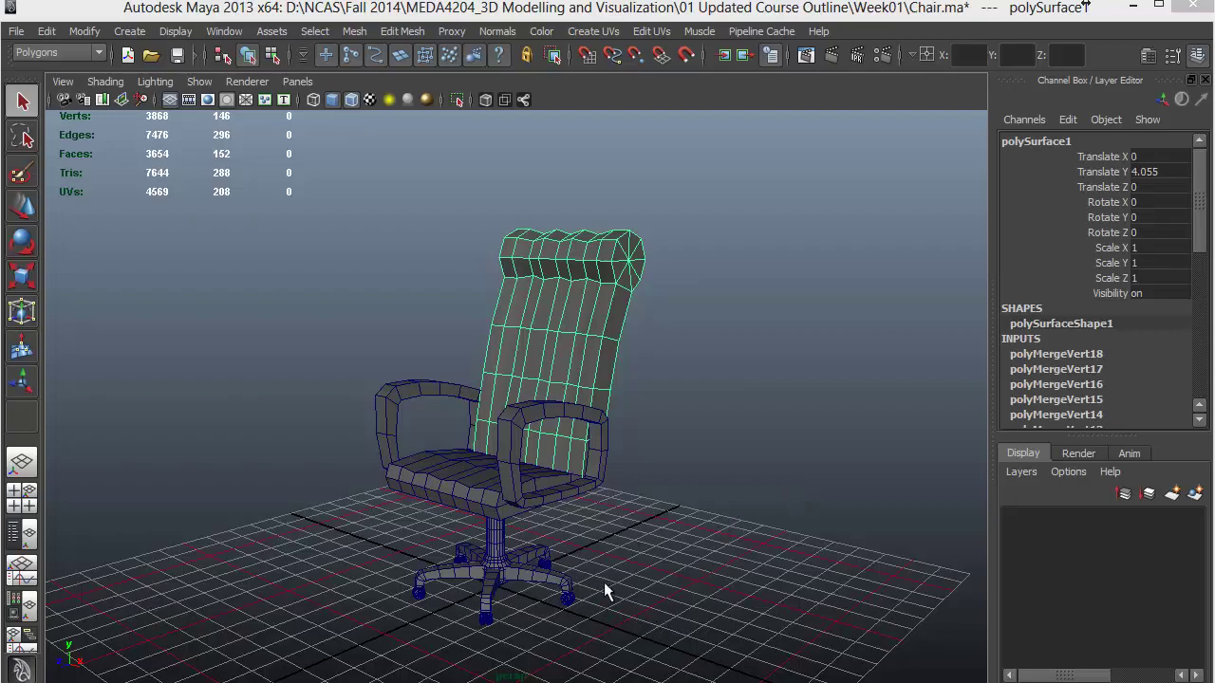
Create a polygon cube at the origin of the empty scene and display it smooth shaded.
{"action": "mouse_move", "coordinate": [603, 582]}
{"action": "left_mouse_down", "text": "alt"}
{"action": "mouse_move", "coordinate": [732, 573]}
{"action": "mouse_move", "coordinate": [469, 554]}
{"action": "mouse_move", "coordinate": [595, 562]}
{"action": "mouse_move", "coordinate": [713, 550]}
{"action": "mouse_move", "coordinate": [610, 575]}
{"action": "left_mouse_up", "text": "alt"}
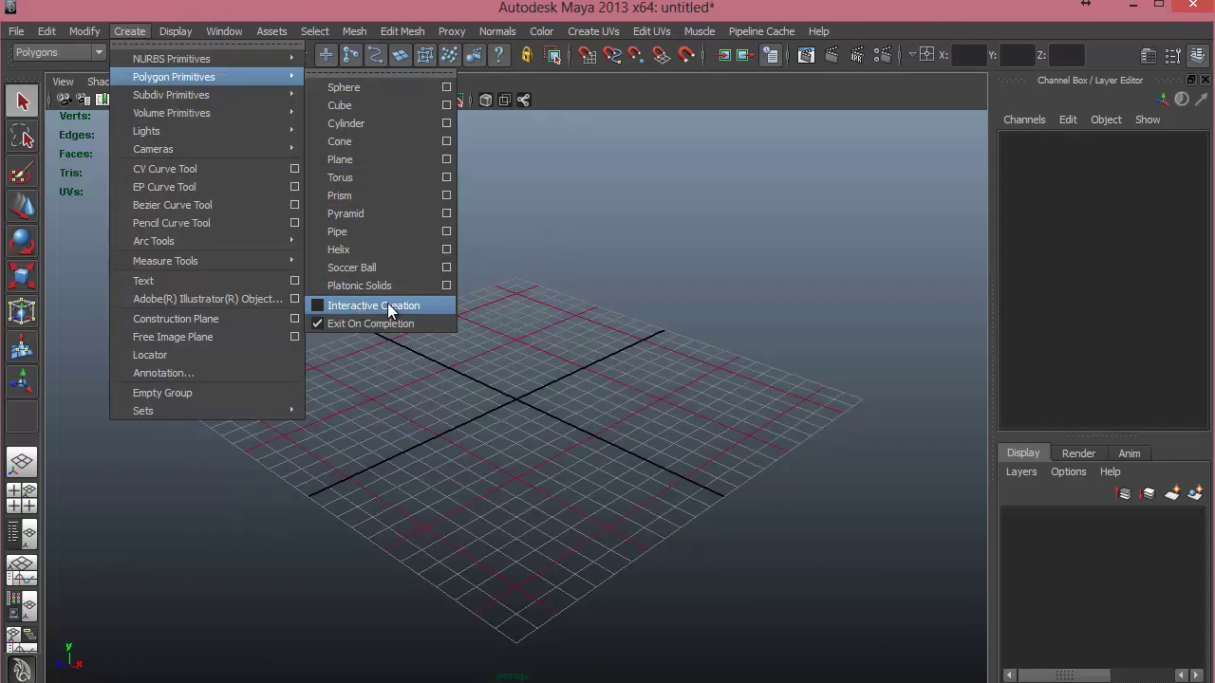
{"action": "left_click", "coordinate": [334, 106]}
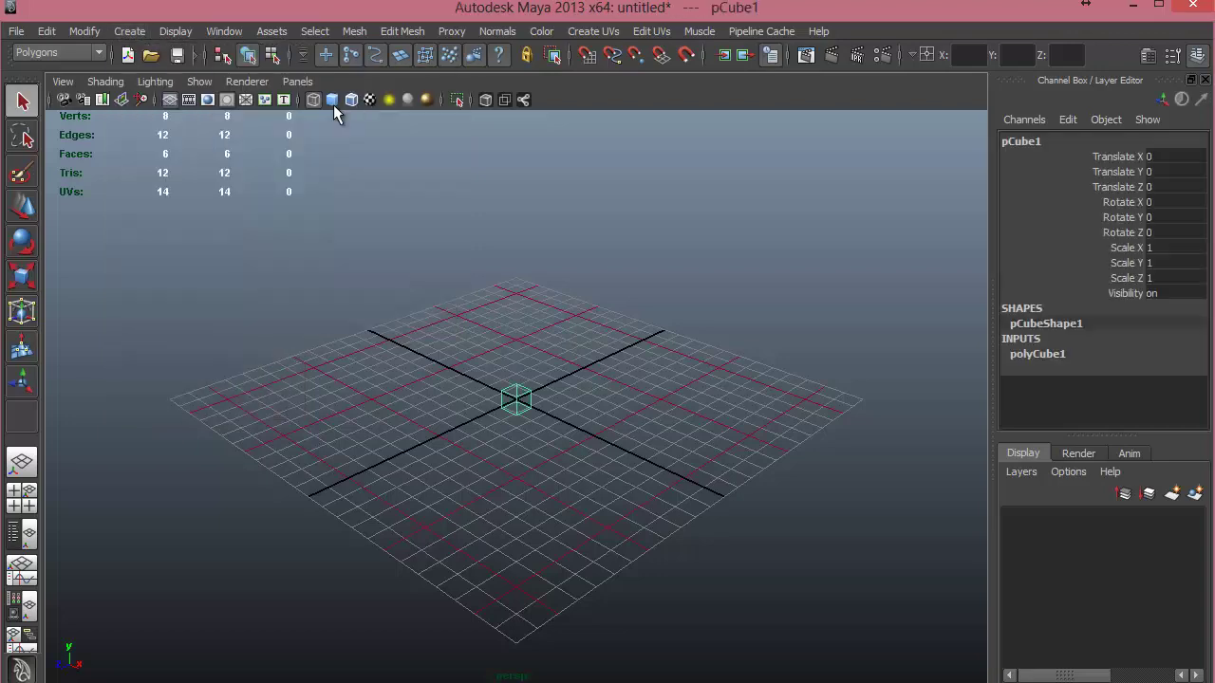
{"action": "left_click_drag", "start_coordinate": [454, 359], "coordinate": [497, 398], "text": "alt"}
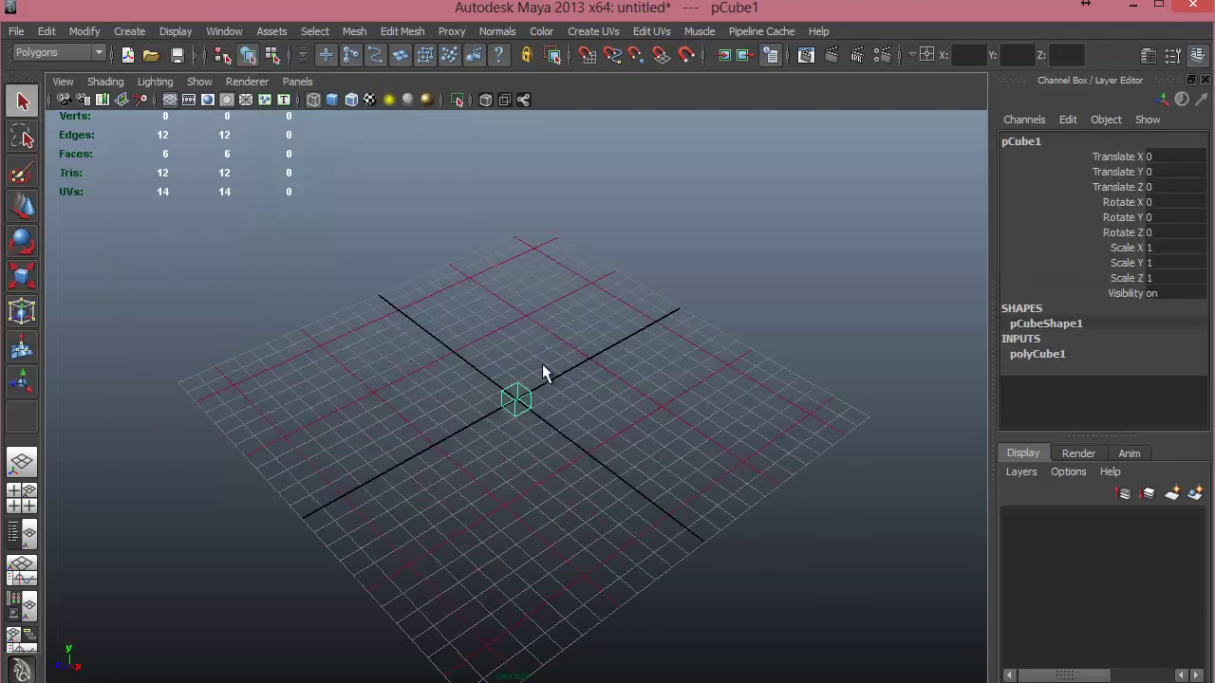
{"action": "left_click_drag", "start_coordinate": [551, 446], "coordinate": [632, 427], "text": "alt"}
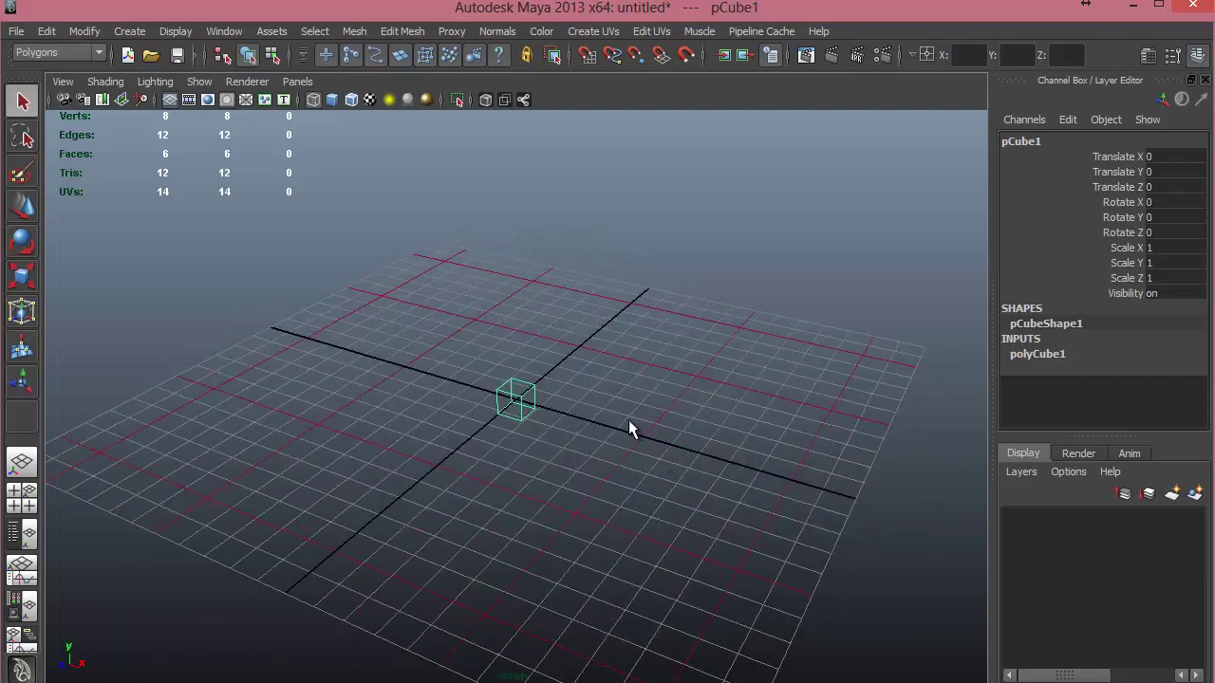
{"action": "key", "text": "5"}
{"action": "left_click_drag", "start_coordinate": [527, 440], "coordinate": [671, 463], "text": "alt"}
Set the cube's width to 5 and its depth to 5 in its creation inputs.
{"action": "left_click", "coordinate": [1043, 361]}
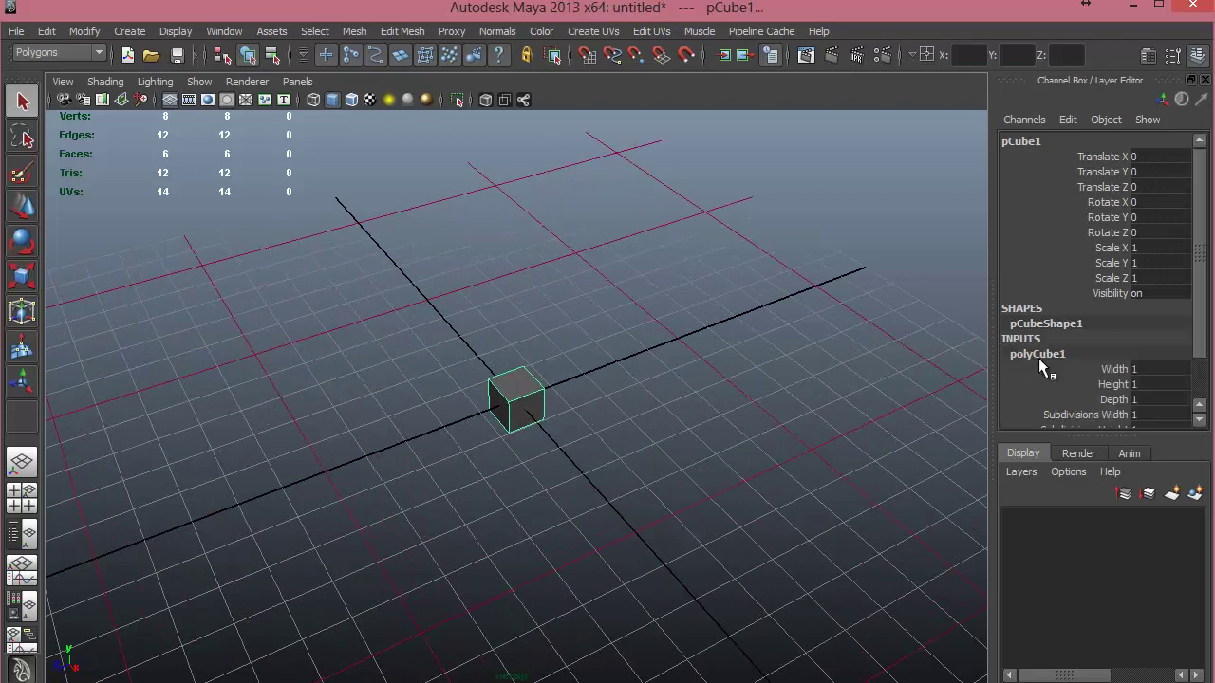
{"action": "scroll", "coordinate": [1039, 358], "scroll_direction": "down", "scroll_amount": 2}
{"action": "left_click_drag", "start_coordinate": [510, 432], "coordinate": [565, 435], "text": "alt"}
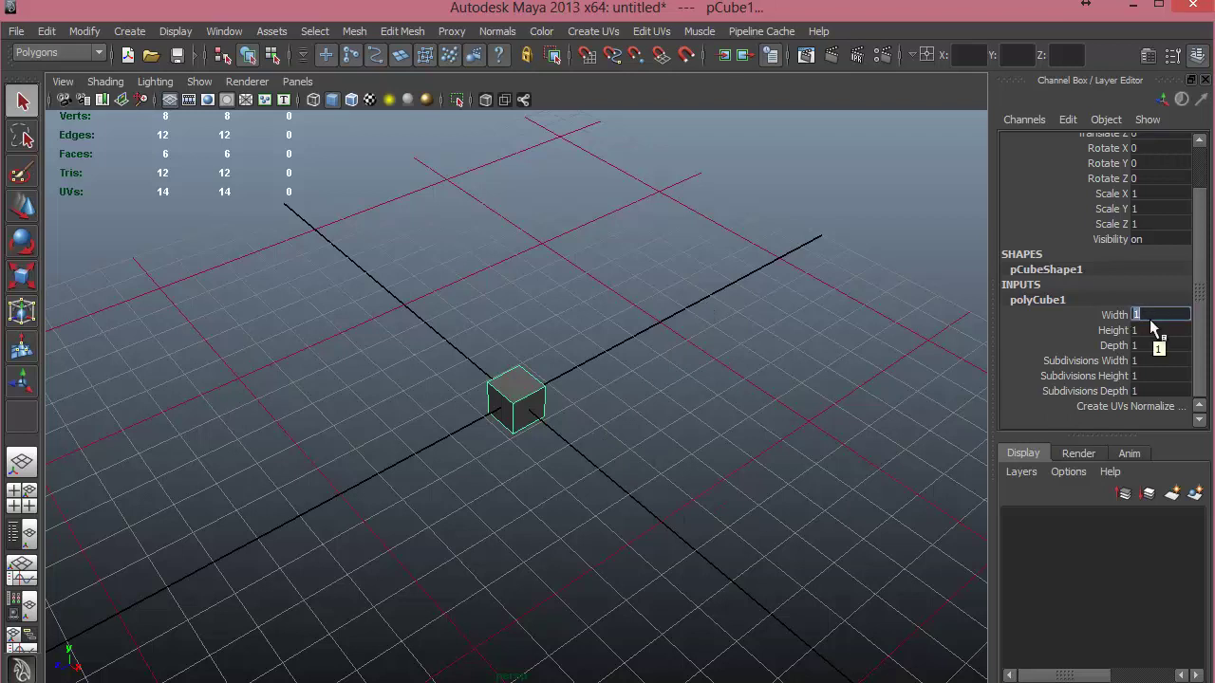
{"action": "type", "text": "5"}
{"action": "key", "text": "Return"}
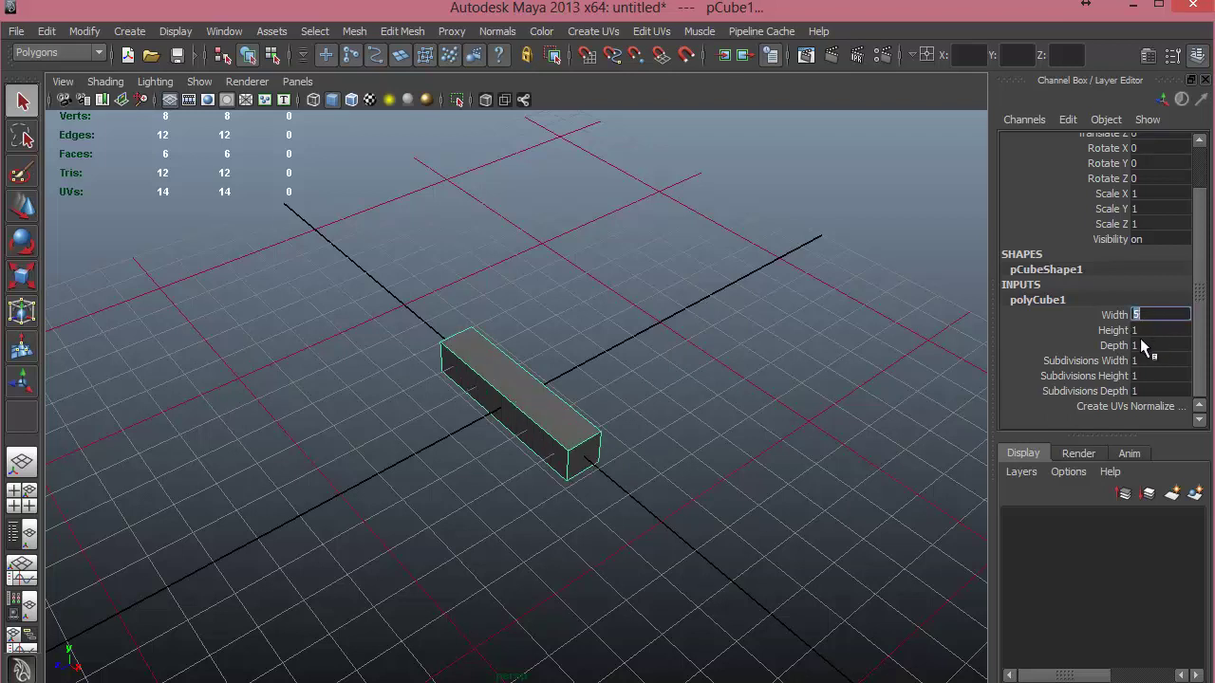
{"action": "double_click", "coordinate": [1146, 346]}
{"action": "type", "text": "5"}
{"action": "key", "text": "Return"}
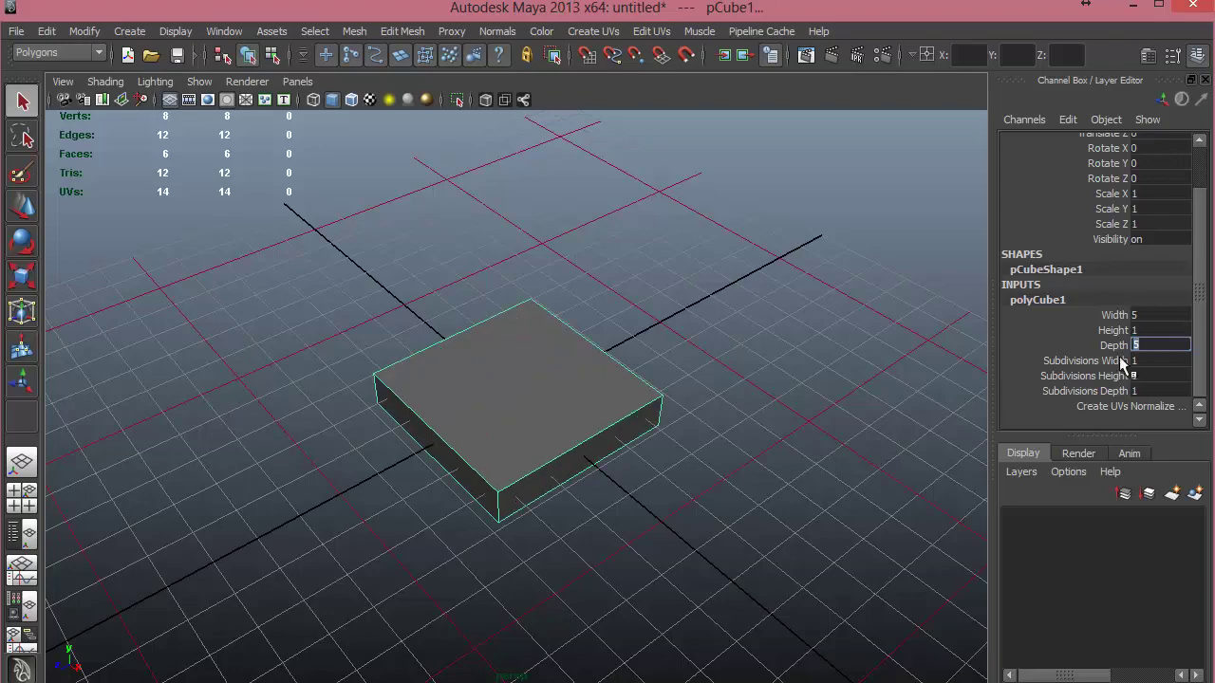
Divide the slab with 8 width subdivisions and 3 depth subdivisions.
{"action": "left_click_drag", "start_coordinate": [587, 418], "coordinate": [598, 460], "text": "alt"}
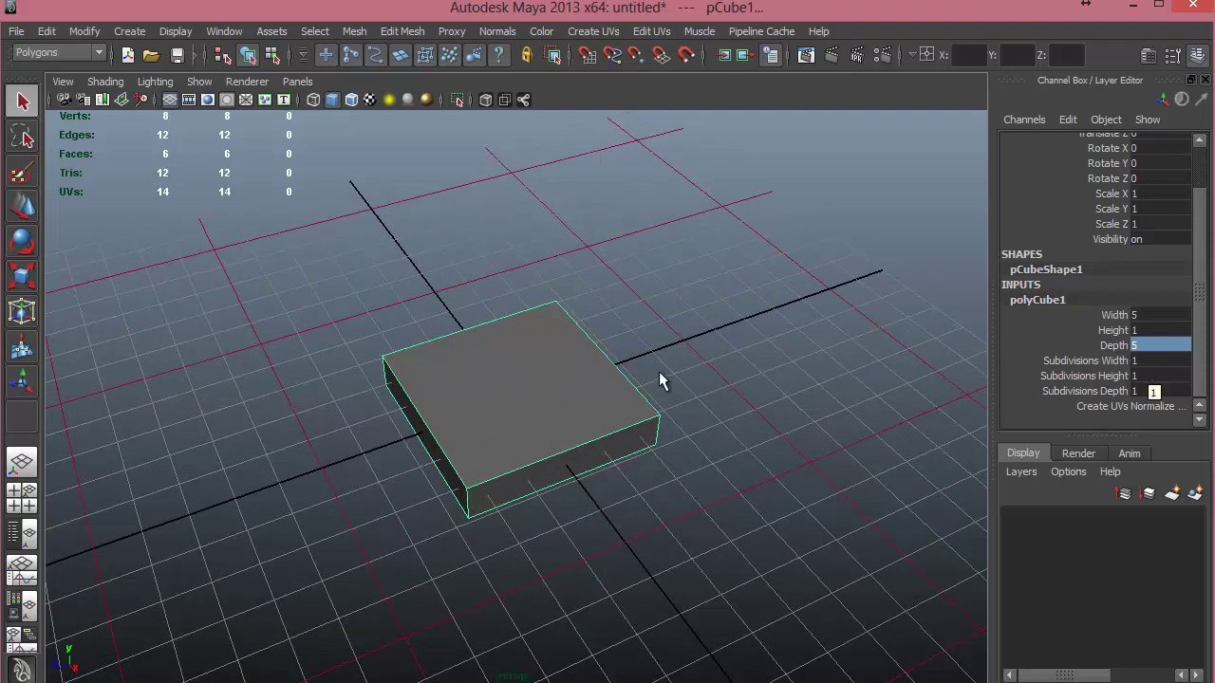
{"action": "left_click_drag", "start_coordinate": [658, 371], "coordinate": [664, 402], "text": "alt"}
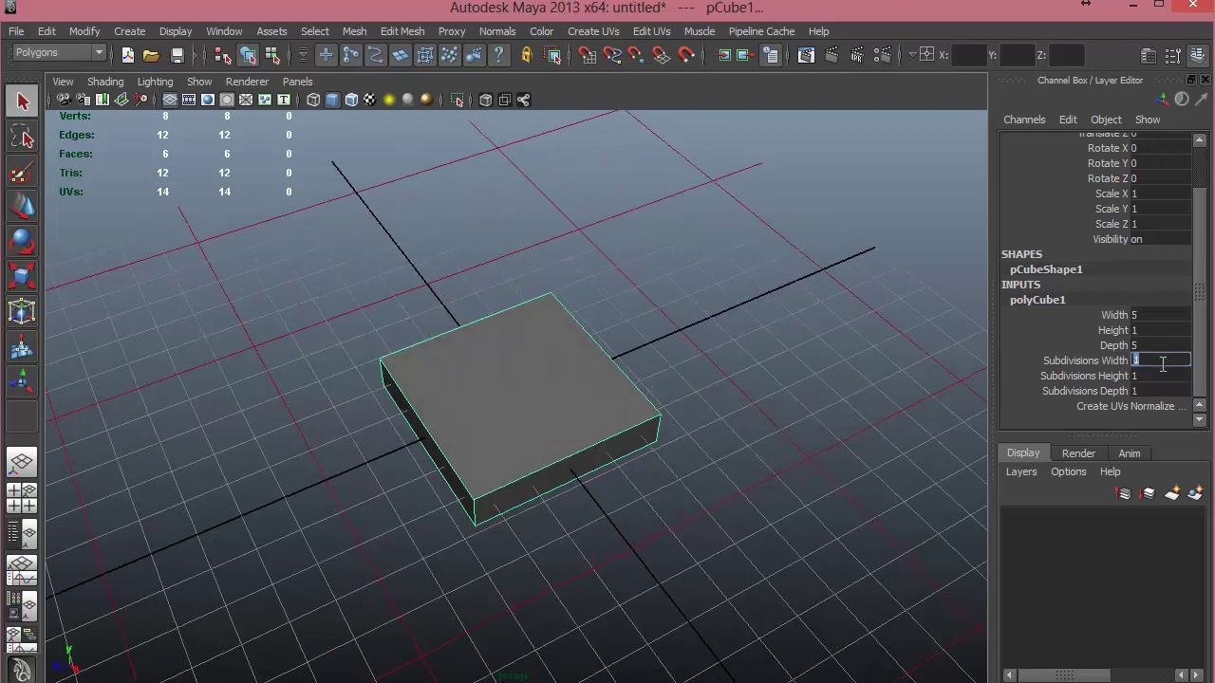
{"action": "key", "text": "Return"}
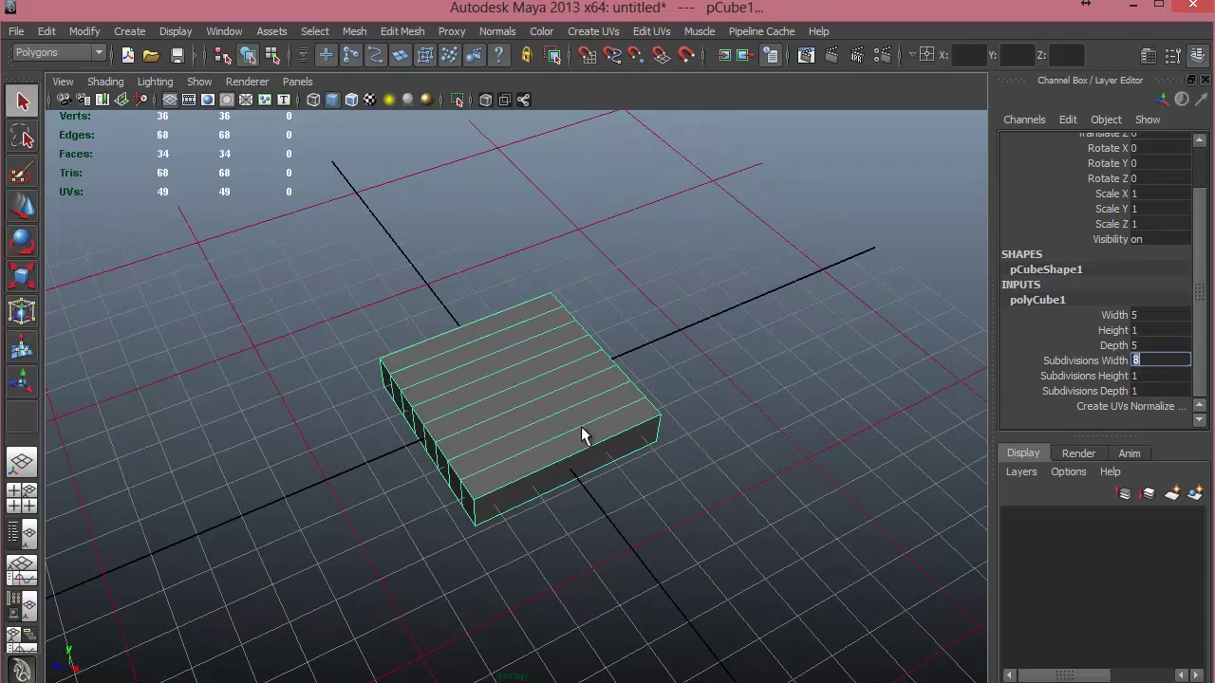
{"action": "left_click_drag", "start_coordinate": [581, 427], "coordinate": [443, 461], "text": "alt"}
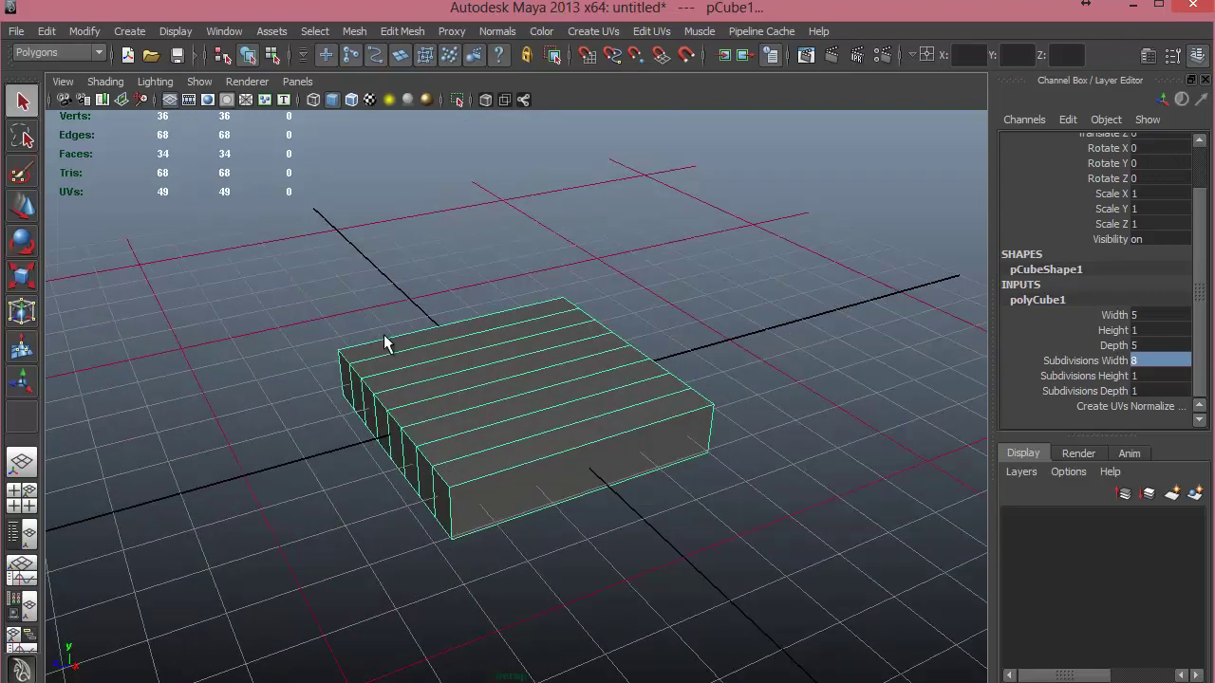
{"action": "left_click_drag", "start_coordinate": [528, 475], "coordinate": [588, 446], "text": "alt"}
{"action": "left_click", "coordinate": [1139, 391]}
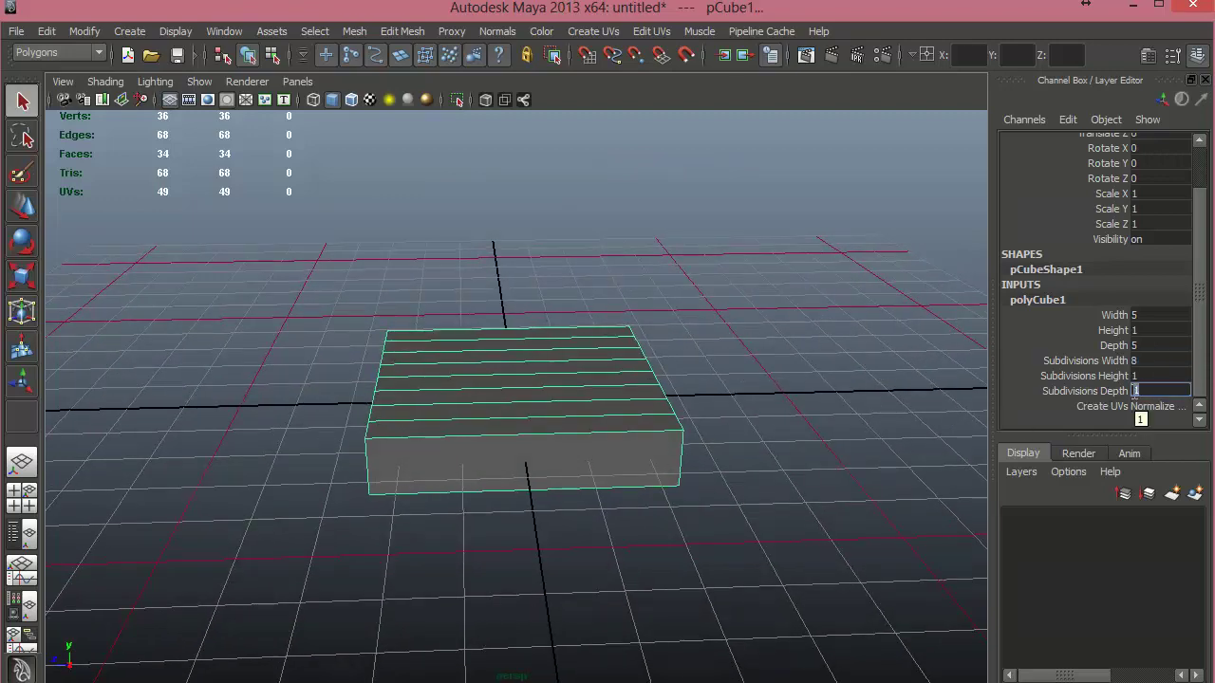
{"action": "type", "text": "3"}
{"action": "key", "text": "Return"}
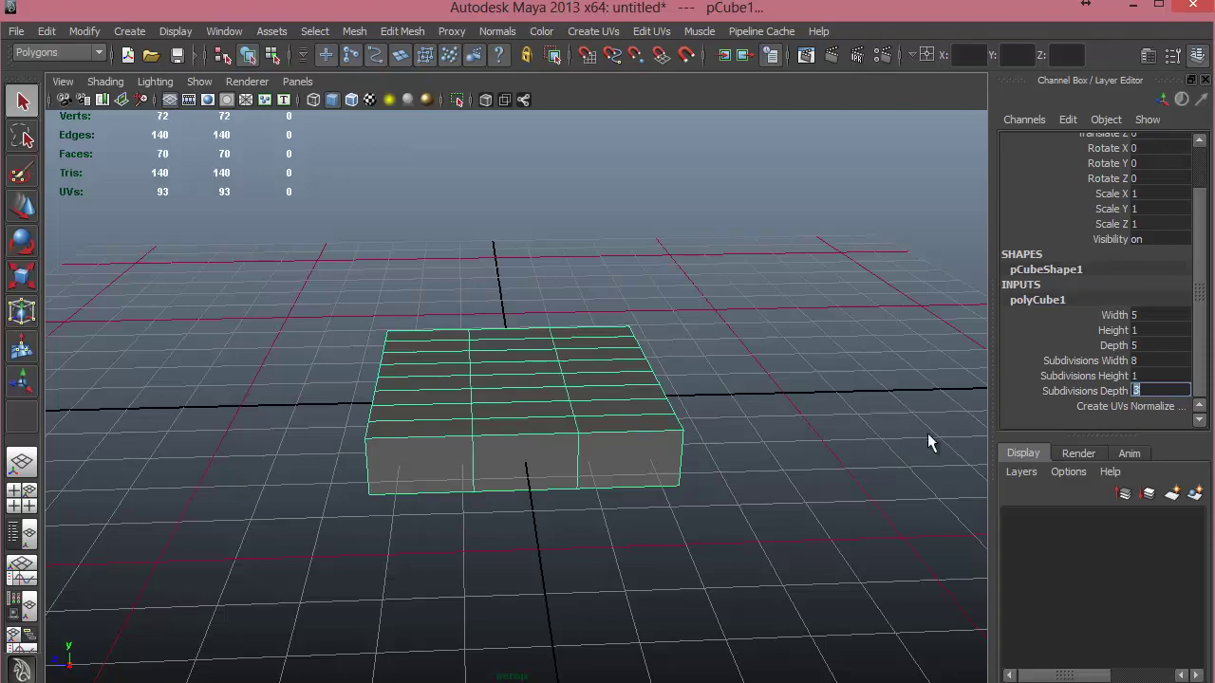
Try 2 height subdivisions on the slab and return the value to 1.
{"action": "left_click_drag", "start_coordinate": [687, 397], "coordinate": [902, 398], "text": "alt"}
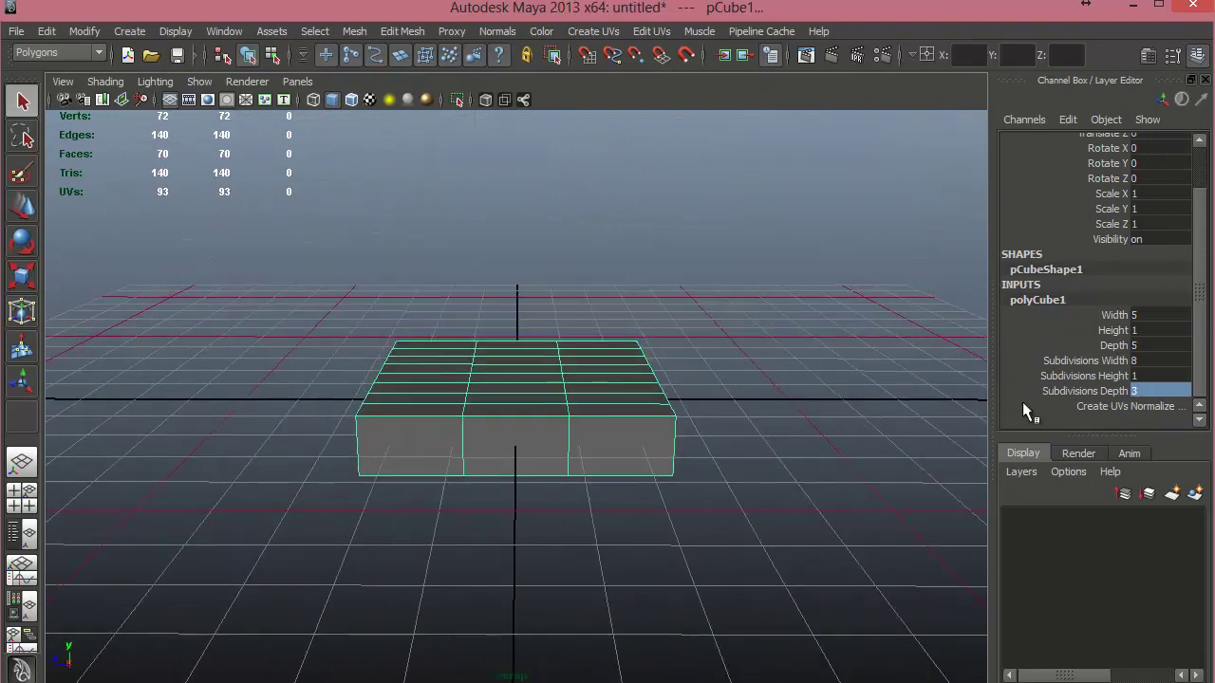
{"action": "double_click", "coordinate": [1149, 376]}
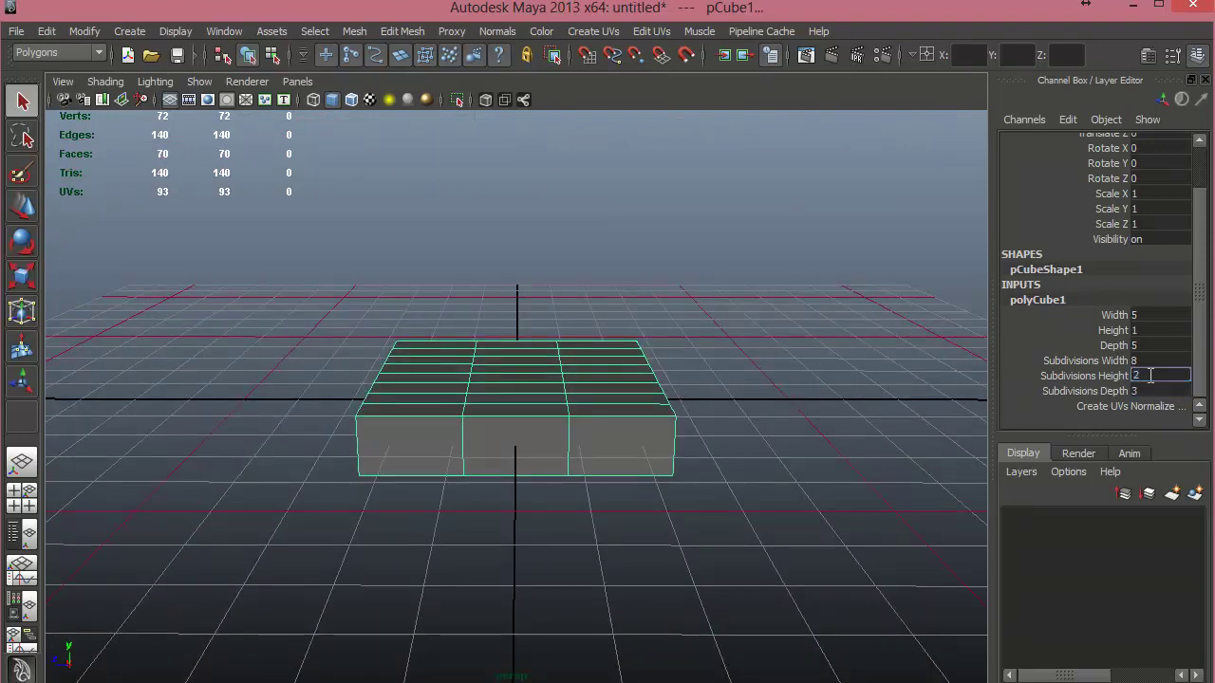
{"action": "type", "text": "2"}
{"action": "key", "text": "Return"}
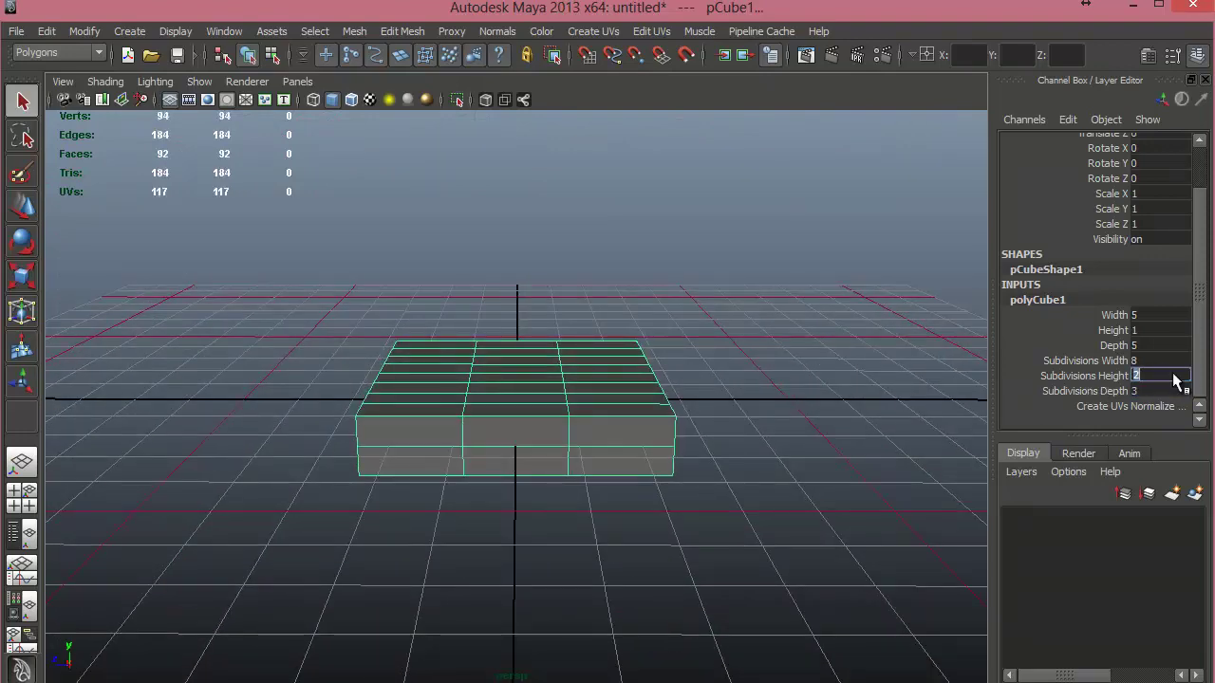
{"action": "left_click_drag", "start_coordinate": [912, 418], "coordinate": [881, 420], "text": "alt"}
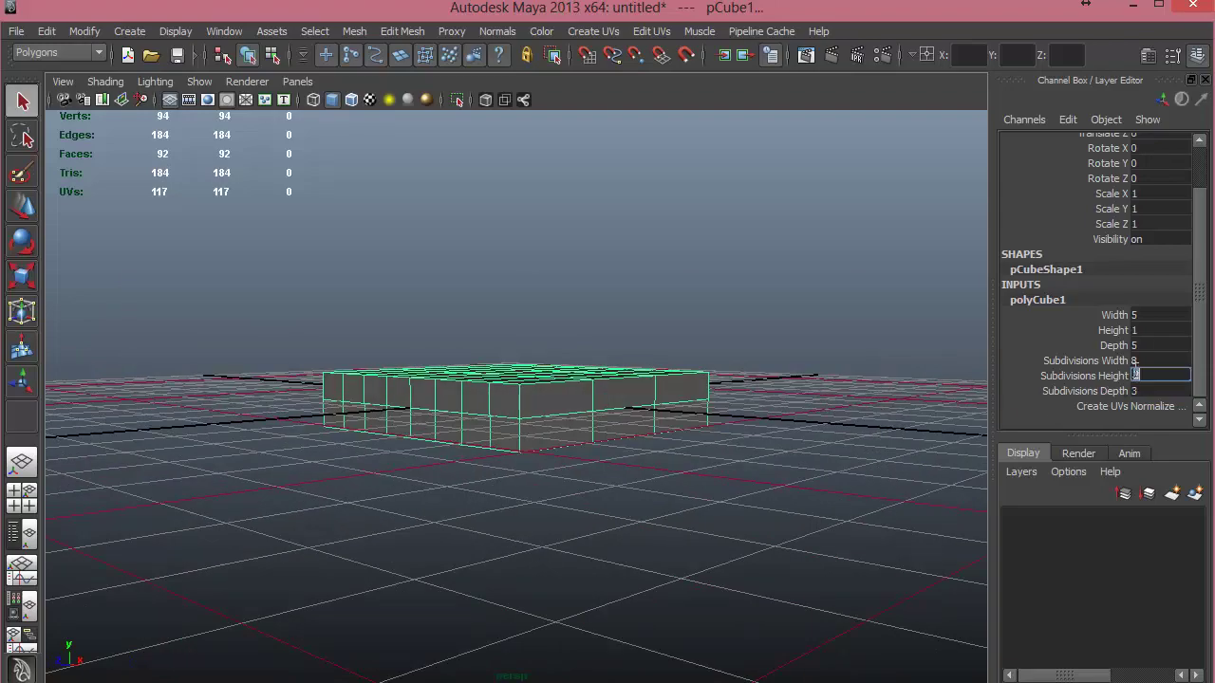
{"action": "key", "text": "Return"}
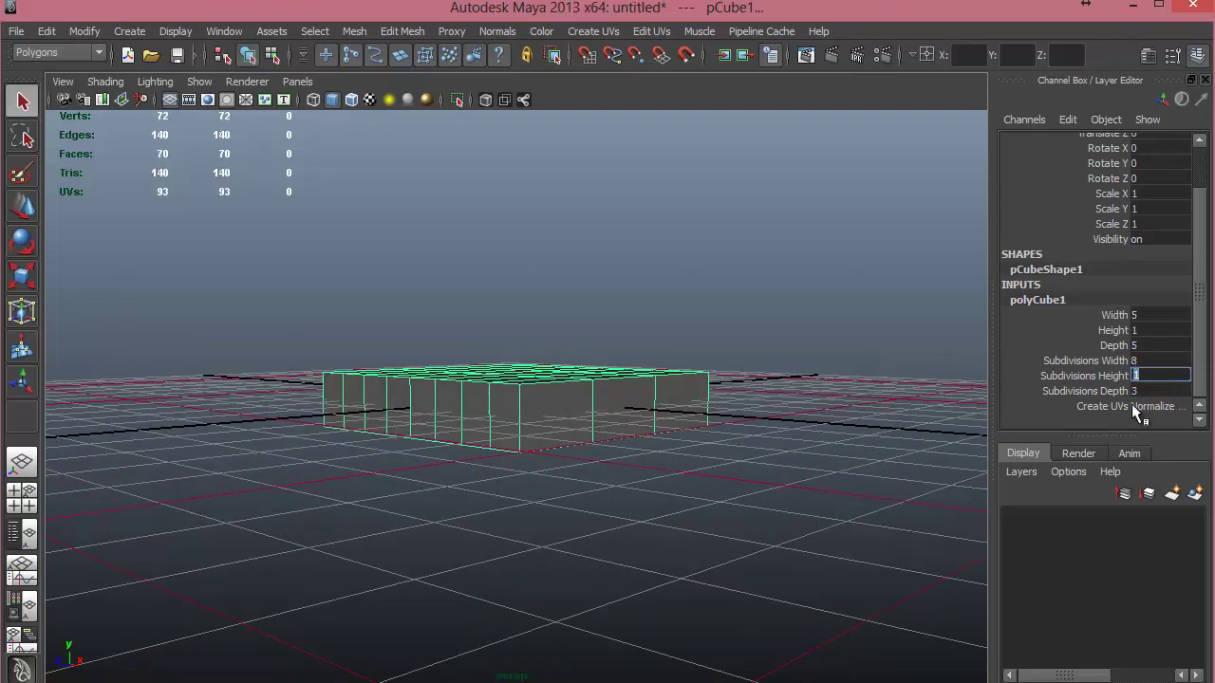
Show the slab enlarged in the side view and switch it to vertex component mode.
{"action": "left_click_drag", "start_coordinate": [585, 434], "coordinate": [541, 439], "text": "alt"}
{"action": "key", "text": "space"}
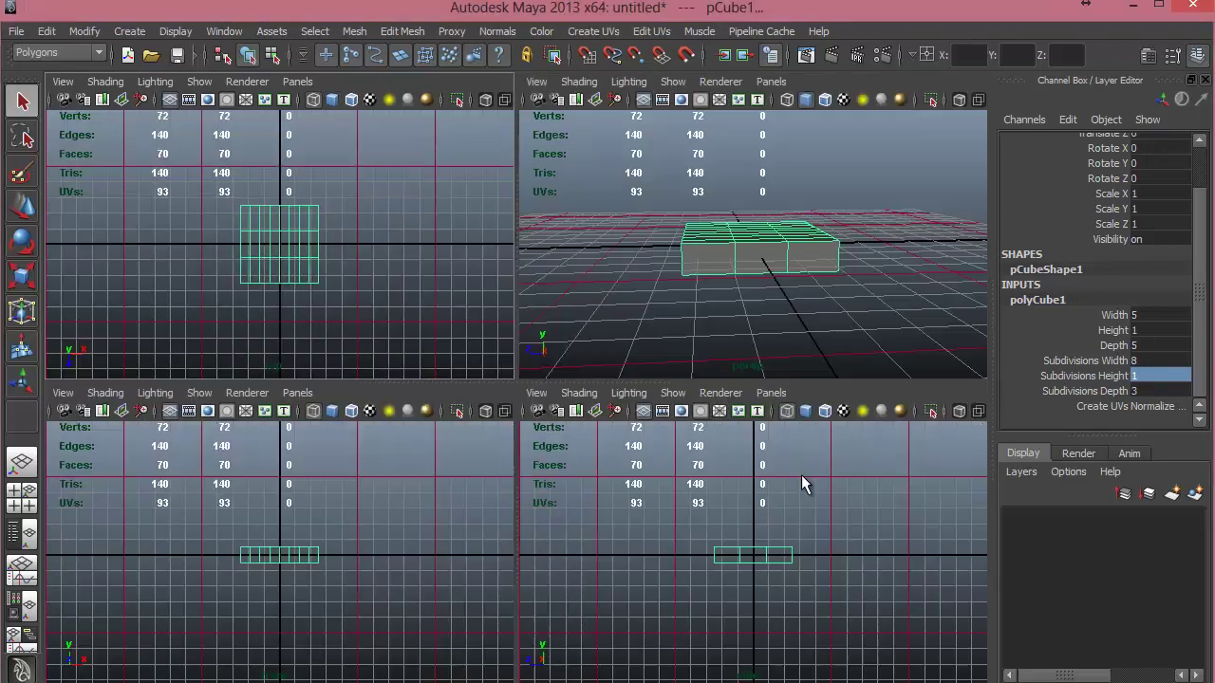
{"action": "key", "text": "space"}
{"action": "right_click_drag", "start_coordinate": [569, 407], "coordinate": [653, 429], "text": "alt"}
{"action": "right_click_drag", "start_coordinate": [595, 359], "coordinate": [526, 353]}
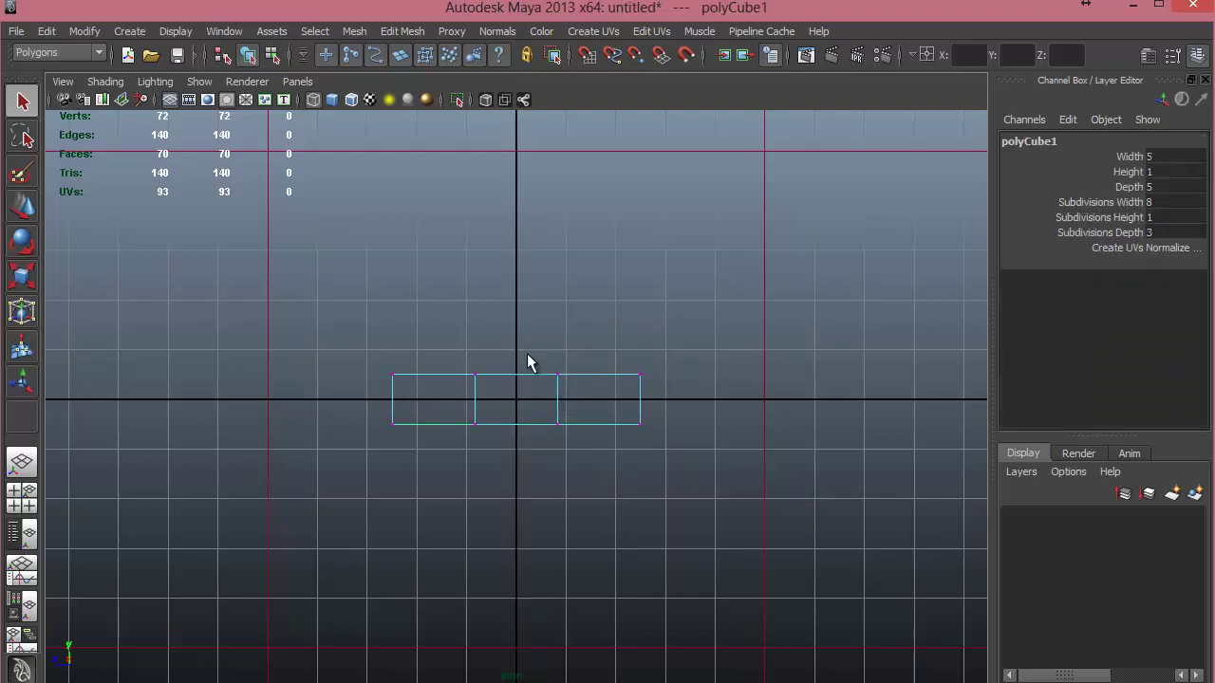
Select the upper vertex row at the slab's negative-Z end and move it down to slope that end.
{"action": "left_click_drag", "start_coordinate": [651, 389], "coordinate": [651, 389]}
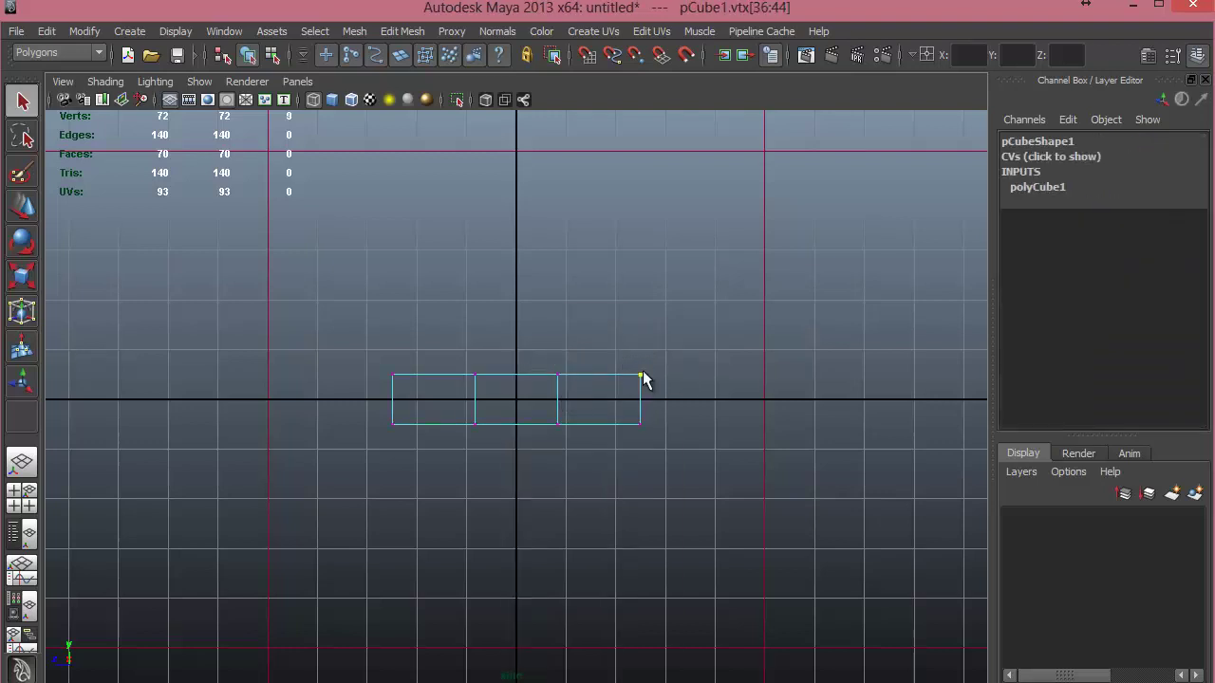
{"action": "key", "text": "space"}
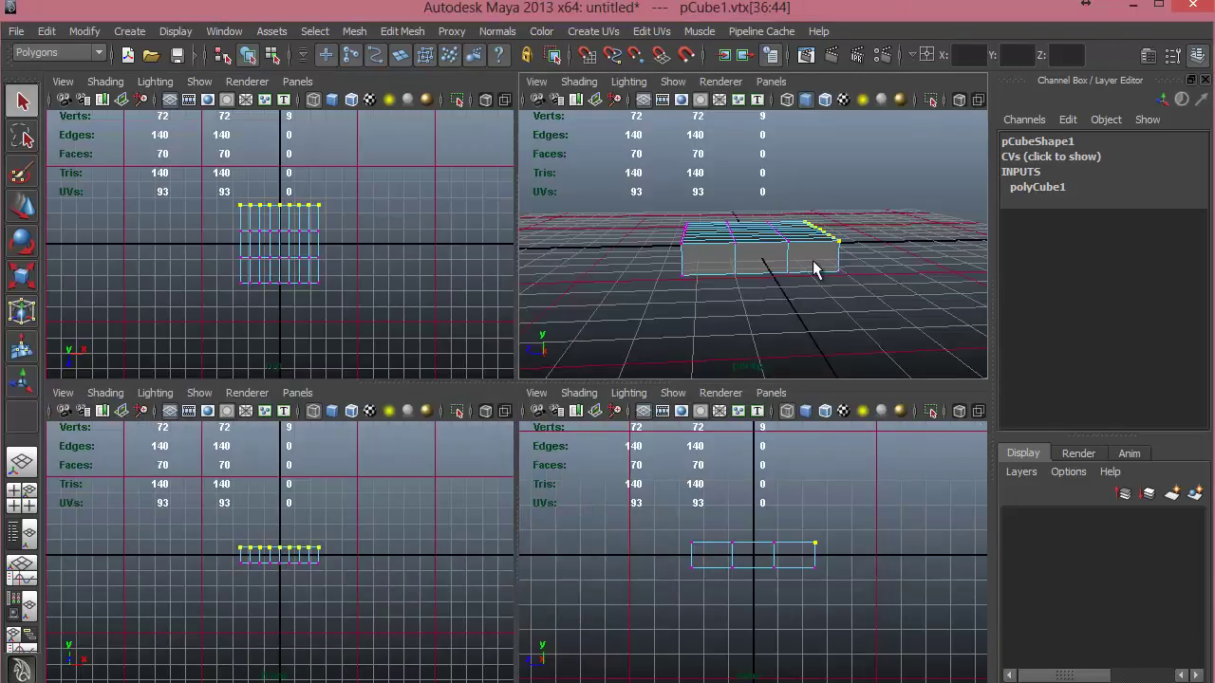
{"action": "left_click_drag", "start_coordinate": [813, 260], "coordinate": [809, 274], "text": "alt"}
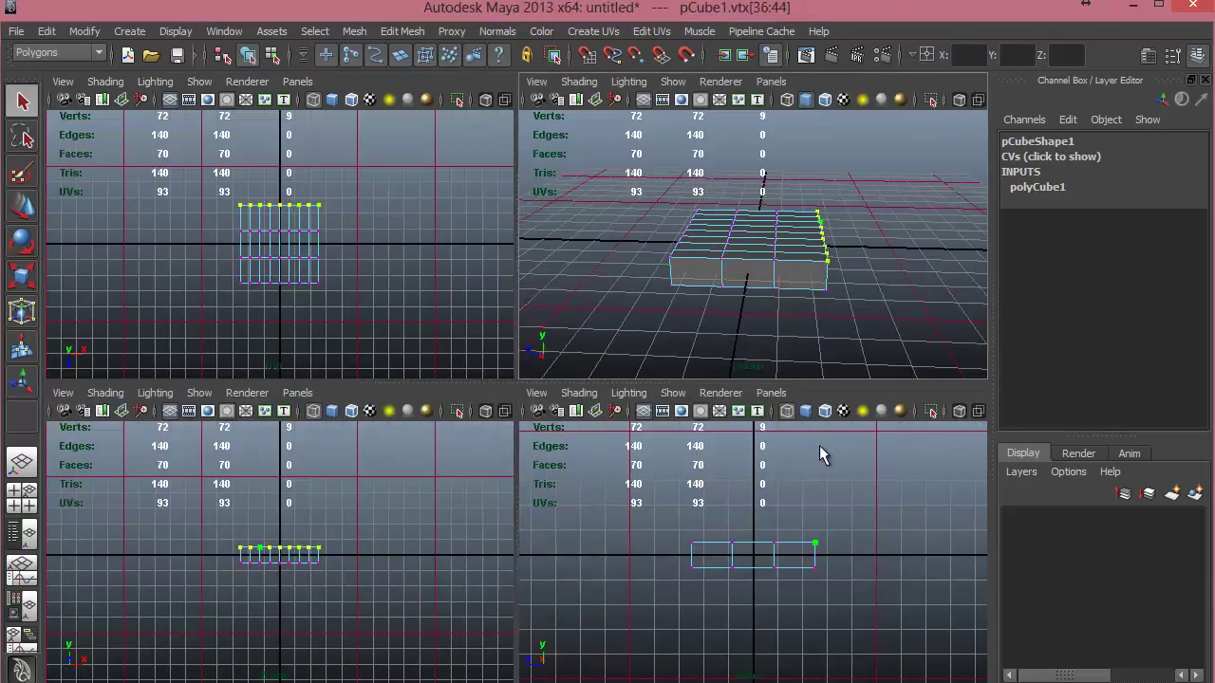
{"action": "right_click_drag", "start_coordinate": [833, 549], "coordinate": [939, 599], "text": "alt"}
{"action": "middle_click_drag", "start_coordinate": [898, 578], "coordinate": [872, 538], "text": "alt"}
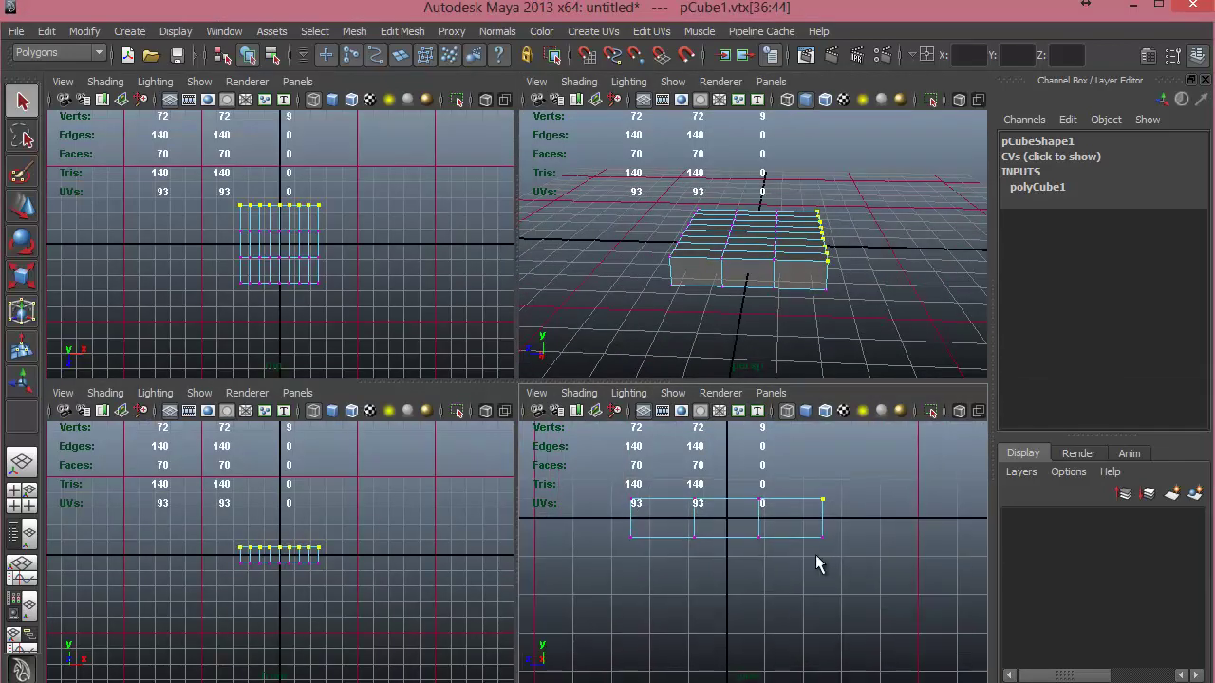
{"action": "right_click_drag", "start_coordinate": [817, 564], "coordinate": [894, 579], "text": "alt"}
{"action": "middle_click_drag", "start_coordinate": [887, 631], "coordinate": [900, 668], "text": "alt"}
{"action": "right_click_drag", "start_coordinate": [846, 558], "coordinate": [882, 573], "text": "alt"}
{"action": "key", "text": "w"}
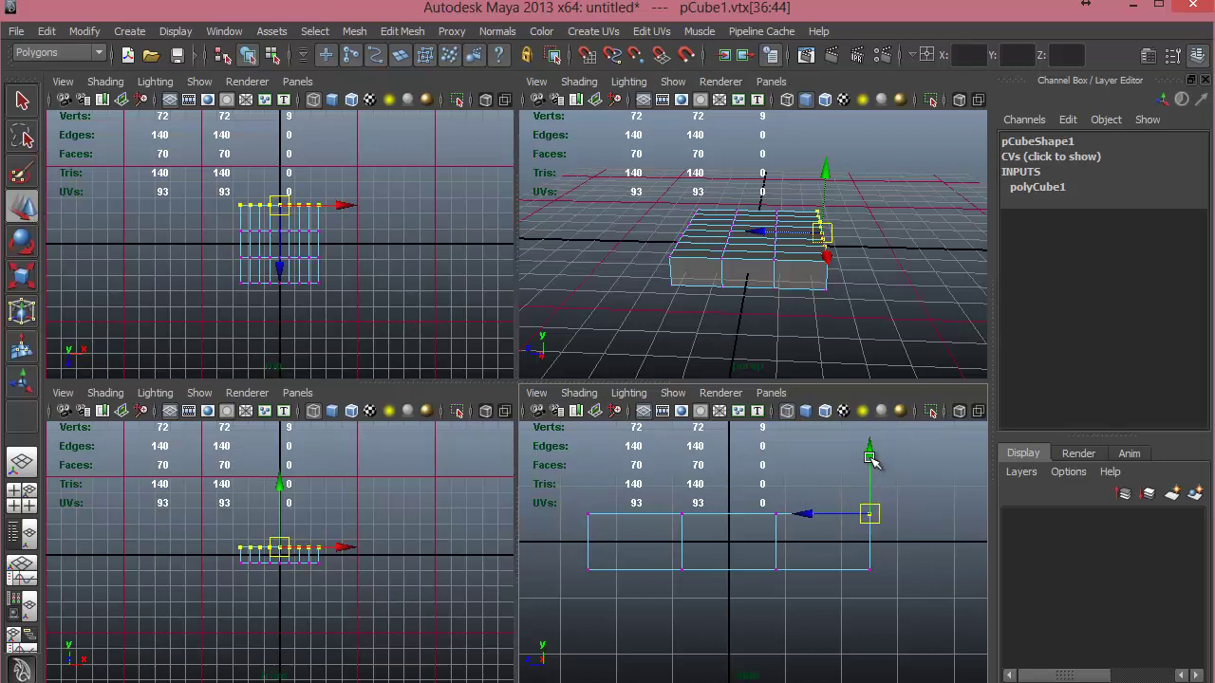
{"action": "left_click_drag", "start_coordinate": [870, 459], "coordinate": [878, 500]}
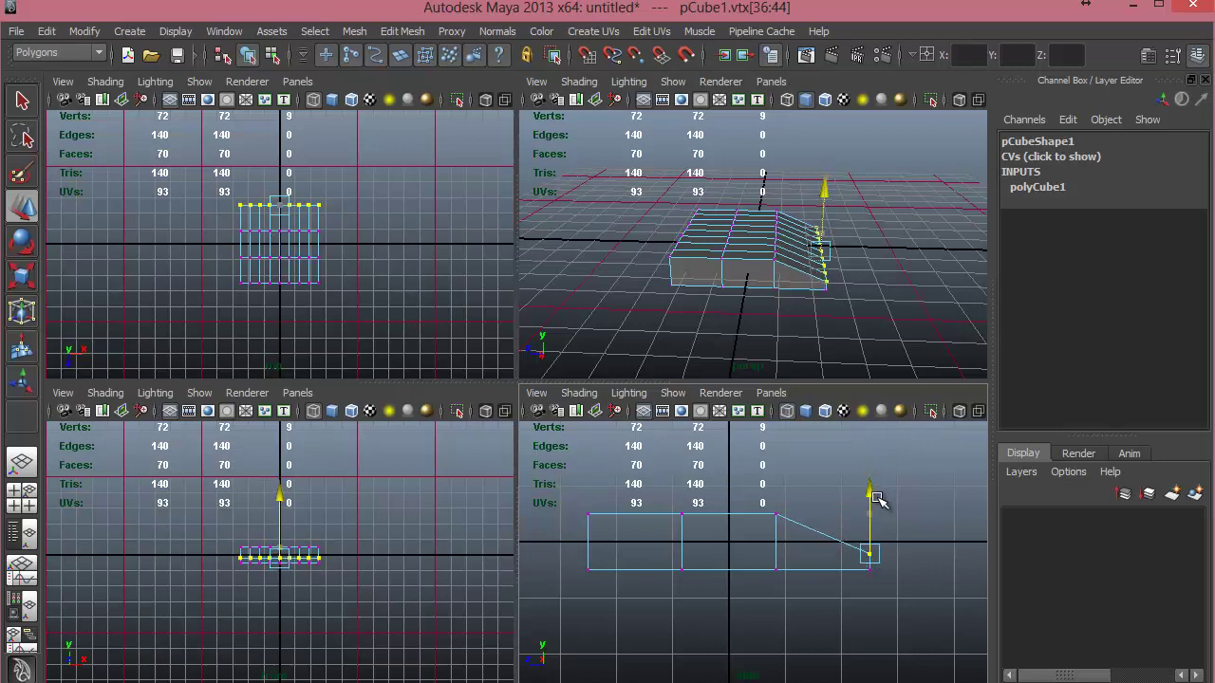
Lower the adjacent upper vertex row and the upper row at the opposite end slightly to curve the top.
{"action": "left_click_drag", "start_coordinate": [770, 496], "coordinate": [803, 534]}
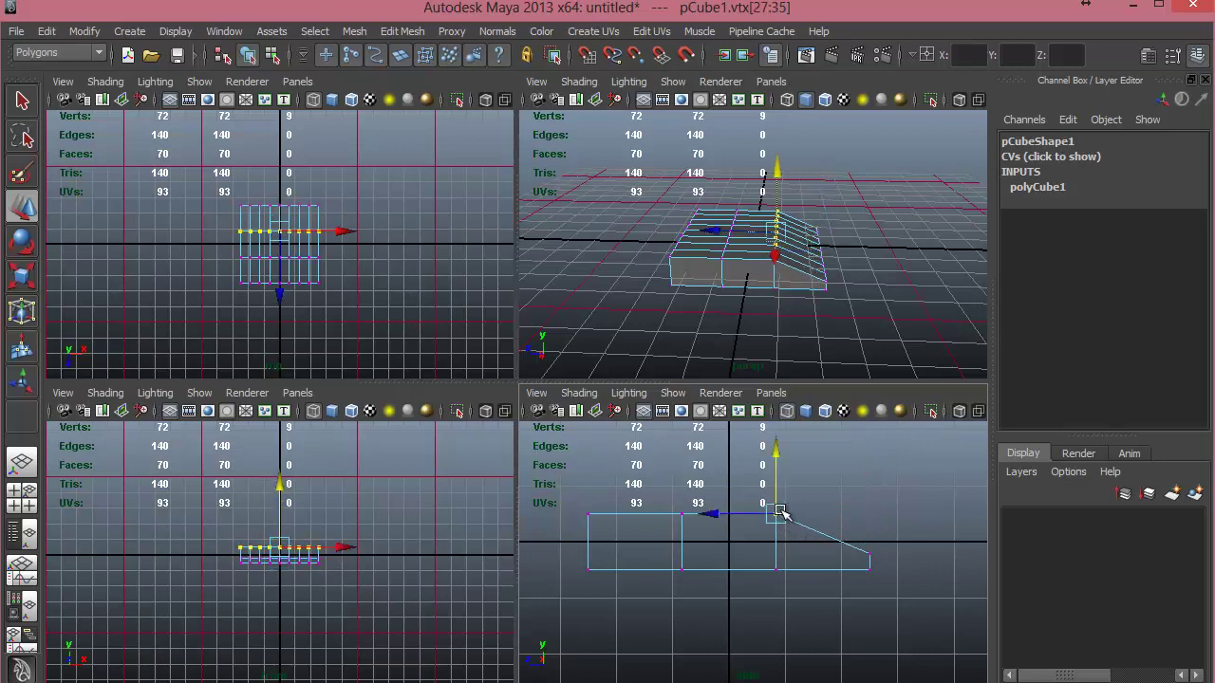
{"action": "left_click_drag", "start_coordinate": [776, 467], "coordinate": [776, 482]}
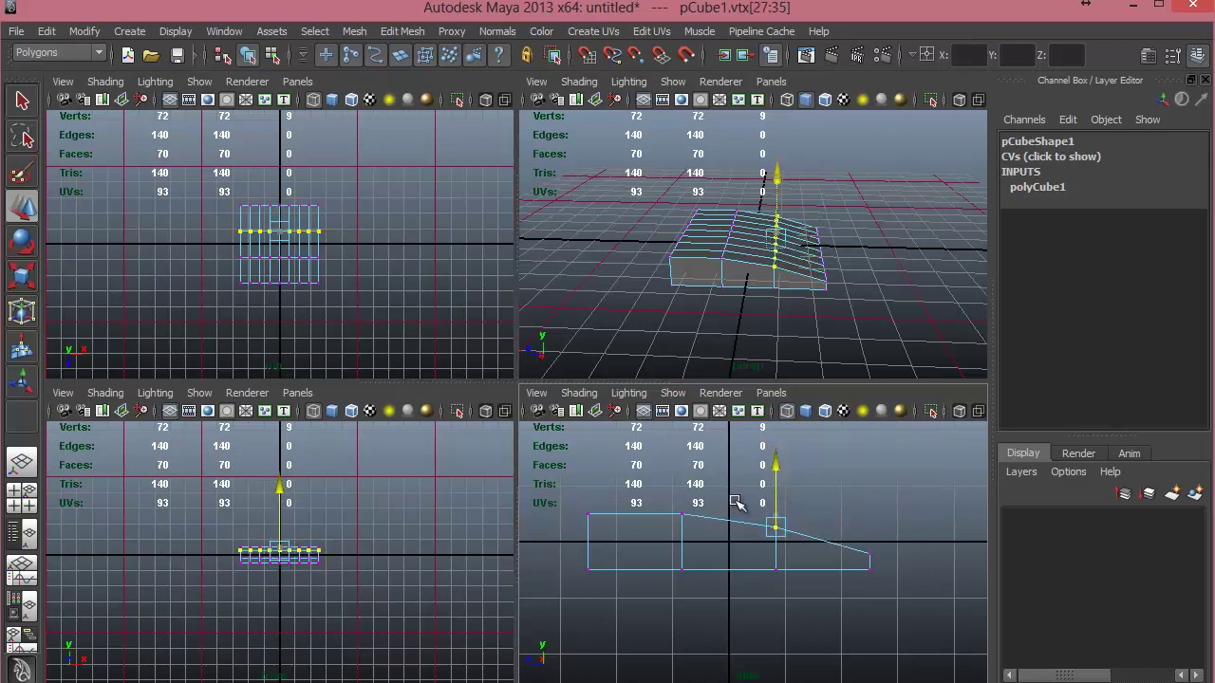
{"action": "left_click_drag", "start_coordinate": [576, 495], "coordinate": [600, 531]}
{"action": "left_click_drag", "start_coordinate": [589, 465], "coordinate": [593, 475]}
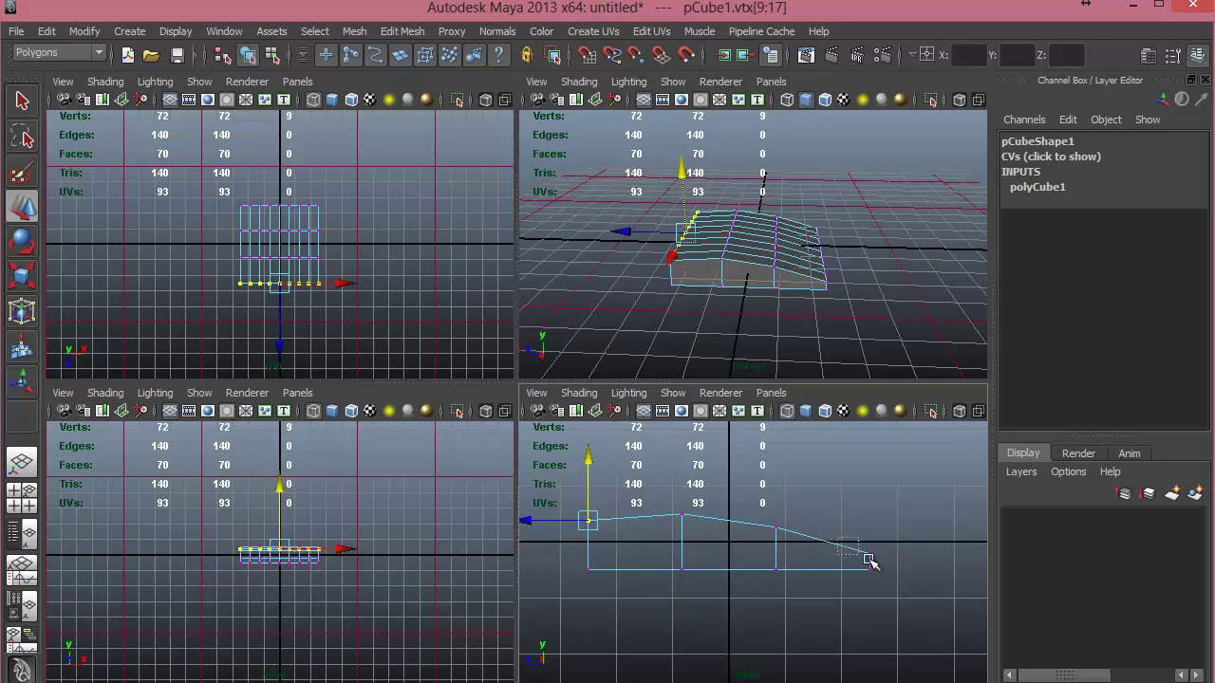
Refine the curved profile by nudging the upper negative-Z end row down and outward, and shifting the remaining inner upper rows slightly.
{"action": "mouse_move", "coordinate": [876, 547]}
{"action": "left_mouse_down"}
{"action": "mouse_move", "coordinate": [856, 581]}
{"action": "mouse_move", "coordinate": [871, 560]}
{"action": "left_mouse_up"}
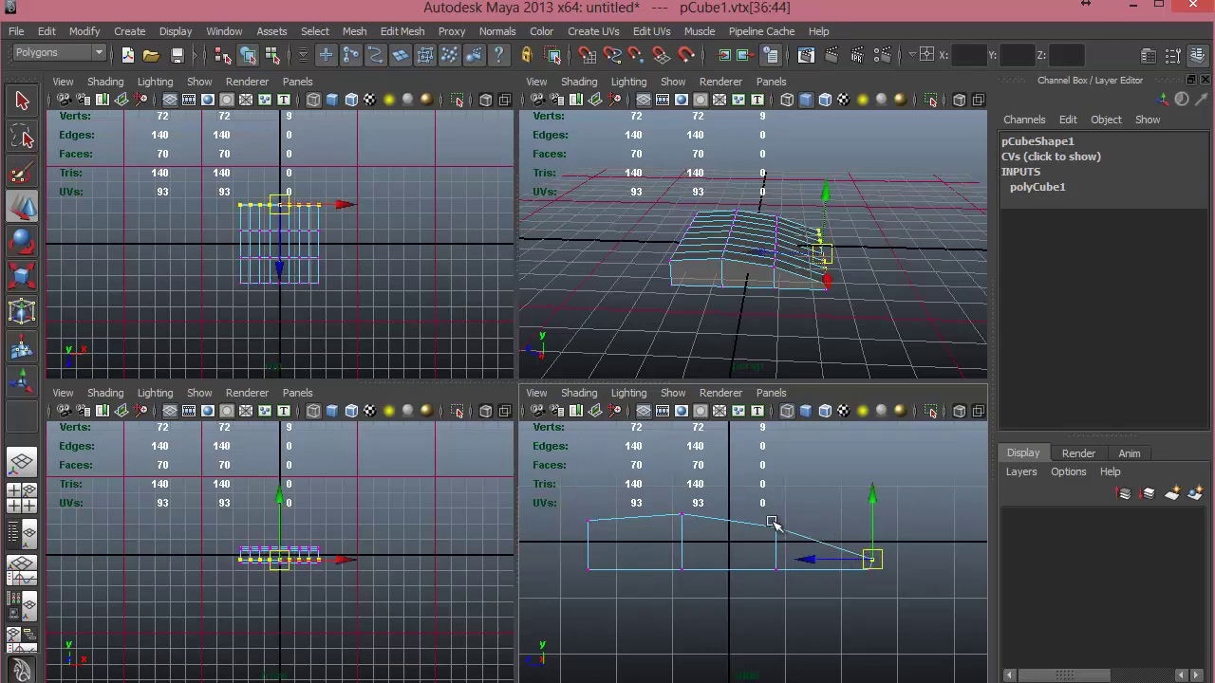
{"action": "left_click_drag", "start_coordinate": [765, 517], "coordinate": [786, 537]}
{"action": "left_click_drag", "start_coordinate": [783, 528], "coordinate": [792, 531]}
{"action": "left_click_drag", "start_coordinate": [666, 497], "coordinate": [700, 524]}
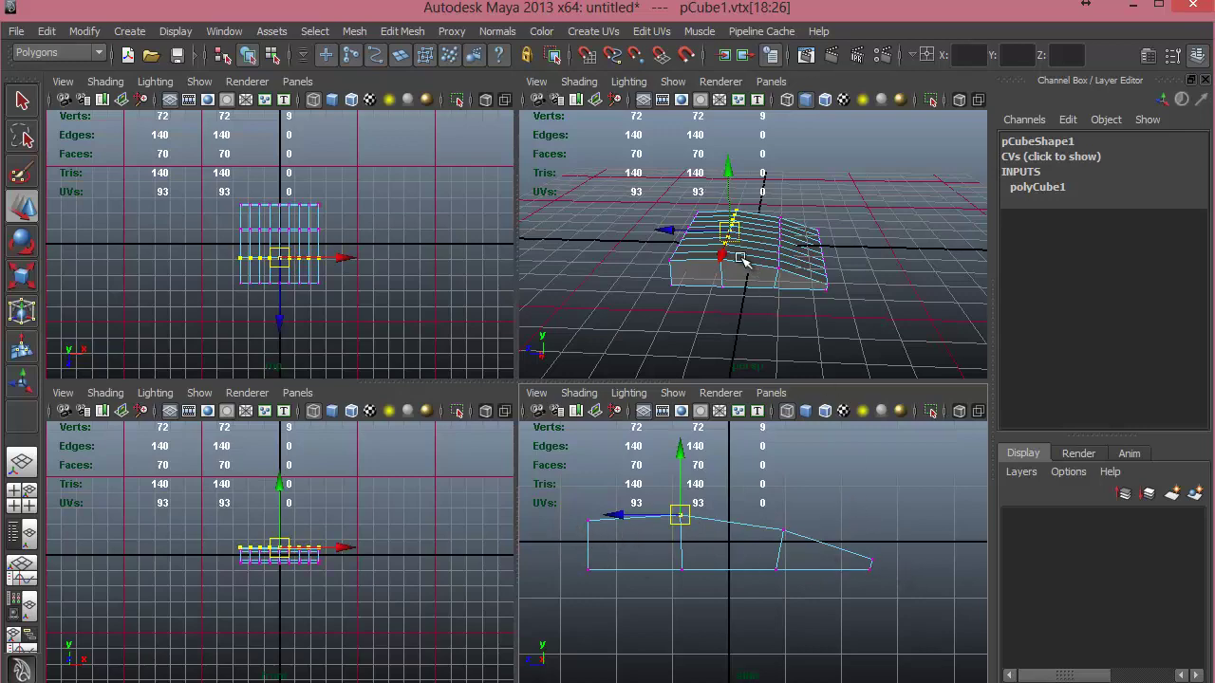
Switch the slab to edge mode and select the crosswise edge loop one segment in from its positive-Z end.
{"action": "left_click_drag", "start_coordinate": [741, 259], "coordinate": [787, 288], "text": "alt"}
{"action": "right_click", "coordinate": [787, 288]}
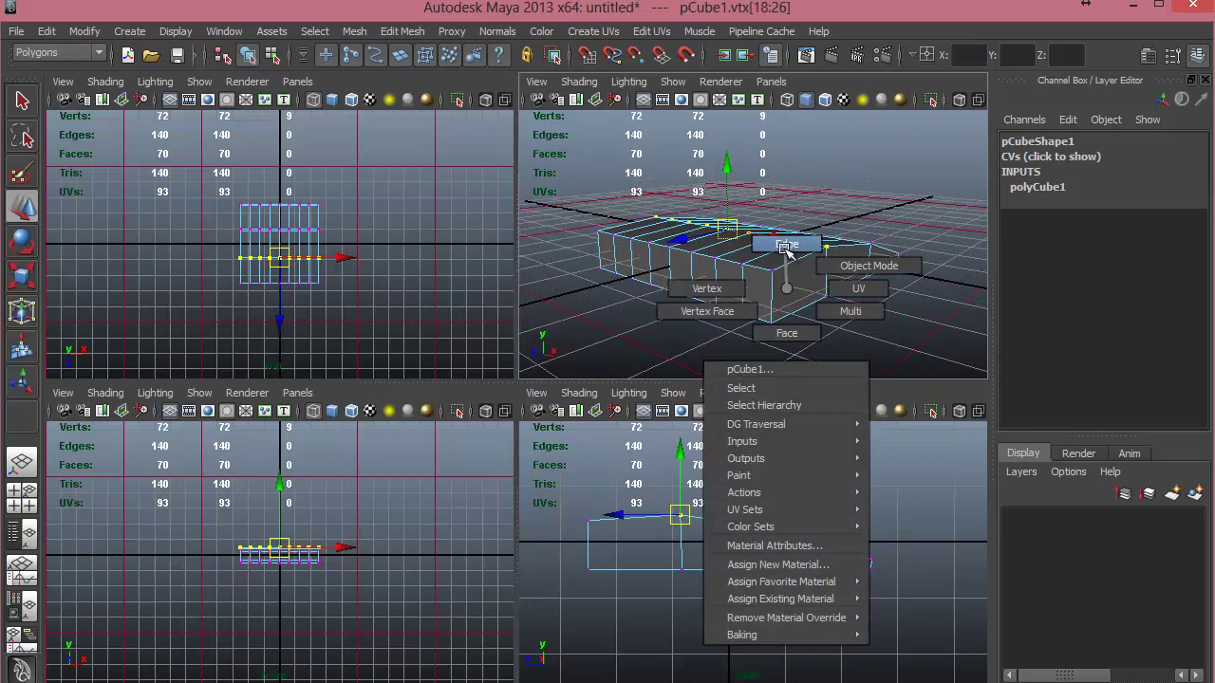
{"action": "left_click", "coordinate": [786, 246]}
{"action": "left_click", "coordinate": [774, 289]}
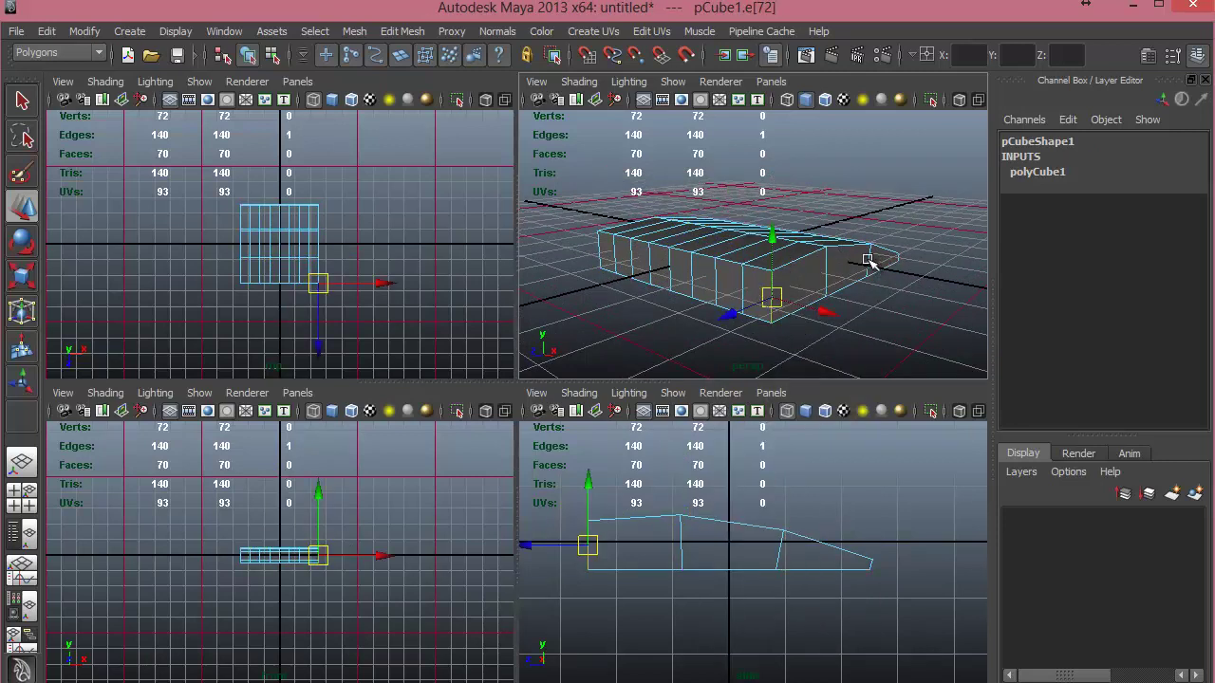
{"action": "double_click", "coordinate": [866, 261]}
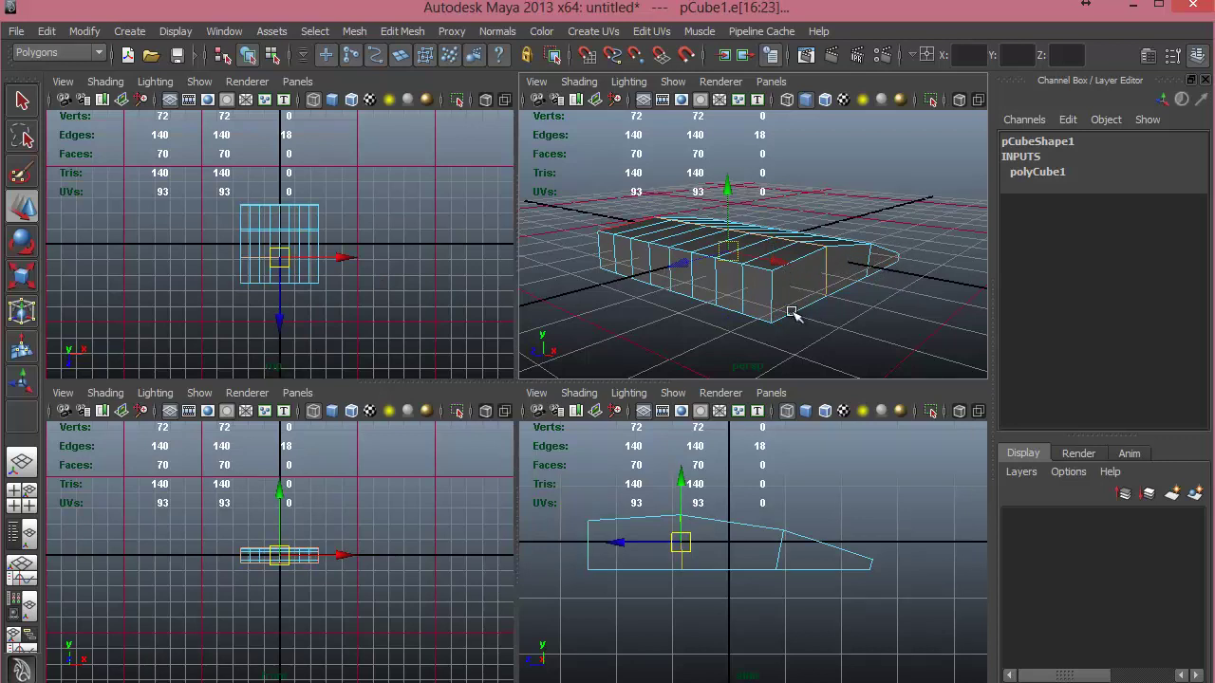
Select the ring of upright edges around the slab and connect them to add a horizontal edge loop through mid-height.
{"action": "key", "text": "Up"}
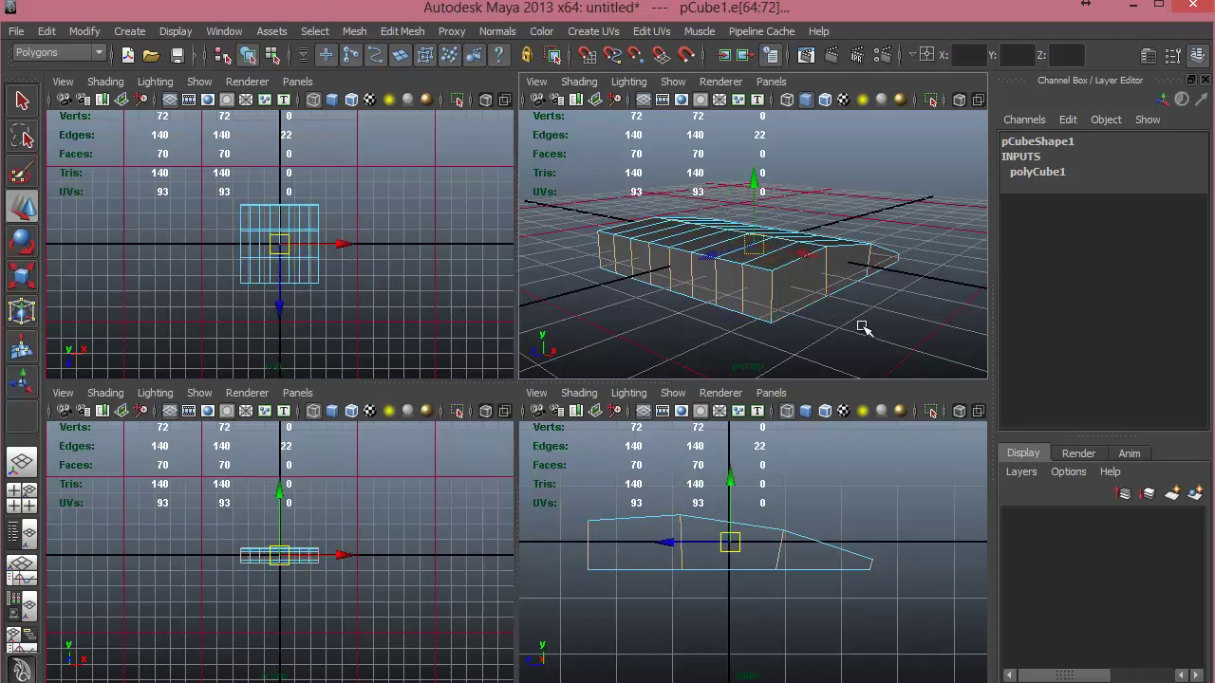
{"action": "left_click_drag", "start_coordinate": [772, 273], "coordinate": [732, 275], "text": "alt"}
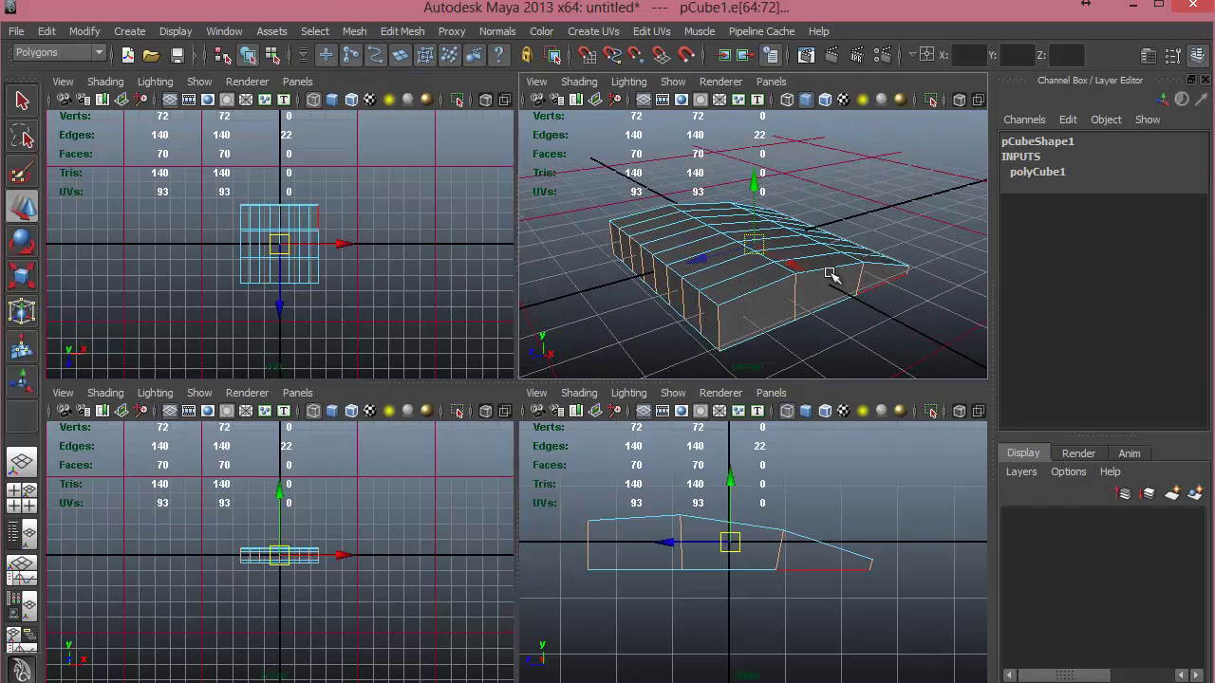
{"action": "left_click_drag", "start_coordinate": [835, 266], "coordinate": [857, 260], "text": "alt"}
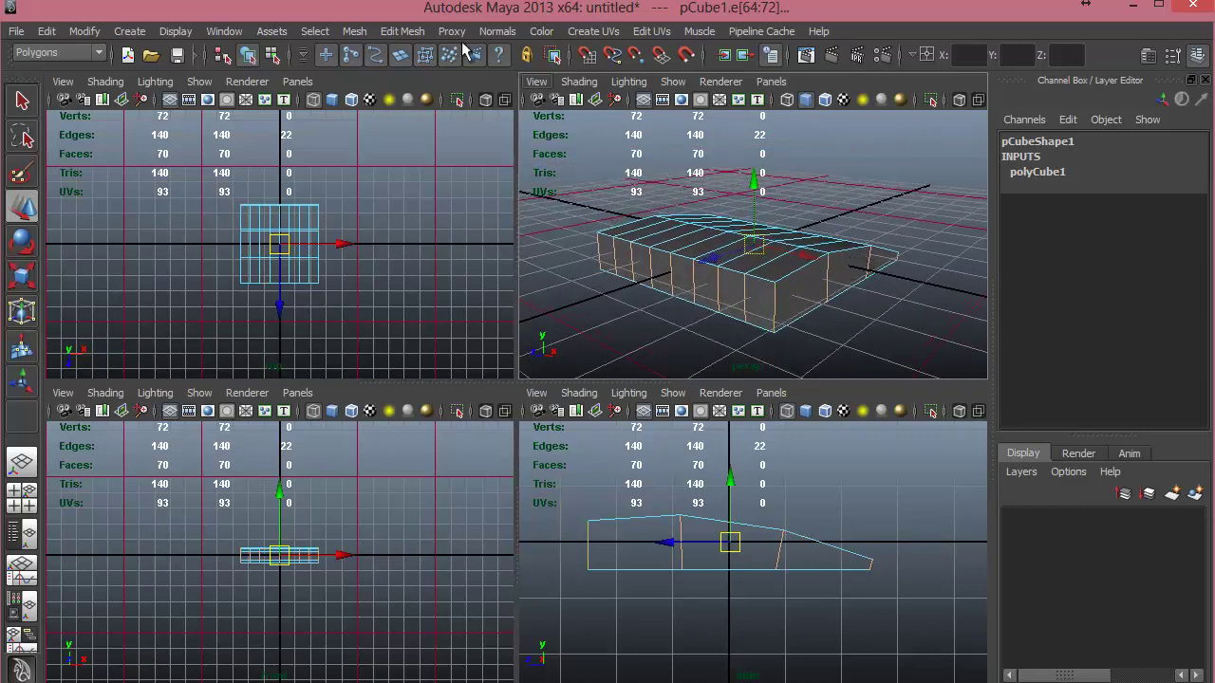
{"action": "left_click", "coordinate": [83, 53]}
{"action": "left_click", "coordinate": [62, 83]}
{"action": "left_click", "coordinate": [403, 31]}
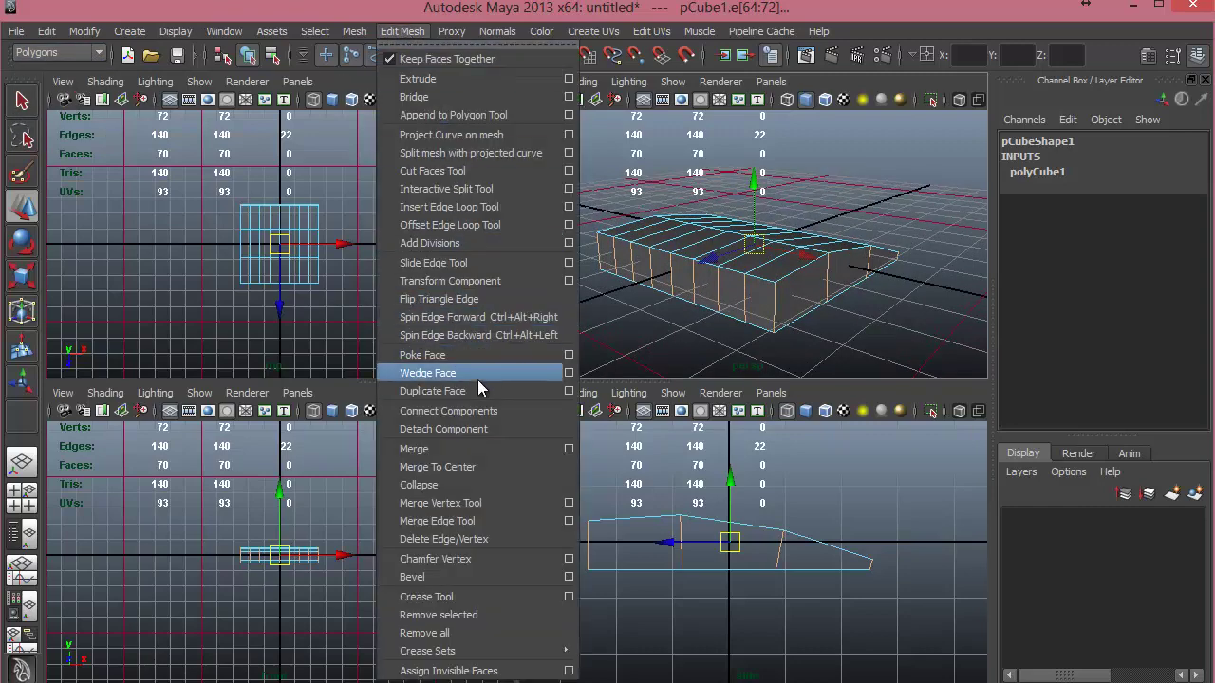
{"action": "left_click", "coordinate": [480, 411]}
Move the mid-height vertex row at the slab's positive-Z end slightly outward to bulge that end, and return to object mode.
{"action": "left_click_drag", "start_coordinate": [880, 319], "coordinate": [644, 258], "text": "alt"}
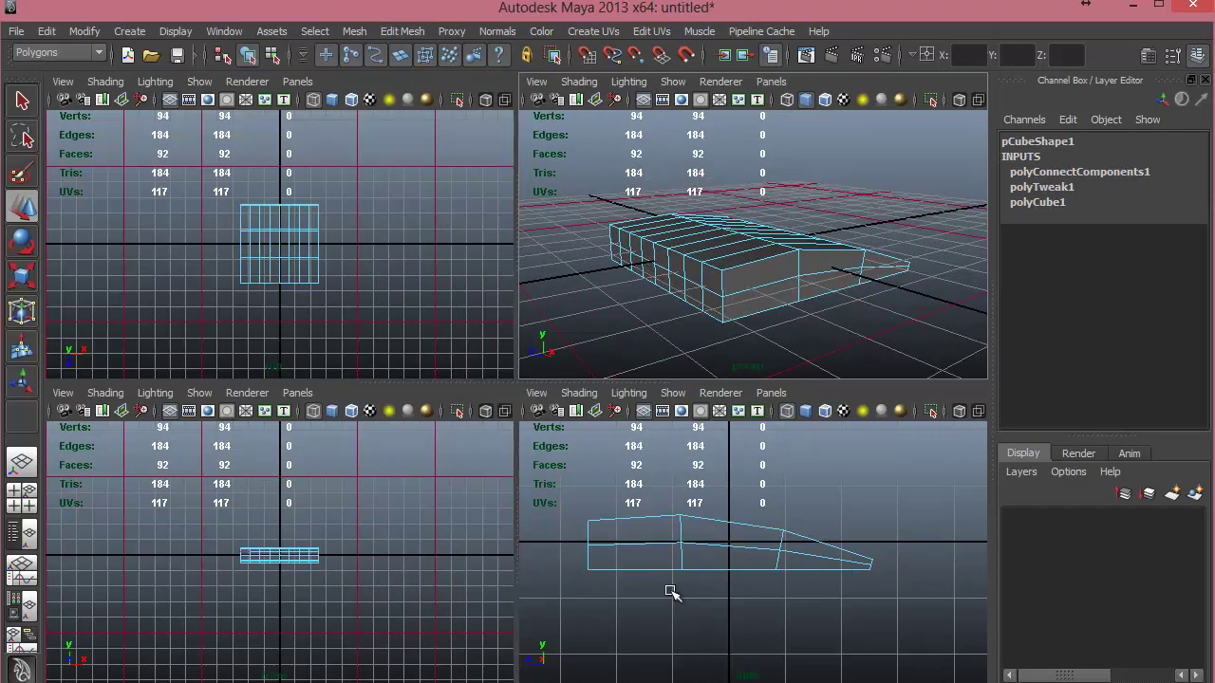
{"action": "mouse_move", "coordinate": [639, 541]}
{"action": "right_mouse_down"}
{"action": "mouse_move", "coordinate": [617, 532]}
{"action": "mouse_move", "coordinate": [634, 520]}
{"action": "right_mouse_up"}
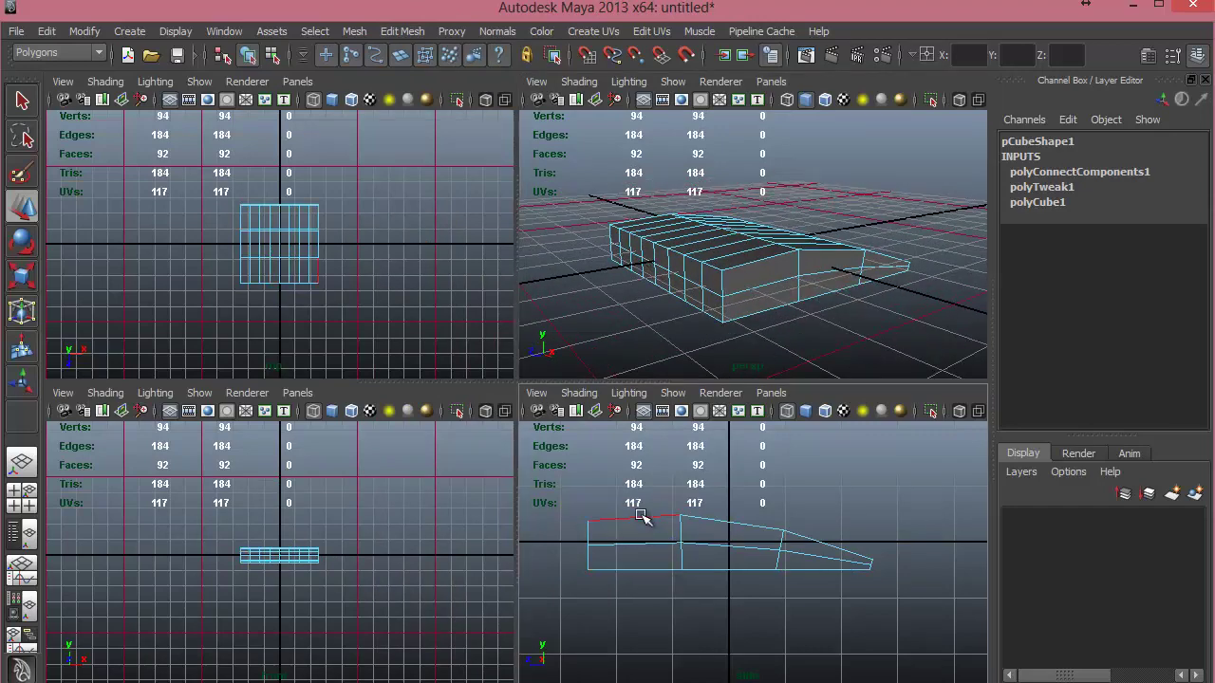
{"action": "right_click_drag", "start_coordinate": [634, 365], "coordinate": [566, 357]}
{"action": "left_click_drag", "start_coordinate": [577, 528], "coordinate": [545, 543]}
{"action": "left_click_drag", "start_coordinate": [745, 330], "coordinate": [749, 278], "text": "alt"}
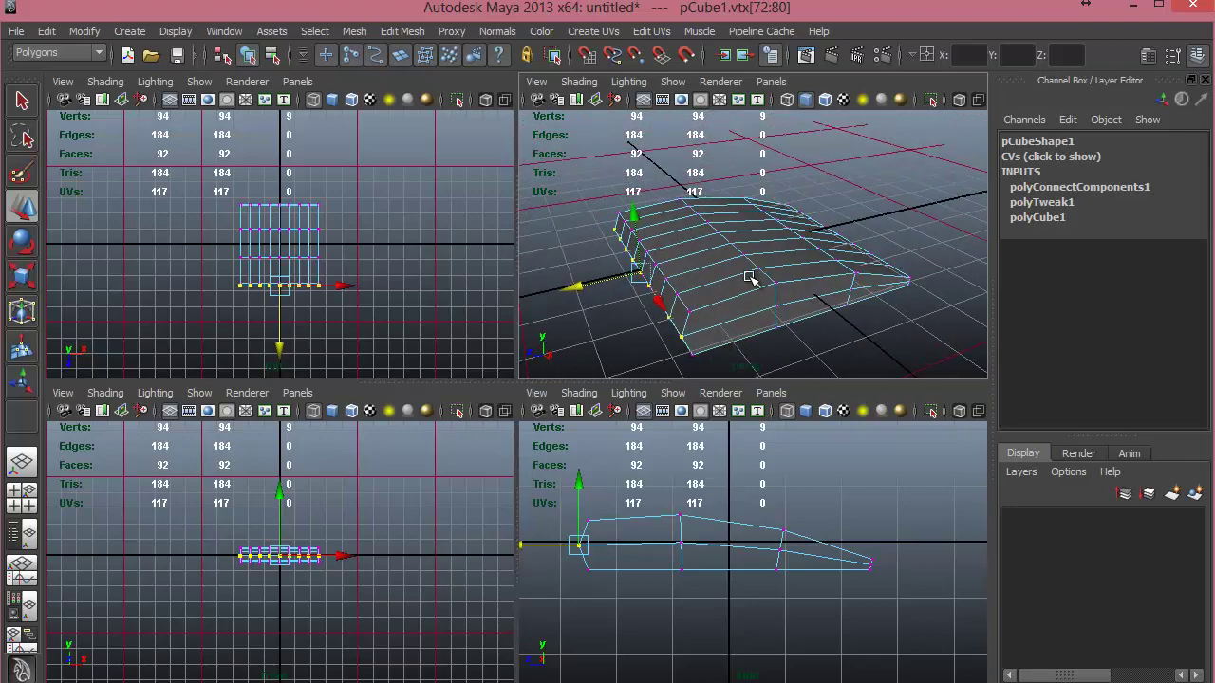
{"action": "right_click_drag", "start_coordinate": [780, 292], "coordinate": [773, 358]}
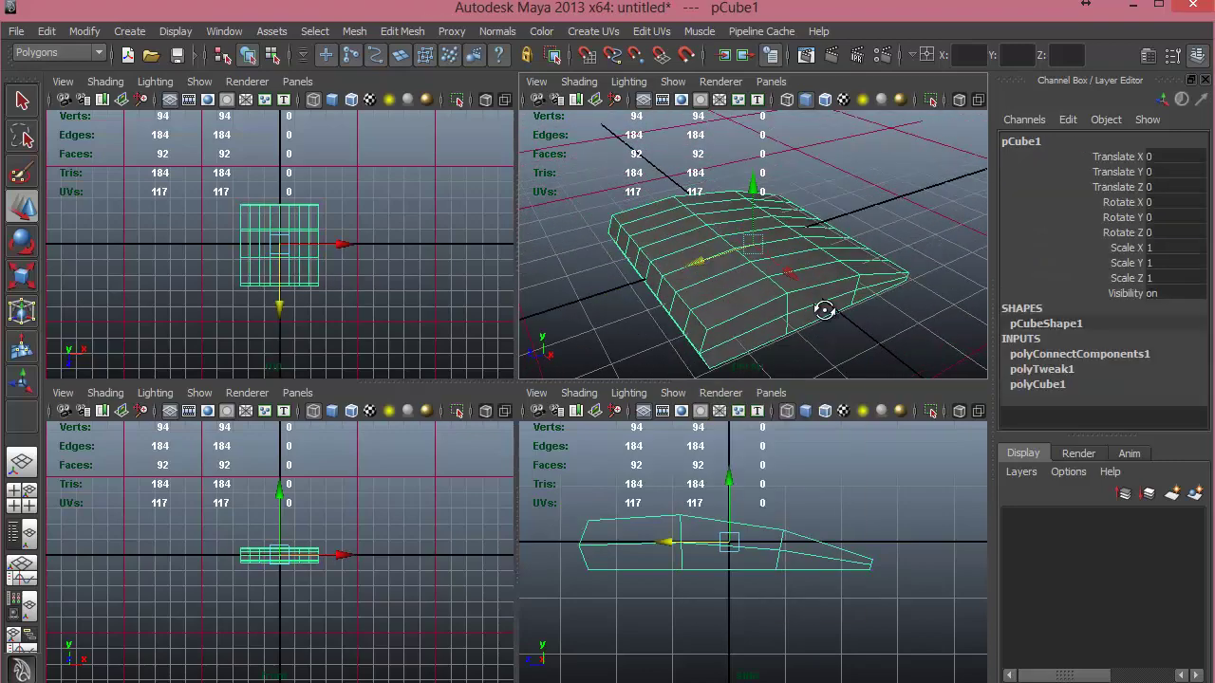
Lower three alternating lengthwise edges on the upper positive-Z segment slightly to form shallow grooves in the cushion.
{"action": "left_click_drag", "start_coordinate": [756, 278], "coordinate": [729, 287], "text": "alt"}
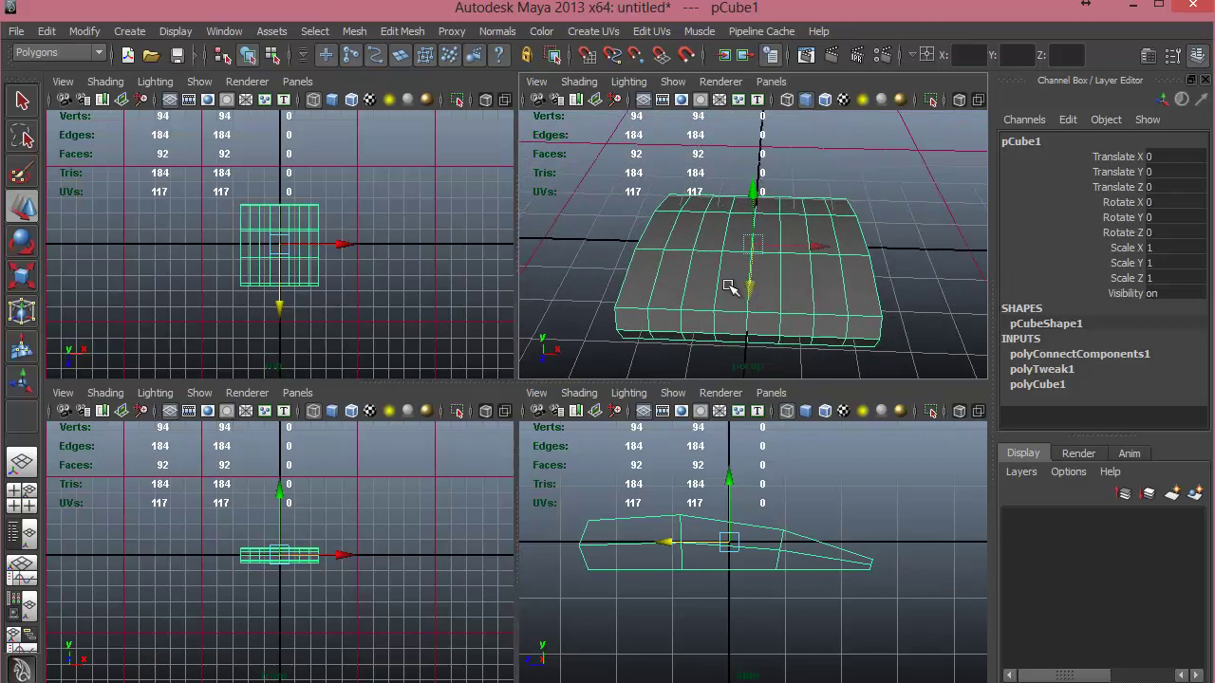
{"action": "right_click_drag", "start_coordinate": [703, 269], "coordinate": [700, 236]}
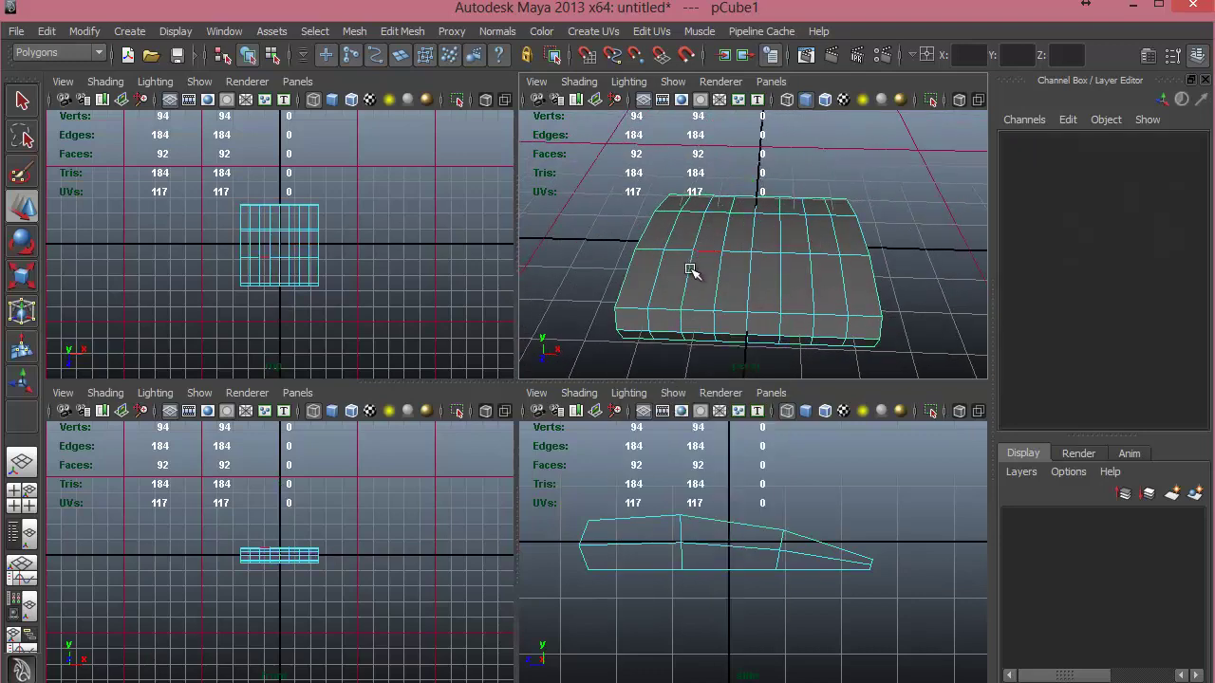
{"action": "left_click", "coordinate": [687, 273]}
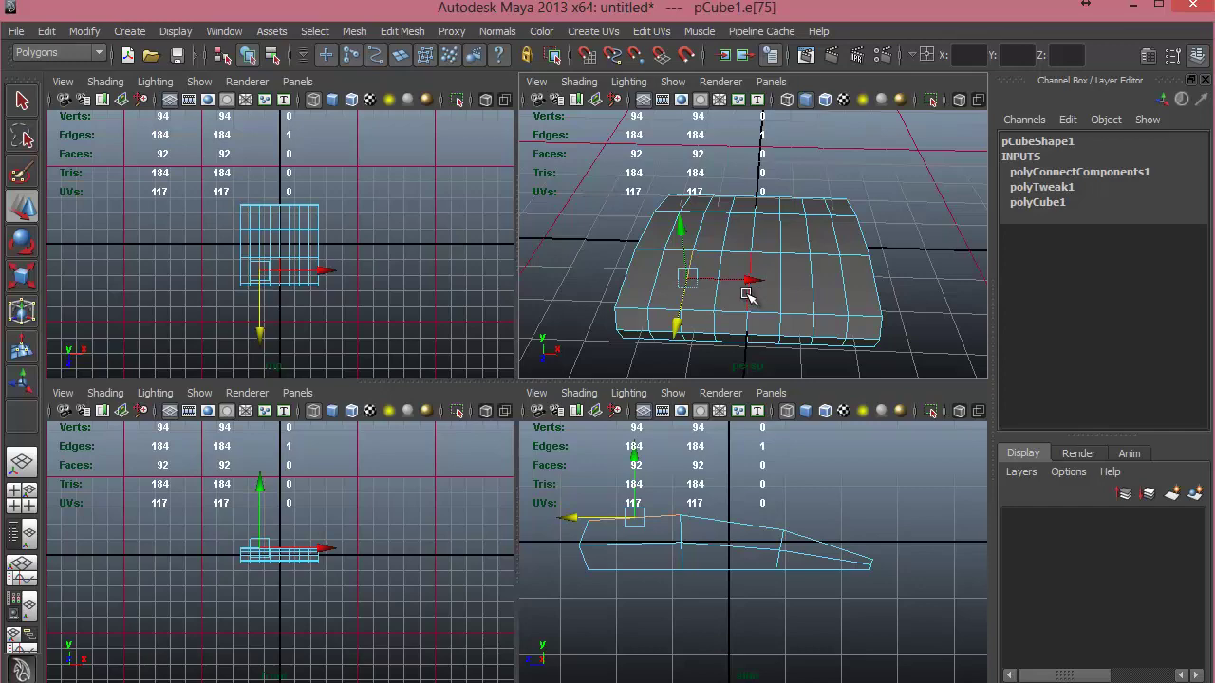
{"action": "left_click", "coordinate": [746, 295], "text": "shift"}
{"action": "left_click", "coordinate": [811, 289], "text": "shift"}
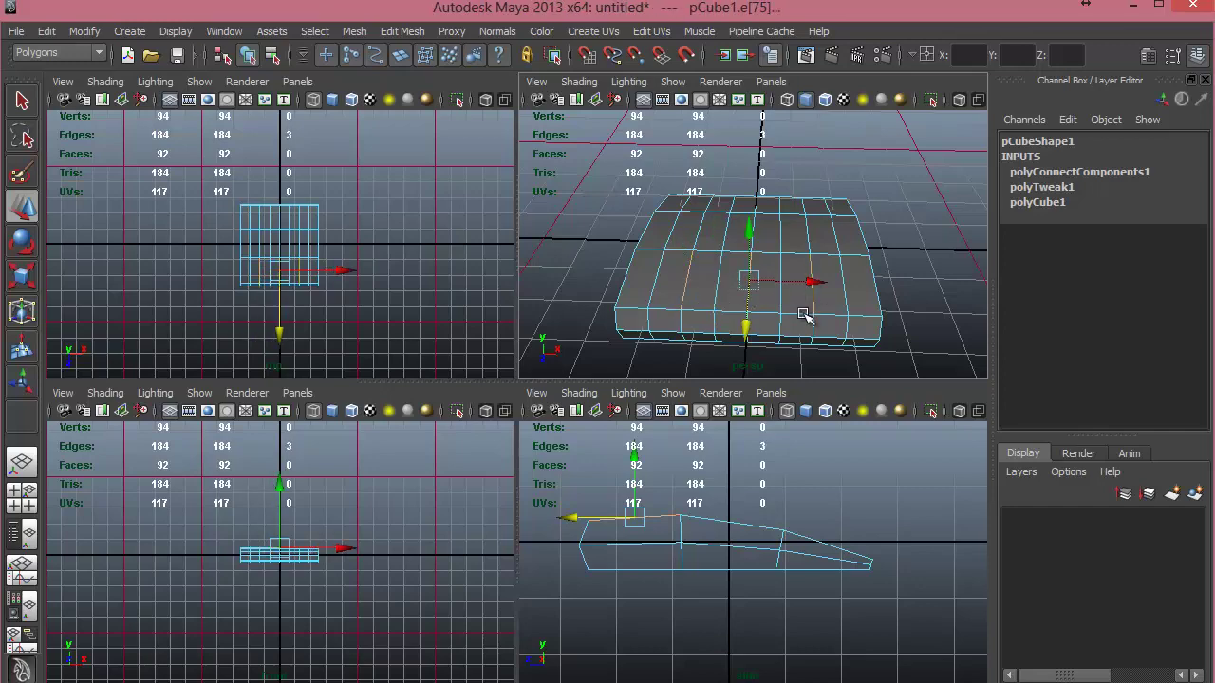
{"action": "left_click_drag", "start_coordinate": [803, 305], "coordinate": [737, 284], "text": "alt"}
{"action": "right_click_drag", "start_coordinate": [738, 284], "coordinate": [731, 257], "text": "alt"}
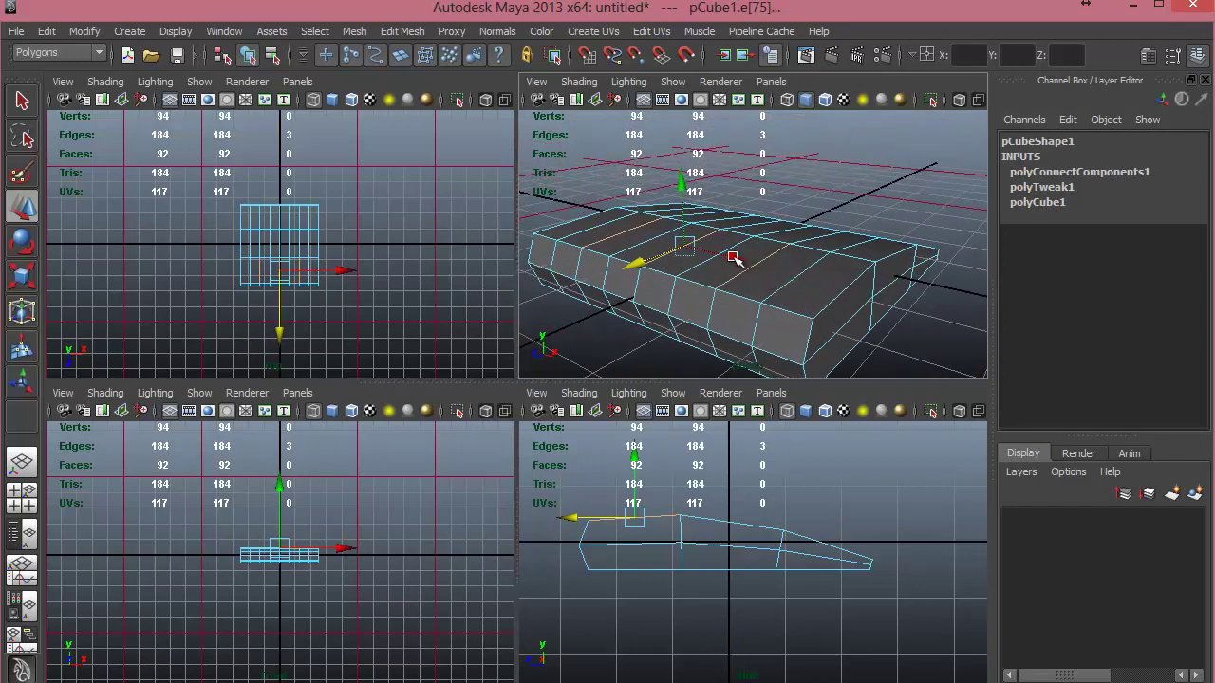
{"action": "left_click_drag", "start_coordinate": [680, 184], "coordinate": [681, 193]}
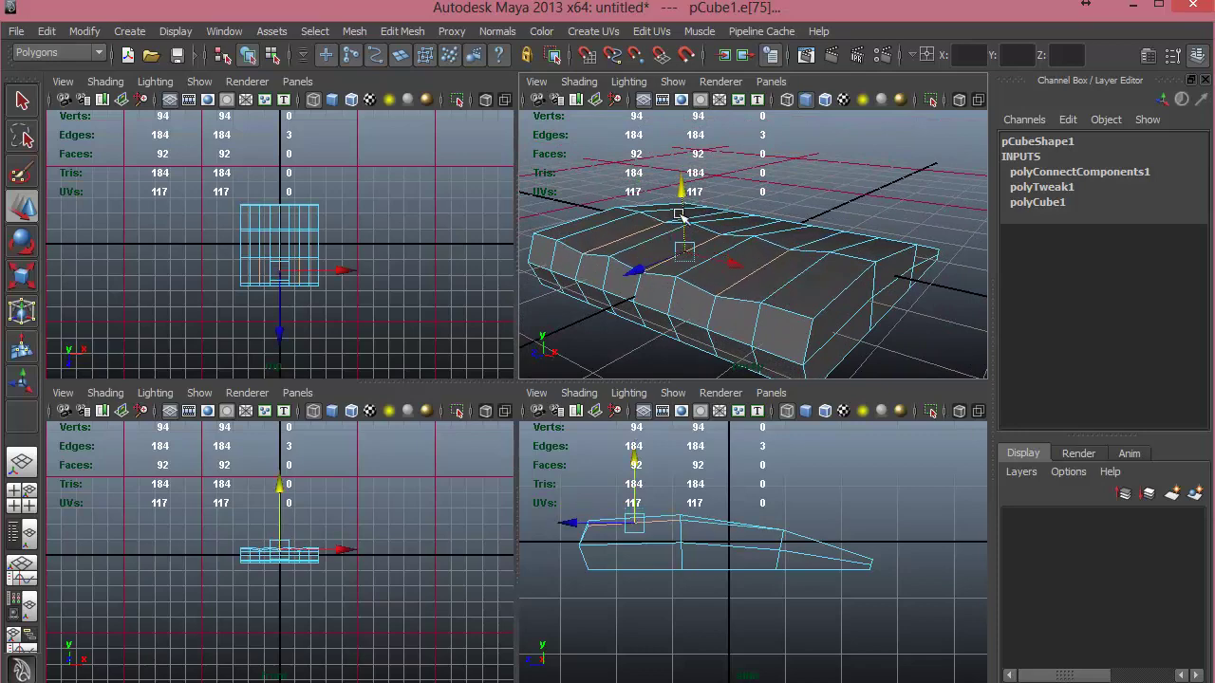
{"action": "left_click_drag", "start_coordinate": [690, 241], "coordinate": [734, 259], "text": "alt"}
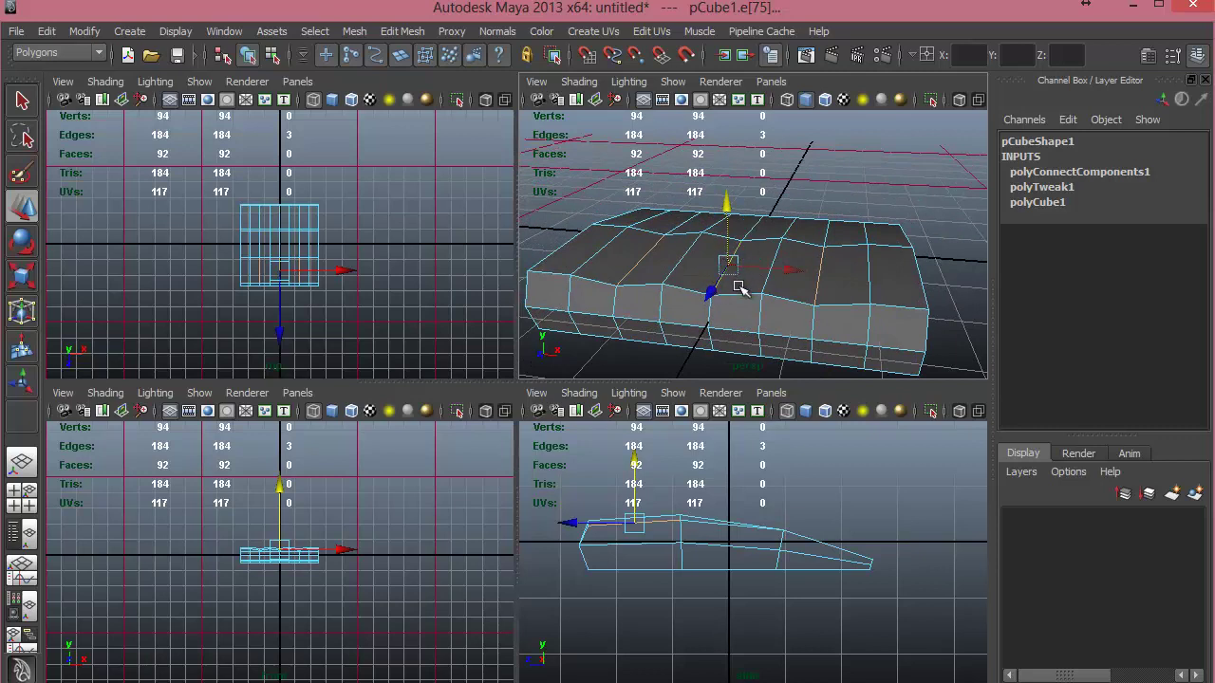
{"action": "left_click_drag", "start_coordinate": [730, 270], "coordinate": [776, 269]}
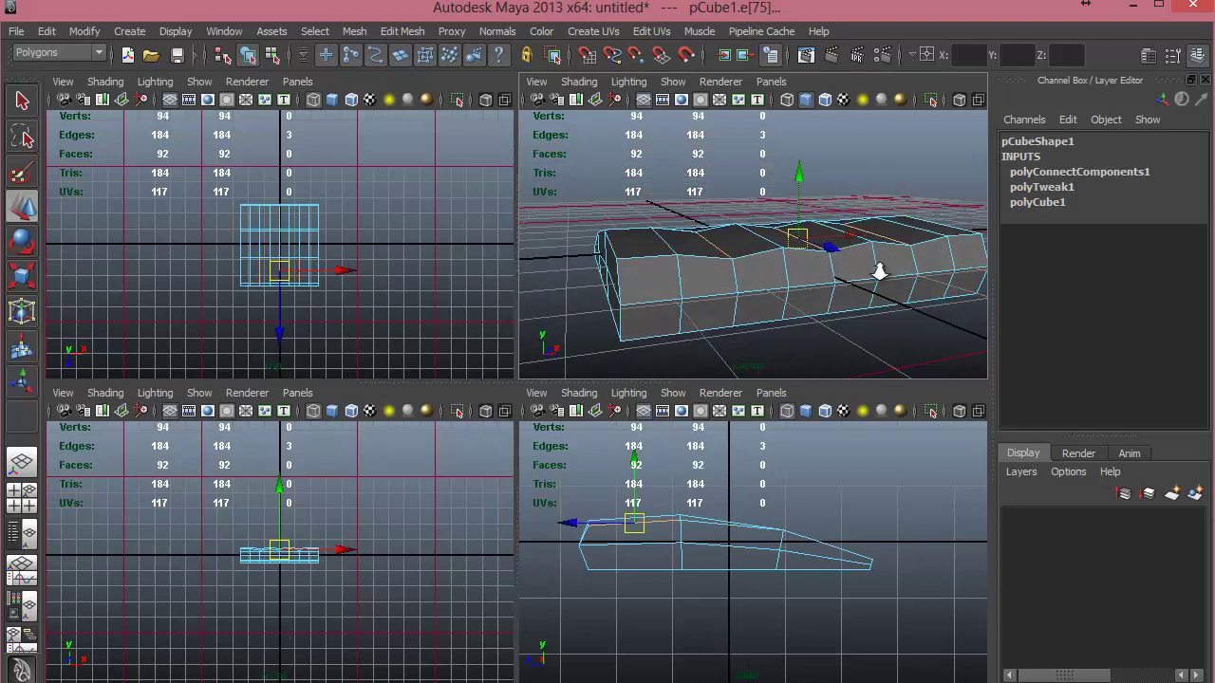
{"action": "left_click_drag", "start_coordinate": [882, 271], "coordinate": [820, 266], "text": "alt"}
Inspect the whole cushion from several sides in smooth preview and in unsmoothed display.
{"action": "right_click_drag", "start_coordinate": [848, 262], "coordinate": [839, 314]}
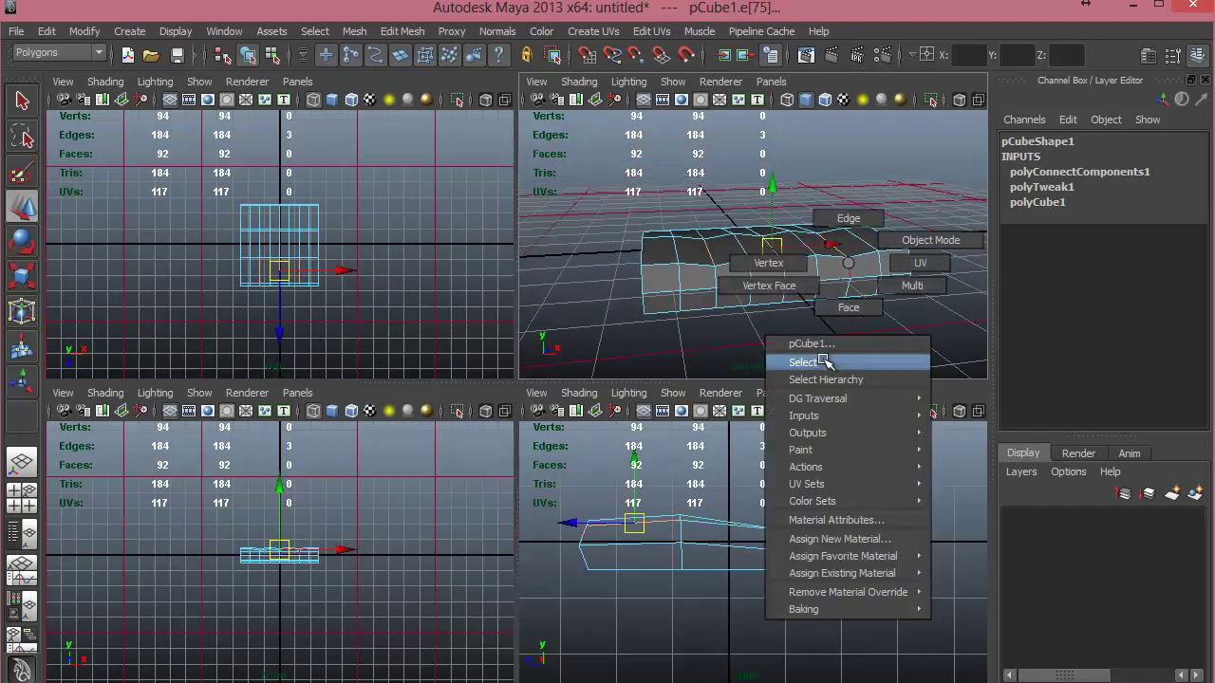
{"action": "right_click_drag", "start_coordinate": [824, 361], "coordinate": [822, 356]}
{"action": "left_click_drag", "start_coordinate": [819, 347], "coordinate": [872, 359], "text": "alt"}
{"action": "key", "text": "space"}
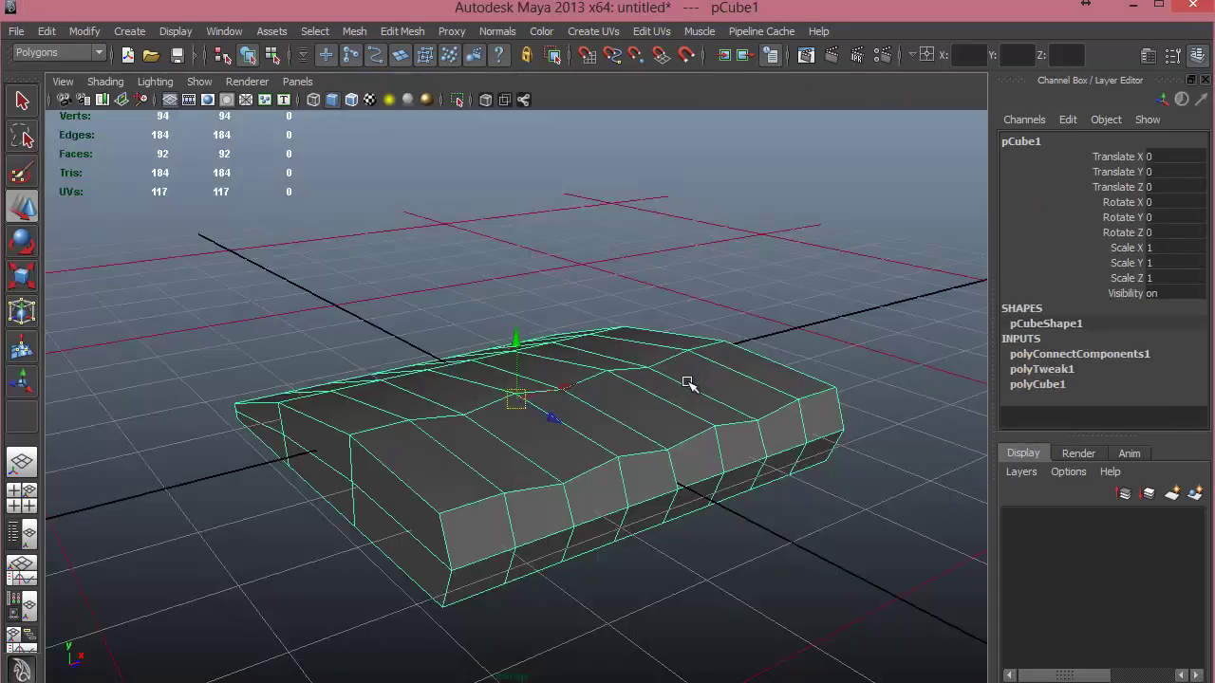
{"action": "left_click_drag", "start_coordinate": [692, 380], "coordinate": [377, 377], "text": "alt"}
{"action": "key", "text": "3"}
{"action": "left_click", "coordinate": [794, 480]}
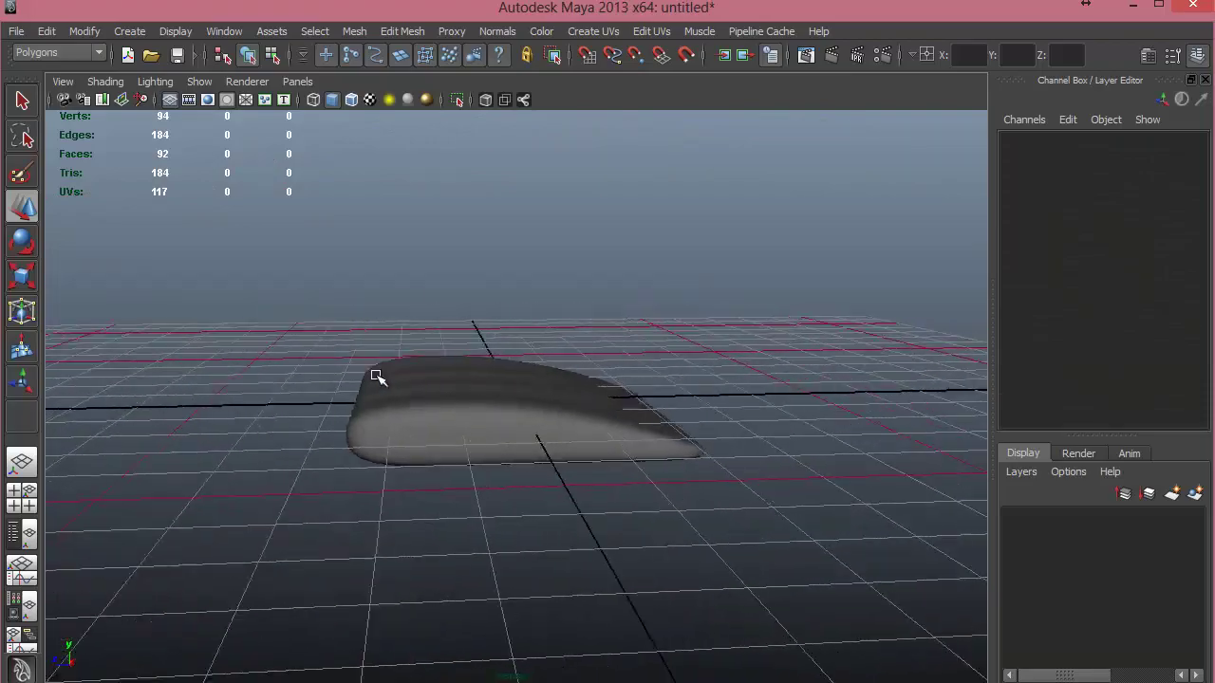
{"action": "left_click", "coordinate": [380, 378]}
{"action": "left_click_drag", "start_coordinate": [517, 450], "coordinate": [399, 418], "text": "alt"}
{"action": "key", "text": "1"}
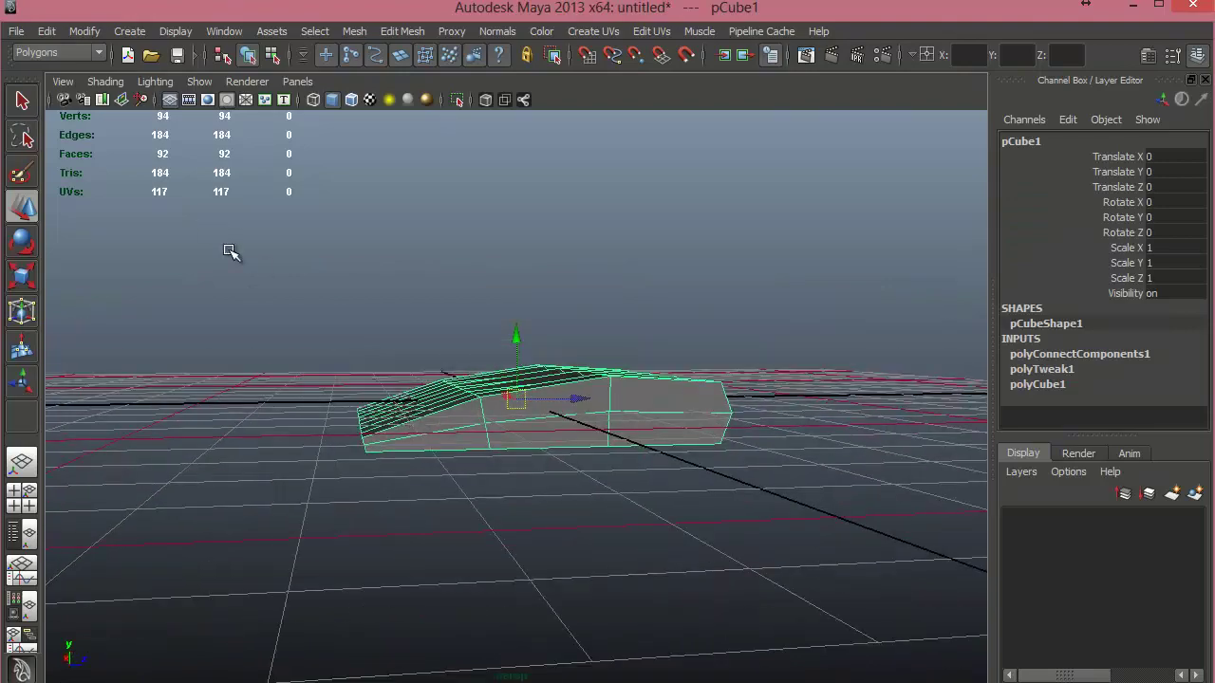
{"action": "left_click_drag", "start_coordinate": [535, 386], "coordinate": [366, 431], "text": "alt"}
{"action": "left_click", "coordinate": [482, 513]}
{"action": "left_click_drag", "start_coordinate": [503, 427], "coordinate": [555, 360], "text": "alt"}
Create a polygon cube for the backrest and move it to the cushion's negative-Z end, at Translate Z -1.964.
{"action": "left_click", "coordinate": [135, 32]}
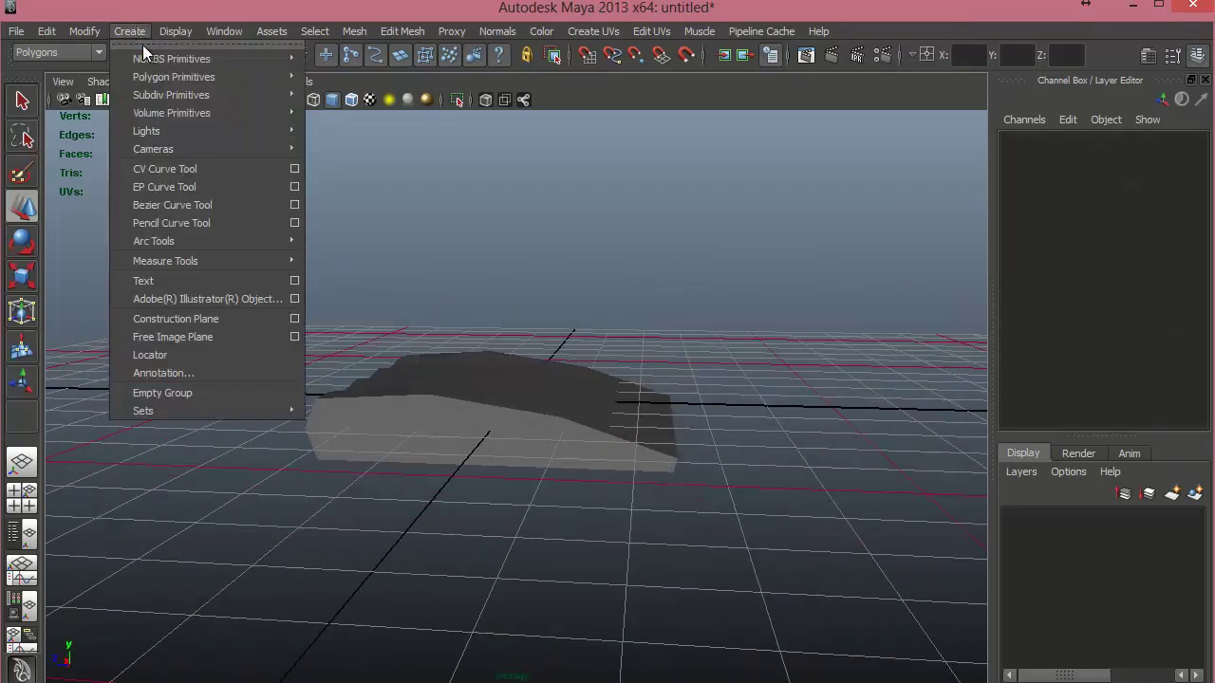
{"action": "mouse_move", "coordinate": [147, 84]}
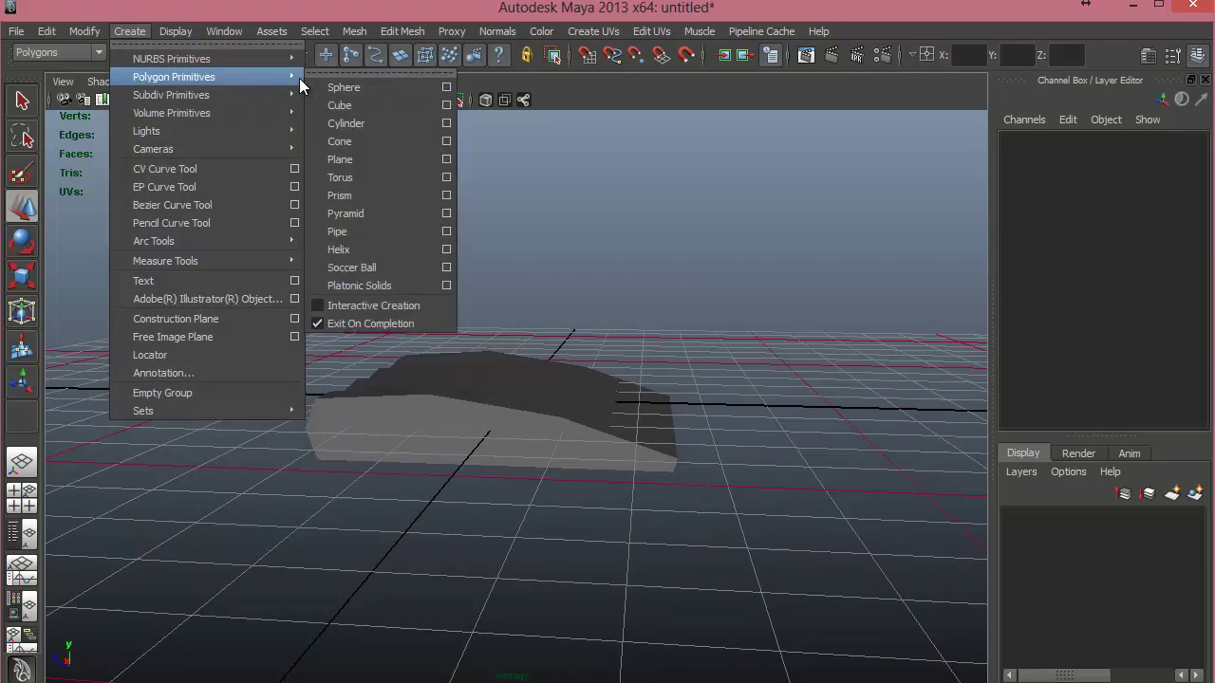
{"action": "left_click", "coordinate": [363, 108]}
{"action": "left_click_drag", "start_coordinate": [492, 376], "coordinate": [502, 279], "text": "alt"}
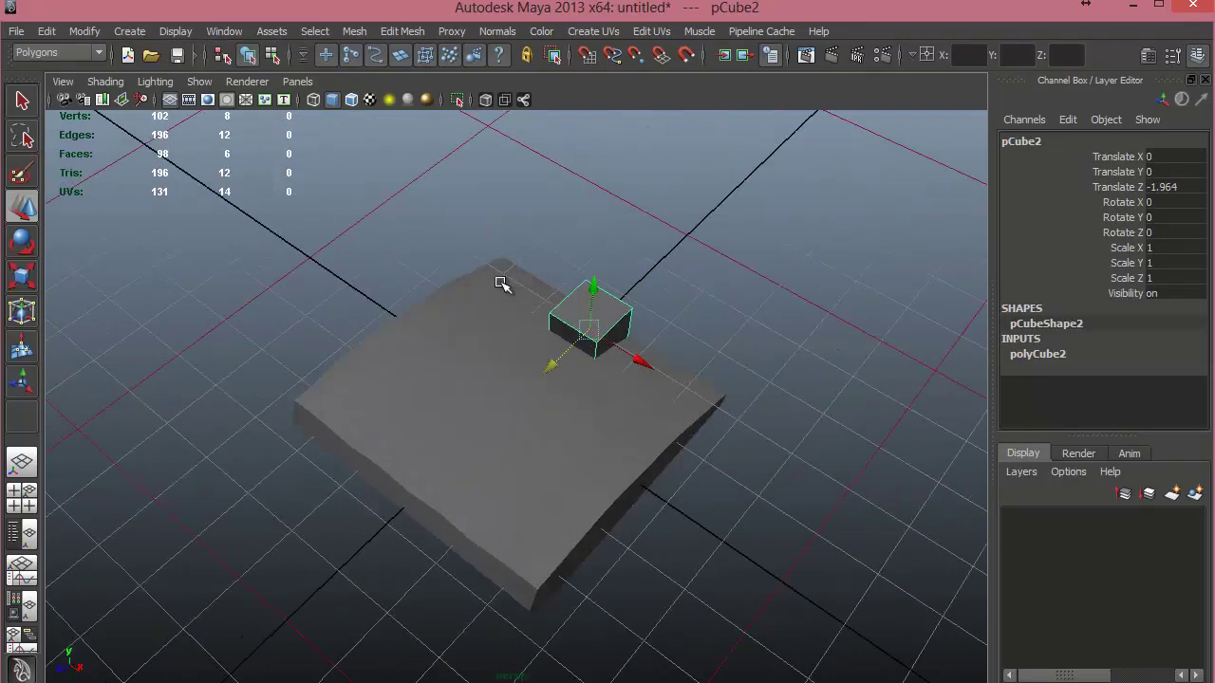
Set the new cube's width to 5 so it spans the cushion, and deselect it.
{"action": "left_click", "coordinate": [1032, 354]}
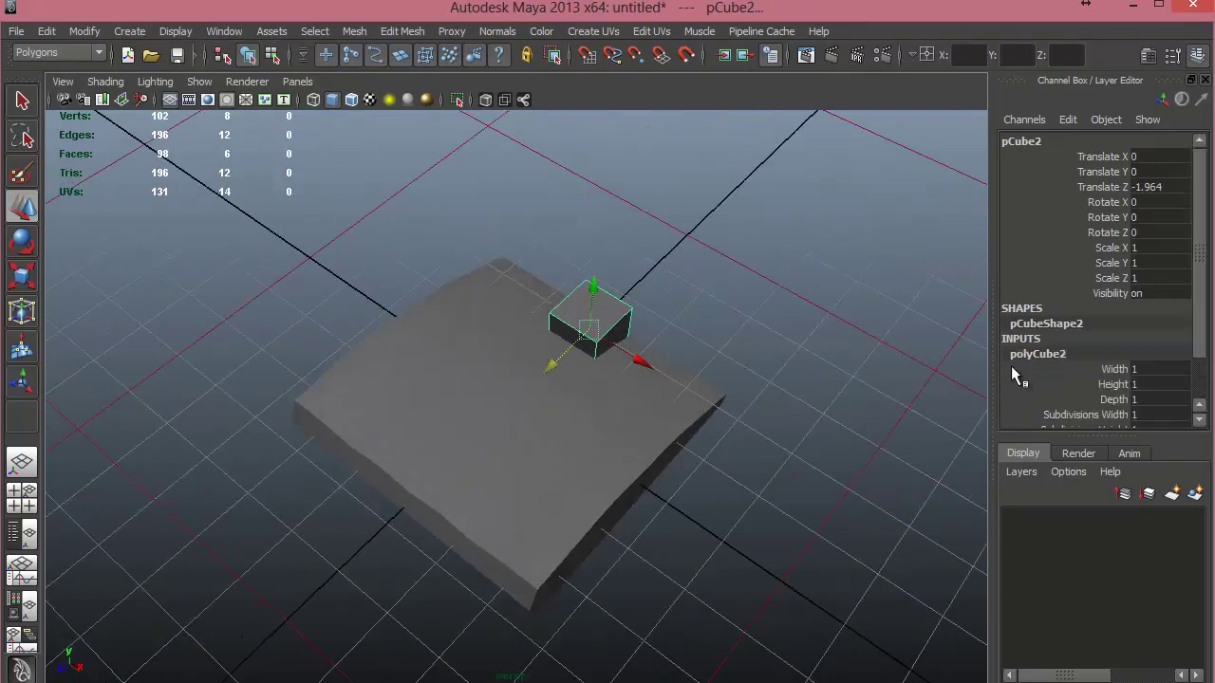
{"action": "left_click", "coordinate": [1152, 369]}
{"action": "key", "text": "Return"}
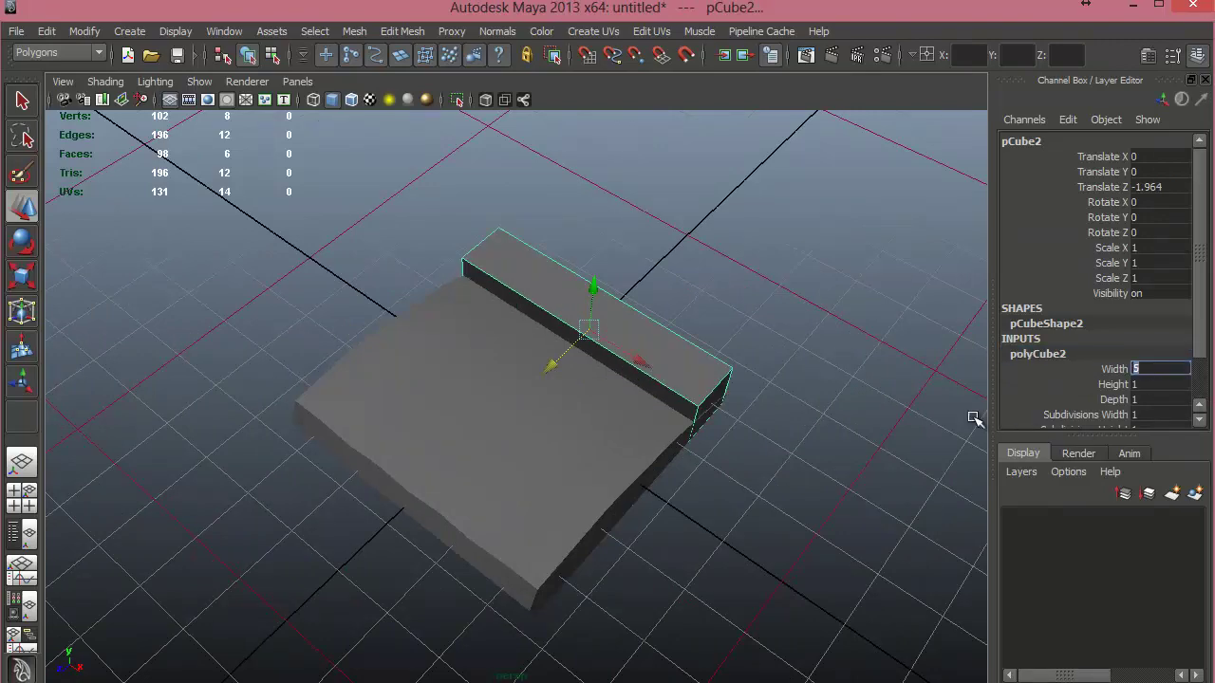
{"action": "left_click_drag", "start_coordinate": [764, 370], "coordinate": [652, 304], "text": "alt"}
{"action": "right_click_drag", "start_coordinate": [757, 402], "coordinate": [678, 412], "text": "alt"}
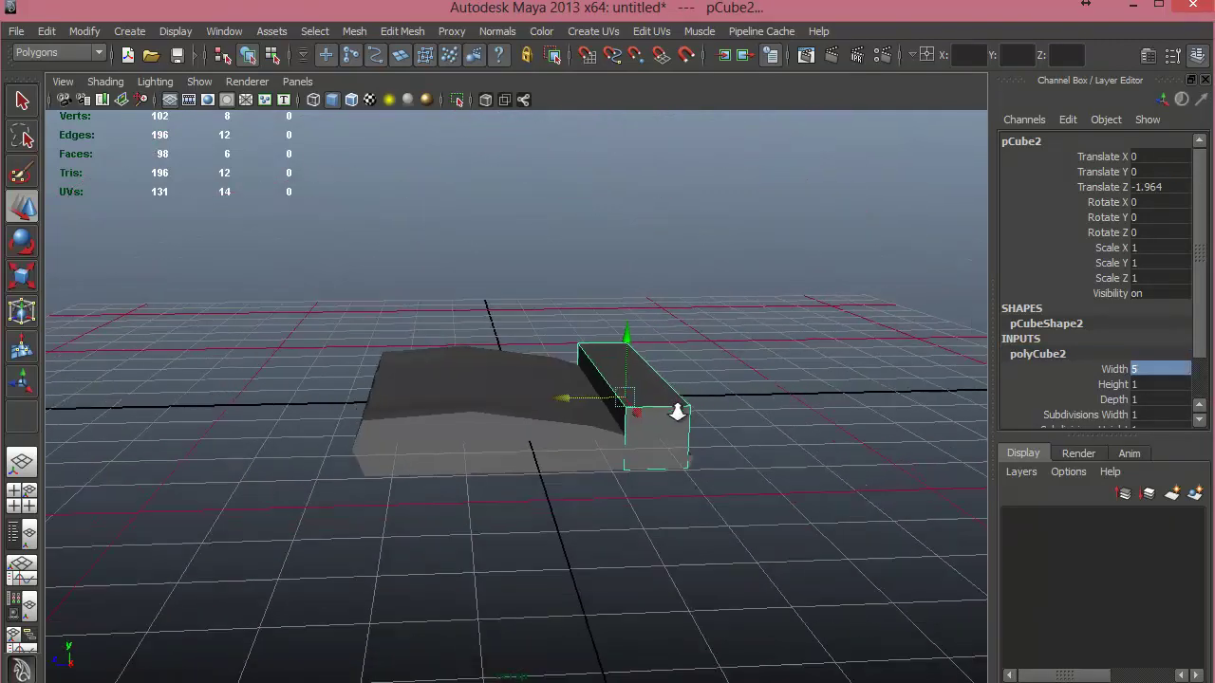
{"action": "left_click_drag", "start_coordinate": [677, 412], "coordinate": [466, 504], "text": "alt"}
{"action": "left_click_drag", "start_coordinate": [556, 402], "coordinate": [978, 399], "text": "alt"}
{"action": "left_click_drag", "start_coordinate": [740, 416], "coordinate": [703, 460], "text": "alt"}
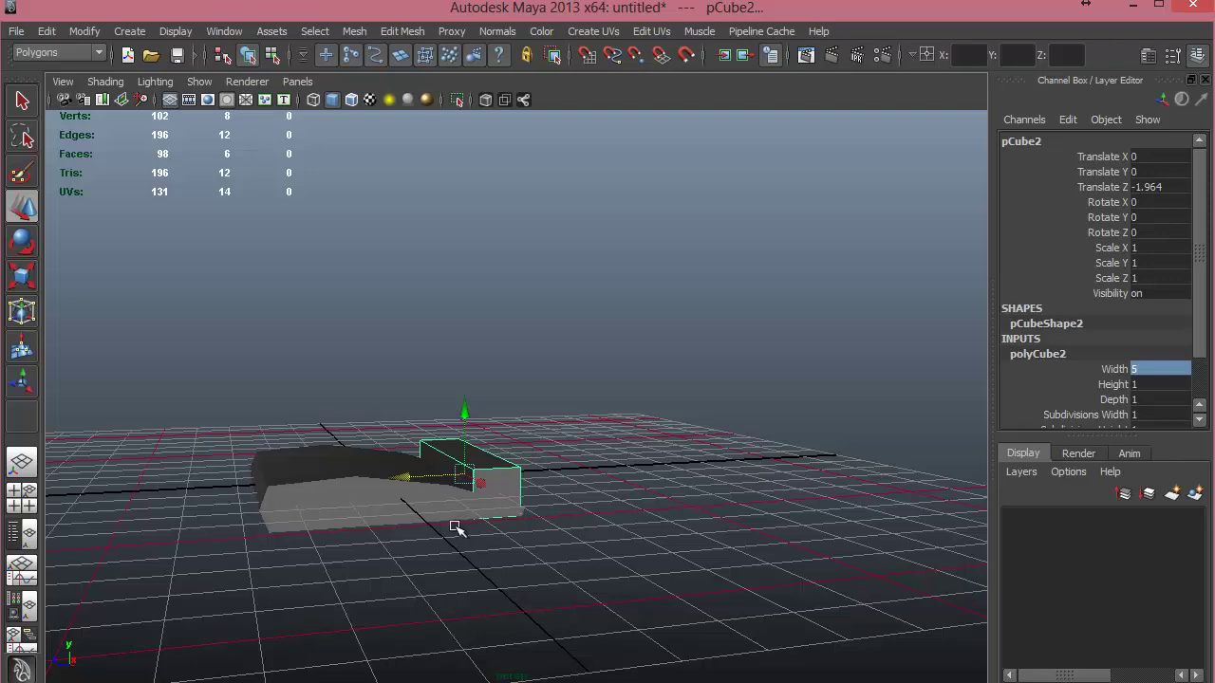
{"action": "left_click", "coordinate": [541, 403]}
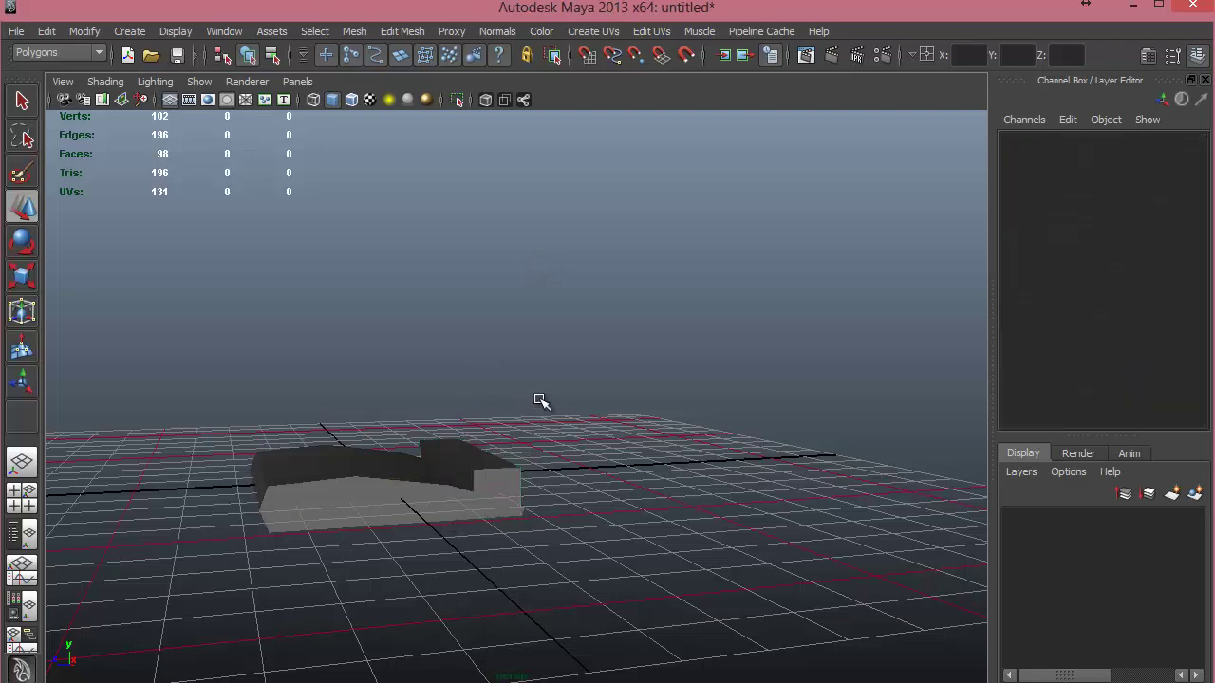
In the side view, move the new cube's four upper vertices up and away from the seat to form a tall, reclined backrest.
{"action": "key", "text": "space"}
{"action": "key", "text": "space"}
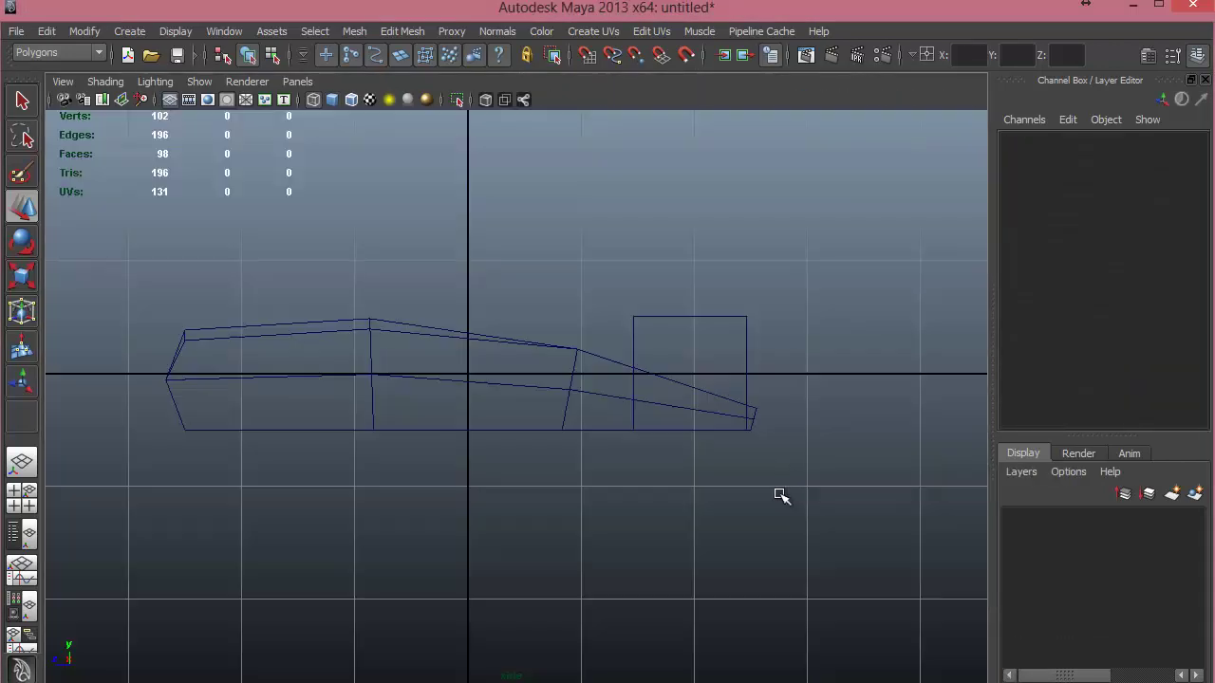
{"action": "right_click_drag", "start_coordinate": [778, 493], "coordinate": [656, 439], "text": "alt"}
{"action": "middle_click_drag", "start_coordinate": [655, 439], "coordinate": [581, 567], "text": "alt"}
{"action": "right_click_drag", "start_coordinate": [581, 567], "coordinate": [442, 356], "text": "alt"}
{"action": "left_click_drag", "start_coordinate": [471, 432], "coordinate": [580, 473]}
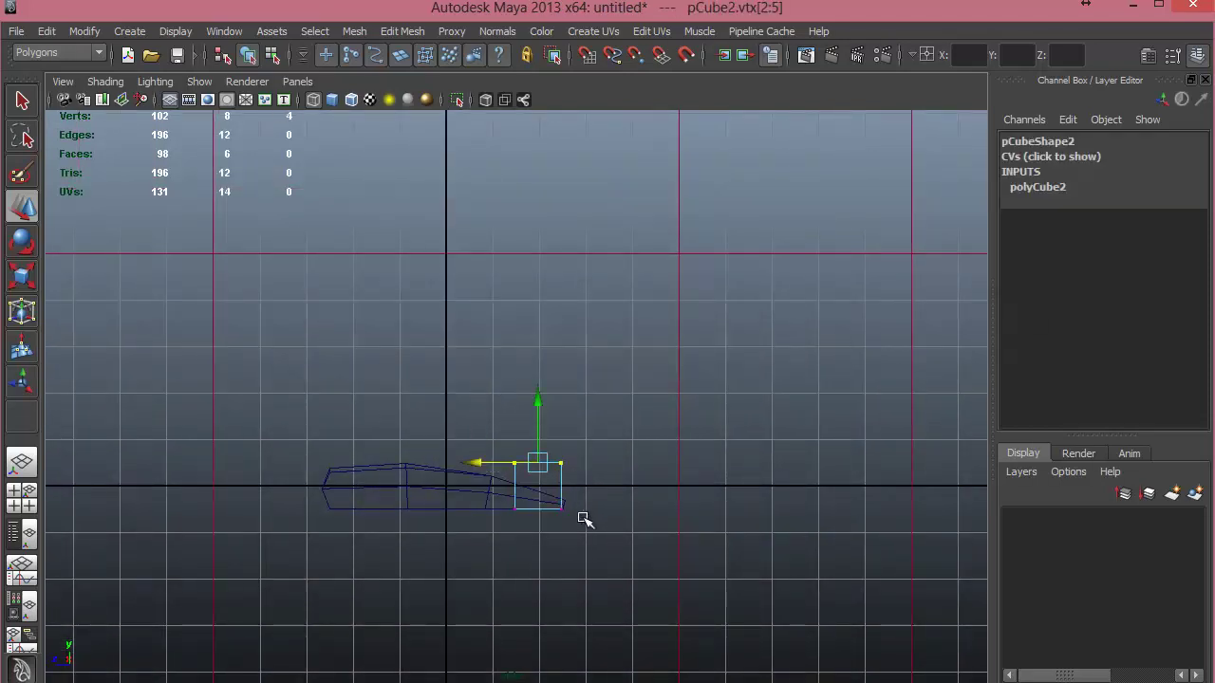
{"action": "middle_click_drag", "start_coordinate": [578, 515], "coordinate": [528, 514], "text": "alt"}
{"action": "left_click_drag", "start_coordinate": [504, 494], "coordinate": [571, 250]}
{"action": "middle_click_drag", "start_coordinate": [561, 439], "coordinate": [589, 455], "text": "alt"}
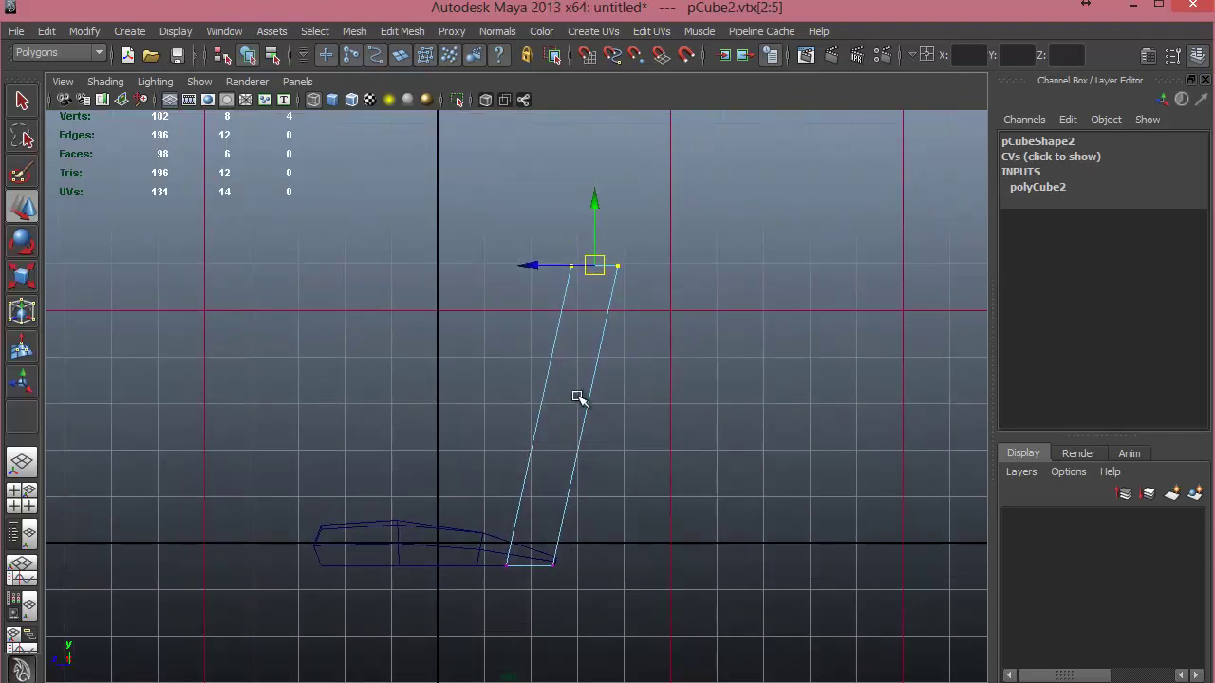
{"action": "middle_click_drag", "start_coordinate": [561, 355], "coordinate": [548, 310], "text": "alt"}
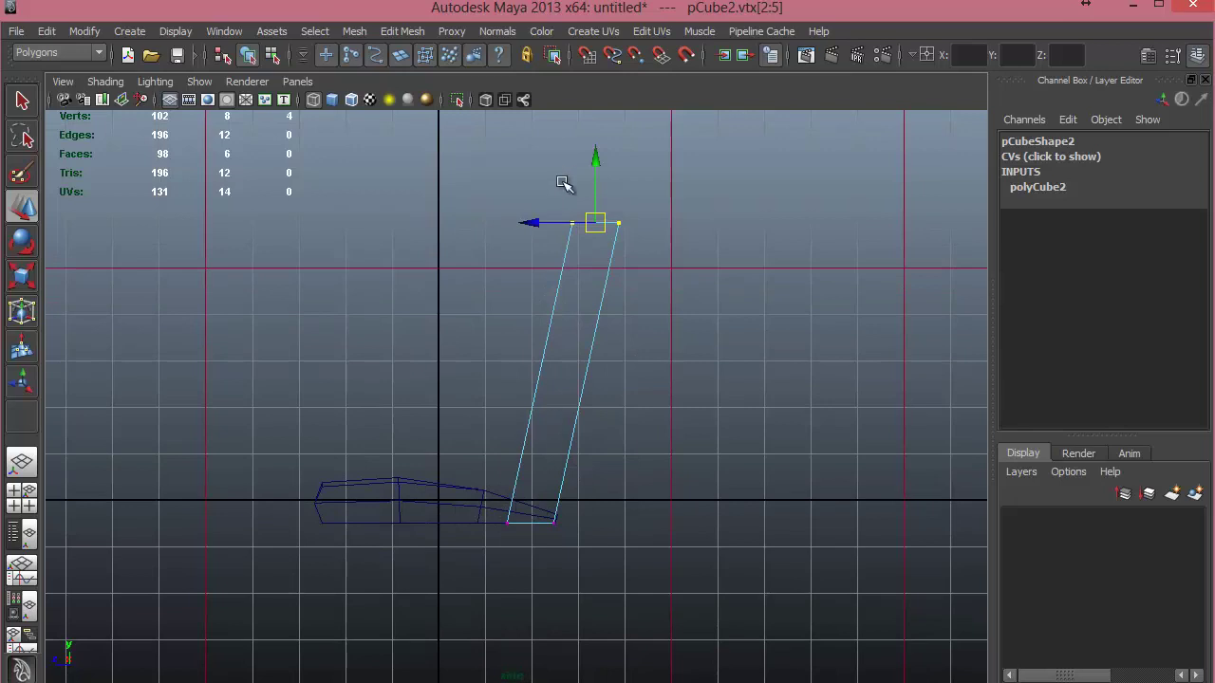
Slant the backrest's upper end by raising its front vertex pair and shifting both pairs rearward, and return to the perspective view.
{"action": "left_click_drag", "start_coordinate": [565, 182], "coordinate": [639, 224]}
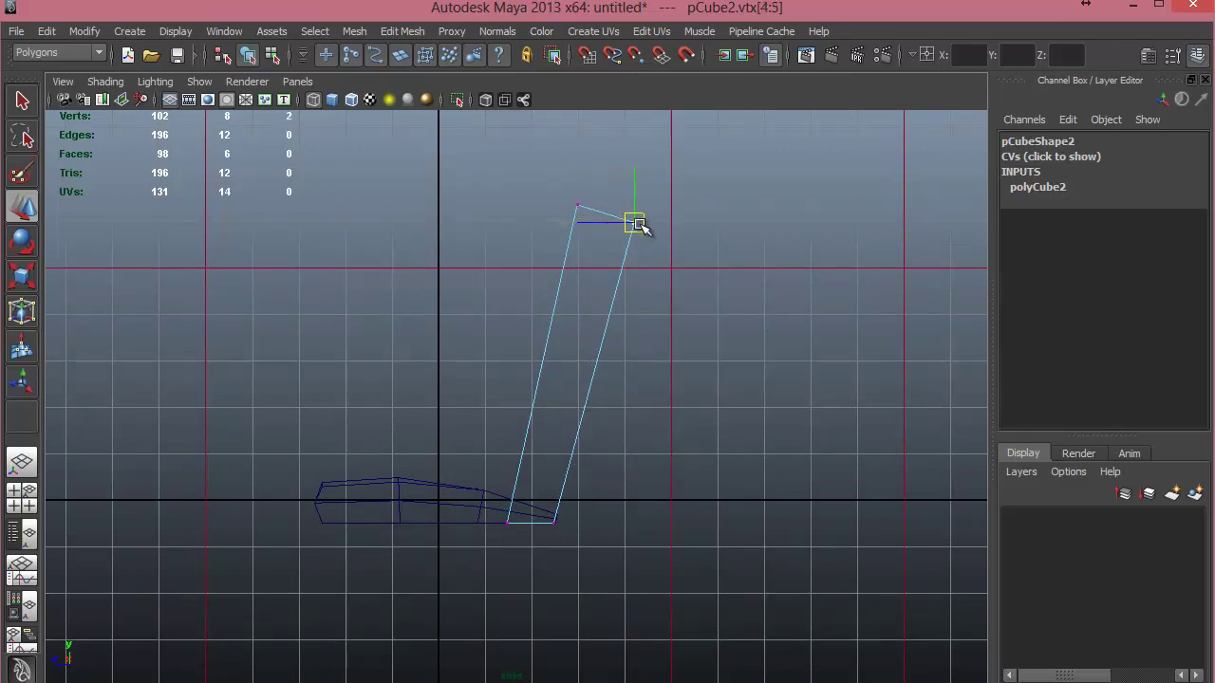
{"action": "left_click_drag", "start_coordinate": [570, 199], "coordinate": [595, 206]}
{"action": "middle_click_drag", "start_coordinate": [636, 378], "coordinate": [632, 398], "text": "alt"}
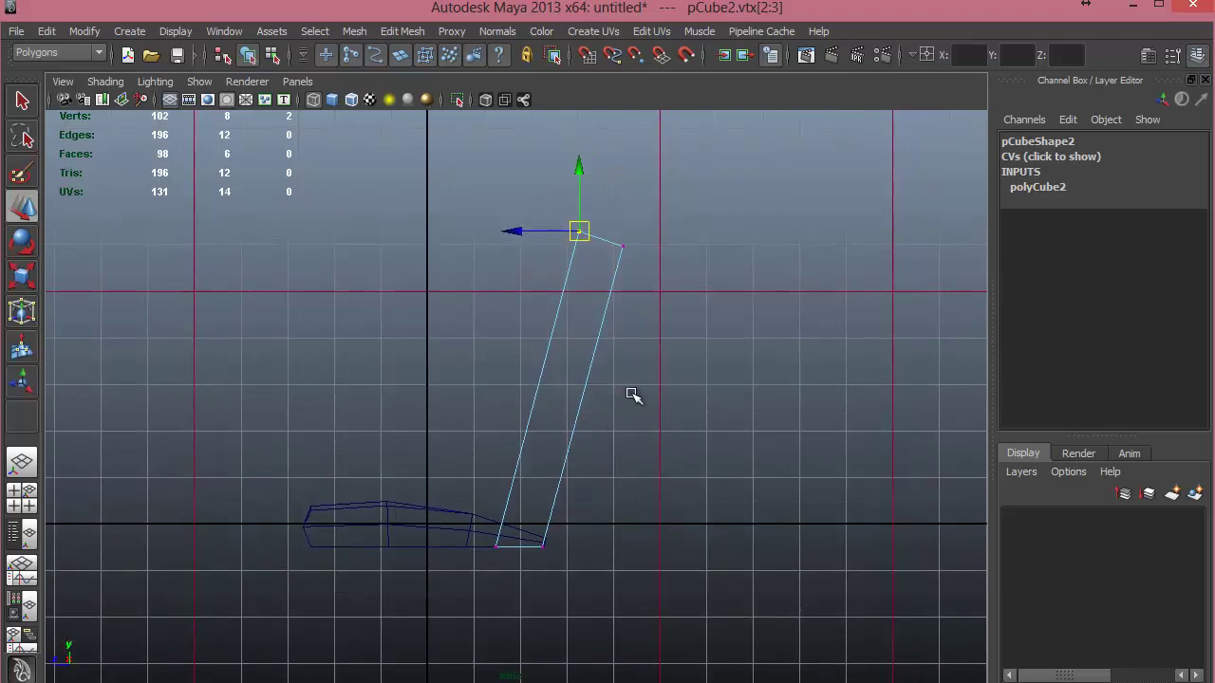
{"action": "key", "text": "space"}
{"action": "key", "text": "space"}
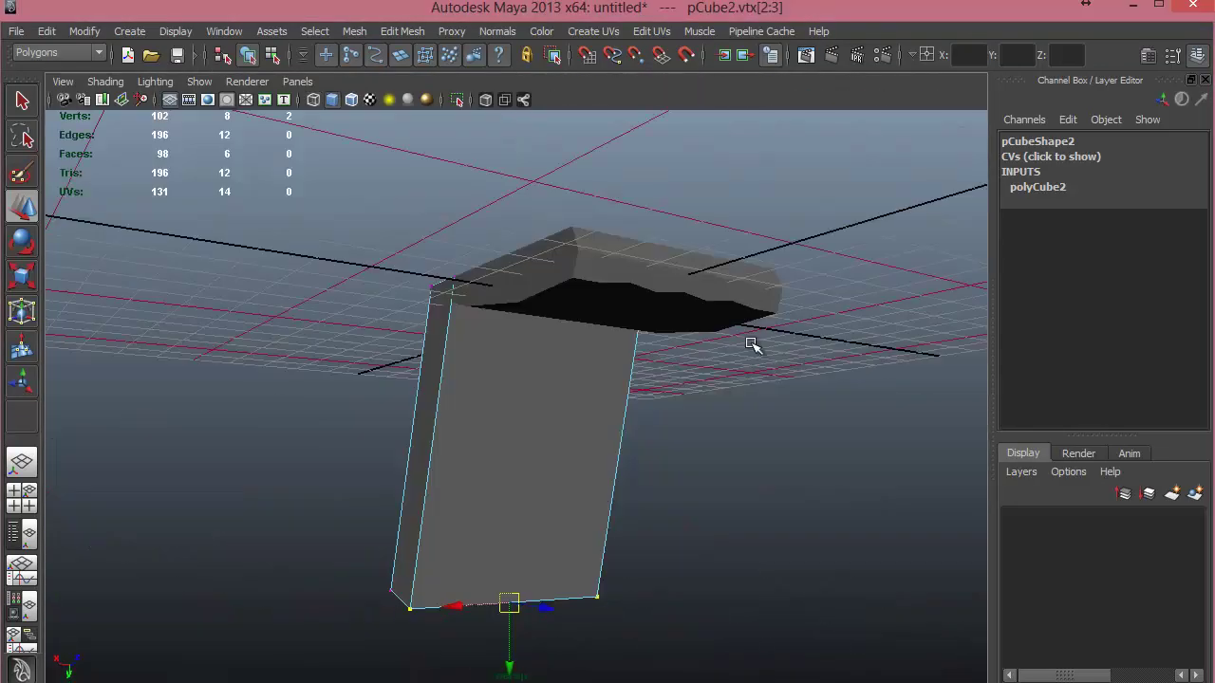
Turn on wireframe-on-shaded display to see the edges of the cushion and backrest.
{"action": "left_click_drag", "start_coordinate": [651, 361], "coordinate": [626, 364], "text": "alt"}
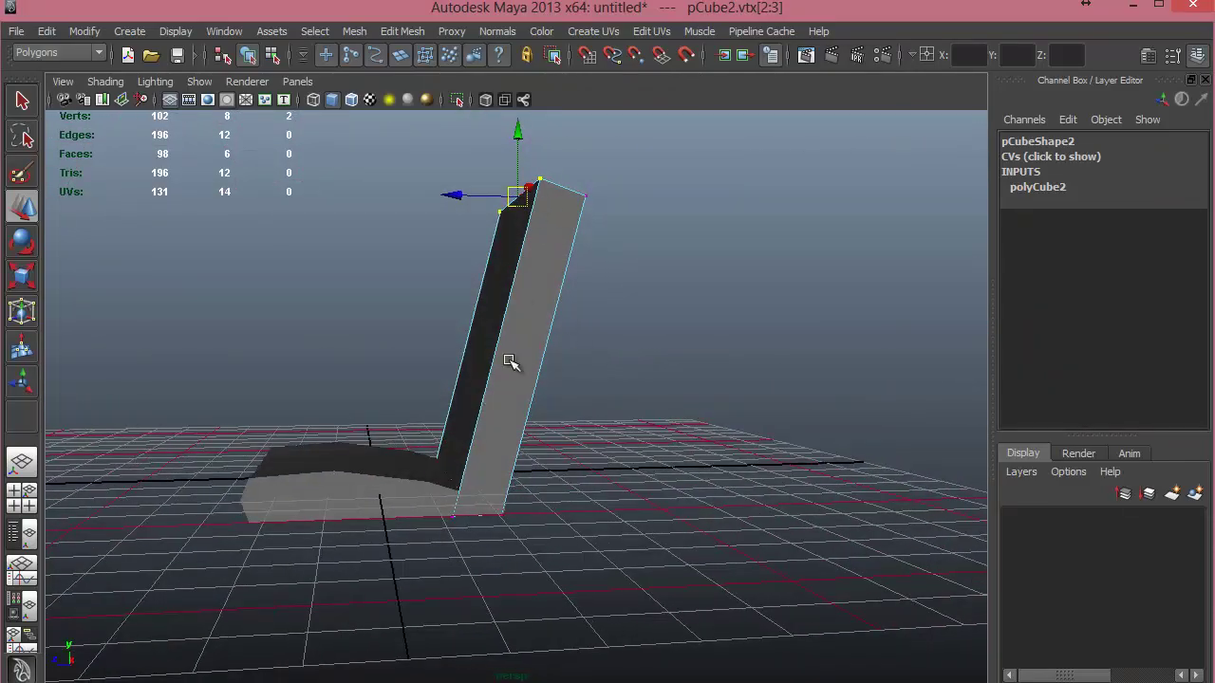
{"action": "left_click_drag", "start_coordinate": [513, 360], "coordinate": [502, 175], "text": "alt"}
{"action": "left_click", "coordinate": [351, 100]}
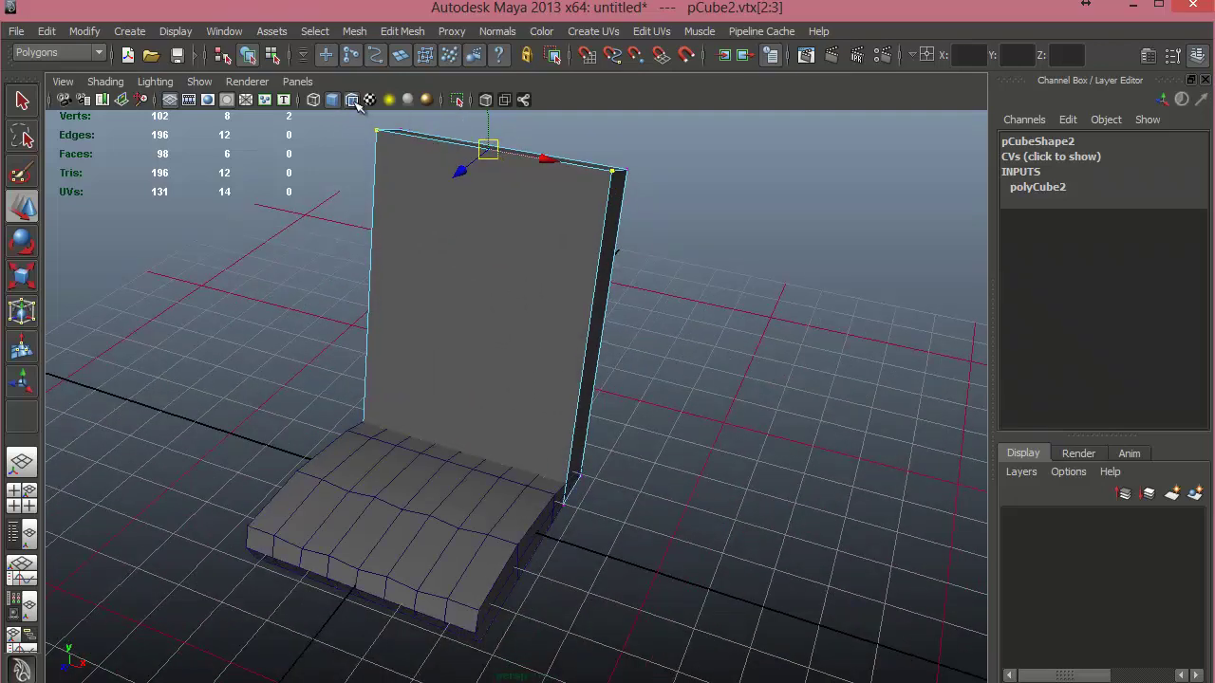
Return the backrest cube to object mode and show its polyCube2 creation settings.
{"action": "mouse_move", "coordinate": [469, 534]}
{"action": "left_mouse_down", "text": "alt"}
{"action": "mouse_move", "coordinate": [509, 500]}
{"action": "mouse_move", "coordinate": [586, 506]}
{"action": "mouse_move", "coordinate": [567, 497]}
{"action": "left_mouse_up", "text": "alt"}
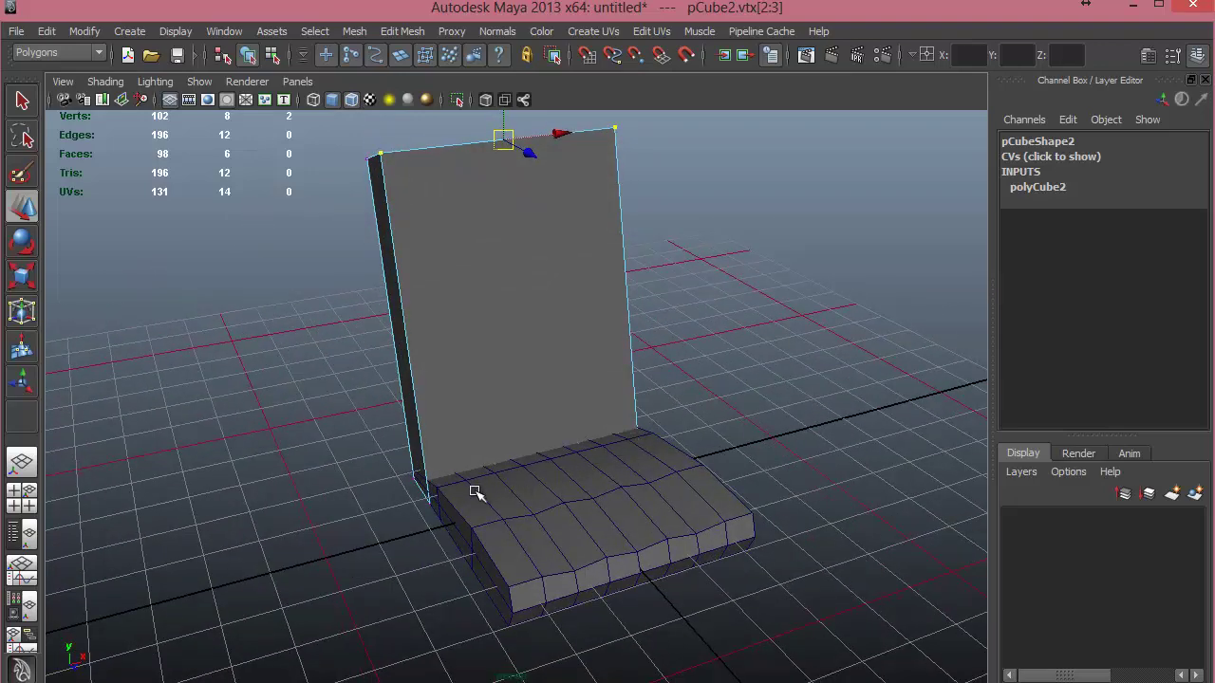
{"action": "left_click_drag", "start_coordinate": [475, 492], "coordinate": [535, 351], "text": "alt"}
{"action": "left_click", "coordinate": [534, 351]}
{"action": "right_click_drag", "start_coordinate": [595, 331], "coordinate": [578, 425]}
{"action": "left_click_drag", "start_coordinate": [583, 263], "coordinate": [617, 313], "text": "alt"}
{"action": "left_click", "coordinate": [1039, 354]}
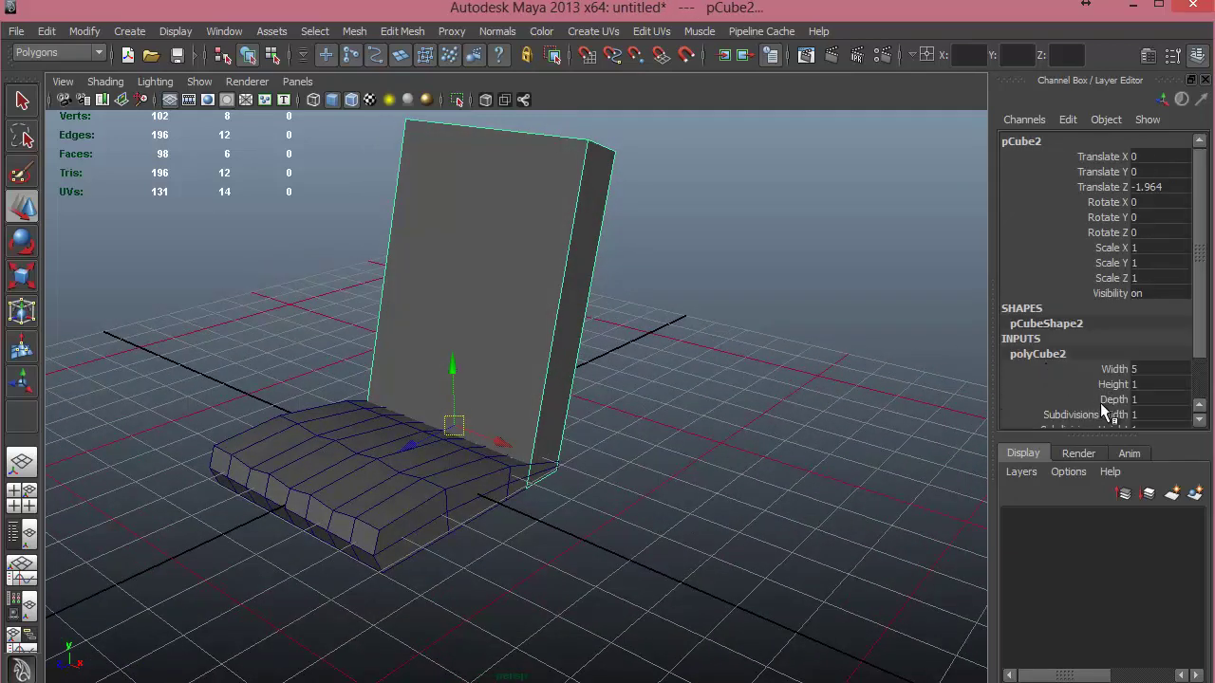
{"action": "left_click_drag", "start_coordinate": [657, 339], "coordinate": [721, 423], "text": "alt"}
Try to place vertical edge loops across the backrest one at a time by eye, and undo them all.
{"action": "left_click", "coordinate": [404, 32]}
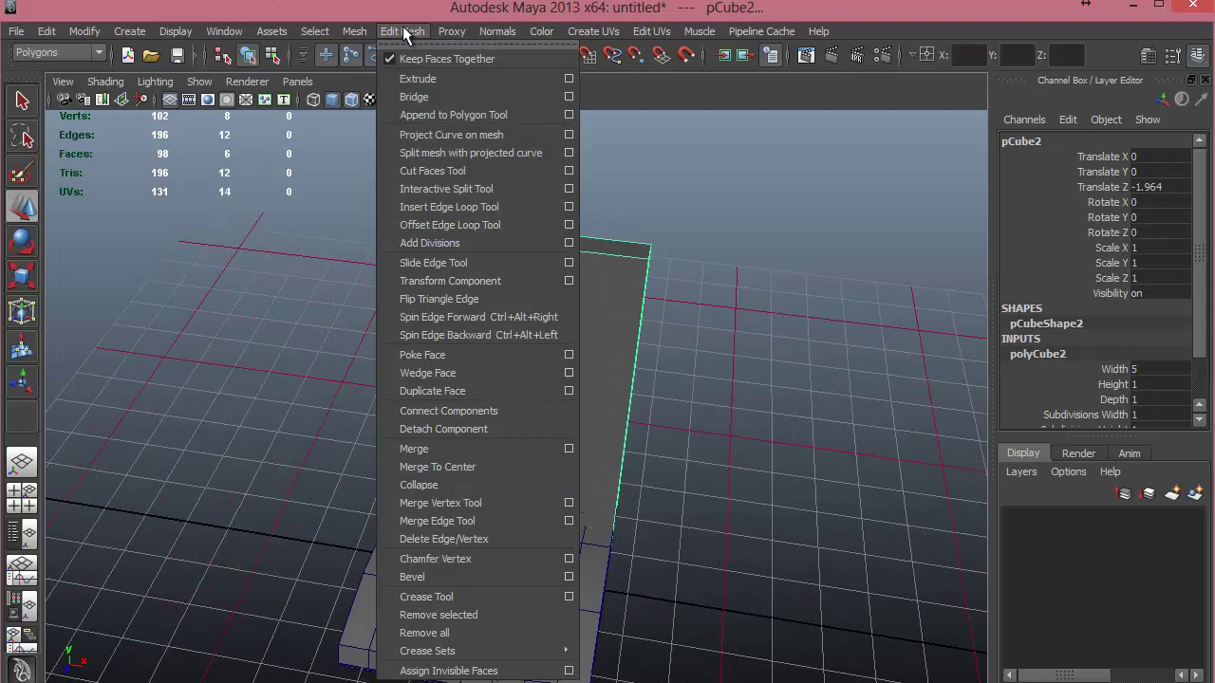
{"action": "left_click", "coordinate": [418, 207]}
{"action": "left_click_drag", "start_coordinate": [530, 251], "coordinate": [458, 239]}
{"action": "mouse_move", "coordinate": [531, 255]}
{"action": "left_mouse_down"}
{"action": "mouse_move", "coordinate": [568, 252]}
{"action": "mouse_move", "coordinate": [522, 256]}
{"action": "left_mouse_up"}
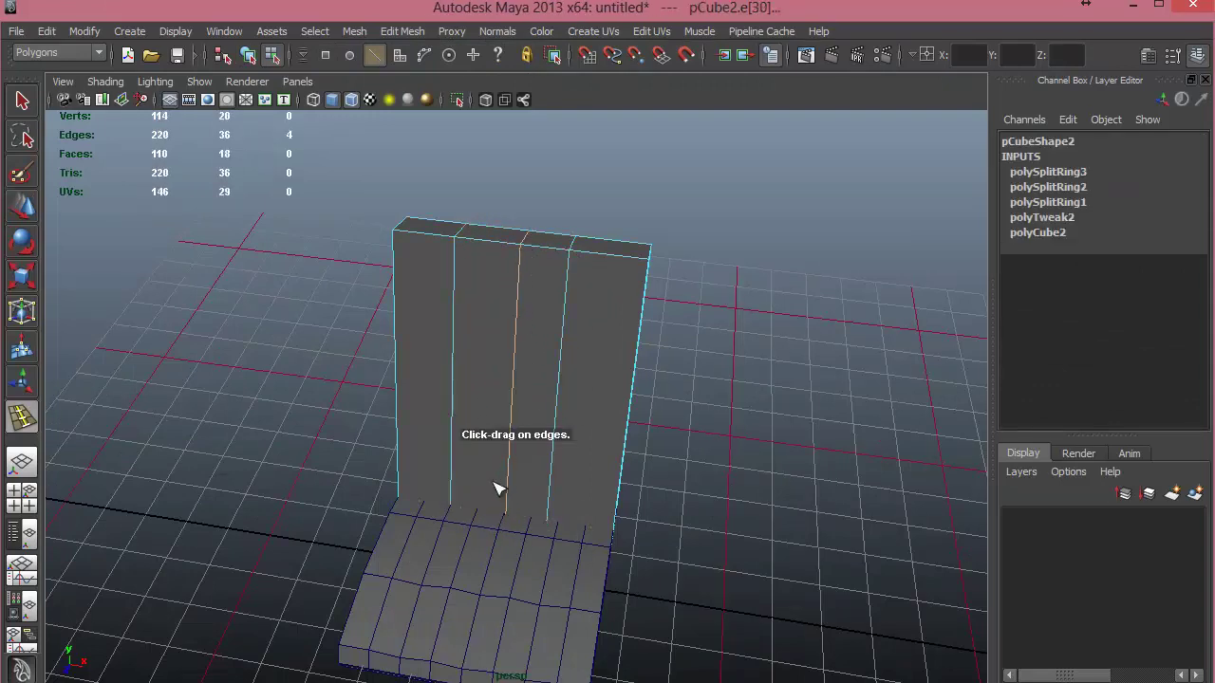
{"action": "key", "text": "ctrl+z"}
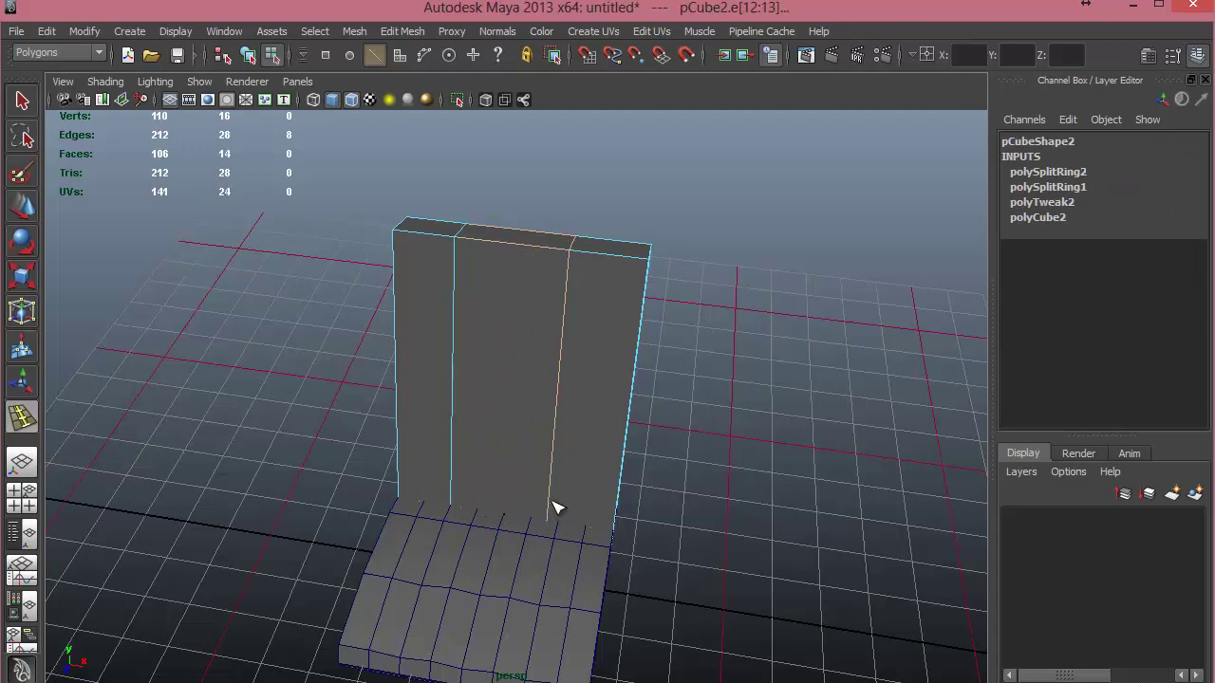
{"action": "key", "text": "ctrl+z"}
{"action": "key", "text": "ctrl+z"}
{"action": "key", "text": "ctrl+z"}
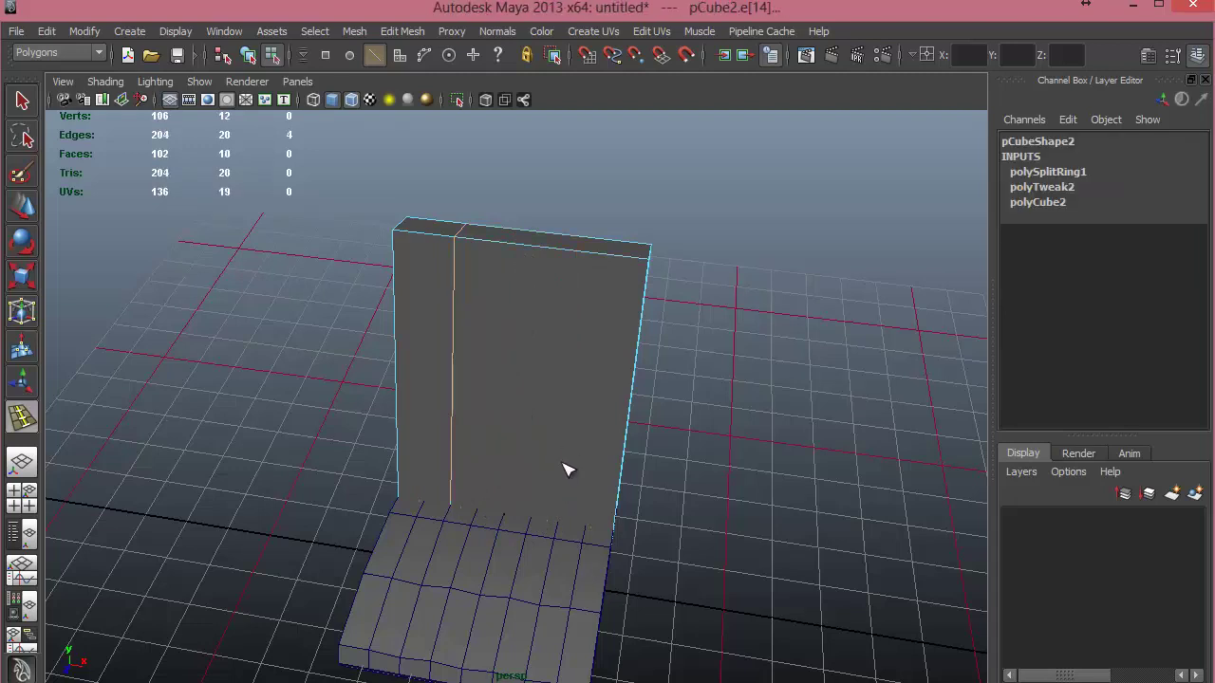
{"action": "key", "text": "ctrl+z"}
Insert 7 evenly spaced vertical edge loops across the backrest's width with the Insert Edge Loop Tool's Multiple edge loops option.
{"action": "left_click", "coordinate": [402, 31]}
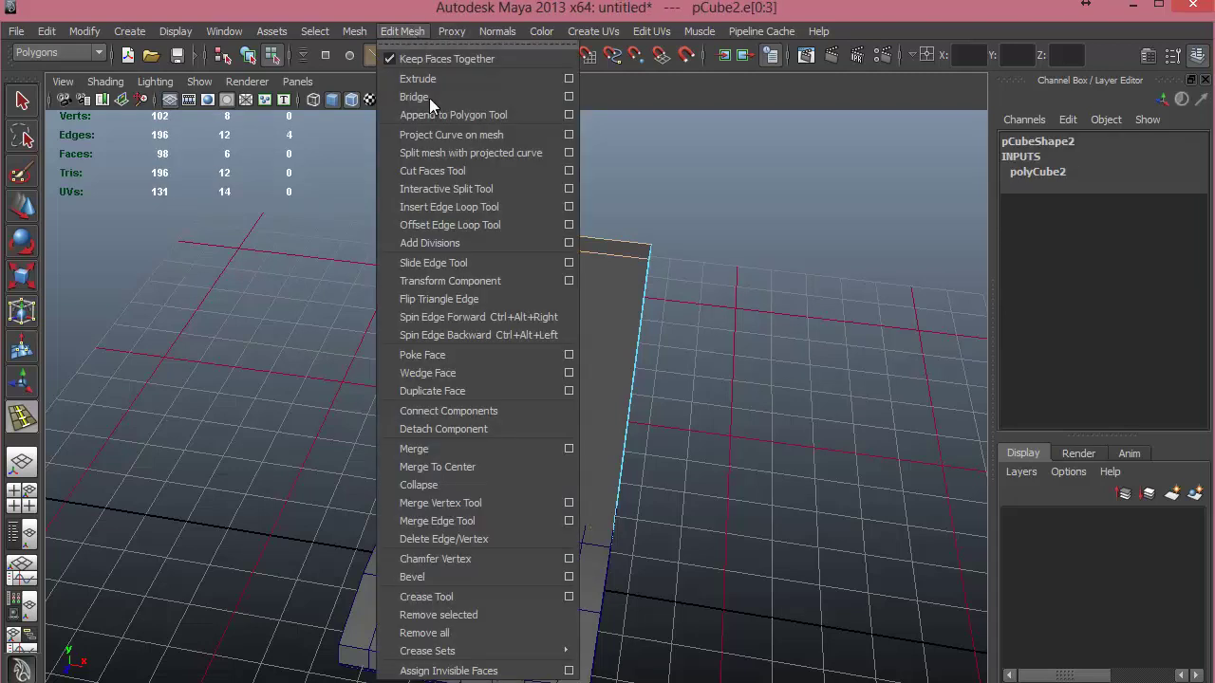
{"action": "left_click", "coordinate": [570, 208]}
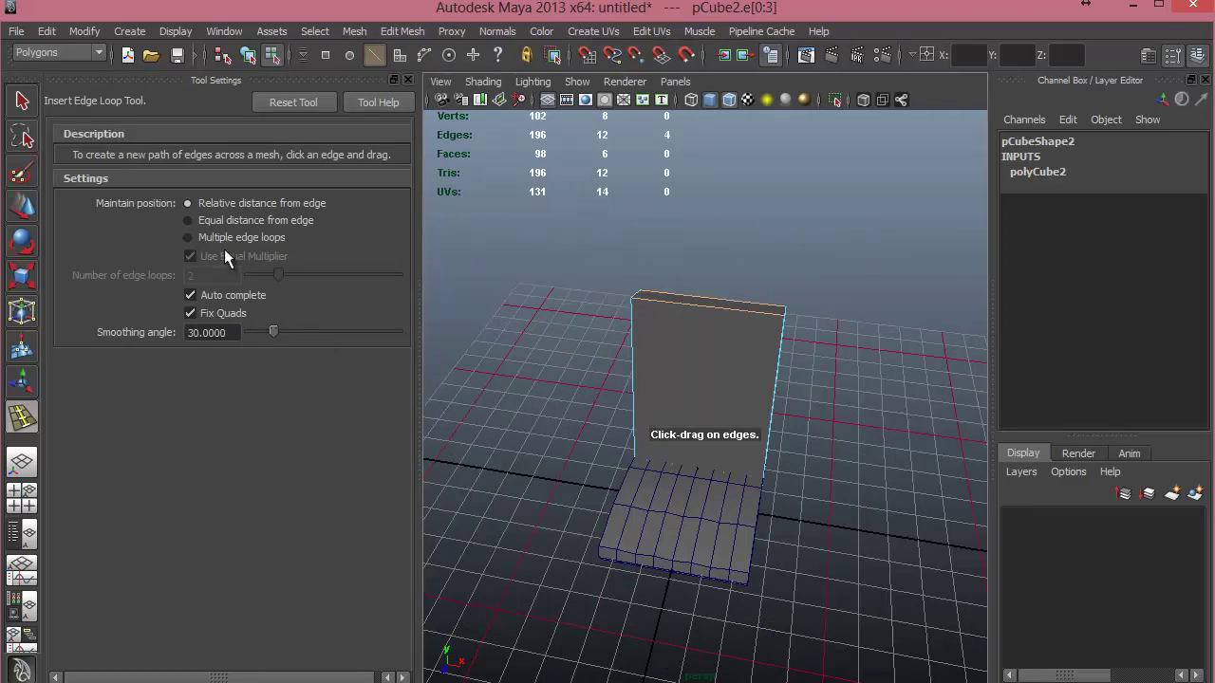
{"action": "left_click", "coordinate": [204, 238]}
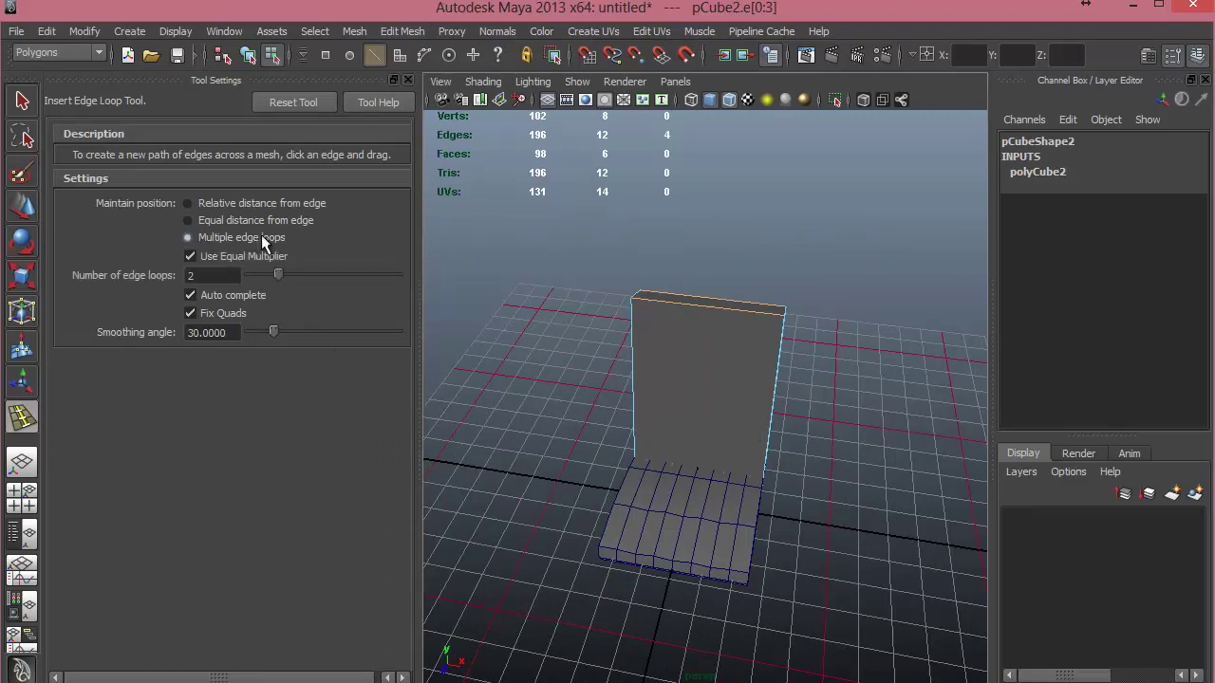
{"action": "left_click_drag", "start_coordinate": [216, 275], "coordinate": [153, 274]}
{"action": "right_click_drag", "start_coordinate": [543, 466], "coordinate": [587, 444], "text": "alt"}
{"action": "middle_click_drag", "start_coordinate": [586, 444], "coordinate": [547, 407], "text": "alt"}
{"action": "right_click_drag", "start_coordinate": [547, 406], "coordinate": [565, 457], "text": "alt"}
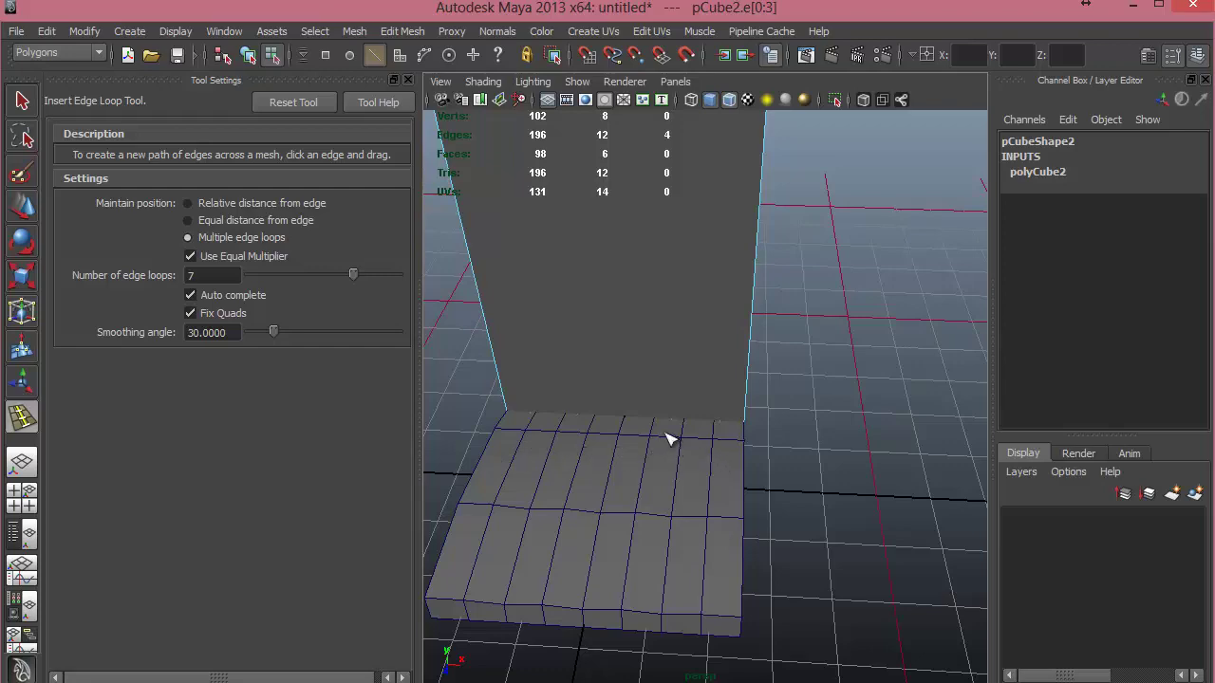
{"action": "right_click_drag", "start_coordinate": [638, 296], "coordinate": [610, 252], "text": "alt"}
{"action": "left_click", "coordinate": [610, 245]}
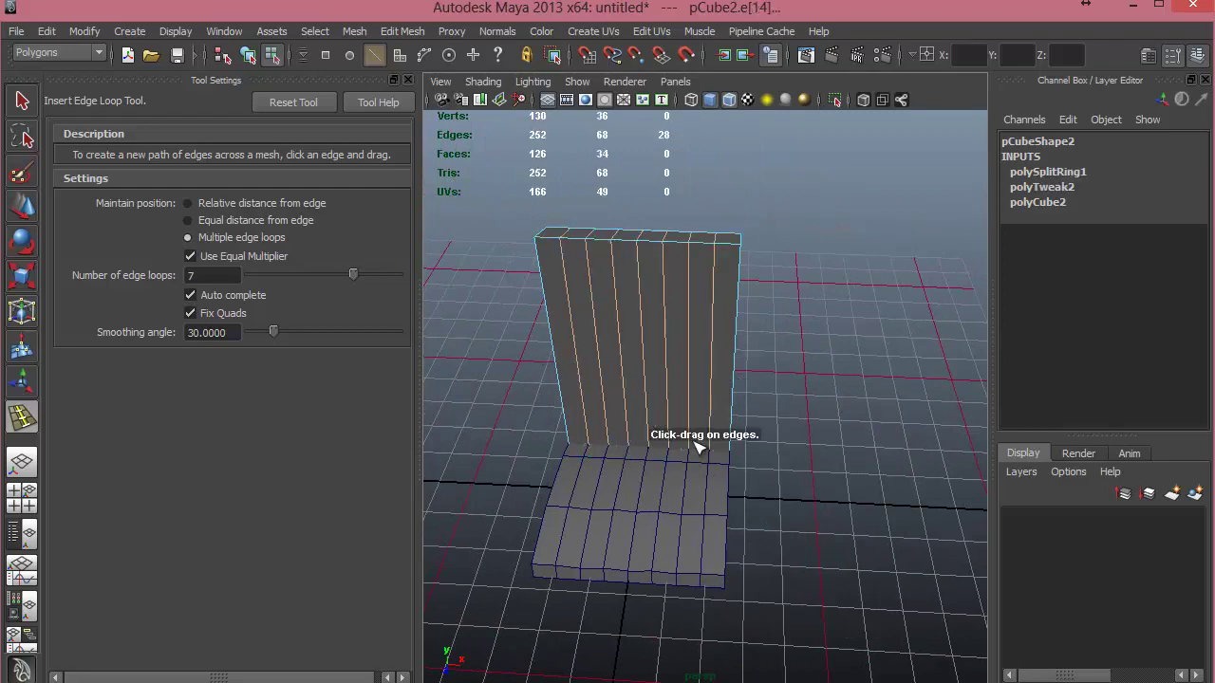
Try to insert a horizontal edge loop around the backrest with the Equal distance from edge option, and undo it.
{"action": "left_click_drag", "start_coordinate": [698, 446], "coordinate": [679, 422], "text": "alt"}
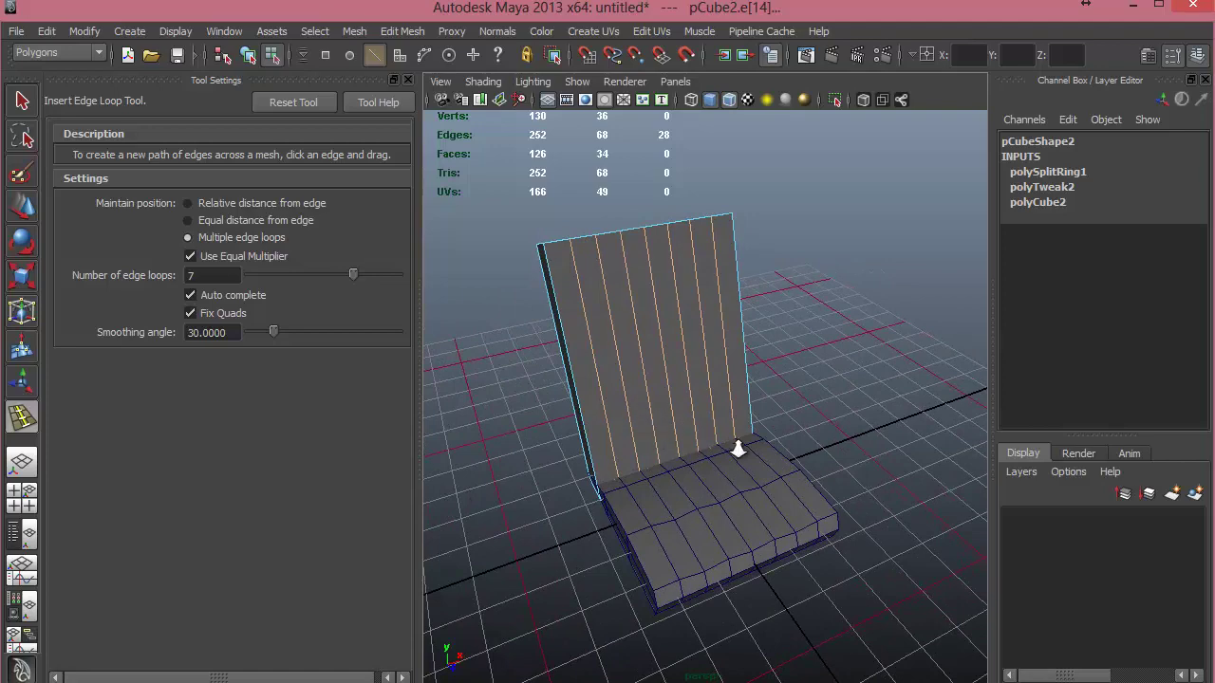
{"action": "right_click_drag", "start_coordinate": [739, 448], "coordinate": [804, 486], "text": "alt"}
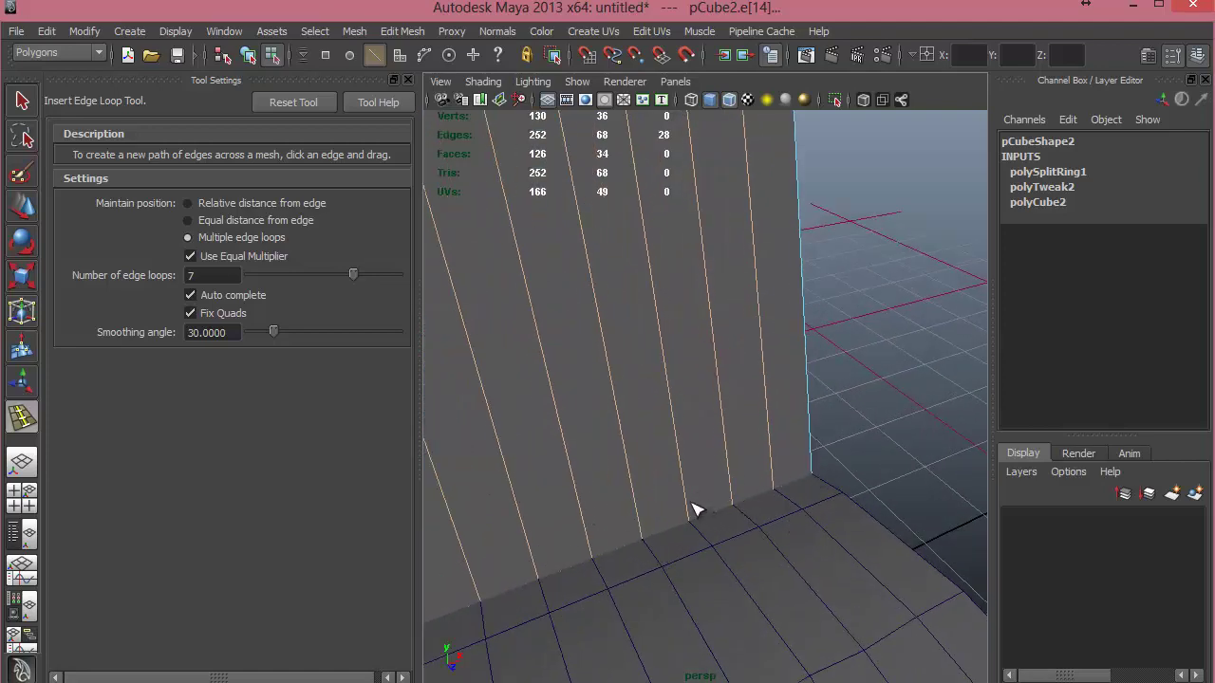
{"action": "right_click_drag", "start_coordinate": [771, 546], "coordinate": [670, 469], "text": "alt"}
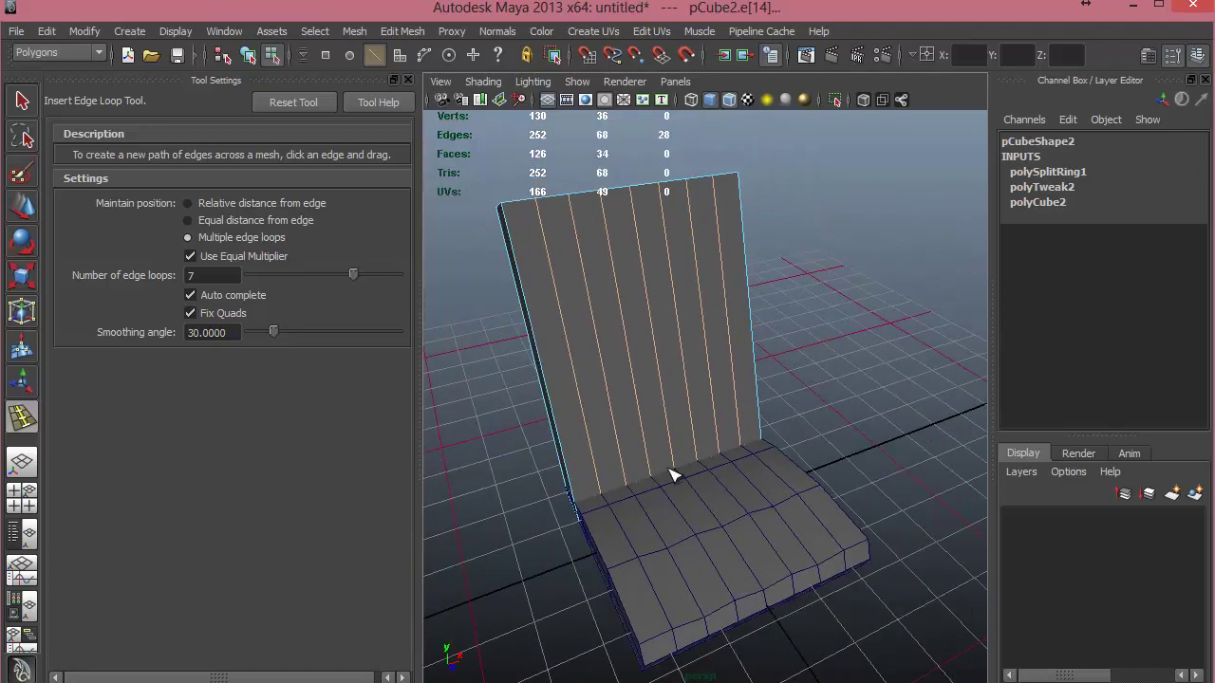
{"action": "left_click_drag", "start_coordinate": [670, 469], "coordinate": [676, 407], "text": "alt"}
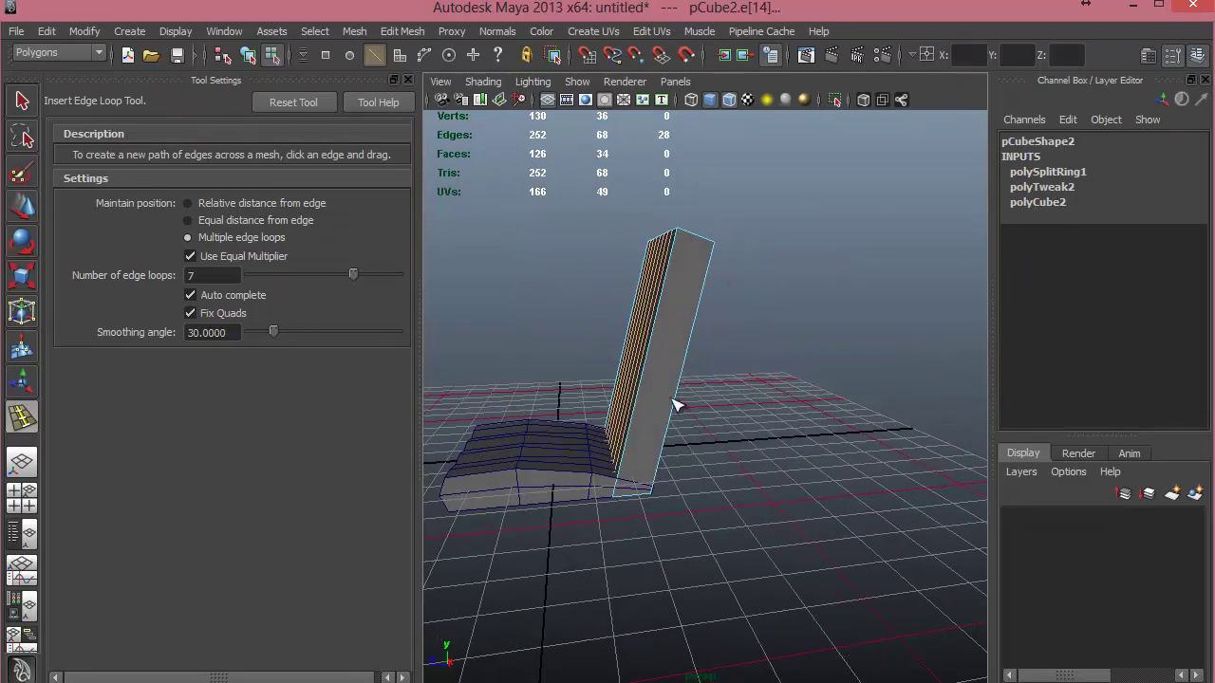
{"action": "left_click_drag", "start_coordinate": [712, 352], "coordinate": [664, 486], "text": "alt"}
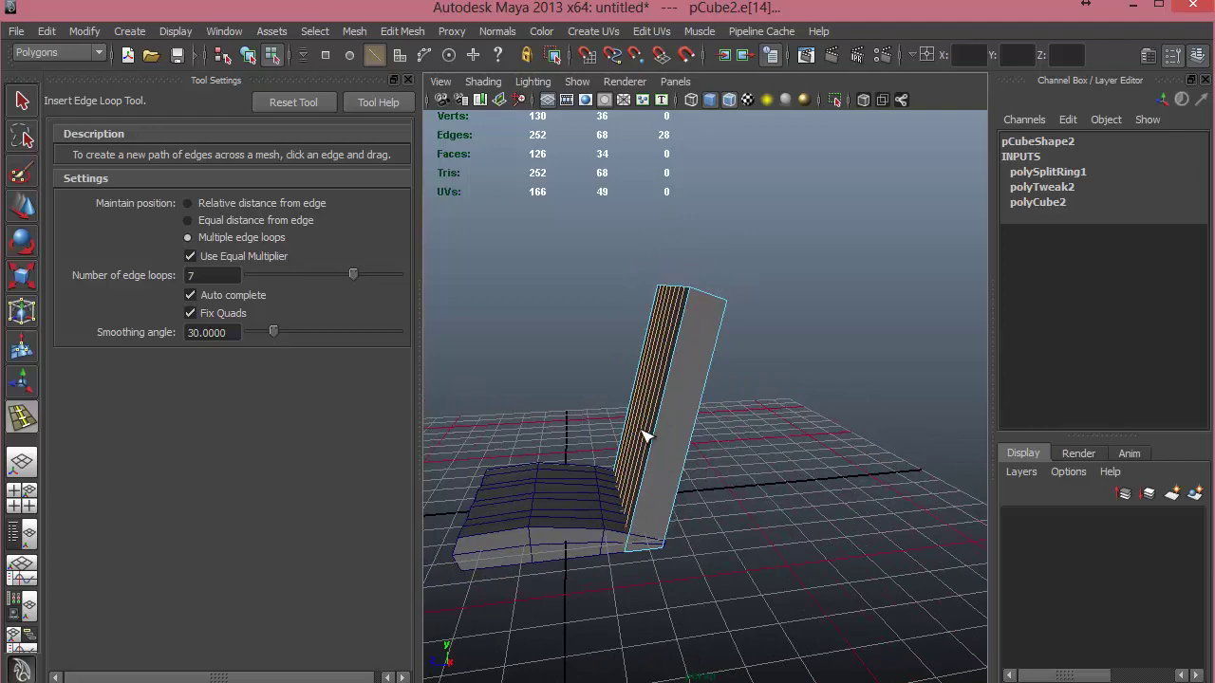
{"action": "left_click_drag", "start_coordinate": [643, 434], "coordinate": [698, 429], "text": "alt"}
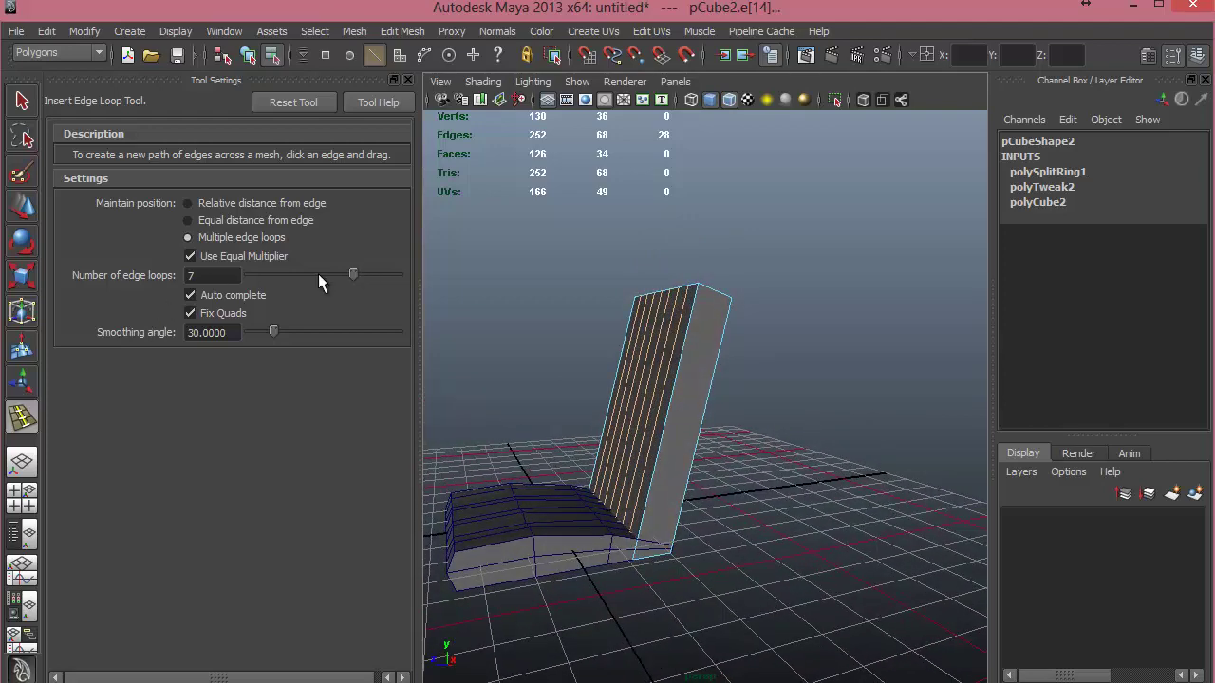
{"action": "left_click", "coordinate": [188, 203]}
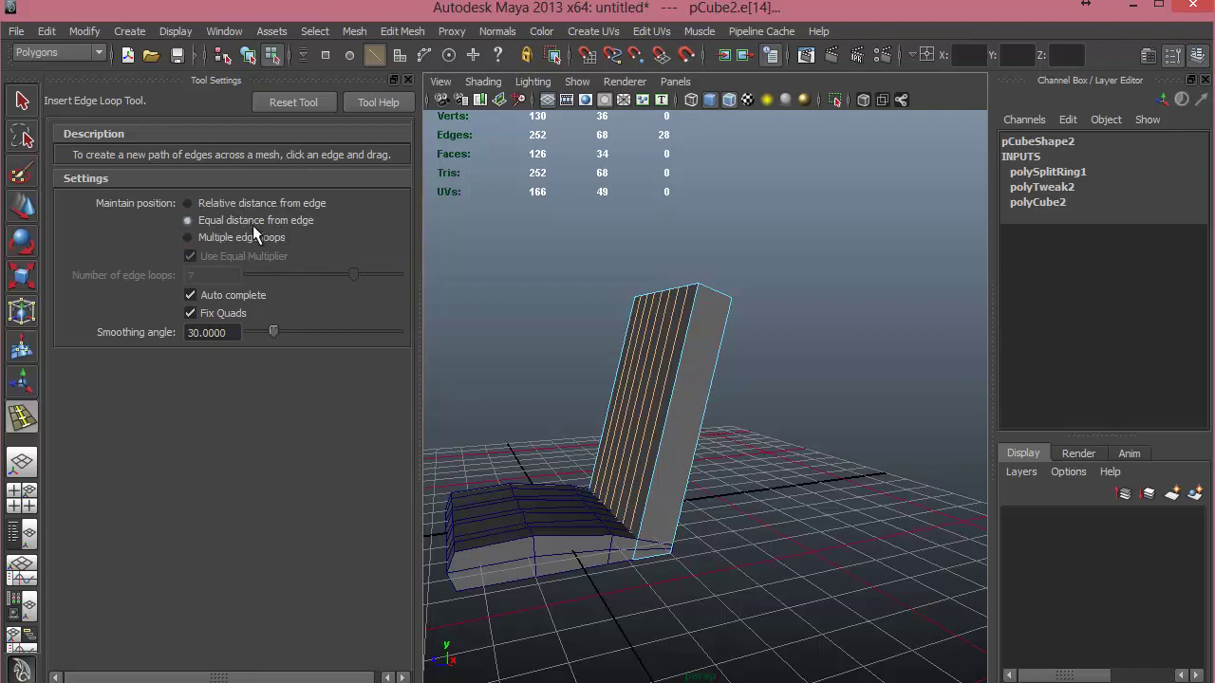
{"action": "left_click_drag", "start_coordinate": [691, 427], "coordinate": [623, 467], "text": "alt"}
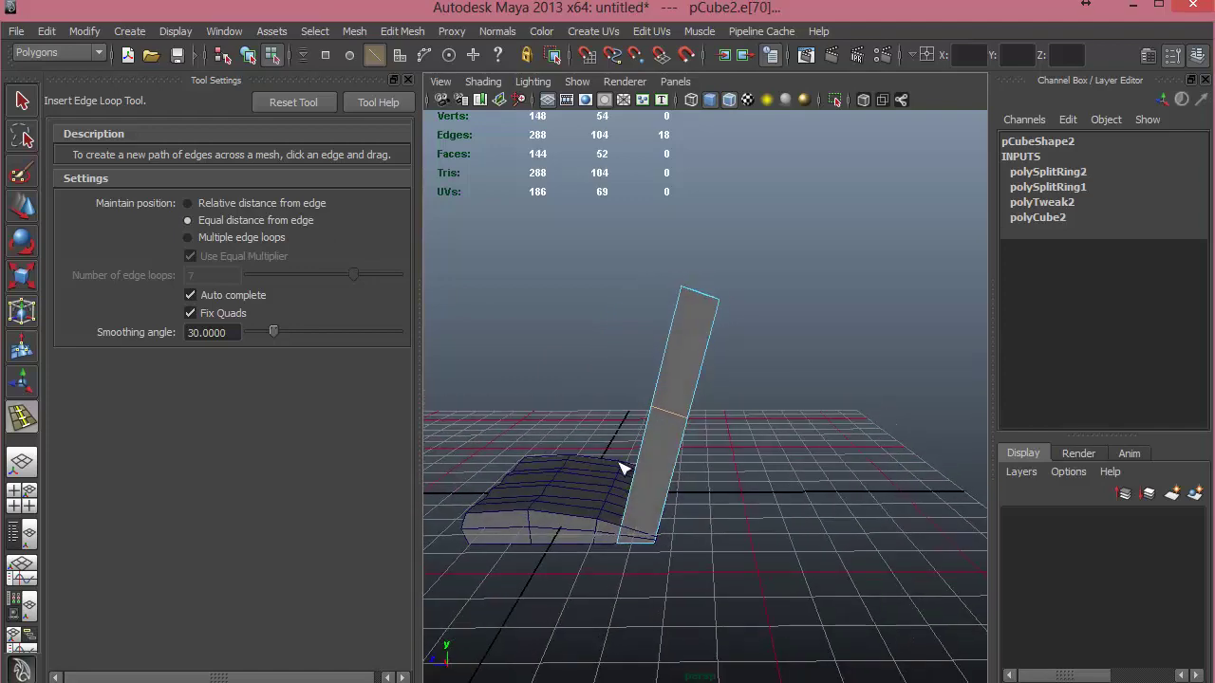
{"action": "key", "text": "ctrl+z"}
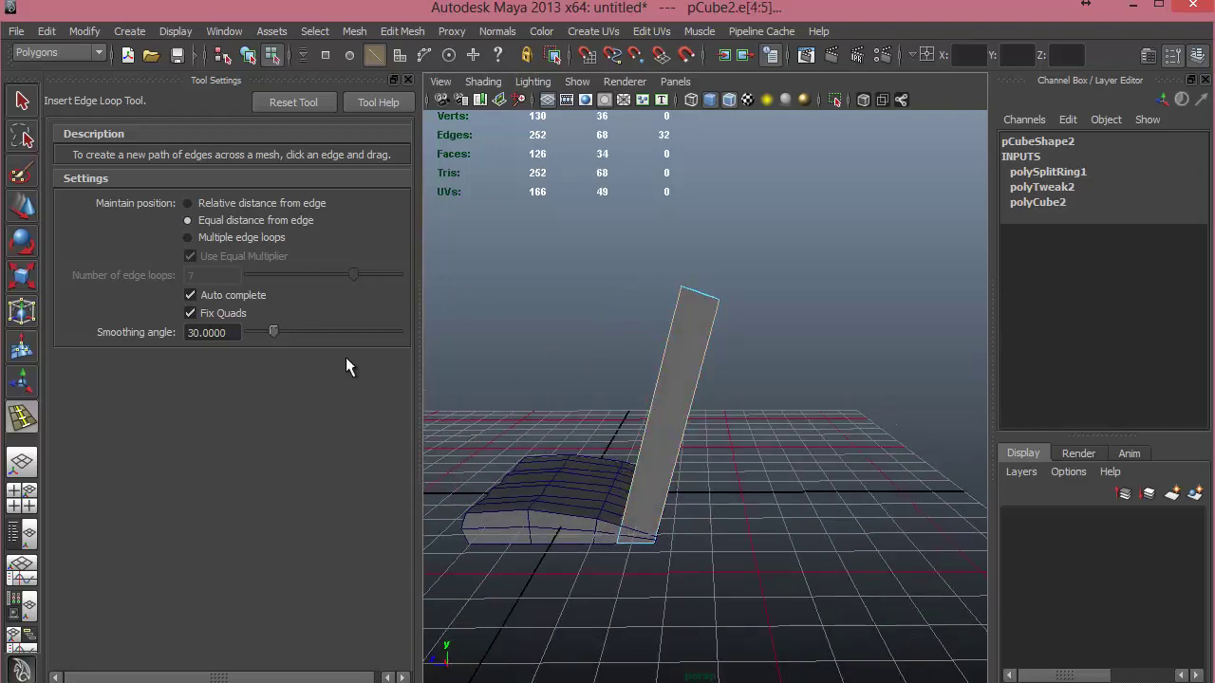
Insert 1 horizontal edge loop at the backrest's mid-height using Multiple edge loops, and move it forward along Z toward the seat.
{"action": "left_click", "coordinate": [237, 239]}
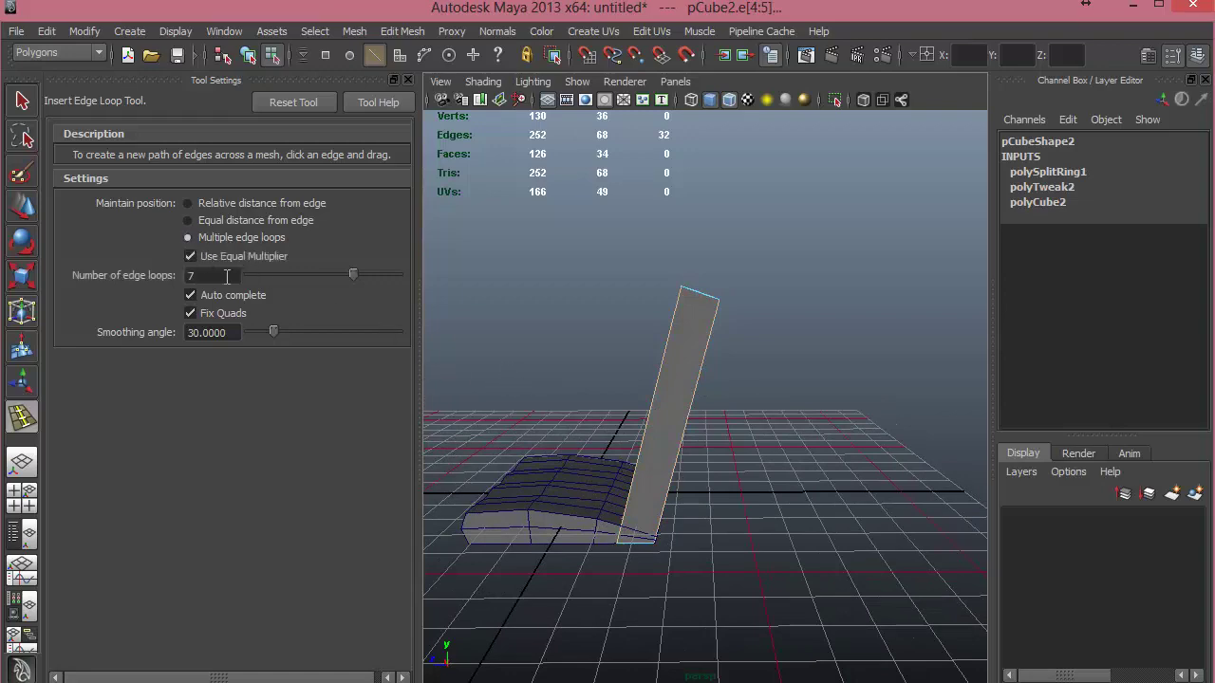
{"action": "double_click", "coordinate": [227, 276]}
{"action": "type", "text": "1"}
{"action": "left_click_drag", "start_coordinate": [705, 443], "coordinate": [691, 410], "text": "alt"}
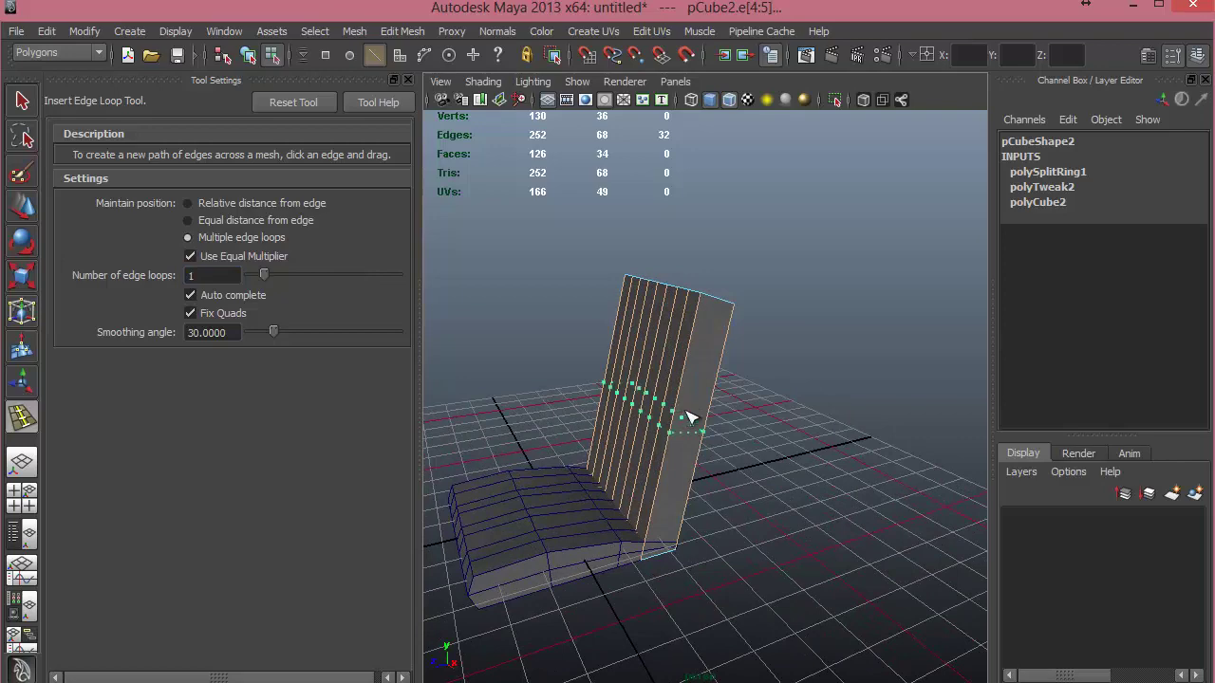
{"action": "left_click_drag", "start_coordinate": [712, 360], "coordinate": [670, 428]}
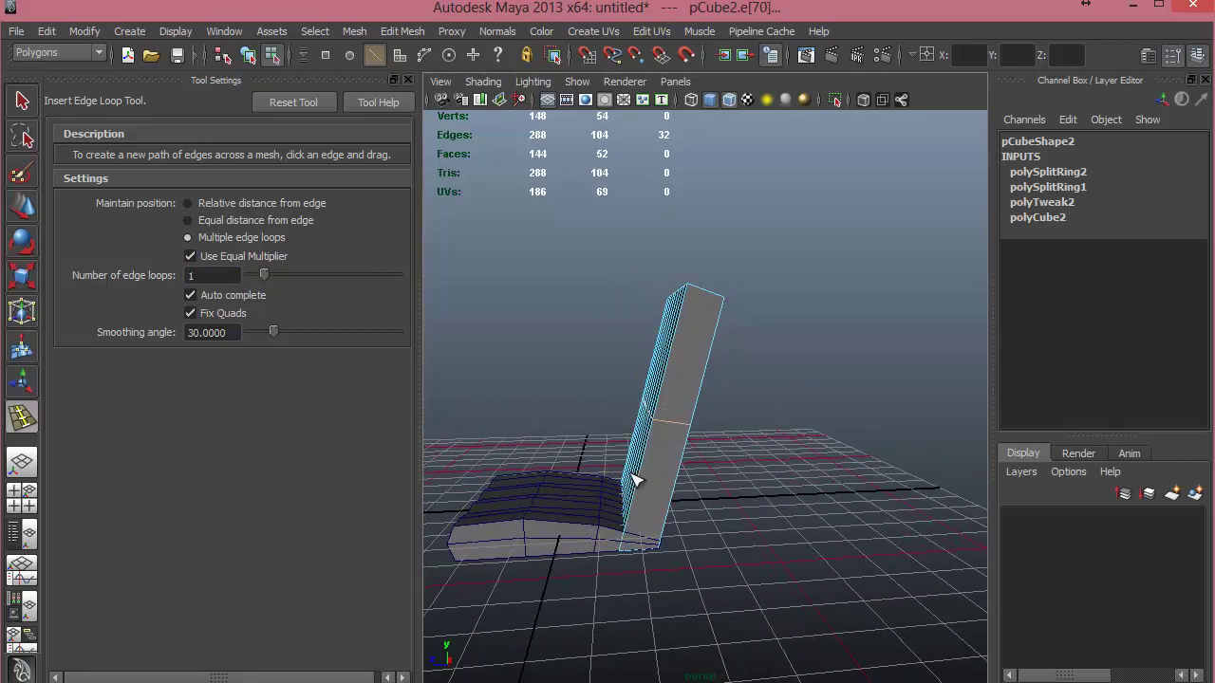
{"action": "left_click", "coordinate": [25, 209]}
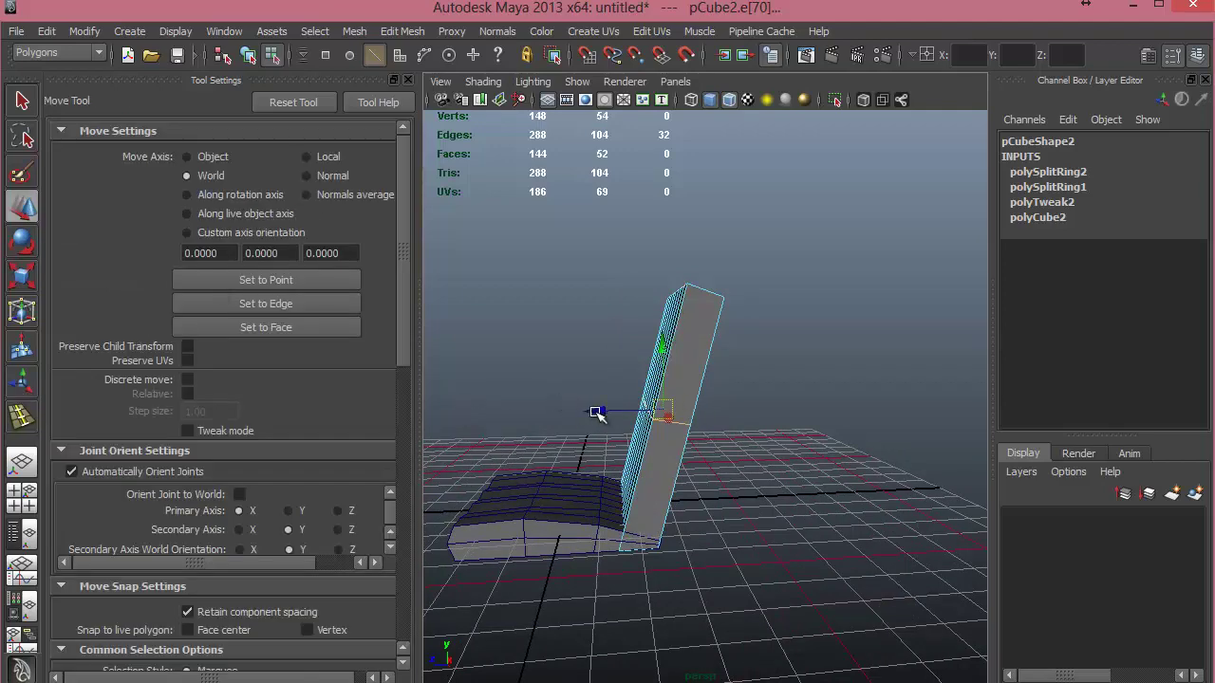
{"action": "left_click_drag", "start_coordinate": [591, 409], "coordinate": [774, 484], "text": "alt"}
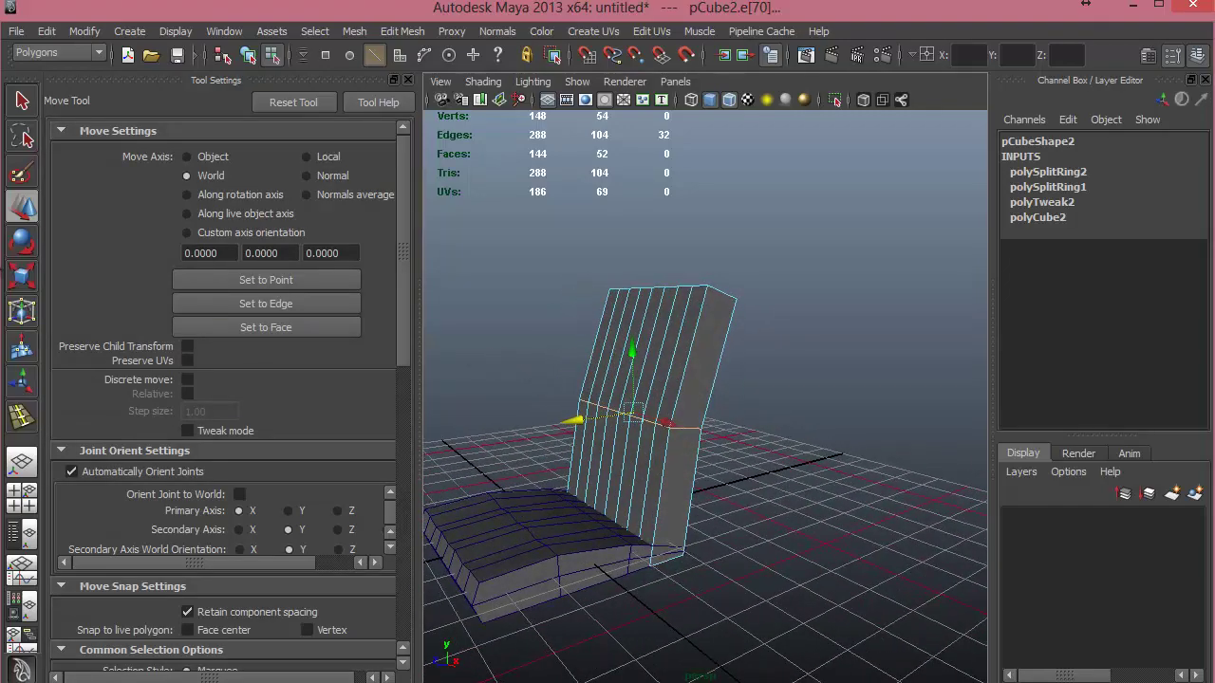
Insert a horizontal edge loop halfway up the backrest's upper section and move it slightly forward along Z to smooth the curve.
{"action": "left_click", "coordinate": [19, 421]}
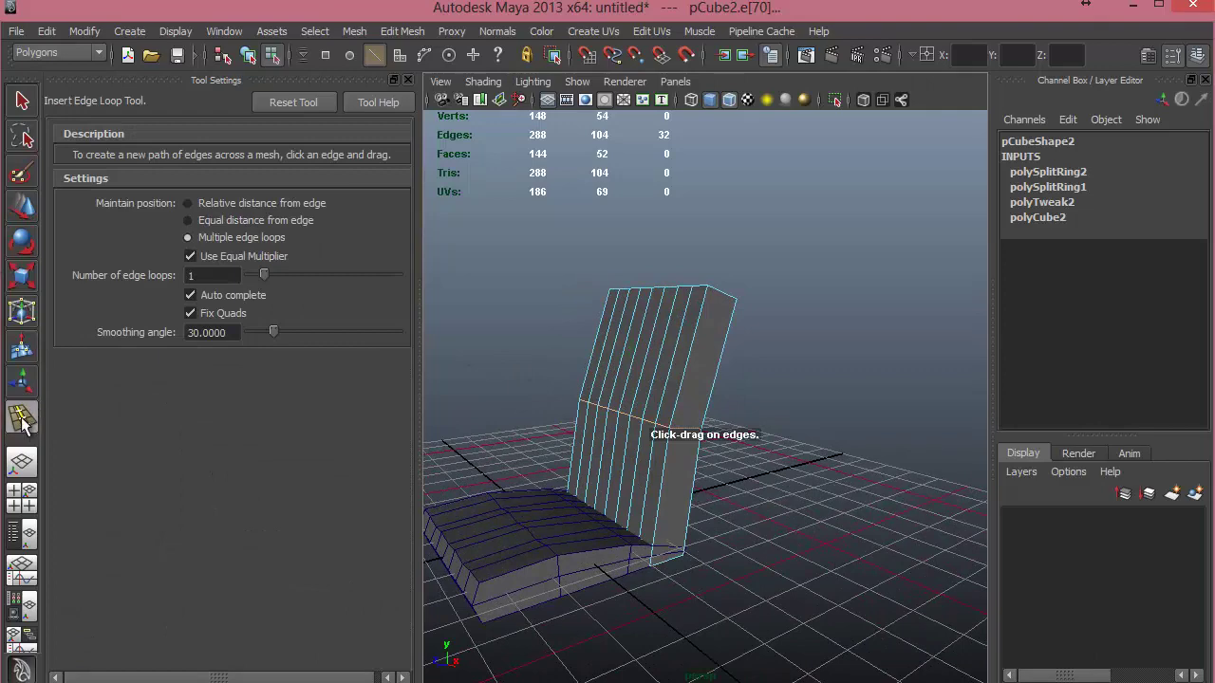
{"action": "left_click_drag", "start_coordinate": [698, 354], "coordinate": [679, 416]}
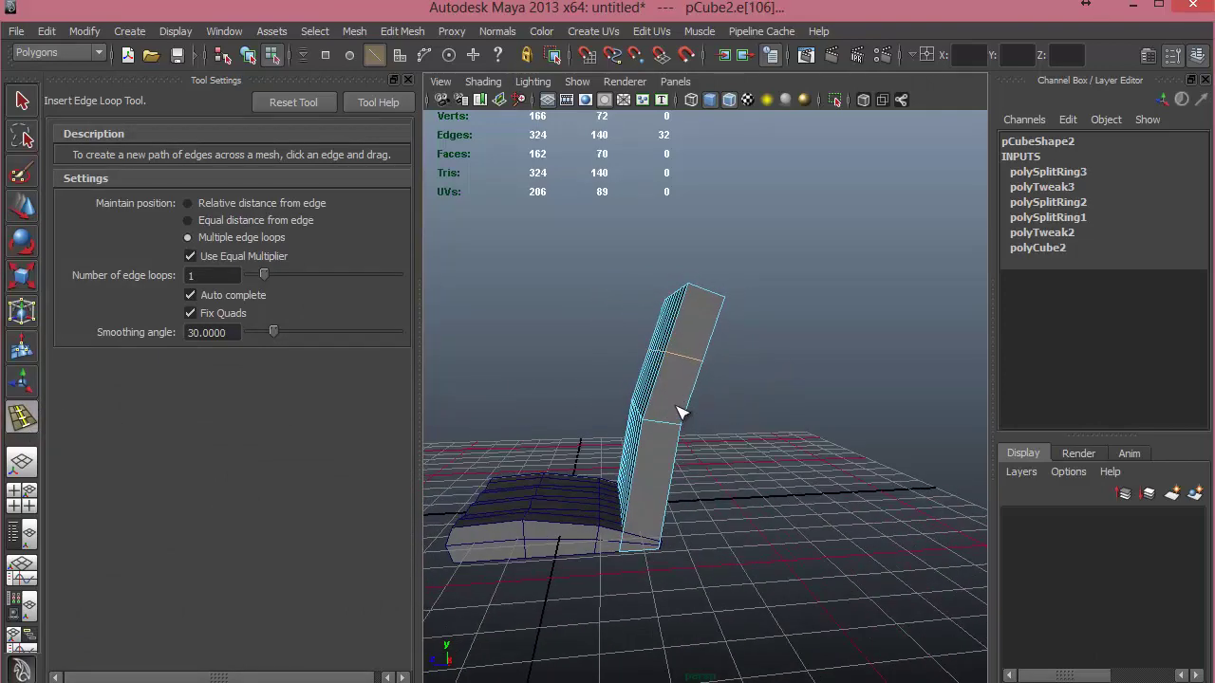
{"action": "key", "text": "w"}
{"action": "left_click_drag", "start_coordinate": [616, 353], "coordinate": [611, 355]}
{"action": "left_click_drag", "start_coordinate": [692, 497], "coordinate": [750, 505], "text": "alt"}
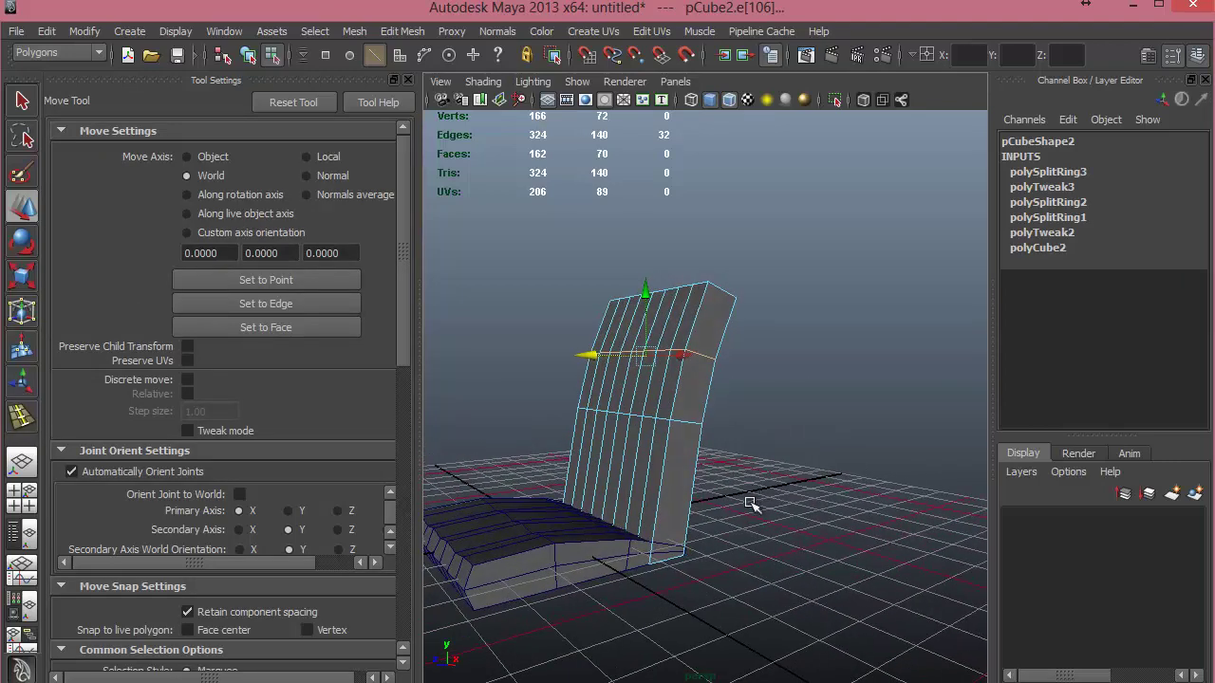
Insert a horizontal edge loop halfway up the backrest's lower section and nudge it forward along Z toward the seat.
{"action": "left_click", "coordinate": [22, 418]}
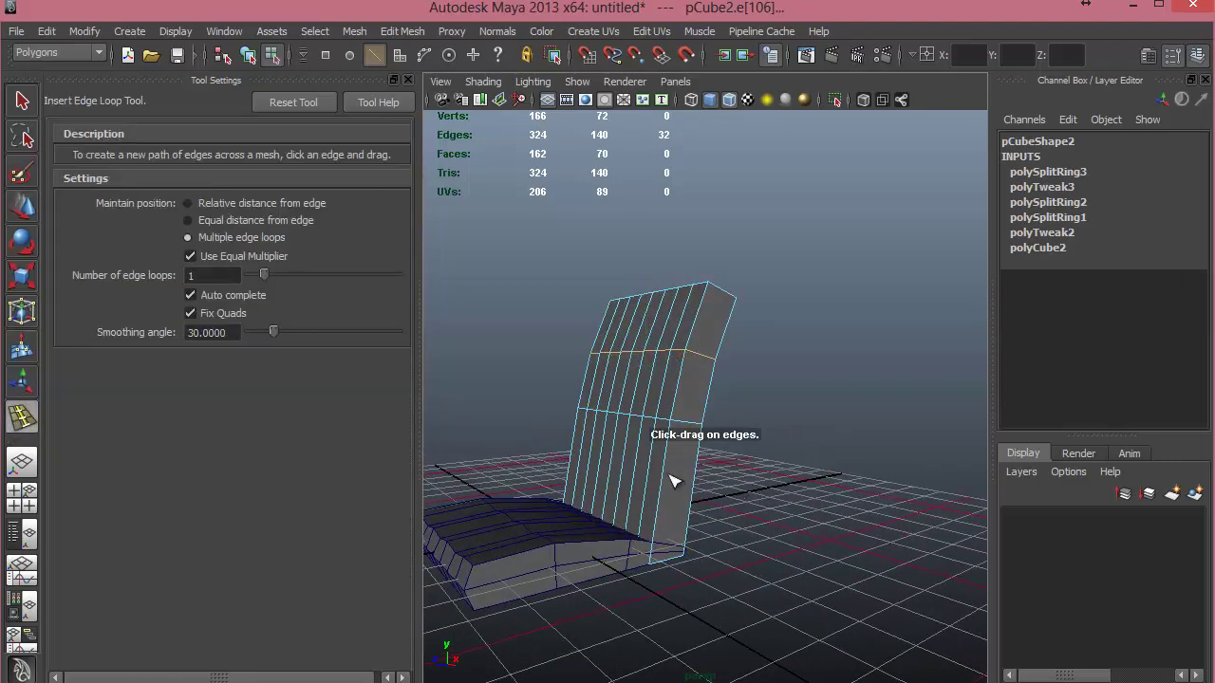
{"action": "left_click_drag", "start_coordinate": [662, 474], "coordinate": [660, 482]}
{"action": "left_click_drag", "start_coordinate": [715, 482], "coordinate": [664, 491], "text": "alt"}
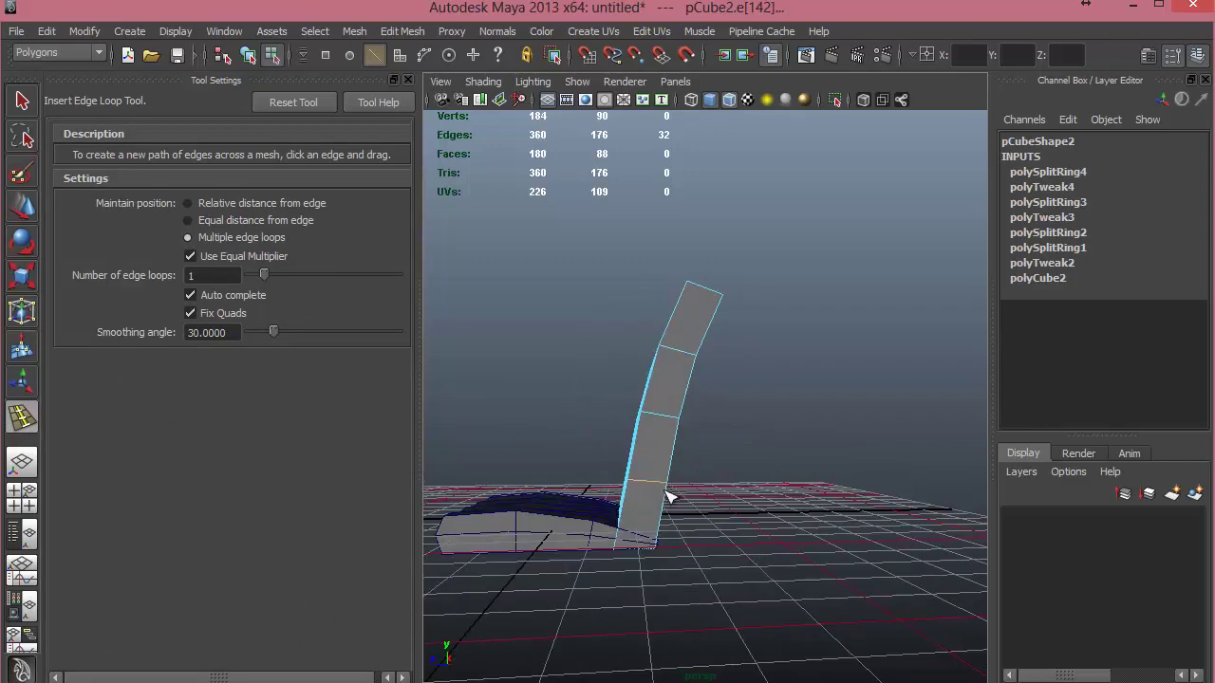
{"action": "key", "text": "w"}
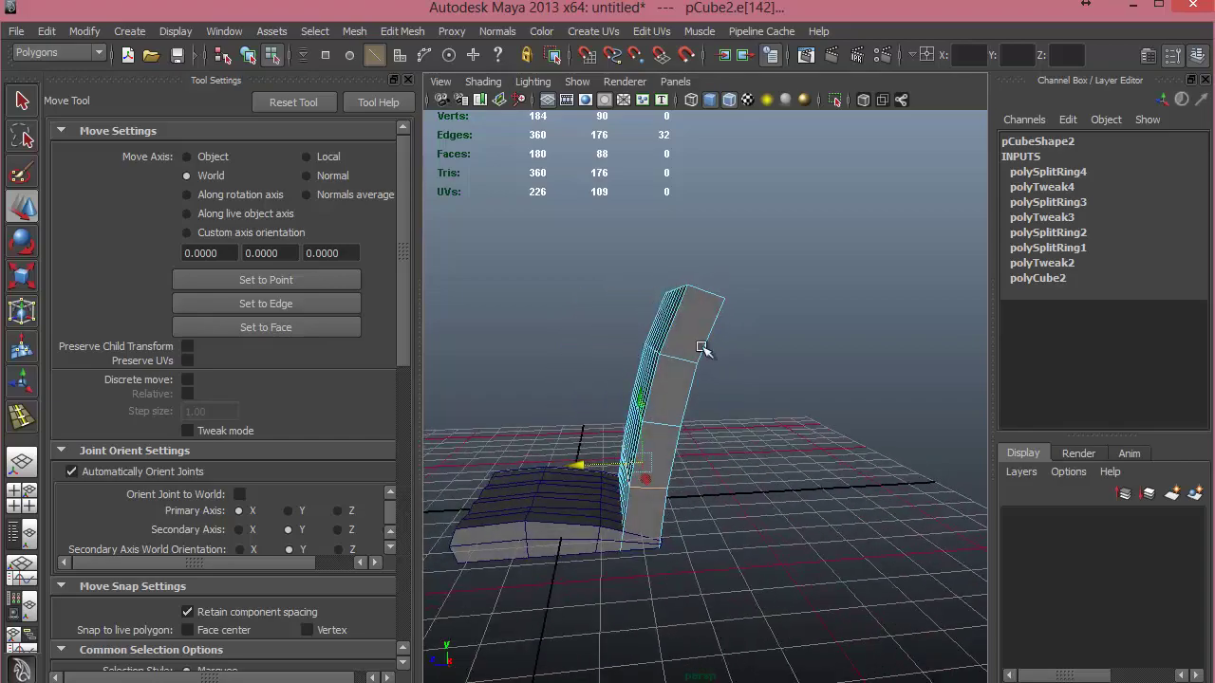
{"action": "left_click_drag", "start_coordinate": [716, 455], "coordinate": [676, 408], "text": "alt"}
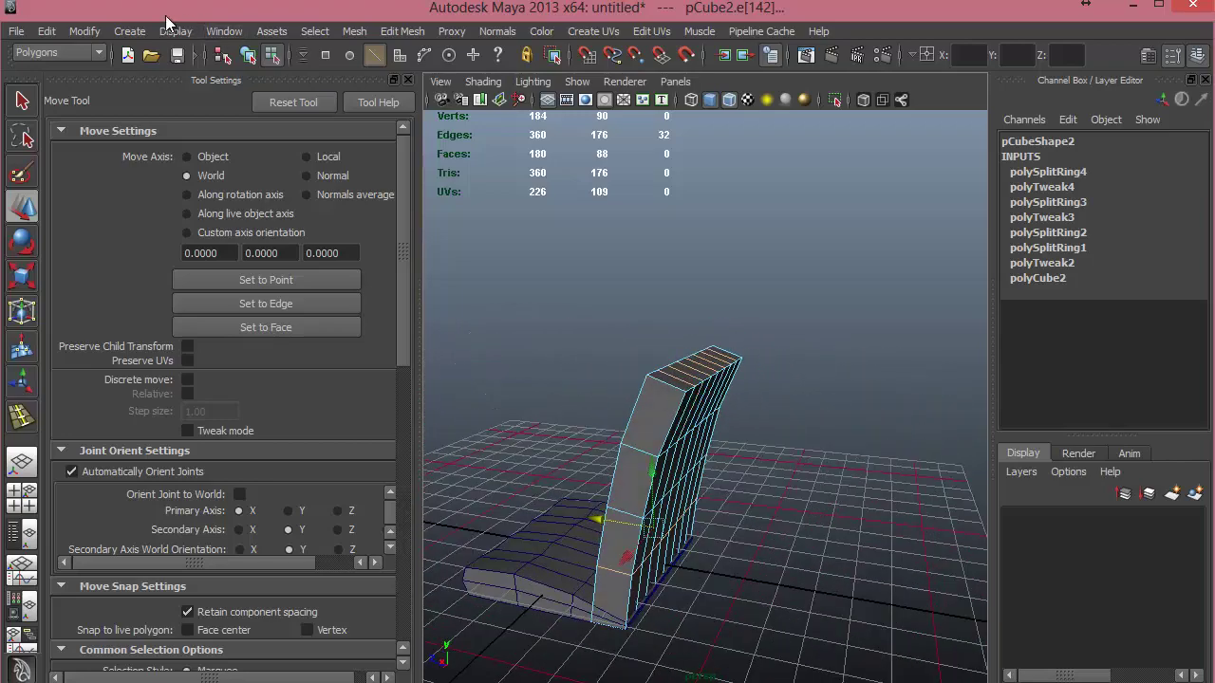
Create a polygon cylinder and raise it above the seat to about 7.41 on Y.
{"action": "left_click", "coordinate": [133, 32]}
{"action": "mouse_move", "coordinate": [144, 73]}
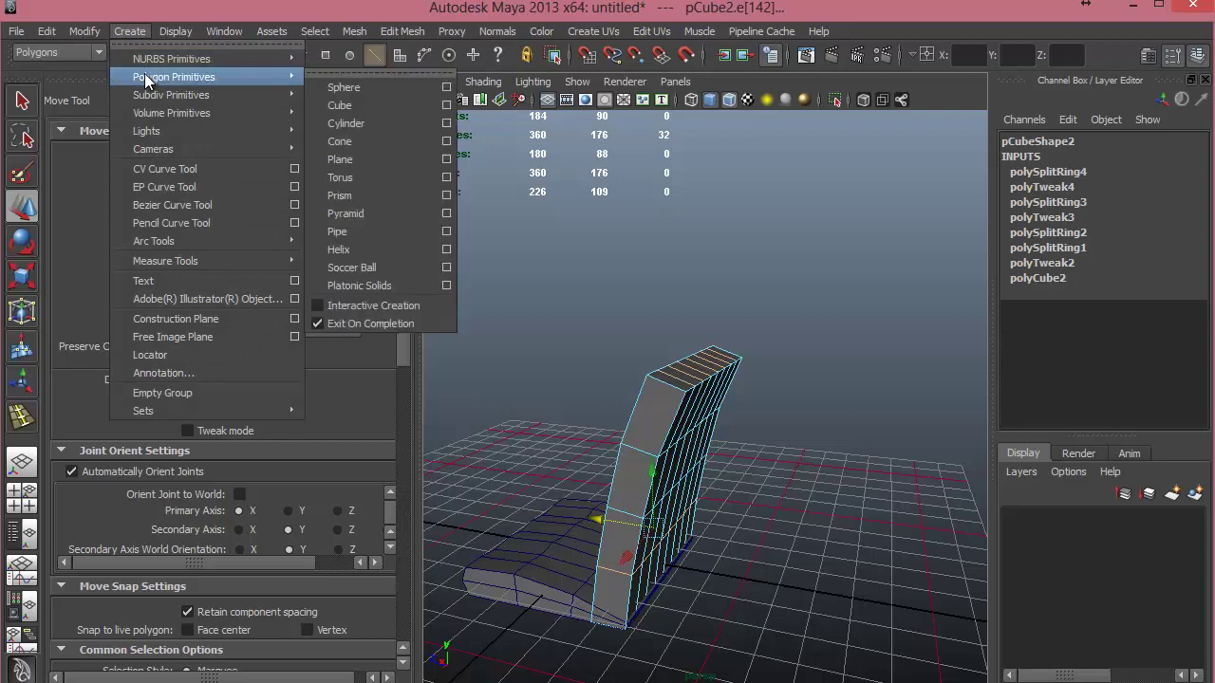
{"action": "left_click", "coordinate": [352, 123]}
{"action": "left_click_drag", "start_coordinate": [704, 351], "coordinate": [811, 427], "text": "alt"}
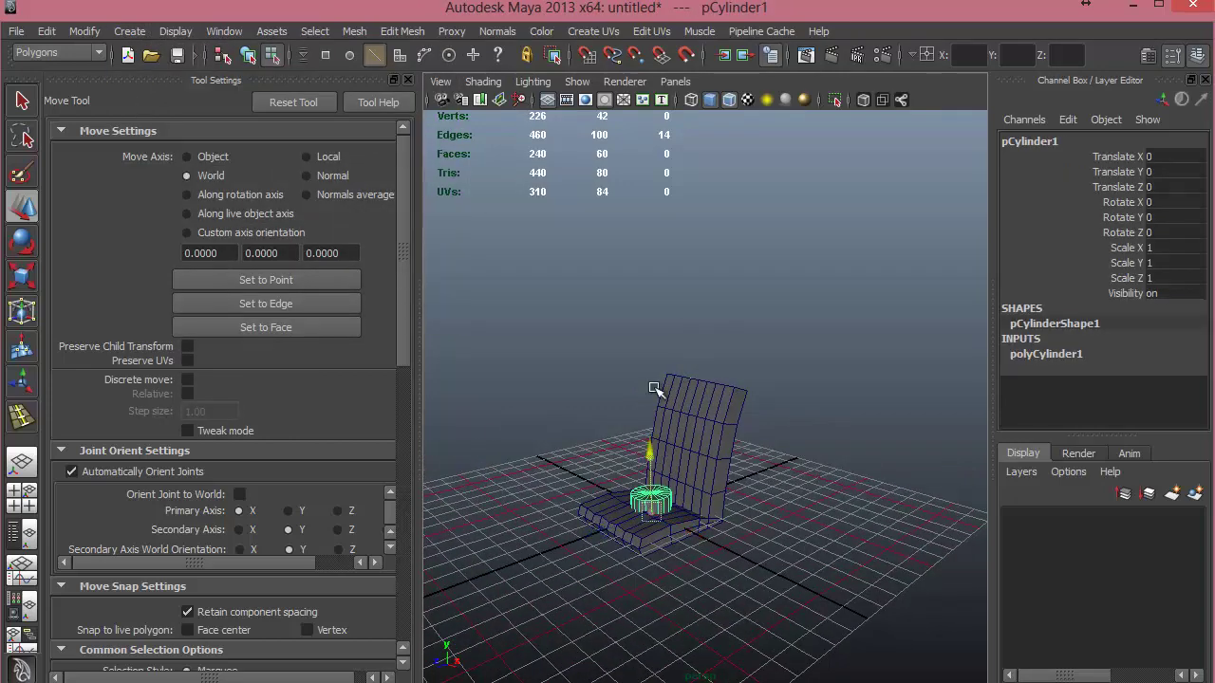
{"action": "left_click_drag", "start_coordinate": [654, 387], "coordinate": [653, 317]}
{"action": "left_click_drag", "start_coordinate": [712, 442], "coordinate": [784, 432], "text": "alt"}
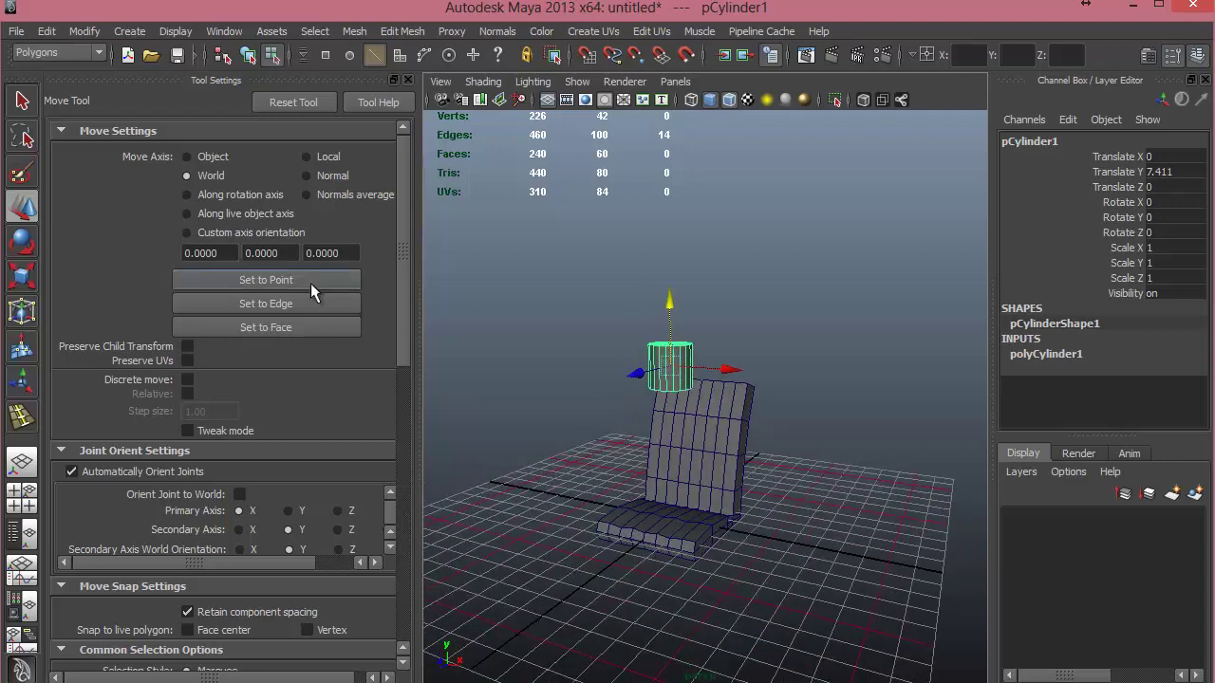
Rotate the cylinder to 90 degrees on Z so it lies horizontally across the chair's width.
{"action": "left_click", "coordinate": [16, 248]}
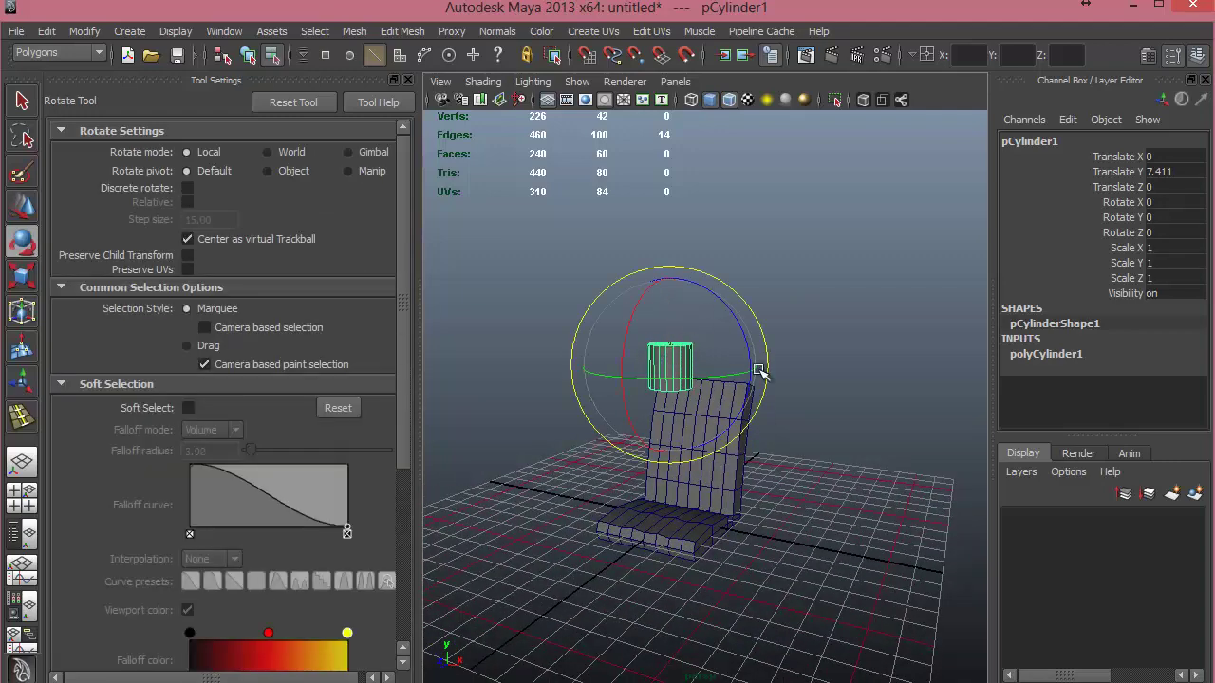
{"action": "left_click_drag", "start_coordinate": [756, 368], "coordinate": [681, 338]}
{"action": "left_click", "coordinate": [1170, 231]}
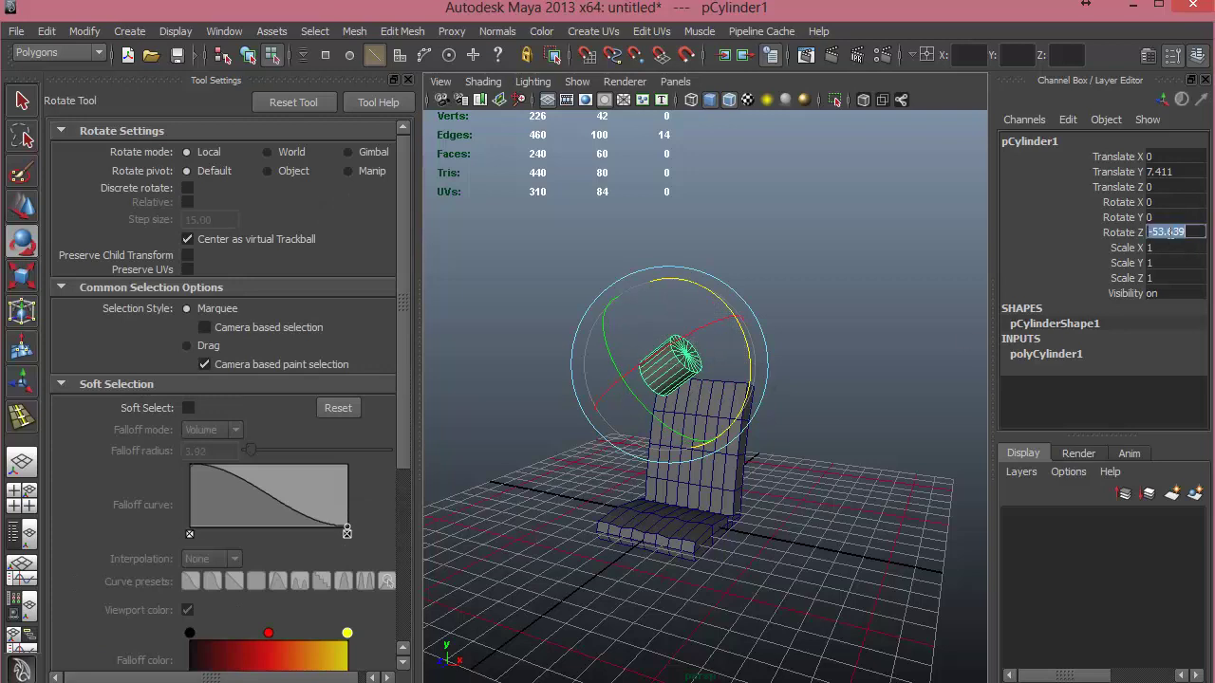
{"action": "key", "text": "Return"}
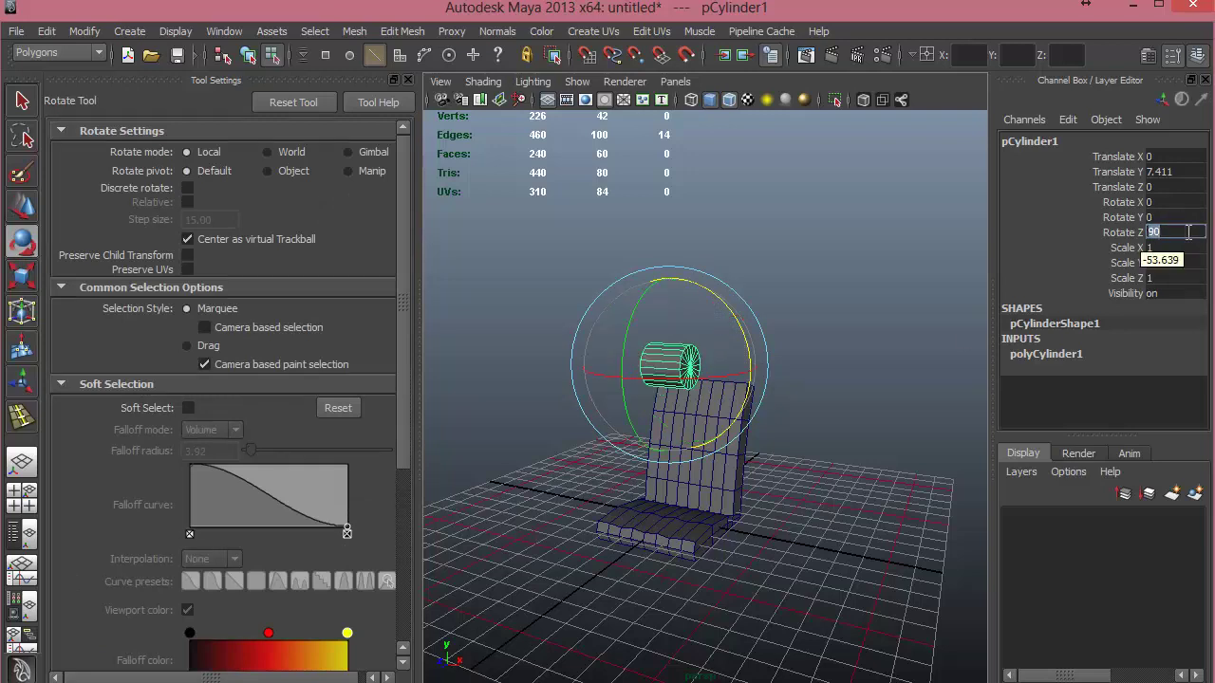
{"action": "left_click_drag", "start_coordinate": [773, 383], "coordinate": [689, 392], "text": "alt"}
{"action": "middle_click_drag", "start_coordinate": [688, 392], "coordinate": [720, 405], "text": "alt"}
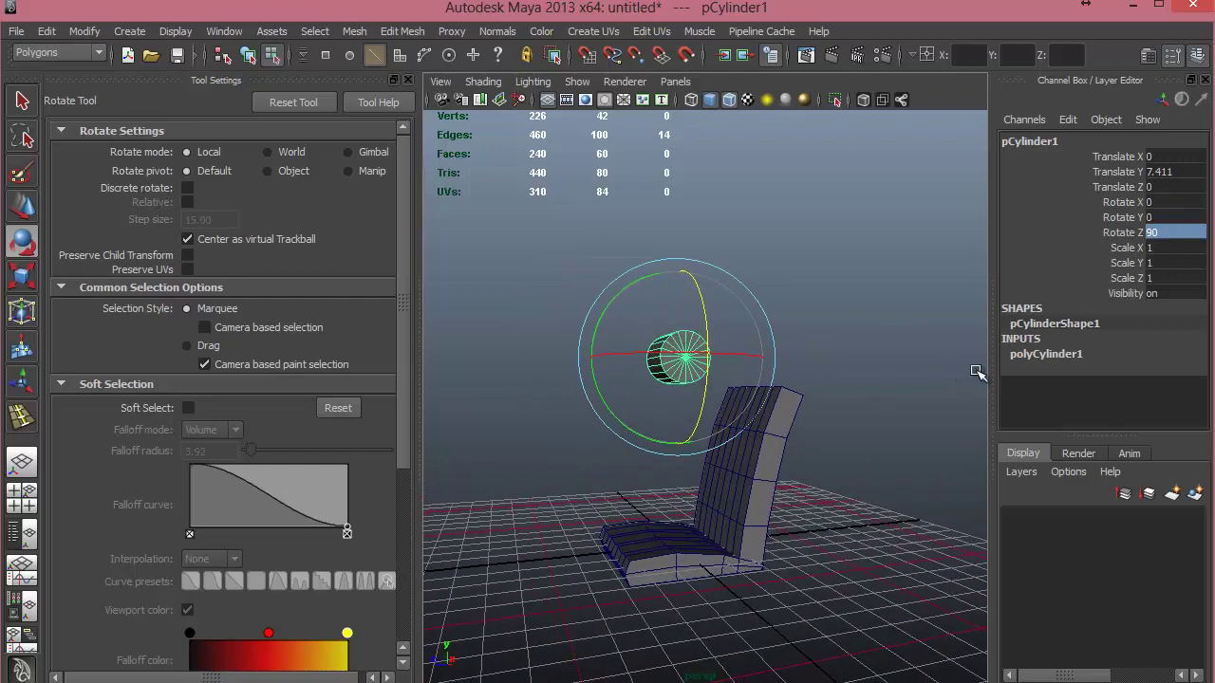
Set the cylinder's axis subdivisions to 8 in its polyCylinder inputs.
{"action": "double_click", "coordinate": [1037, 354]}
{"action": "middle_click_drag", "start_coordinate": [851, 400], "coordinate": [857, 378], "text": "alt"}
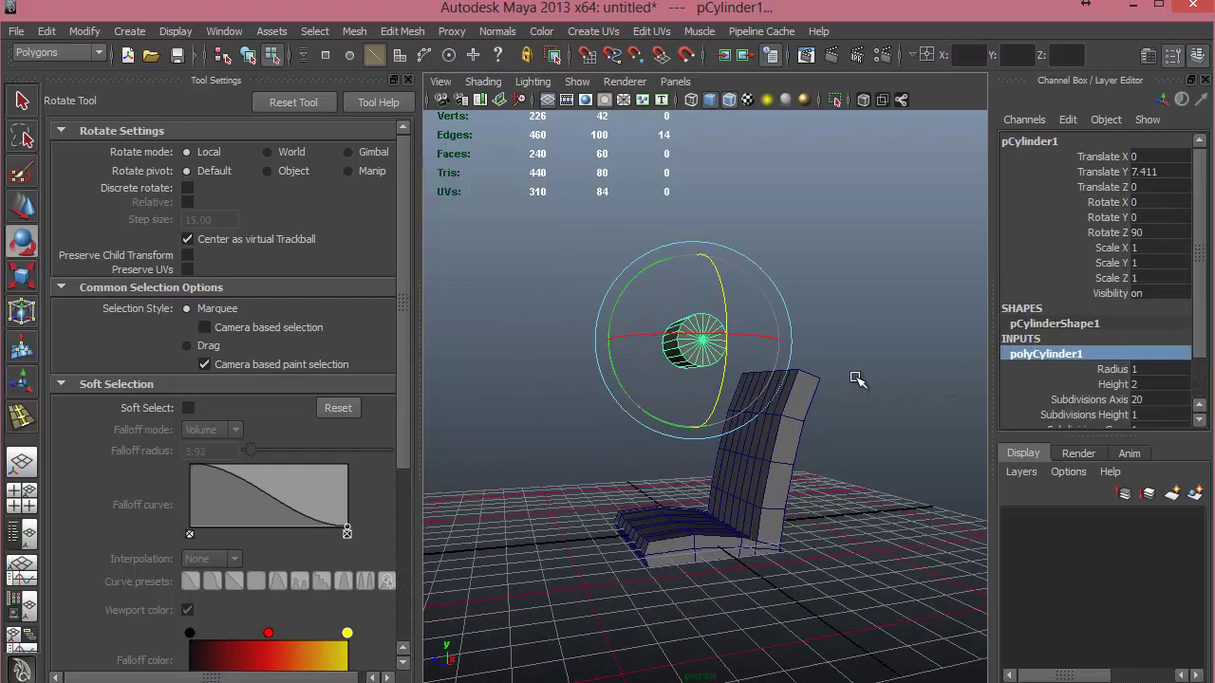
{"action": "right_click_drag", "start_coordinate": [881, 382], "coordinate": [920, 391], "text": "alt"}
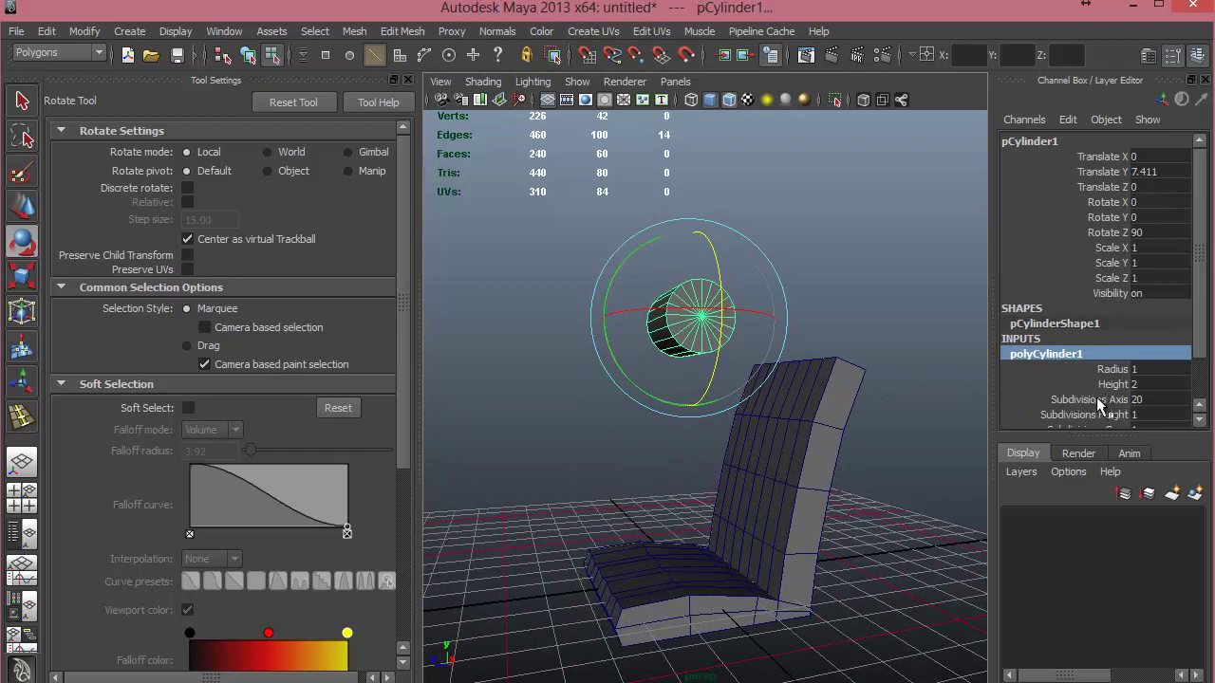
{"action": "left_click", "coordinate": [1134, 400]}
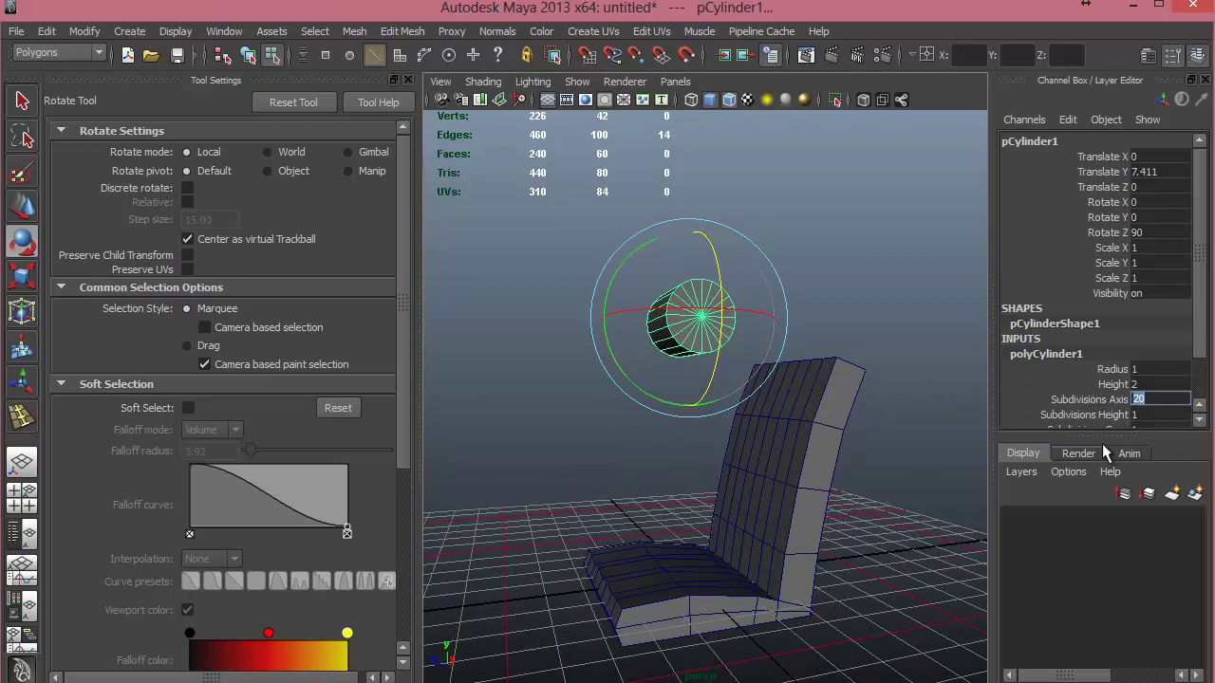
{"action": "type", "text": "8"}
{"action": "key", "text": "Return"}
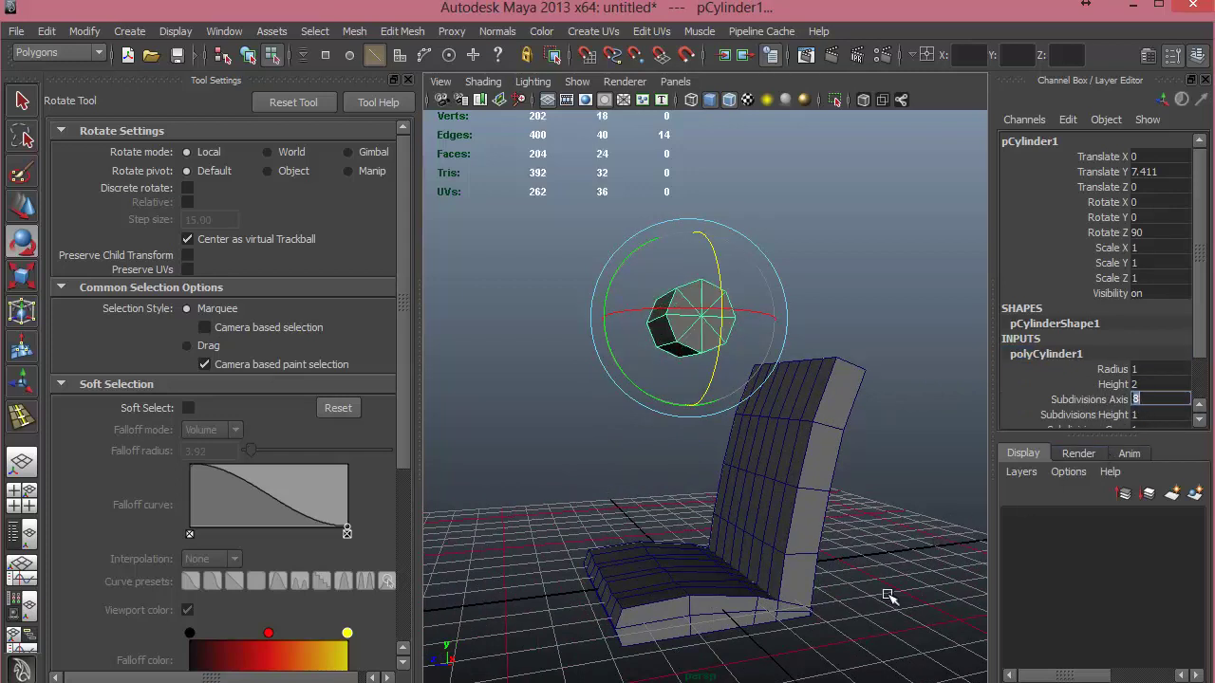
{"action": "left_click_drag", "start_coordinate": [700, 466], "coordinate": [800, 477], "text": "alt"}
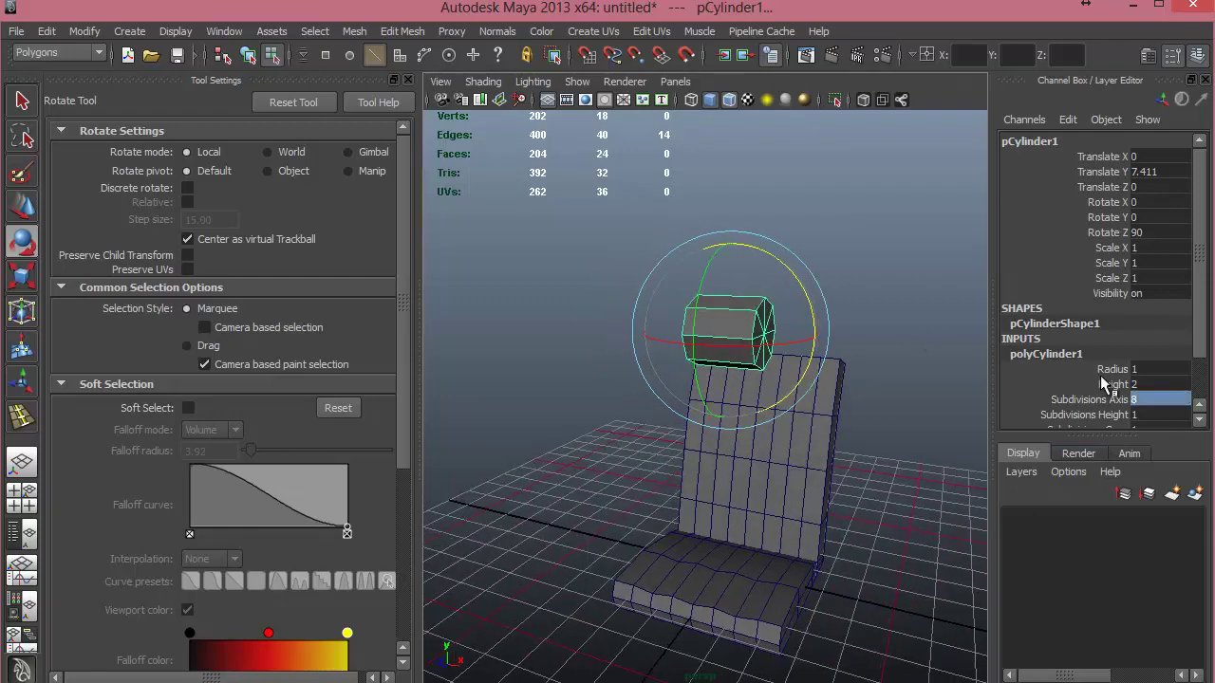
Set the cylinder's height to 5 to match the backrest's width, keeping its radius of 1.
{"action": "left_click", "coordinate": [1152, 371]}
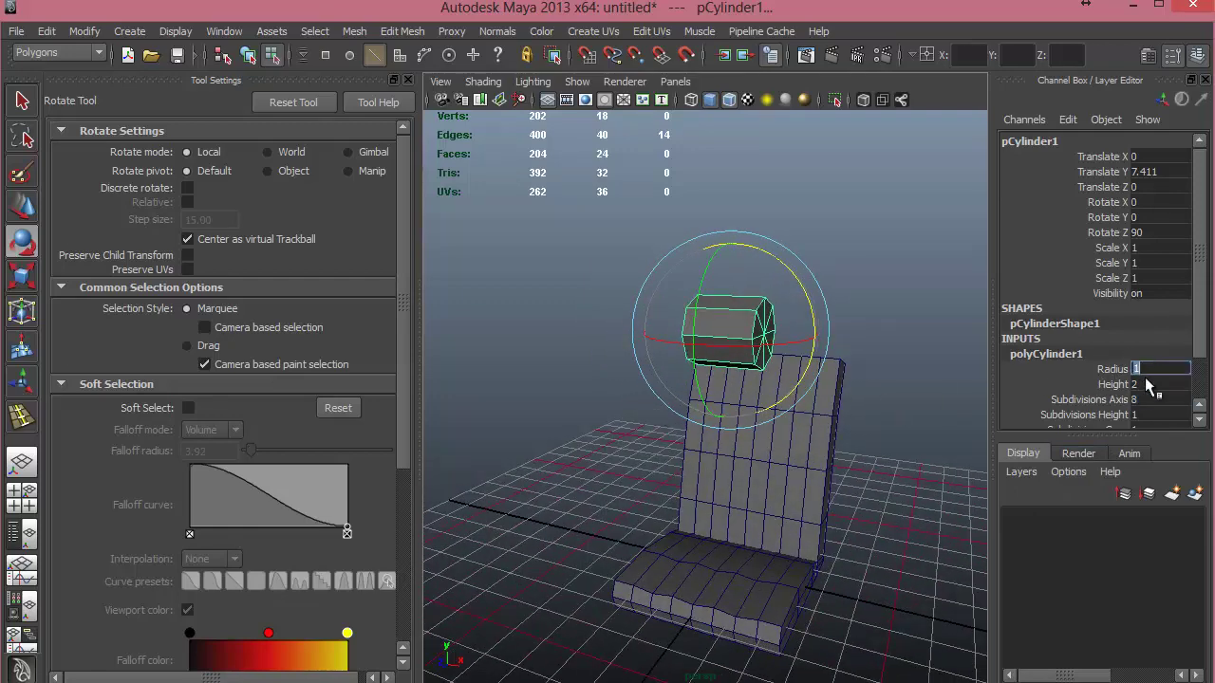
{"action": "left_click", "coordinate": [1141, 384]}
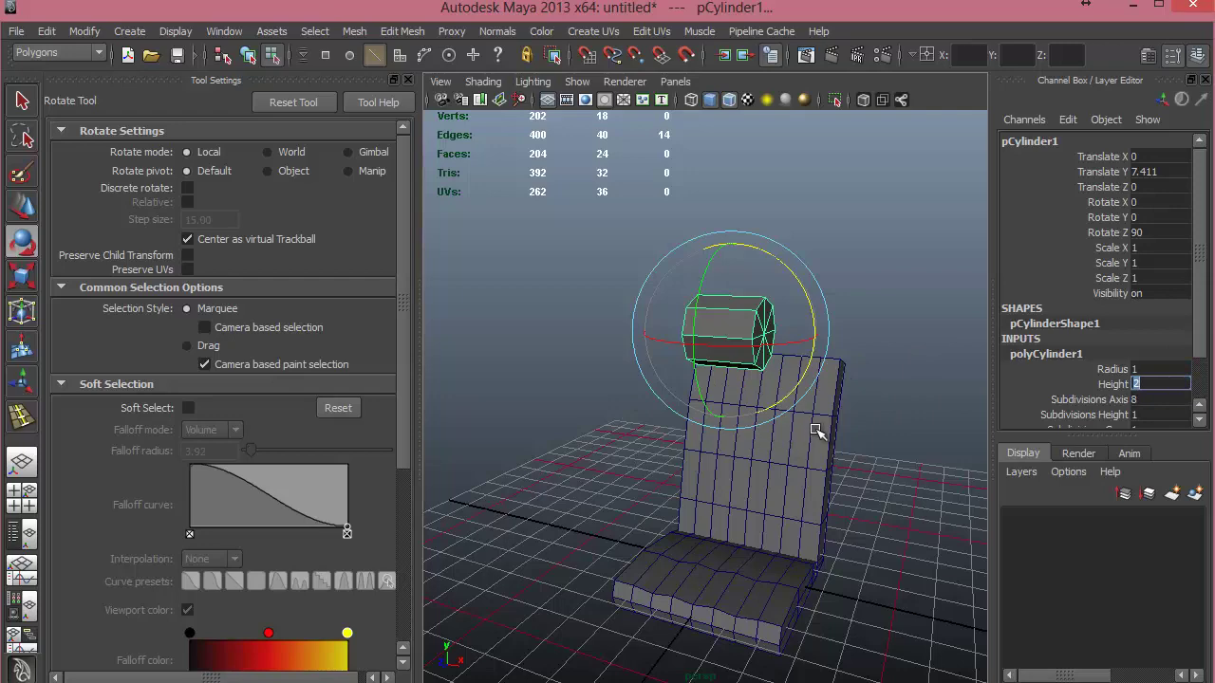
{"action": "type", "text": "5"}
{"action": "key", "text": "Return"}
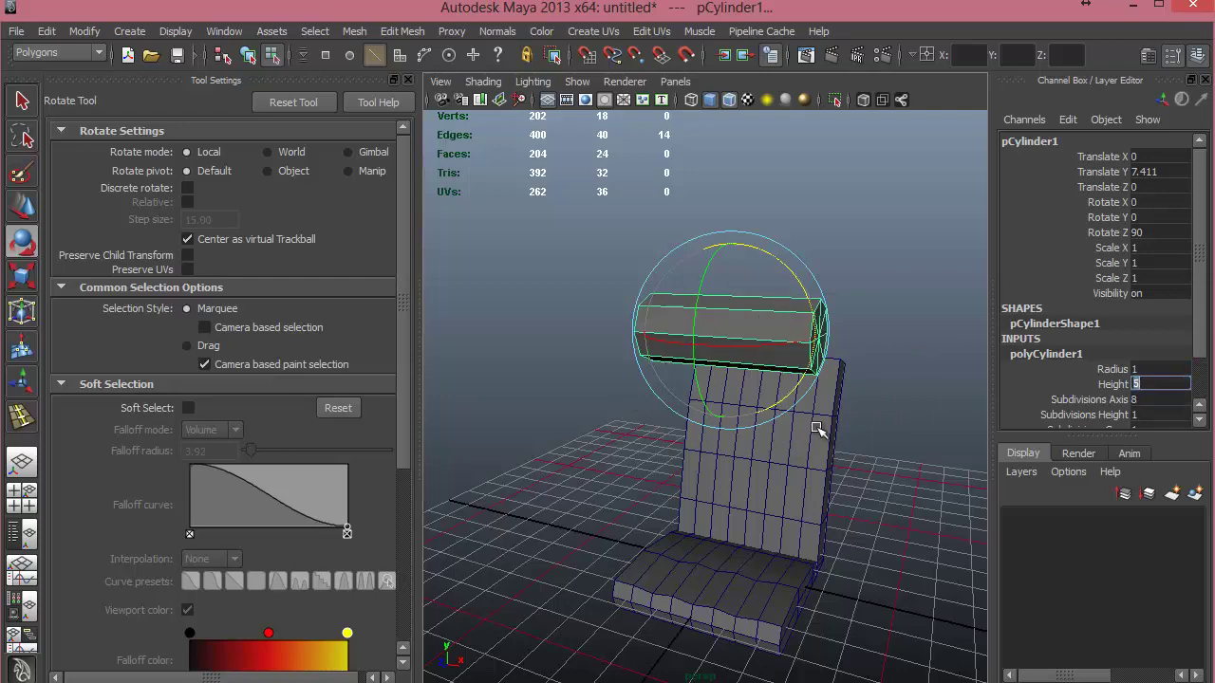
{"action": "left_click_drag", "start_coordinate": [818, 429], "coordinate": [520, 396], "text": "alt"}
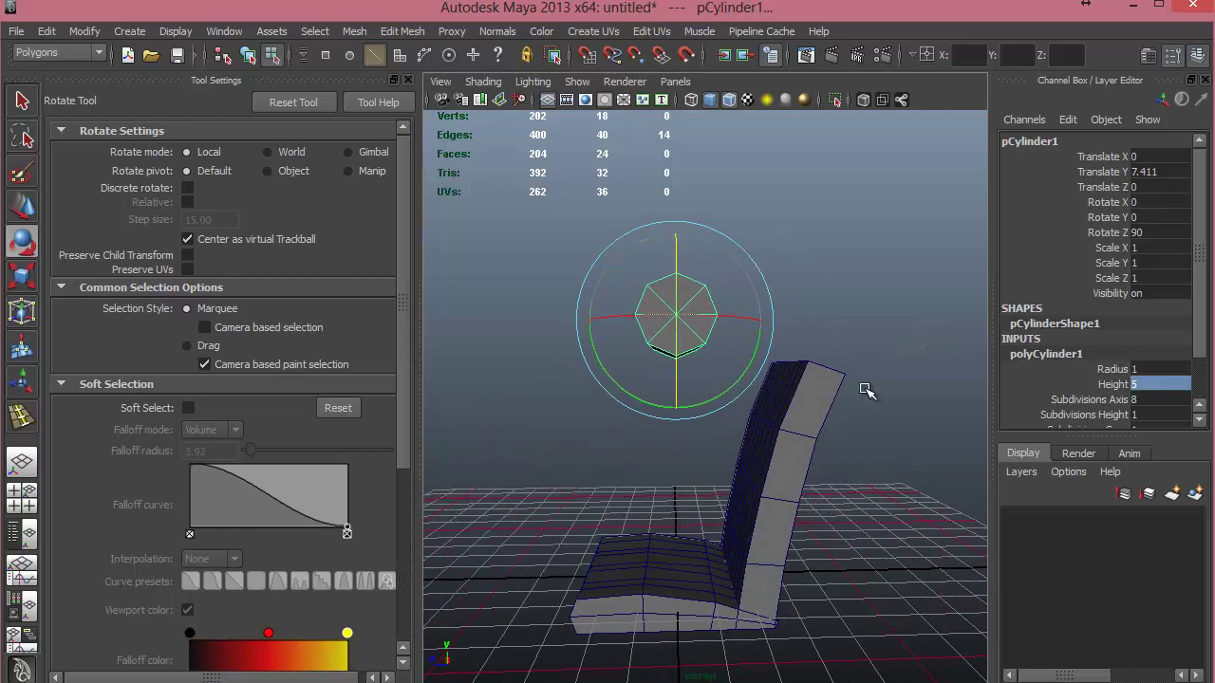
In the side view, move the cylinder onto the backrest's upper end, at about Y 7.03 and Z -3.97.
{"action": "key", "text": "space"}
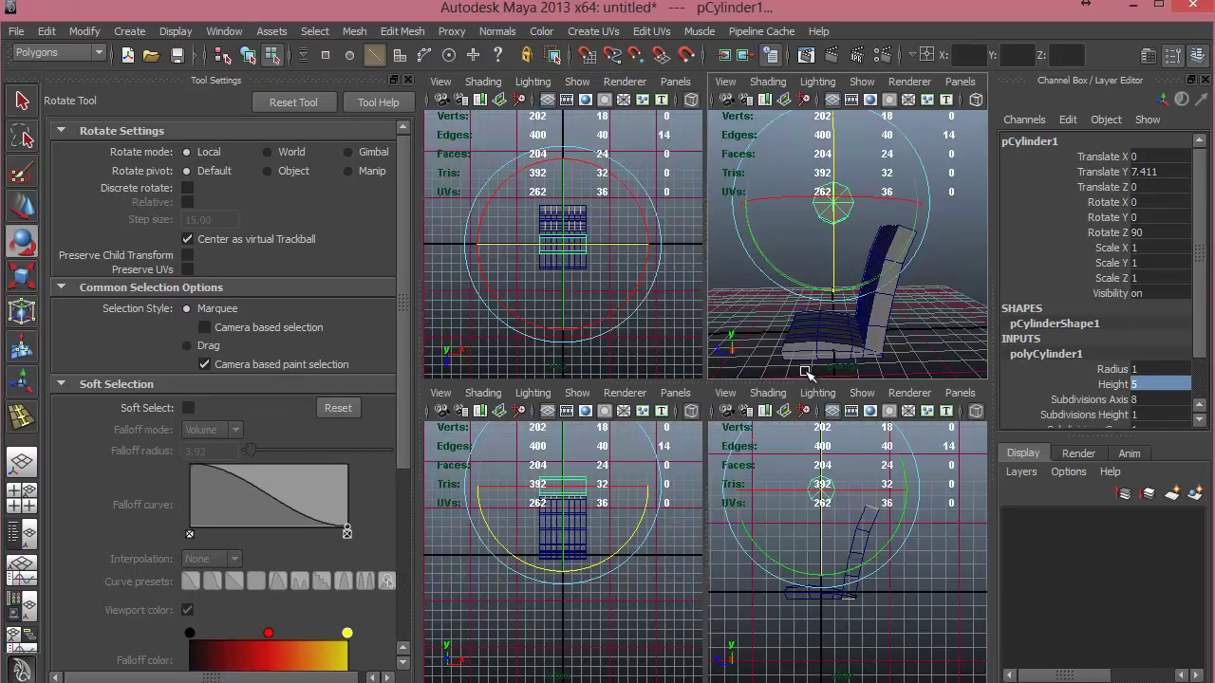
{"action": "left_click", "coordinate": [408, 80]}
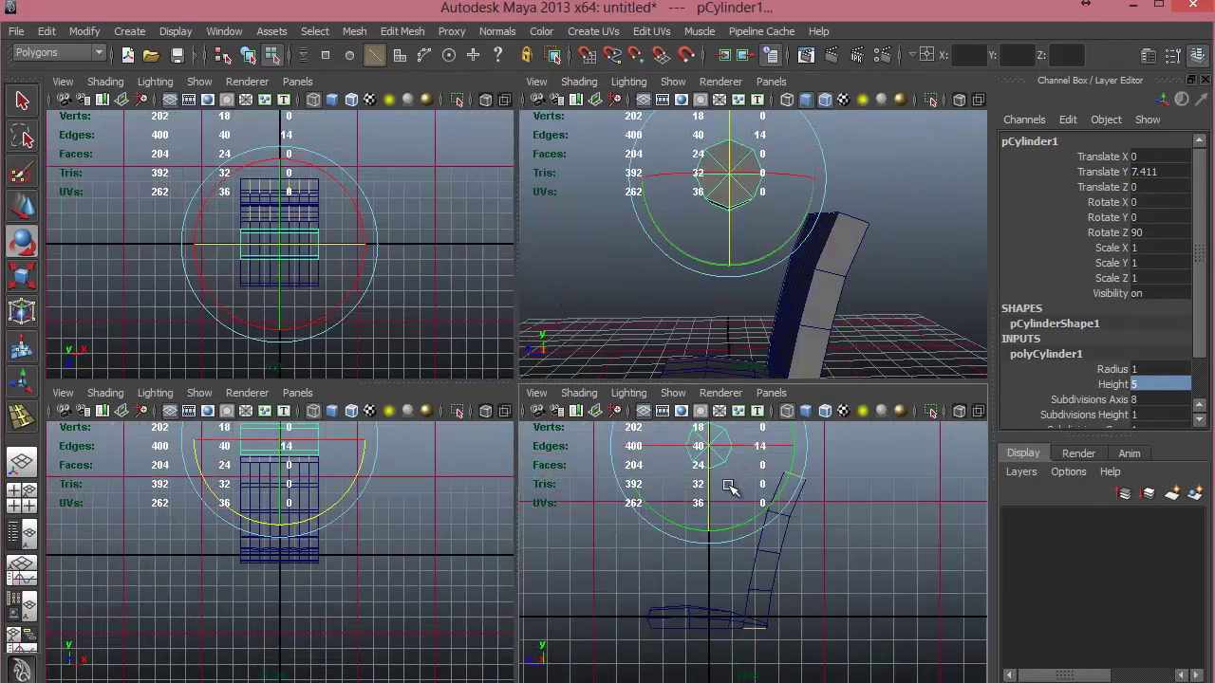
{"action": "key", "text": "space"}
{"action": "scroll", "coordinate": [634, 387], "scroll_direction": "up", "scroll_amount": 1}
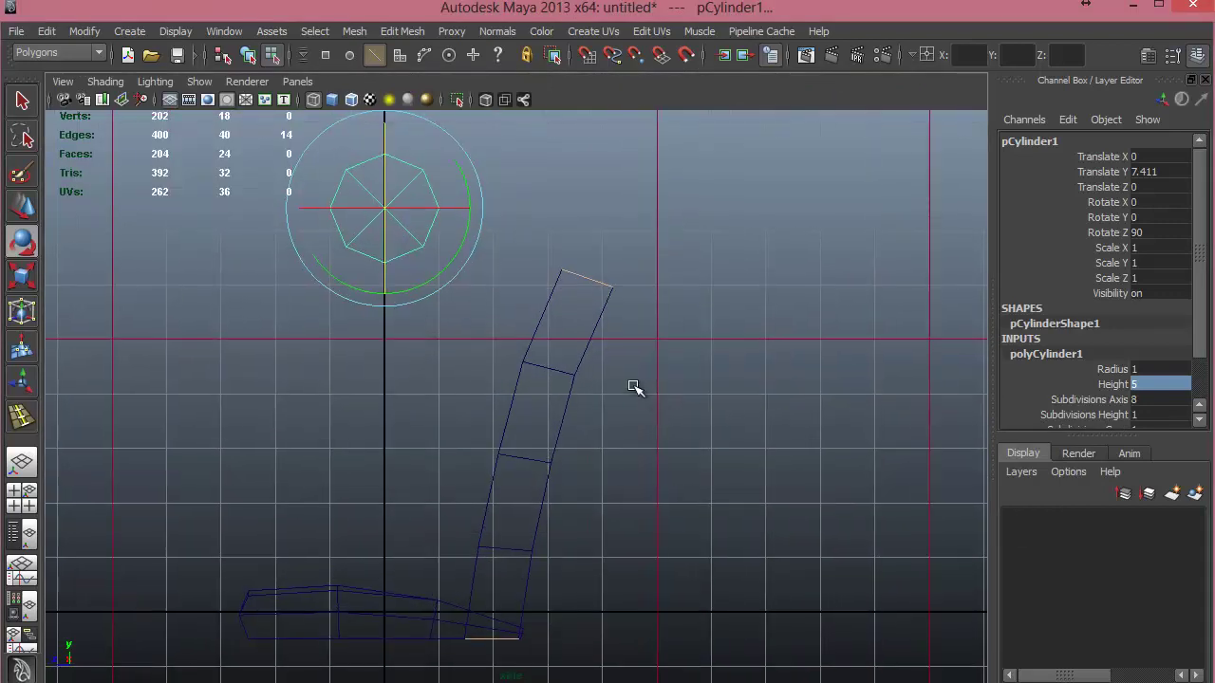
{"action": "middle_click_drag", "start_coordinate": [694, 471], "coordinate": [679, 469], "text": "alt"}
{"action": "left_click", "coordinate": [22, 207]}
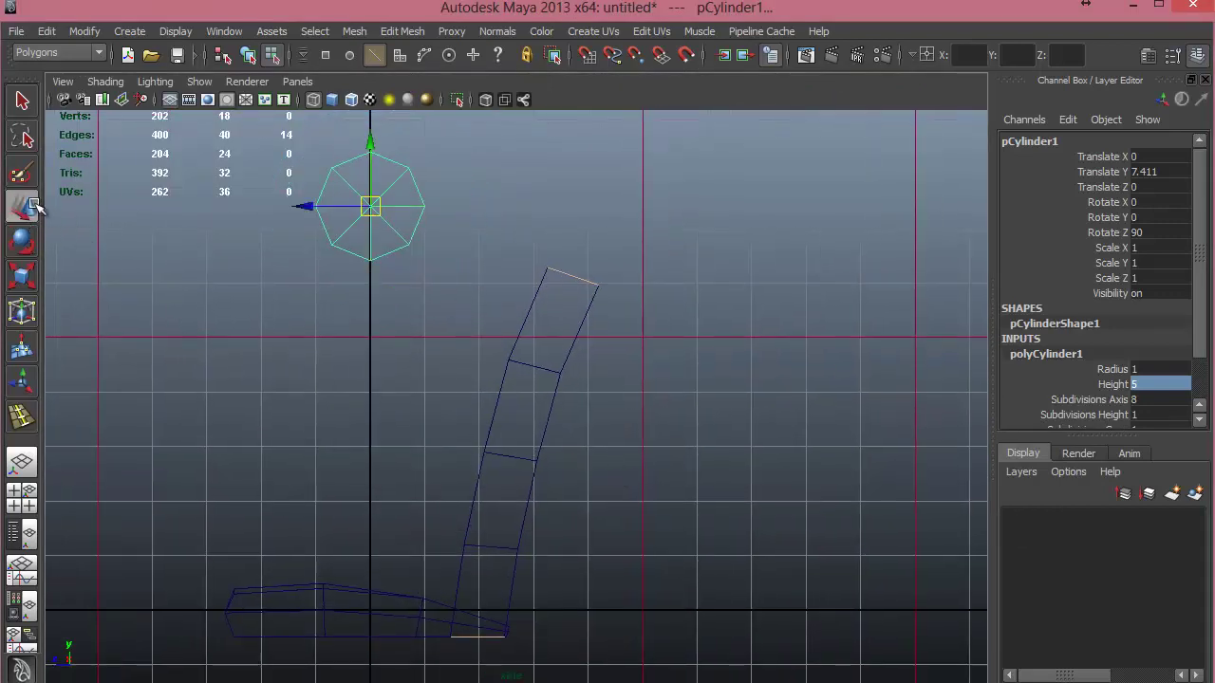
{"action": "left_click_drag", "start_coordinate": [370, 207], "coordinate": [585, 228]}
{"action": "scroll", "coordinate": [705, 352], "scroll_direction": "up", "scroll_amount": 2}
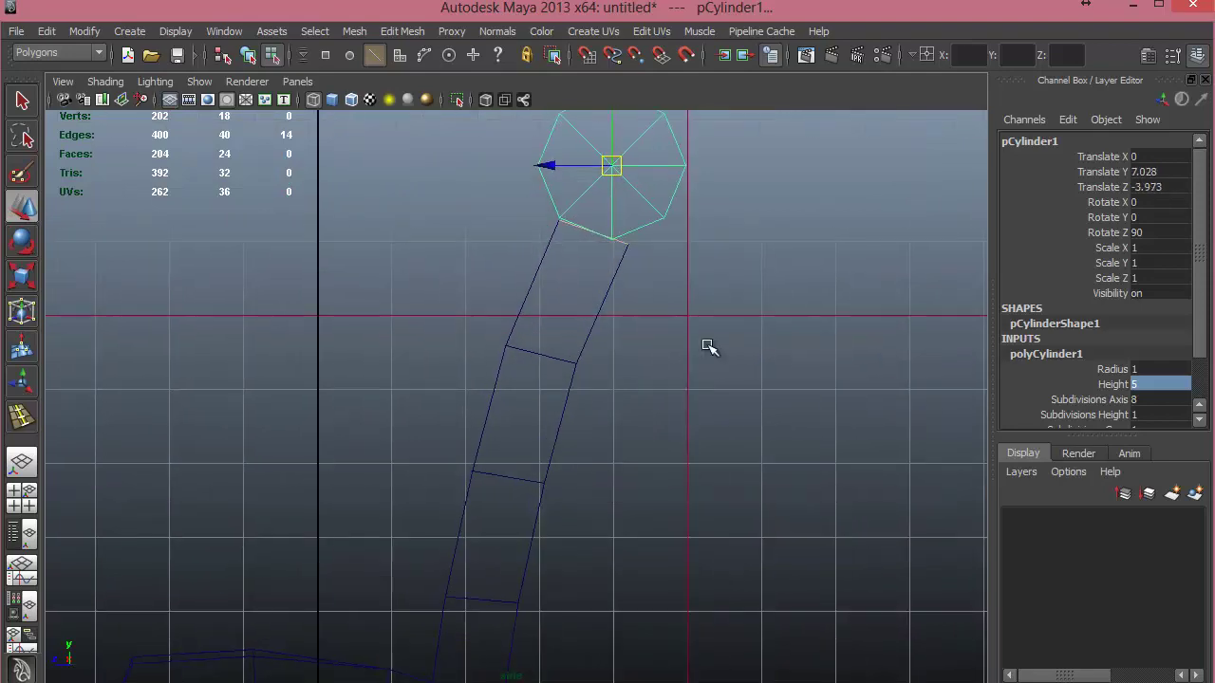
Fine-tune the cylinder to Y 7 and Z -3.968, aligning its lower vertex with the backrest's upper front corner, and check the fit in perspective.
{"action": "middle_click_drag", "start_coordinate": [705, 348], "coordinate": [666, 485], "text": "alt"}
{"action": "right_click_drag", "start_coordinate": [547, 423], "coordinate": [1044, 455], "text": "alt"}
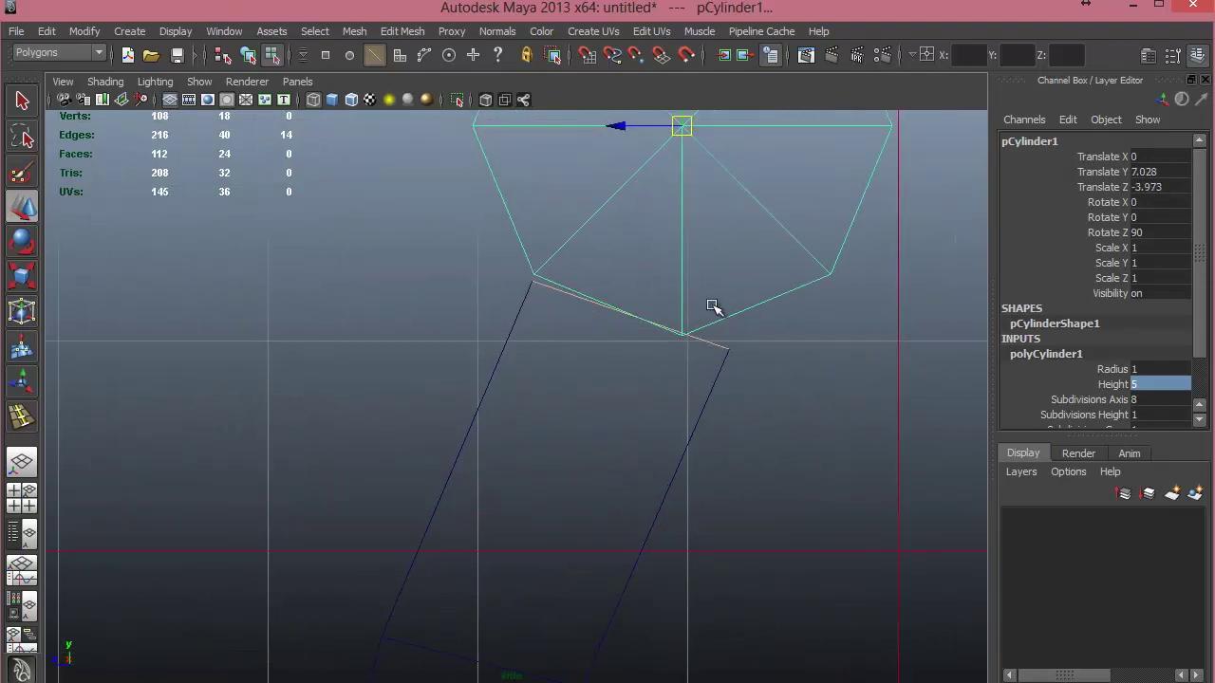
{"action": "middle_click_drag", "start_coordinate": [716, 310], "coordinate": [673, 421], "text": "alt"}
{"action": "left_click_drag", "start_coordinate": [643, 240], "coordinate": [645, 243]}
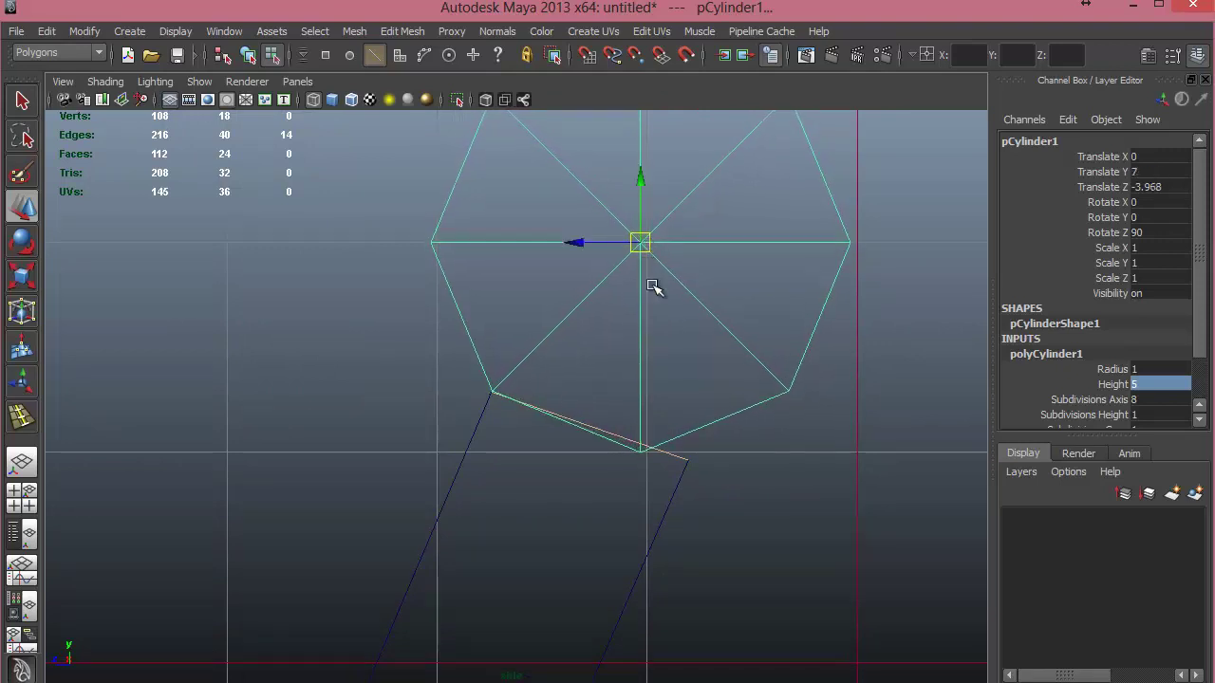
{"action": "scroll", "coordinate": [721, 388], "scroll_direction": "up", "scroll_amount": 2}
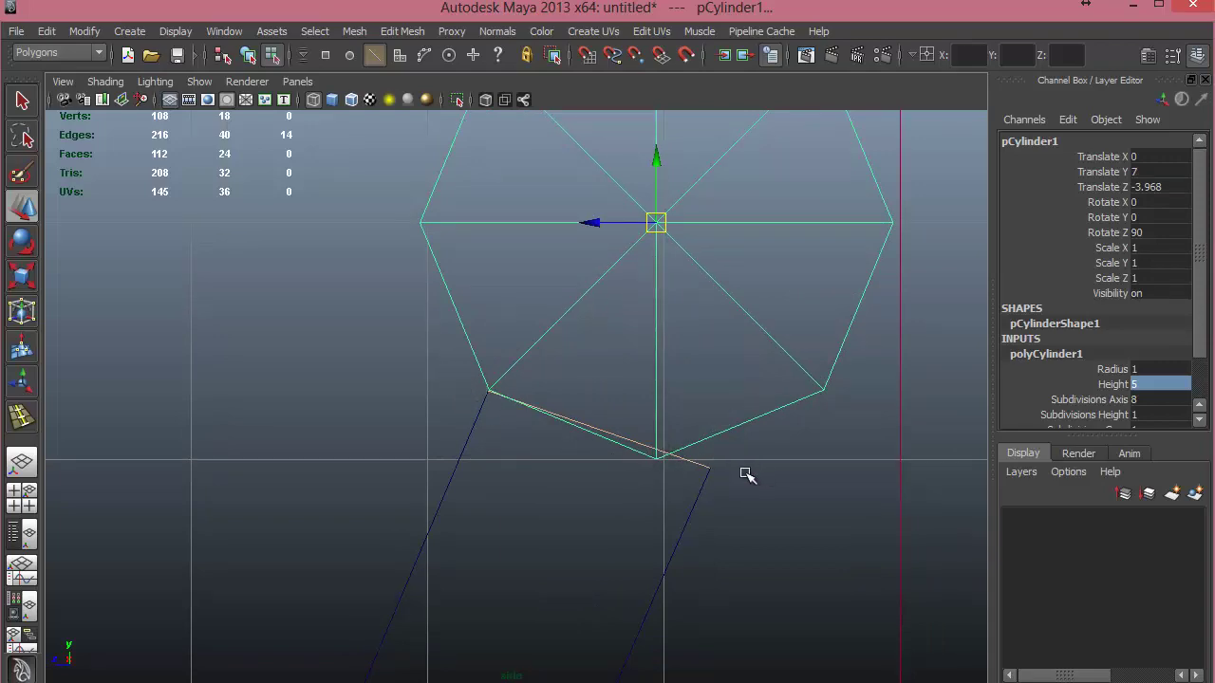
{"action": "key", "text": "space"}
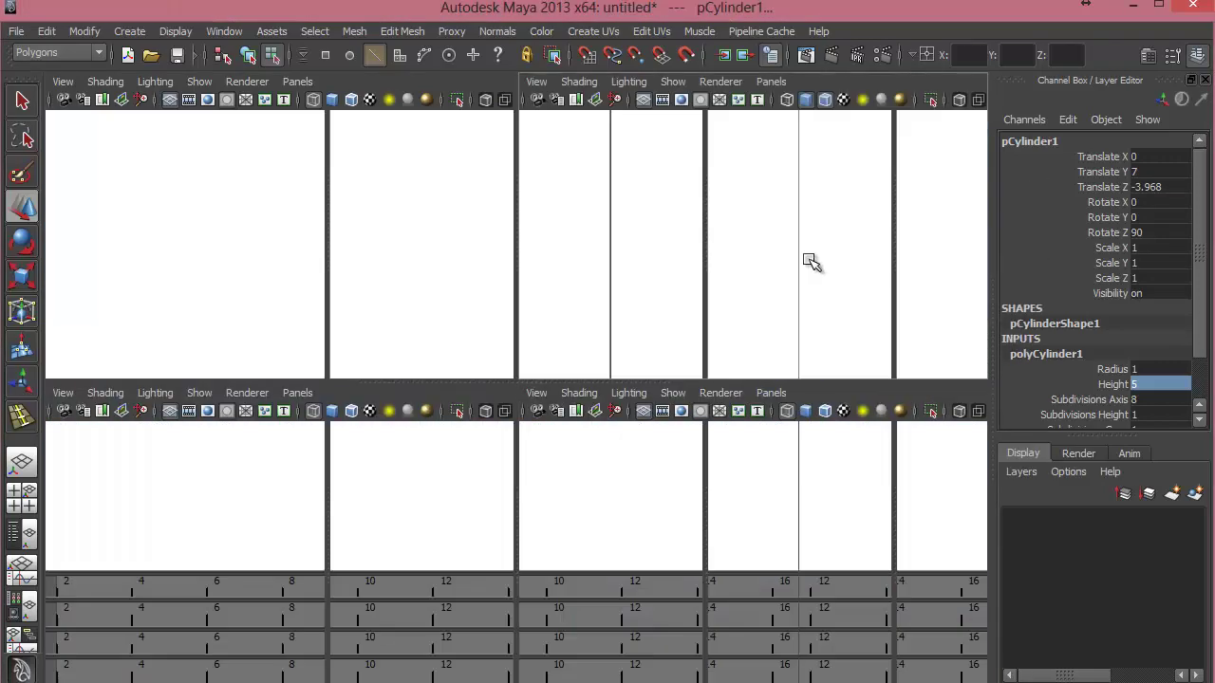
{"action": "key", "text": "space"}
{"action": "left_click_drag", "start_coordinate": [809, 260], "coordinate": [704, 319], "text": "alt"}
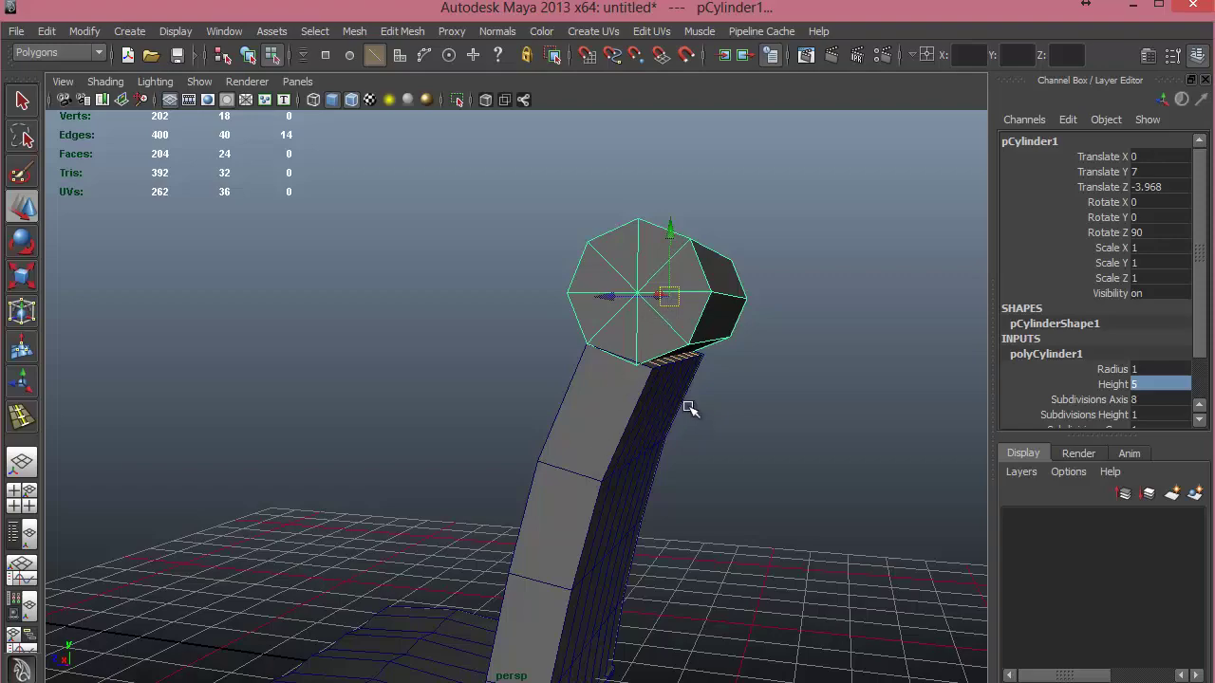
{"action": "left_click_drag", "start_coordinate": [689, 406], "coordinate": [432, 406], "text": "alt"}
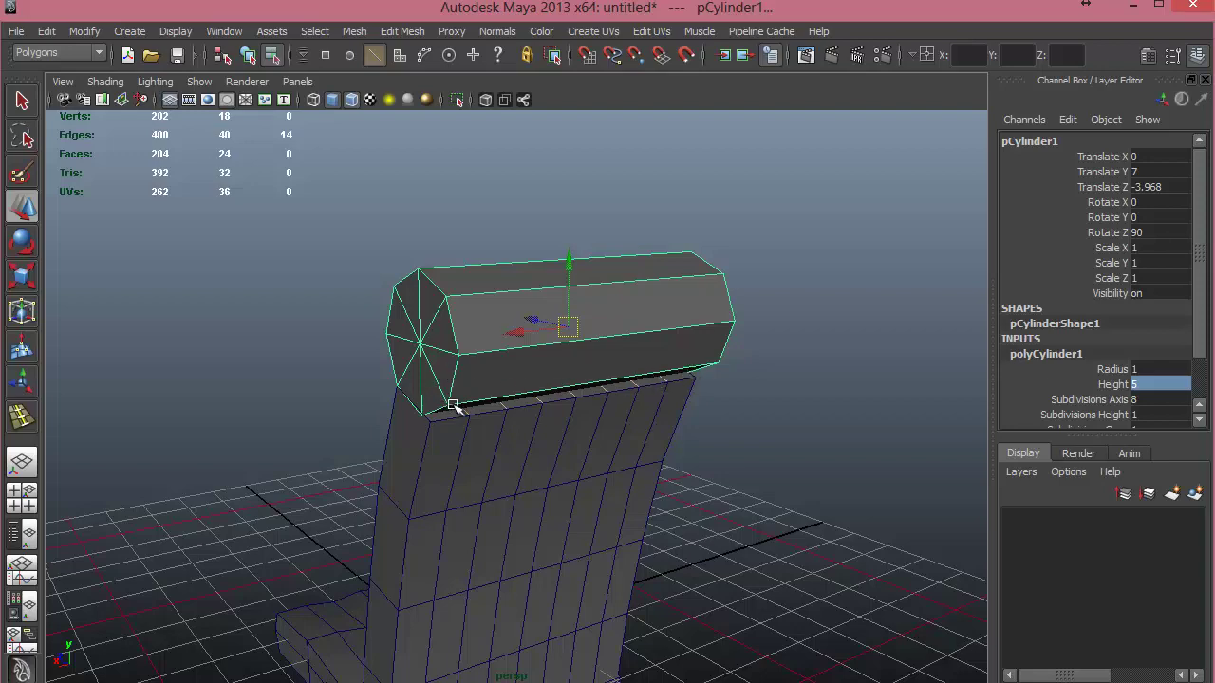
{"action": "left_click_drag", "start_coordinate": [454, 406], "coordinate": [624, 488], "text": "alt"}
Select the eight faces along the top of the backrest beneath the cylinder and delete them.
{"action": "right_click_drag", "start_coordinate": [619, 485], "coordinate": [617, 407]}
{"action": "left_click_drag", "start_coordinate": [676, 438], "coordinate": [382, 412], "text": "alt"}
{"action": "right_click_drag", "start_coordinate": [382, 412], "coordinate": [442, 431], "text": "alt"}
{"action": "left_click_drag", "start_coordinate": [442, 431], "coordinate": [529, 461], "text": "alt"}
{"action": "left_click", "coordinate": [444, 475]}
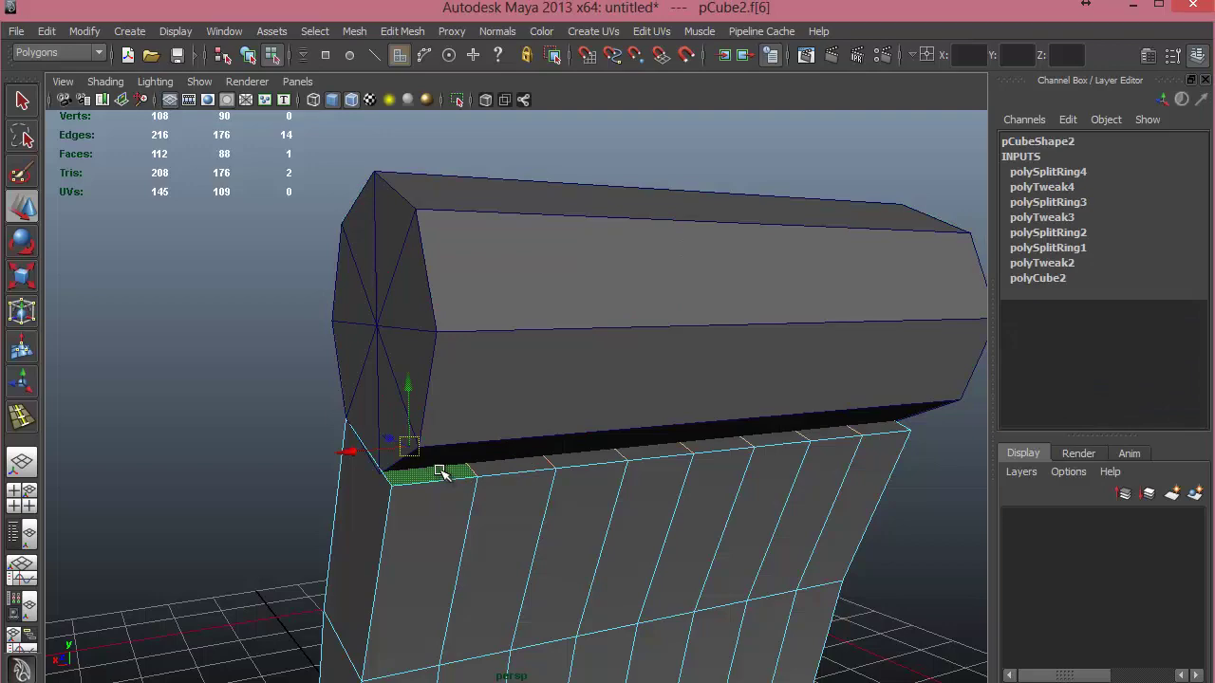
{"action": "key", "text": "4"}
{"action": "left_click_drag", "start_coordinate": [588, 499], "coordinate": [589, 517], "text": "alt"}
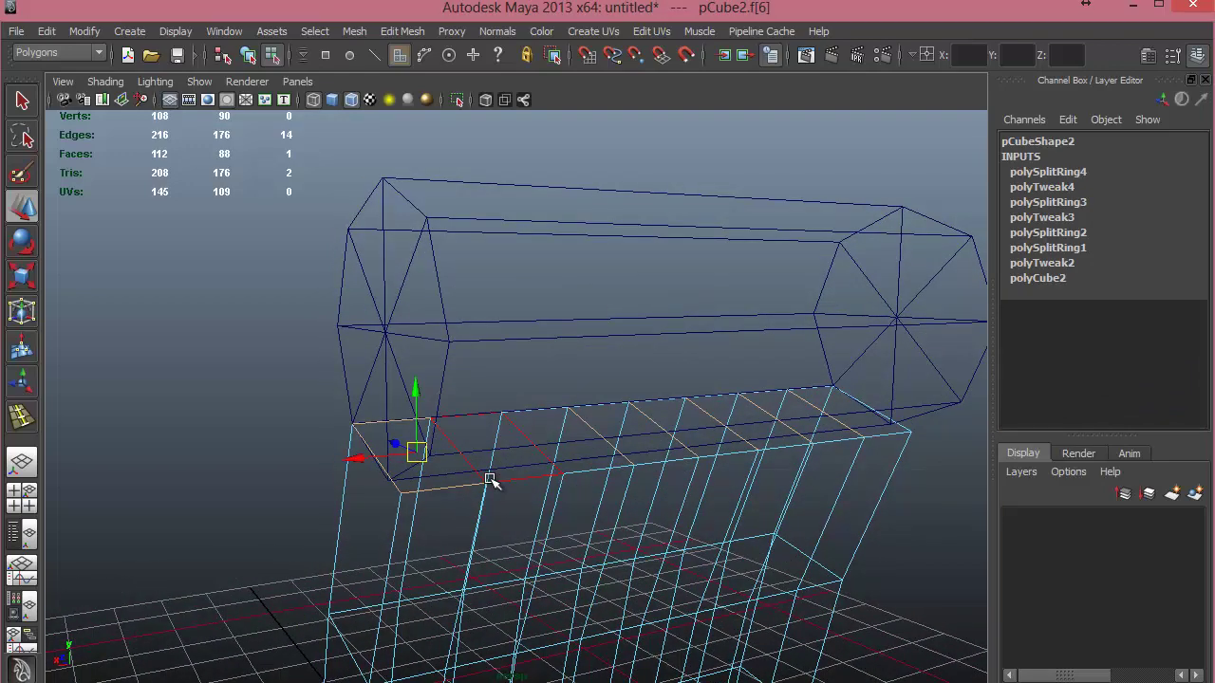
{"action": "key", "text": "5"}
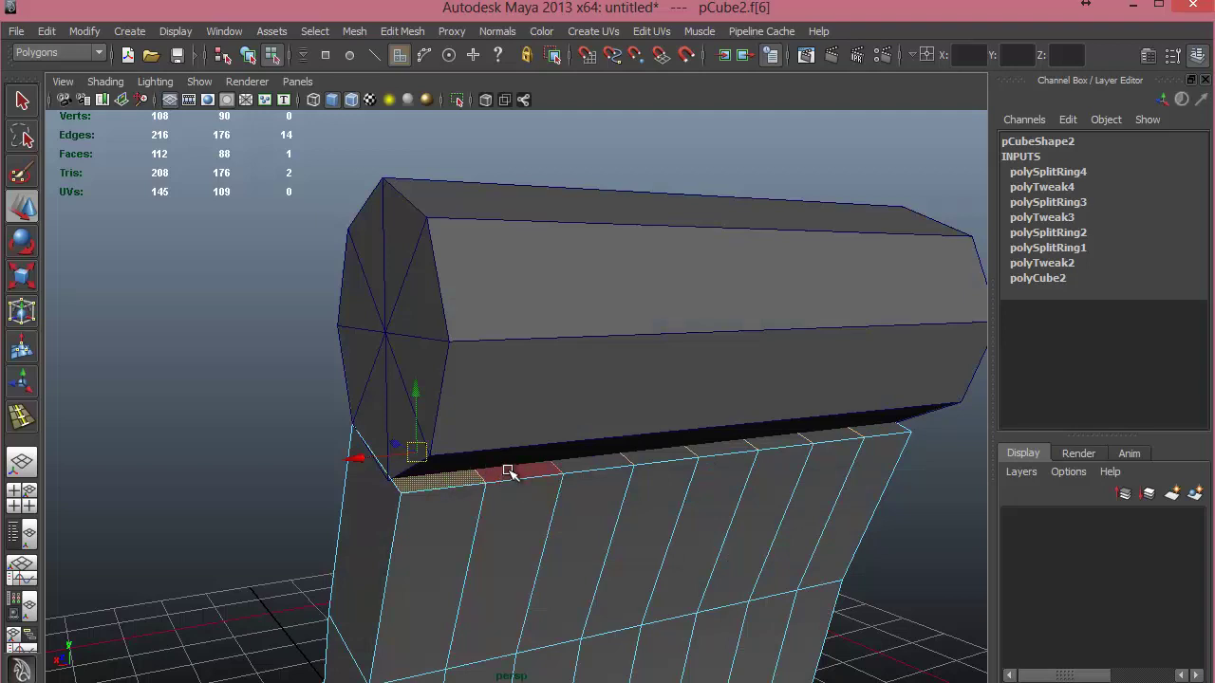
{"action": "left_click", "coordinate": [510, 470], "text": "shift"}
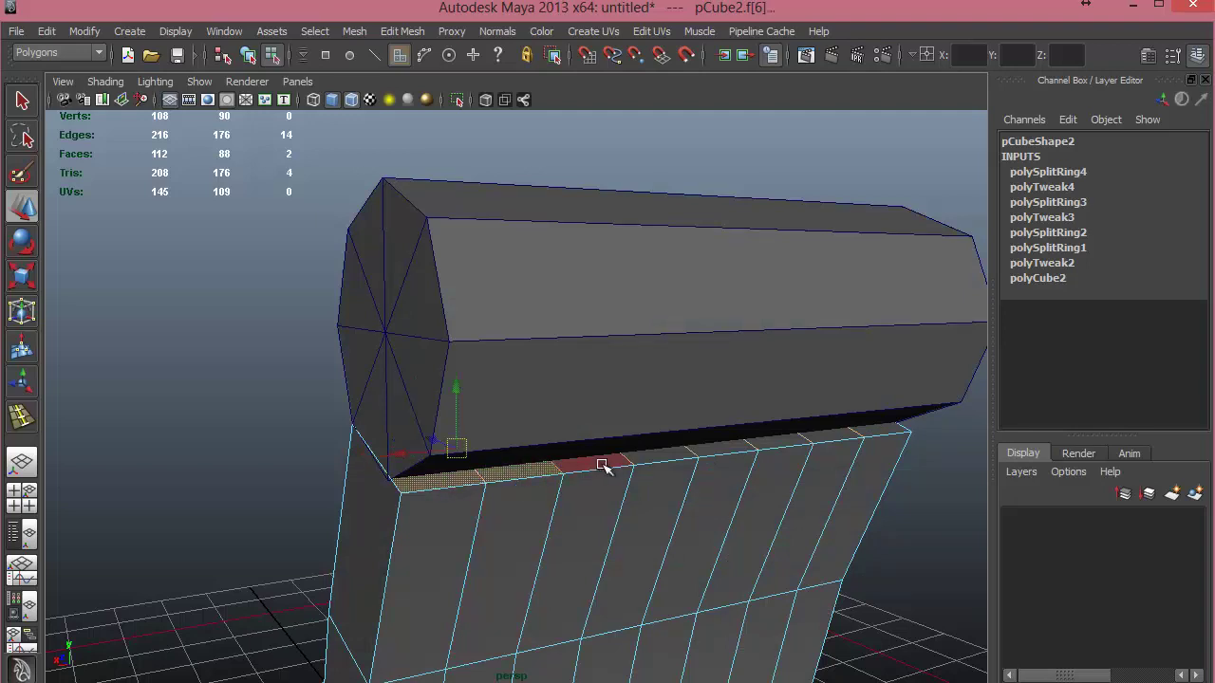
{"action": "left_click", "coordinate": [607, 465], "text": "shift"}
{"action": "left_click", "coordinate": [664, 452], "text": "shift"}
{"action": "left_click", "coordinate": [731, 446], "text": "shift"}
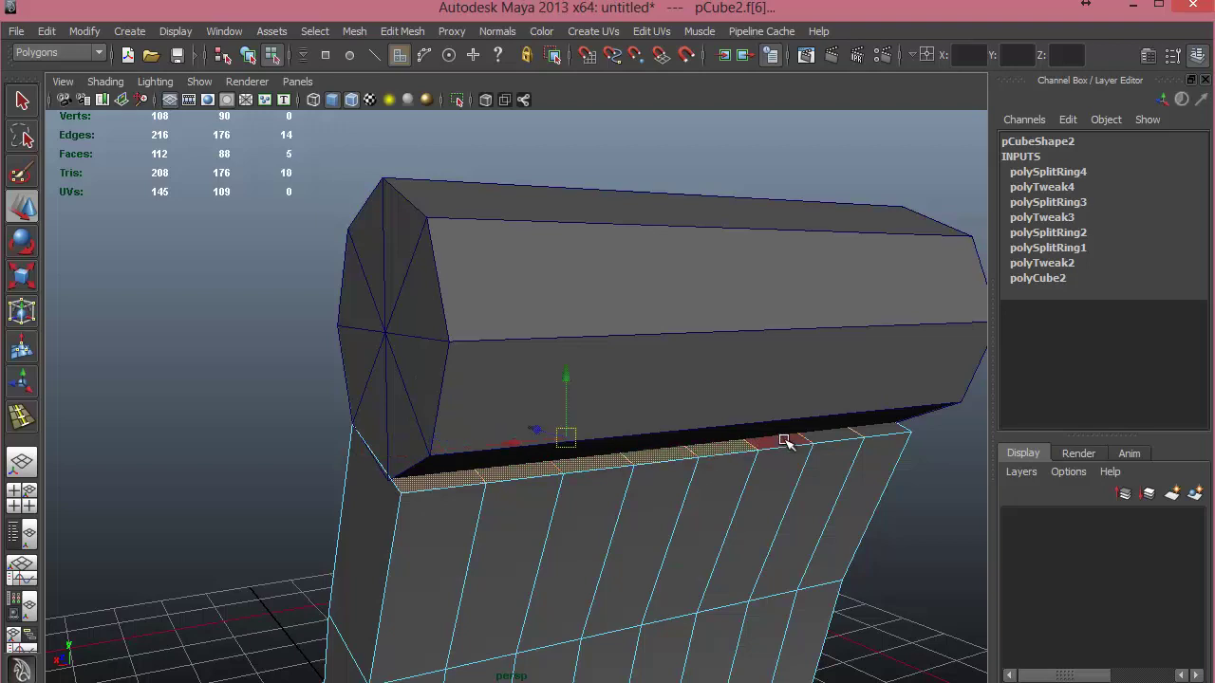
{"action": "left_click", "coordinate": [788, 440], "text": "shift"}
{"action": "left_click", "coordinate": [854, 432], "text": "shift"}
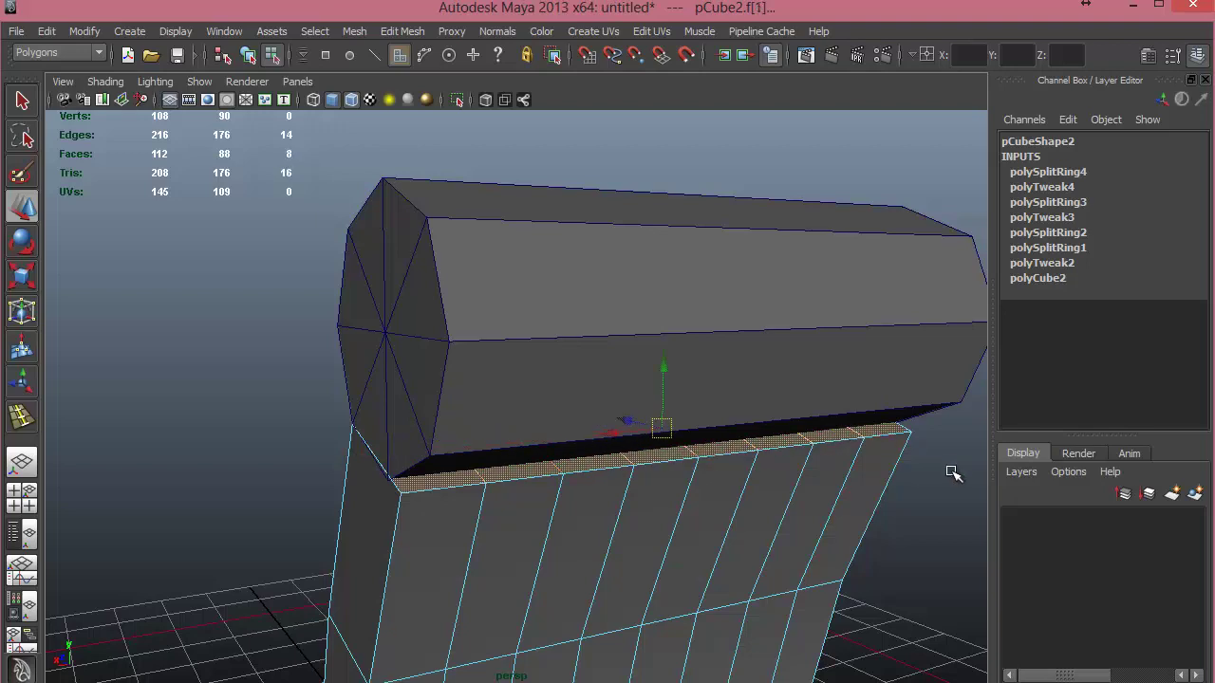
{"action": "key", "text": "Delete"}
Select the cylinder as an object and raise it clear of the backrest to about 8.34 on Y.
{"action": "left_click_drag", "start_coordinate": [665, 528], "coordinate": [305, 367], "text": "alt"}
{"action": "left_click_drag", "start_coordinate": [579, 420], "coordinate": [447, 426], "text": "alt"}
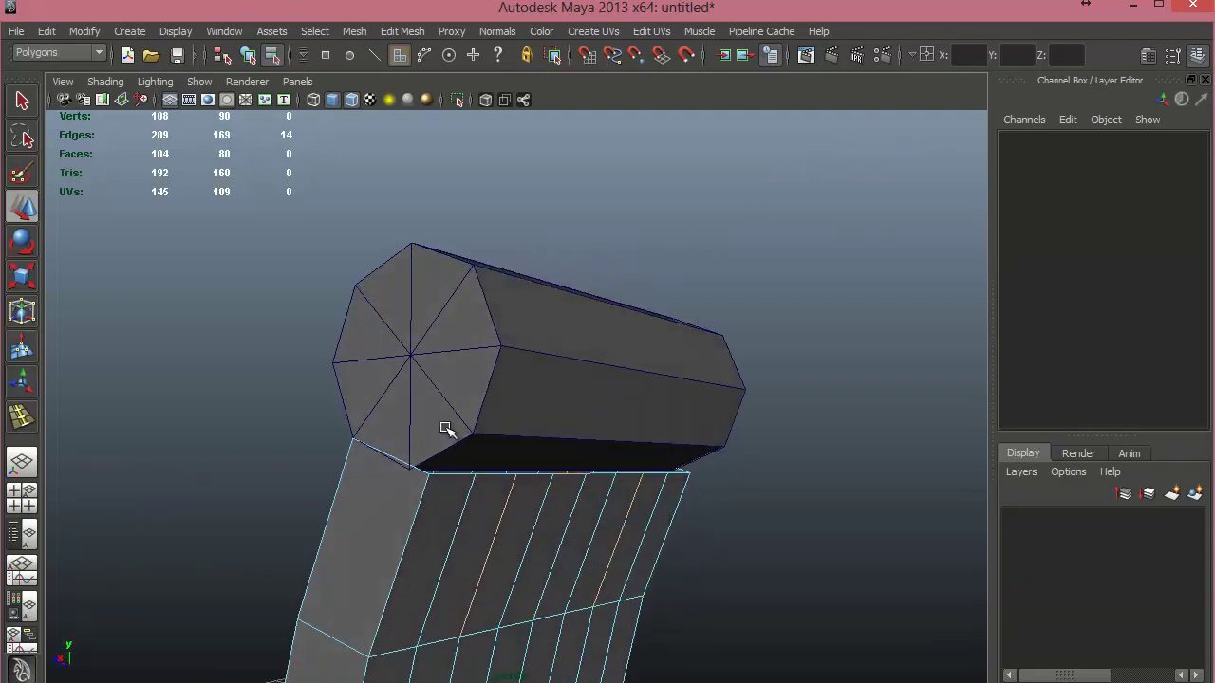
{"action": "right_click_drag", "start_coordinate": [463, 357], "coordinate": [449, 458]}
{"action": "left_click_drag", "start_coordinate": [451, 459], "coordinate": [547, 427], "text": "alt"}
{"action": "left_click_drag", "start_coordinate": [573, 326], "coordinate": [655, 475]}
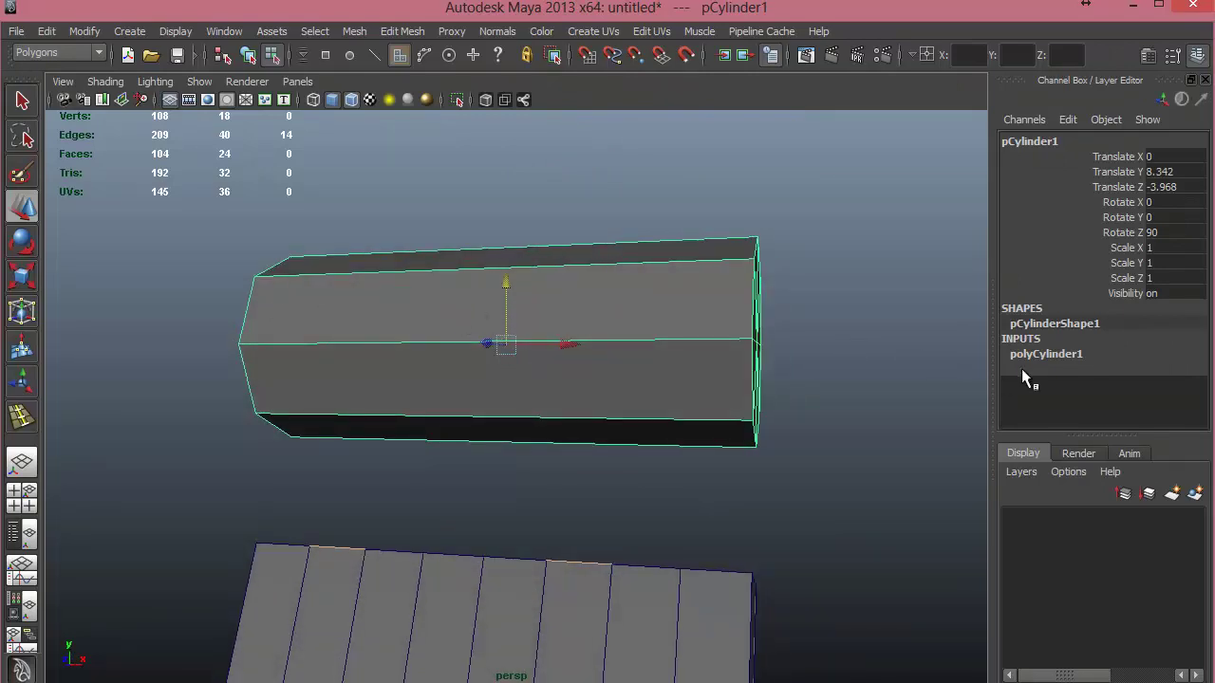
Set the headrest cylinder's height subdivisions to 8 to match the divisions across the backrest.
{"action": "left_click", "coordinate": [1043, 354]}
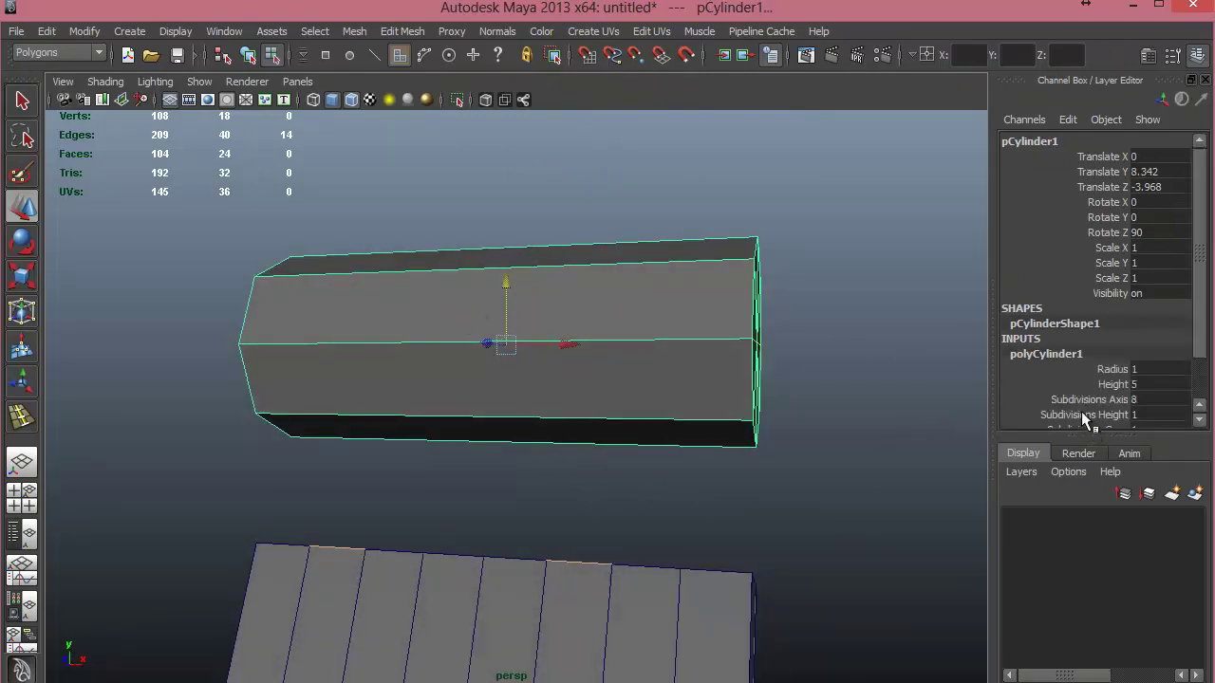
{"action": "scroll", "coordinate": [1086, 421], "scroll_direction": "down", "scroll_amount": 2}
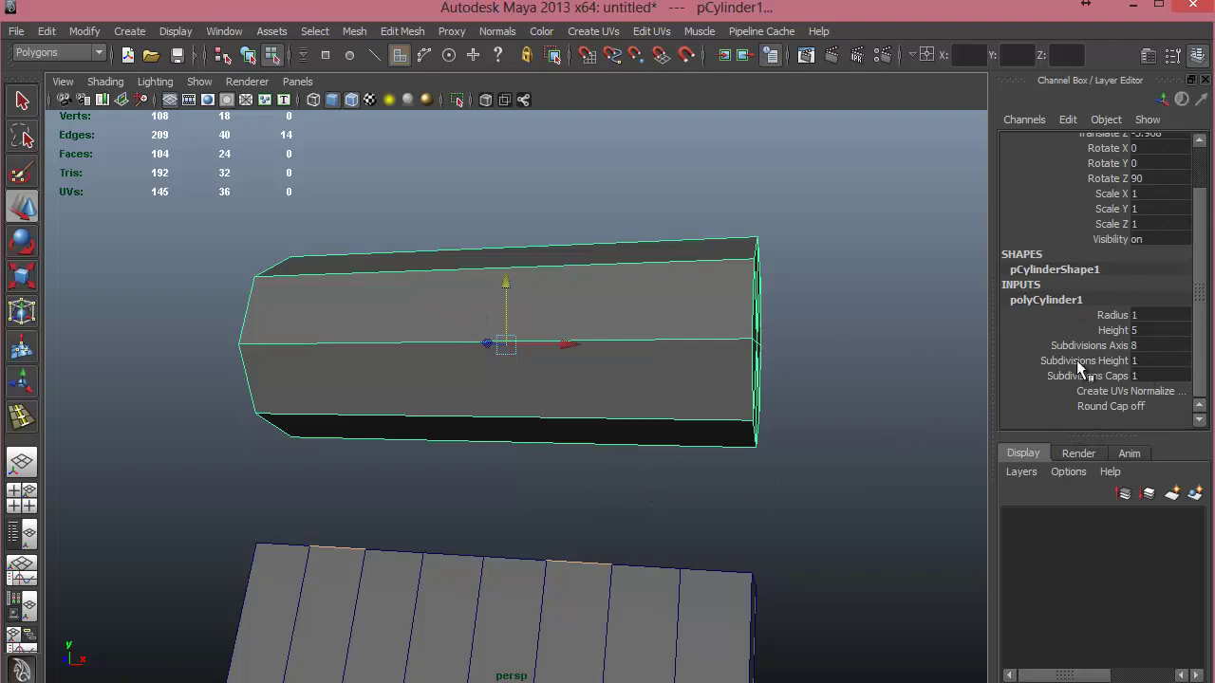
{"action": "left_click", "coordinate": [1139, 361]}
{"action": "type", "text": "7"}
{"action": "key", "text": "Return"}
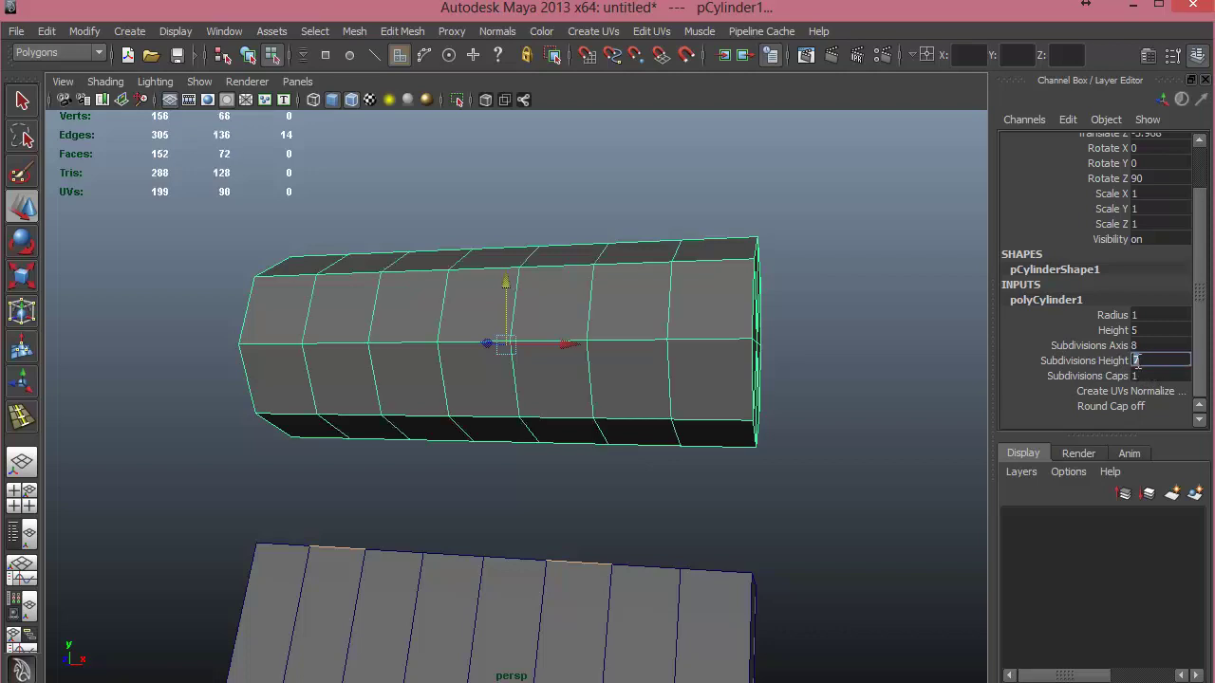
{"action": "type", "text": "8"}
{"action": "key", "text": "Return"}
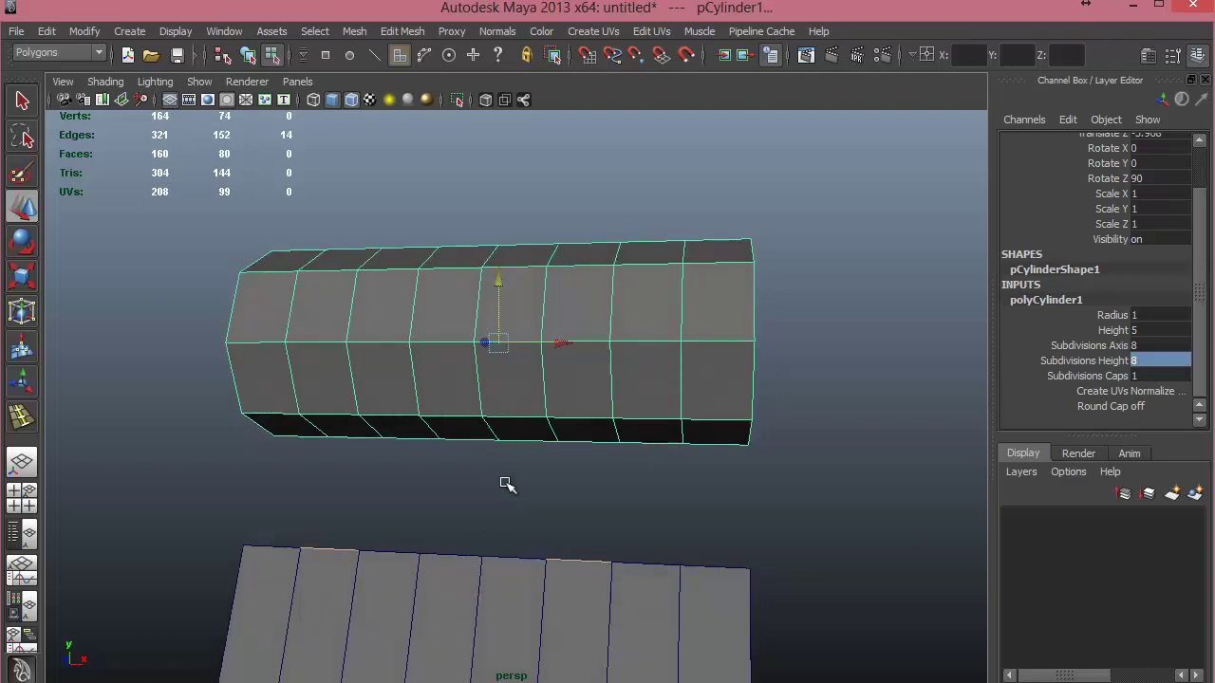
Select the row of eight faces on the cylinder's underside that faces the open backrest and delete them.
{"action": "left_click_drag", "start_coordinate": [502, 293], "coordinate": [651, 393]}
{"action": "right_click_drag", "start_coordinate": [653, 393], "coordinate": [657, 403]}
{"action": "left_click", "coordinate": [699, 419]}
{"action": "left_click", "coordinate": [653, 438], "text": "shift"}
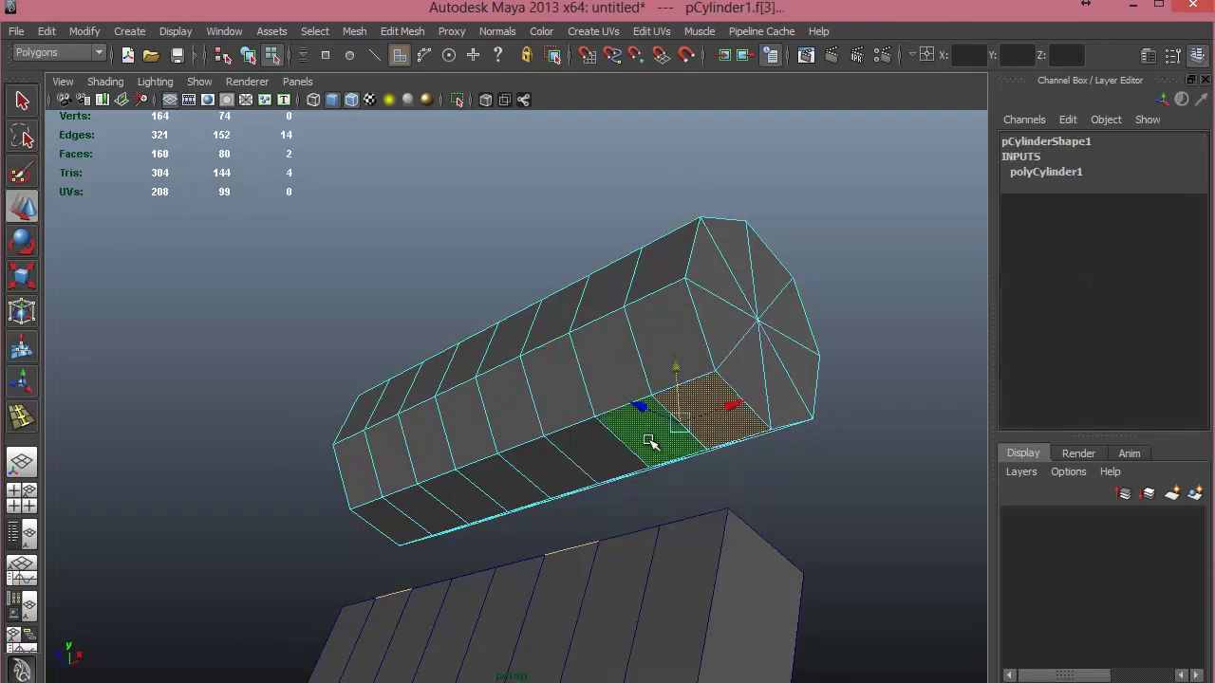
{"action": "left_click", "coordinate": [598, 455], "text": "shift"}
{"action": "left_click", "coordinate": [545, 470], "text": "shift"}
{"action": "left_click", "coordinate": [475, 496], "text": "shift"}
{"action": "left_click", "coordinate": [438, 506], "text": "shift"}
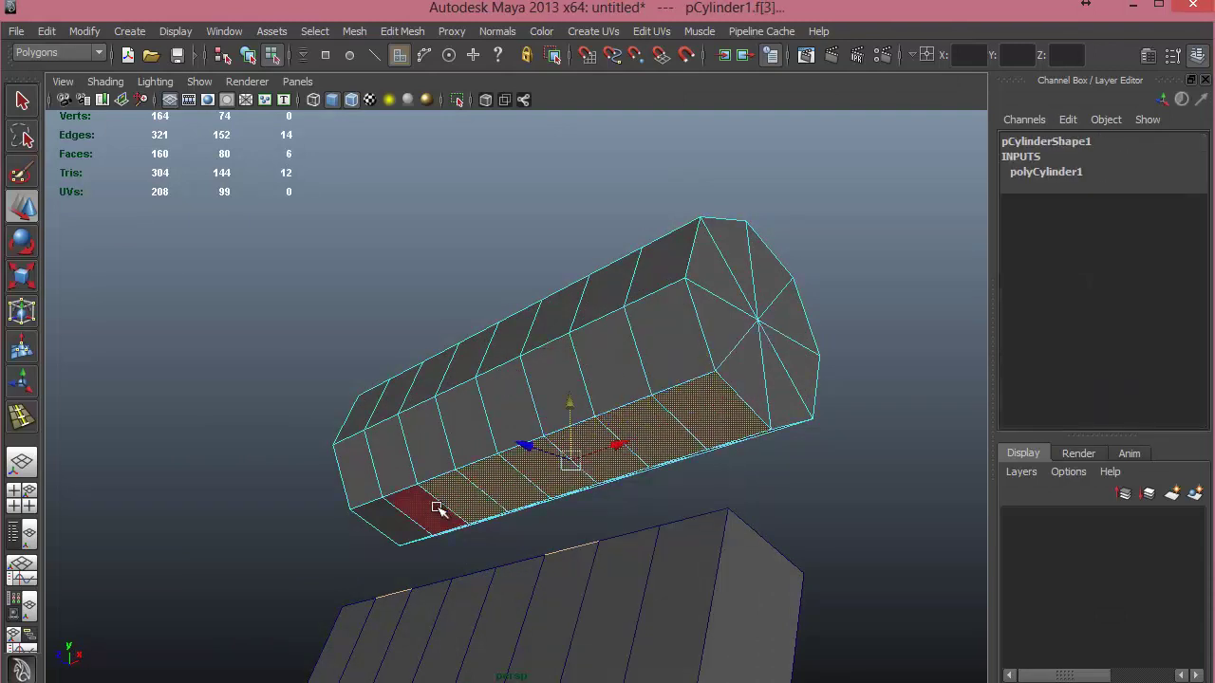
{"action": "left_click", "coordinate": [403, 517], "text": "shift"}
{"action": "left_click", "coordinate": [372, 527], "text": "shift"}
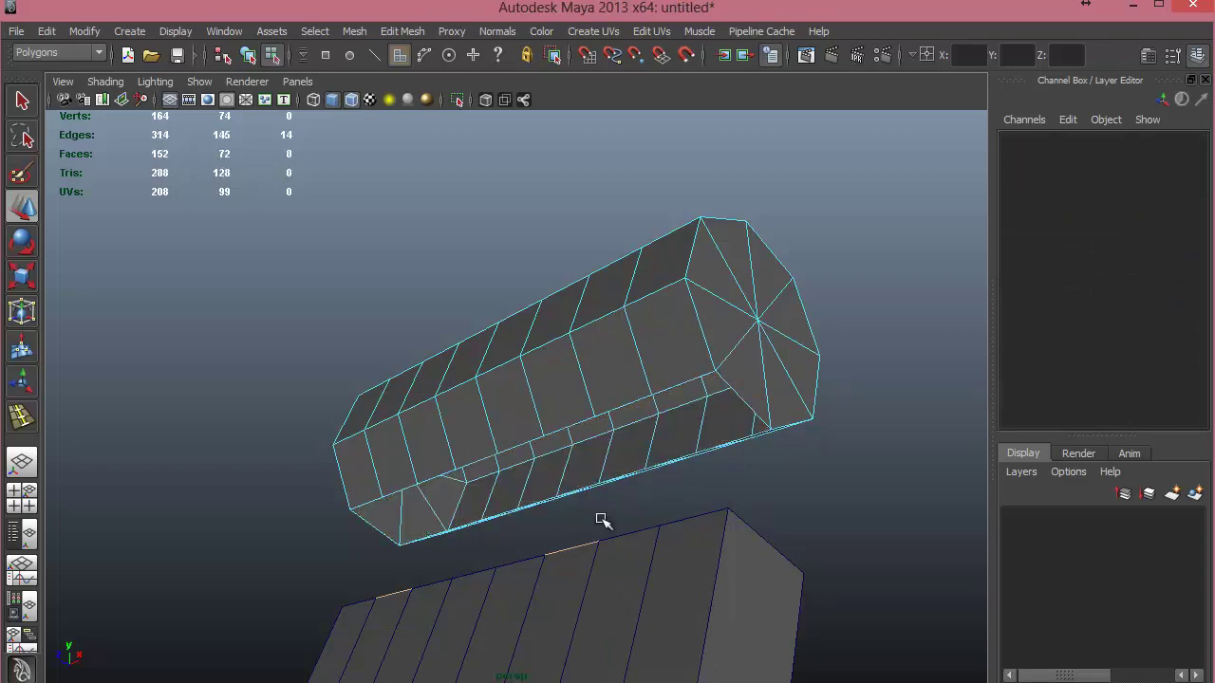
Select the cylinder as an object, lower it onto the backrest's top at about Y 7.034, and check the fit from several sides.
{"action": "left_click_drag", "start_coordinate": [591, 475], "coordinate": [575, 640], "text": "alt"}
{"action": "left_click_drag", "start_coordinate": [750, 538], "coordinate": [618, 426], "text": "alt"}
{"action": "right_click_drag", "start_coordinate": [621, 358], "coordinate": [598, 465]}
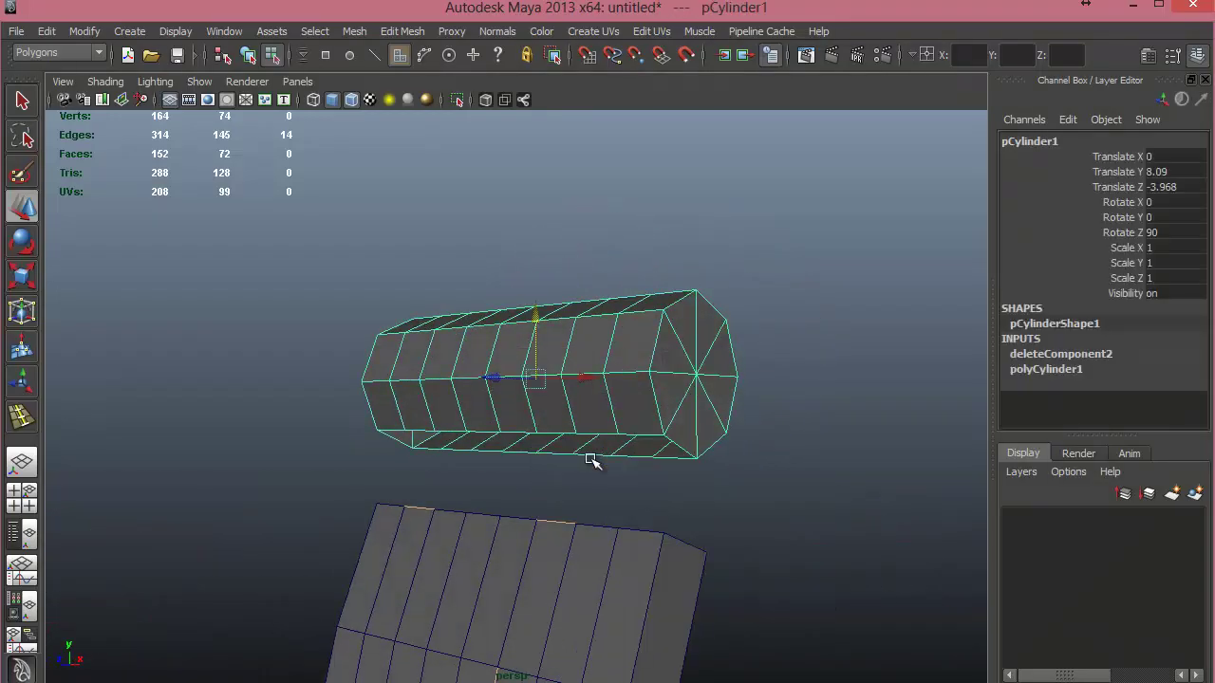
{"action": "left_click_drag", "start_coordinate": [592, 462], "coordinate": [767, 429], "text": "alt"}
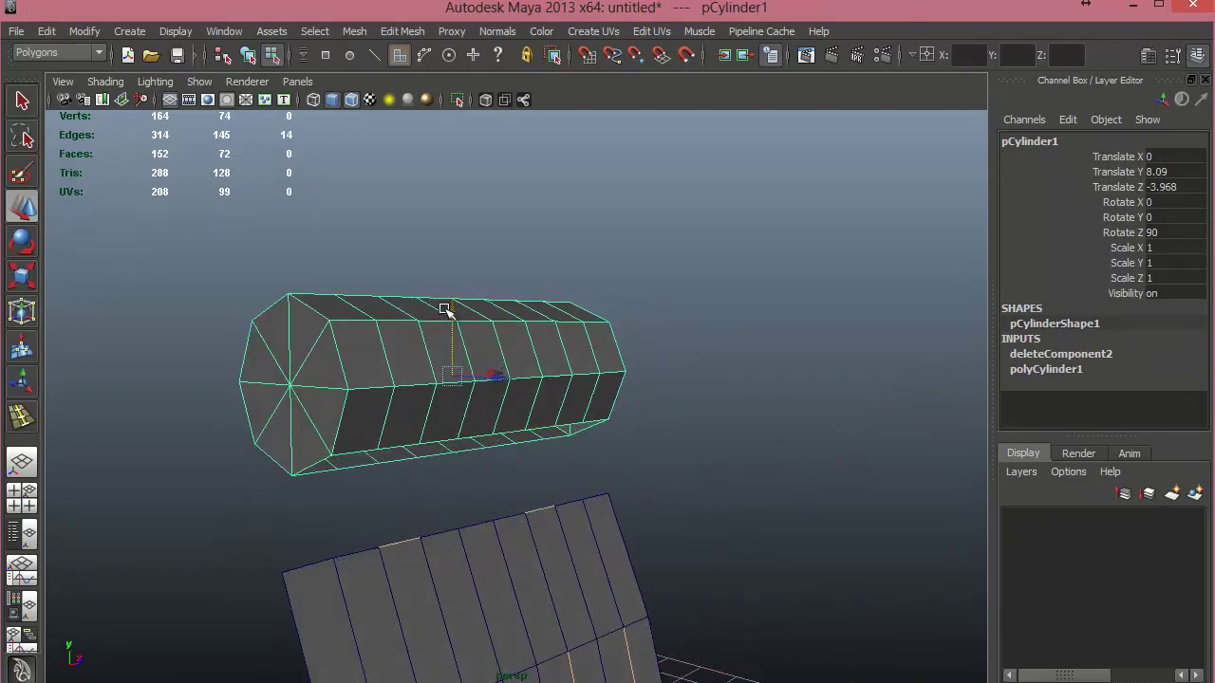
{"action": "left_click_drag", "start_coordinate": [444, 309], "coordinate": [835, 446]}
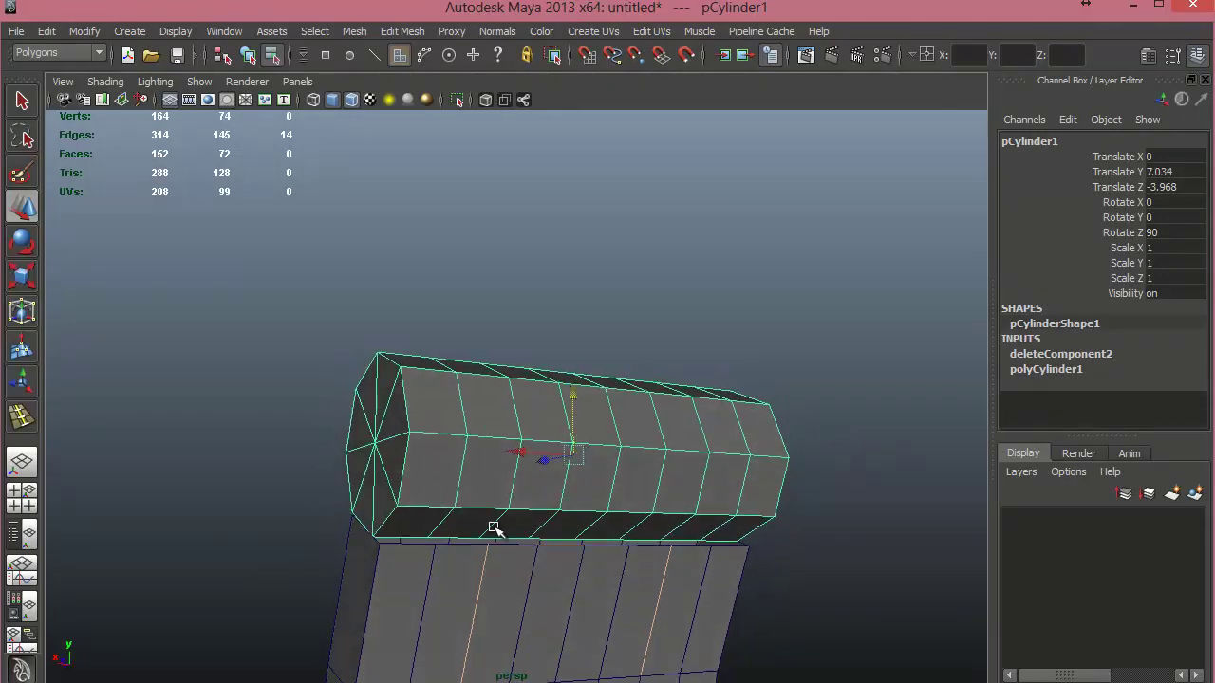
{"action": "left_click_drag", "start_coordinate": [493, 528], "coordinate": [619, 409], "text": "alt"}
{"action": "left_click_drag", "start_coordinate": [661, 507], "coordinate": [653, 487], "text": "alt"}
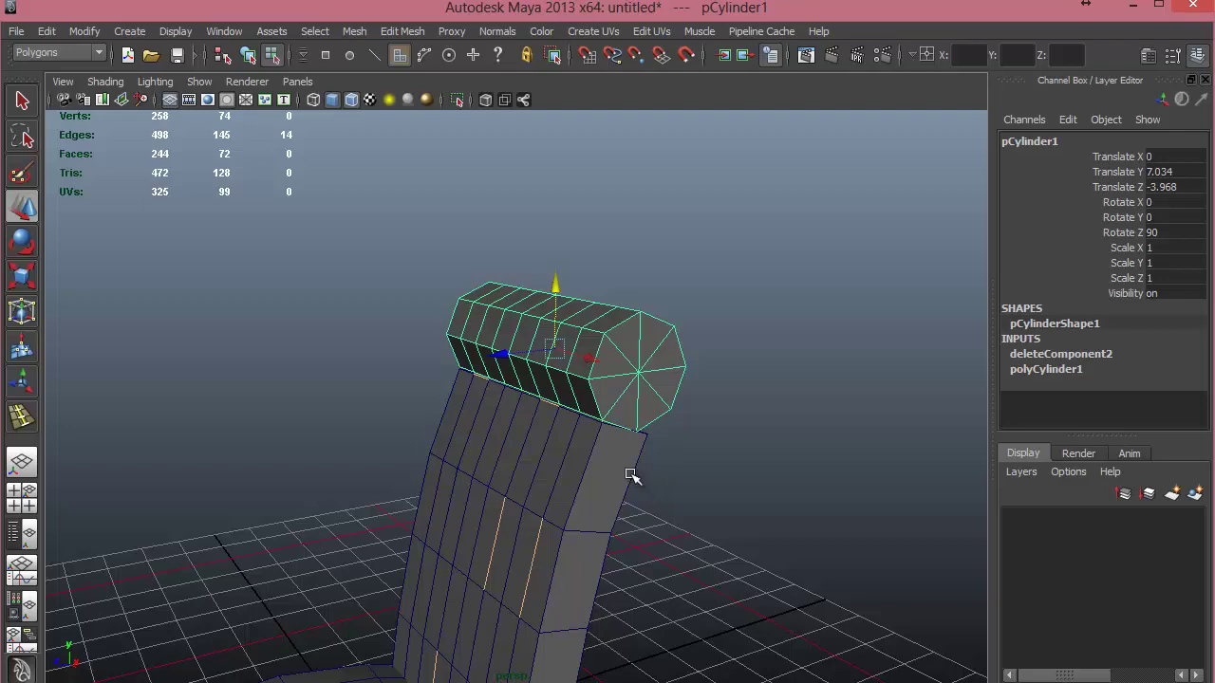
{"action": "left_click_drag", "start_coordinate": [601, 501], "coordinate": [594, 467], "text": "alt"}
{"action": "left_click", "coordinate": [1049, 620]}
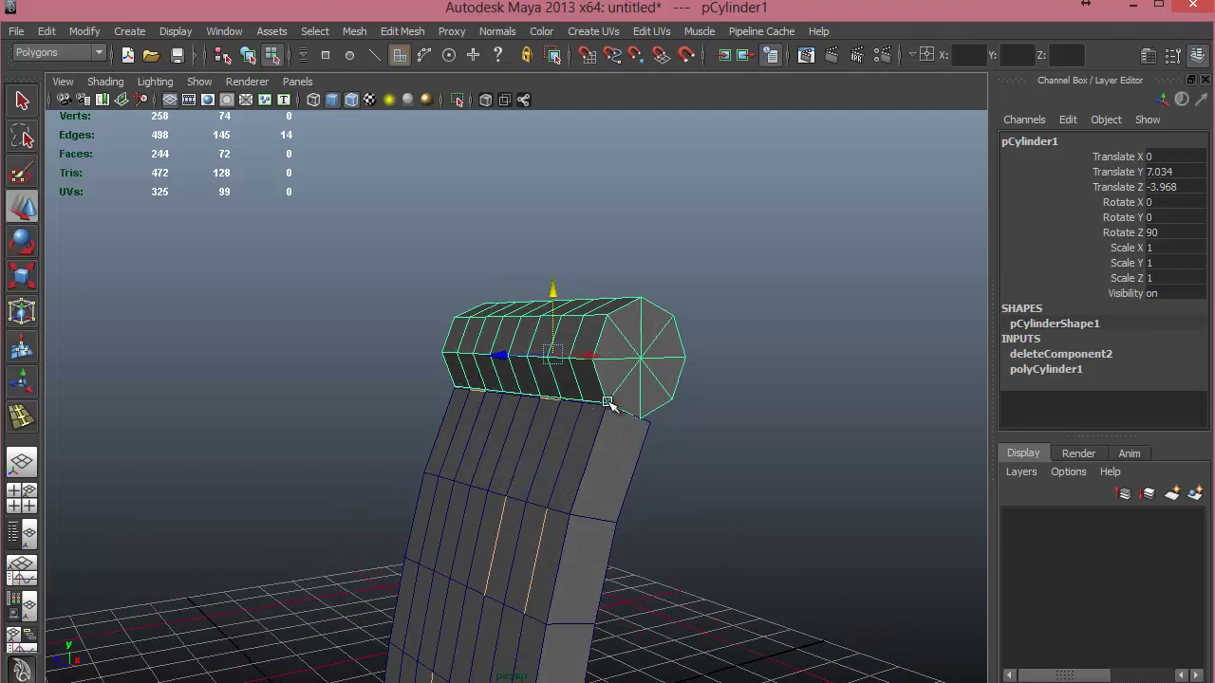
{"action": "left_click_drag", "start_coordinate": [632, 423], "coordinate": [577, 461], "text": "alt"}
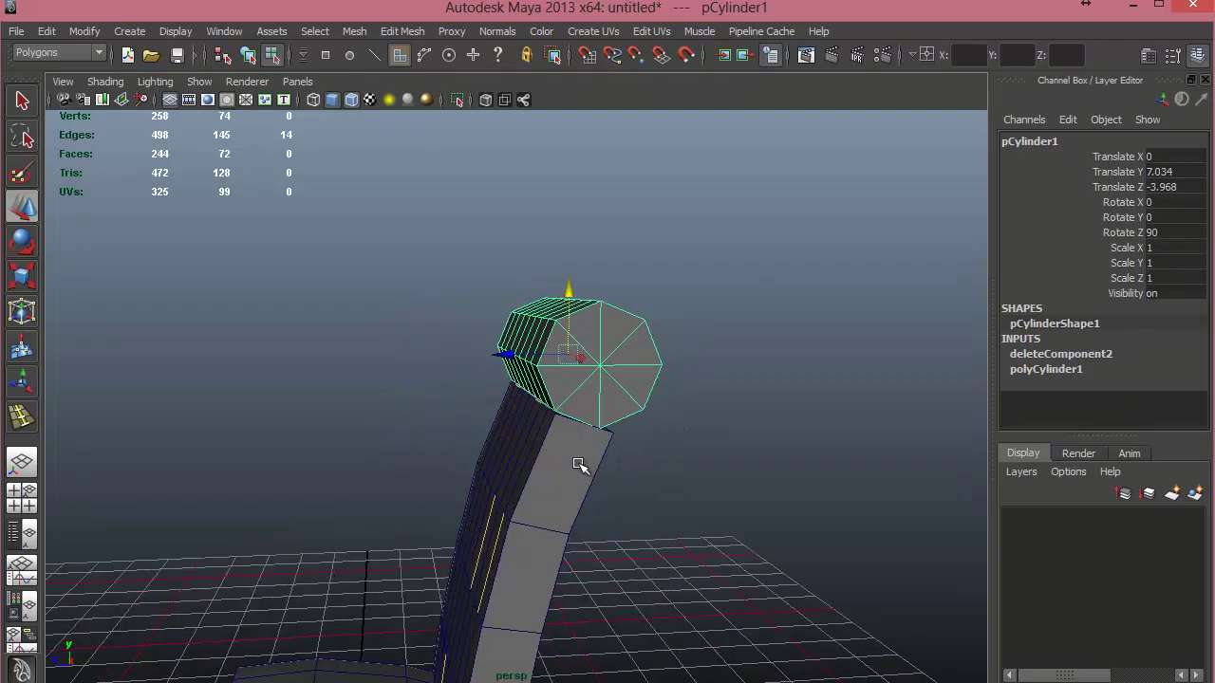
{"action": "middle_click_drag", "start_coordinate": [660, 503], "coordinate": [659, 405], "text": "alt"}
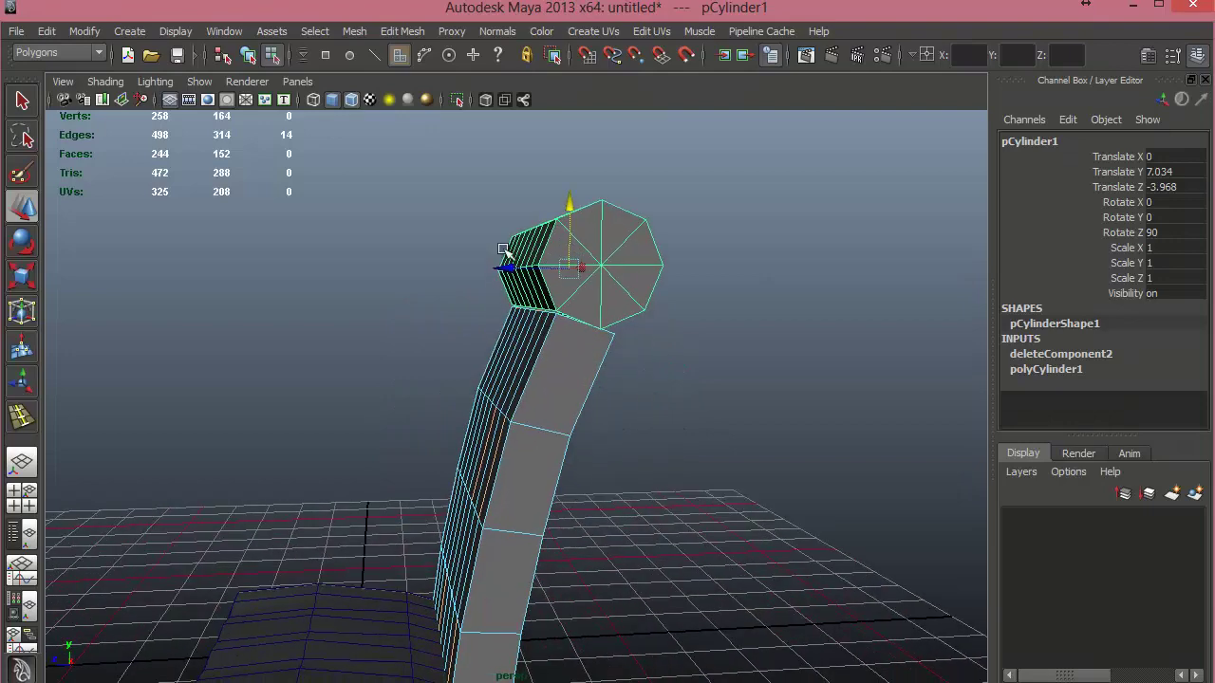
Combine the backrest and the headrest cylinder into one mesh, and select the combined mesh.
{"action": "left_click", "coordinate": [246, 53]}
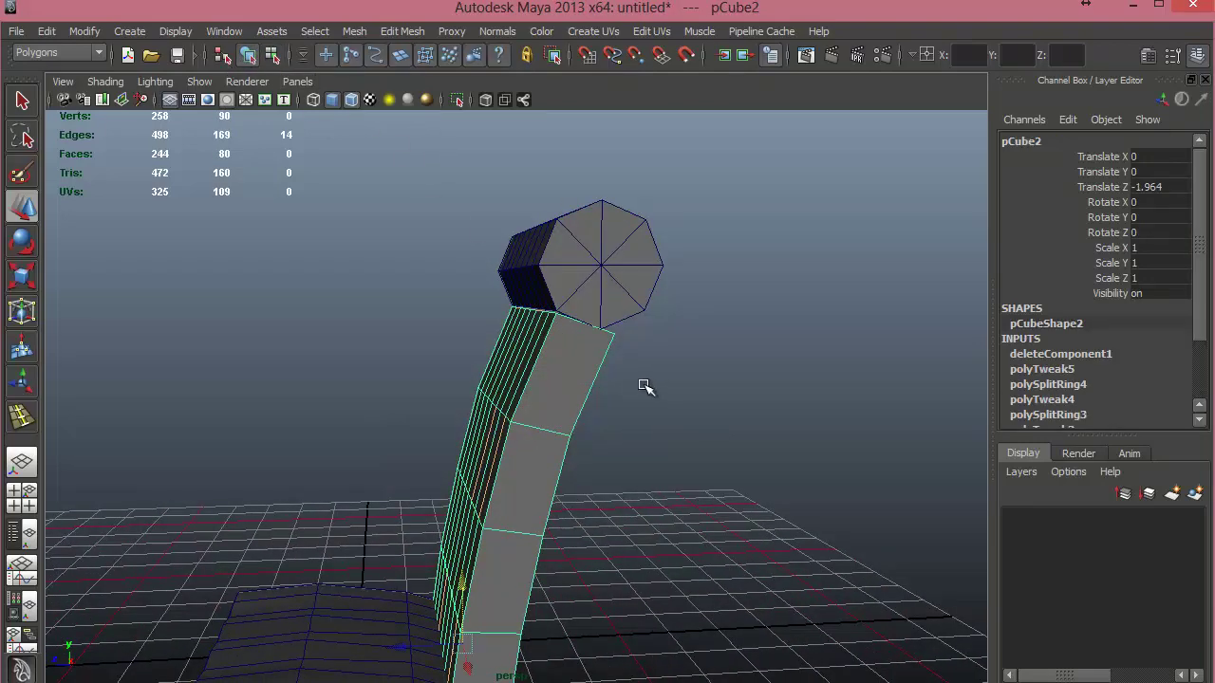
{"action": "left_click", "coordinate": [590, 286]}
{"action": "left_click_drag", "start_coordinate": [597, 409], "coordinate": [638, 391], "text": "alt"}
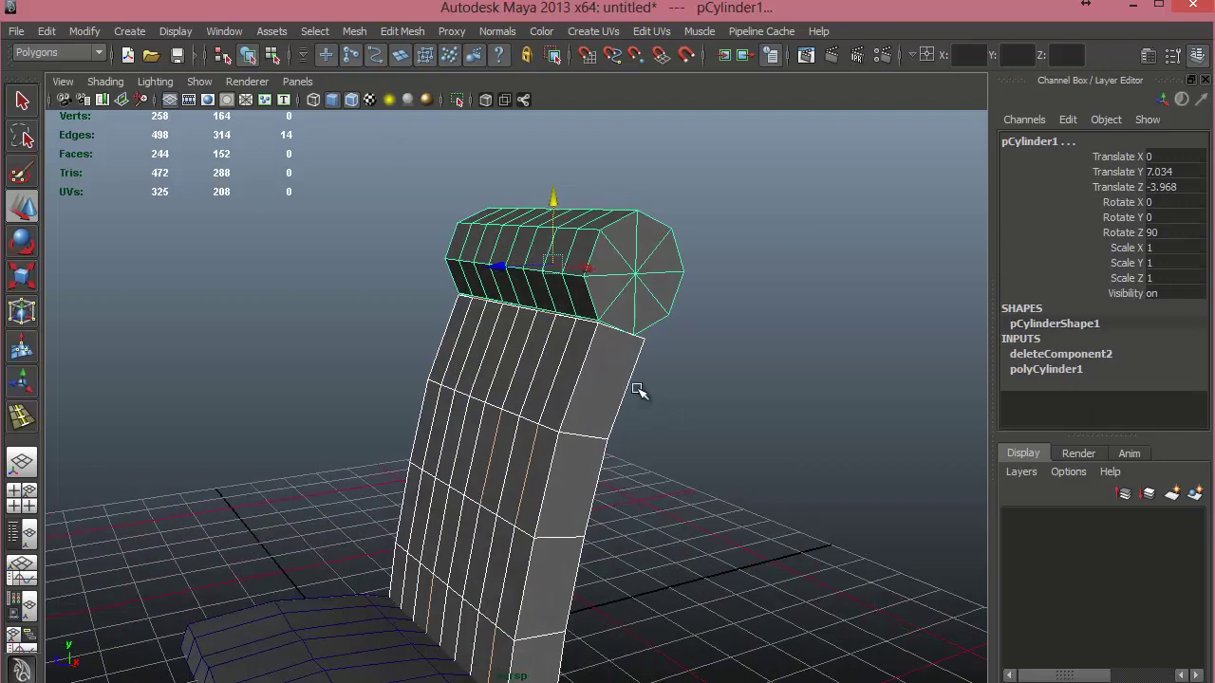
{"action": "left_click", "coordinate": [359, 29]}
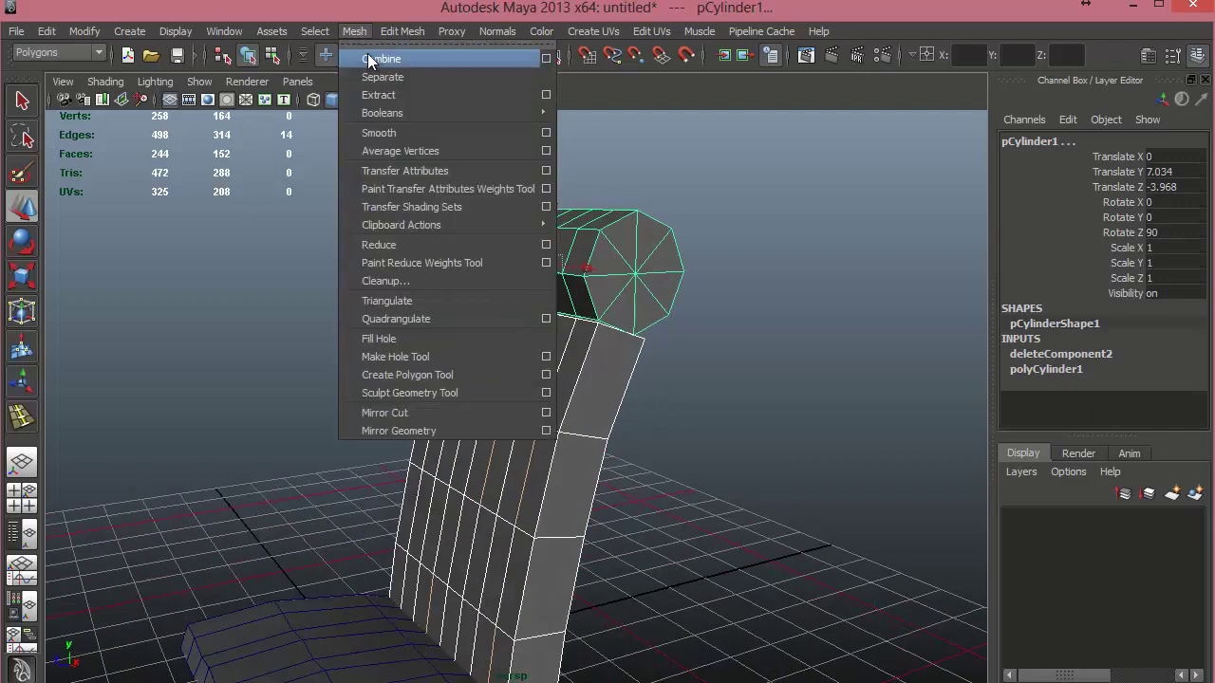
{"action": "left_click", "coordinate": [367, 57]}
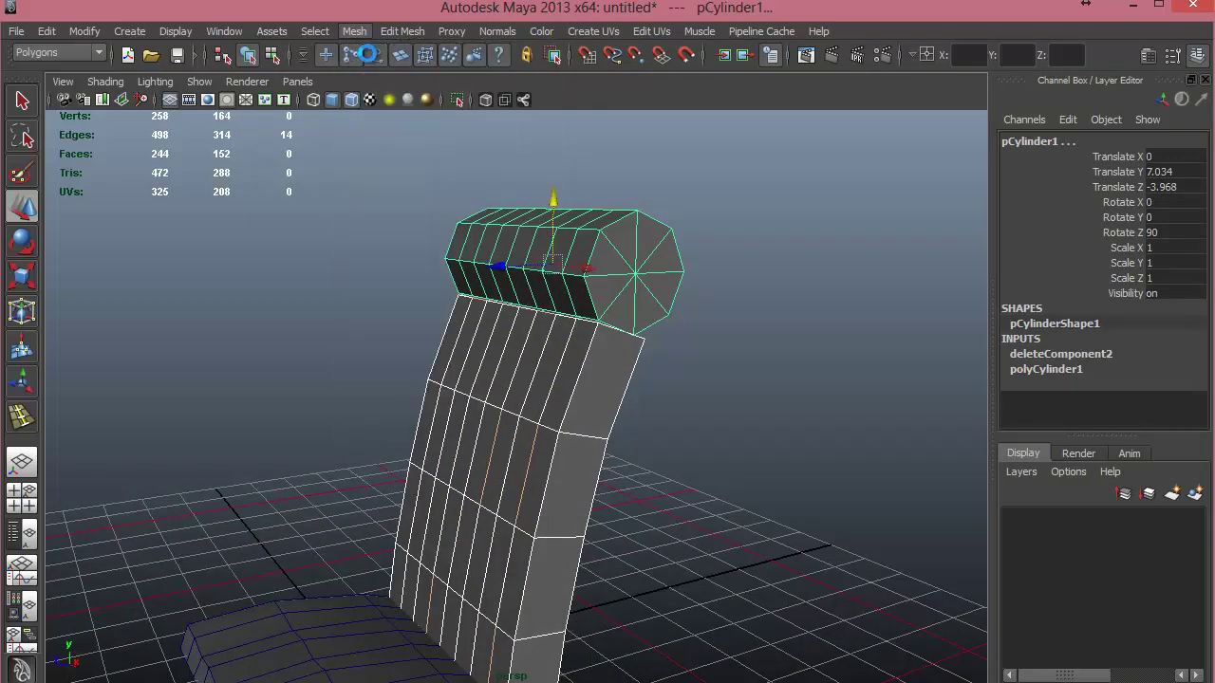
{"action": "left_click", "coordinate": [683, 383]}
{"action": "left_click", "coordinate": [596, 376]}
{"action": "left_click", "coordinate": [697, 387]}
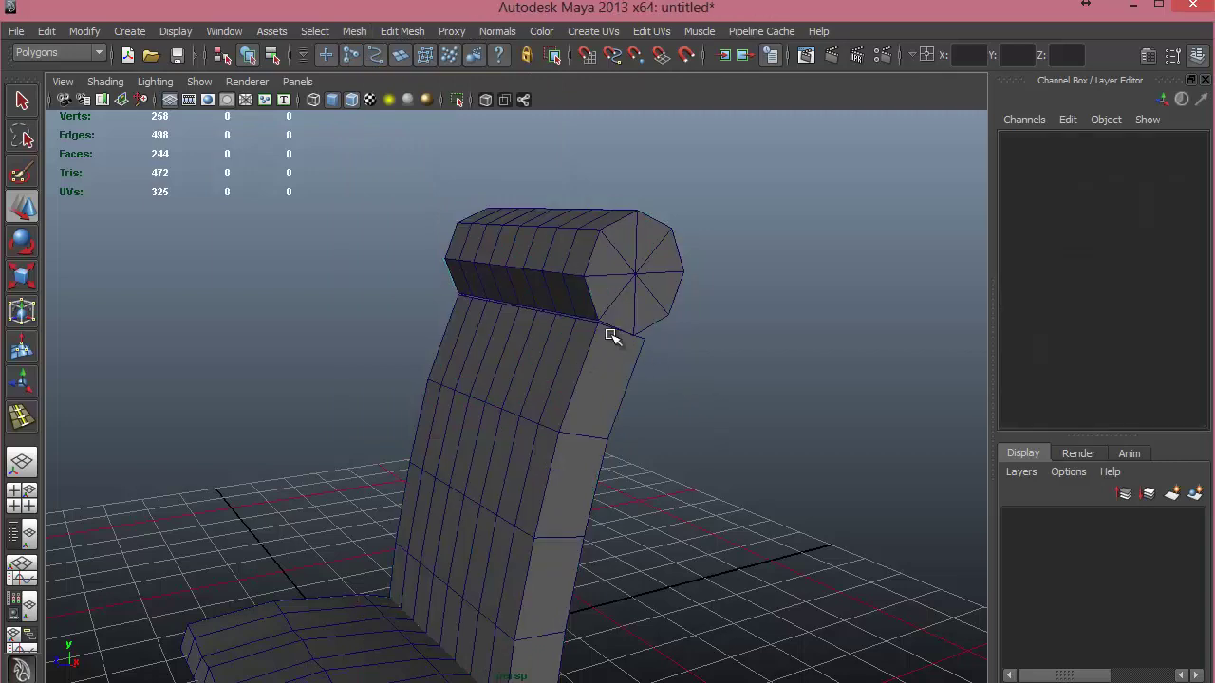
{"action": "left_click", "coordinate": [614, 337]}
{"action": "left_click", "coordinate": [695, 413]}
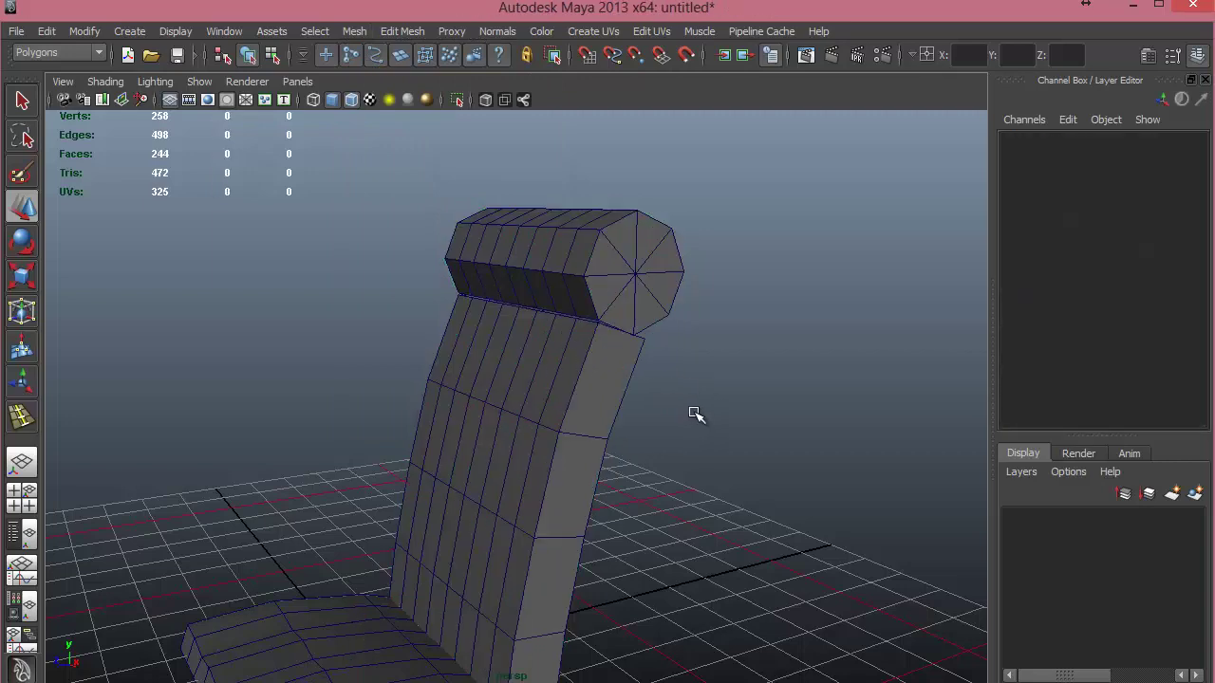
{"action": "left_click", "coordinate": [615, 289]}
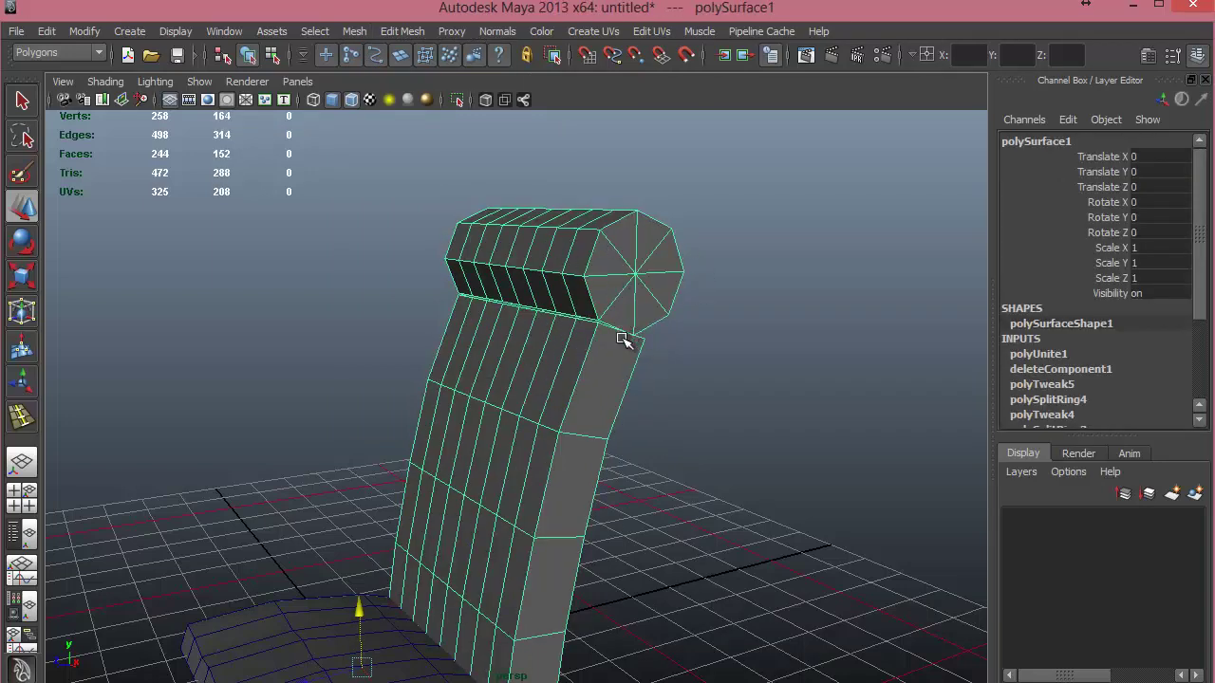
Use the Merge Vertex Tool to merge the first two headrest and backrest vertex pairs, starting at the corner of the front seam.
{"action": "left_click_drag", "start_coordinate": [668, 379], "coordinate": [517, 394], "text": "alt"}
{"action": "right_click_drag", "start_coordinate": [626, 400], "coordinate": [799, 435], "text": "alt"}
{"action": "left_click_drag", "start_coordinate": [706, 407], "coordinate": [531, 380], "text": "alt"}
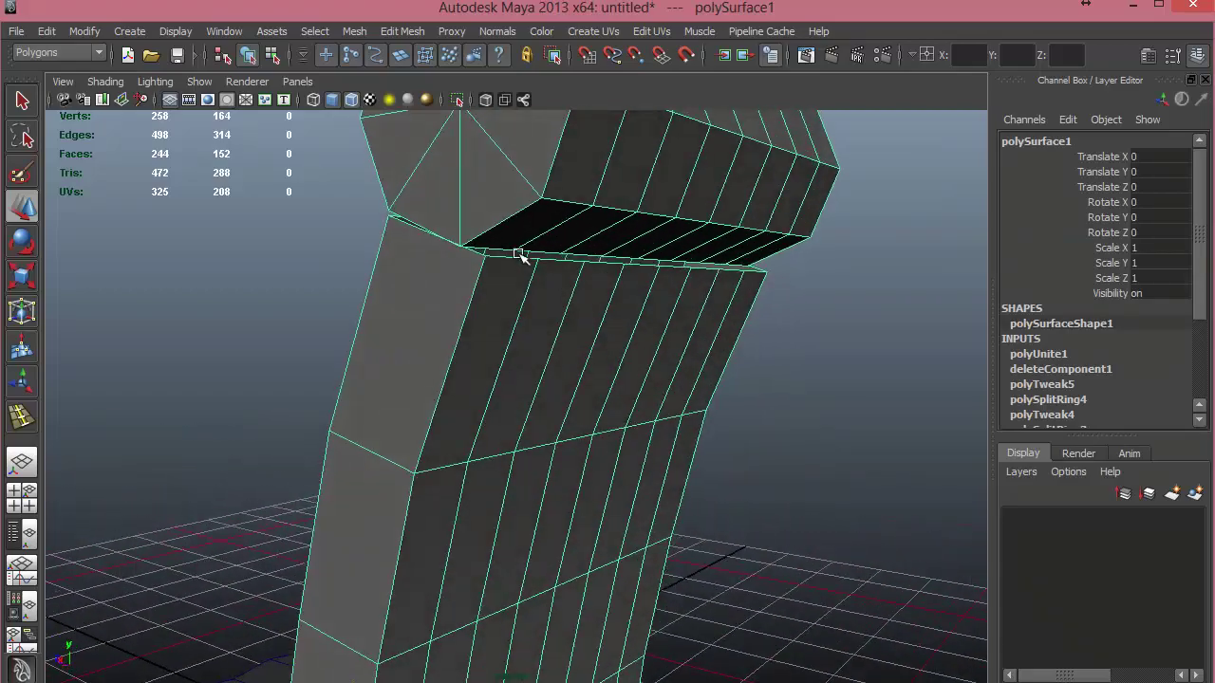
{"action": "left_click_drag", "start_coordinate": [498, 251], "coordinate": [556, 262], "text": "alt"}
{"action": "right_click_drag", "start_coordinate": [555, 262], "coordinate": [691, 261], "text": "alt"}
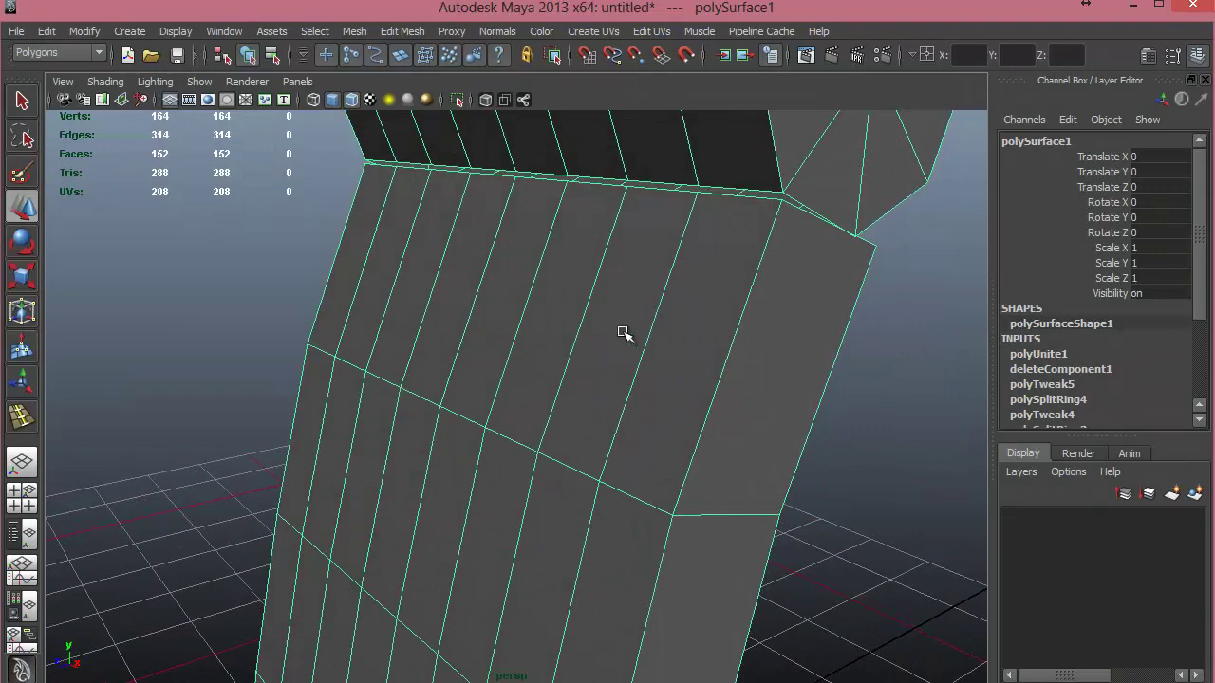
{"action": "left_click_drag", "start_coordinate": [624, 333], "coordinate": [515, 249], "text": "alt"}
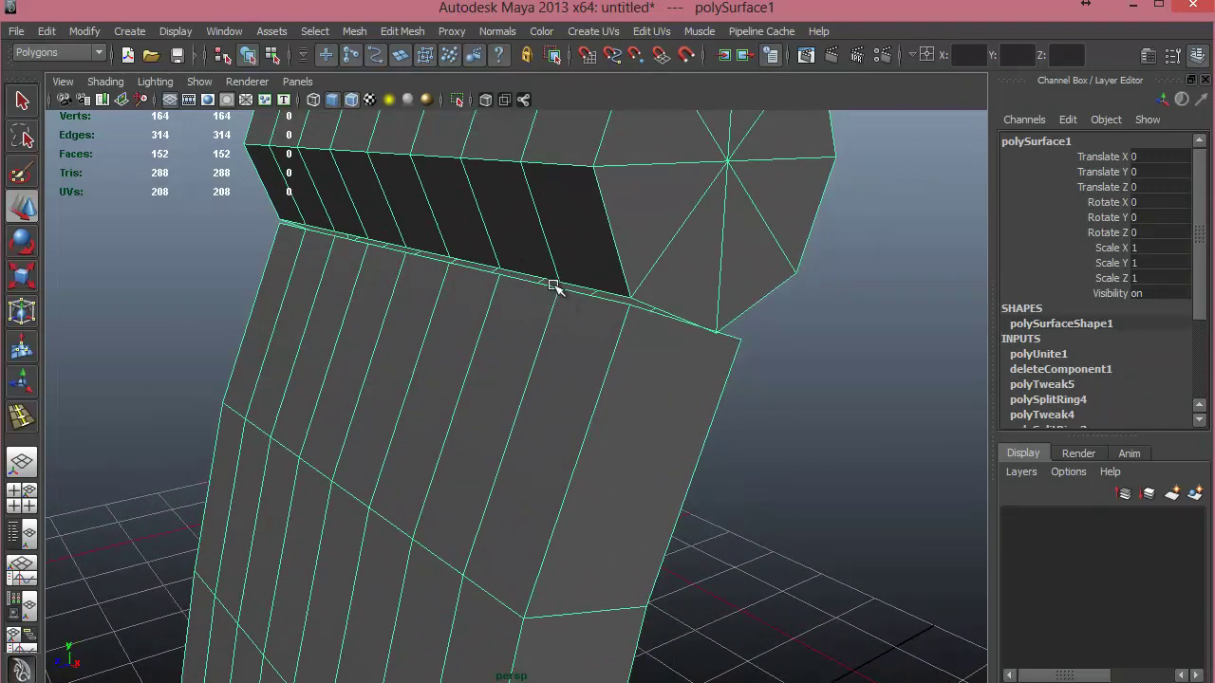
{"action": "right_click", "coordinate": [634, 234], "text": "shift"}
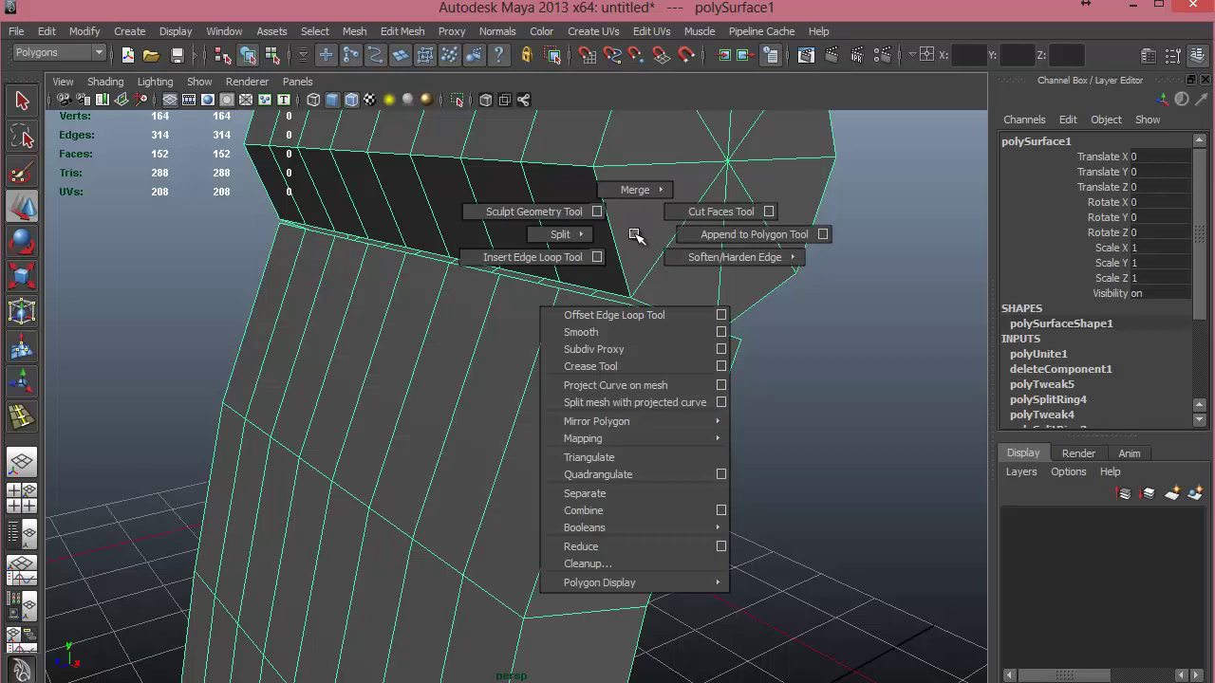
{"action": "mouse_move", "coordinate": [634, 234]}
{"action": "right_mouse_down", "text": "shift"}
{"action": "mouse_move", "coordinate": [636, 189]}
{"action": "mouse_move", "coordinate": [643, 245]}
{"action": "right_mouse_up", "text": "shift"}
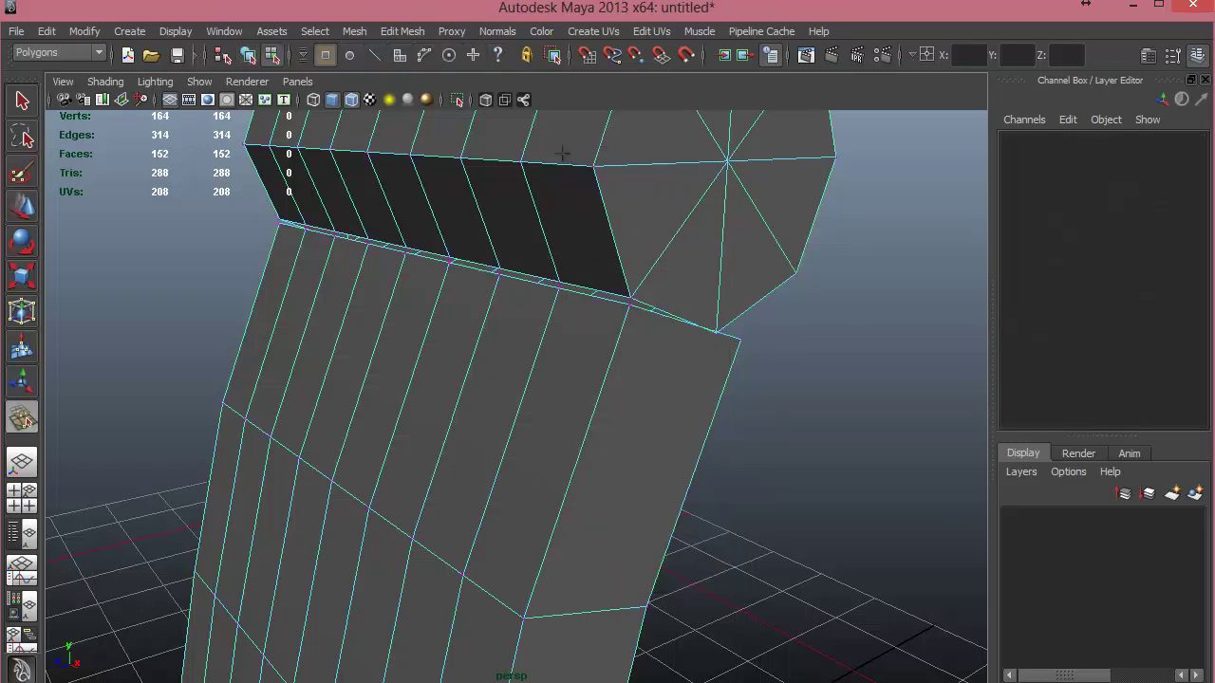
{"action": "left_click", "coordinate": [408, 31]}
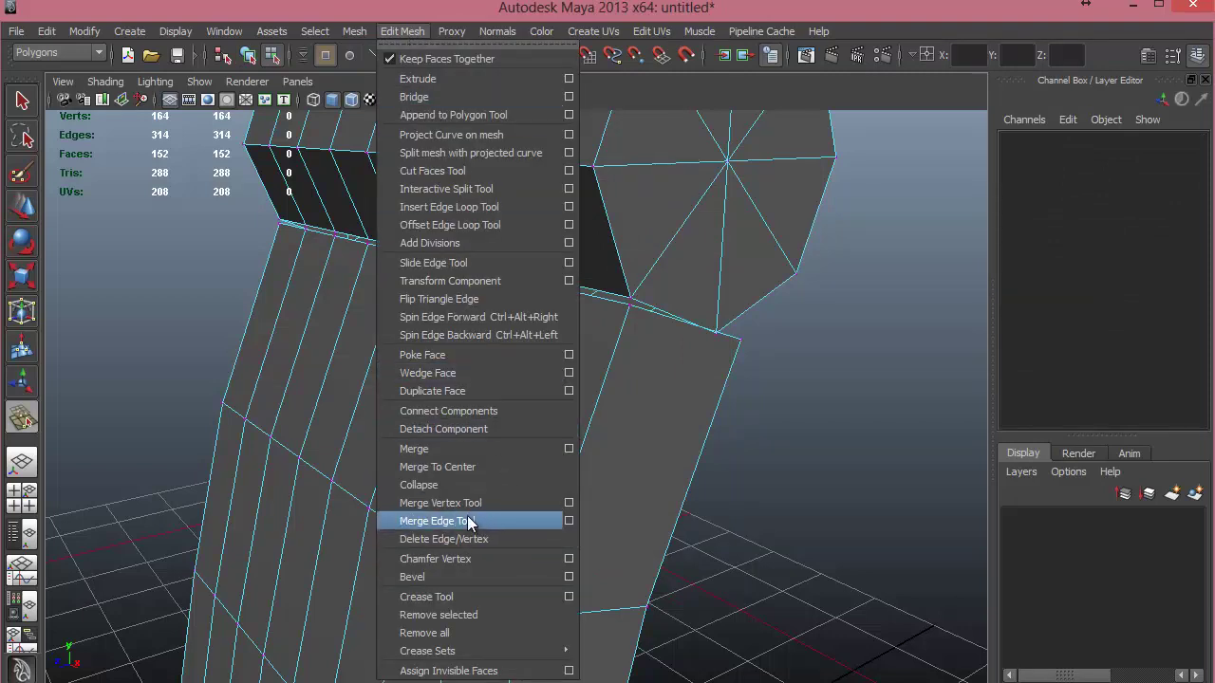
{"action": "left_click", "coordinate": [843, 362]}
{"action": "mouse_move", "coordinate": [777, 392]}
{"action": "left_mouse_down", "text": "alt"}
{"action": "mouse_move", "coordinate": [857, 399]}
{"action": "mouse_move", "coordinate": [792, 377]}
{"action": "left_mouse_up", "text": "alt"}
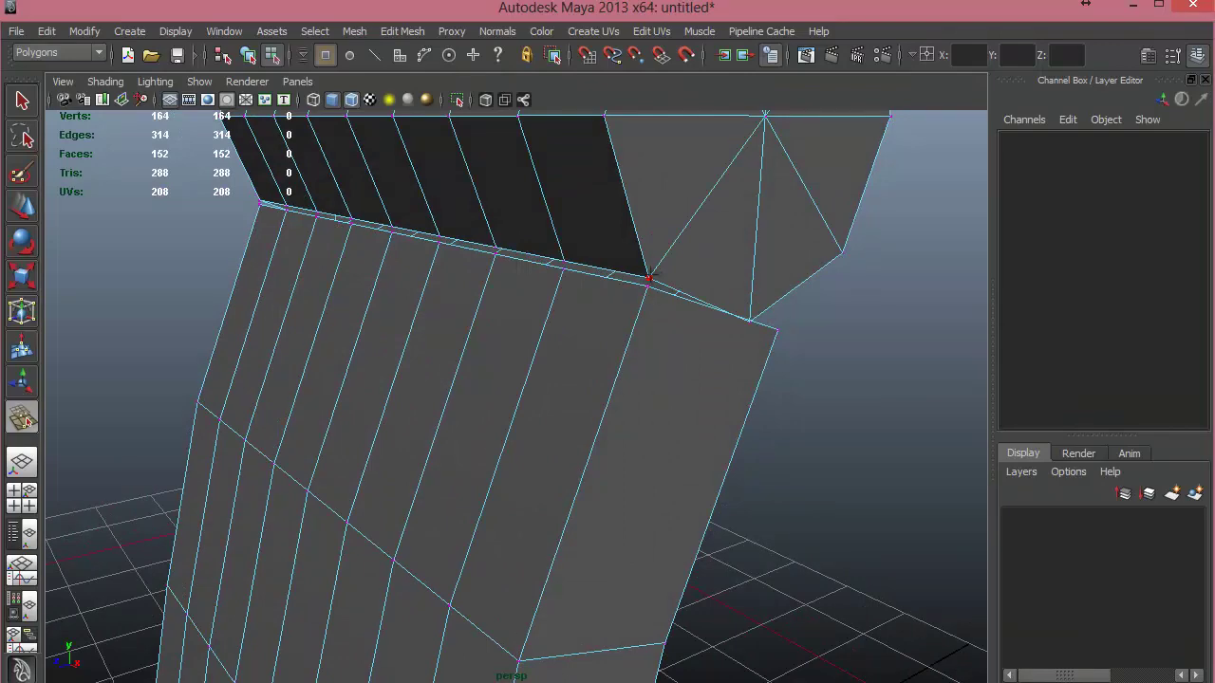
{"action": "left_click", "coordinate": [648, 281]}
{"action": "left_click_drag", "start_coordinate": [645, 294], "coordinate": [592, 443], "text": "alt"}
{"action": "left_click", "coordinate": [597, 449]}
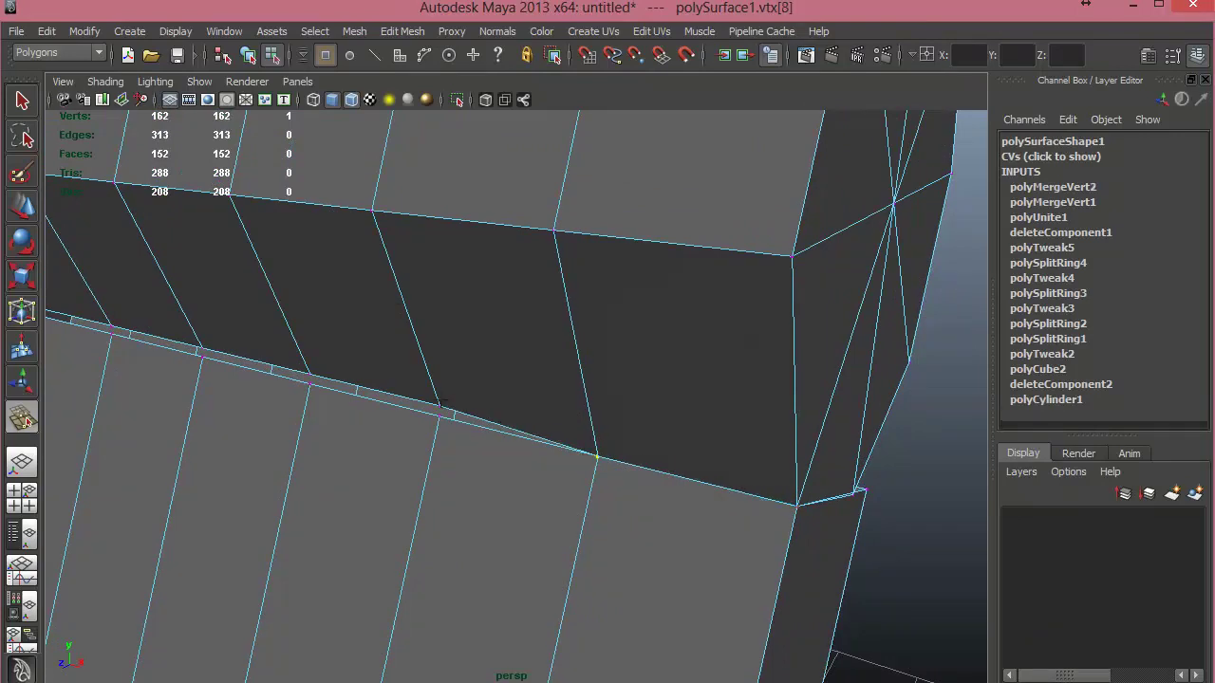
Merge the remaining headrest vertices into the matching backrest vertices along the front seam, up to the opposite corner.
{"action": "left_click", "coordinate": [438, 411]}
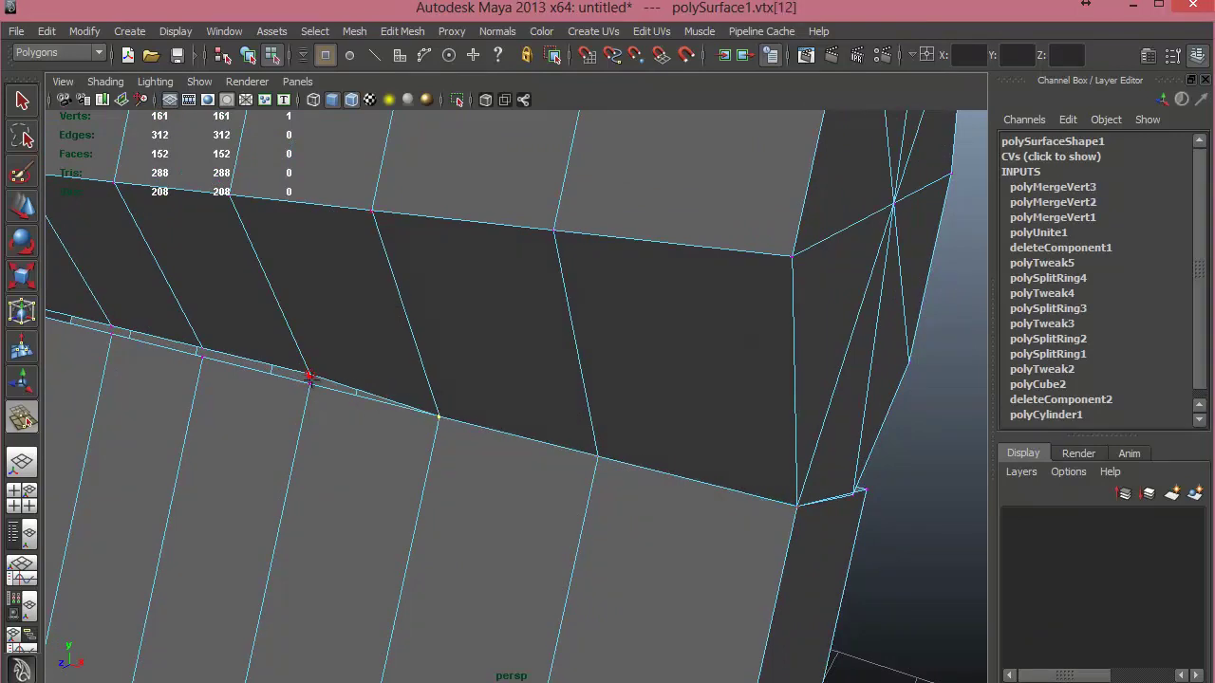
{"action": "left_click_drag", "start_coordinate": [309, 377], "coordinate": [308, 386]}
{"action": "left_click_drag", "start_coordinate": [200, 349], "coordinate": [202, 358]}
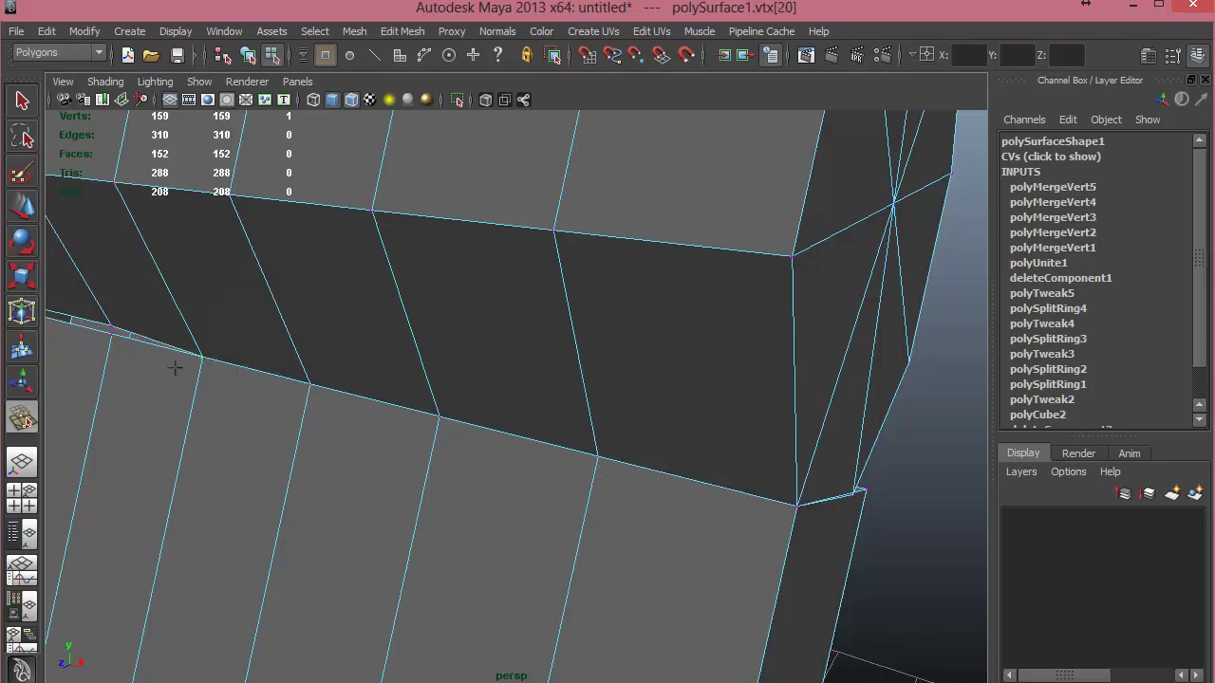
{"action": "left_click_drag", "start_coordinate": [111, 327], "coordinate": [112, 344]}
{"action": "left_click_drag", "start_coordinate": [112, 344], "coordinate": [172, 352], "text": "alt"}
{"action": "middle_click_drag", "start_coordinate": [196, 354], "coordinate": [940, 364], "text": "alt"}
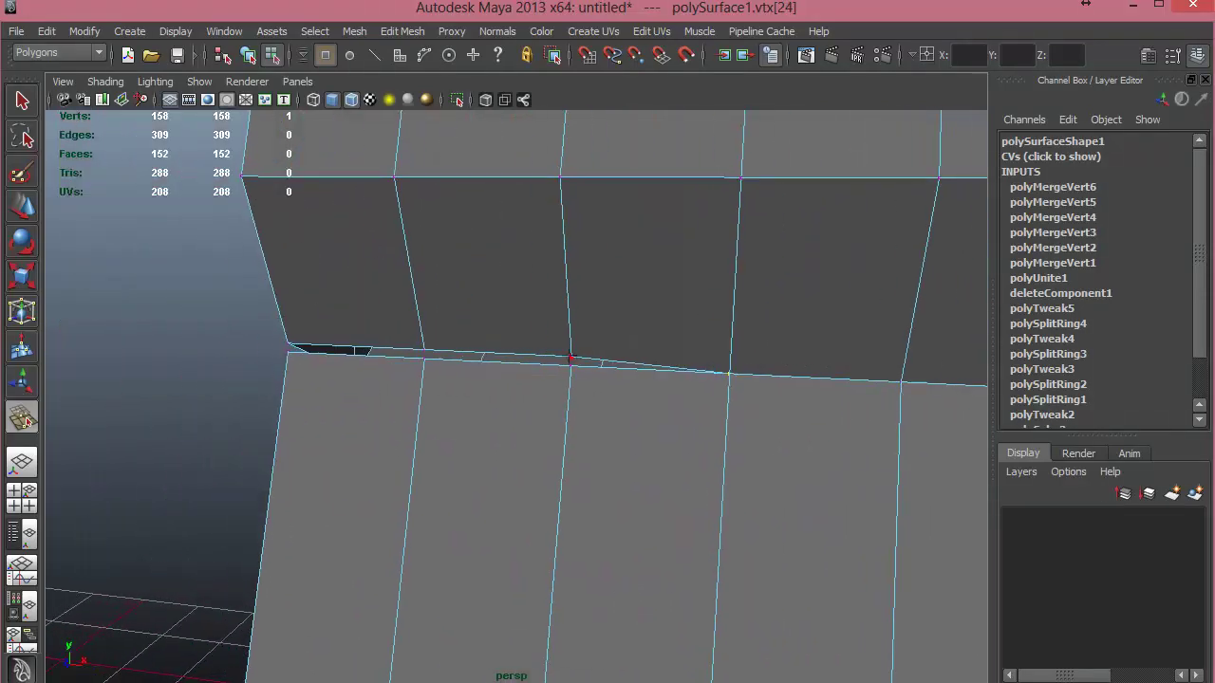
{"action": "left_click_drag", "start_coordinate": [570, 359], "coordinate": [569, 366]}
{"action": "left_click_drag", "start_coordinate": [423, 354], "coordinate": [295, 368]}
Merge the headrest vertices into the matching backrest vertices along the rear seam, from its first corner to about the middle.
{"action": "left_click_drag", "start_coordinate": [295, 369], "coordinate": [383, 396], "text": "alt"}
{"action": "left_click_drag", "start_coordinate": [462, 450], "coordinate": [589, 473], "text": "alt"}
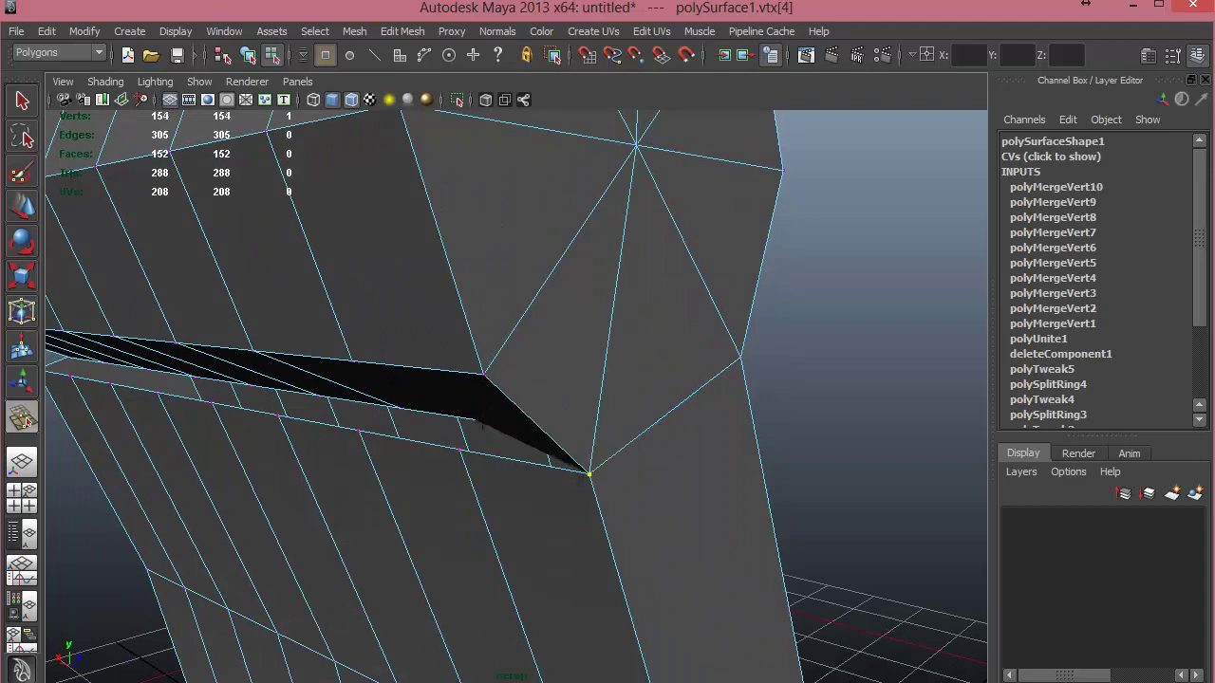
{"action": "left_click_drag", "start_coordinate": [482, 425], "coordinate": [508, 402], "text": "alt"}
{"action": "left_click_drag", "start_coordinate": [521, 442], "coordinate": [662, 460], "text": "alt"}
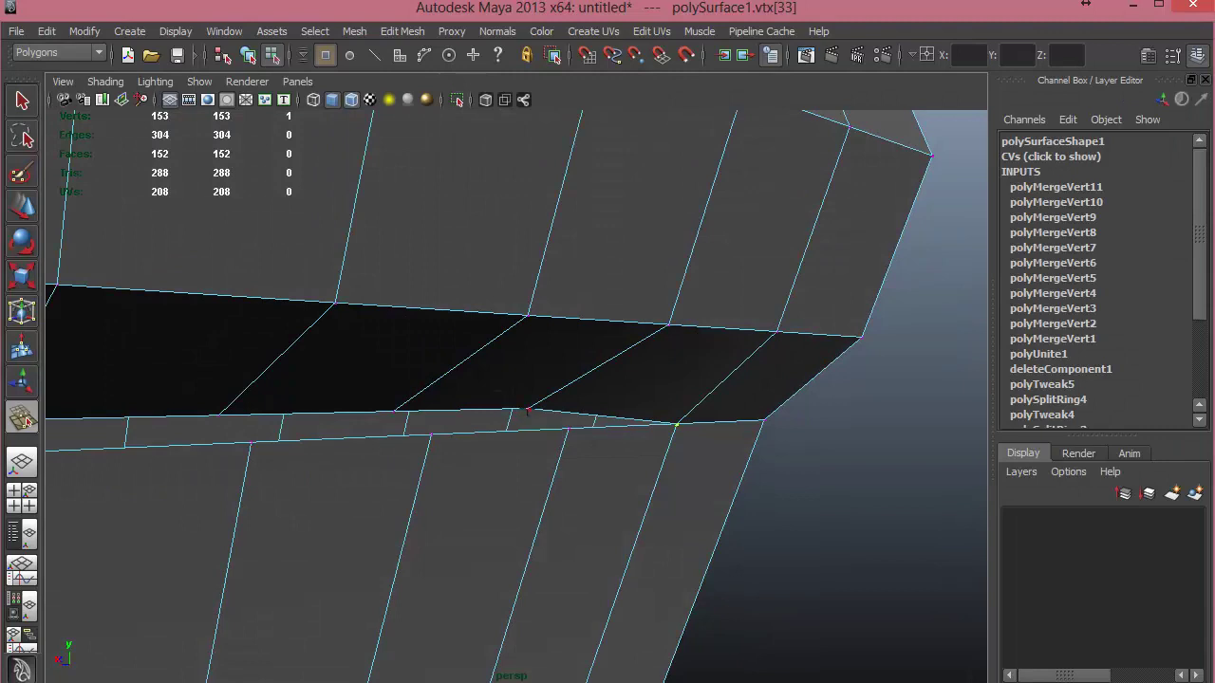
{"action": "left_click_drag", "start_coordinate": [567, 428], "coordinate": [568, 429]}
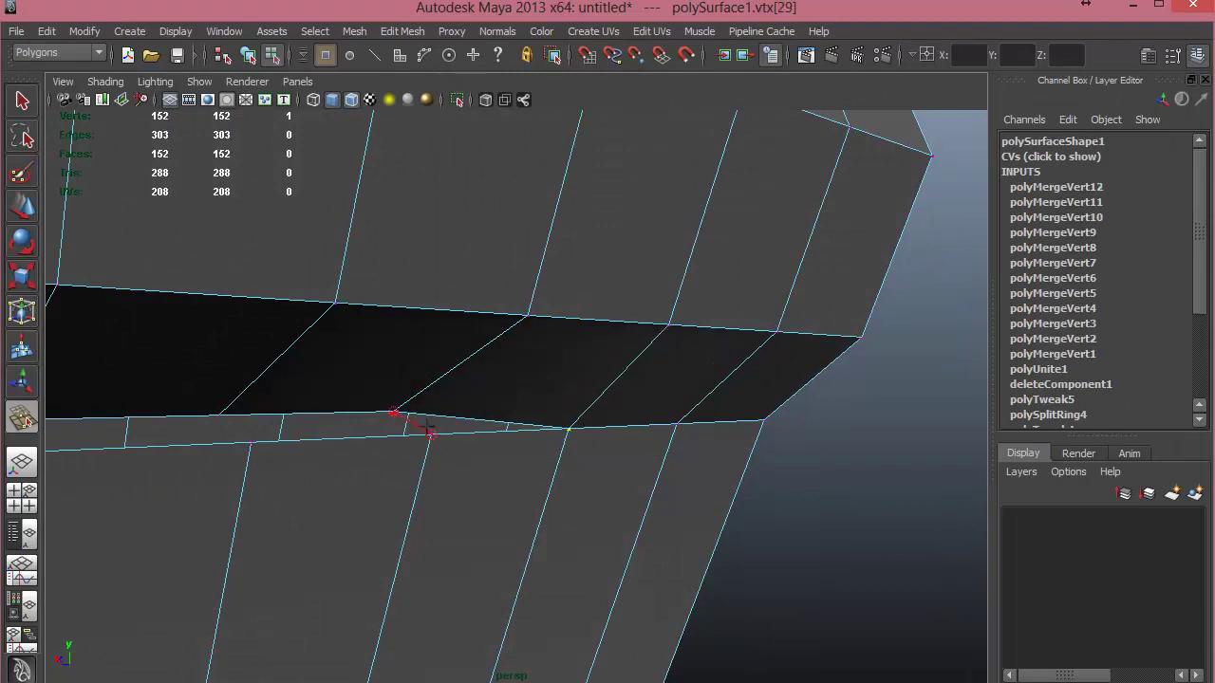
{"action": "left_click_drag", "start_coordinate": [429, 432], "coordinate": [432, 435]}
{"action": "left_click_drag", "start_coordinate": [241, 432], "coordinate": [437, 453]}
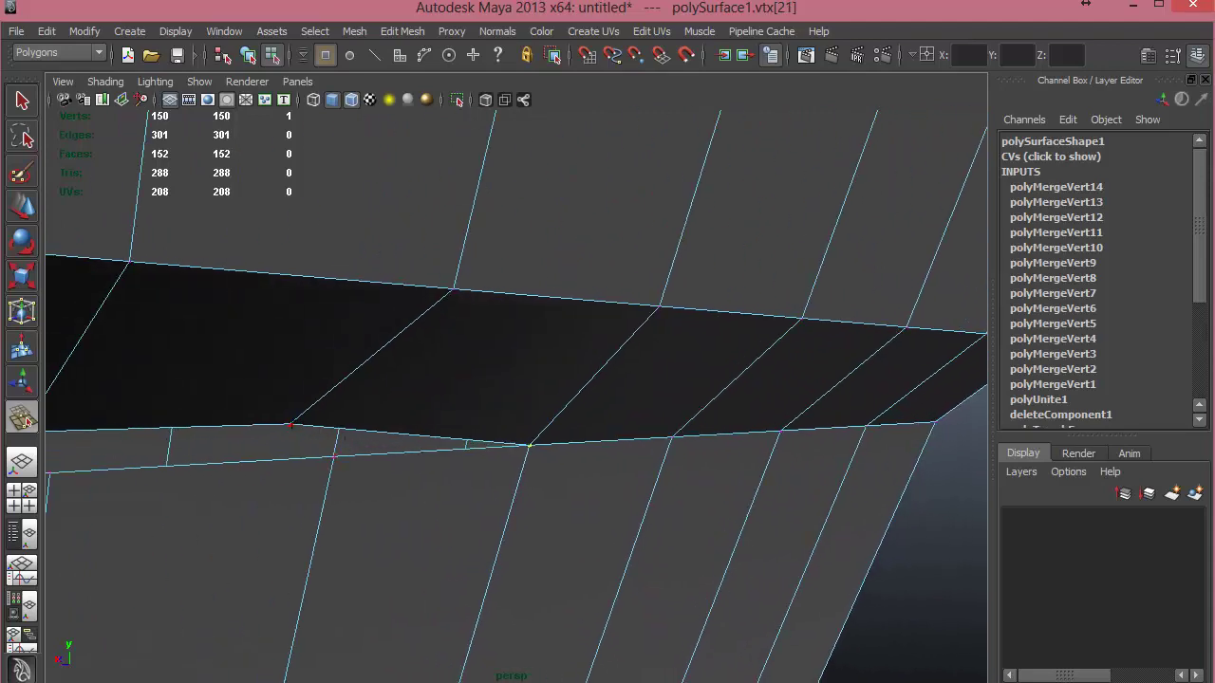
Merge the remaining rear-seam headrest vertices into the backrest vertices, up to the opposite corner.
{"action": "left_click_drag", "start_coordinate": [332, 454], "coordinate": [334, 457]}
{"action": "middle_click_drag", "start_coordinate": [334, 462], "coordinate": [626, 499], "text": "alt"}
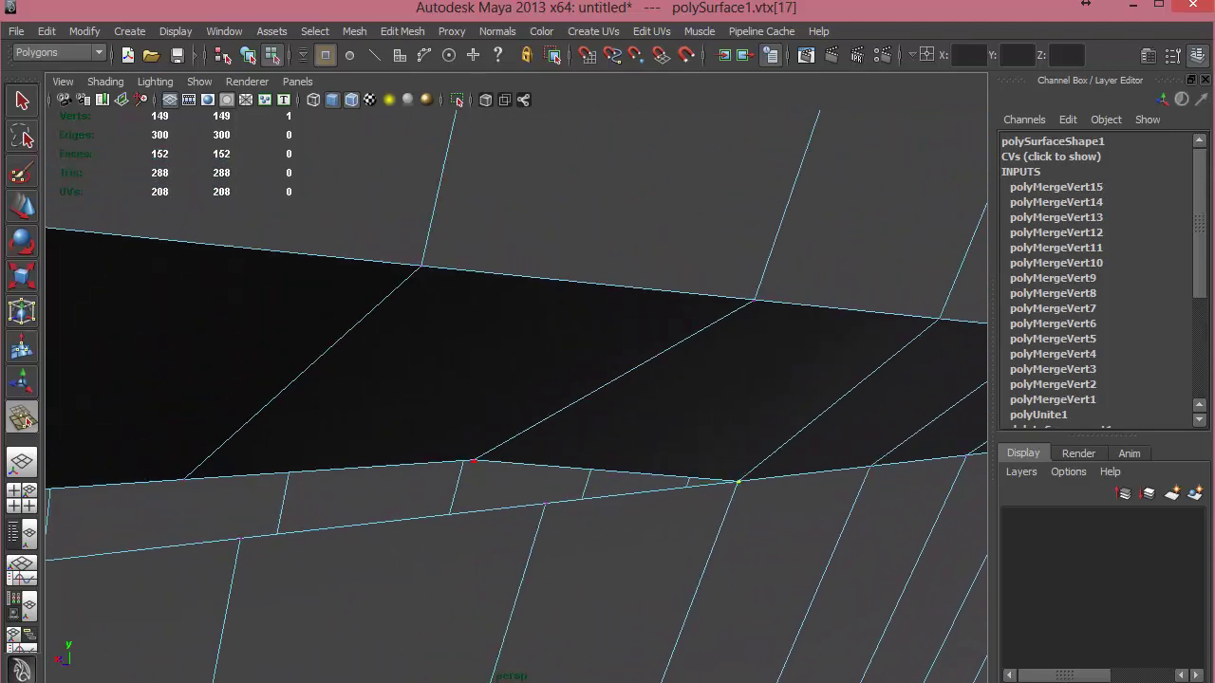
{"action": "left_click_drag", "start_coordinate": [524, 488], "coordinate": [546, 504]}
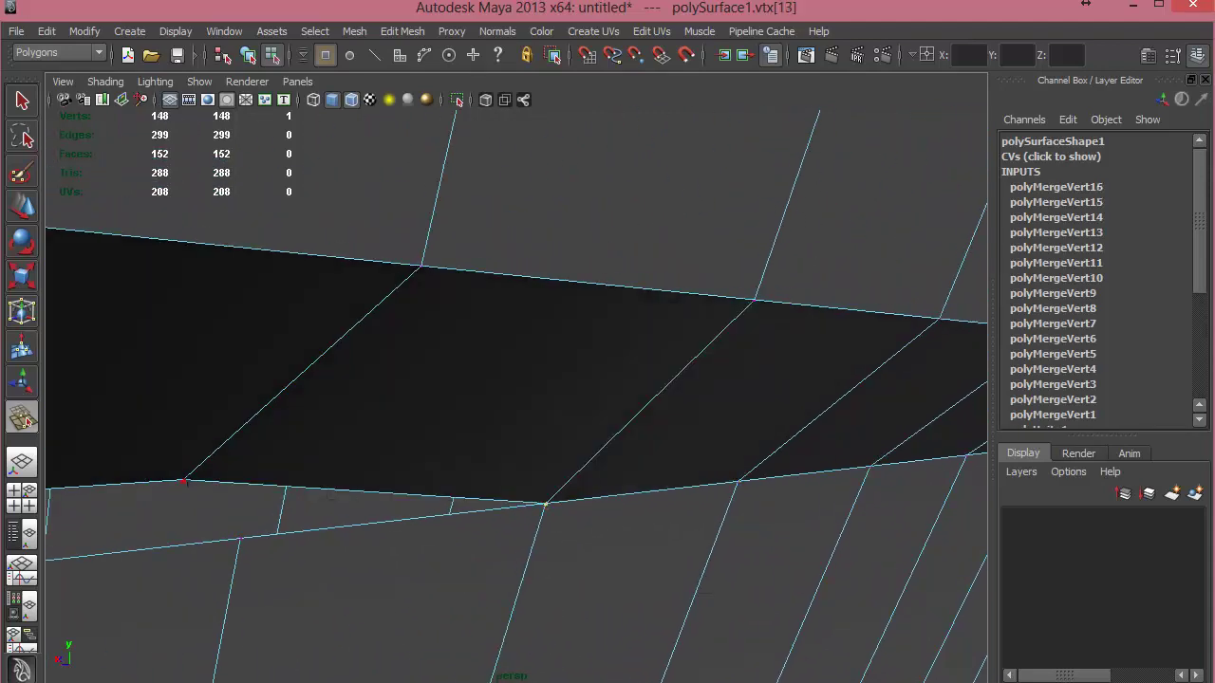
{"action": "left_click_drag", "start_coordinate": [239, 519], "coordinate": [243, 538]}
{"action": "scroll", "coordinate": [274, 504], "scroll_direction": "down", "scroll_amount": 4}
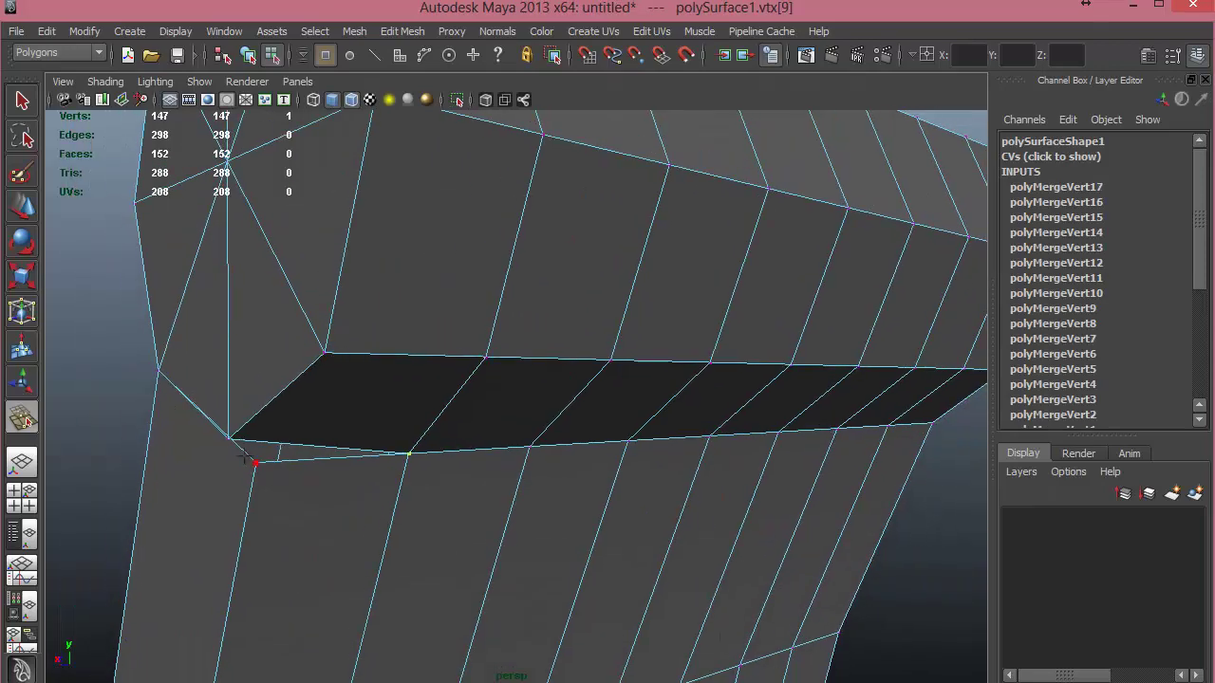
{"action": "left_click_drag", "start_coordinate": [255, 462], "coordinate": [256, 463]}
{"action": "scroll", "coordinate": [334, 478], "scroll_direction": "down", "scroll_amount": 1}
{"action": "left_click_drag", "start_coordinate": [333, 478], "coordinate": [617, 494], "text": "alt"}
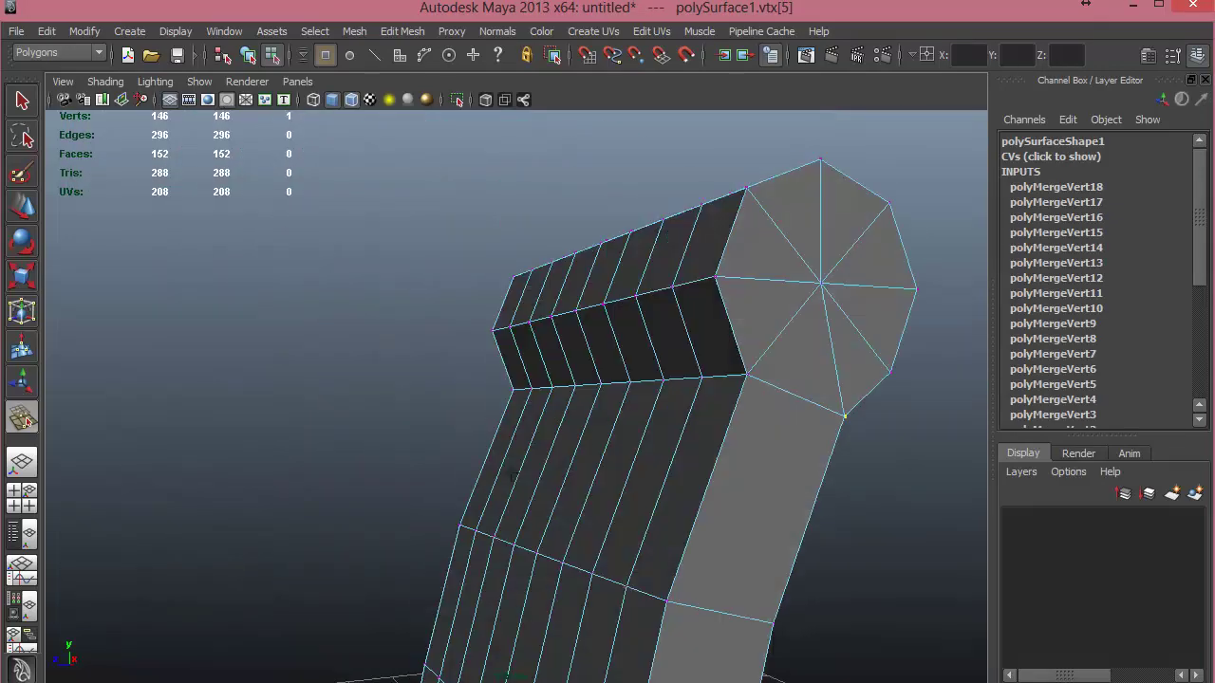
Leave the Merge Vertex Tool for the Move tool and select the joined backrest as a whole object.
{"action": "scroll", "coordinate": [617, 494], "scroll_direction": "down", "scroll_amount": 3}
{"action": "middle_click_drag", "start_coordinate": [612, 490], "coordinate": [482, 385], "text": "alt"}
{"action": "left_click_drag", "start_coordinate": [482, 384], "coordinate": [296, 455], "text": "alt"}
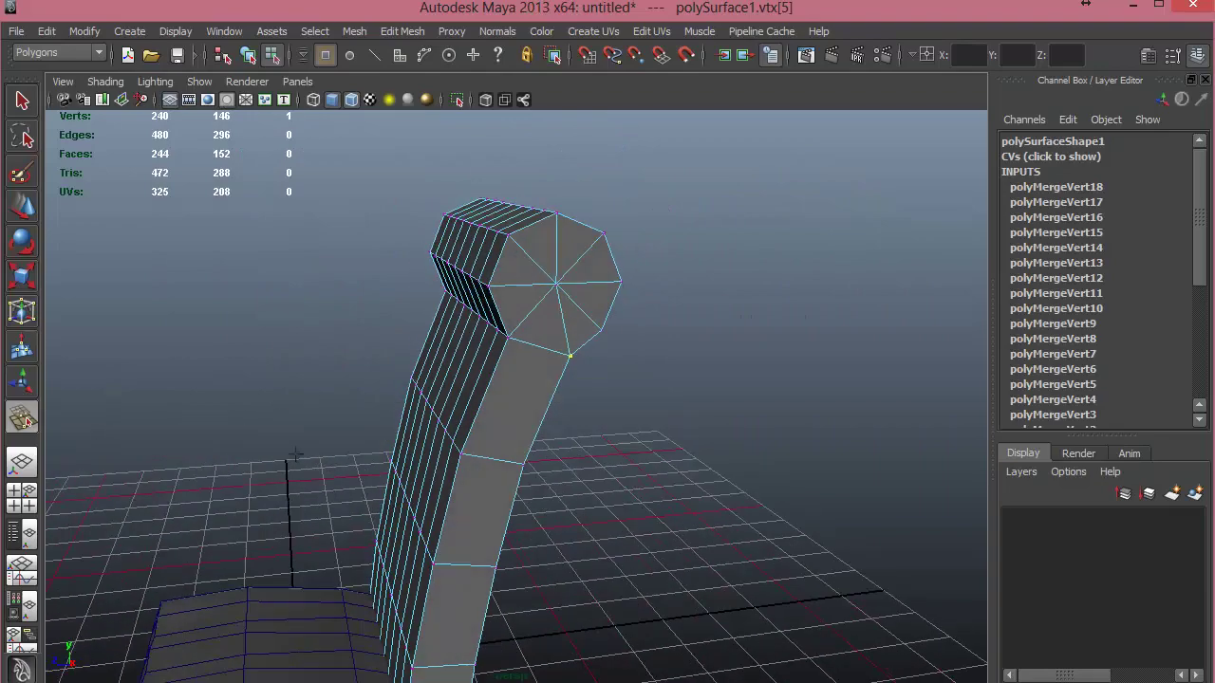
{"action": "left_click", "coordinate": [29, 211]}
{"action": "left_click_drag", "start_coordinate": [420, 483], "coordinate": [542, 483], "text": "alt"}
{"action": "right_click", "coordinate": [542, 357]}
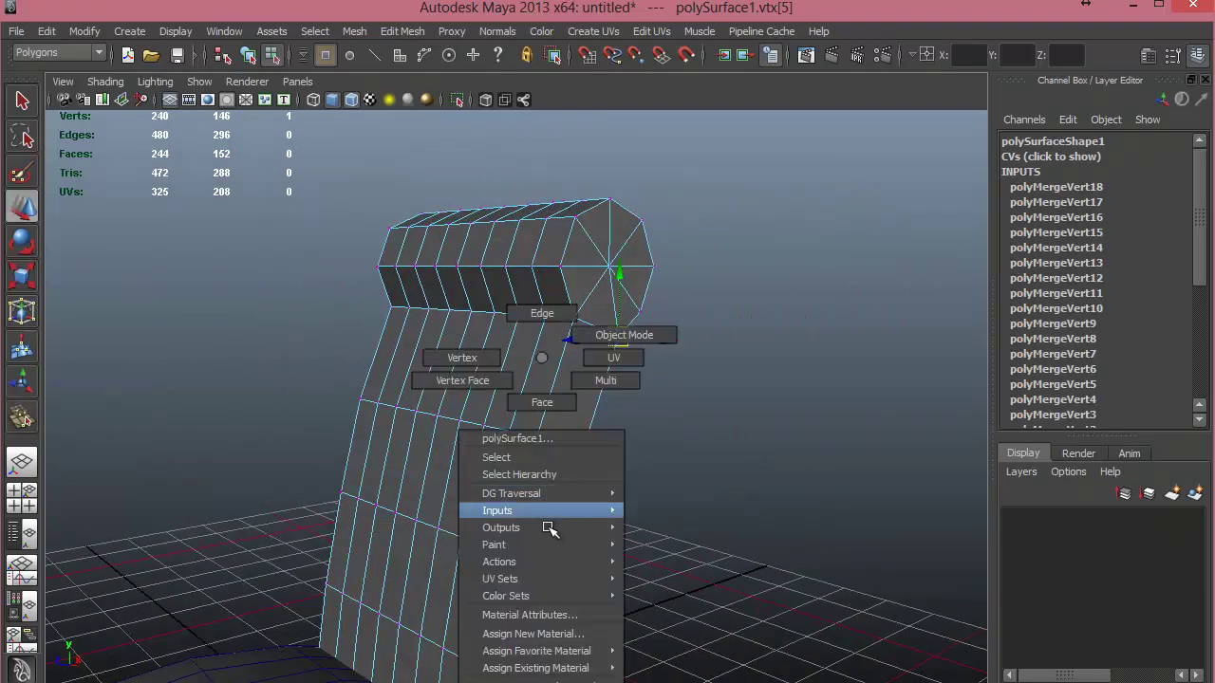
{"action": "left_click", "coordinate": [542, 460]}
{"action": "left_click_drag", "start_coordinate": [617, 477], "coordinate": [621, 521], "text": "alt"}
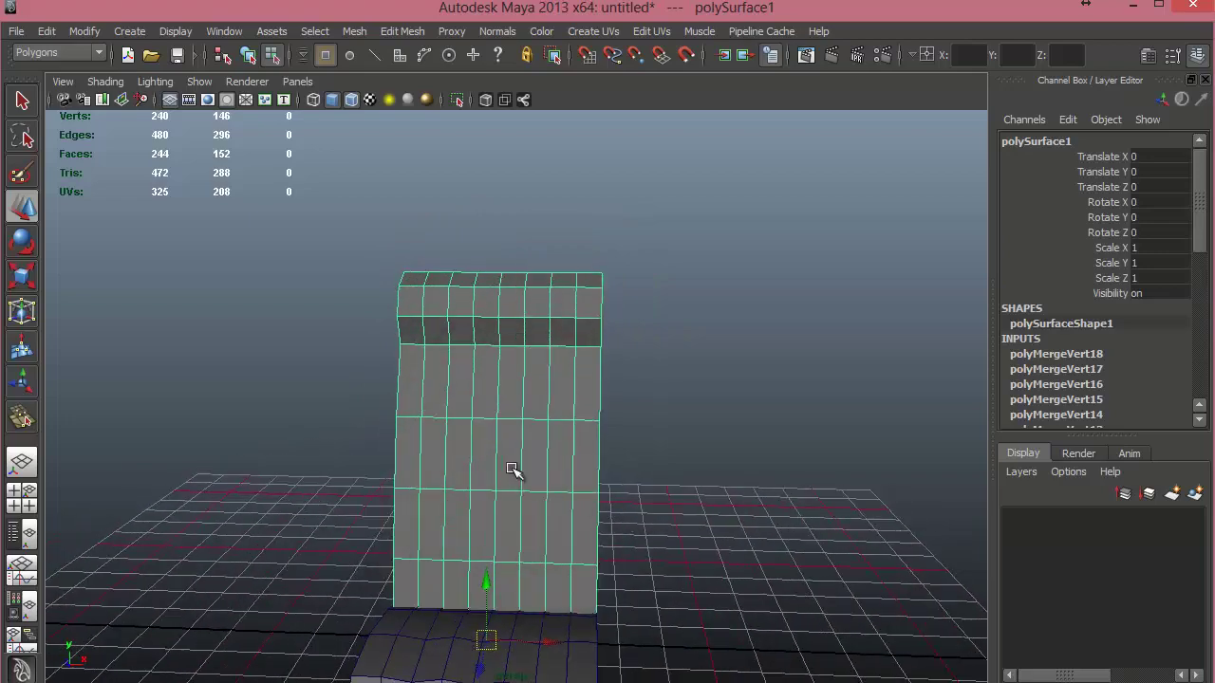
In edge mode, select three alternate crosswise edges on the headrest's upper front band.
{"action": "right_click_drag", "start_coordinate": [470, 317], "coordinate": [509, 318], "text": "alt"}
{"action": "middle_click_drag", "start_coordinate": [509, 318], "coordinate": [493, 415], "text": "alt"}
{"action": "right_click_drag", "start_coordinate": [494, 415], "coordinate": [530, 399], "text": "alt"}
{"action": "right_click_drag", "start_coordinate": [416, 358], "coordinate": [415, 317]}
{"action": "left_click_drag", "start_coordinate": [436, 366], "coordinate": [436, 404], "text": "alt"}
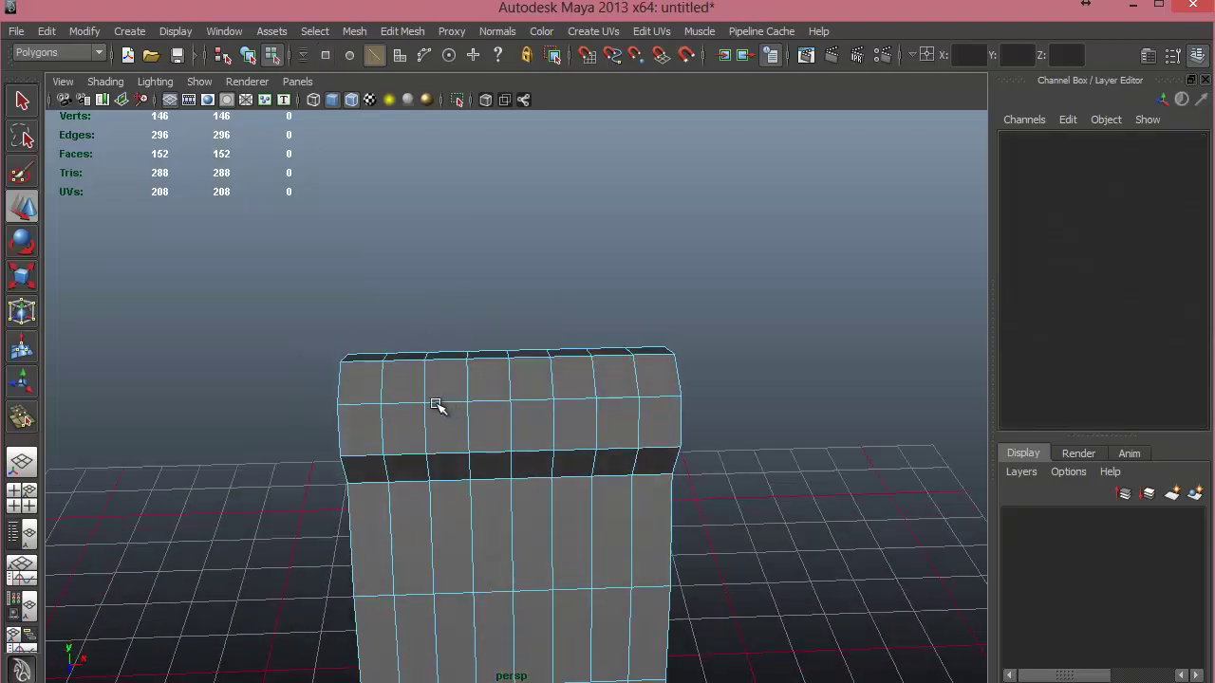
{"action": "left_click", "coordinate": [425, 378]}
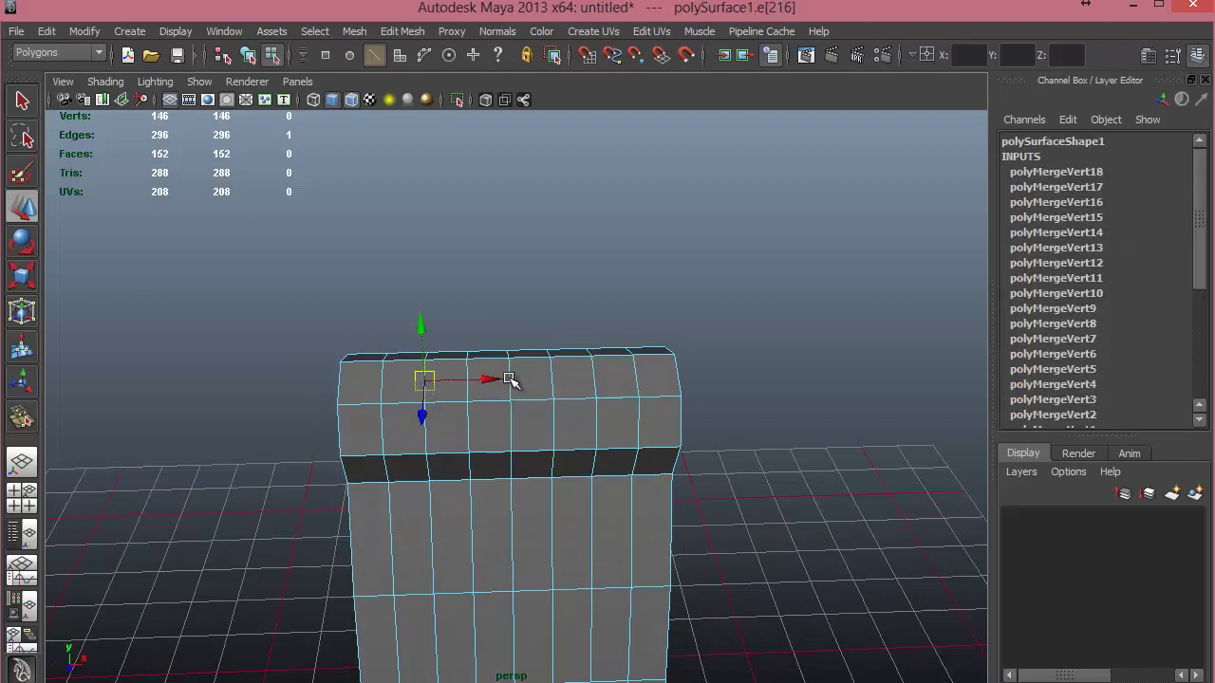
{"action": "left_click", "coordinate": [510, 372], "text": "shift"}
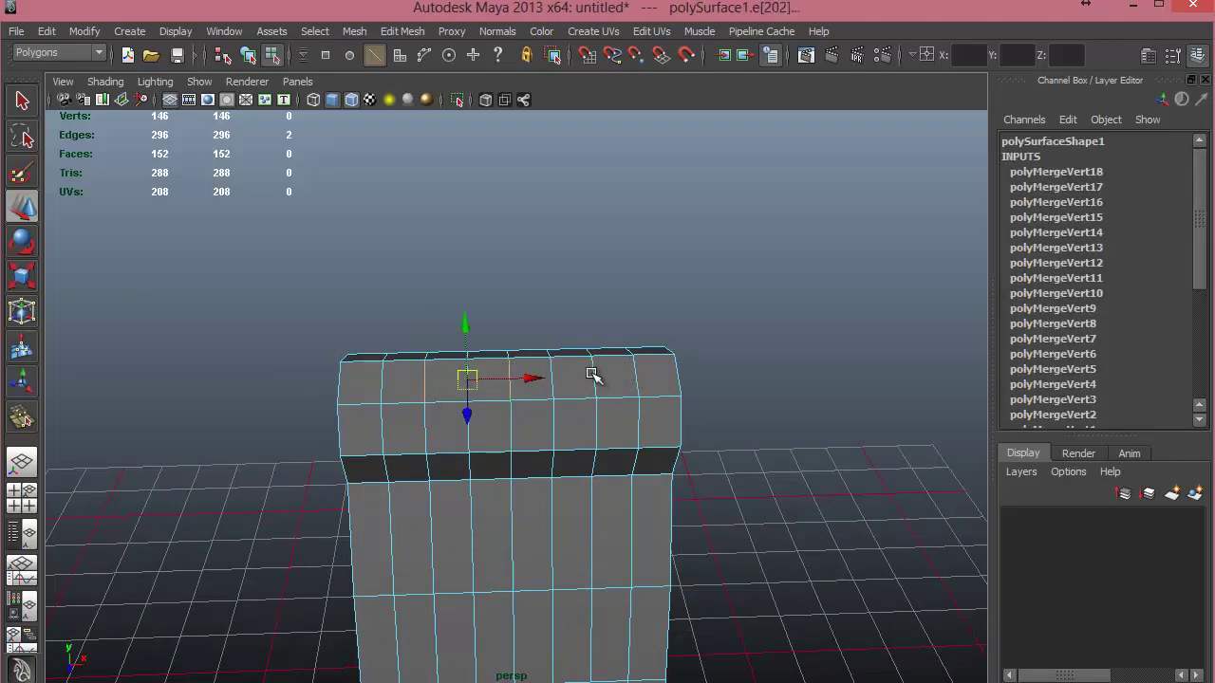
{"action": "left_click", "coordinate": [593, 376], "text": "shift"}
Add the matching alternate edges on the headrest's lower front and rear bands to the selection, three per band.
{"action": "left_click_drag", "start_coordinate": [475, 469], "coordinate": [516, 435], "text": "alt"}
{"action": "left_click", "coordinate": [458, 451], "text": "shift"}
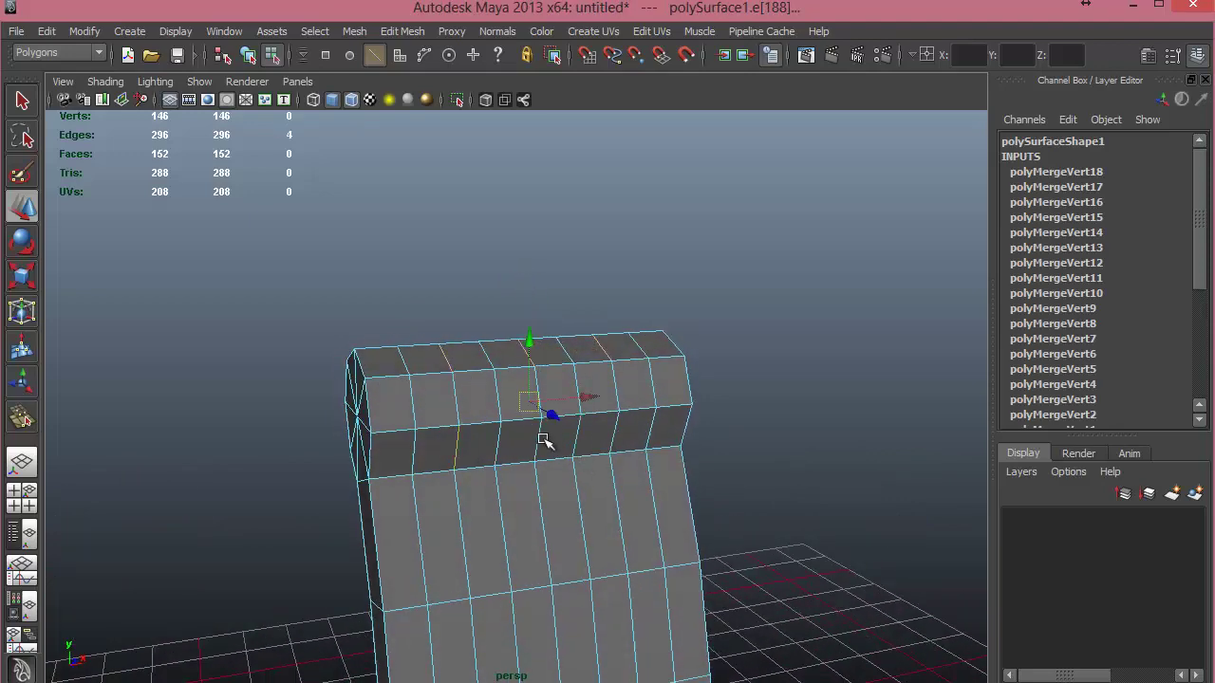
{"action": "left_click", "coordinate": [537, 438], "text": "shift"}
{"action": "left_click", "coordinate": [466, 465], "text": "shift"}
{"action": "left_click_drag", "start_coordinate": [466, 465], "coordinate": [836, 527], "text": "alt"}
{"action": "left_click", "coordinate": [441, 395], "text": "shift"}
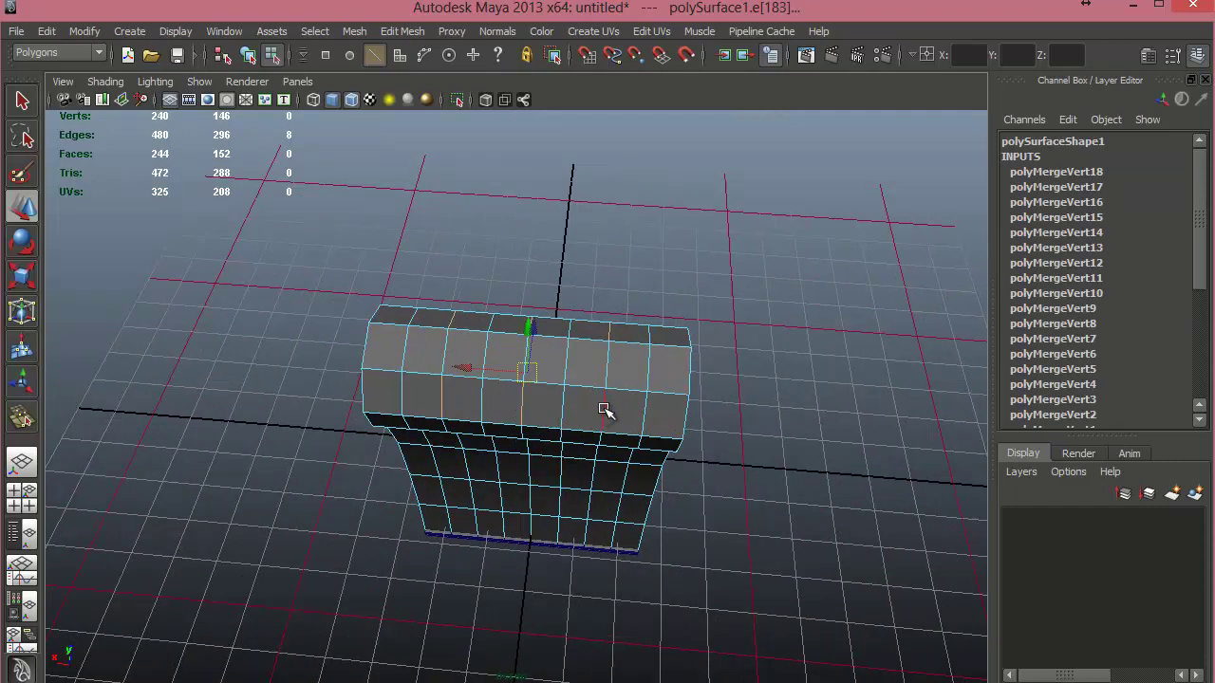
{"action": "left_click_drag", "start_coordinate": [526, 477], "coordinate": [561, 391], "text": "alt"}
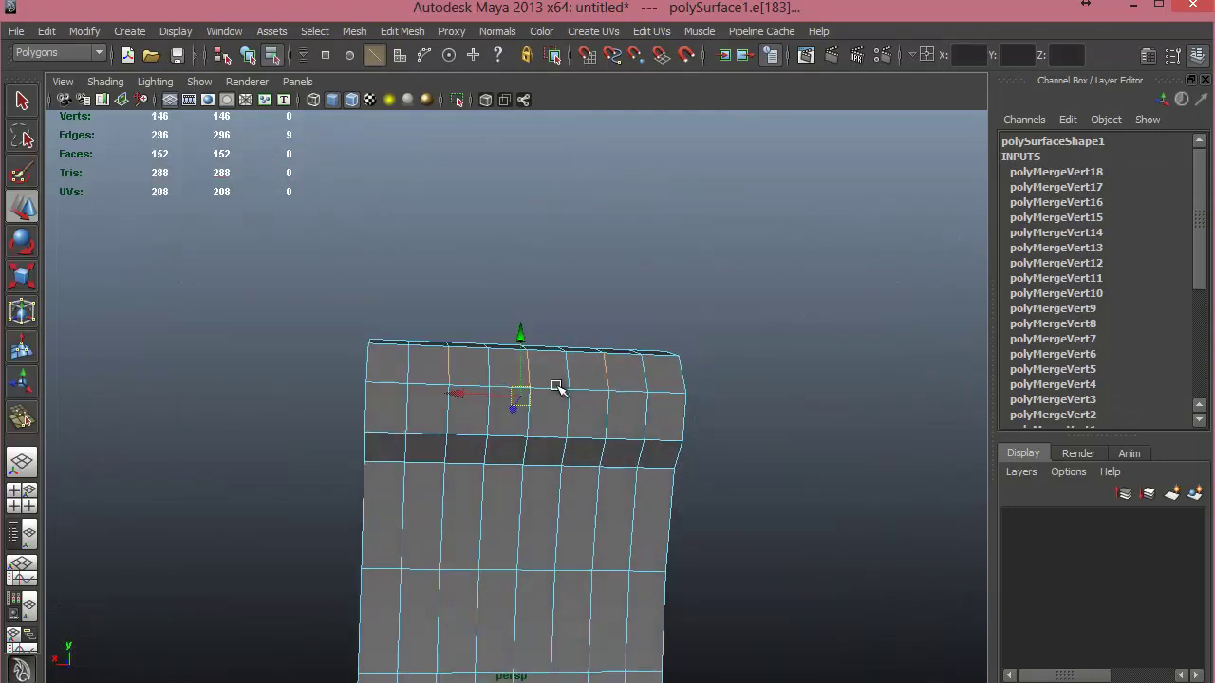
{"action": "left_click", "coordinate": [446, 451], "text": "shift"}
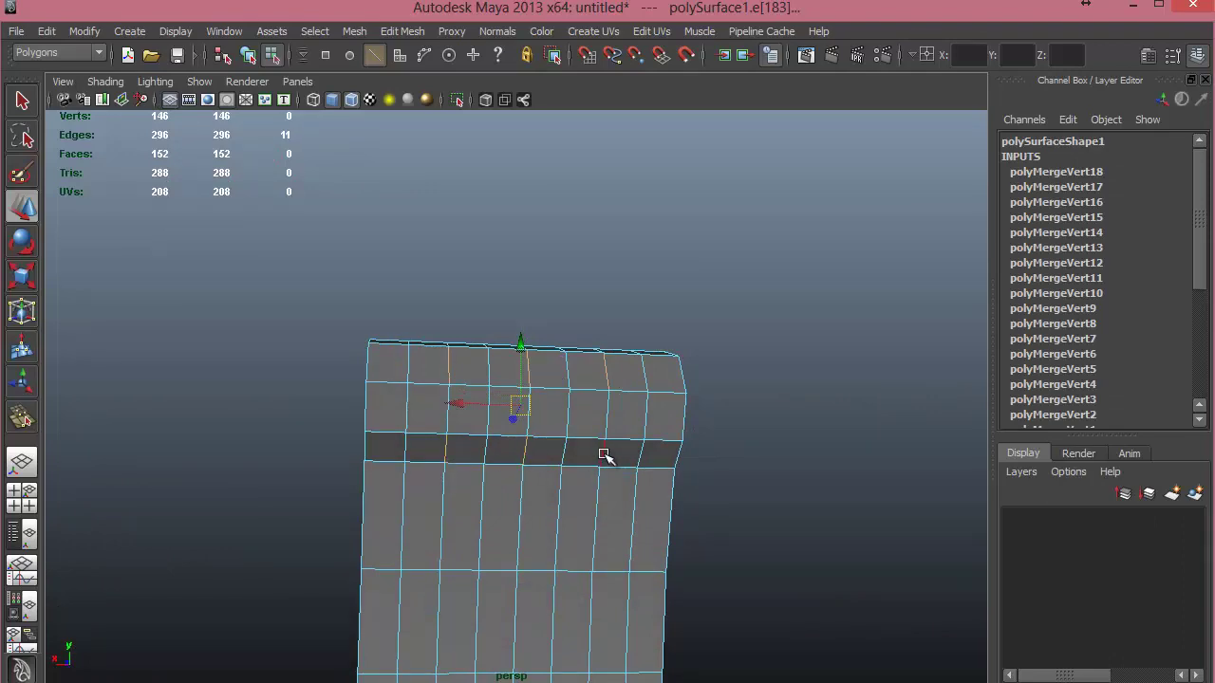
Scale the selected headrest edges inward to form grooves, and widen their spacing again along X.
{"action": "left_click_drag", "start_coordinate": [551, 470], "coordinate": [307, 534], "text": "alt"}
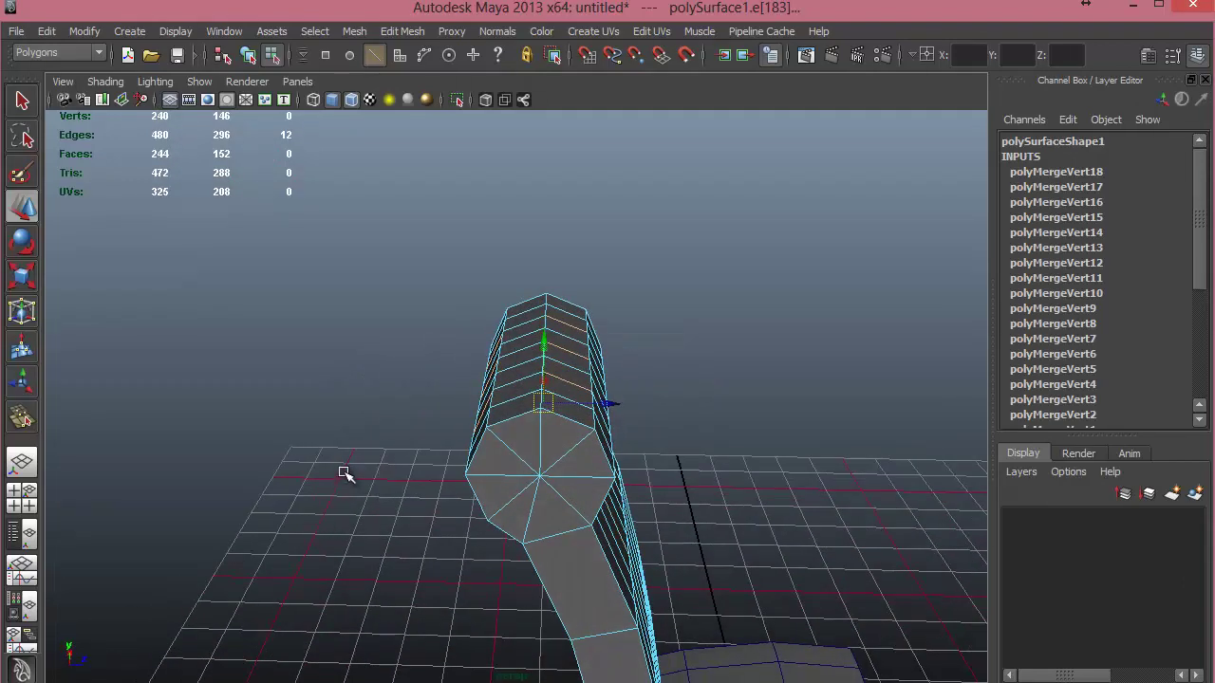
{"action": "key", "text": "r"}
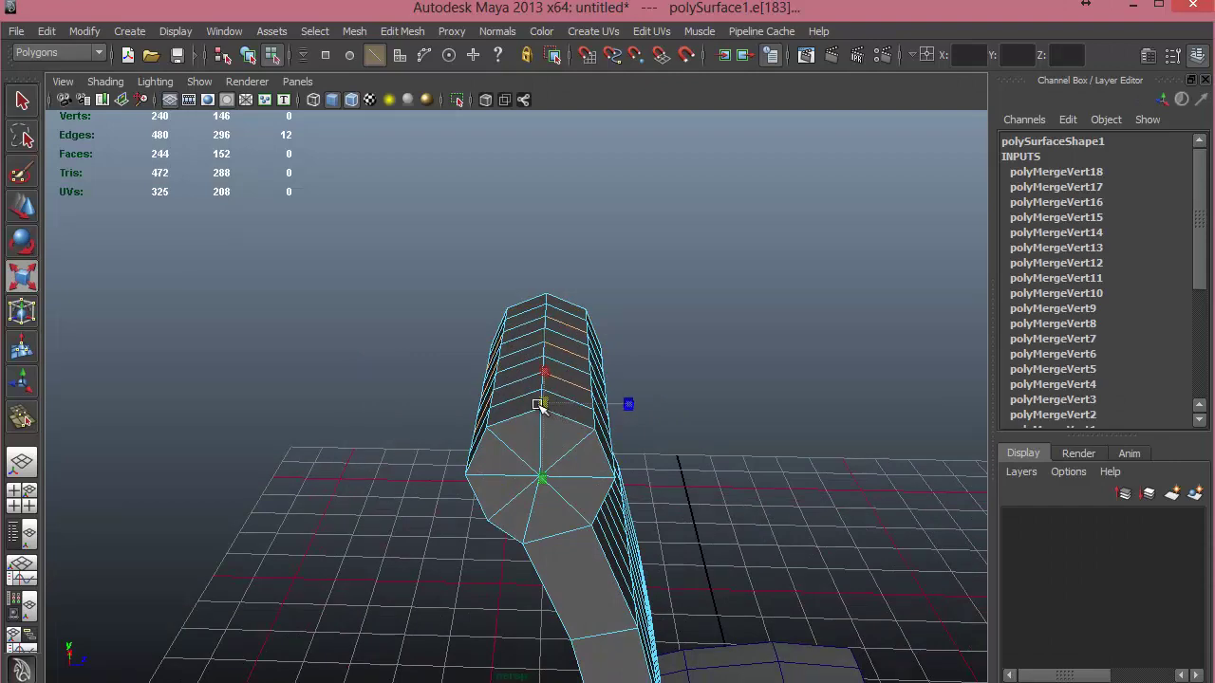
{"action": "left_click_drag", "start_coordinate": [540, 406], "coordinate": [593, 401]}
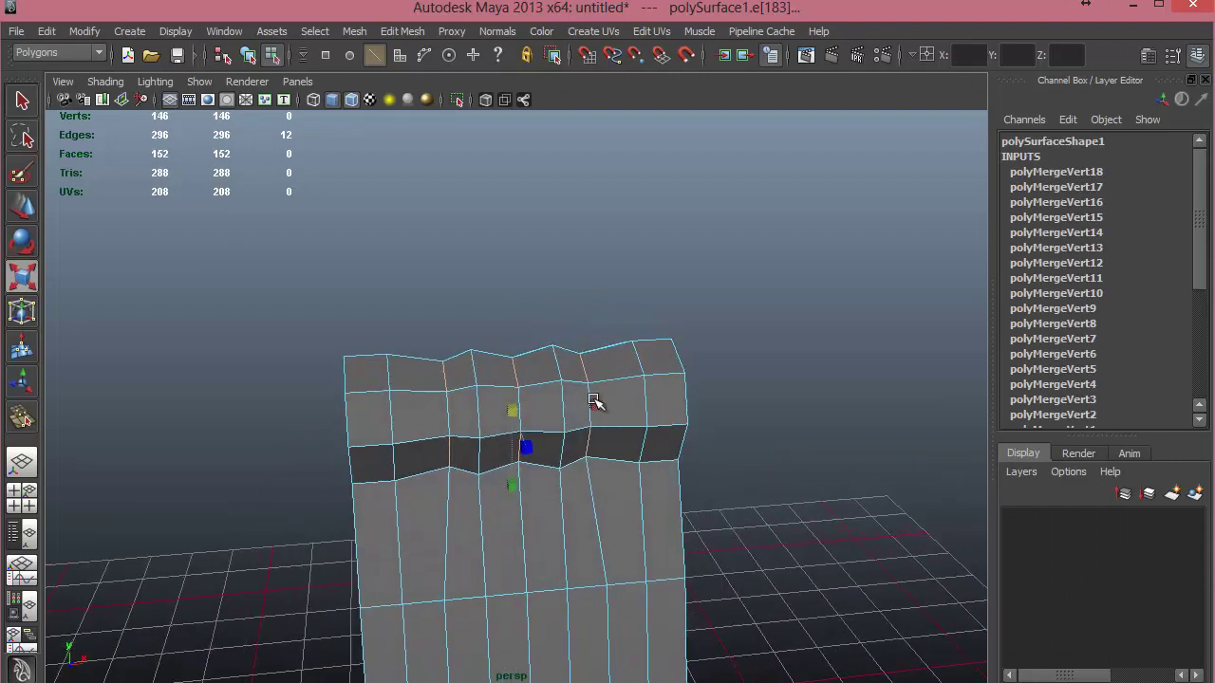
{"action": "middle_click_drag", "start_coordinate": [596, 403], "coordinate": [607, 406]}
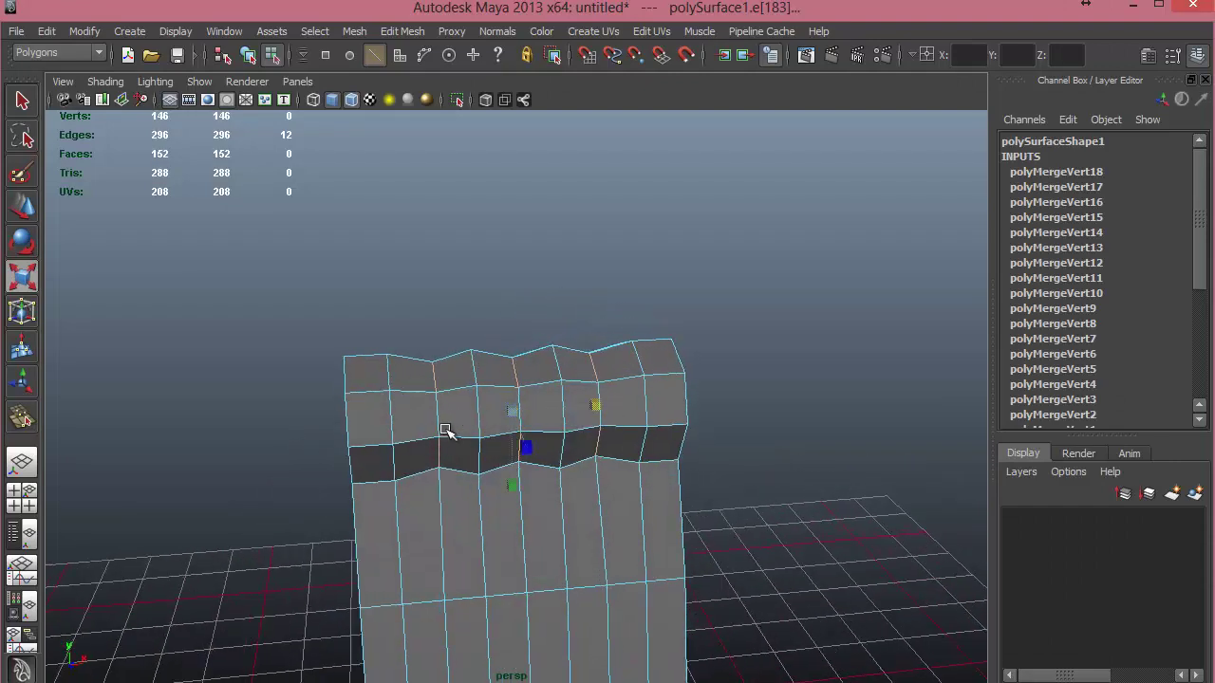
Select three alternate vertical edges in the backrest's second section below the headrest and push them back along Z.
{"action": "left_click_drag", "start_coordinate": [504, 488], "coordinate": [613, 382], "text": "alt"}
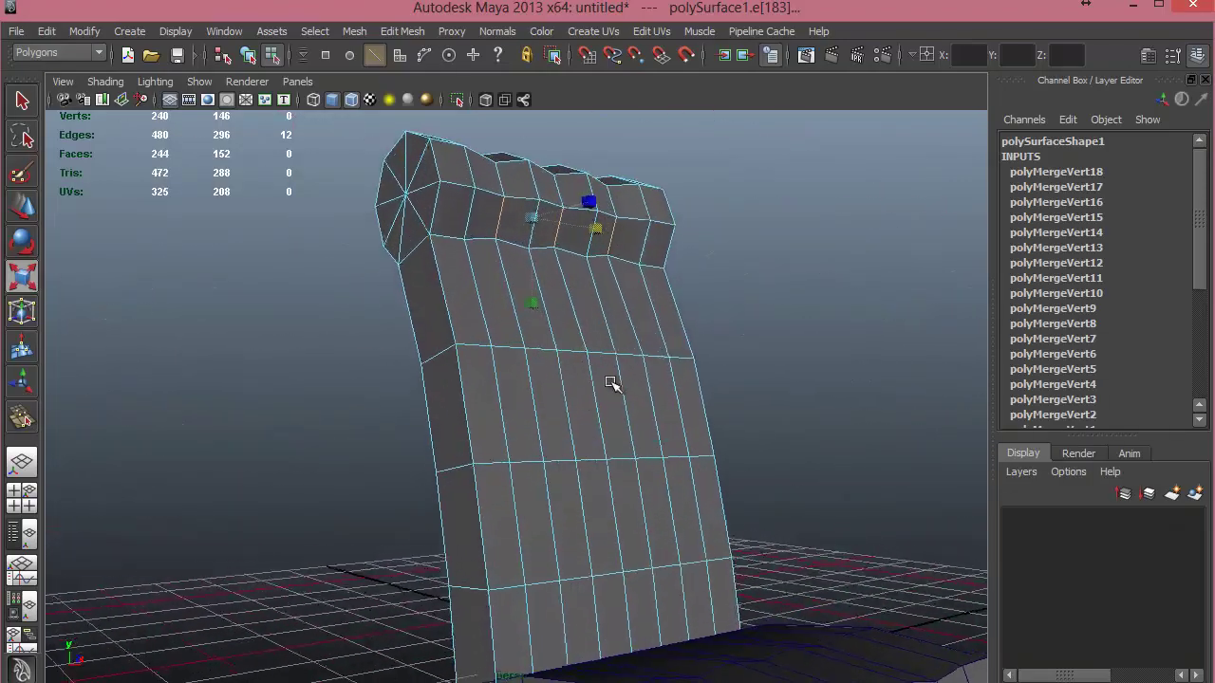
{"action": "left_click", "coordinate": [532, 394]}
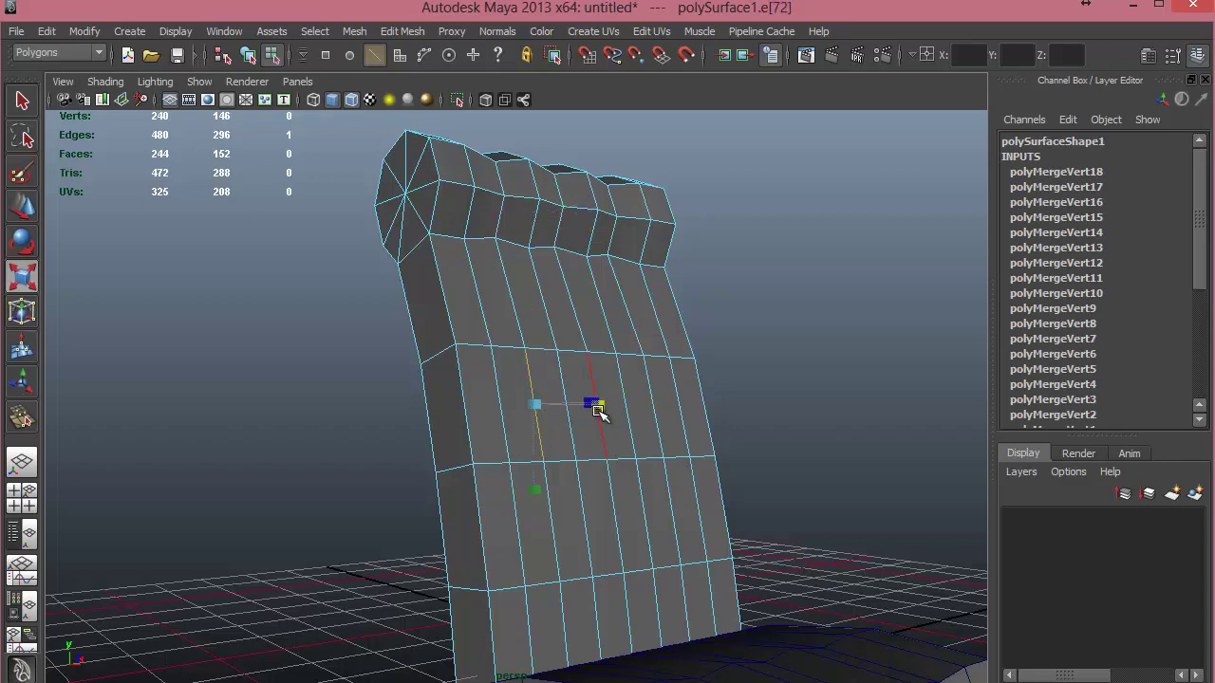
{"action": "left_click", "coordinate": [597, 409], "text": "shift"}
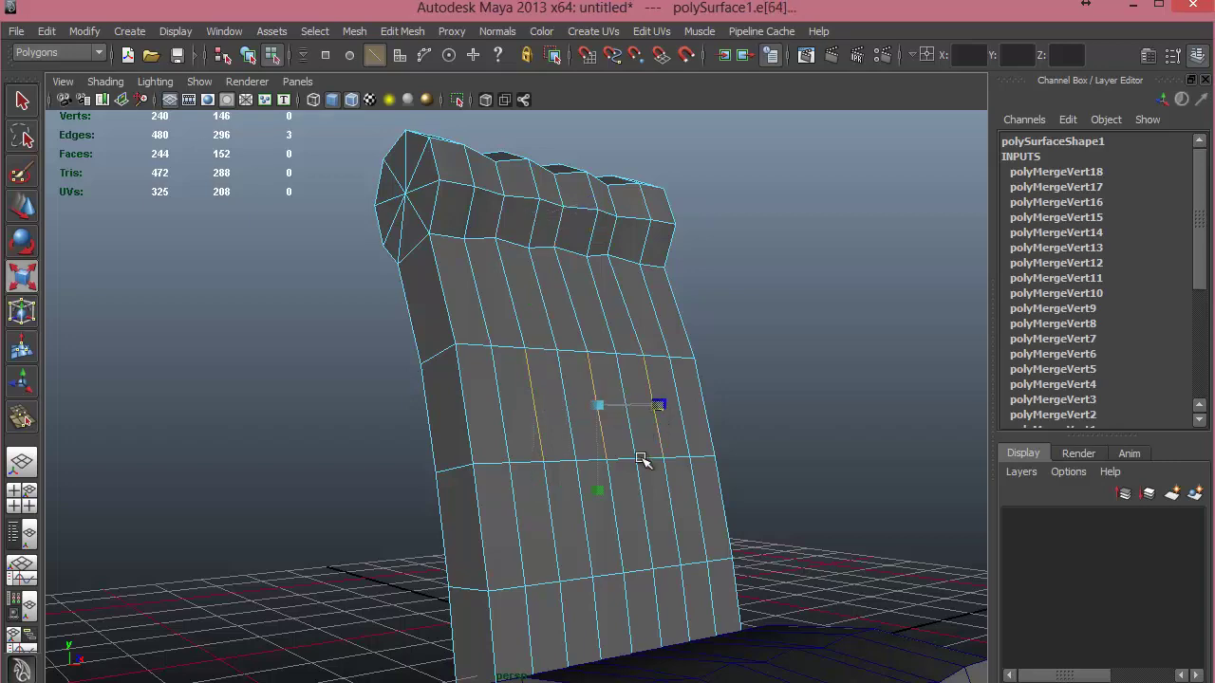
{"action": "left_click_drag", "start_coordinate": [675, 462], "coordinate": [685, 459], "text": "alt"}
{"action": "key", "text": "w"}
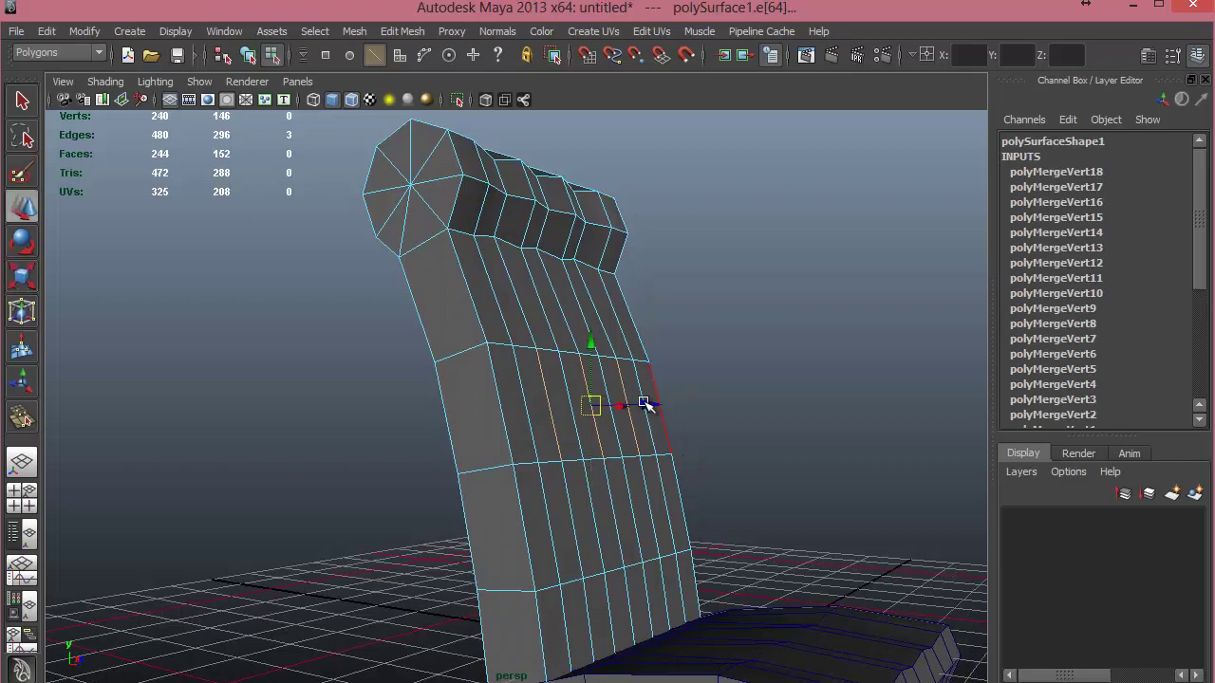
{"action": "left_click_drag", "start_coordinate": [649, 433], "coordinate": [602, 520], "text": "alt"}
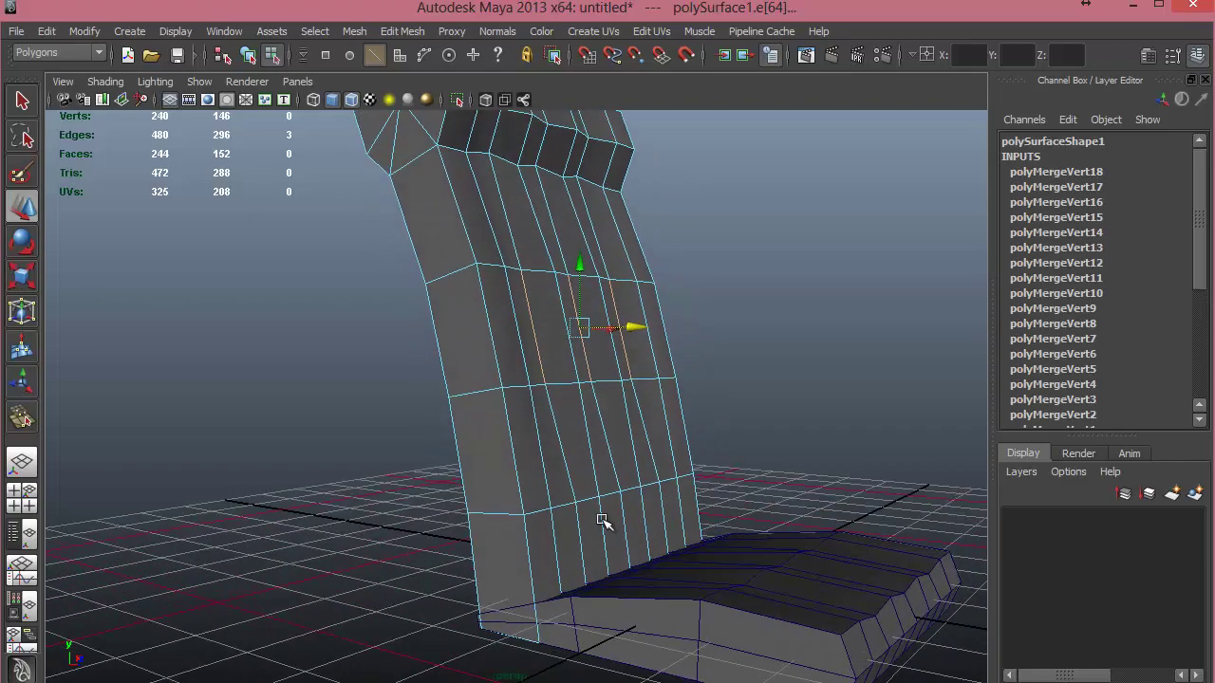
Select the alternate vertical edges in the backrest's lowest section and push them back to continue the grooves.
{"action": "left_click", "coordinate": [602, 522]}
{"action": "left_click", "coordinate": [645, 531], "text": "shift"}
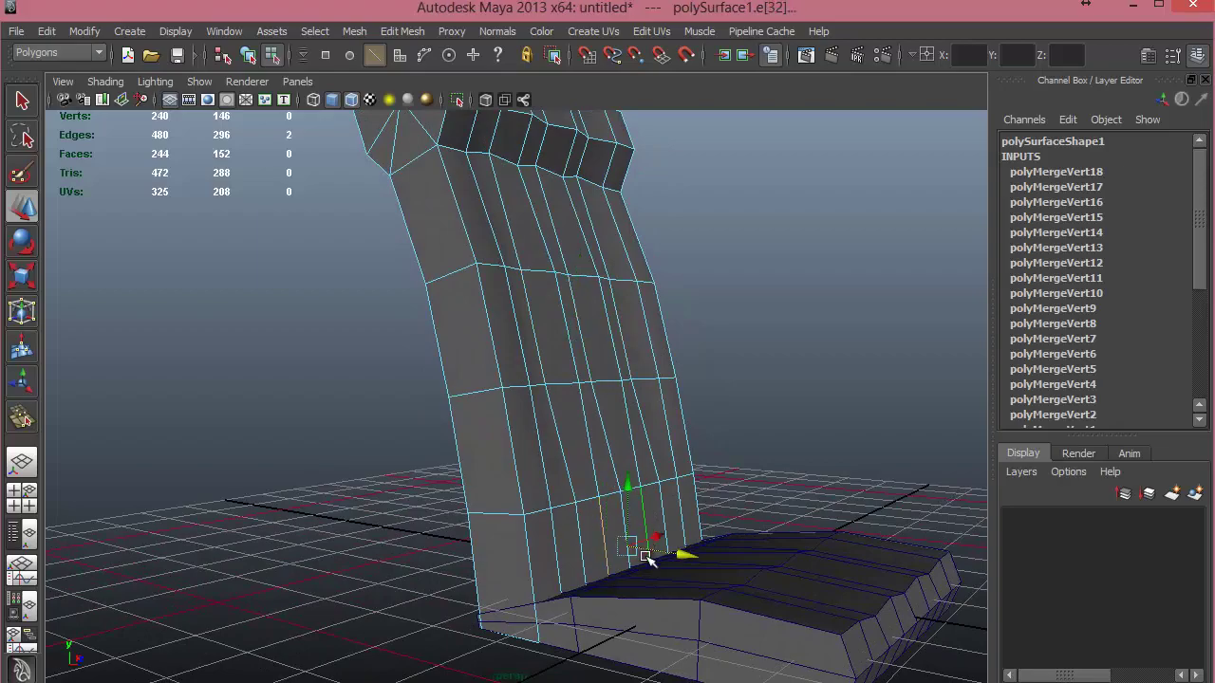
{"action": "left_click_drag", "start_coordinate": [665, 563], "coordinate": [504, 435], "text": "alt"}
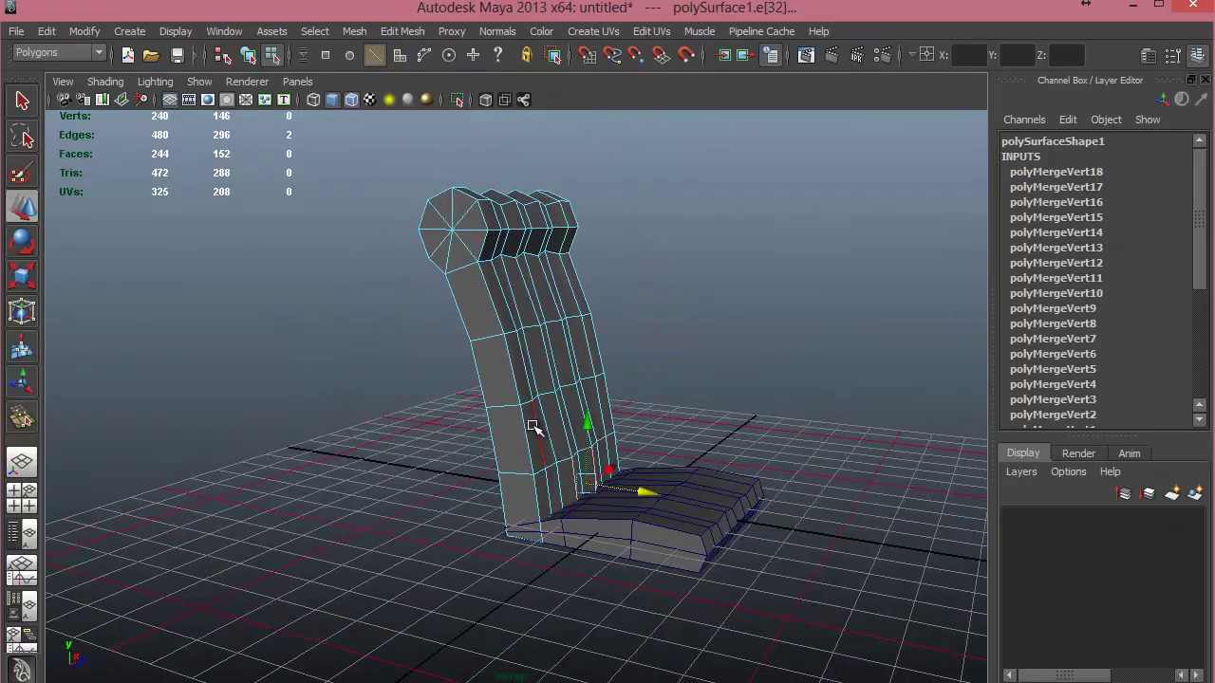
Preview the backrest and the seat as smoothed meshes in object mode, and inspect the chair's shape.
{"action": "right_click_drag", "start_coordinate": [532, 359], "coordinate": [517, 458]}
{"action": "left_click_drag", "start_coordinate": [632, 460], "coordinate": [574, 441], "text": "alt"}
{"action": "left_click", "coordinate": [689, 441]}
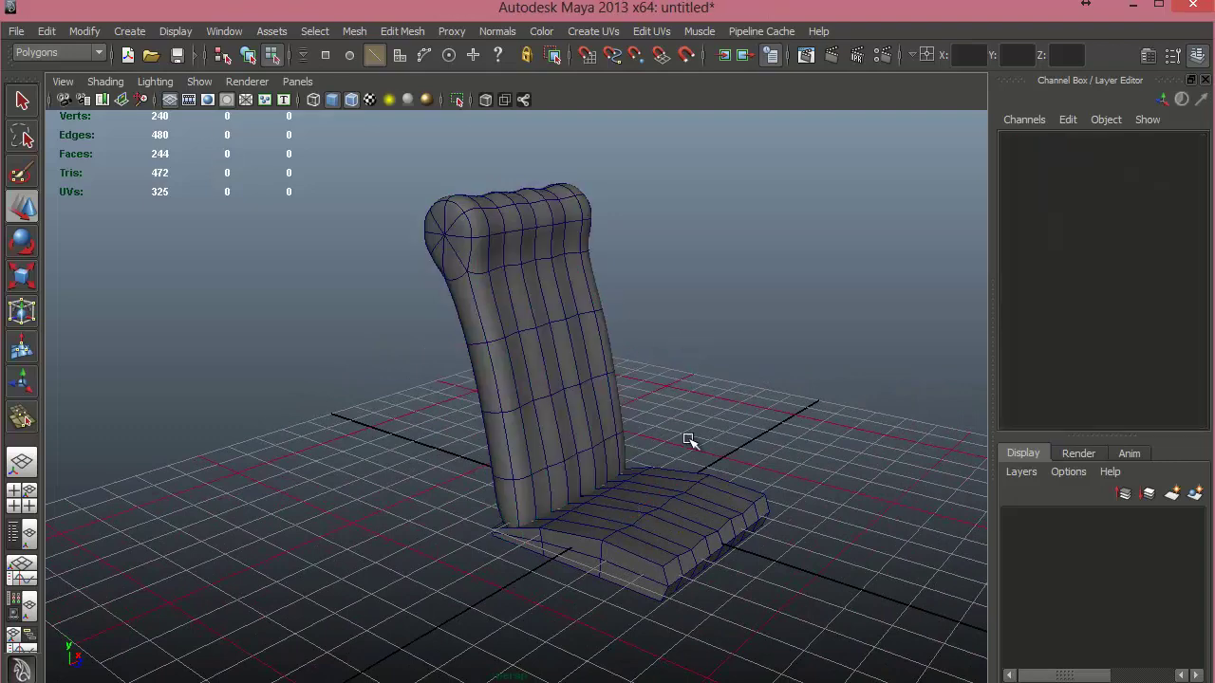
{"action": "left_click_drag", "start_coordinate": [655, 484], "coordinate": [687, 503], "text": "alt"}
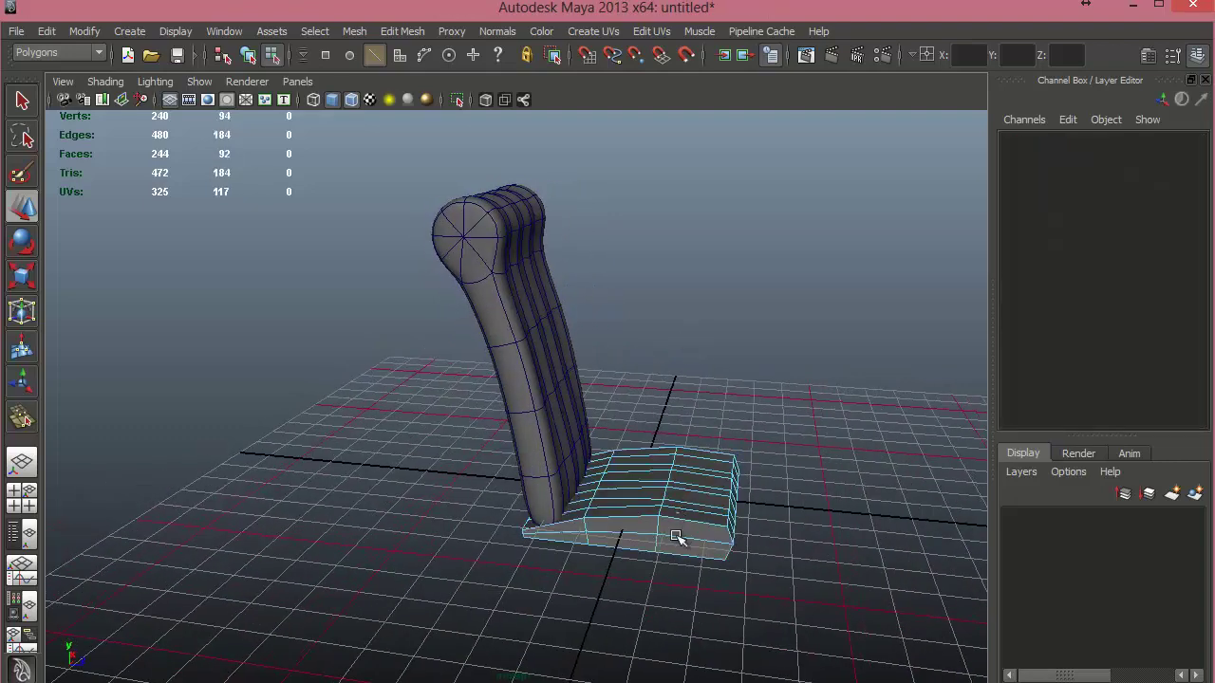
{"action": "right_click", "coordinate": [677, 538]}
{"action": "left_click", "coordinate": [648, 467]}
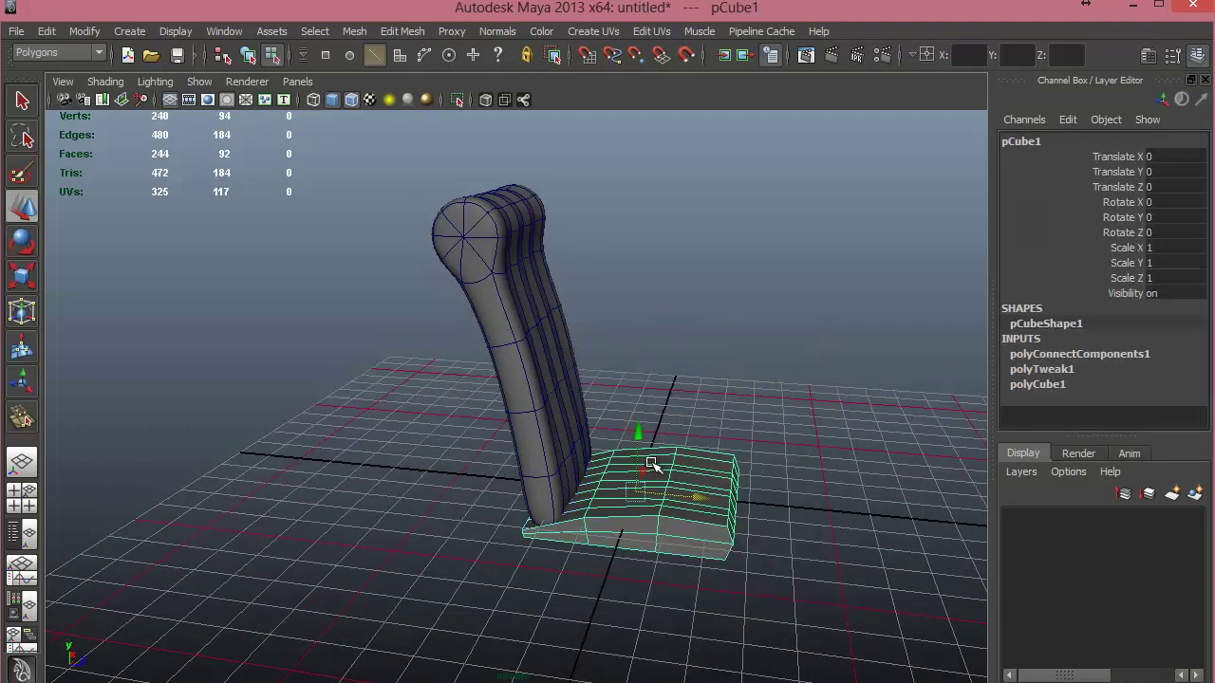
{"action": "left_click", "coordinate": [783, 414]}
{"action": "left_click_drag", "start_coordinate": [783, 415], "coordinate": [594, 397], "text": "alt"}
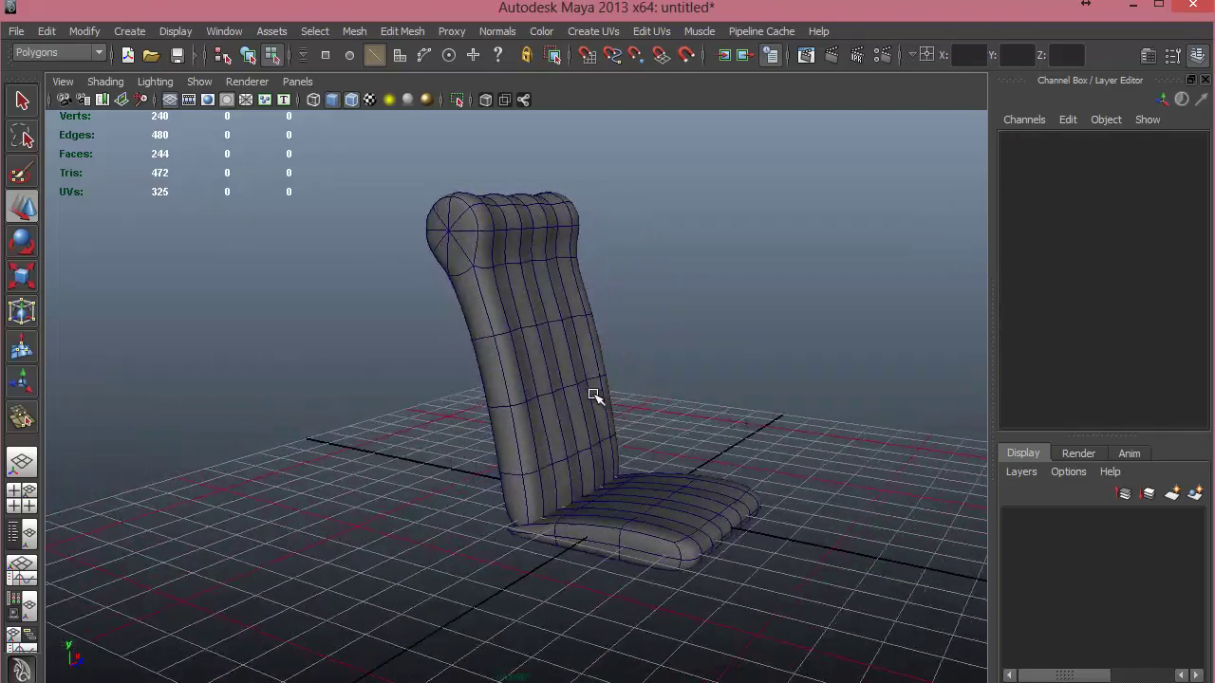
Turn off the smooth preview on the backrest and on the seat.
{"action": "right_click", "coordinate": [586, 448]}
{"action": "right_click_drag", "start_coordinate": [584, 453], "coordinate": [586, 457]}
{"action": "key", "text": "1"}
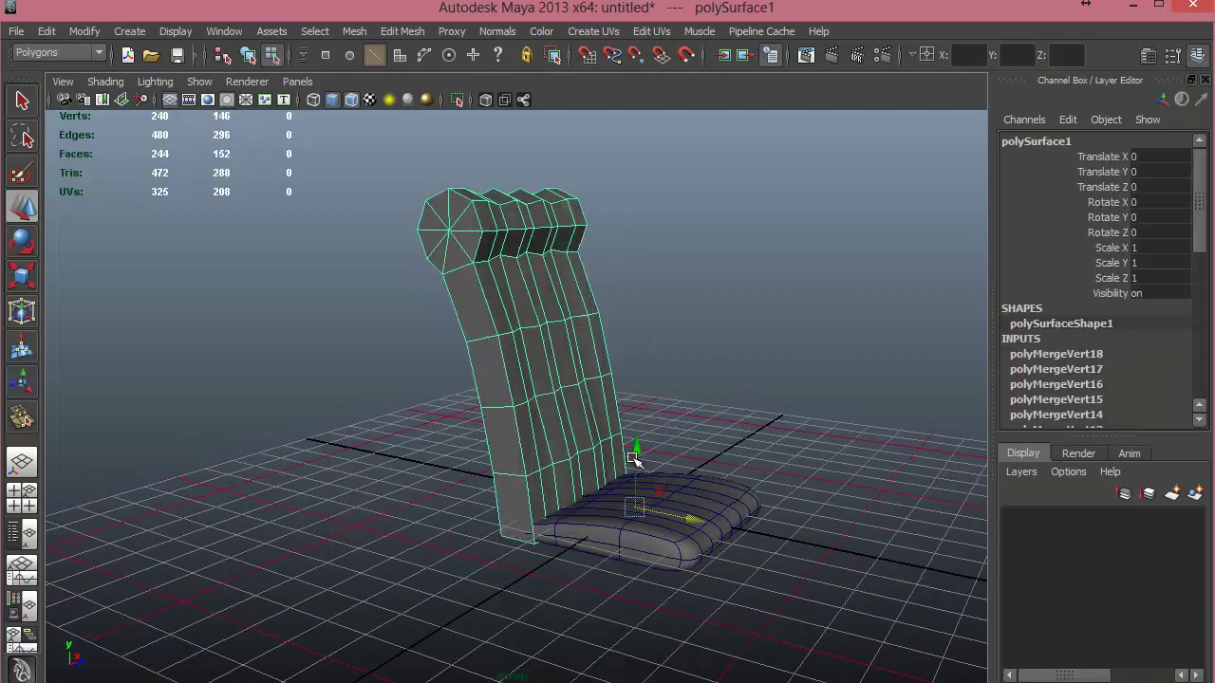
{"action": "left_click", "coordinate": [648, 469]}
{"action": "left_click", "coordinate": [683, 482]}
{"action": "key", "text": "1"}
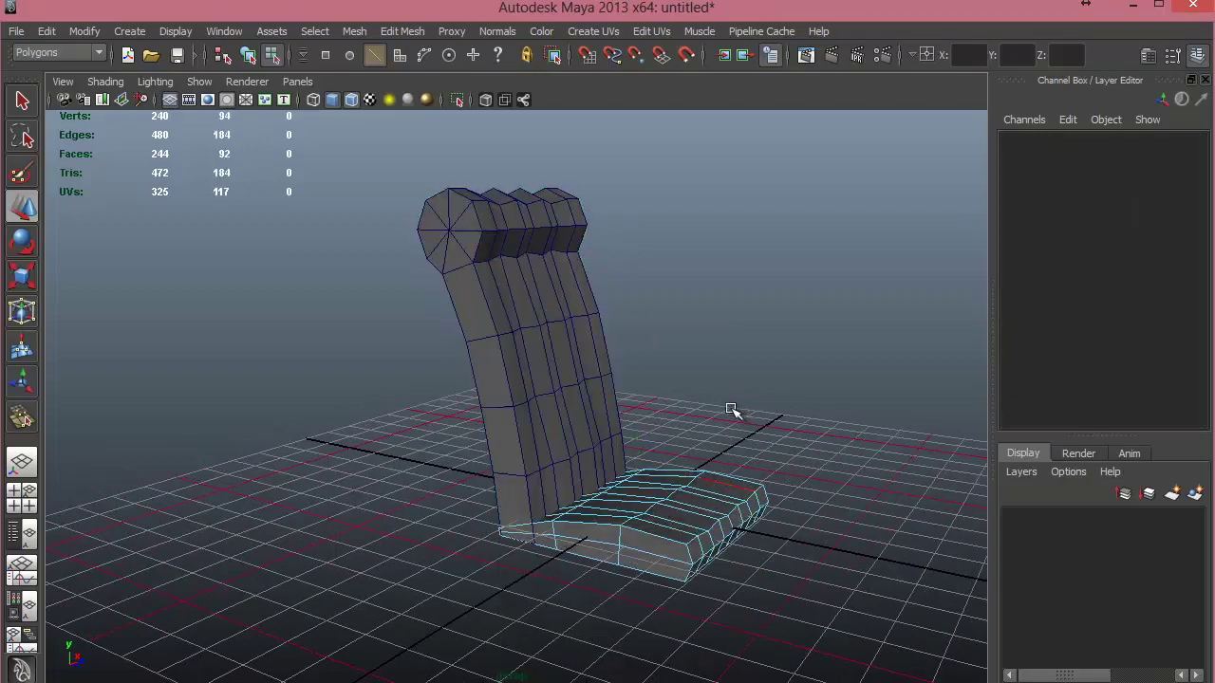
Create a polygon cube as the starting block for the chair's armrest.
{"action": "left_click_drag", "start_coordinate": [731, 412], "coordinate": [537, 389], "text": "alt"}
{"action": "left_click_drag", "start_coordinate": [545, 482], "coordinate": [527, 425], "text": "alt"}
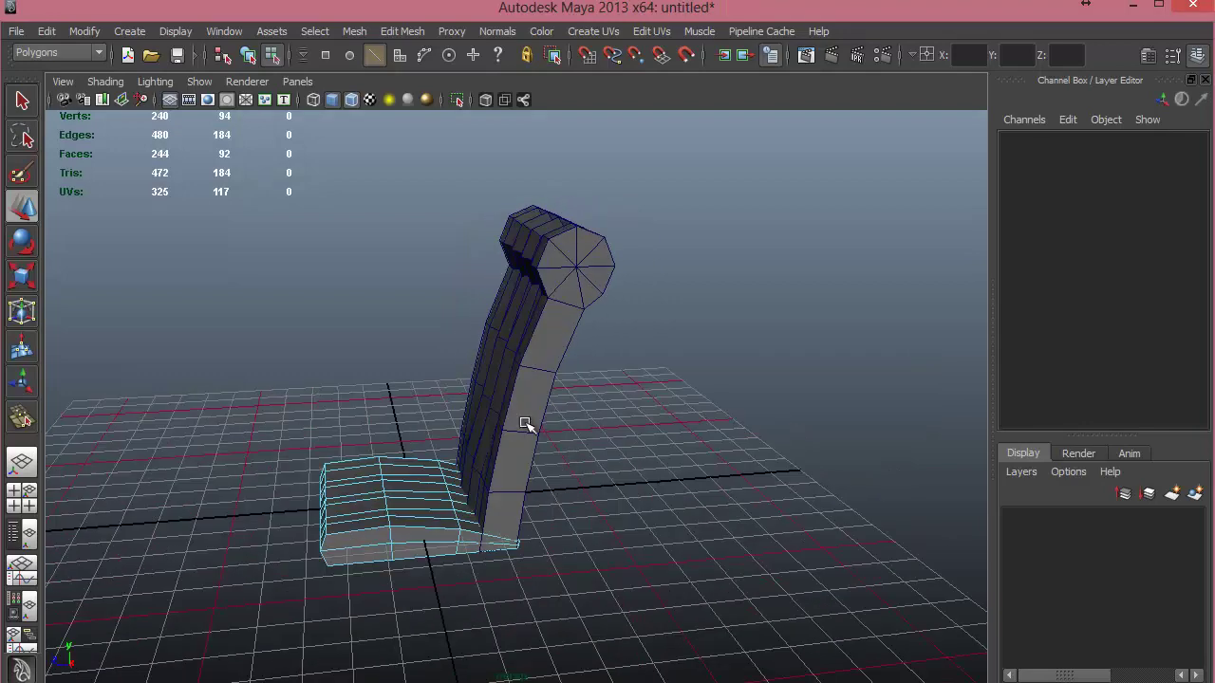
{"action": "left_click", "coordinate": [125, 32]}
{"action": "mouse_move", "coordinate": [131, 73]}
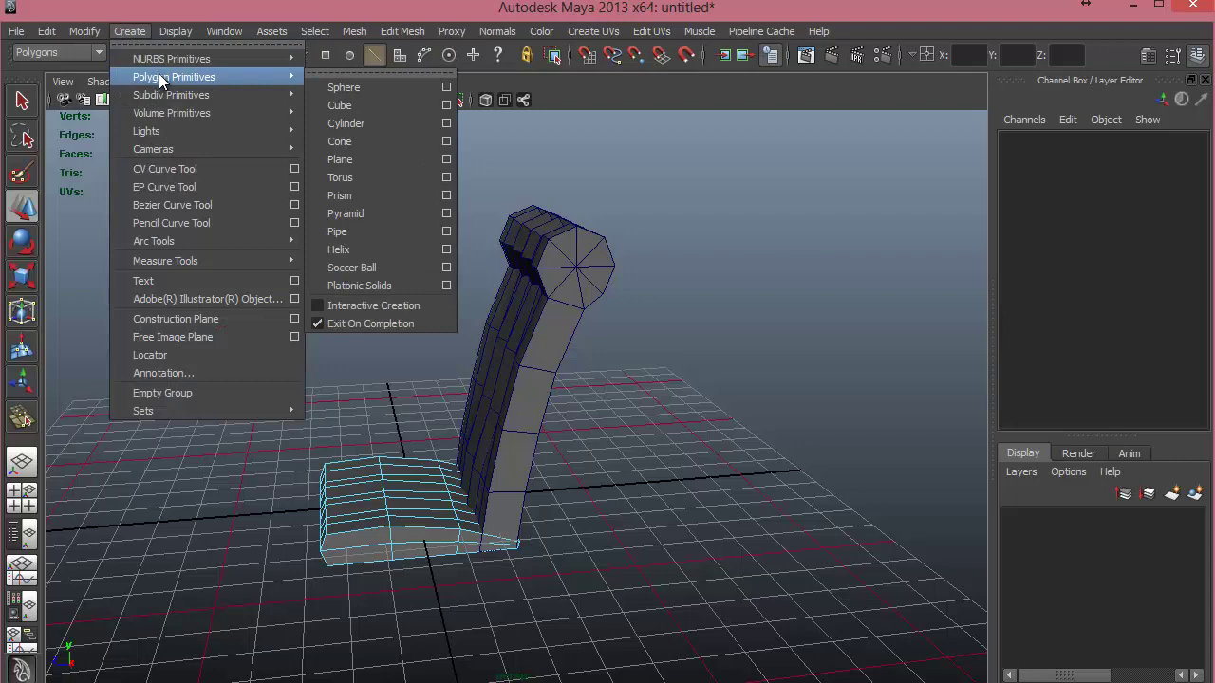
{"action": "mouse_move", "coordinate": [275, 77]}
{"action": "left_click", "coordinate": [328, 104]}
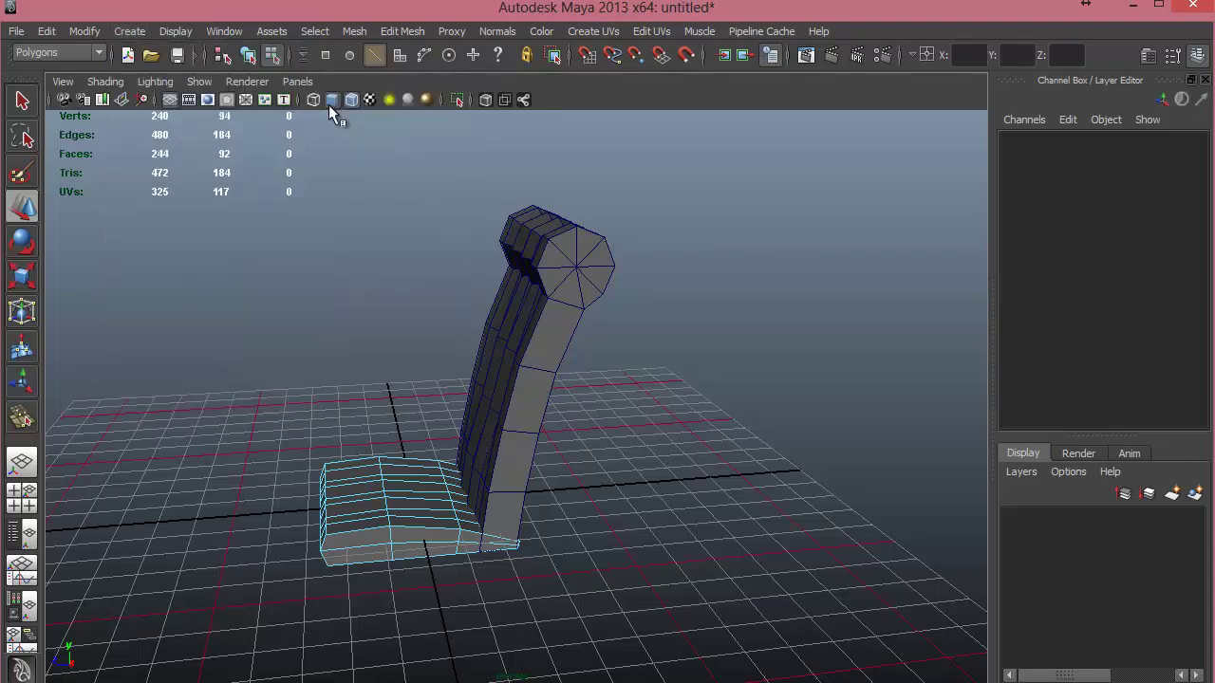
In the side view, move the cube above the front of the seat, to about Y 2.67 and Z 2.16.
{"action": "left_click_drag", "start_coordinate": [426, 428], "coordinate": [569, 555], "text": "alt"}
{"action": "key", "text": "space"}
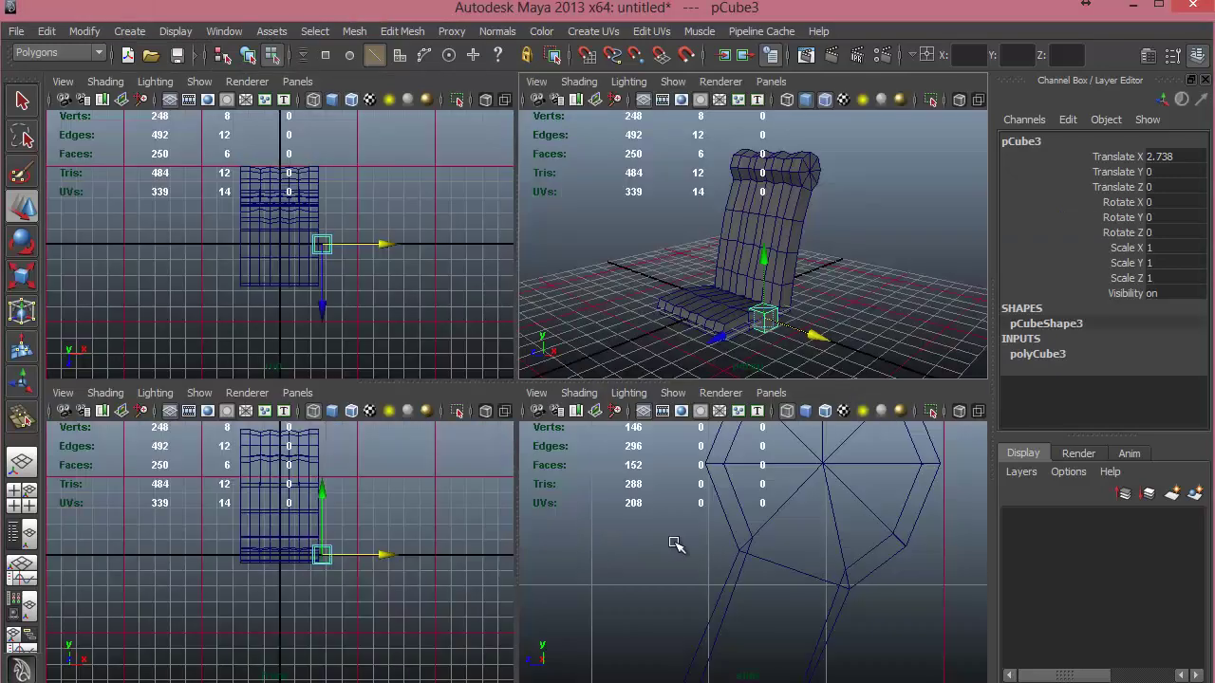
{"action": "key", "text": "space"}
{"action": "right_click_drag", "start_coordinate": [667, 554], "coordinate": [258, 494], "text": "alt"}
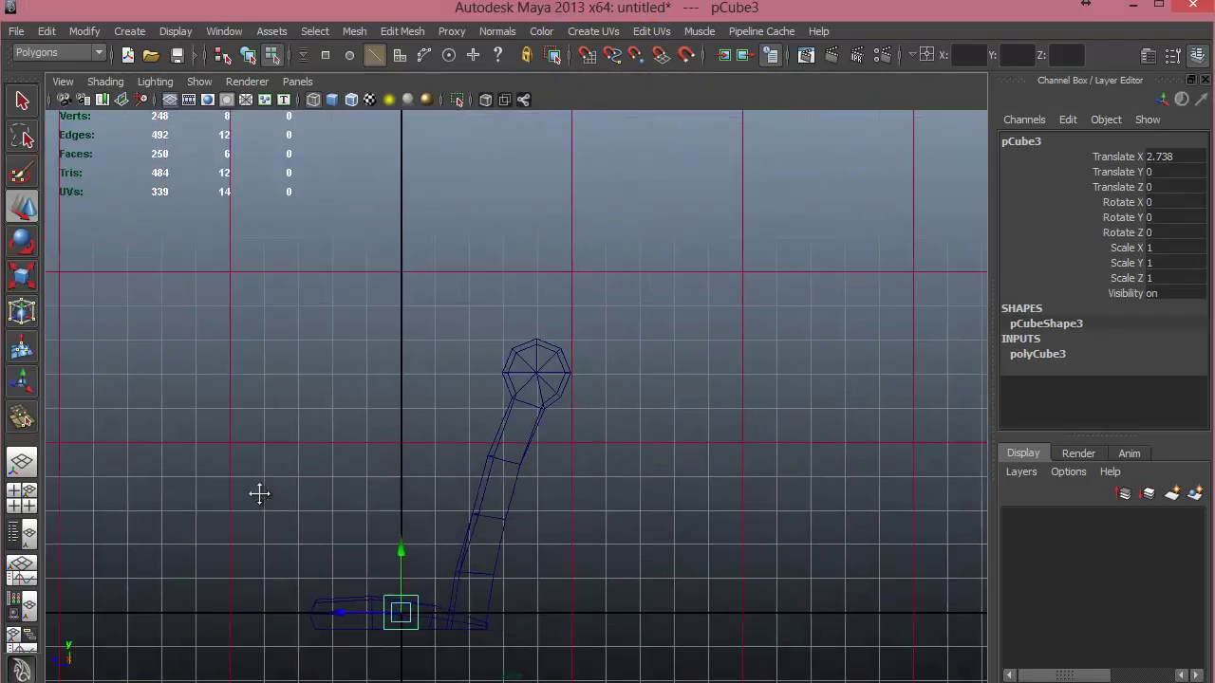
{"action": "middle_click_drag", "start_coordinate": [257, 494], "coordinate": [308, 400], "text": "alt"}
{"action": "right_click_drag", "start_coordinate": [308, 400], "coordinate": [486, 502], "text": "alt"}
{"action": "middle_click_drag", "start_coordinate": [385, 530], "coordinate": [453, 418], "text": "alt"}
{"action": "right_click_drag", "start_coordinate": [453, 417], "coordinate": [550, 447], "text": "alt"}
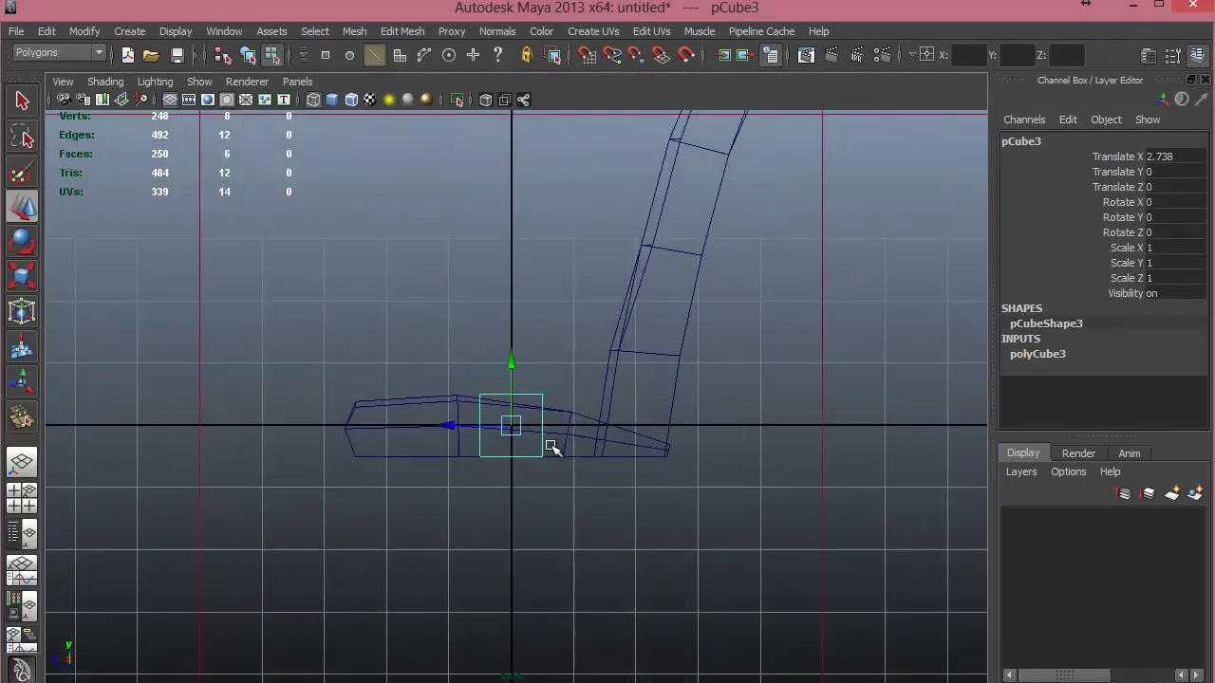
{"action": "left_click_drag", "start_coordinate": [510, 426], "coordinate": [379, 259]}
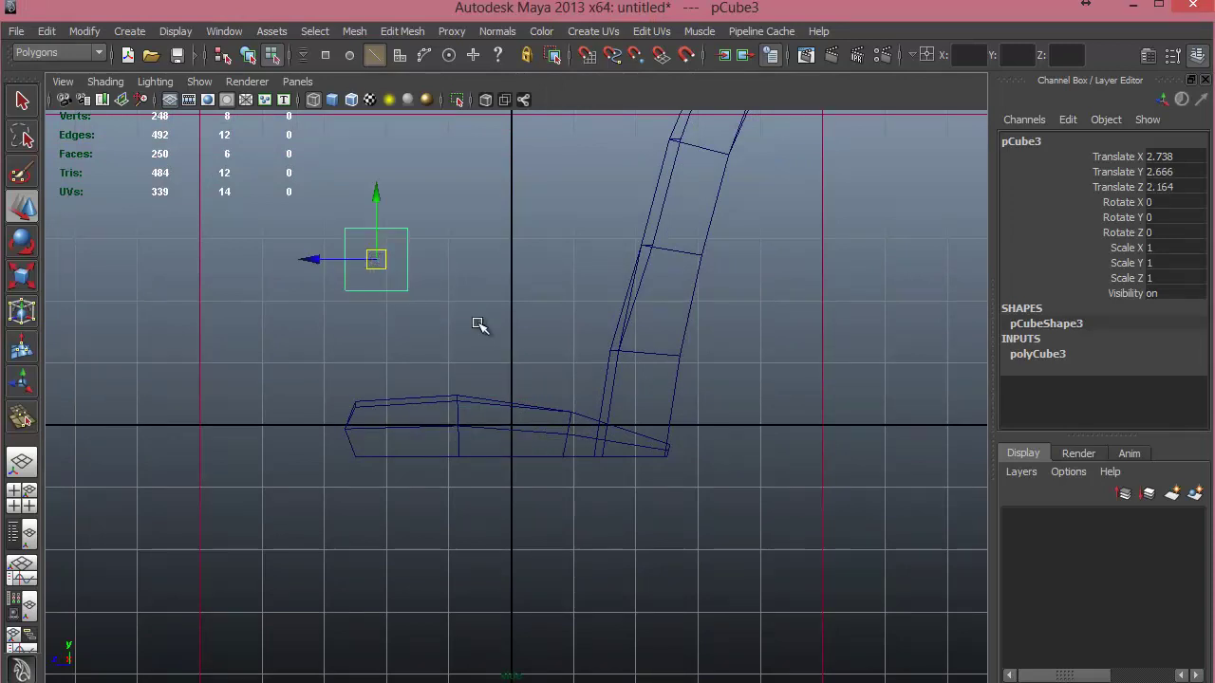
Scale the cube uniformly to about 0.525.
{"action": "middle_click_drag", "start_coordinate": [522, 403], "coordinate": [554, 460], "text": "alt"}
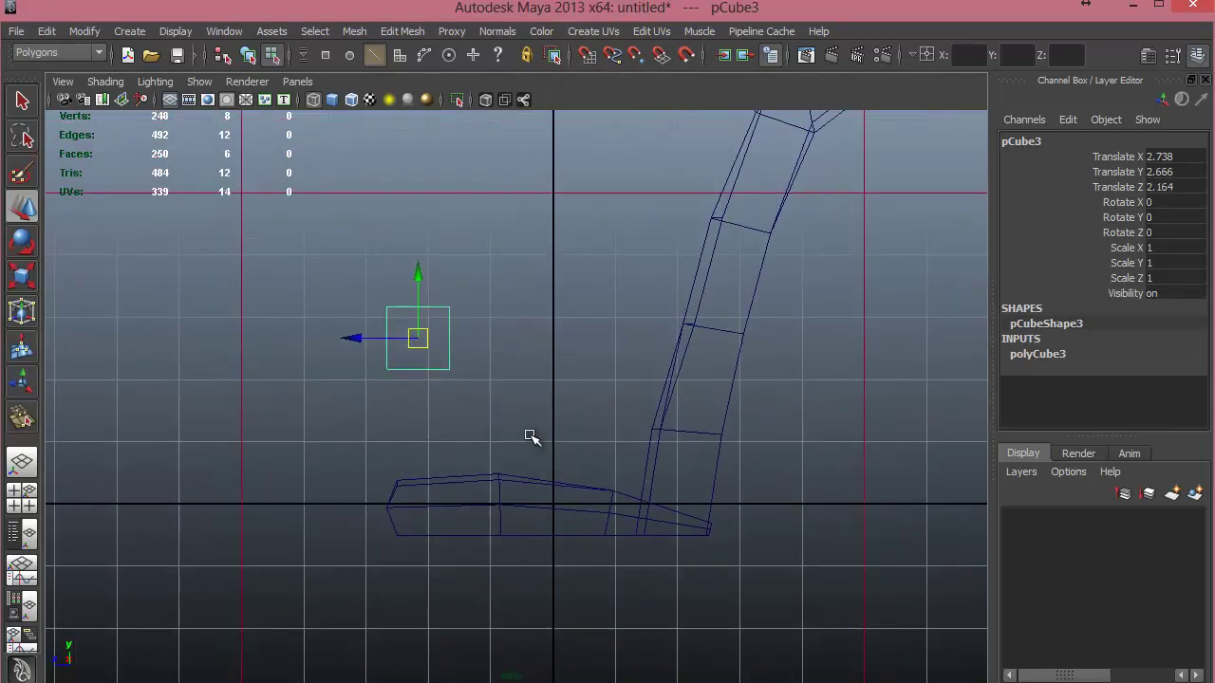
{"action": "middle_click_drag", "start_coordinate": [524, 464], "coordinate": [507, 530], "text": "alt"}
{"action": "key", "text": "r"}
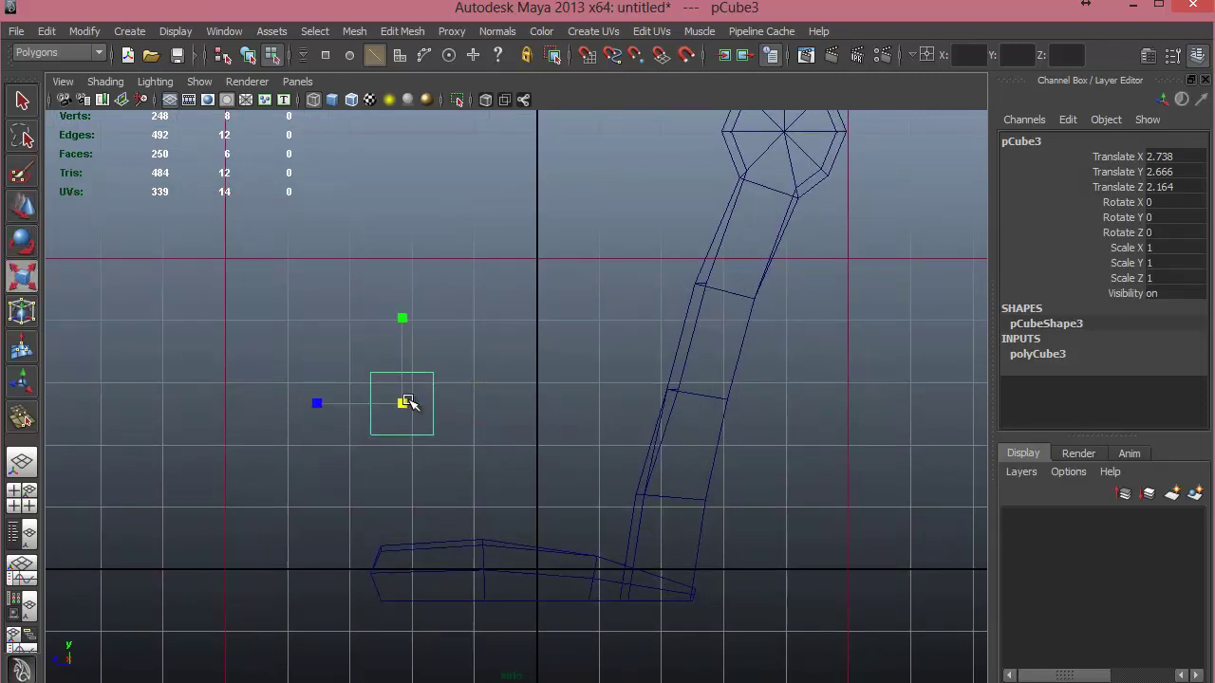
{"action": "left_click_drag", "start_coordinate": [402, 403], "coordinate": [383, 422]}
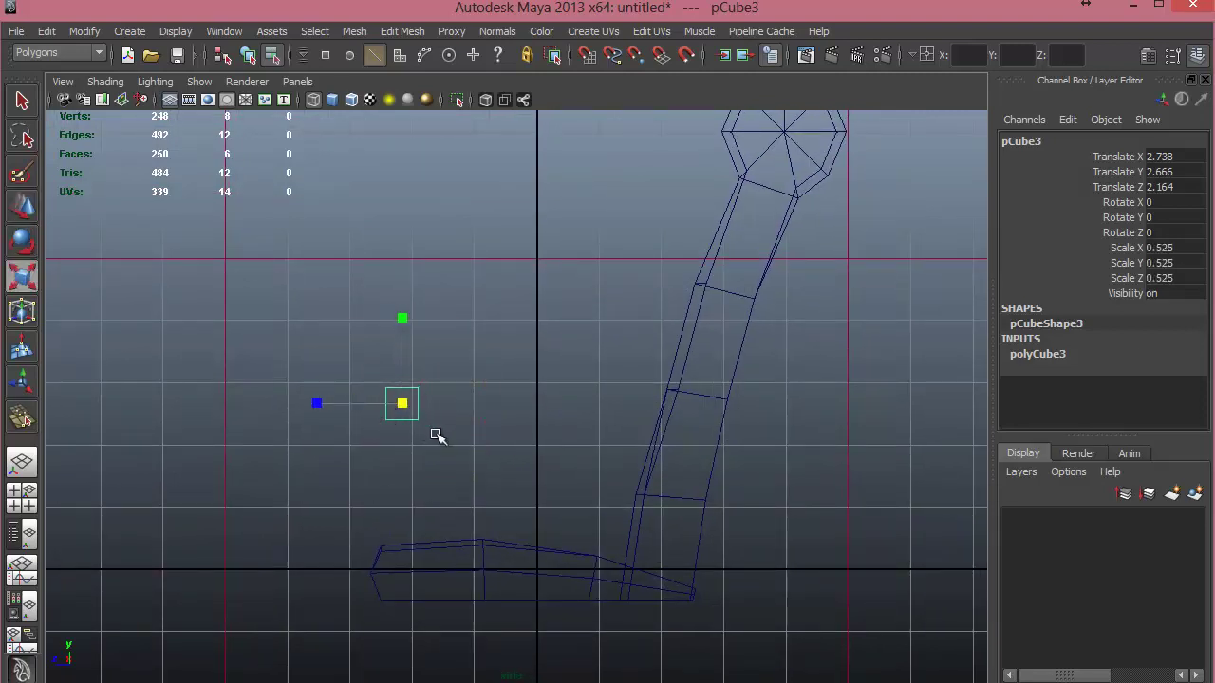
Move the cube's corner vertices in the side view to form a slanted, pointed armrest tip.
{"action": "right_click_drag", "start_coordinate": [413, 430], "coordinate": [511, 464], "text": "alt"}
{"action": "middle_click_drag", "start_coordinate": [511, 463], "coordinate": [509, 429], "text": "alt"}
{"action": "right_click_drag", "start_coordinate": [444, 407], "coordinate": [476, 403], "text": "alt"}
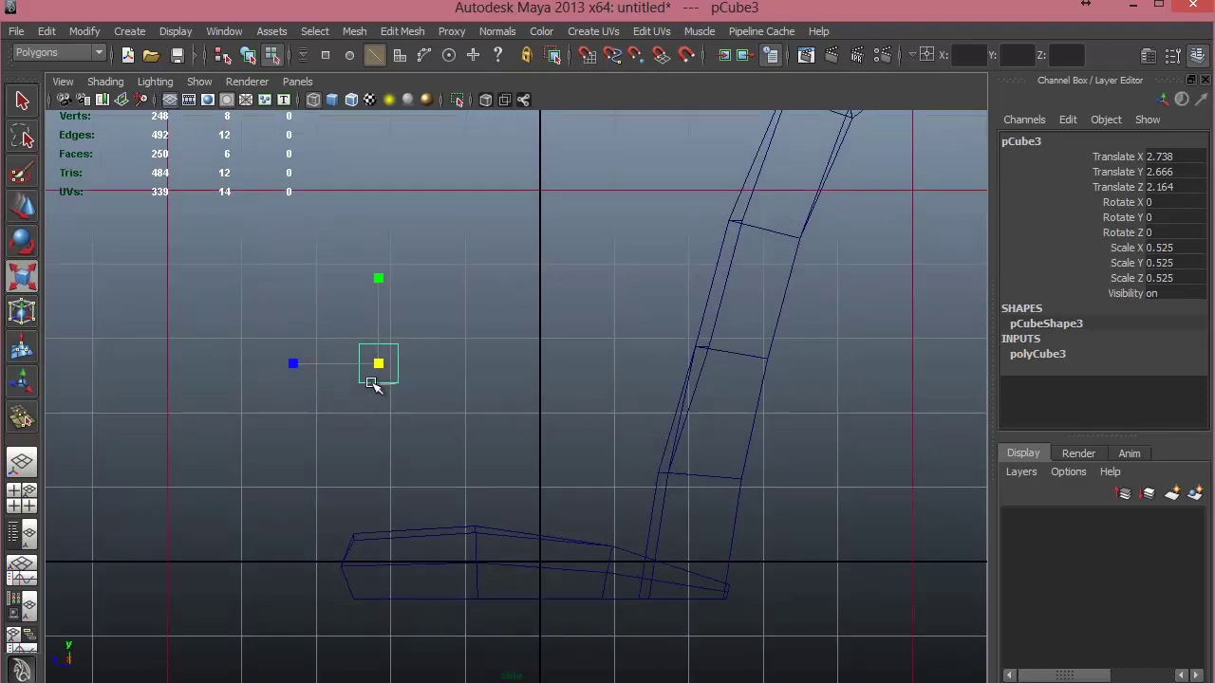
{"action": "right_click_drag", "start_coordinate": [371, 384], "coordinate": [312, 355]}
{"action": "left_click_drag", "start_coordinate": [353, 375], "coordinate": [389, 394]}
{"action": "key", "text": "w"}
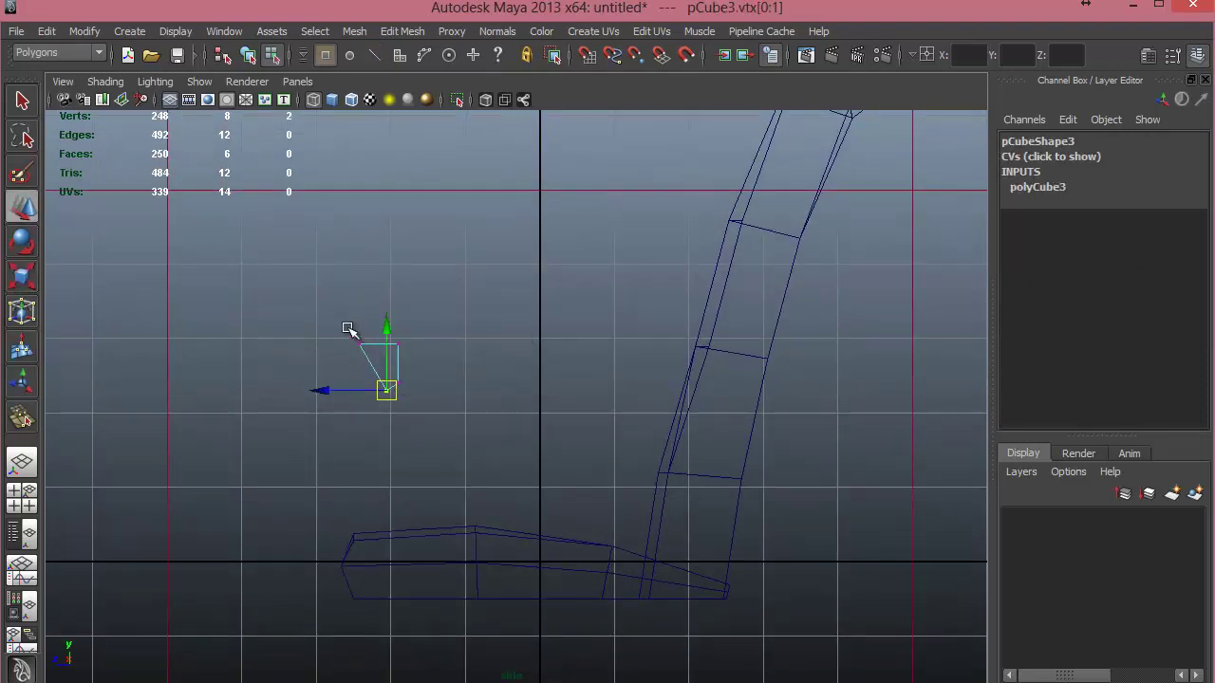
{"action": "mouse_move", "coordinate": [350, 331]}
{"action": "left_mouse_down"}
{"action": "mouse_move", "coordinate": [369, 353]}
{"action": "mouse_move", "coordinate": [350, 367]}
{"action": "mouse_move", "coordinate": [405, 358]}
{"action": "left_mouse_up"}
{"action": "left_click_drag", "start_coordinate": [397, 344], "coordinate": [408, 393]}
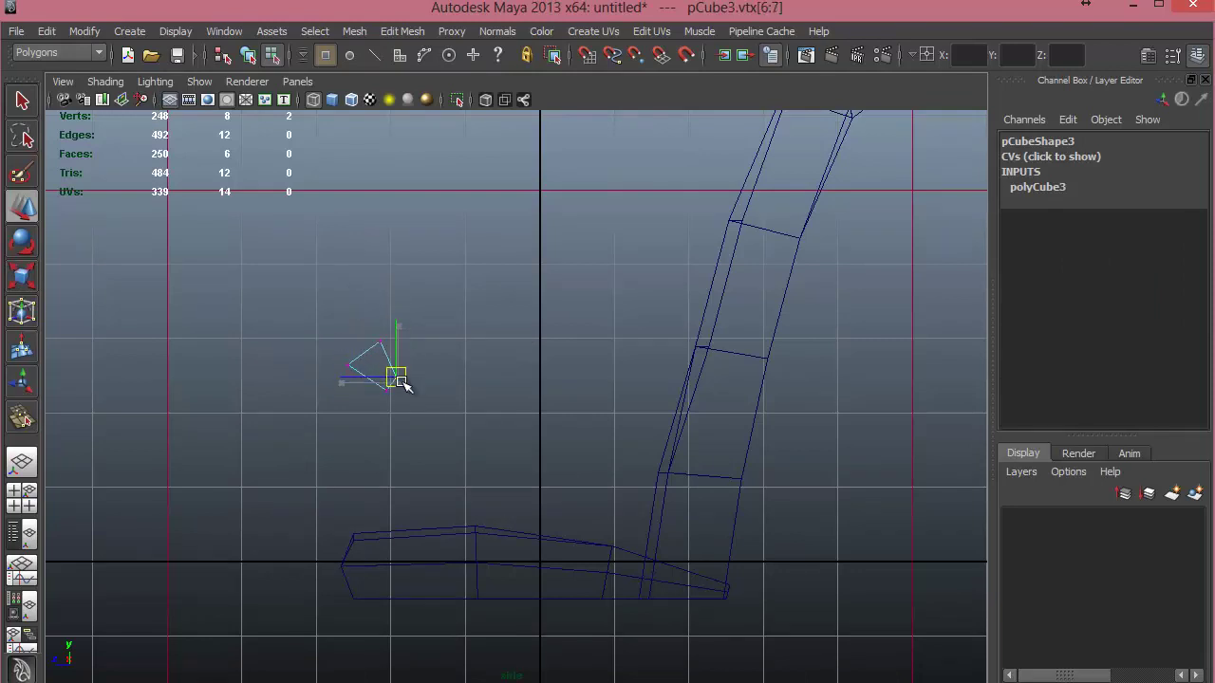
Select the face of the armrest block that points toward the backrest.
{"action": "right_click_drag", "start_coordinate": [384, 352], "coordinate": [405, 360]}
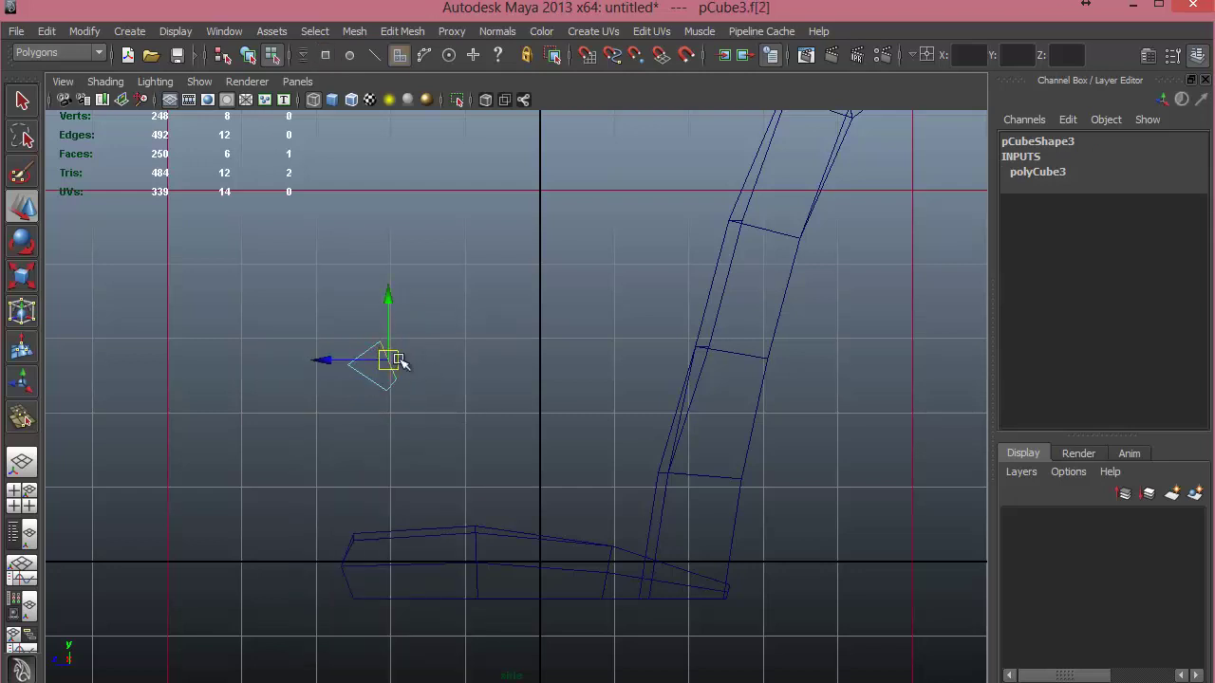
{"action": "left_click", "coordinate": [392, 377]}
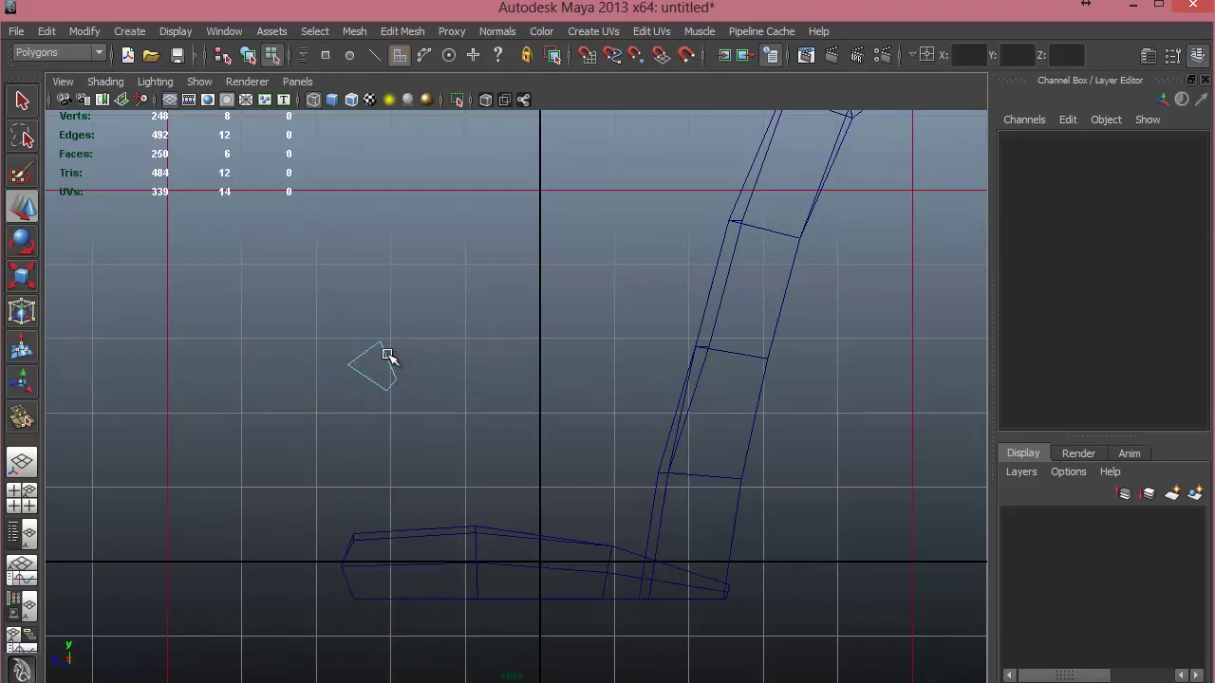
{"action": "left_click", "coordinate": [387, 358]}
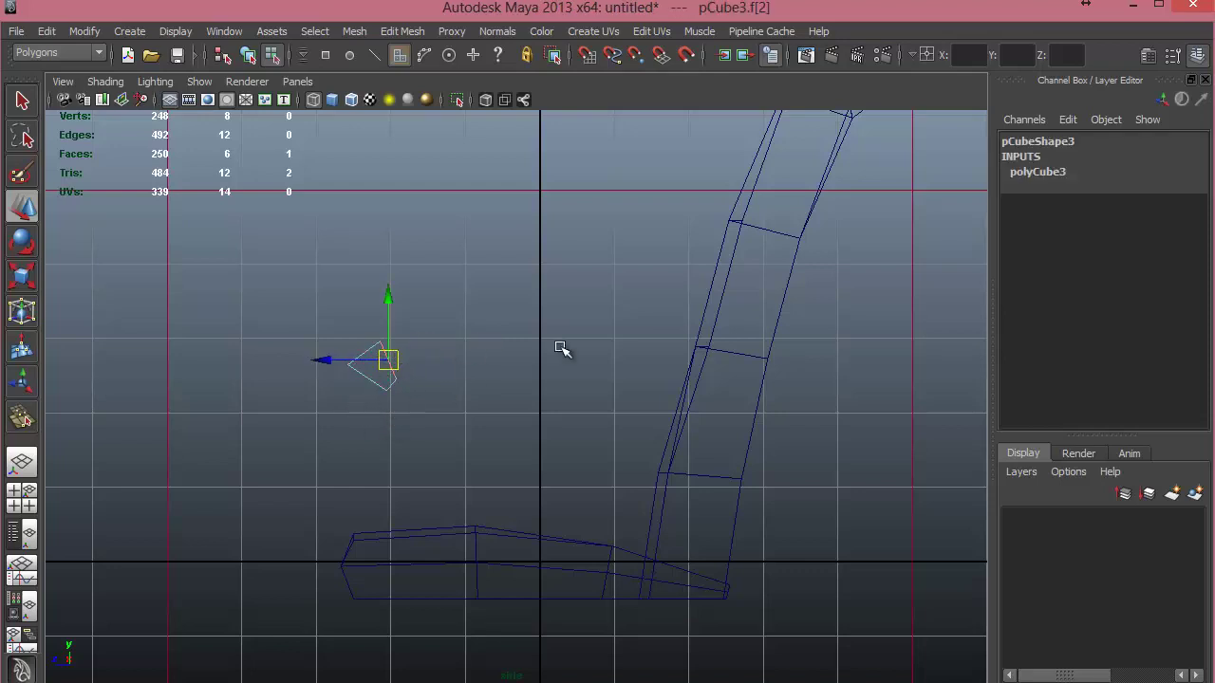
{"action": "left_click", "coordinate": [441, 376]}
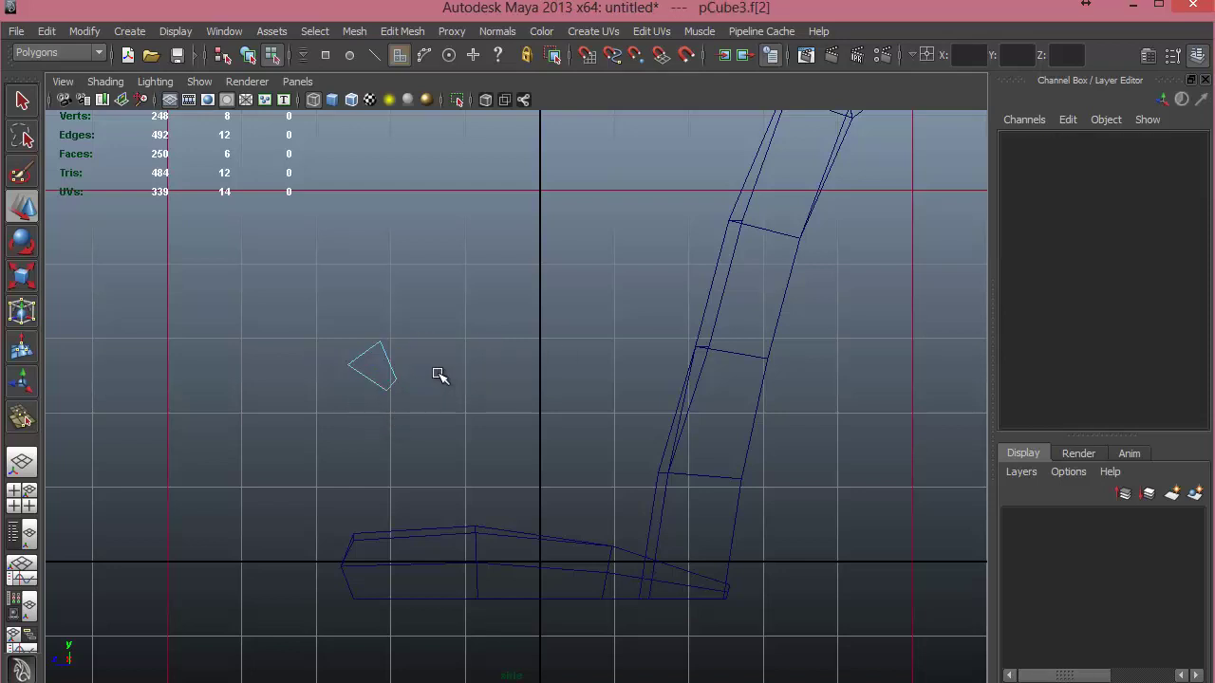
{"action": "left_click", "coordinate": [388, 360]}
{"action": "key", "text": "space"}
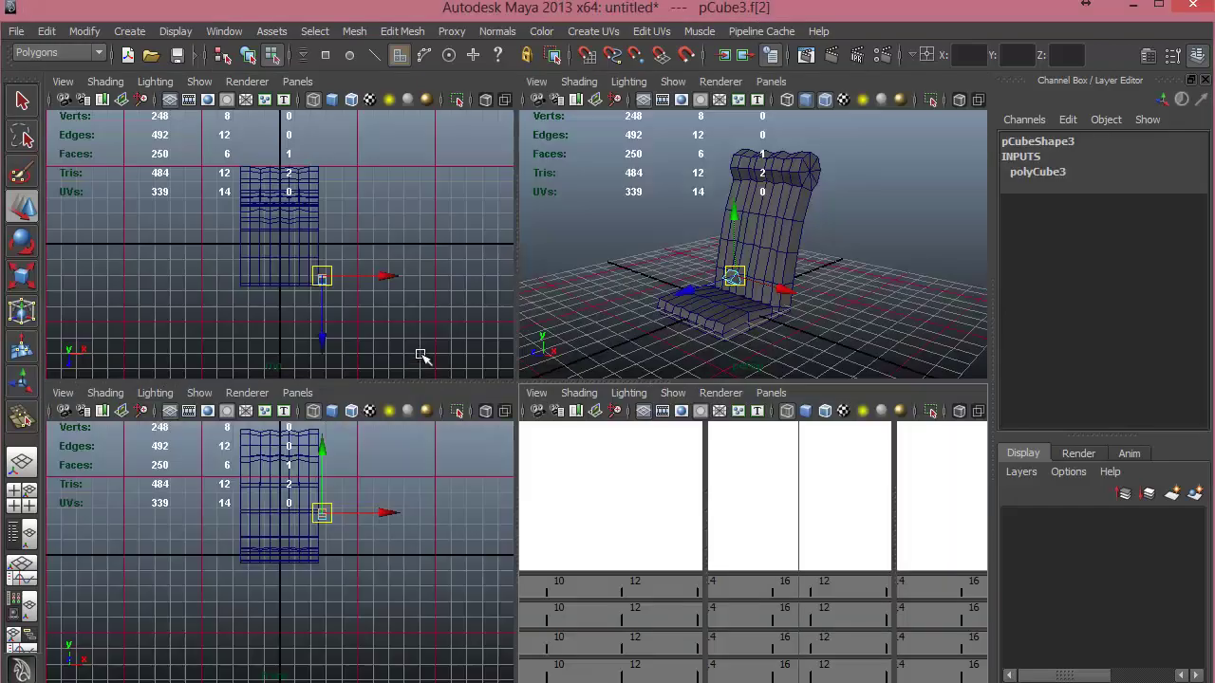
{"action": "key", "text": "space"}
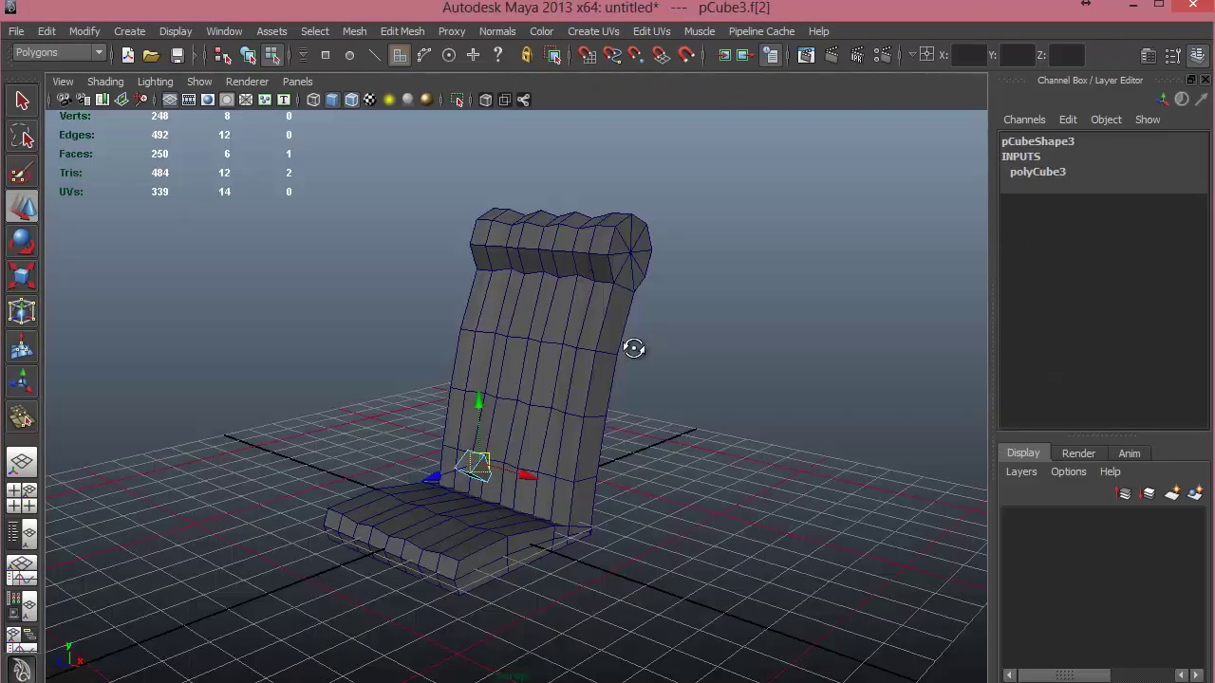
{"action": "left_click_drag", "start_coordinate": [632, 348], "coordinate": [431, 419], "text": "alt"}
{"action": "right_click_drag", "start_coordinate": [433, 419], "coordinate": [564, 439], "text": "alt"}
{"action": "middle_click_drag", "start_coordinate": [563, 440], "coordinate": [724, 404], "text": "alt"}
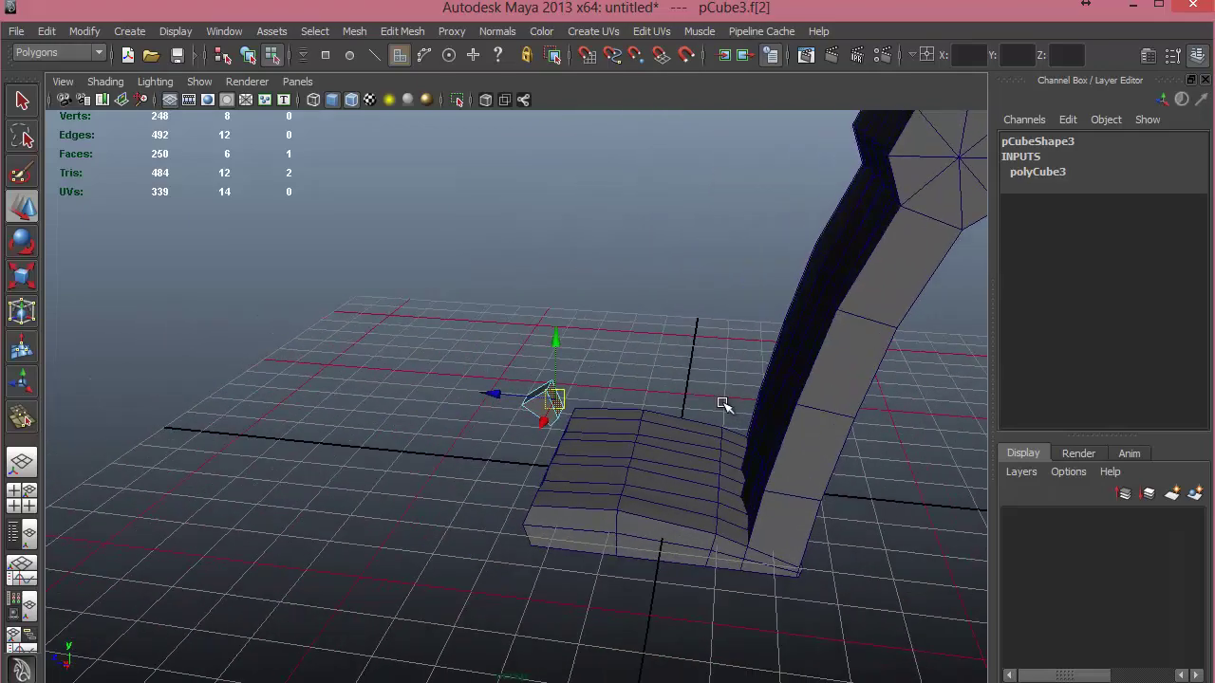
{"action": "right_click_drag", "start_coordinate": [725, 404], "coordinate": [928, 434], "text": "alt"}
{"action": "left_click_drag", "start_coordinate": [927, 434], "coordinate": [607, 399], "text": "alt"}
{"action": "left_click", "coordinate": [596, 389]}
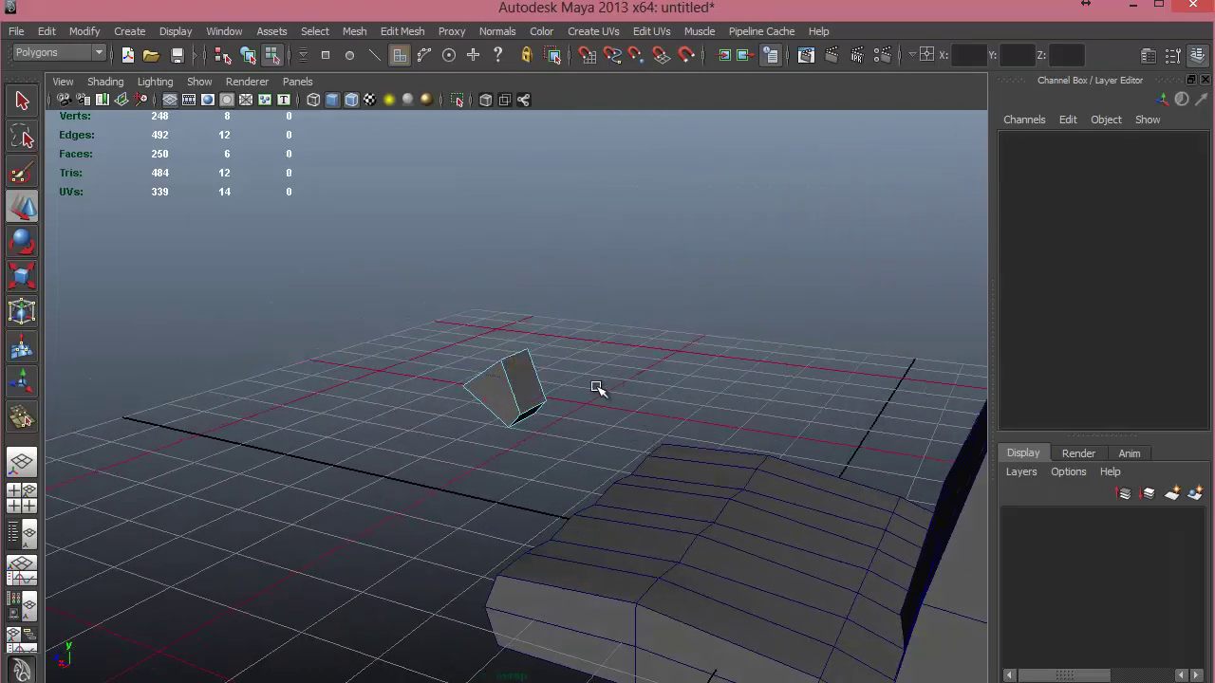
{"action": "left_click", "coordinate": [519, 383]}
Extrude the selected face about 1.96, and pull its end down and back until it meets the backrest.
{"action": "left_click_drag", "start_coordinate": [529, 401], "coordinate": [616, 355], "text": "alt"}
{"action": "right_click_drag", "start_coordinate": [613, 357], "coordinate": [615, 380], "text": "shift"}
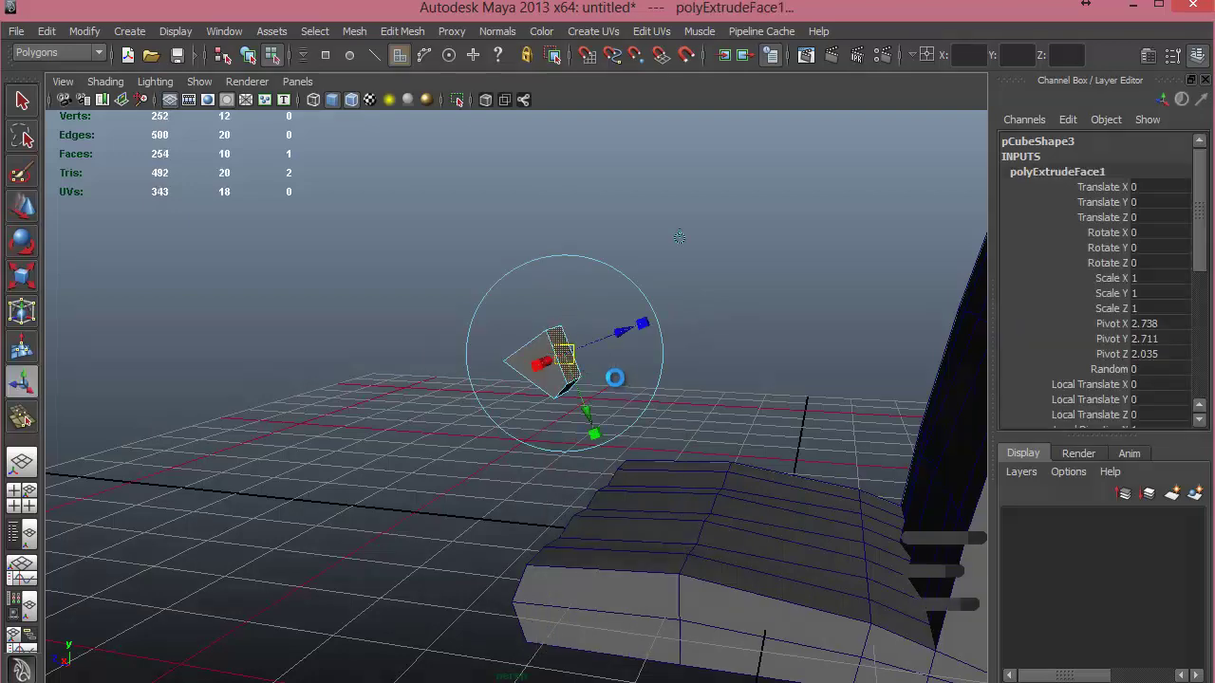
{"action": "left_click_drag", "start_coordinate": [605, 339], "coordinate": [825, 315]}
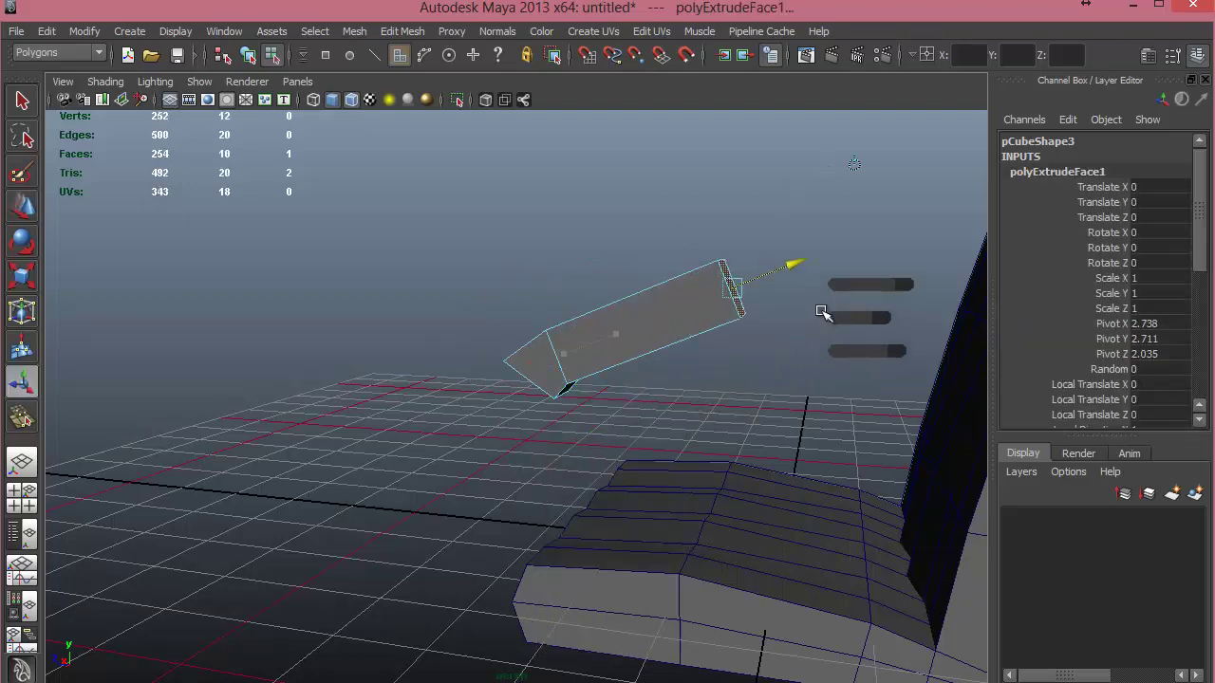
{"action": "left_click_drag", "start_coordinate": [764, 420], "coordinate": [646, 420], "text": "alt"}
{"action": "key", "text": "w"}
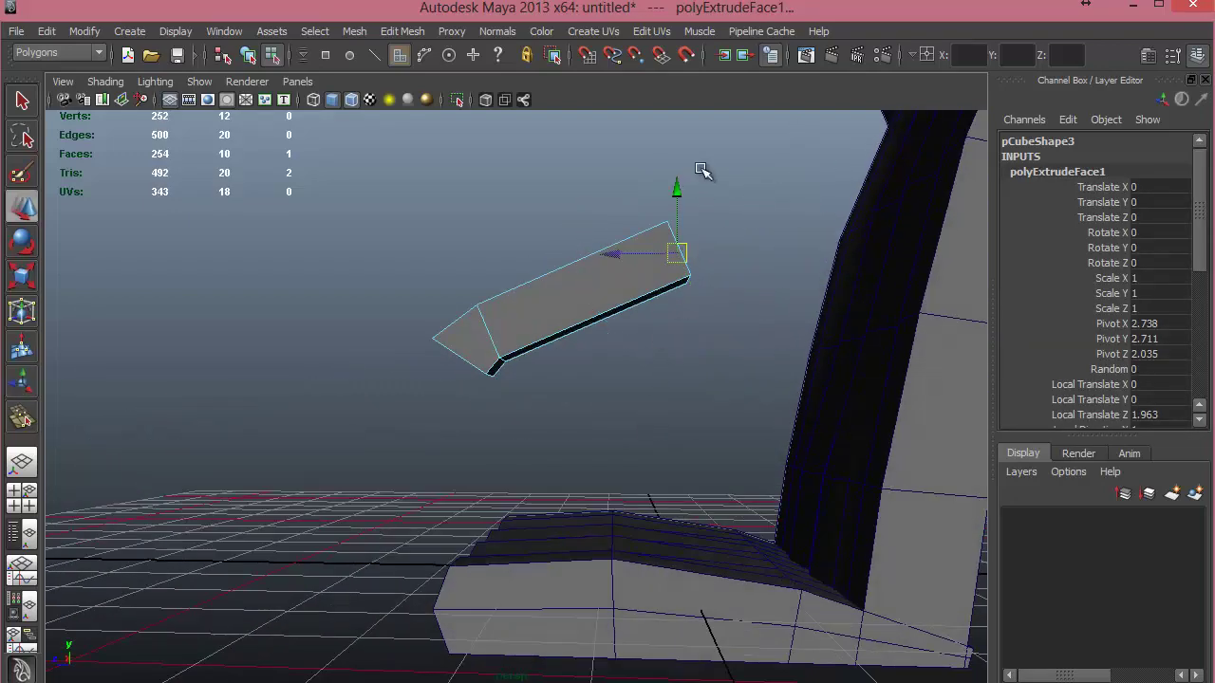
{"action": "left_click_drag", "start_coordinate": [678, 190], "coordinate": [677, 347]}
{"action": "key", "text": "space"}
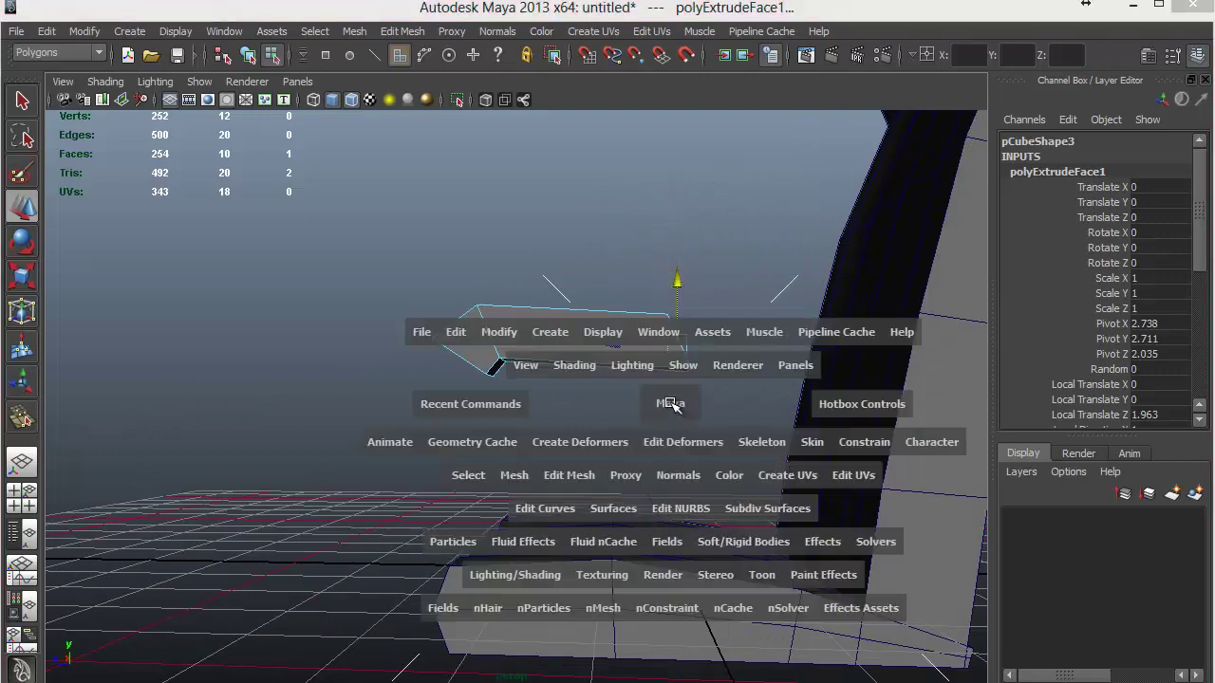
{"action": "key", "text": "space"}
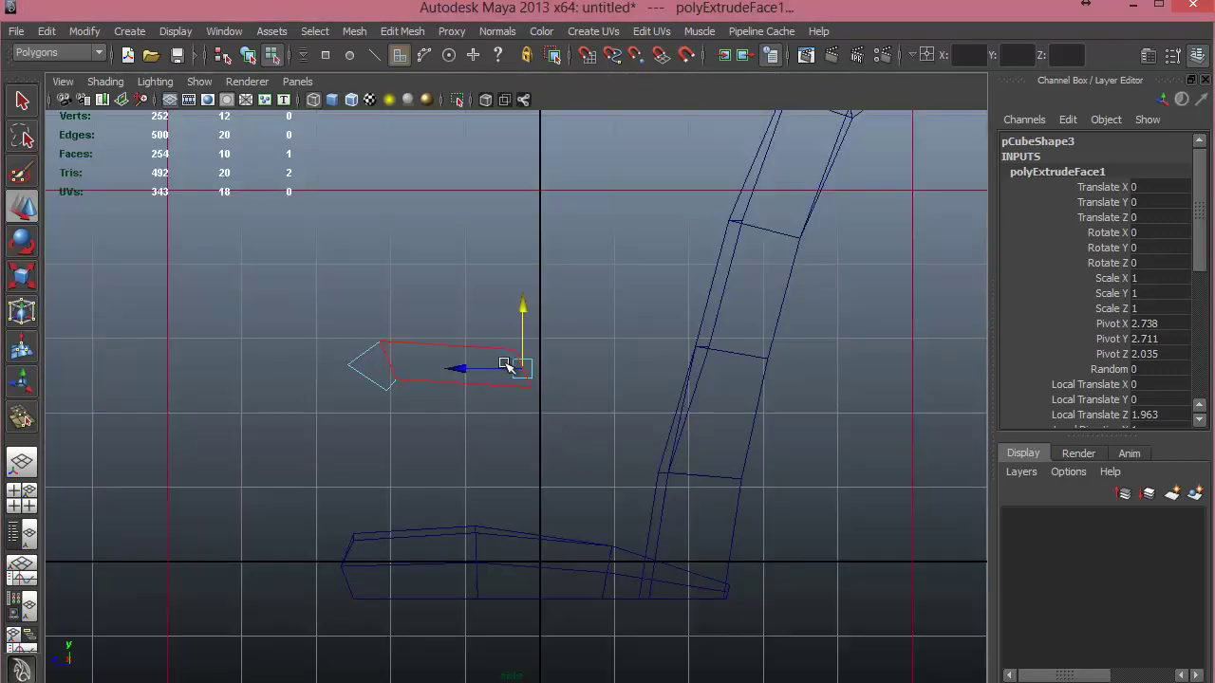
{"action": "left_click_drag", "start_coordinate": [522, 370], "coordinate": [683, 412]}
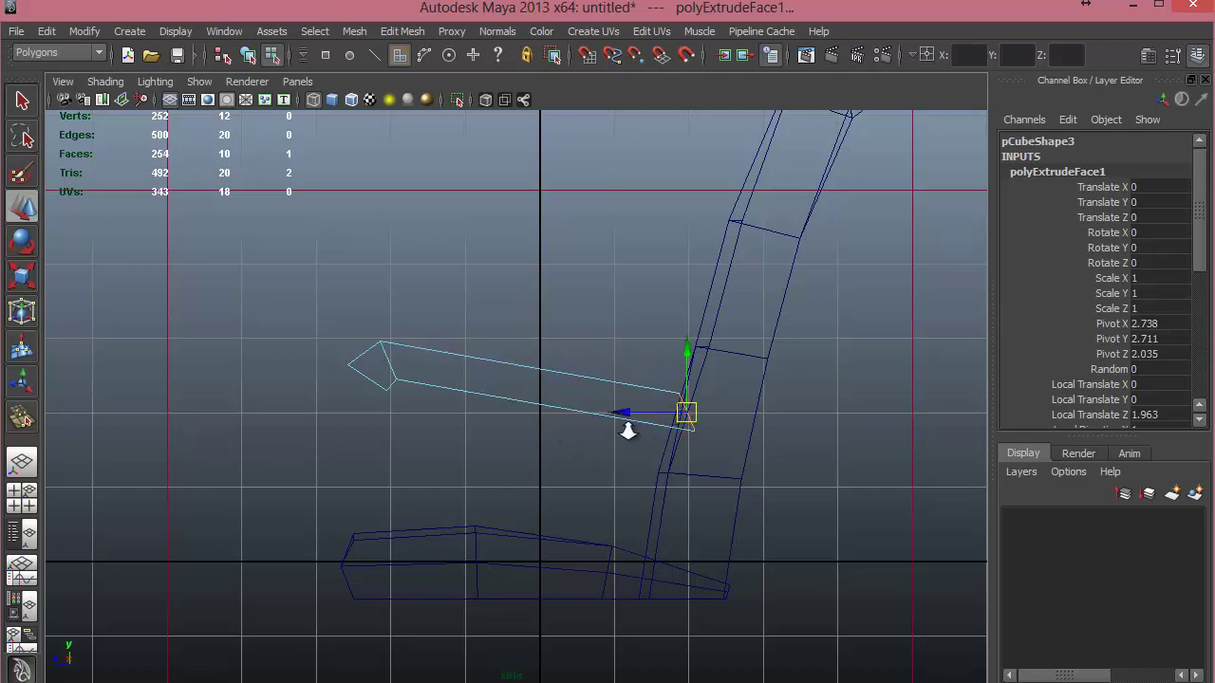
Reposition the lower and upper vertices at the armrest's rear end to slant the end face along the backrest.
{"action": "right_click_drag", "start_coordinate": [627, 427], "coordinate": [694, 461], "text": "alt"}
{"action": "middle_click_drag", "start_coordinate": [694, 461], "coordinate": [590, 479], "text": "alt"}
{"action": "right_click_drag", "start_coordinate": [664, 482], "coordinate": [691, 483], "text": "alt"}
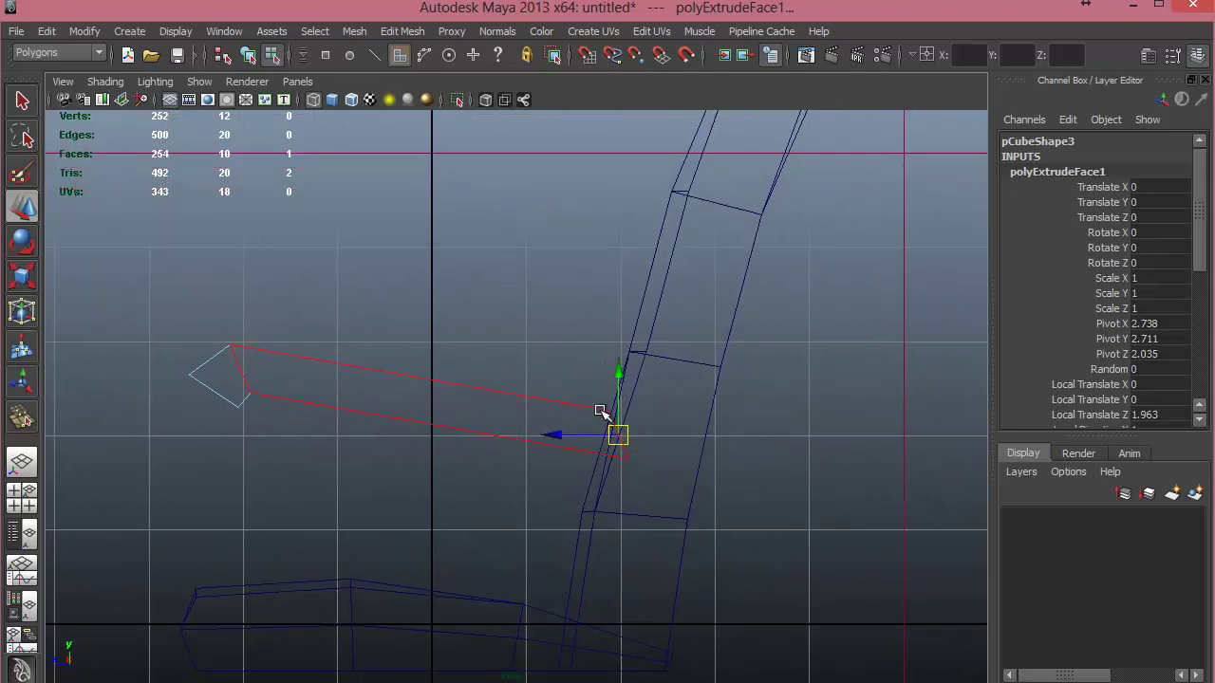
{"action": "right_click_drag", "start_coordinate": [600, 412], "coordinate": [567, 406]}
{"action": "left_click_drag", "start_coordinate": [643, 447], "coordinate": [612, 443]}
{"action": "middle_click_drag", "start_coordinate": [613, 443], "coordinate": [552, 347], "text": "alt"}
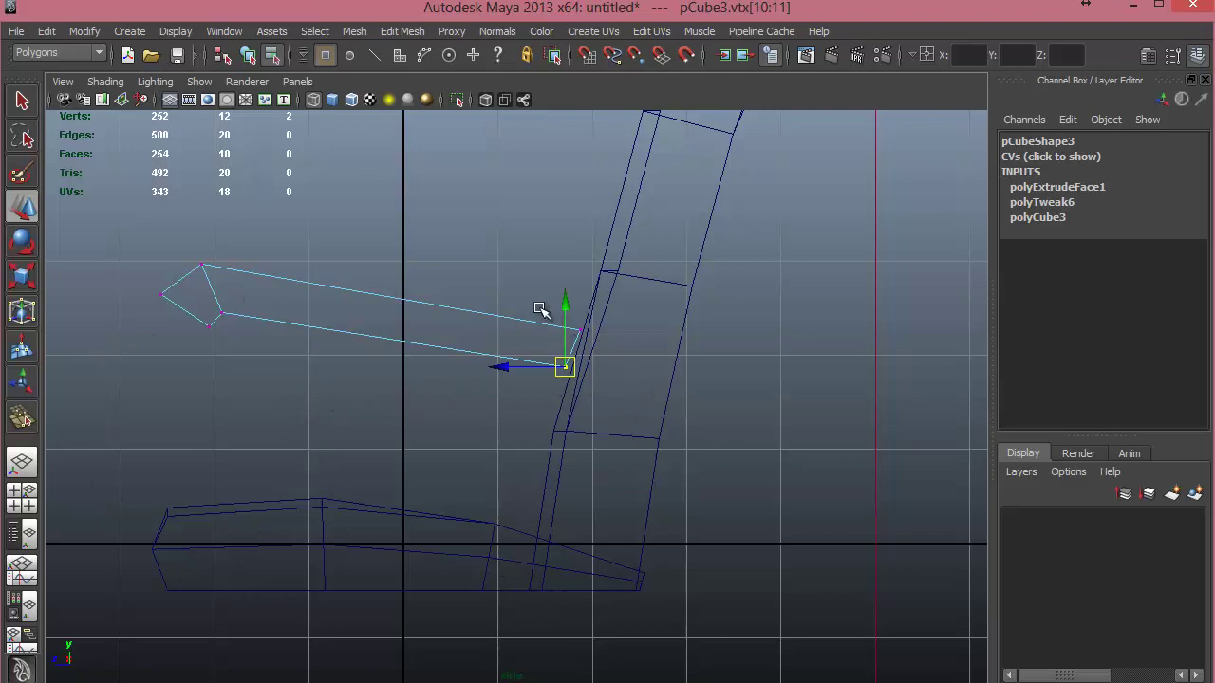
{"action": "left_click", "coordinate": [578, 330]}
{"action": "mouse_move", "coordinate": [578, 330]}
{"action": "left_mouse_down"}
{"action": "mouse_move", "coordinate": [599, 340]}
{"action": "mouse_move", "coordinate": [581, 331]}
{"action": "left_mouse_up"}
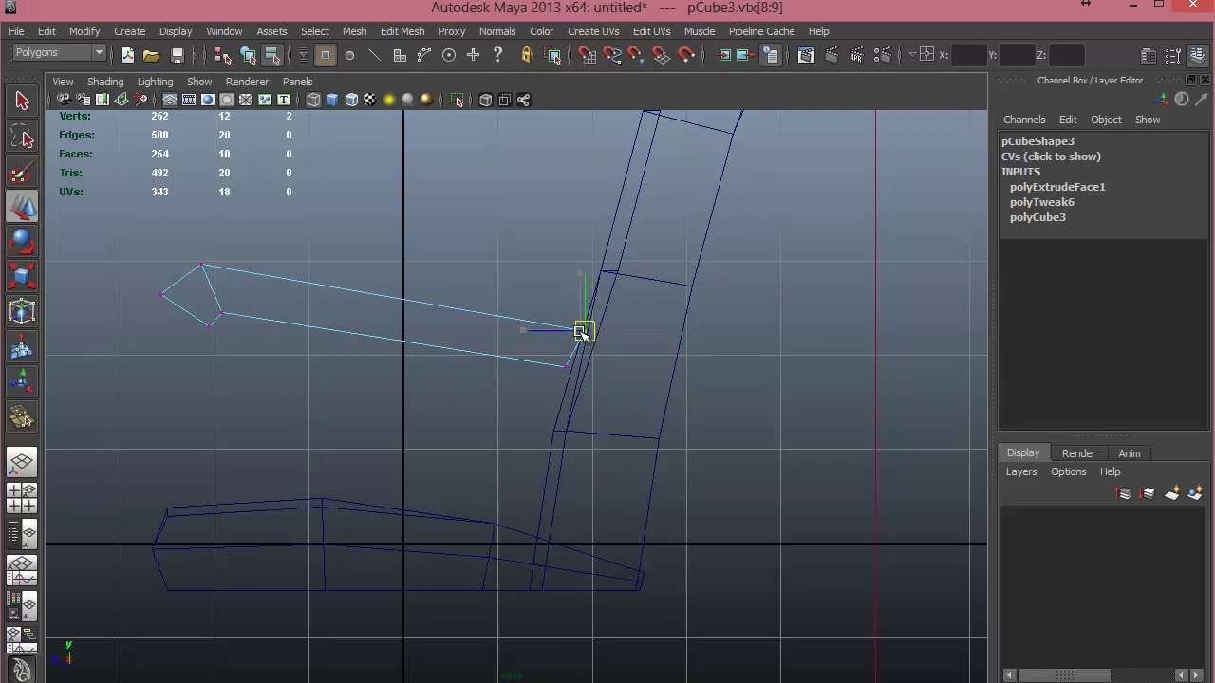
Extrude the armrest's rear end face about 0.39 to begin the corner.
{"action": "right_click_drag", "start_coordinate": [576, 354], "coordinate": [576, 383]}
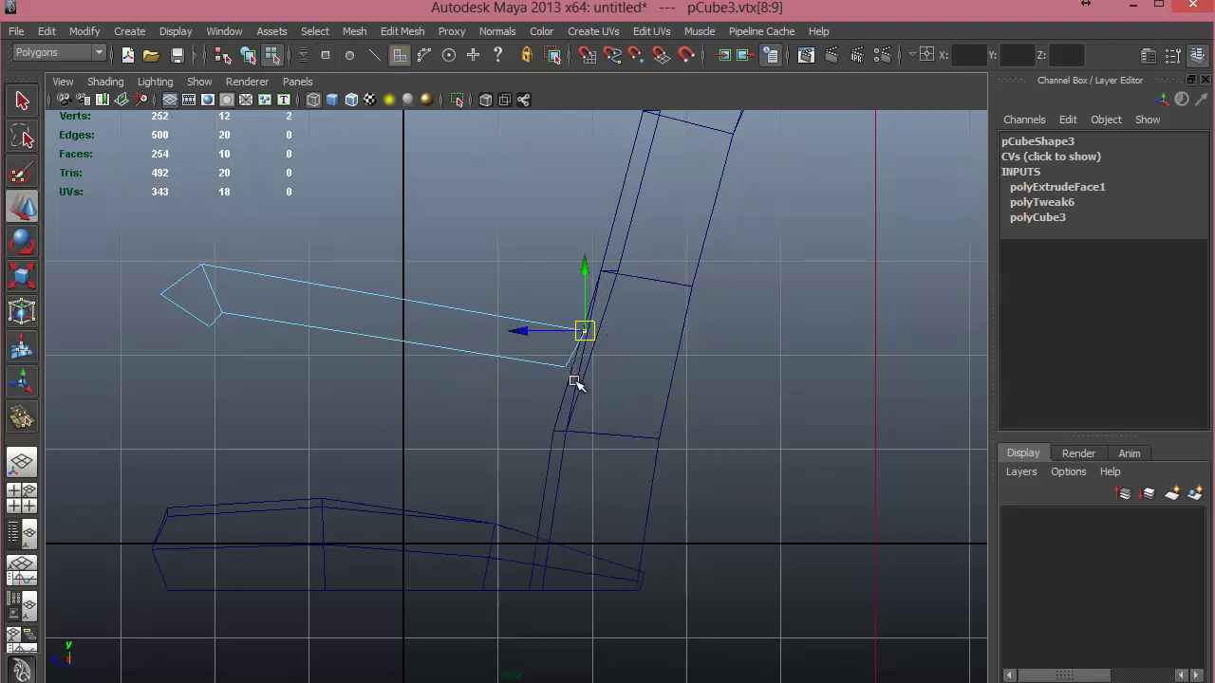
{"action": "left_click", "coordinate": [576, 347]}
{"action": "right_click_drag", "start_coordinate": [697, 351], "coordinate": [695, 372], "text": "shift"}
{"action": "mouse_move", "coordinate": [614, 368]}
{"action": "left_mouse_down"}
{"action": "mouse_move", "coordinate": [644, 389]}
{"action": "mouse_move", "coordinate": [590, 366]}
{"action": "left_mouse_up"}
{"action": "key", "text": "w"}
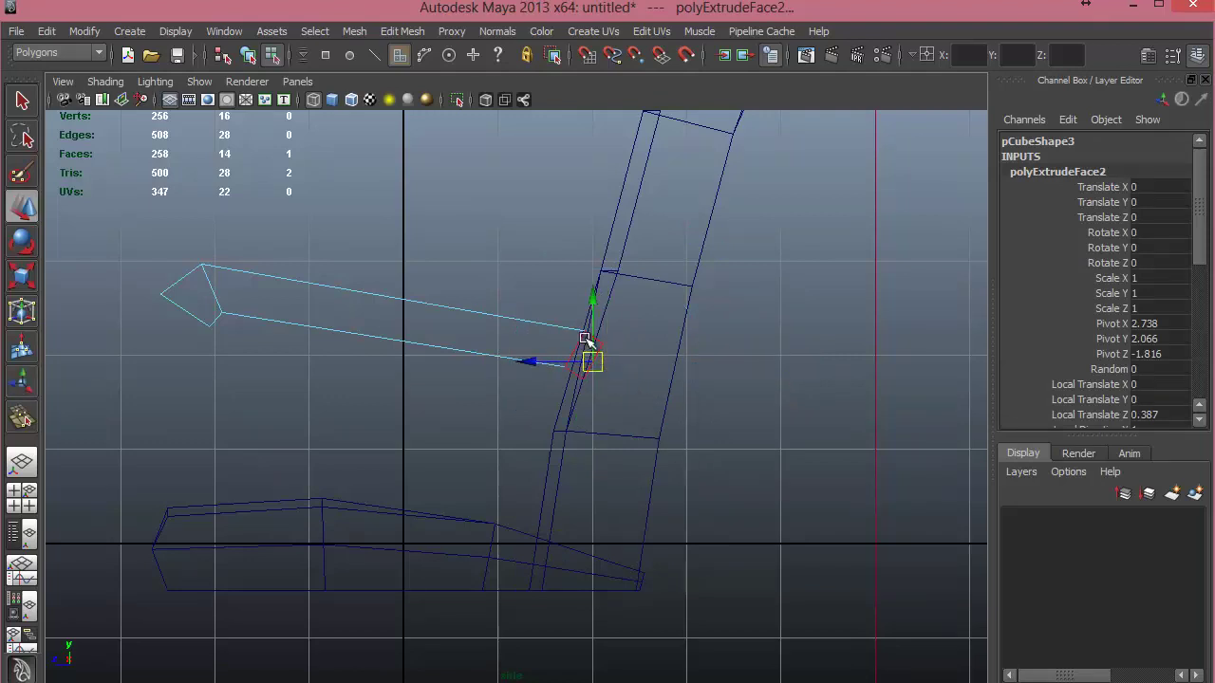
Move the new end vertices in the side view so the corner segment turns its end face downward.
{"action": "right_click_drag", "start_coordinate": [572, 331], "coordinate": [491, 326]}
{"action": "left_click", "coordinate": [587, 332]}
{"action": "left_click_drag", "start_coordinate": [611, 329], "coordinate": [588, 372]}
{"action": "left_click_drag", "start_coordinate": [583, 377], "coordinate": [637, 382]}
{"action": "left_click_drag", "start_coordinate": [617, 365], "coordinate": [616, 366]}
Extrude the corner's downward-facing face to the seat's level, and adjust the vertices at its lower end.
{"action": "right_click_drag", "start_coordinate": [587, 371], "coordinate": [595, 375]}
{"action": "left_click", "coordinate": [595, 370]}
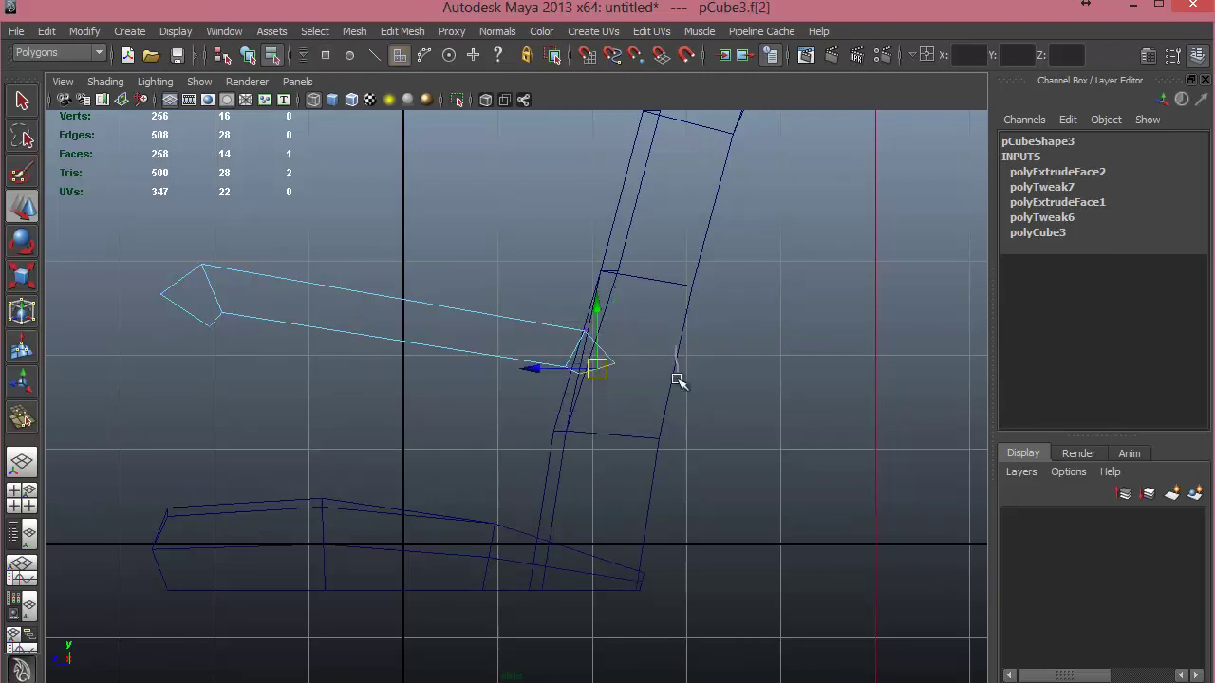
{"action": "right_click_drag", "start_coordinate": [677, 380], "coordinate": [610, 389], "text": "shift"}
{"action": "left_click_drag", "start_coordinate": [605, 388], "coordinate": [622, 544]}
{"action": "key", "text": "w"}
{"action": "key", "text": "F9"}
{"action": "left_click_drag", "start_coordinate": [603, 536], "coordinate": [595, 561]}
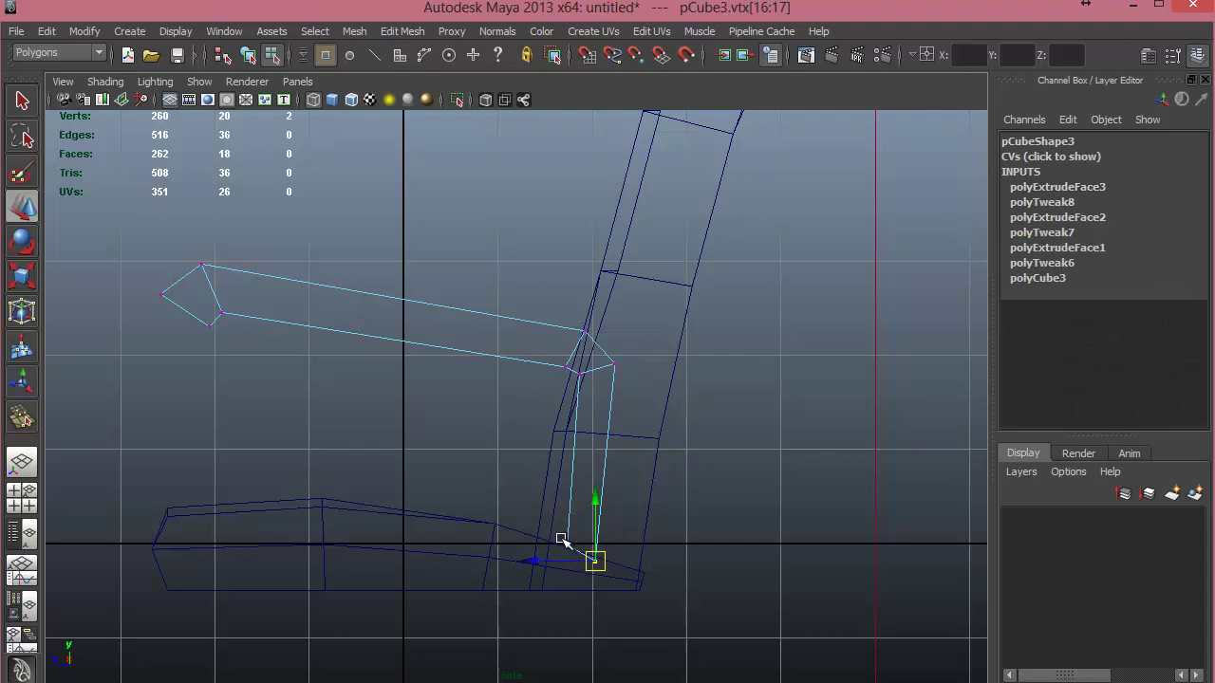
Extrude the lower end face of the armrest frame's rear post and shift it slightly forward and down.
{"action": "right_click_drag", "start_coordinate": [569, 545], "coordinate": [568, 403]}
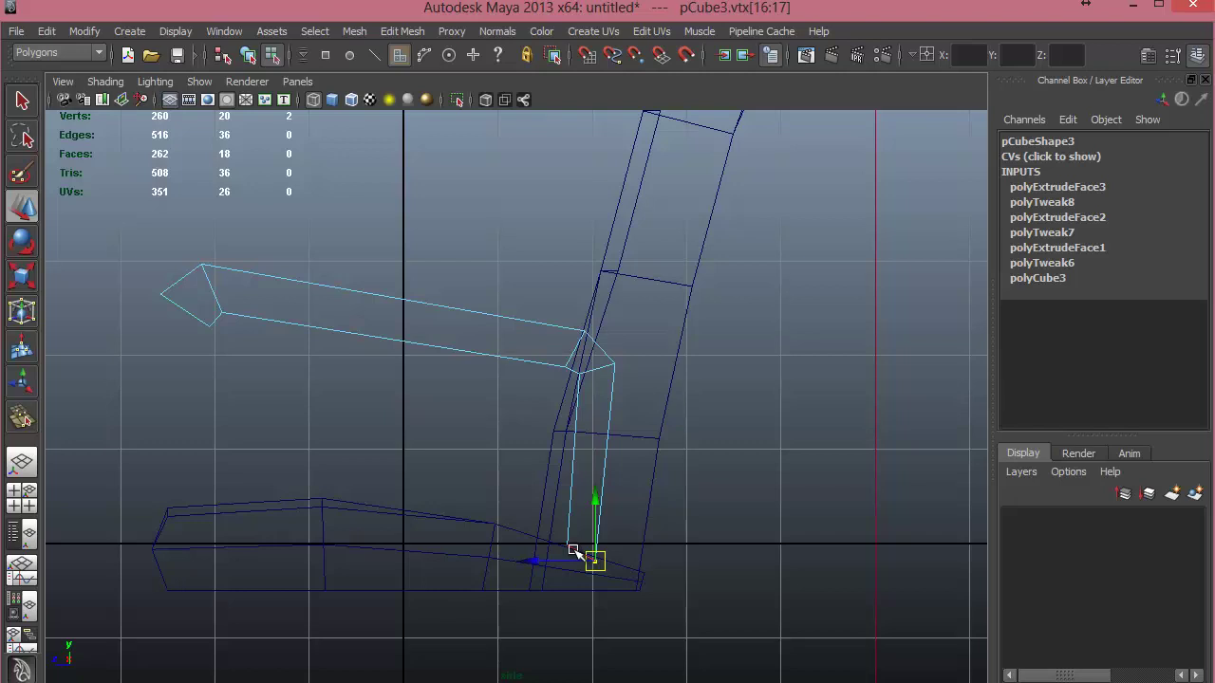
{"action": "left_click", "coordinate": [575, 550]}
{"action": "right_click_drag", "start_coordinate": [653, 427], "coordinate": [651, 455], "text": "shift"}
{"action": "key", "text": "w"}
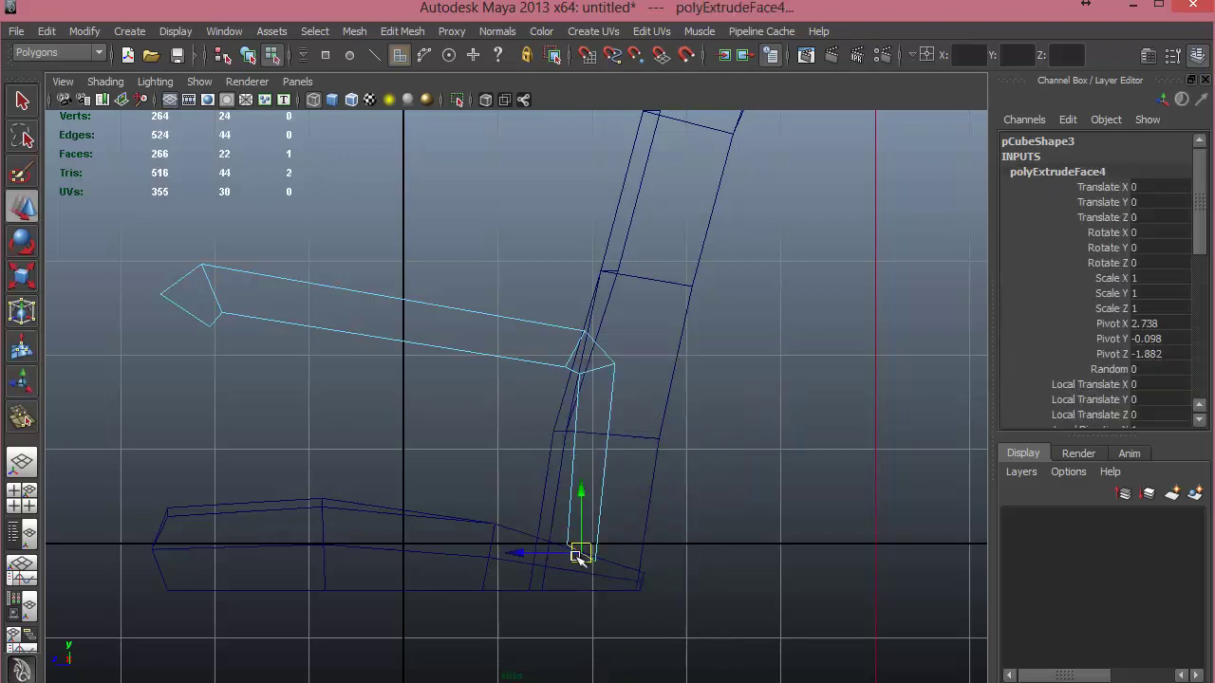
{"action": "key", "text": "r"}
{"action": "key", "text": "w"}
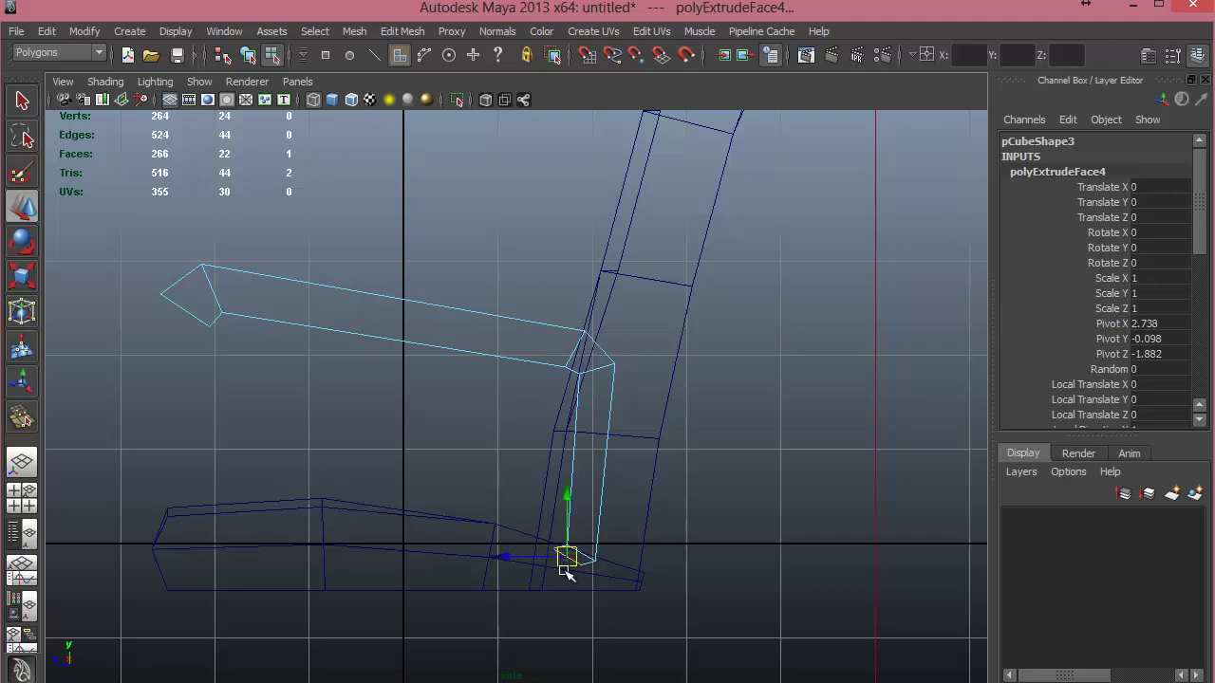
Move the lower vertices of the new rear corner forward and down so its end face points toward the seat front.
{"action": "right_click_drag", "start_coordinate": [571, 466], "coordinate": [540, 487]}
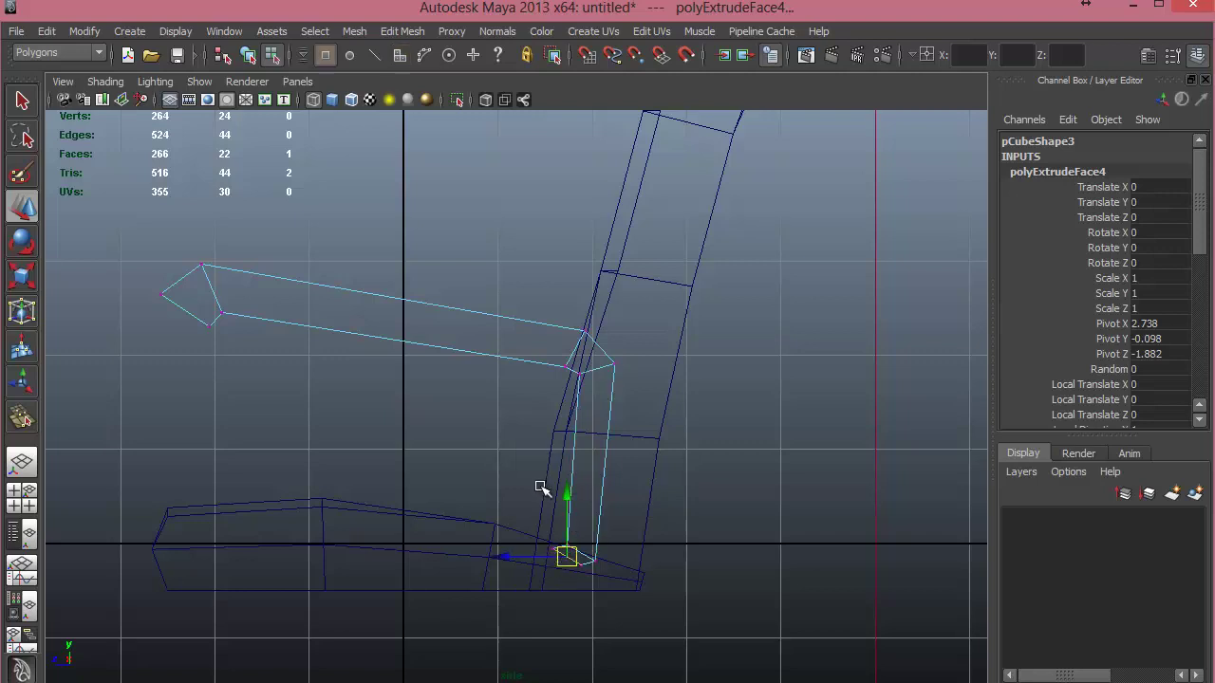
{"action": "left_click", "coordinate": [576, 567]}
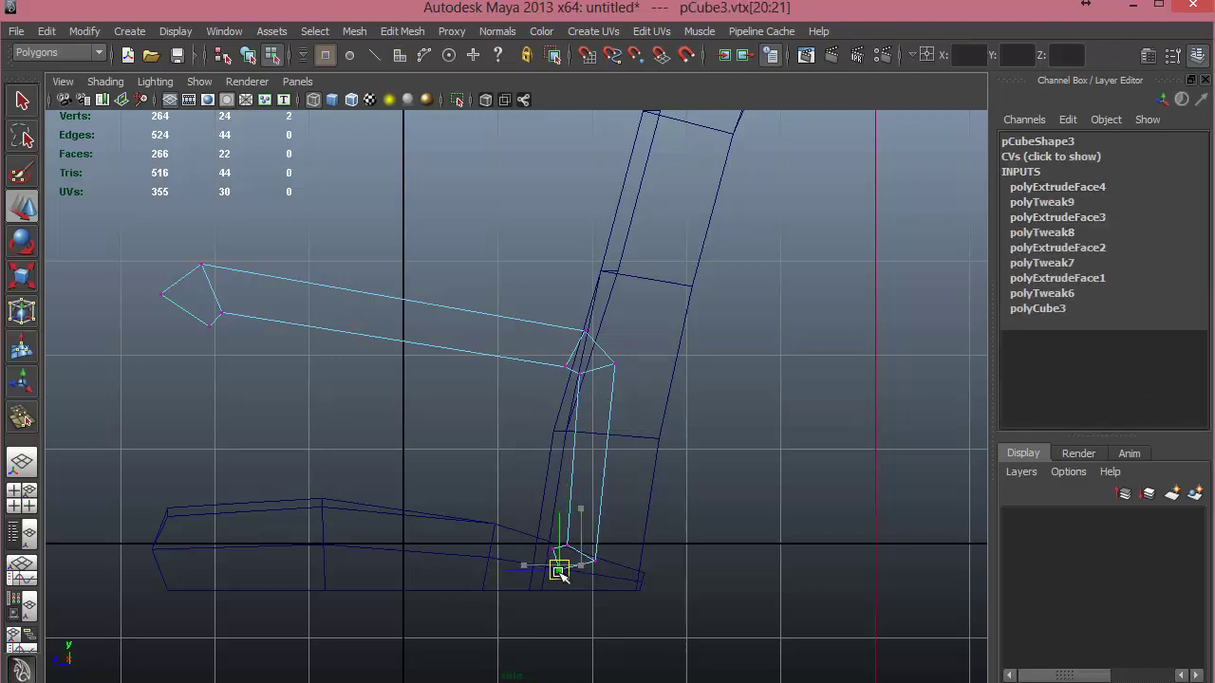
{"action": "left_click", "coordinate": [558, 562]}
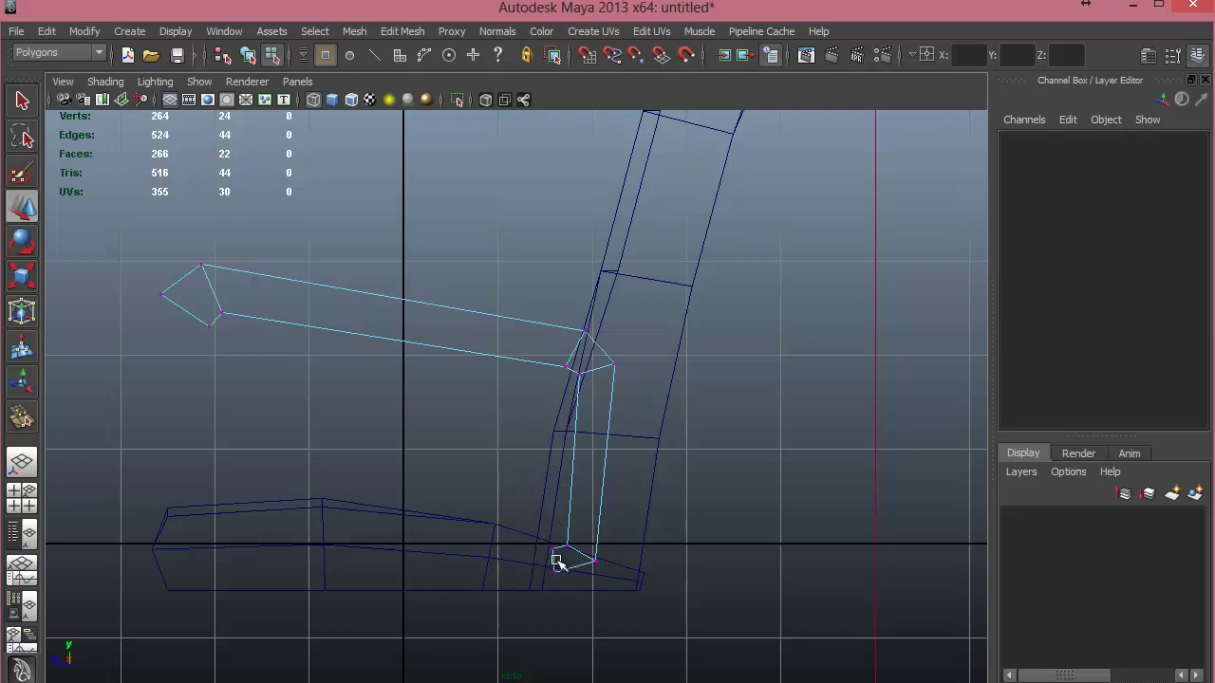
Extrude the rear corner's front-facing face along the seat to near its front edge, and shift the end's lower vertices forward.
{"action": "right_click_drag", "start_coordinate": [552, 553], "coordinate": [554, 407]}
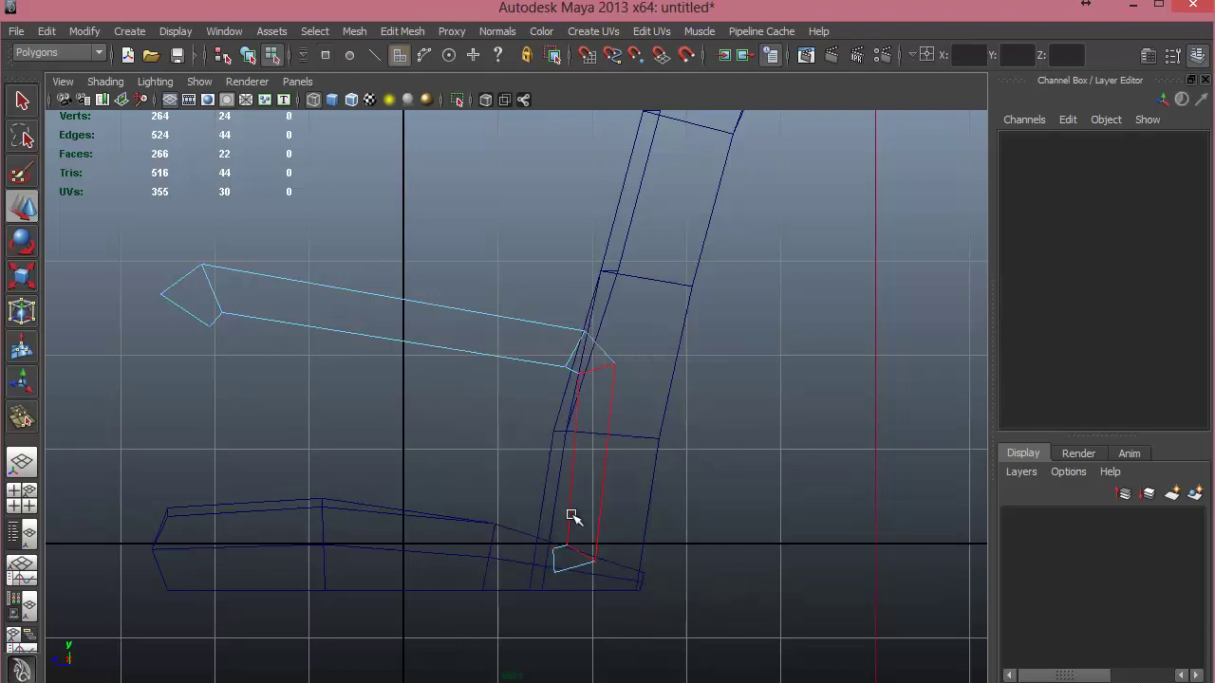
{"action": "left_click", "coordinate": [554, 562]}
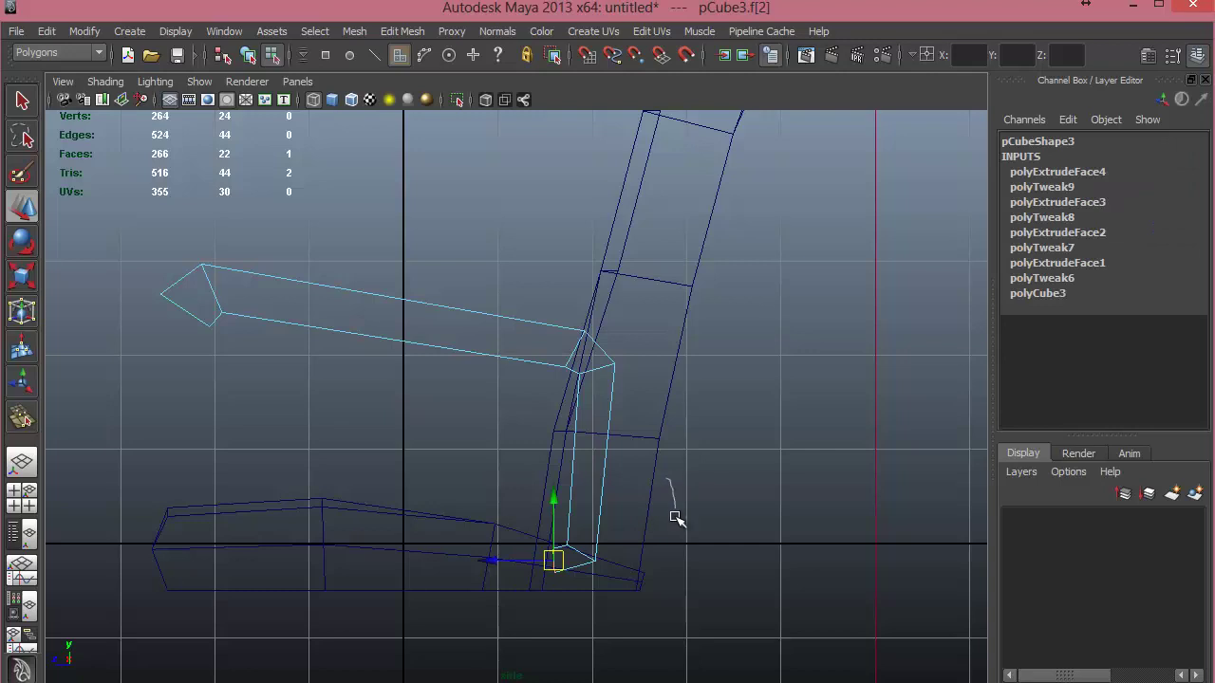
{"action": "right_click_drag", "start_coordinate": [676, 517], "coordinate": [664, 454], "text": "shift"}
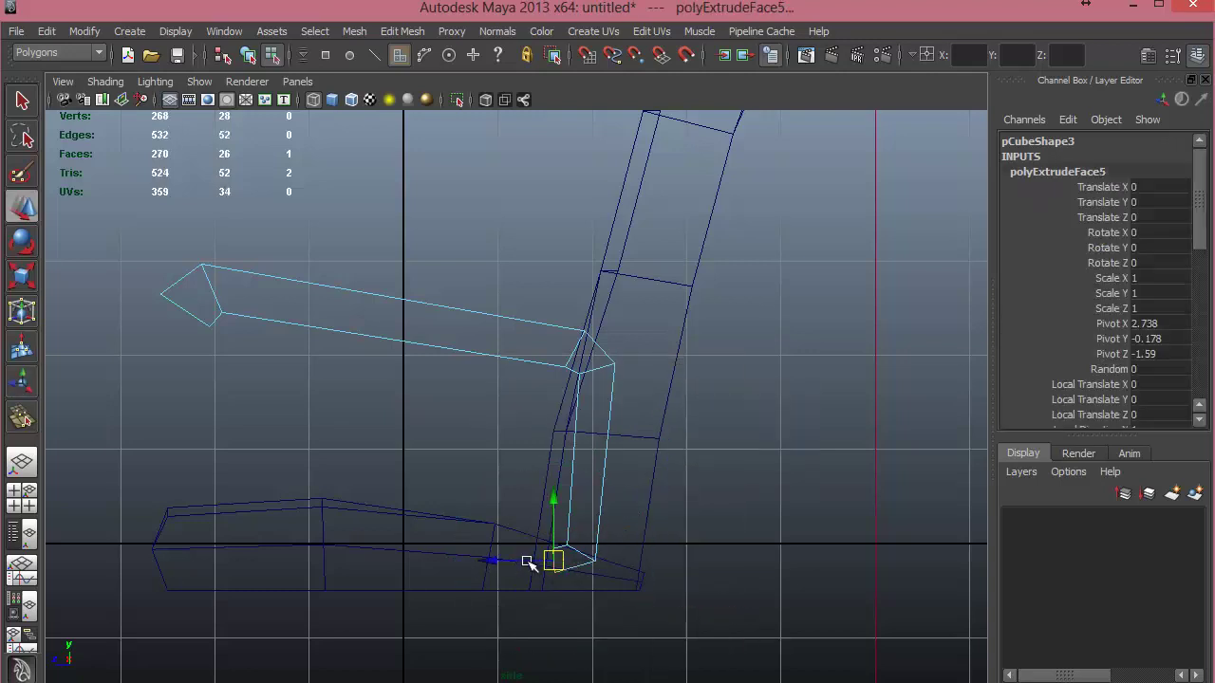
{"action": "left_click_drag", "start_coordinate": [529, 563], "coordinate": [220, 541]}
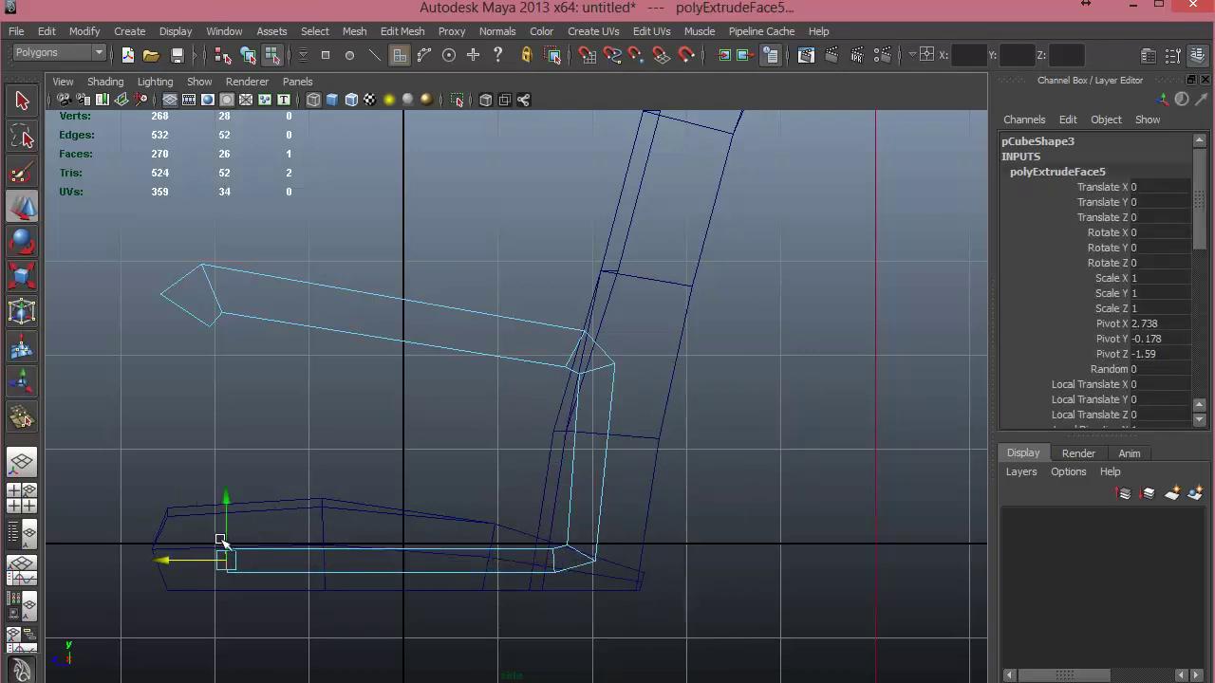
{"action": "left_click", "coordinate": [221, 542]}
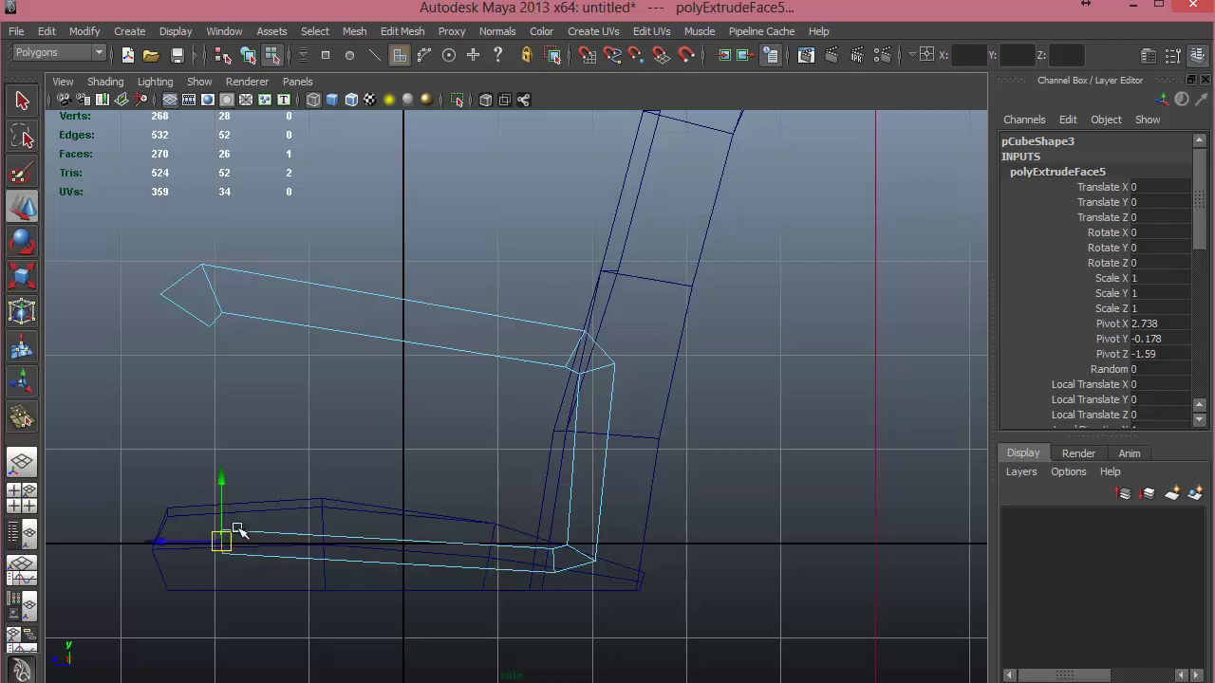
{"action": "right_click_drag", "start_coordinate": [252, 359], "coordinate": [171, 355]}
{"action": "left_click_drag", "start_coordinate": [238, 543], "coordinate": [217, 560]}
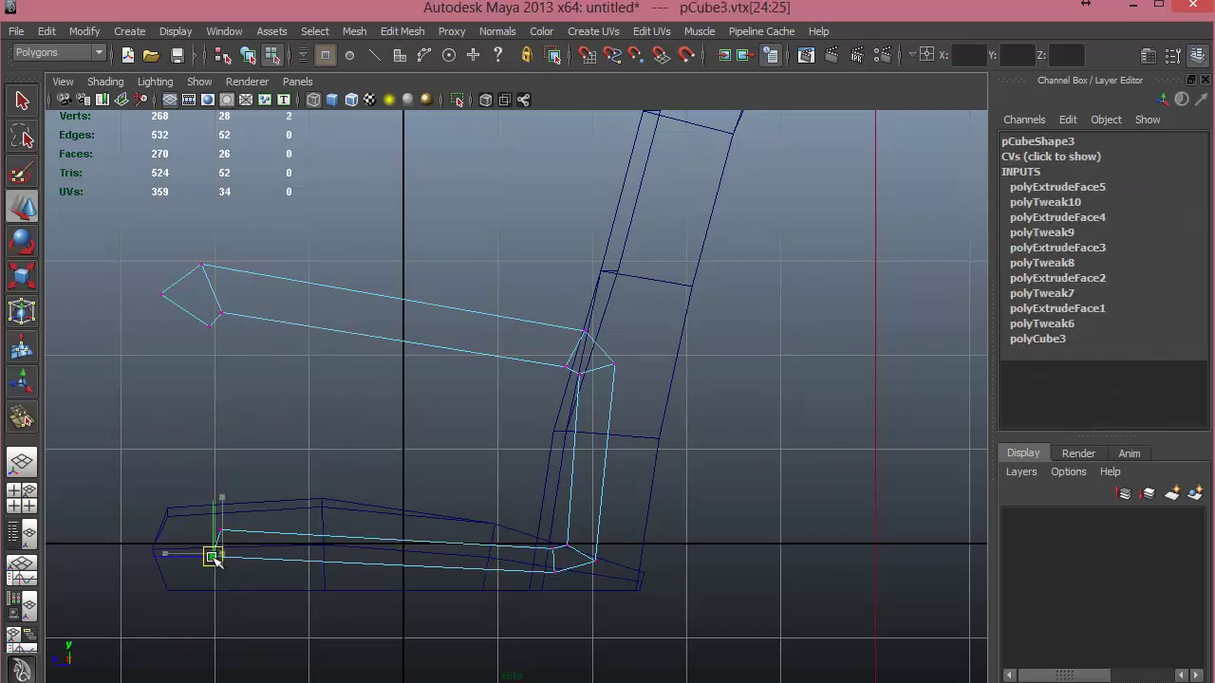
Extrude the front end face of the armrest's bottom bar a short distance forward and up.
{"action": "right_click_drag", "start_coordinate": [224, 536], "coordinate": [224, 408]}
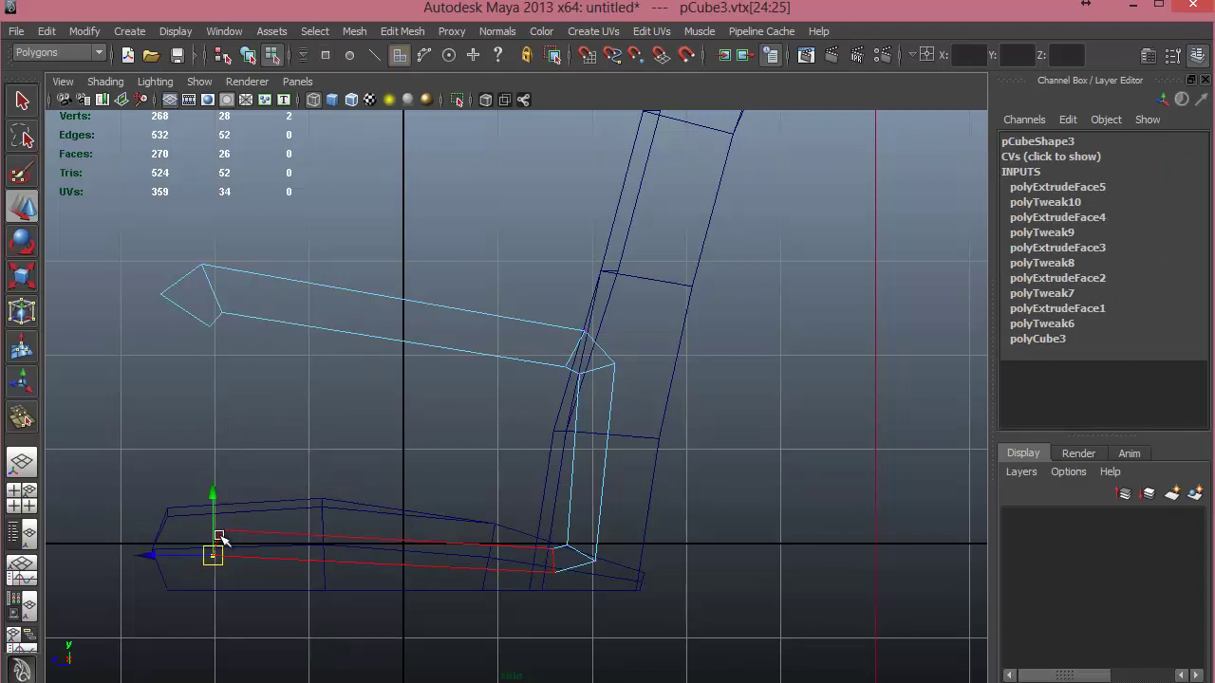
{"action": "left_click", "coordinate": [222, 537]}
{"action": "left_click", "coordinate": [261, 491]}
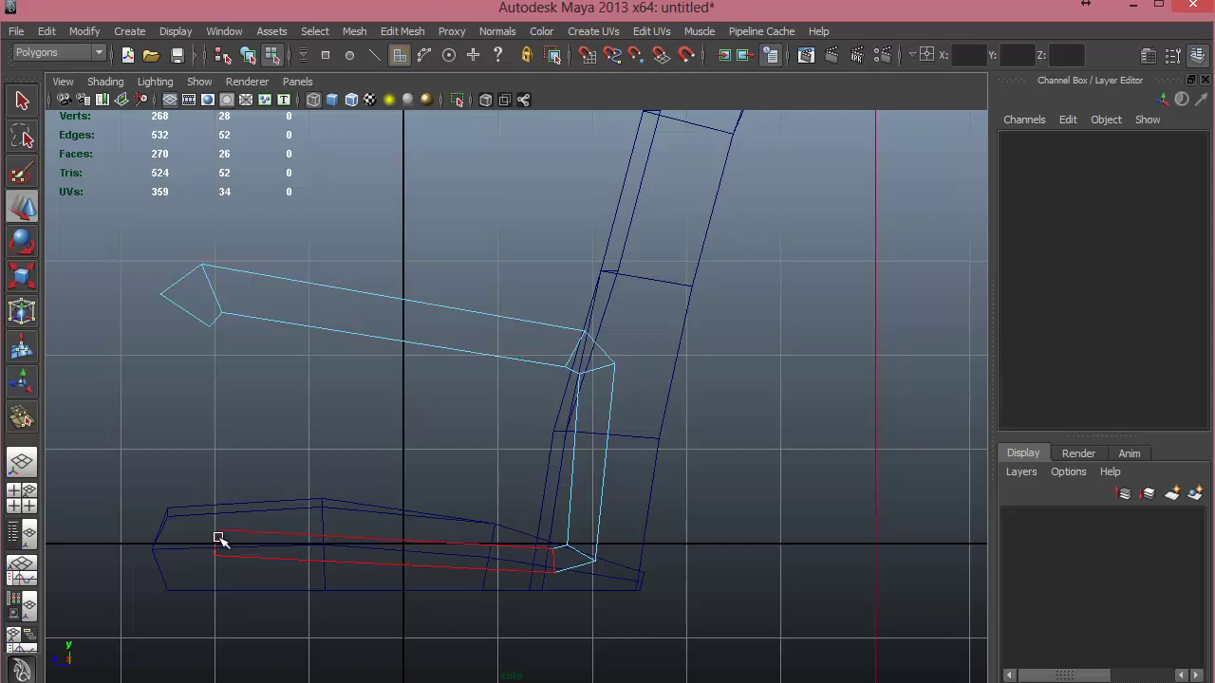
{"action": "left_click", "coordinate": [217, 538]}
{"action": "right_click_drag", "start_coordinate": [348, 406], "coordinate": [351, 433], "text": "shift"}
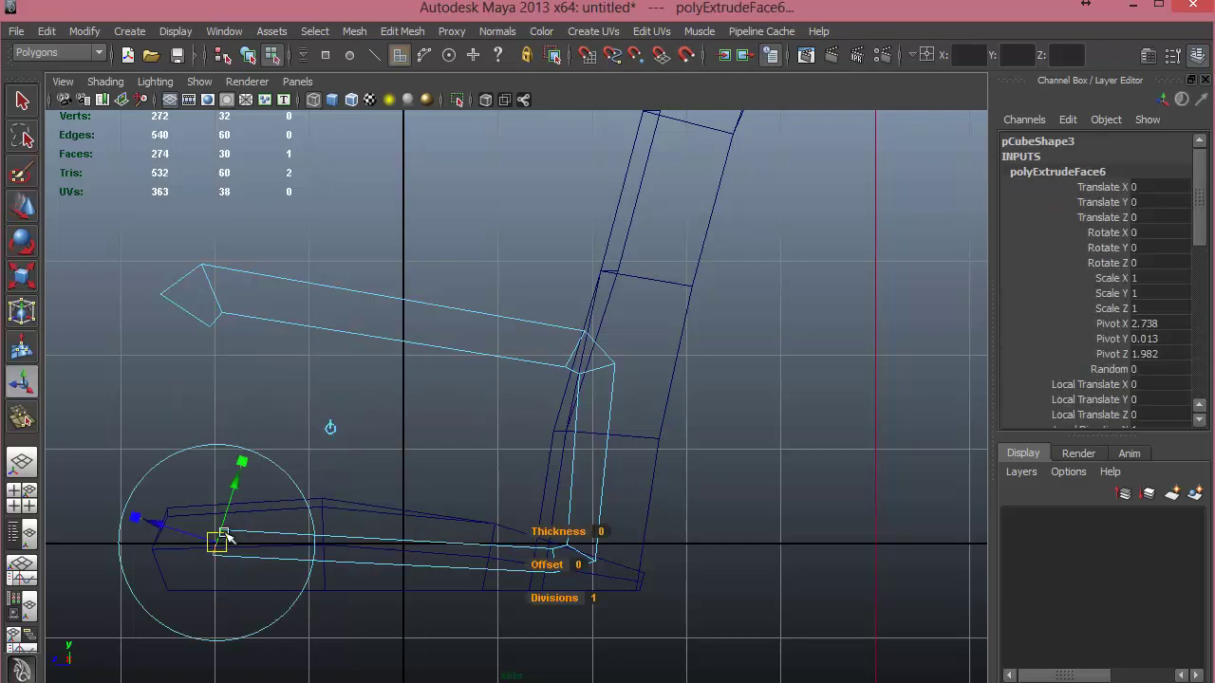
{"action": "key", "text": "w"}
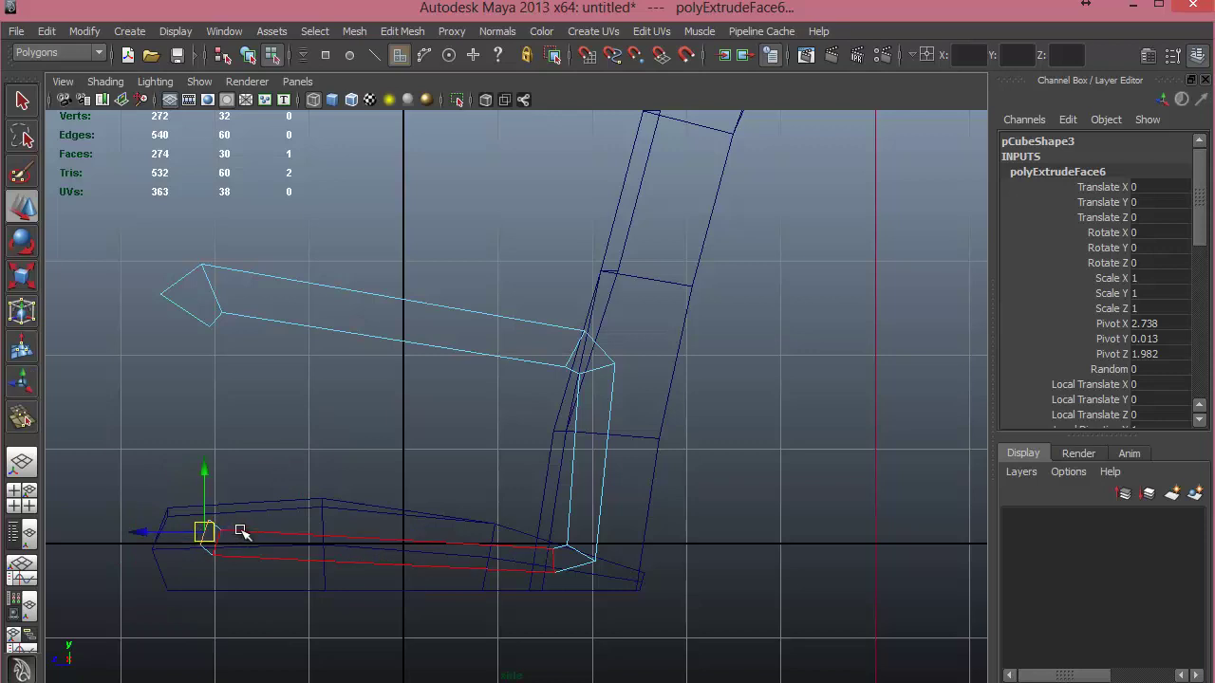
Move the outer vertices of the lower front corner forward and up so its end face points upward.
{"action": "right_click_drag", "start_coordinate": [243, 534], "coordinate": [190, 567]}
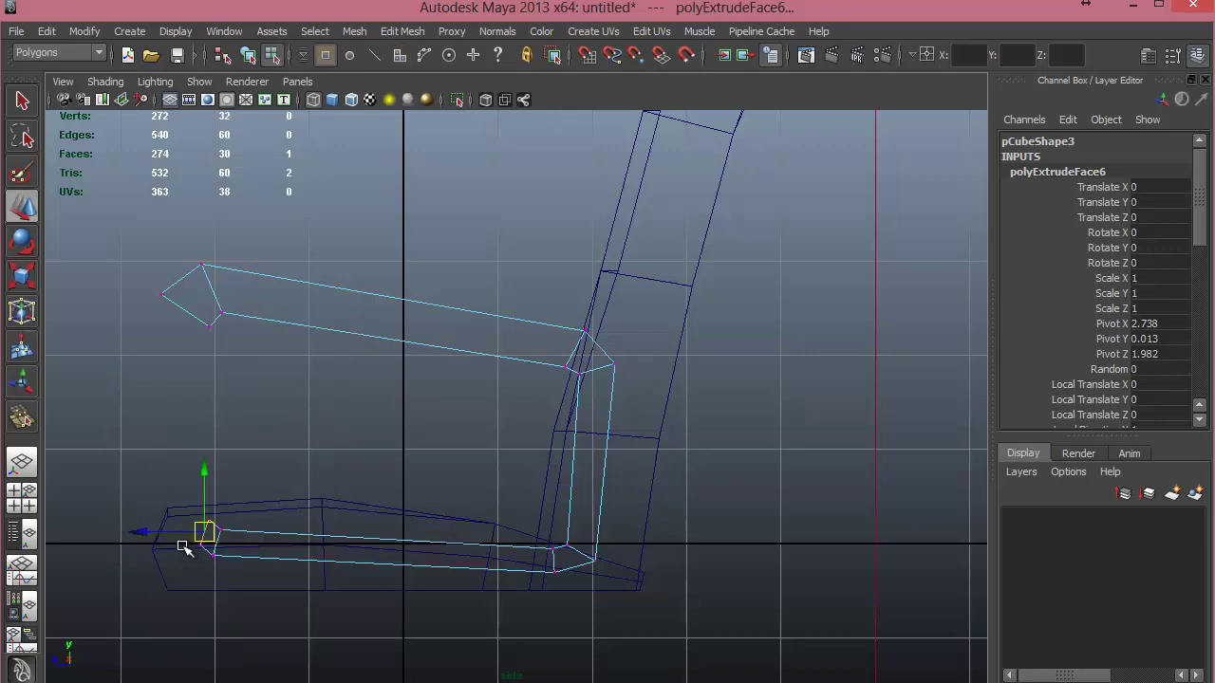
{"action": "left_click", "coordinate": [204, 551]}
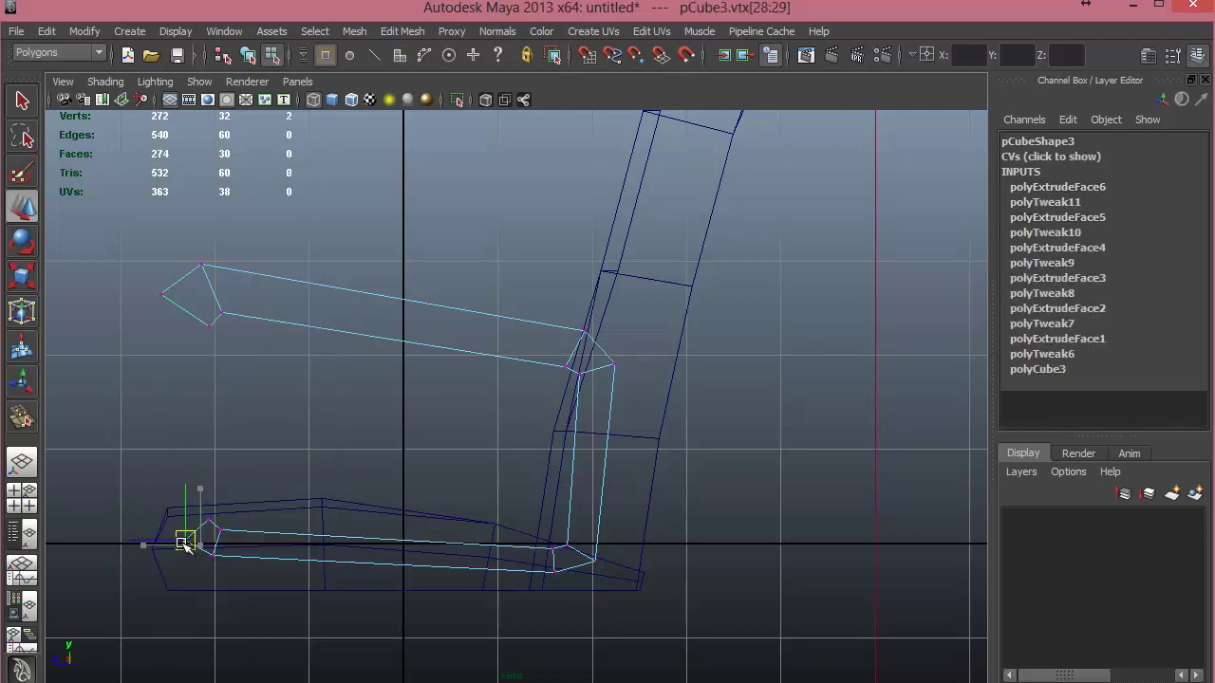
{"action": "left_click_drag", "start_coordinate": [185, 538], "coordinate": [185, 534]}
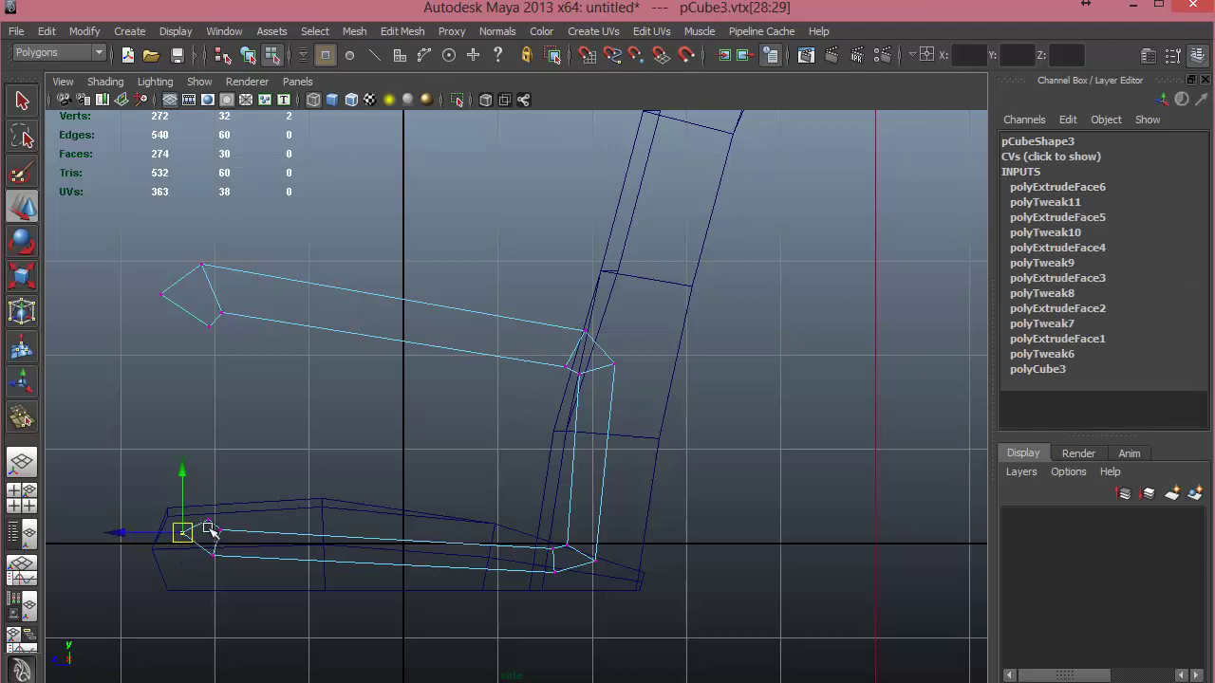
Extrude the lower front corner's upward-facing face up to just below the armrest's upper front corner.
{"action": "right_click_drag", "start_coordinate": [211, 521], "coordinate": [270, 479]}
{"action": "left_click", "coordinate": [217, 534]}
{"action": "key", "text": "w"}
{"action": "left_click_drag", "start_coordinate": [196, 526], "coordinate": [181, 340]}
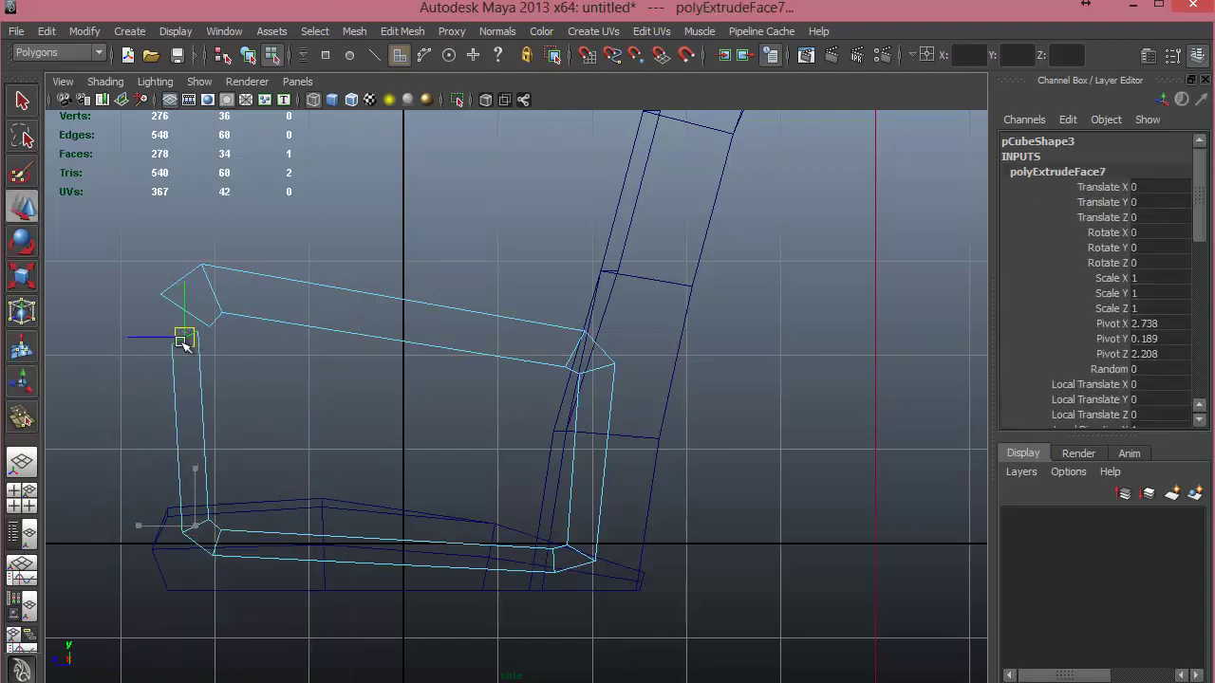
In the perspective view, delete the front post's top face and the facing end face of the upper front corner.
{"action": "scroll", "coordinate": [271, 390], "scroll_direction": "up", "scroll_amount": 1}
{"action": "middle_click_drag", "start_coordinate": [385, 541], "coordinate": [508, 575], "text": "alt"}
{"action": "key", "text": "space"}
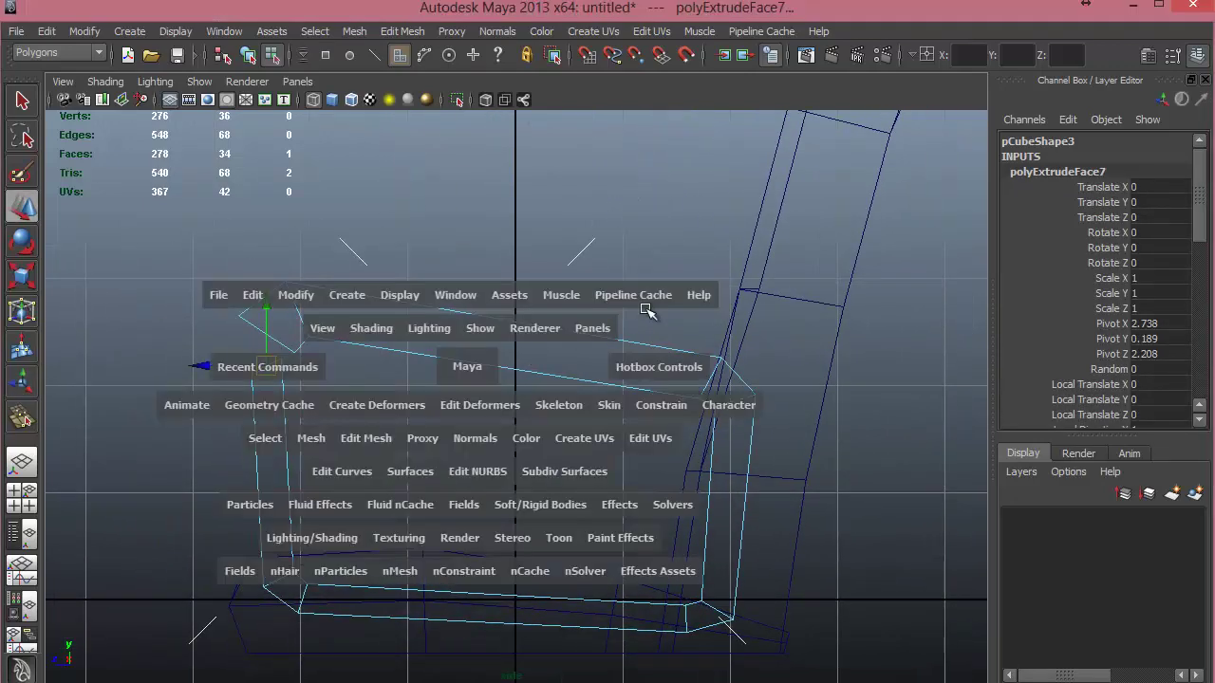
{"action": "key", "text": "space"}
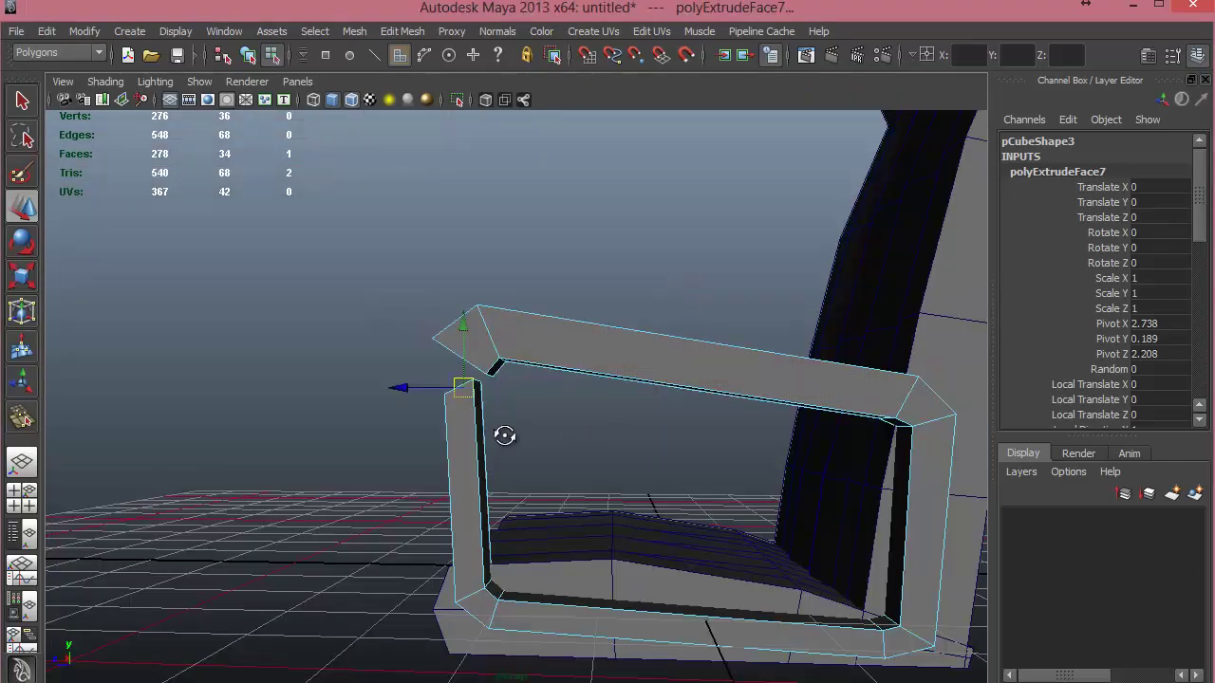
{"action": "left_click_drag", "start_coordinate": [502, 433], "coordinate": [555, 435], "text": "alt"}
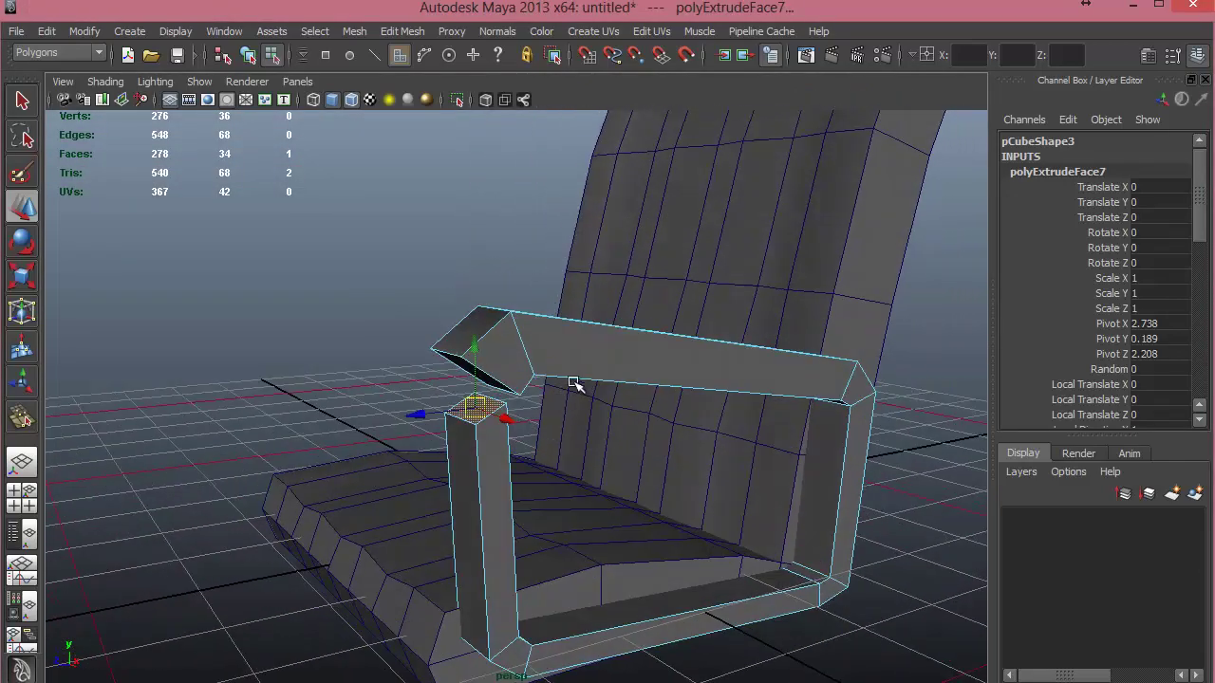
{"action": "key", "text": "Delete"}
{"action": "left_click_drag", "start_coordinate": [469, 435], "coordinate": [559, 317], "text": "alt"}
{"action": "left_click", "coordinate": [559, 317]}
{"action": "key", "text": "Delete"}
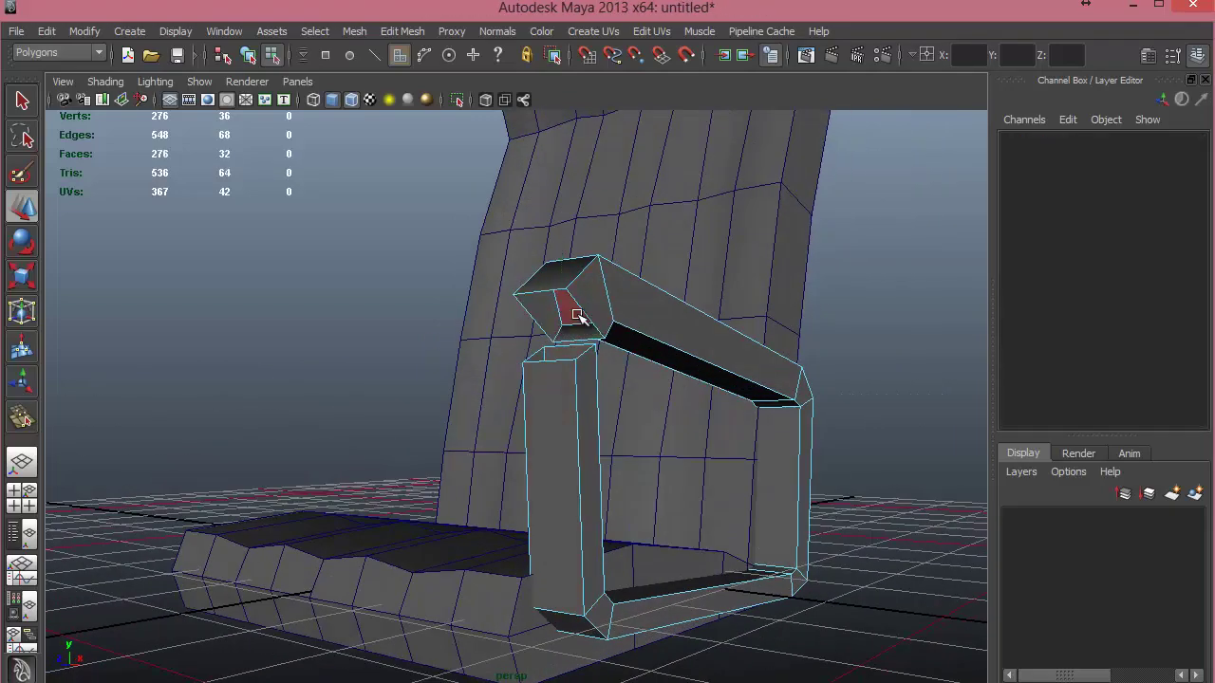
Merge the front post's four top vertices into the matching vertices of the upper front corner, and return to object mode.
{"action": "left_click_drag", "start_coordinate": [585, 395], "coordinate": [515, 361], "text": "alt"}
{"action": "right_click", "coordinate": [517, 365], "text": "shift"}
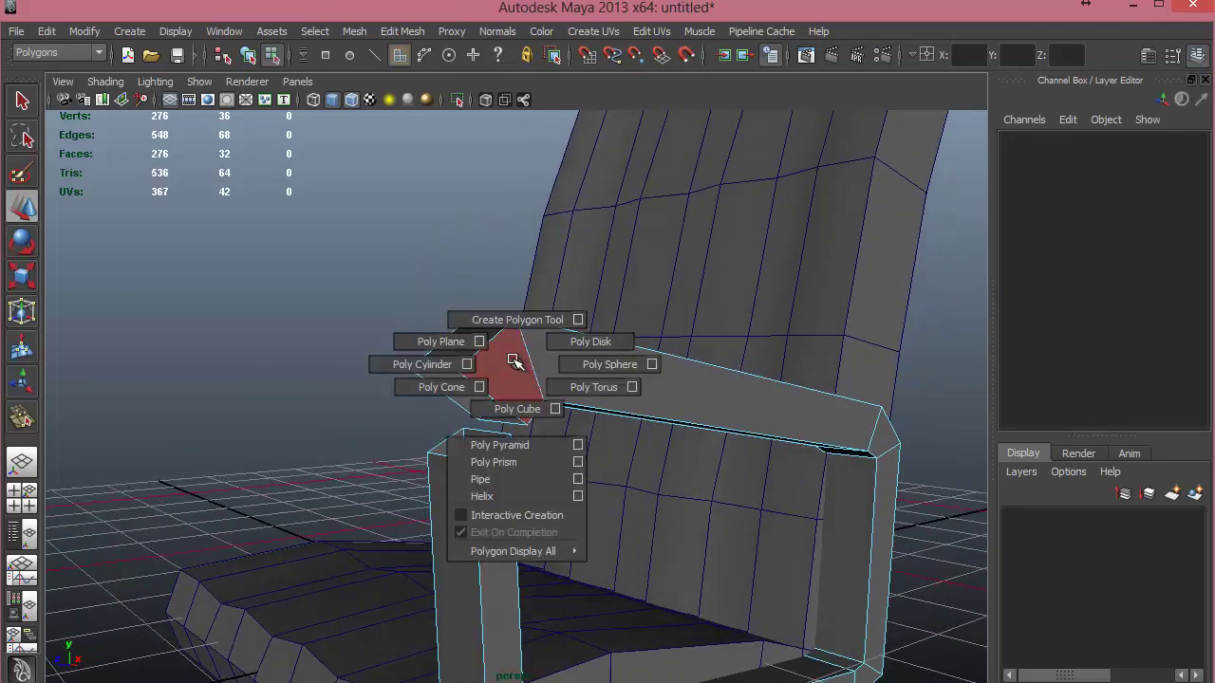
{"action": "right_click_drag", "start_coordinate": [522, 372], "coordinate": [524, 455]}
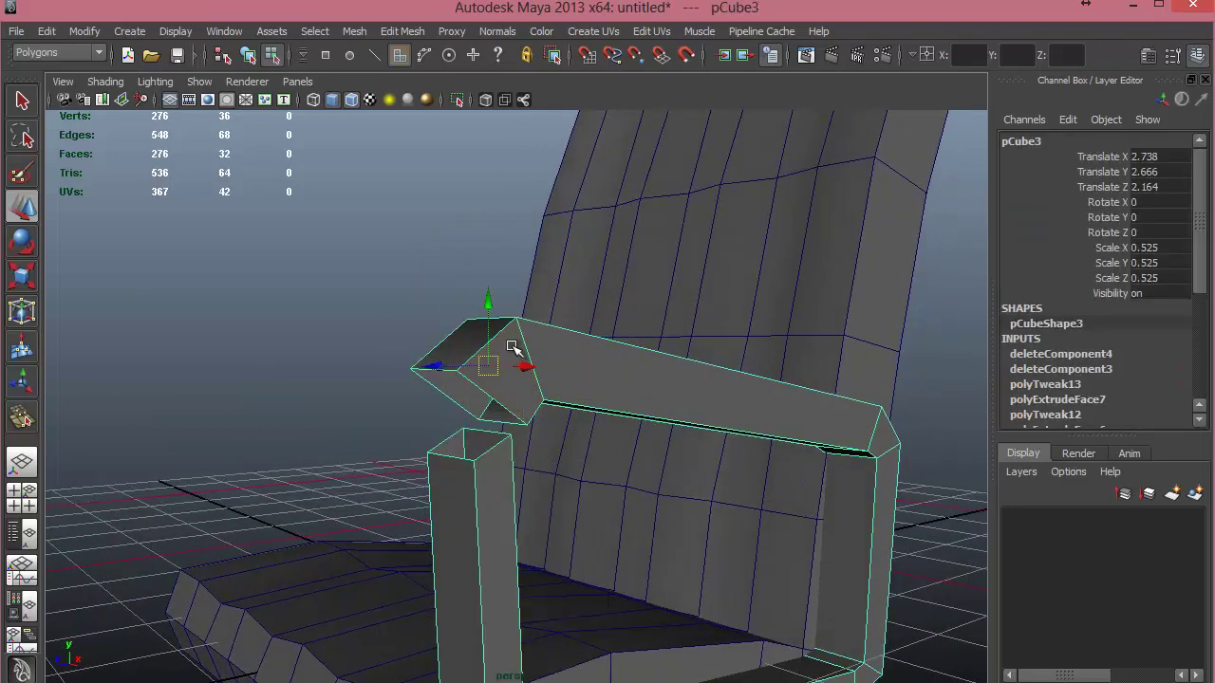
{"action": "mouse_move", "coordinate": [512, 348]}
{"action": "right_mouse_down", "text": "shift"}
{"action": "mouse_move", "coordinate": [514, 311]}
{"action": "mouse_move", "coordinate": [520, 355]}
{"action": "right_mouse_up", "text": "shift"}
{"action": "left_click_drag", "start_coordinate": [520, 355], "coordinate": [581, 454], "text": "alt"}
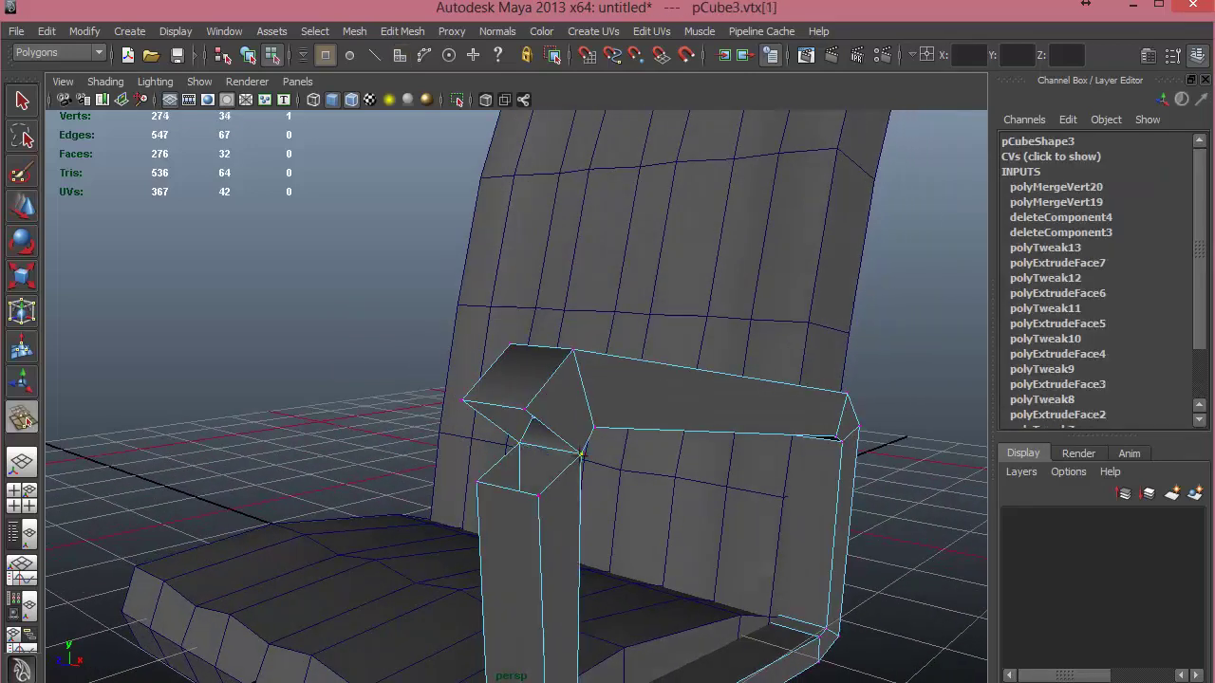
{"action": "left_click_drag", "start_coordinate": [530, 501], "coordinate": [445, 461], "text": "alt"}
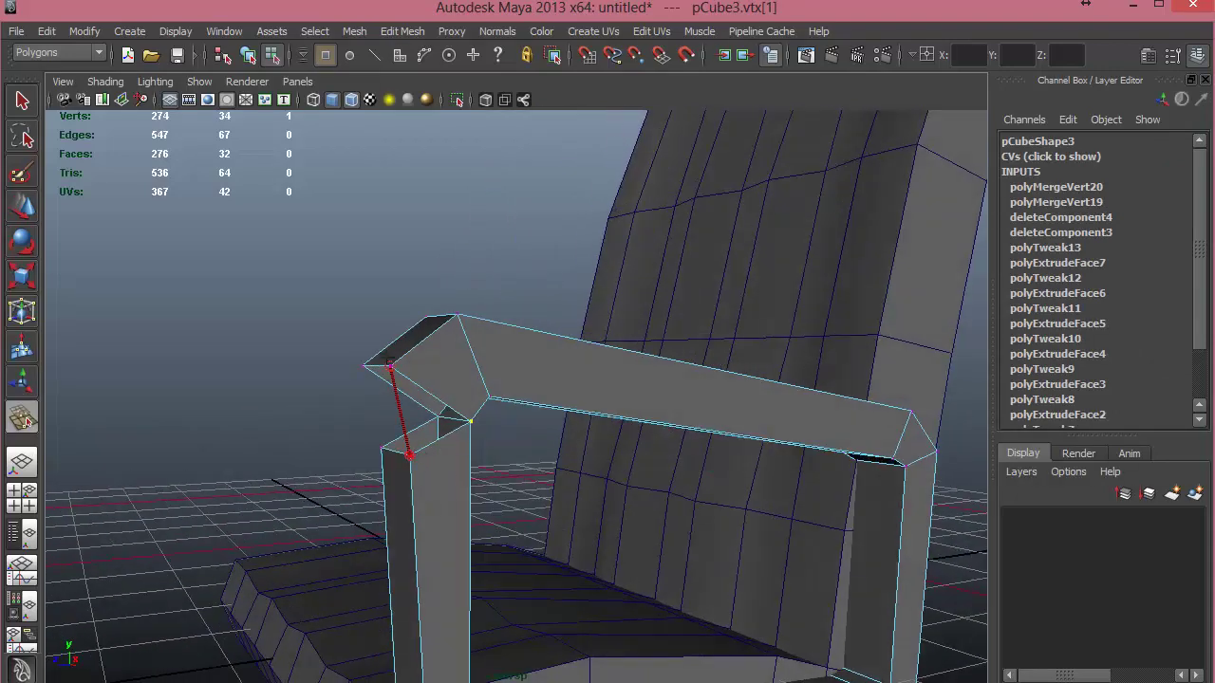
{"action": "left_click_drag", "start_coordinate": [389, 364], "coordinate": [362, 366]}
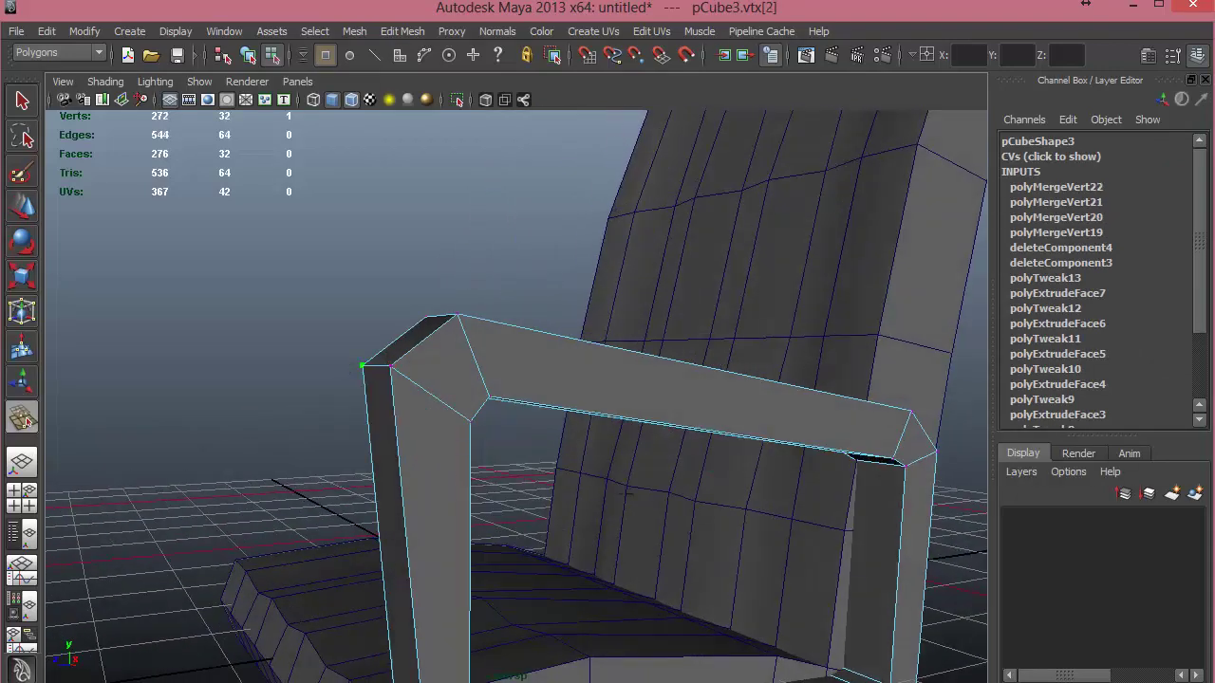
{"action": "right_click_drag", "start_coordinate": [362, 366], "coordinate": [285, 423], "text": "alt"}
{"action": "left_click_drag", "start_coordinate": [531, 446], "coordinate": [444, 421], "text": "alt"}
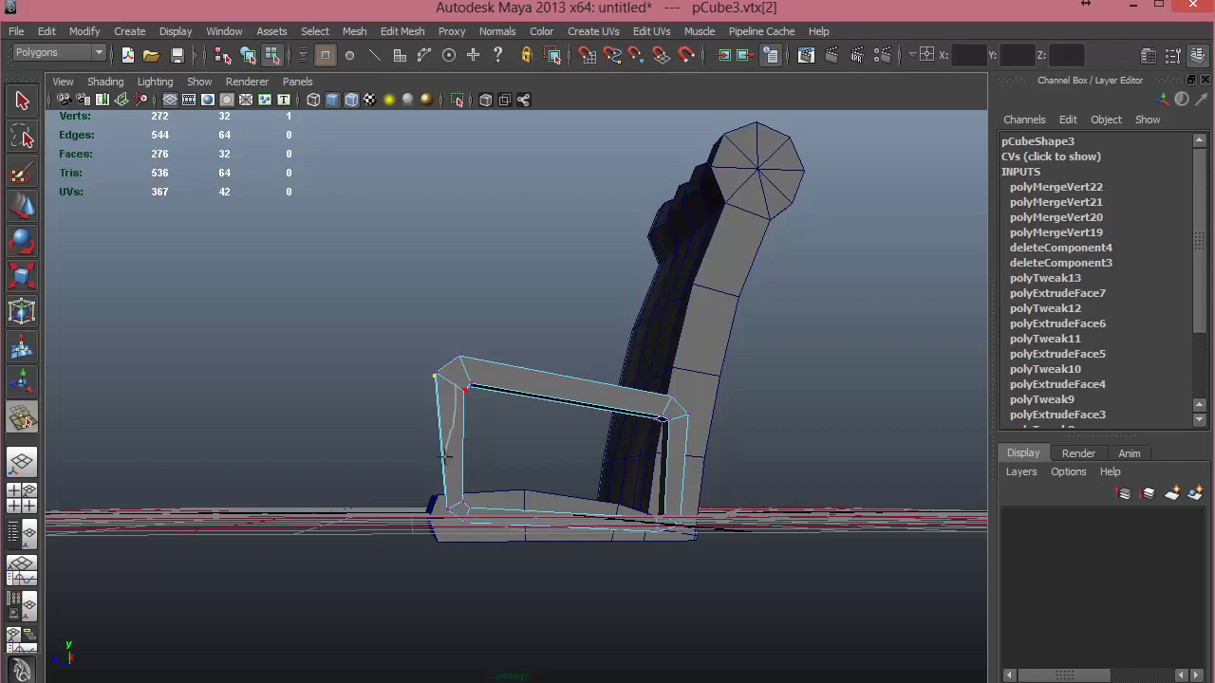
{"action": "right_click_drag", "start_coordinate": [442, 458], "coordinate": [534, 334]}
{"action": "left_click_drag", "start_coordinate": [543, 446], "coordinate": [141, 409], "text": "alt"}
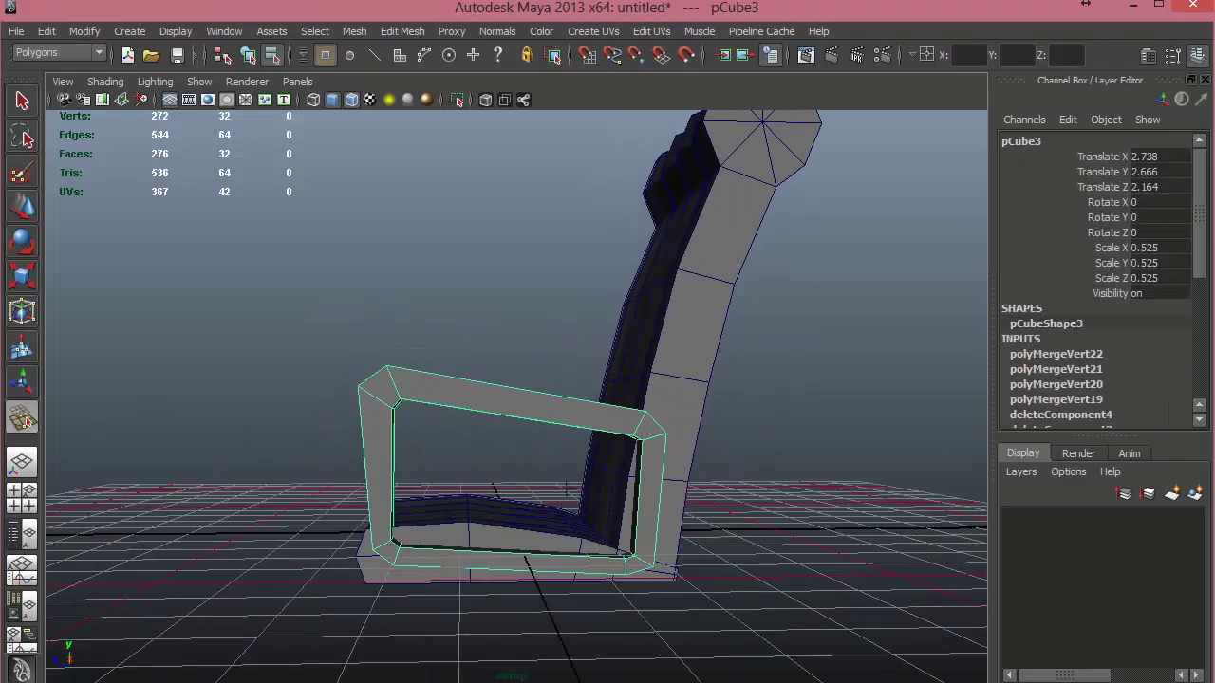
Insert an edge loop near the middle of the armrest's top bar and raise it slightly to arch the bar.
{"action": "left_click", "coordinate": [21, 208]}
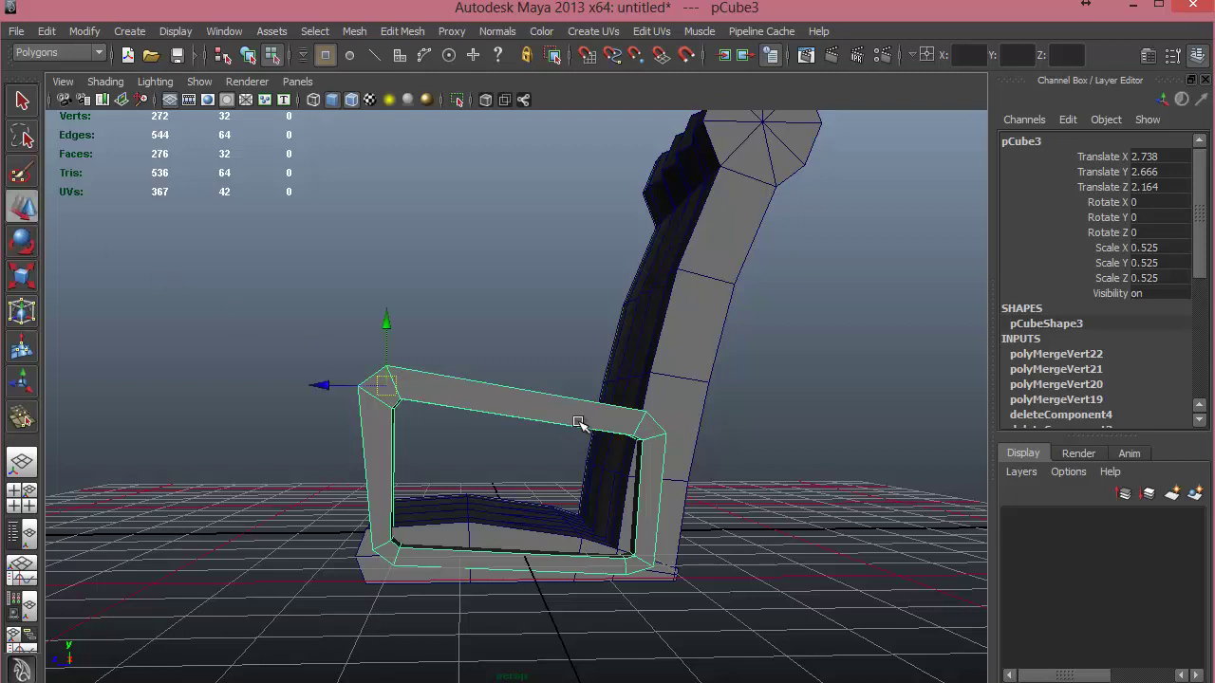
{"action": "right_click_drag", "start_coordinate": [568, 356], "coordinate": [512, 378], "text": "shift"}
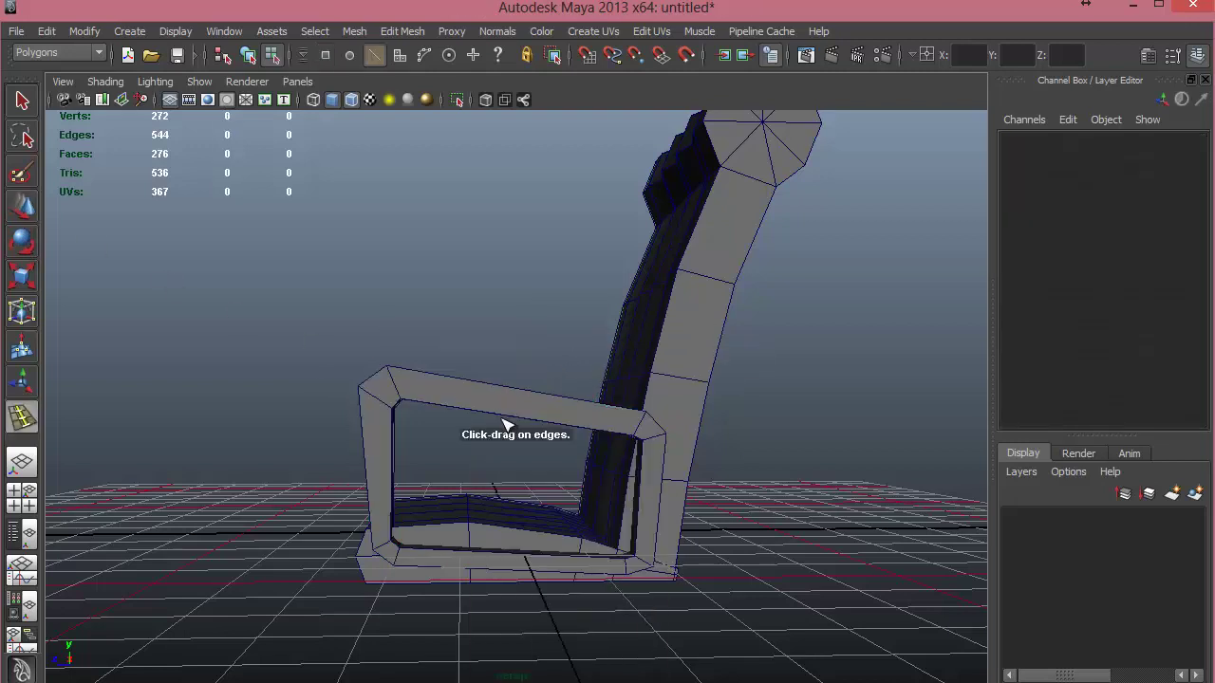
{"action": "left_click_drag", "start_coordinate": [486, 391], "coordinate": [477, 388]}
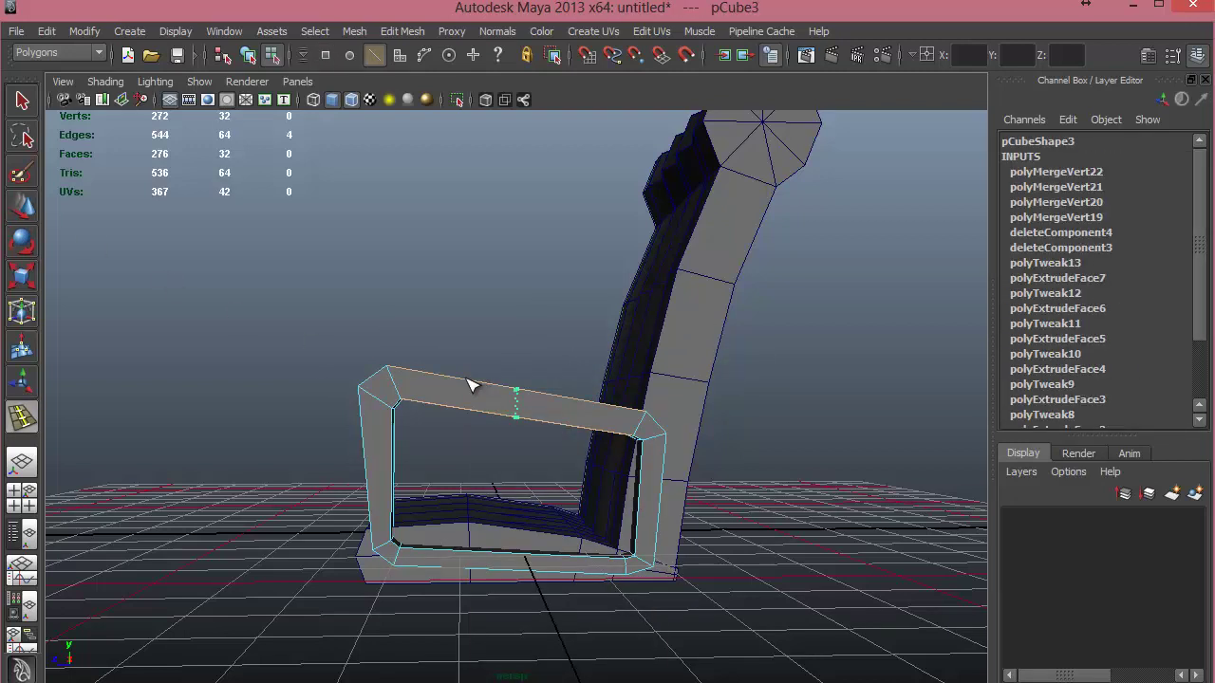
{"action": "key", "text": "w"}
{"action": "left_click_drag", "start_coordinate": [516, 339], "coordinate": [518, 331]}
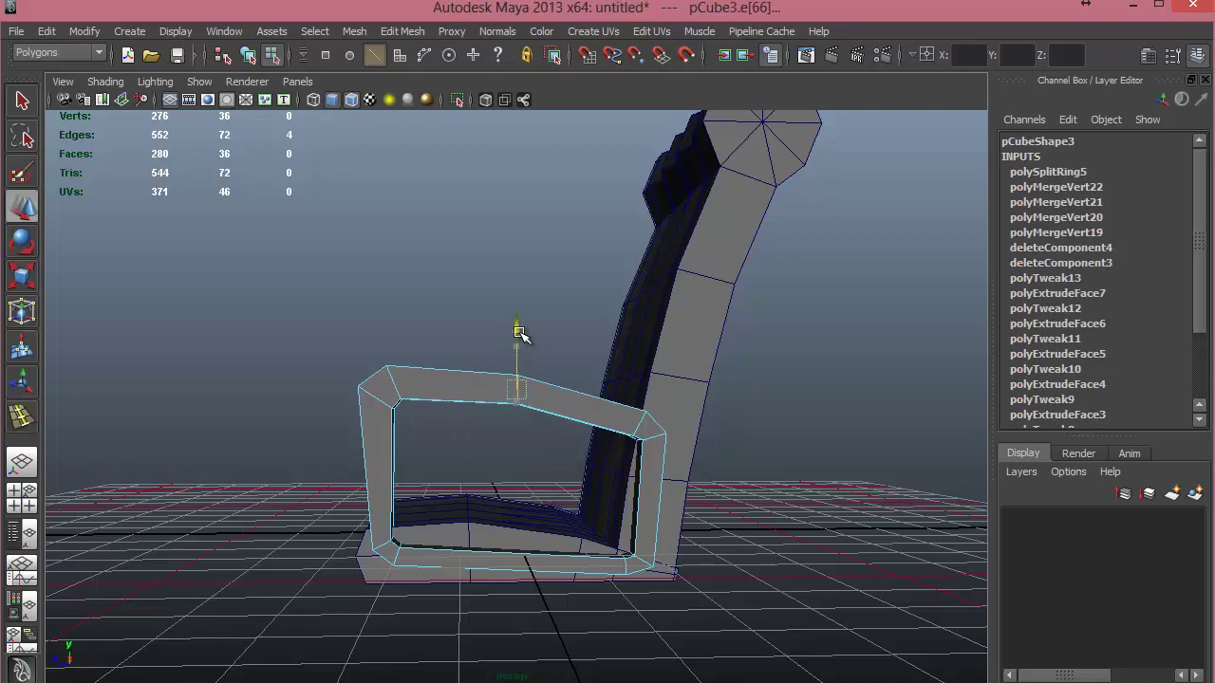
Insert an edge loop in the front half of the armrest's top bar and raise it slightly.
{"action": "left_click", "coordinate": [217, 391]}
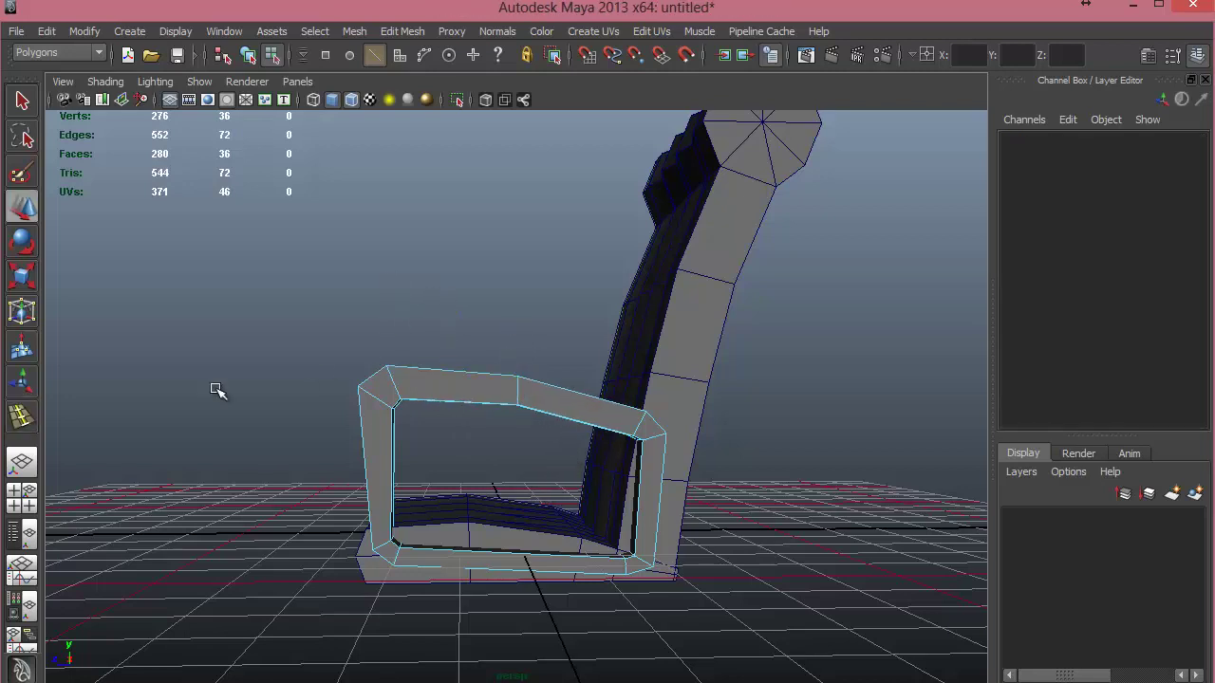
{"action": "left_click", "coordinate": [19, 420]}
{"action": "left_click", "coordinate": [461, 382]}
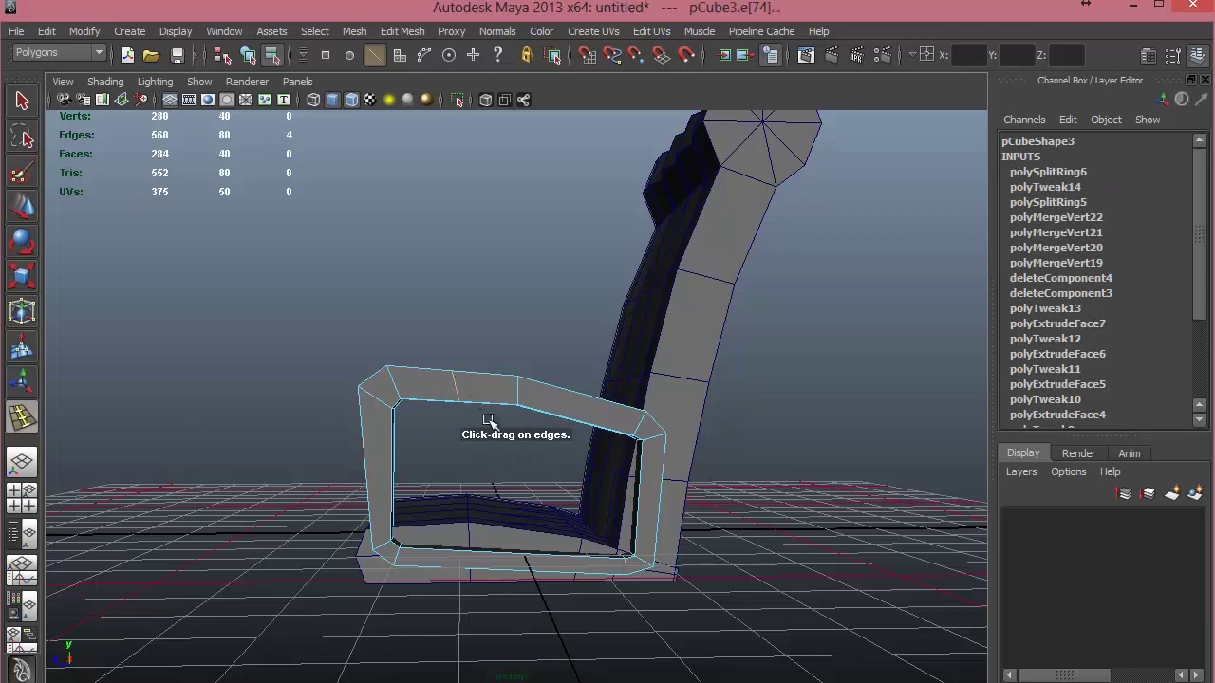
{"action": "key", "text": "w"}
{"action": "left_click_drag", "start_coordinate": [454, 337], "coordinate": [456, 325]}
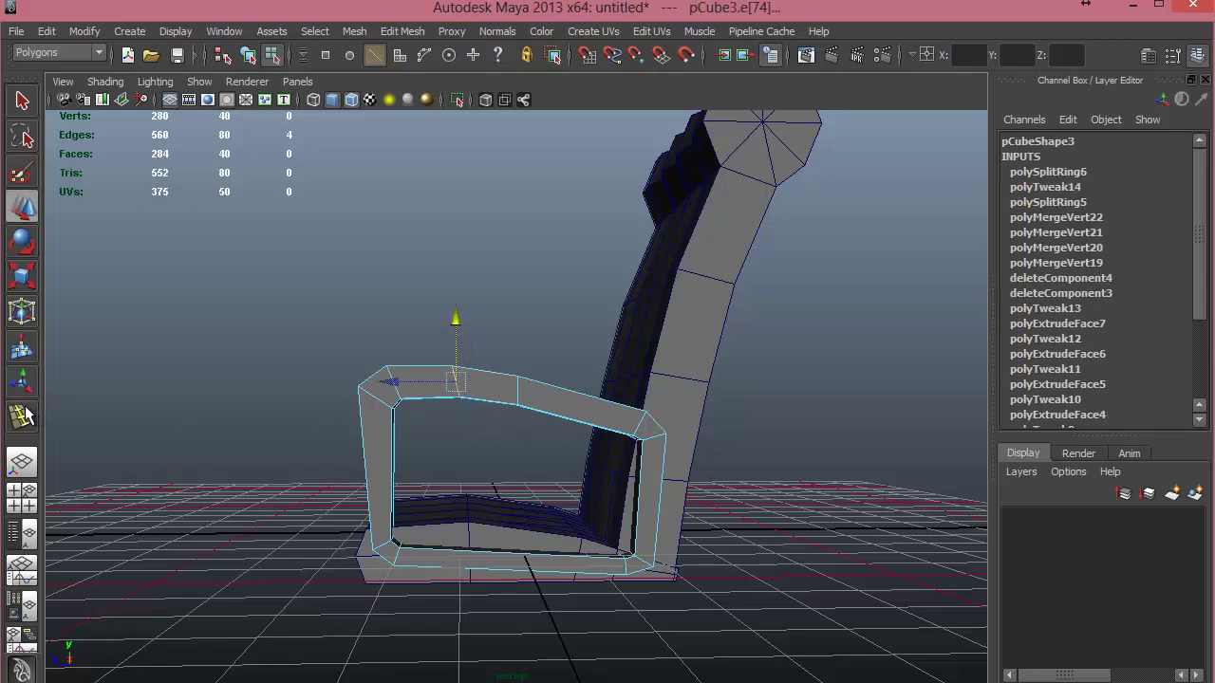
Insert an edge loop in the rear half of the top bar and adjust the loop heights to smooth the arch.
{"action": "left_click", "coordinate": [23, 414]}
{"action": "left_click", "coordinate": [585, 407]}
{"action": "key", "text": "w"}
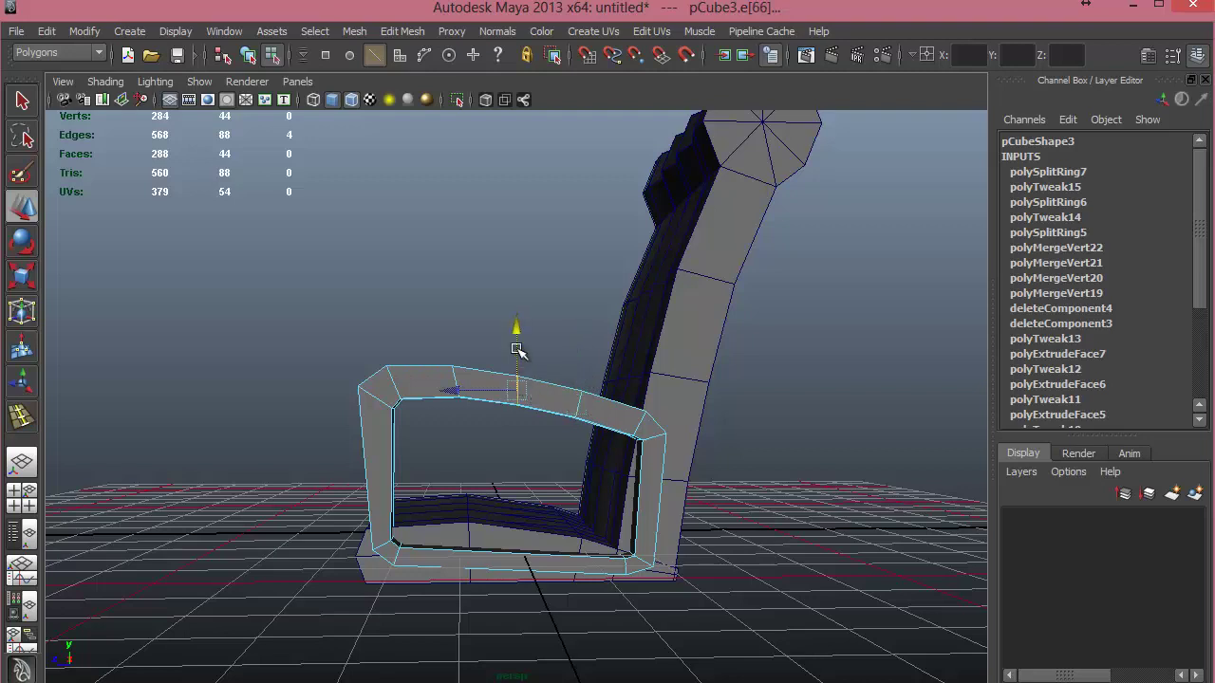
{"action": "left_click", "coordinate": [513, 383]}
Insert an edge loop about midway along the front and rear posts and move each one slightly outward.
{"action": "left_click", "coordinate": [23, 422]}
{"action": "left_click", "coordinate": [399, 469]}
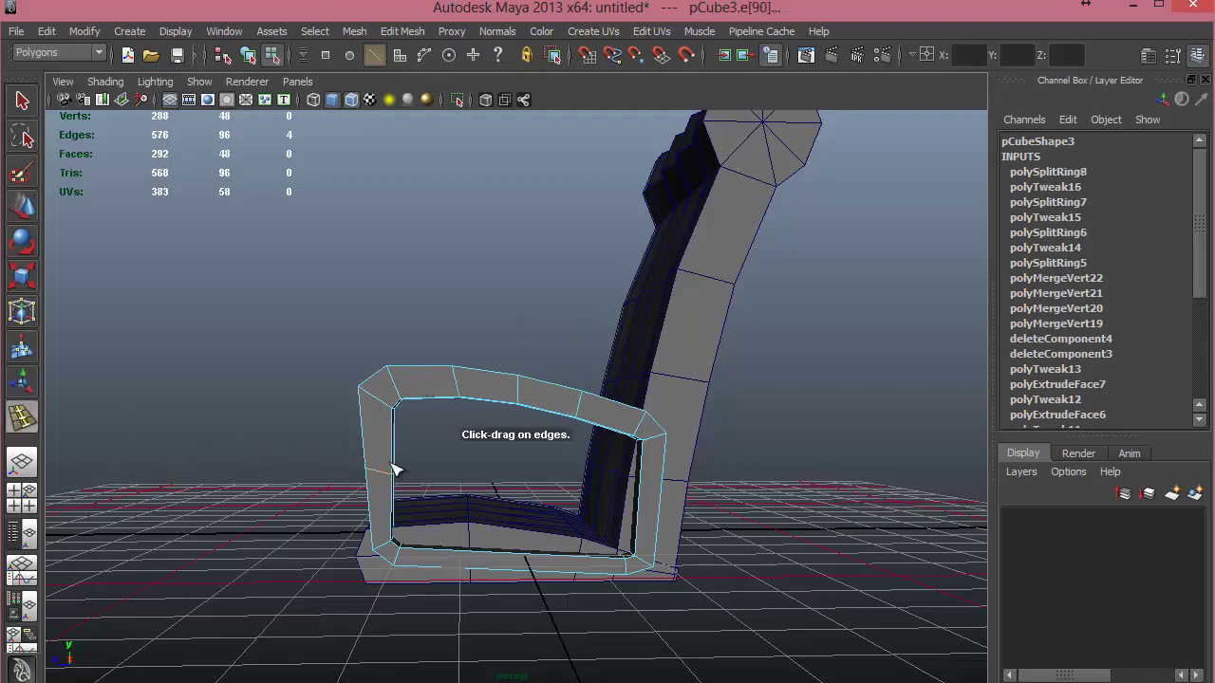
{"action": "key", "text": "w"}
{"action": "left_click_drag", "start_coordinate": [316, 470], "coordinate": [308, 470]}
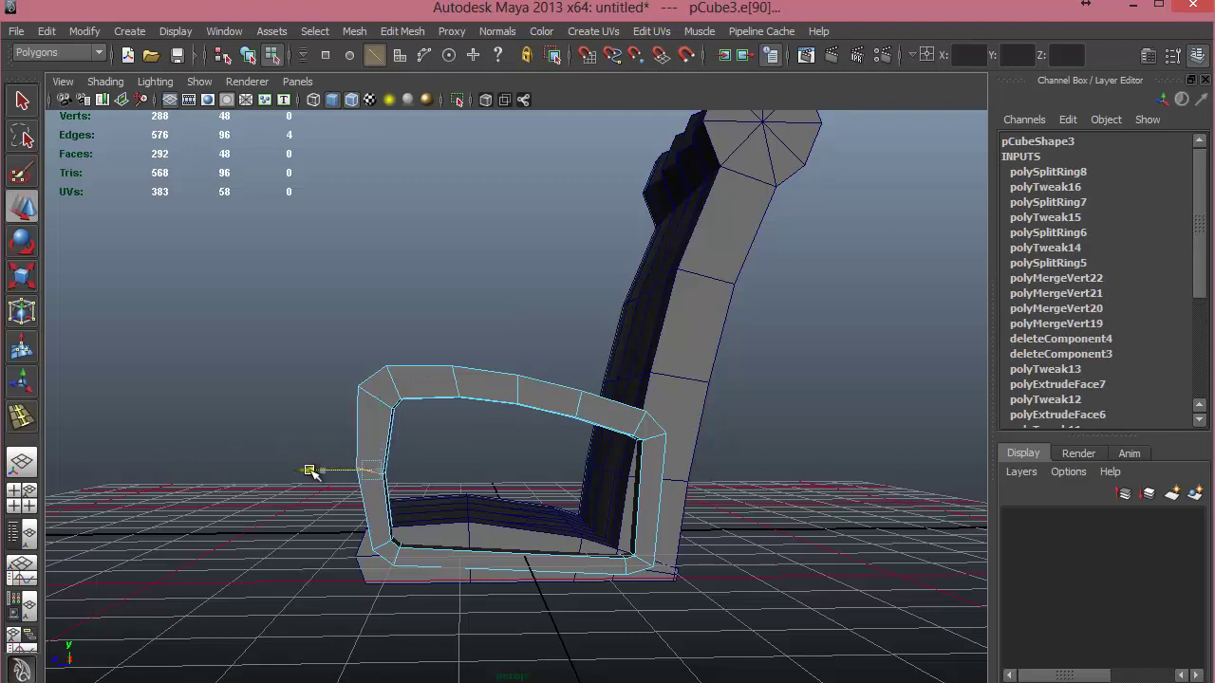
{"action": "left_click", "coordinate": [23, 418]}
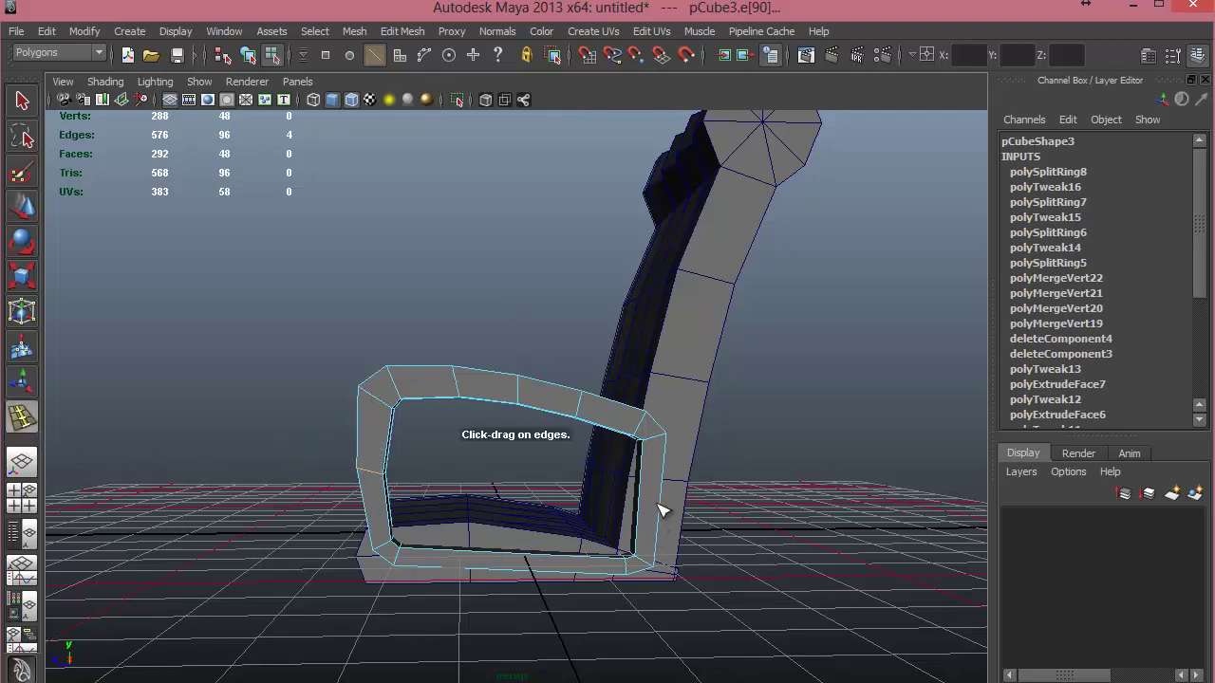
{"action": "left_click", "coordinate": [662, 511]}
{"action": "key", "text": "w"}
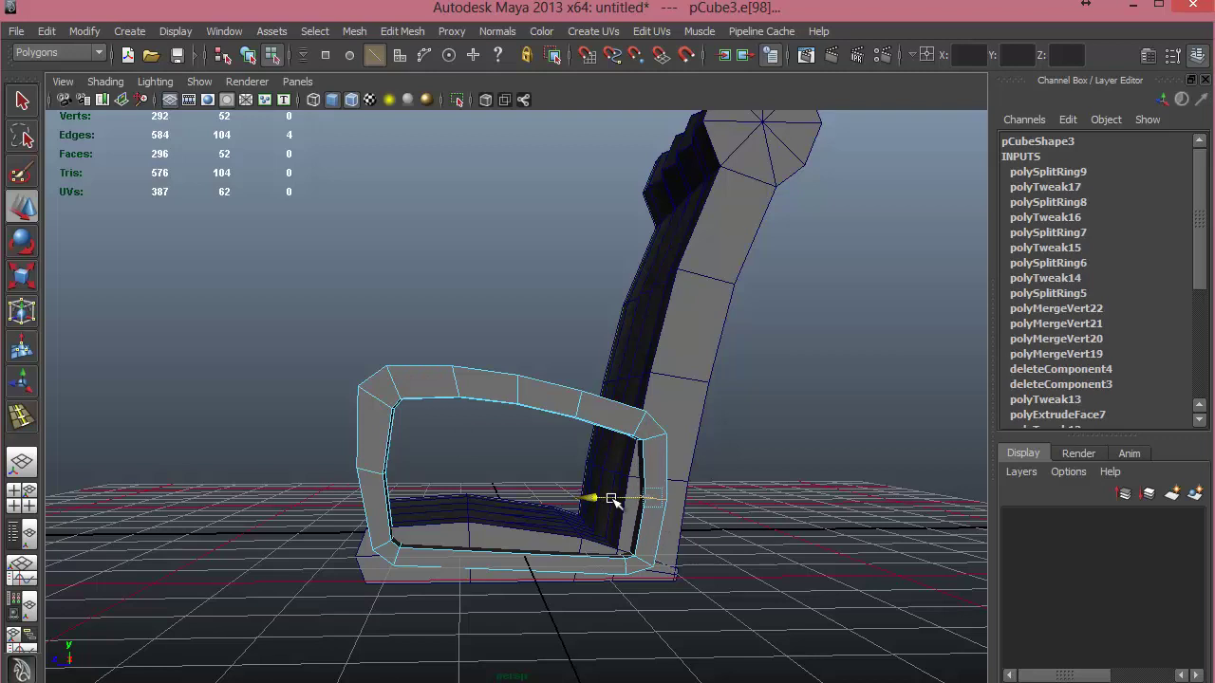
Insert three edge loops along the armrest's bottom bar and lower them slightly to bow it downward.
{"action": "left_click", "coordinate": [29, 423]}
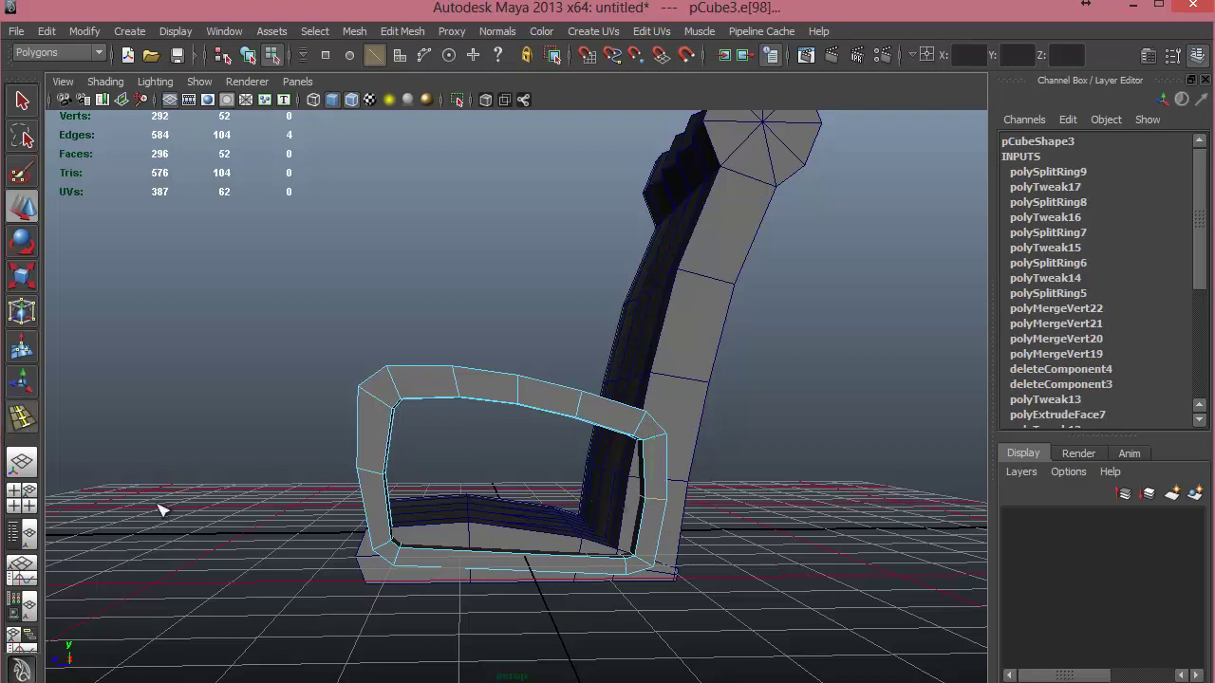
{"action": "left_click", "coordinate": [509, 558]}
{"action": "key", "text": "w"}
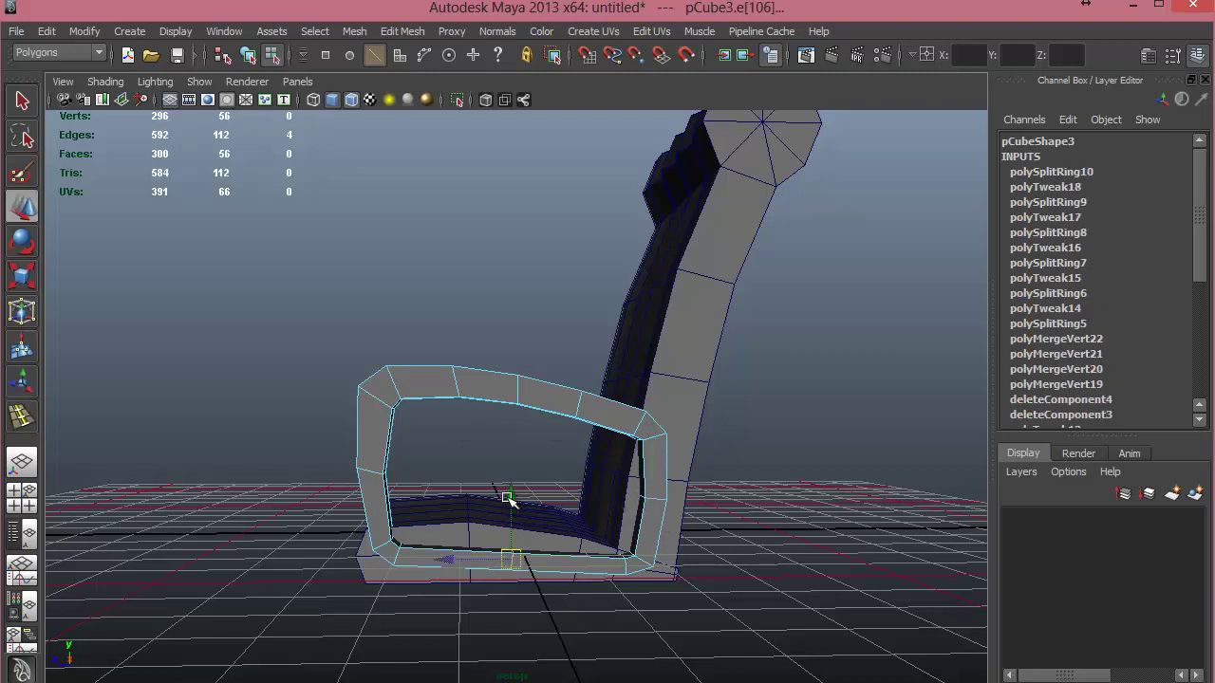
{"action": "left_click", "coordinate": [21, 416]}
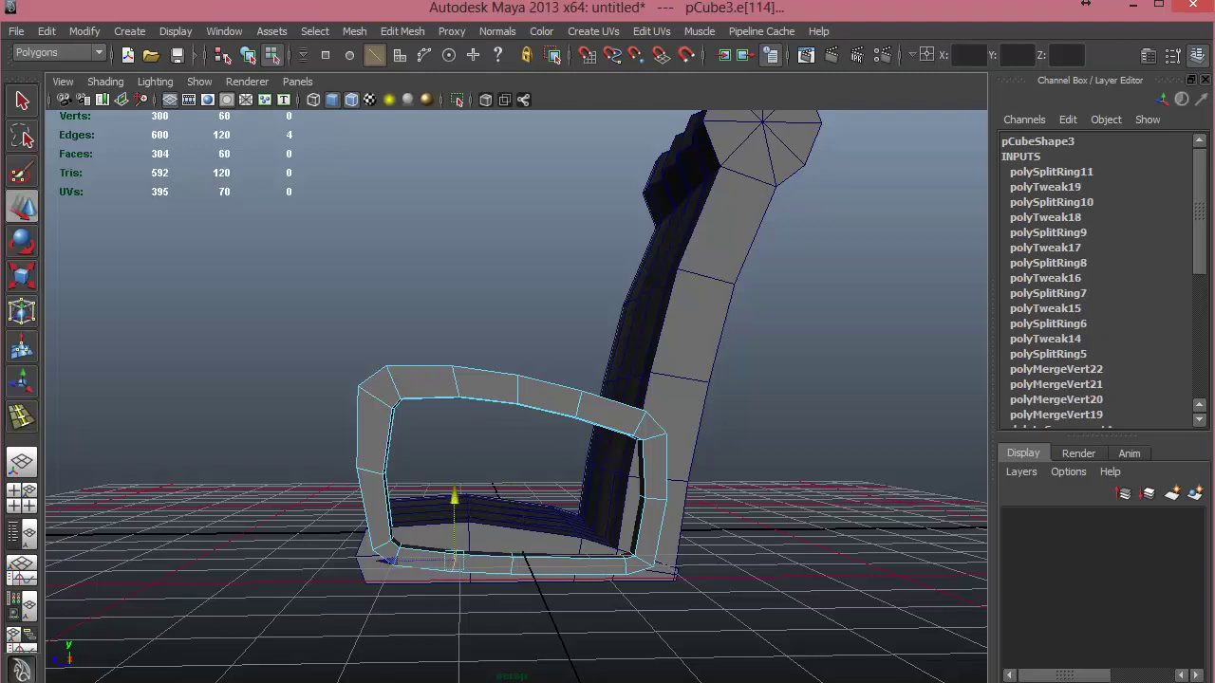
{"action": "left_click", "coordinate": [19, 417]}
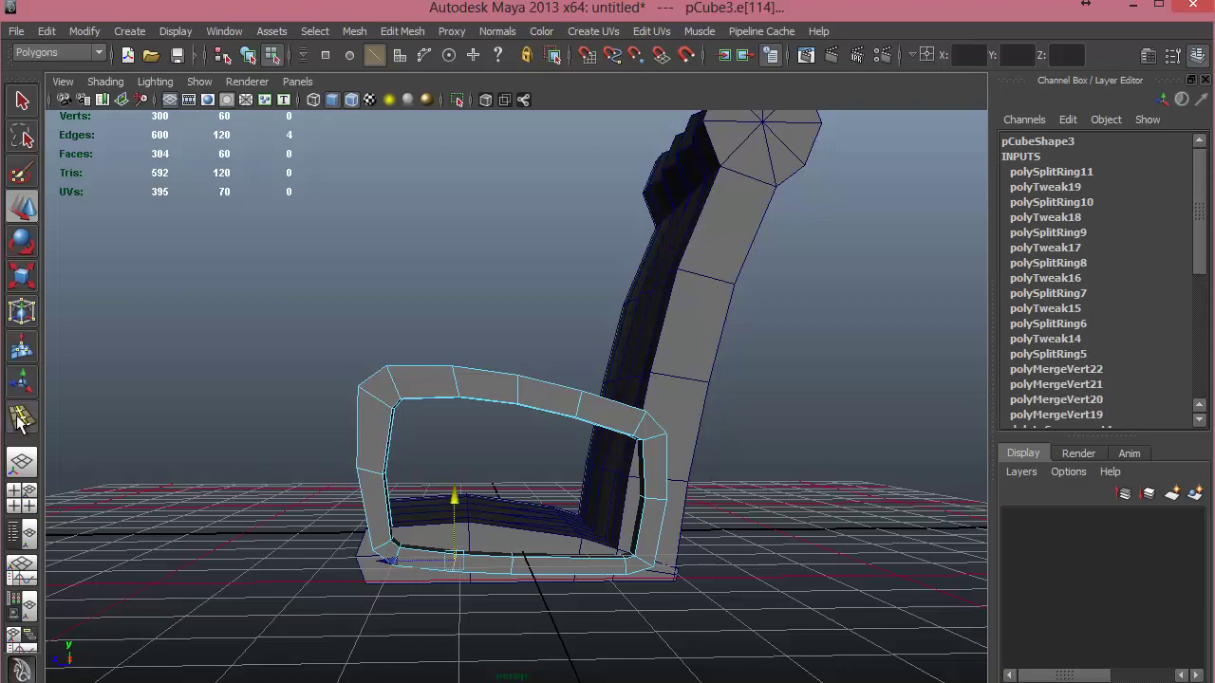
{"action": "left_click", "coordinate": [579, 564]}
{"action": "left_click_drag", "start_coordinate": [568, 511], "coordinate": [569, 514]}
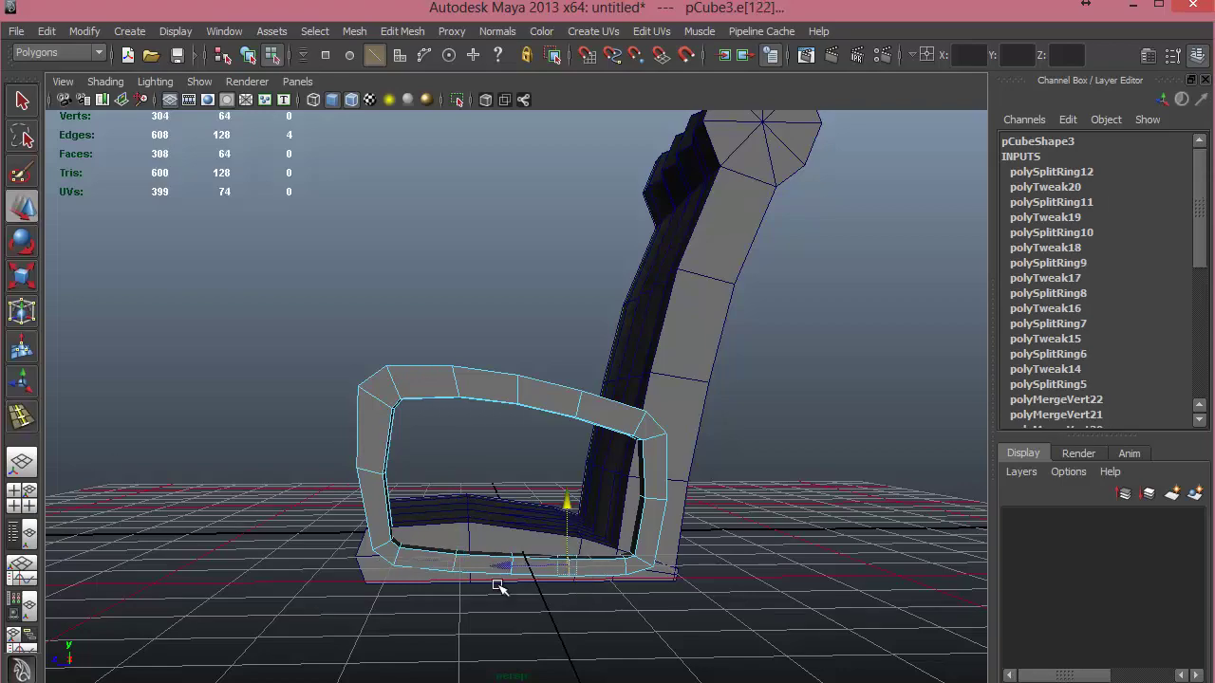
Examine the armrest's rounded shape from several angles in smooth mesh preview, and restore the unsmoothed display.
{"action": "left_click_drag", "start_coordinate": [500, 589], "coordinate": [684, 622], "text": "alt"}
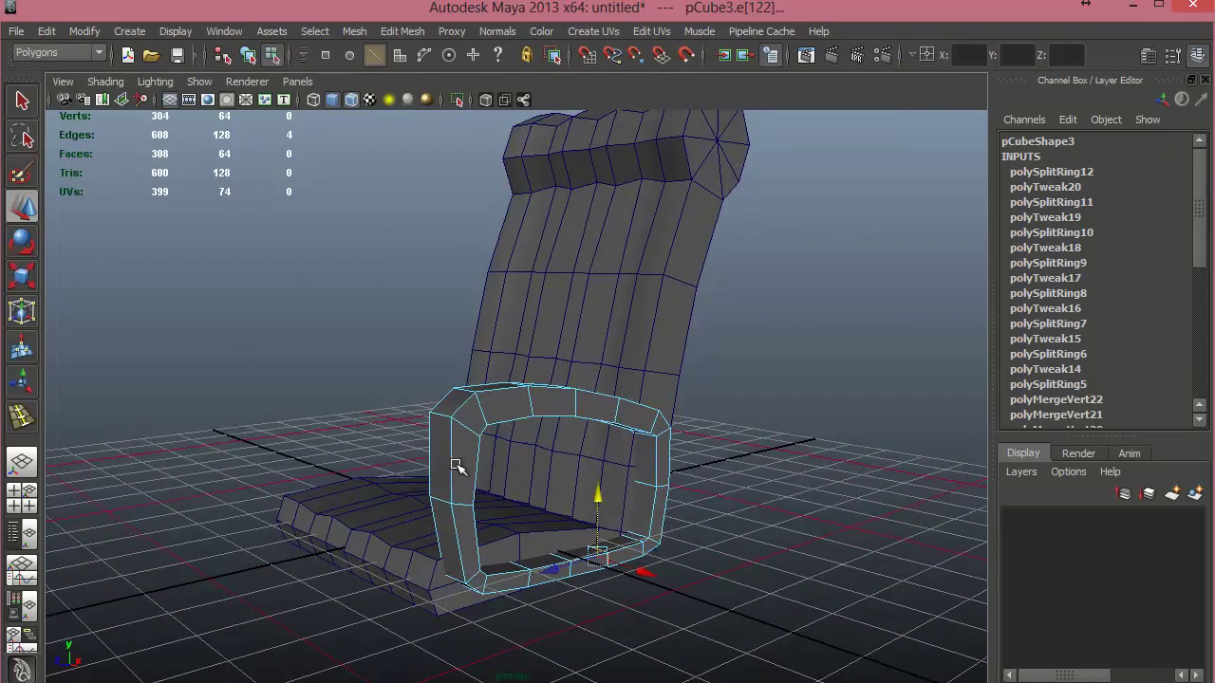
{"action": "right_click_drag", "start_coordinate": [484, 406], "coordinate": [493, 463]}
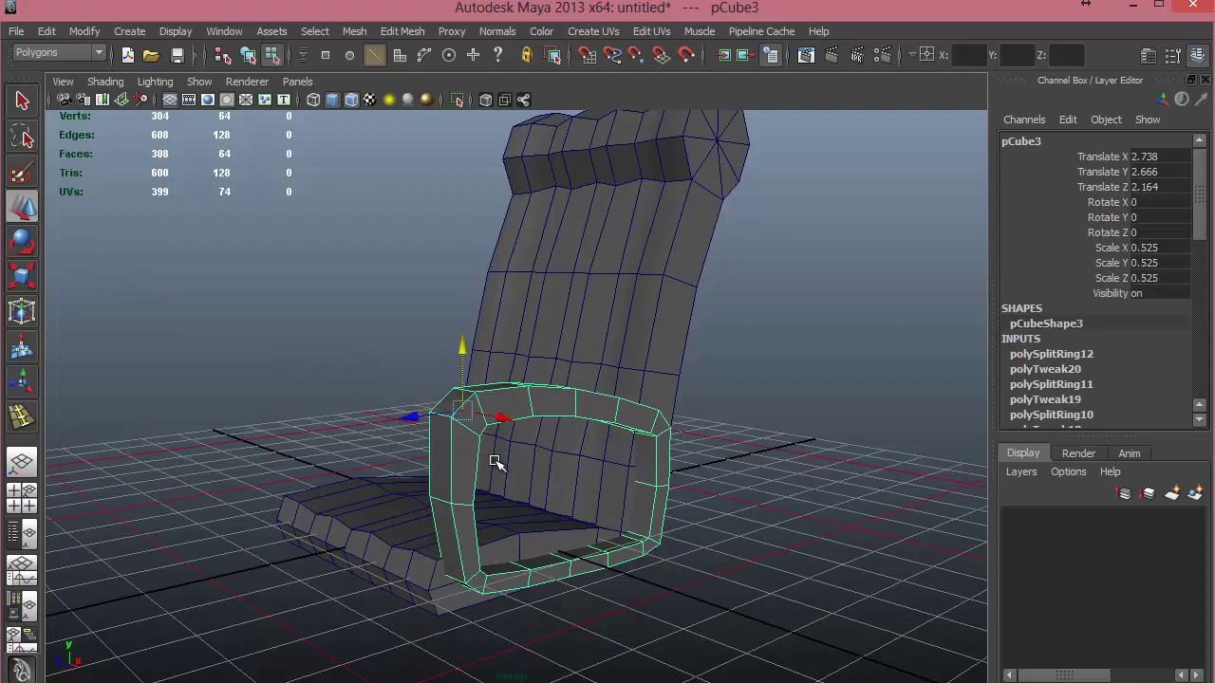
{"action": "left_click", "coordinate": [727, 478]}
{"action": "left_click_drag", "start_coordinate": [727, 478], "coordinate": [401, 428], "text": "alt"}
{"action": "left_click", "coordinate": [503, 566]}
{"action": "key", "text": "f"}
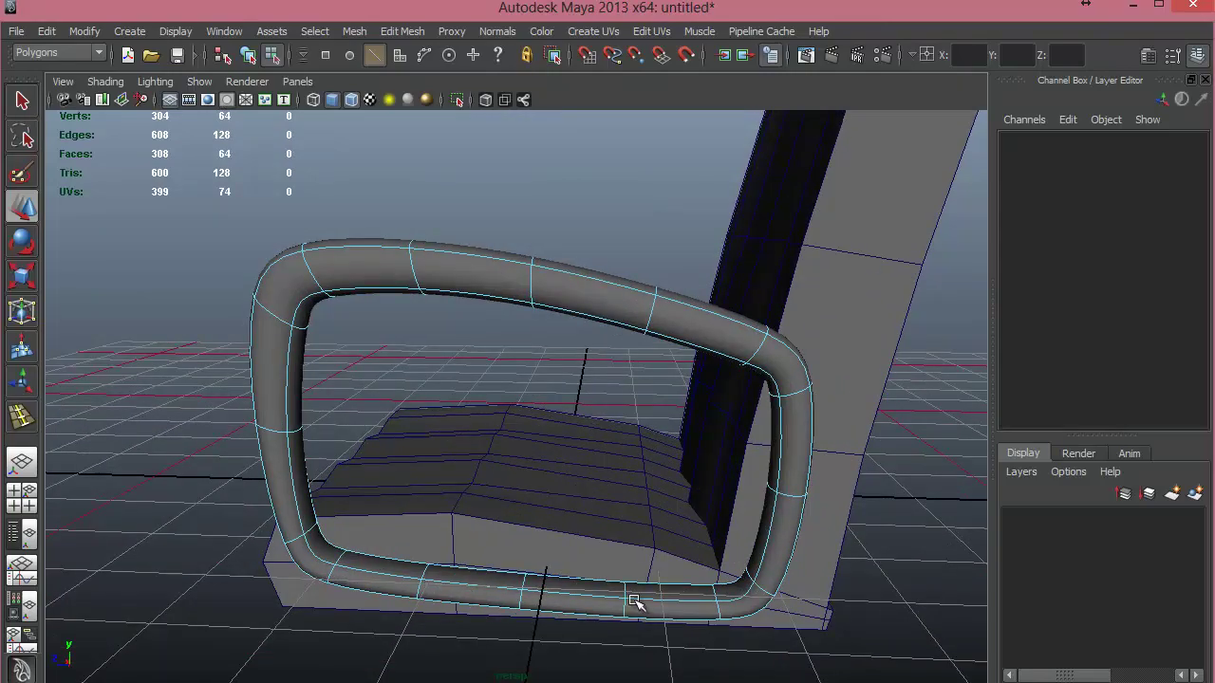
{"action": "right_click_drag", "start_coordinate": [818, 555], "coordinate": [588, 507], "text": "alt"}
{"action": "left_click_drag", "start_coordinate": [589, 507], "coordinate": [704, 507], "text": "alt"}
{"action": "key", "text": "1"}
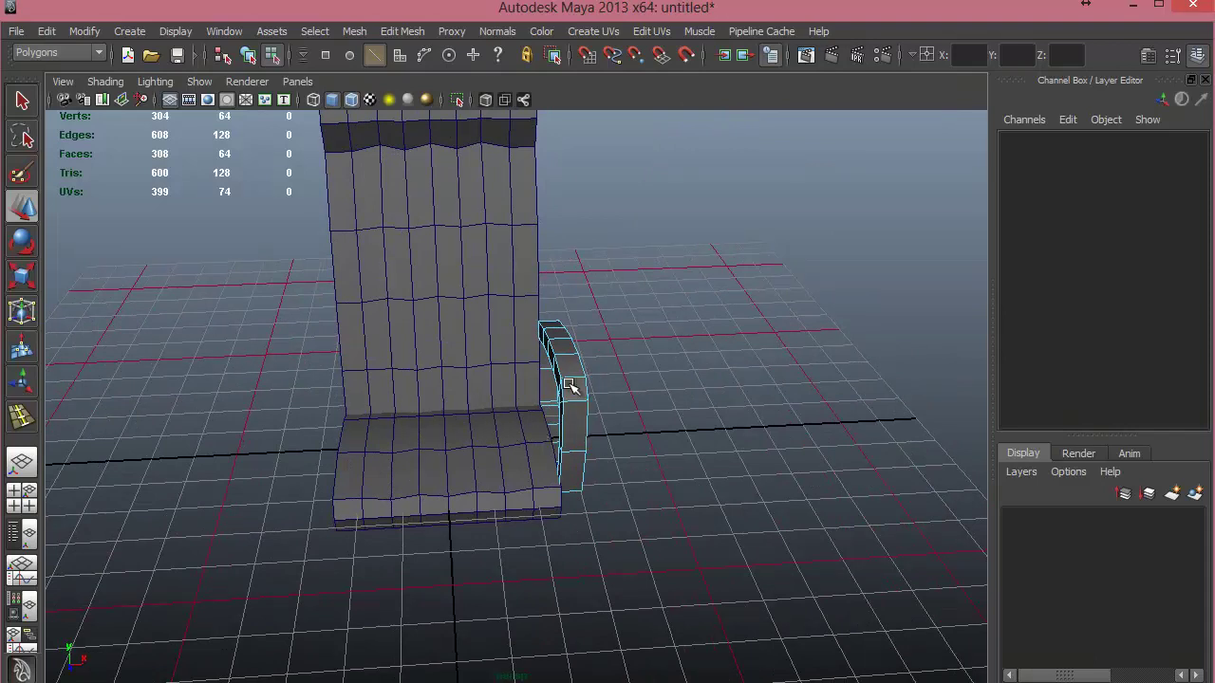
Duplicate the armrest and move the copy to the opposite side of the seat, at Translate X about -2.74.
{"action": "right_click_drag", "start_coordinate": [569, 384], "coordinate": [567, 459]}
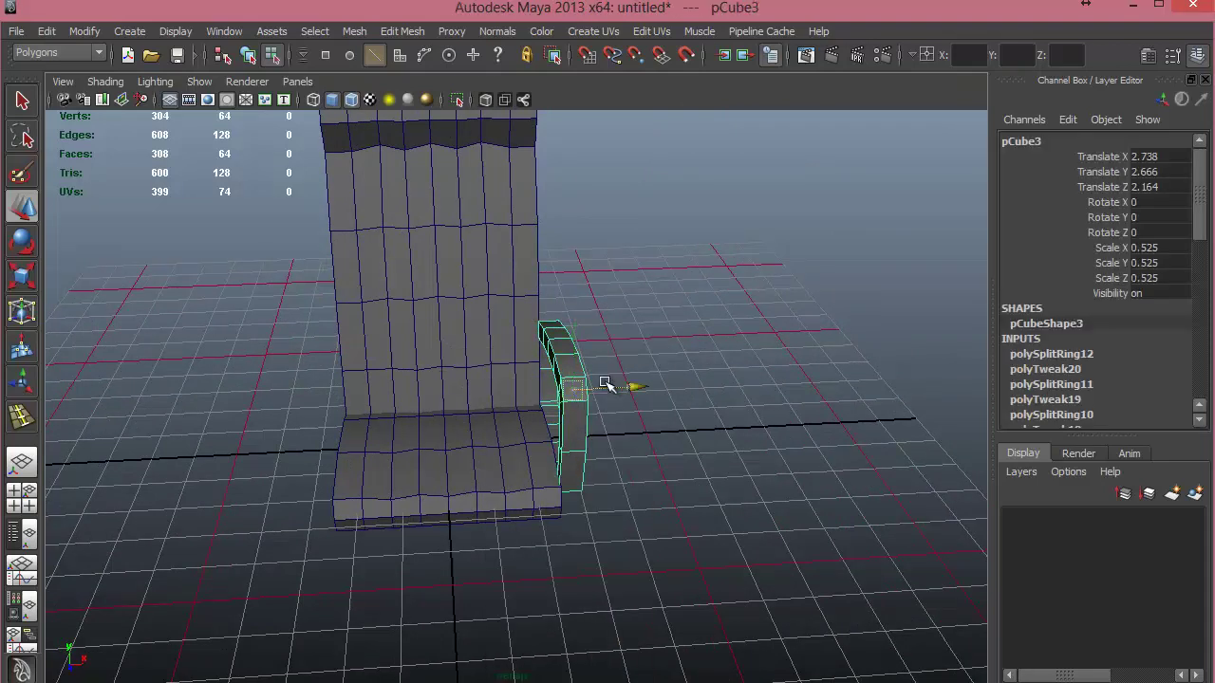
{"action": "key", "text": "ctrl+d"}
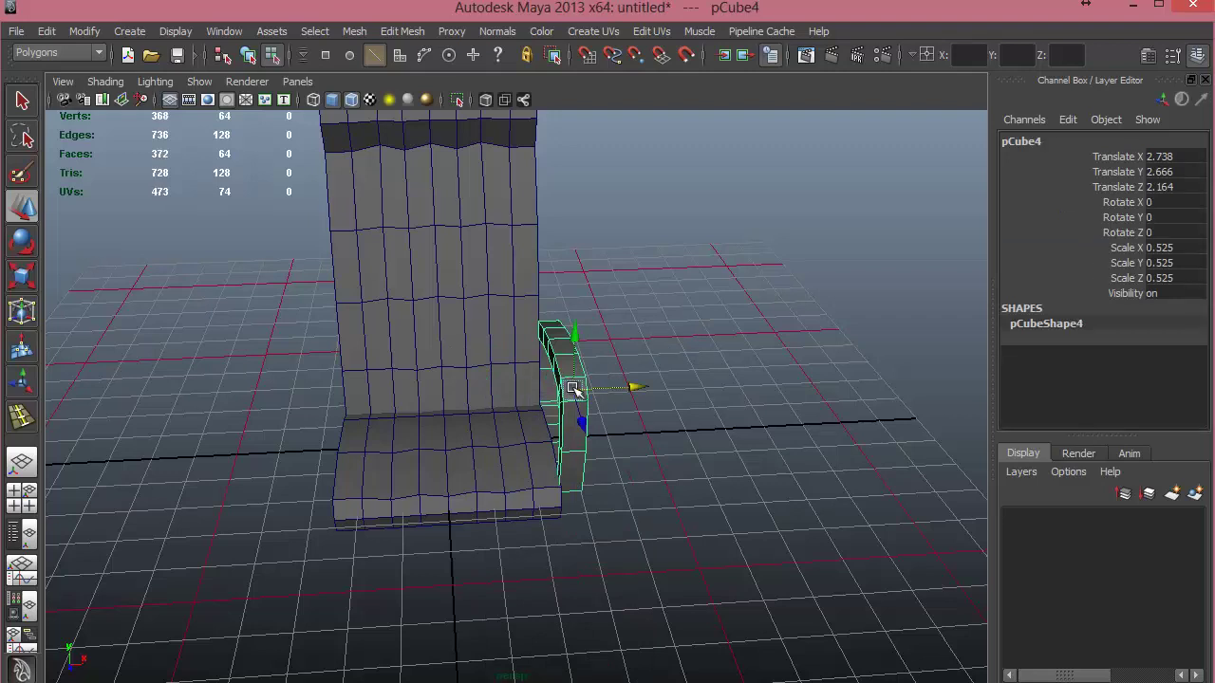
{"action": "left_click", "coordinate": [56, 32]}
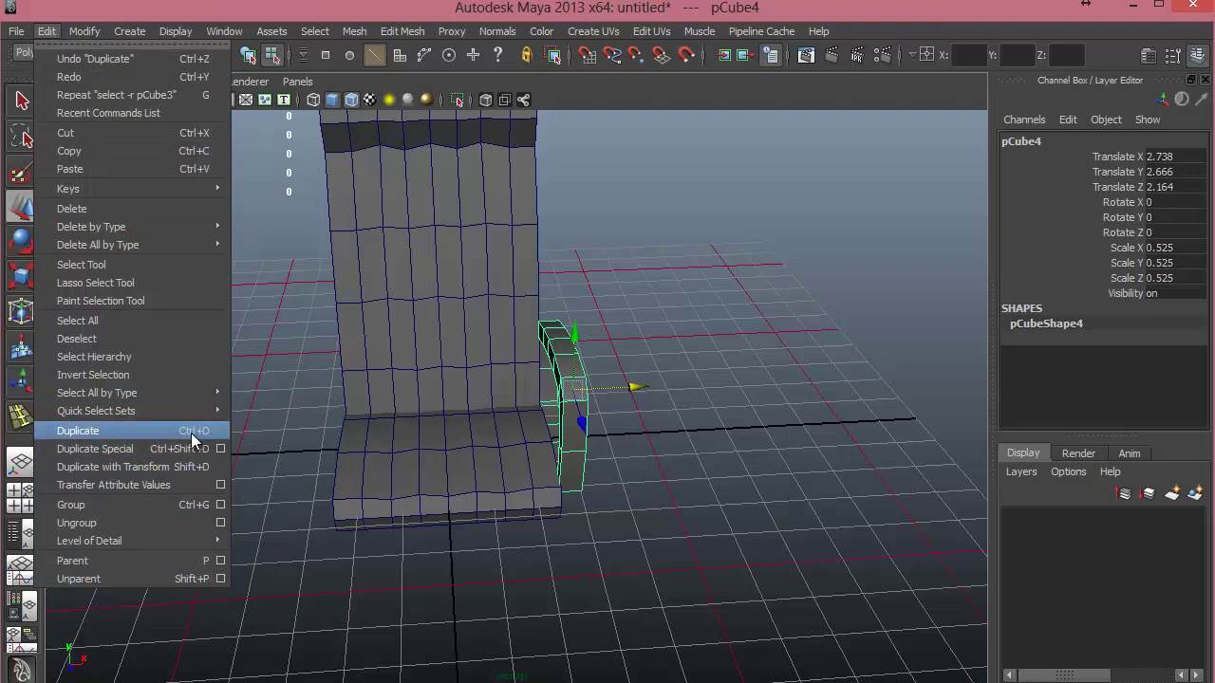
{"action": "left_click_drag", "start_coordinate": [636, 387], "coordinate": [378, 378]}
{"action": "left_click_drag", "start_coordinate": [425, 429], "coordinate": [421, 414], "text": "alt"}
In the front view, align both armrests flush with the seat's sides, at Translate X -2.75 and 2.752.
{"action": "key", "text": "space"}
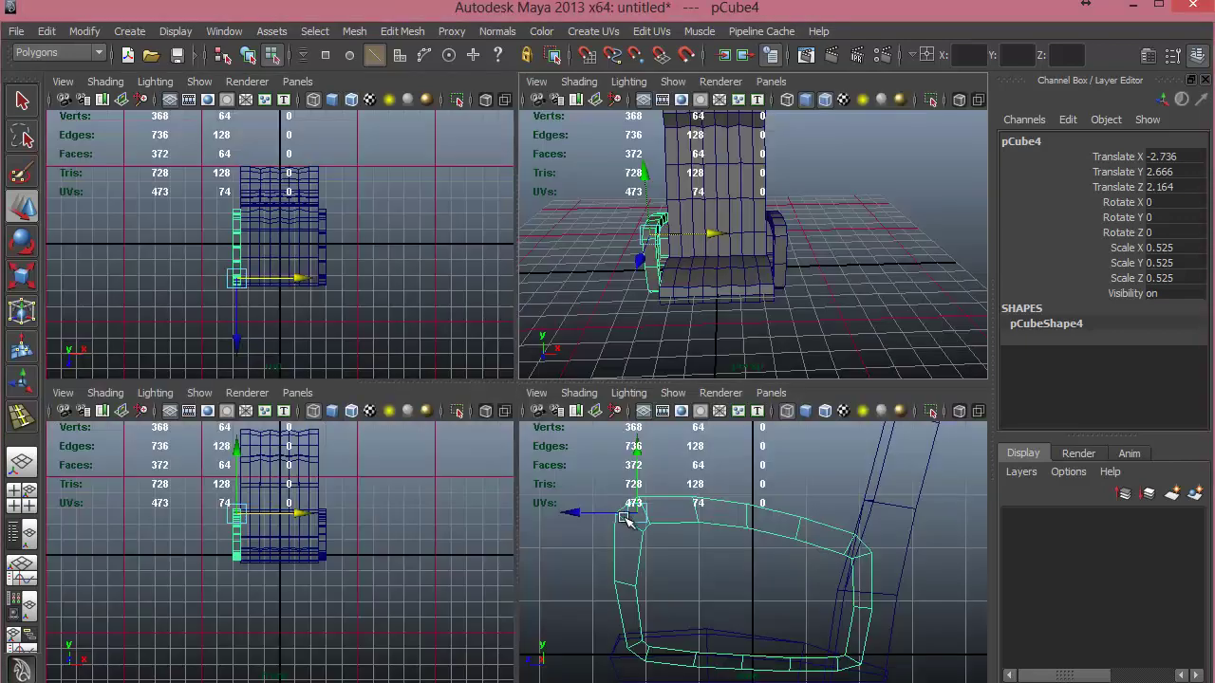
{"action": "key", "text": "space"}
{"action": "scroll", "coordinate": [455, 475], "scroll_direction": "up", "scroll_amount": 5}
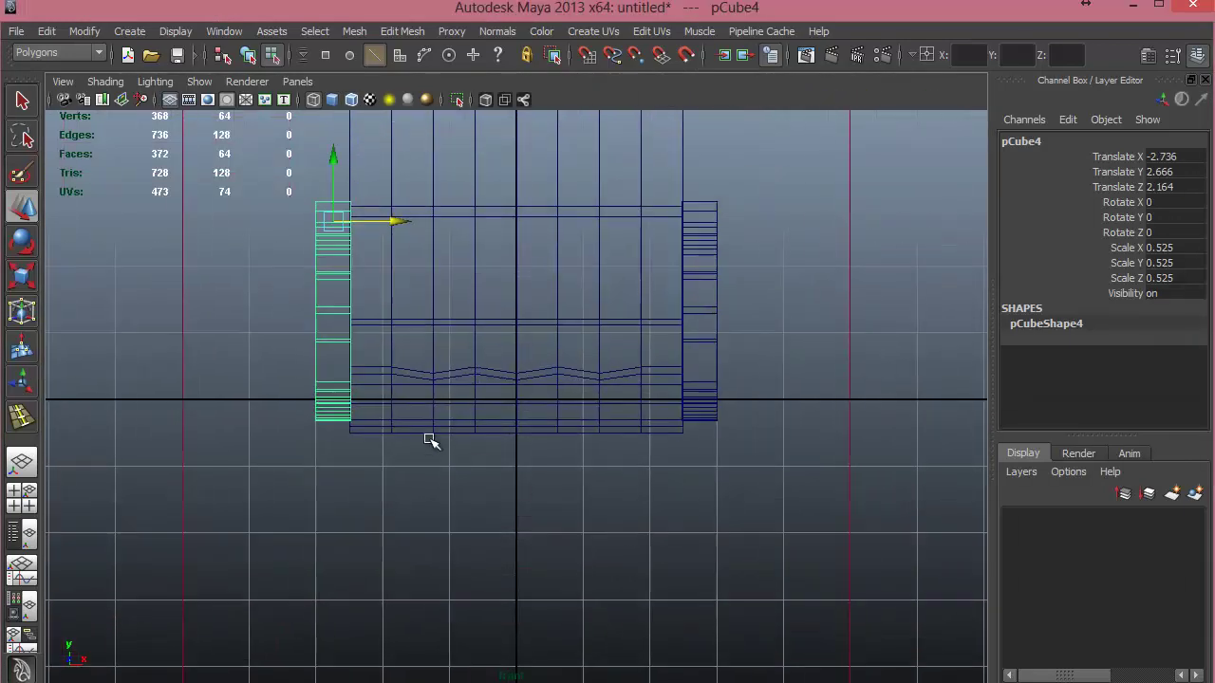
{"action": "left_click_drag", "start_coordinate": [380, 226], "coordinate": [384, 225]}
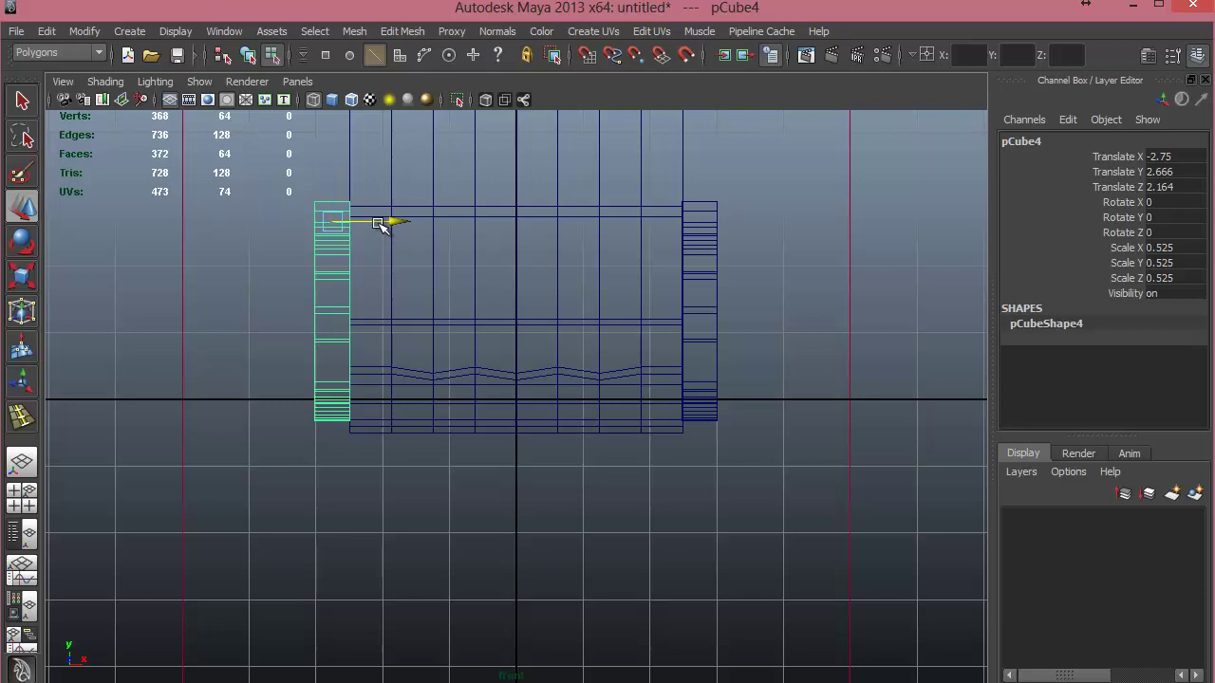
{"action": "left_click", "coordinate": [721, 282], "text": "shift"}
{"action": "right_click_drag", "start_coordinate": [721, 320], "coordinate": [699, 402]}
{"action": "left_click_drag", "start_coordinate": [750, 219], "coordinate": [754, 219]}
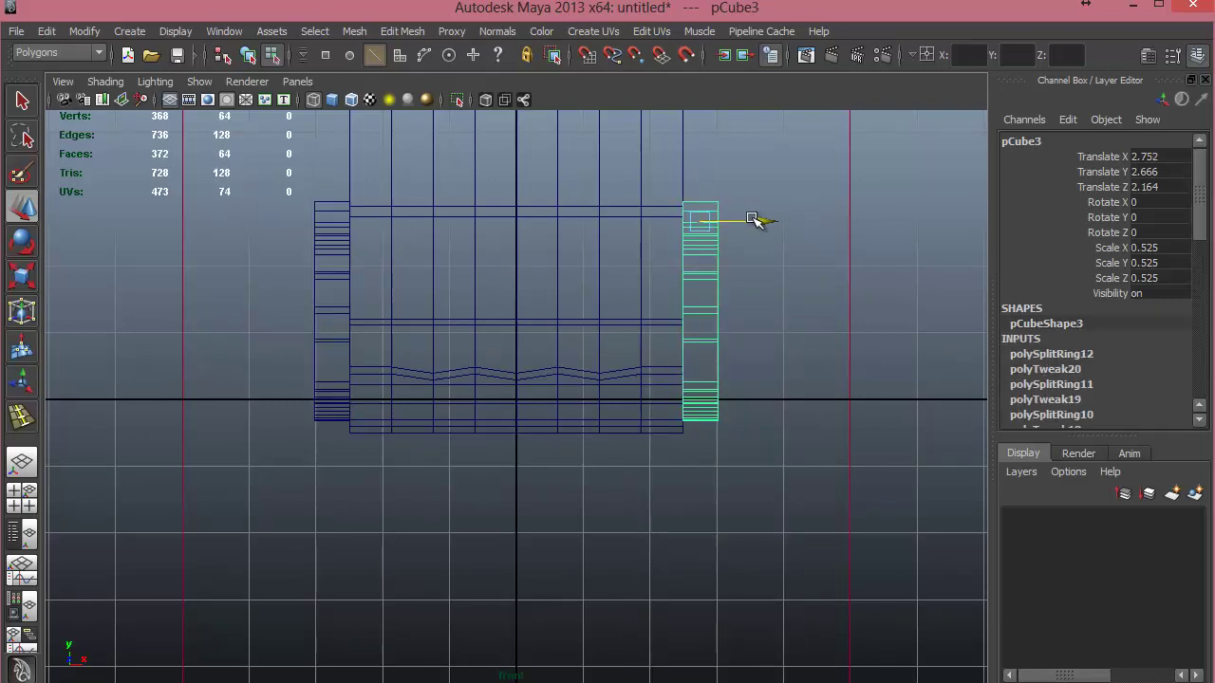
In the perspective view, select all the chair parts as objects, raise them above the grid and deselect them.
{"action": "key", "text": "space"}
{"action": "key", "text": "space"}
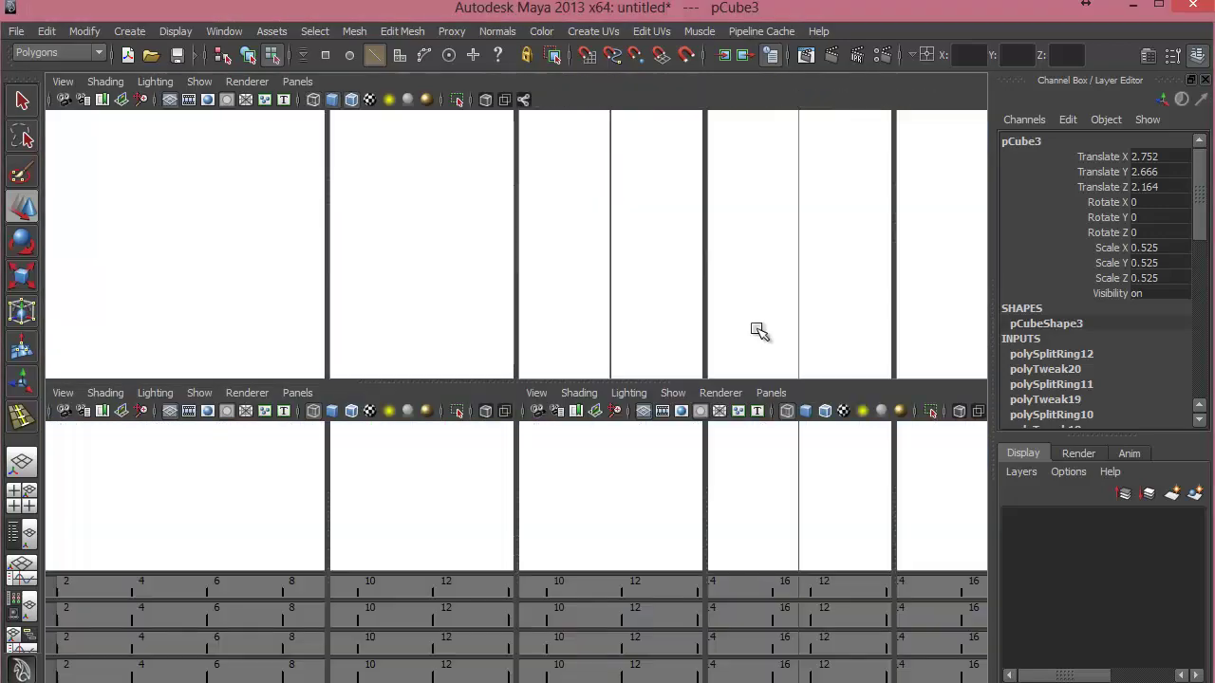
{"action": "left_click_drag", "start_coordinate": [415, 332], "coordinate": [244, 314], "text": "alt"}
{"action": "left_click_drag", "start_coordinate": [691, 446], "coordinate": [658, 447]}
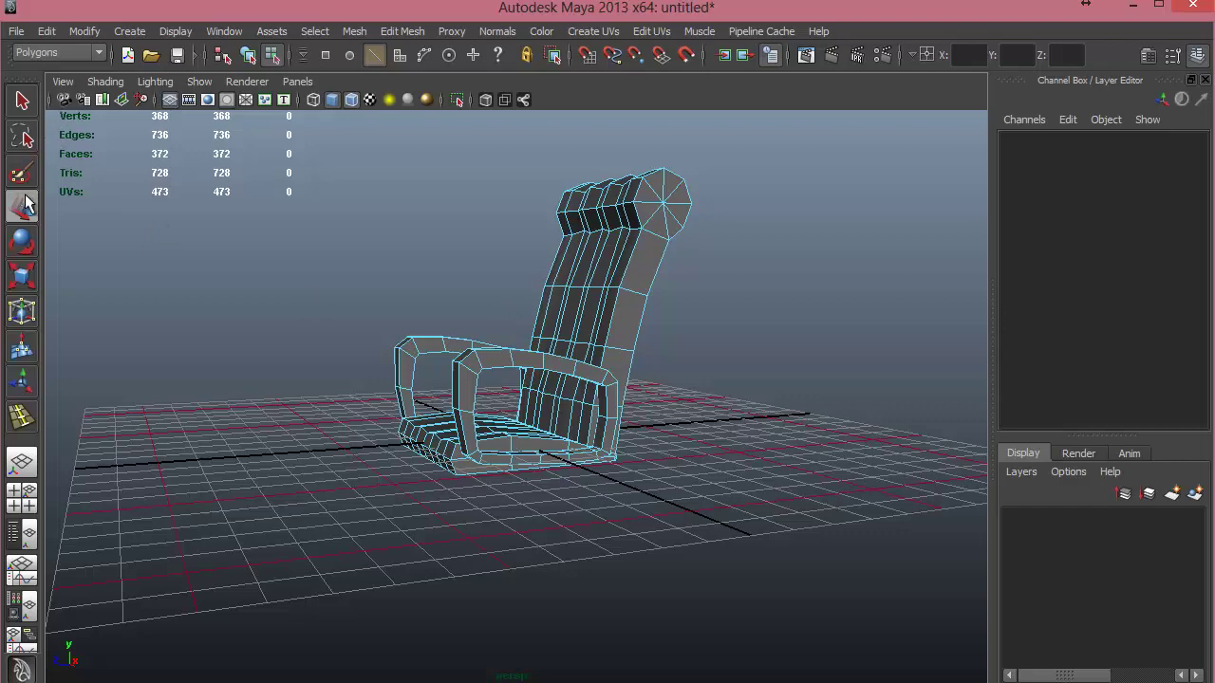
{"action": "left_click", "coordinate": [246, 56]}
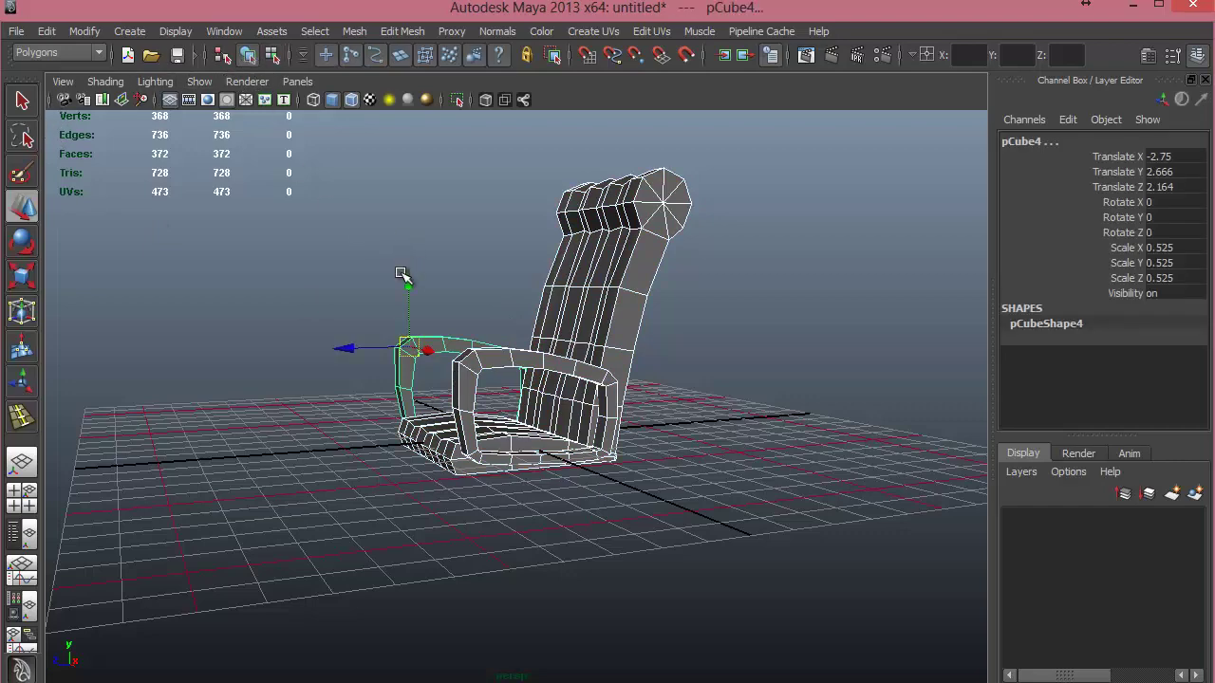
{"action": "left_click_drag", "start_coordinate": [402, 277], "coordinate": [494, 372]}
{"action": "left_click", "coordinate": [653, 368]}
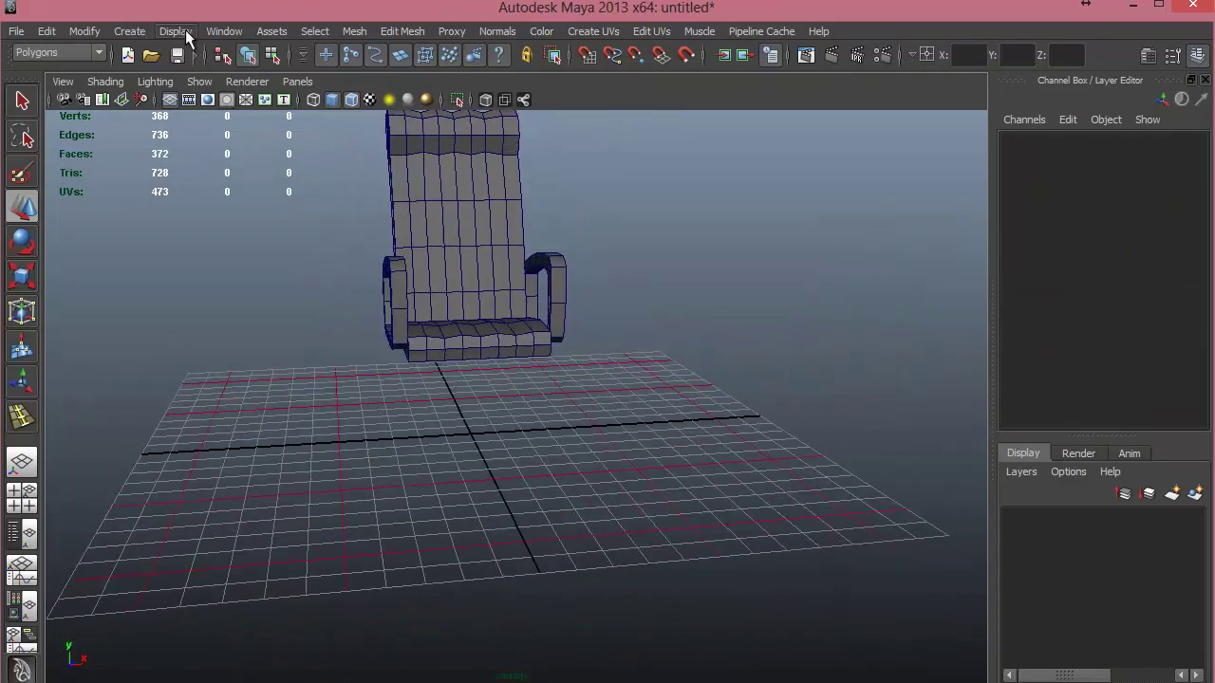
Create a polygon cylinder and raise it beneath the seat to Translate Y 2.367.
{"action": "left_click", "coordinate": [128, 31]}
{"action": "mouse_move", "coordinate": [247, 76]}
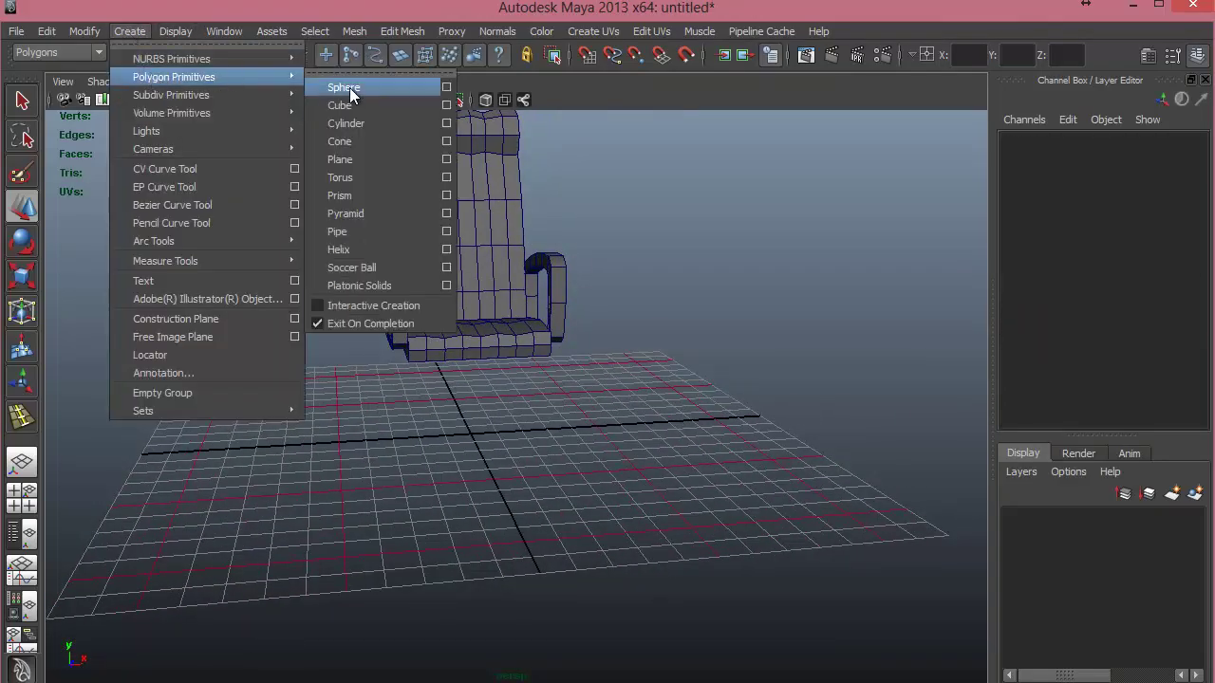
{"action": "left_click", "coordinate": [345, 123]}
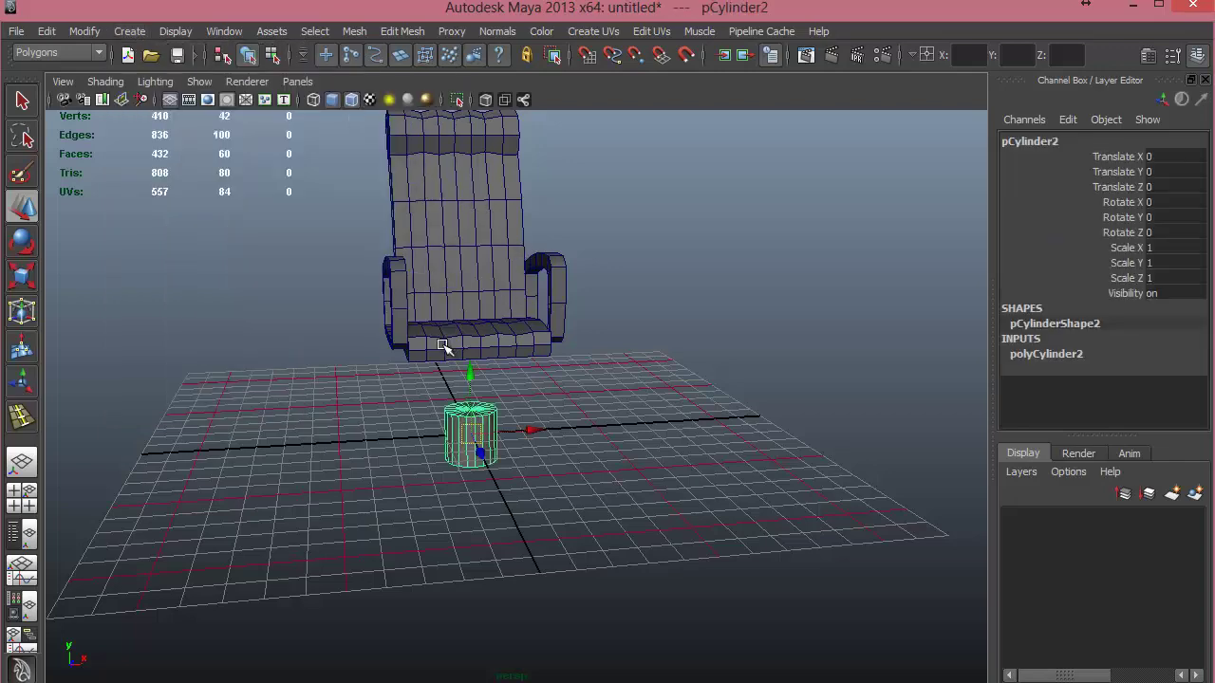
{"action": "left_click_drag", "start_coordinate": [443, 347], "coordinate": [477, 325], "text": "alt"}
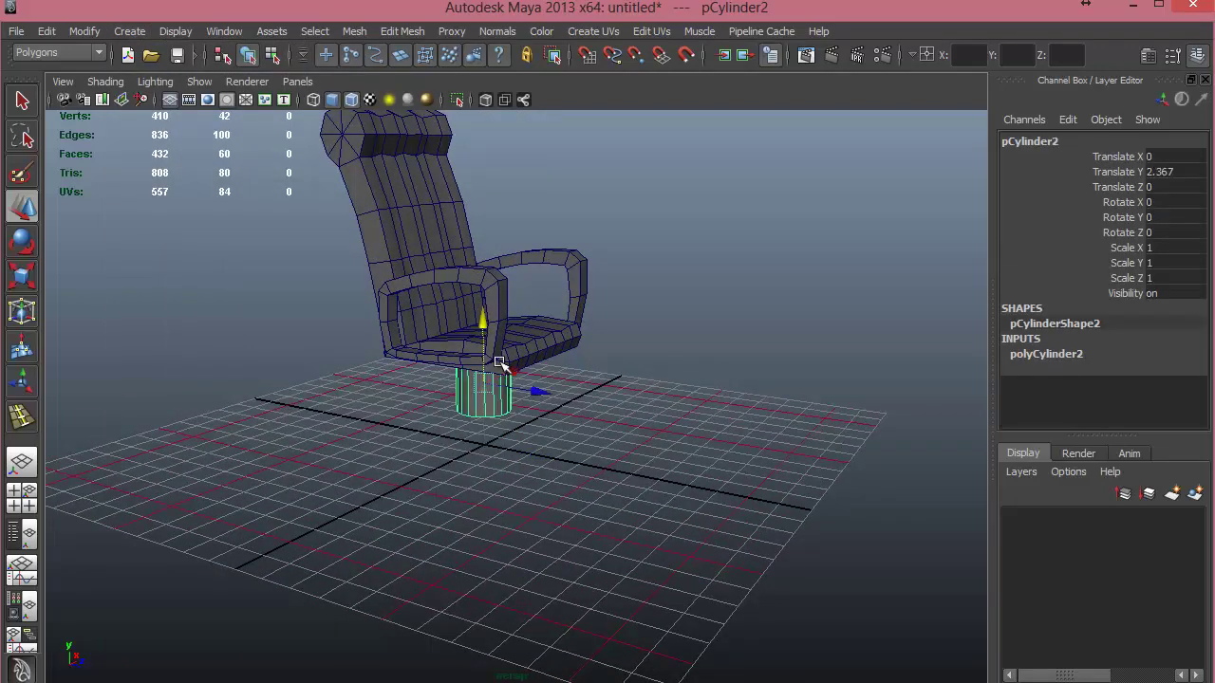
Scale the cylinder uniformly to 0.32.
{"action": "key", "text": "e"}
{"action": "key", "text": "r"}
{"action": "left_click_drag", "start_coordinate": [484, 391], "coordinate": [402, 355]}
{"action": "scroll", "coordinate": [322, 352], "scroll_direction": "up", "scroll_amount": 8}
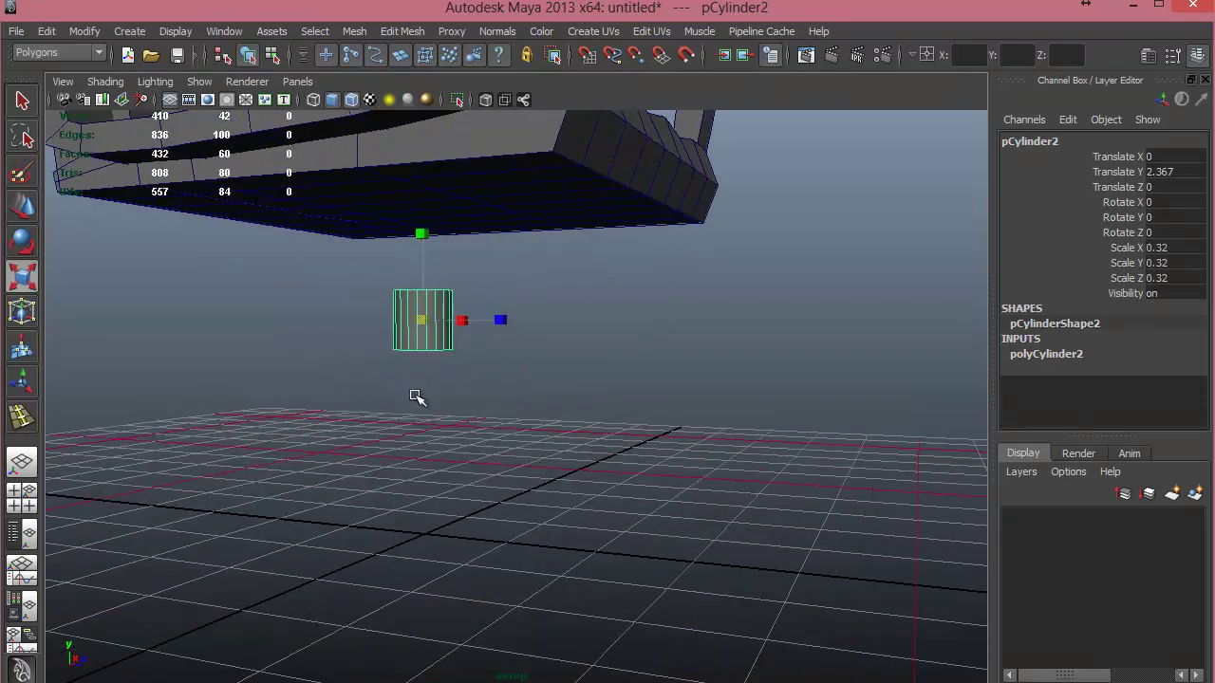
{"action": "middle_click_drag", "start_coordinate": [415, 395], "coordinate": [417, 403], "text": "alt"}
Set the cylinder's height to 7.5 so that it reaches the underside of the seat.
{"action": "left_click", "coordinate": [1038, 354]}
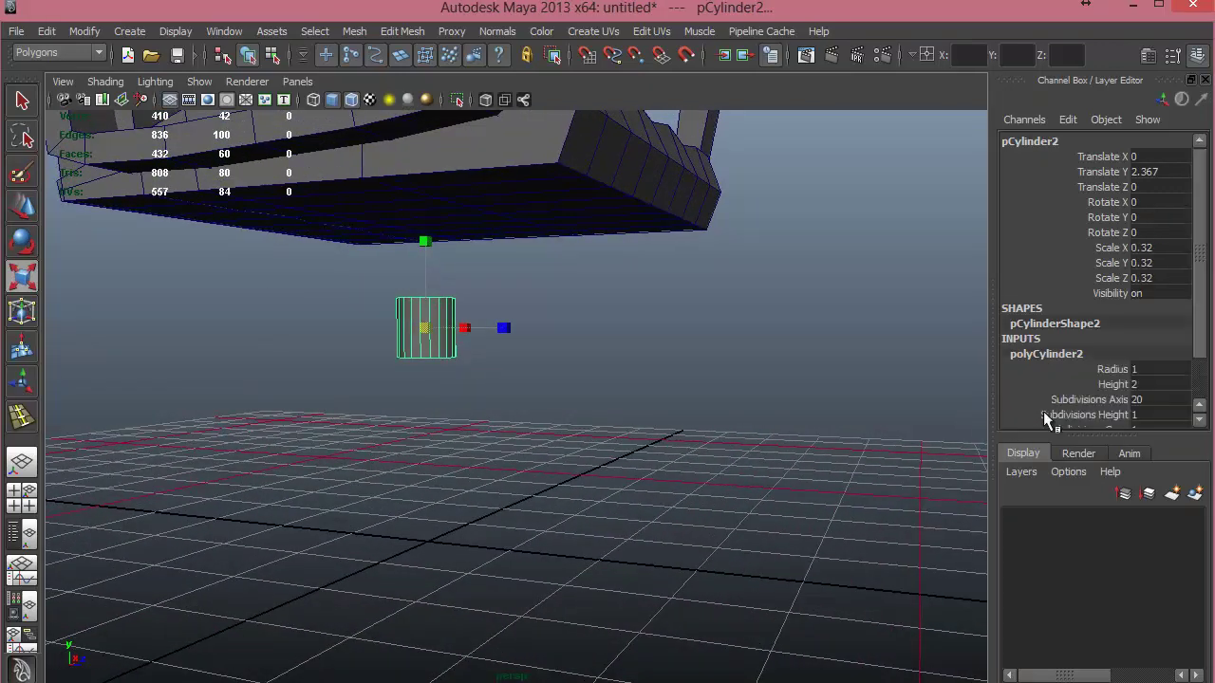
{"action": "left_click", "coordinate": [1101, 383]}
{"action": "middle_click_drag", "start_coordinate": [734, 345], "coordinate": [782, 343]}
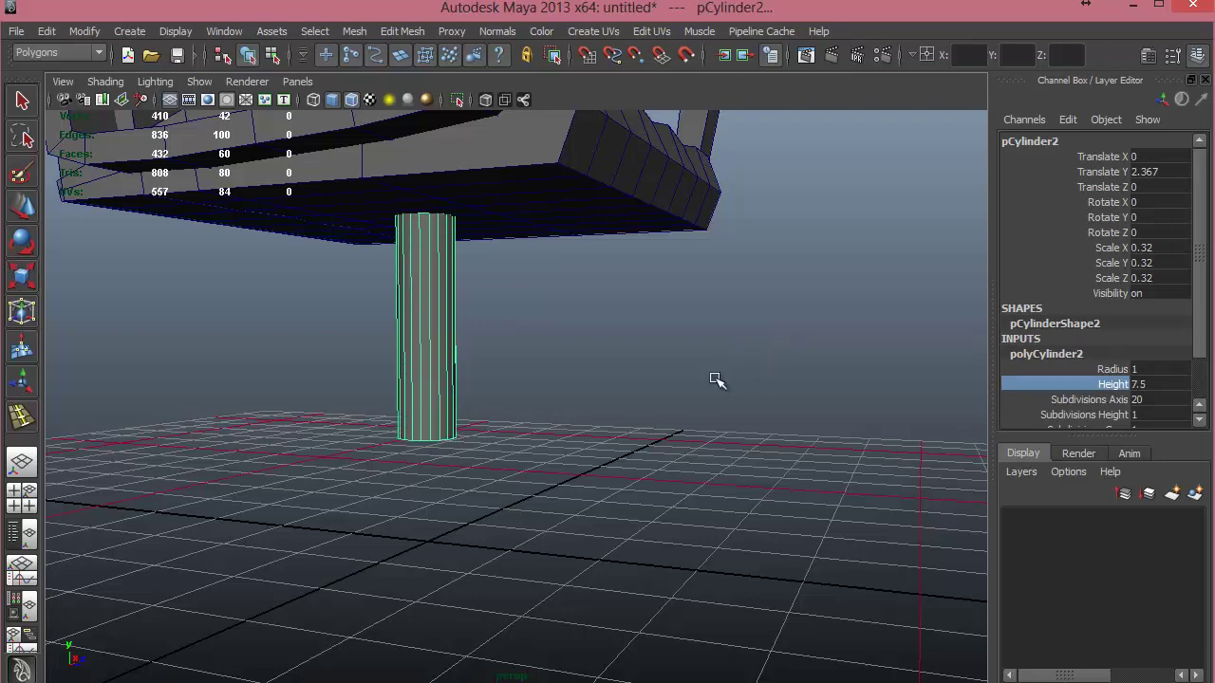
{"action": "left_click_drag", "start_coordinate": [717, 380], "coordinate": [520, 392], "text": "alt"}
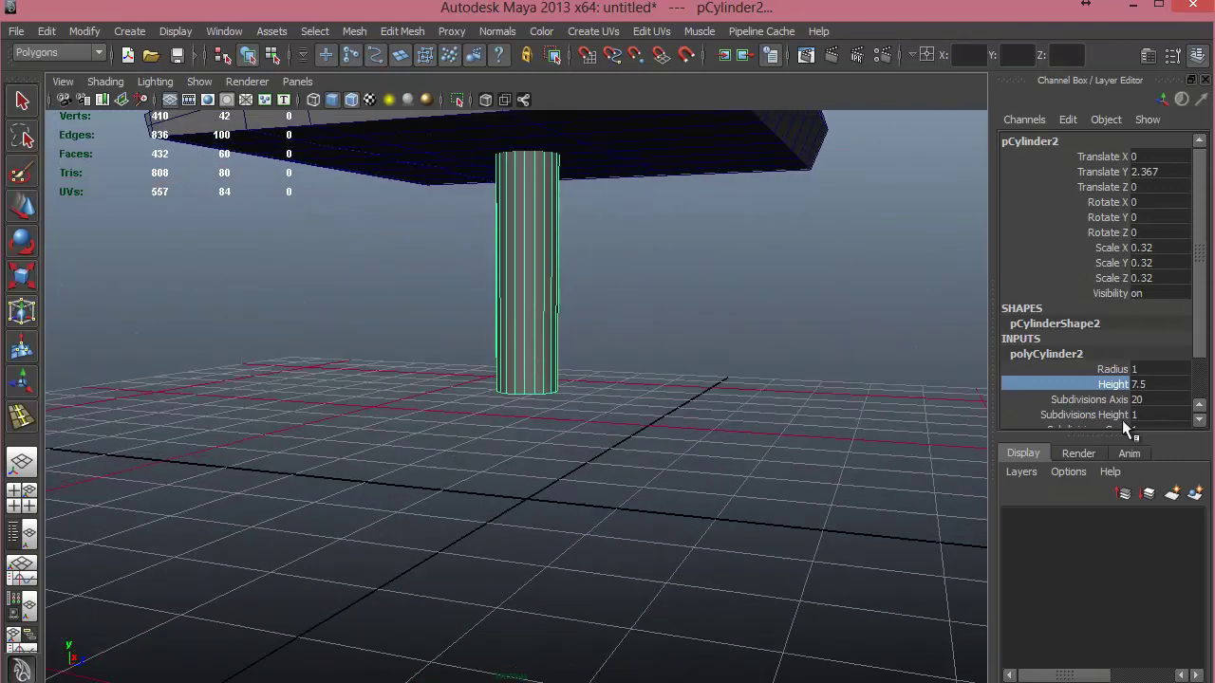
Set the cylinder's height subdivisions to 5.
{"action": "left_click", "coordinate": [1099, 400]}
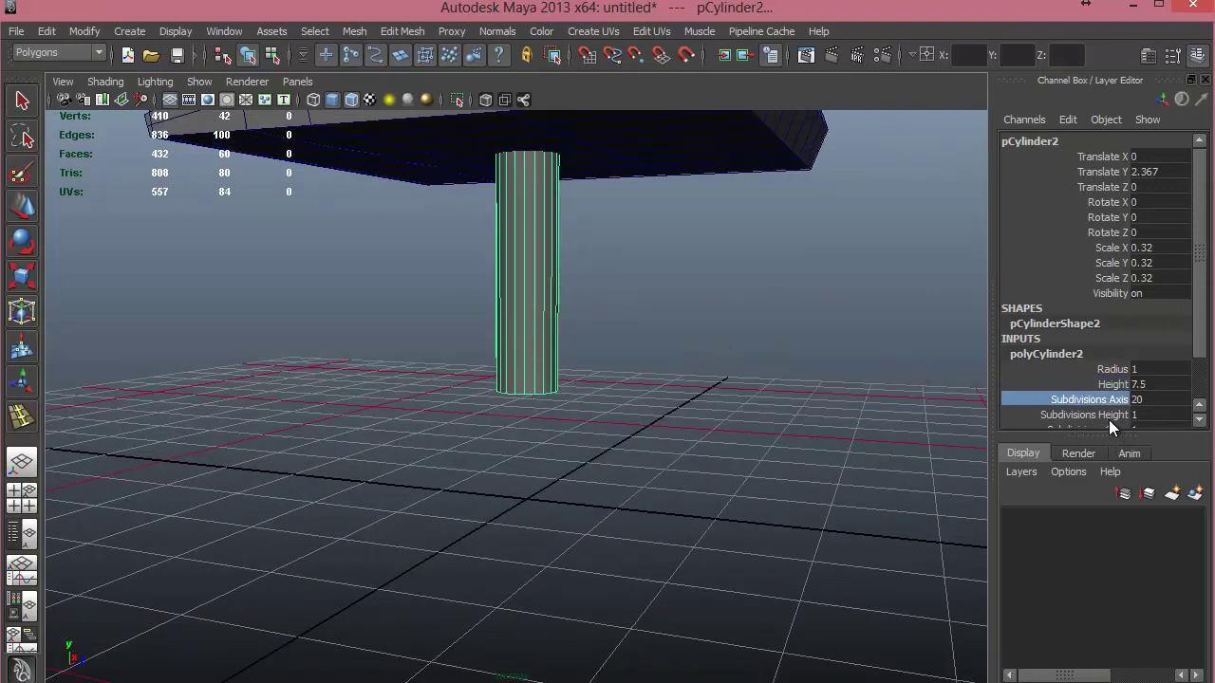
{"action": "left_click", "coordinate": [1108, 417]}
{"action": "left_click", "coordinate": [1162, 415]}
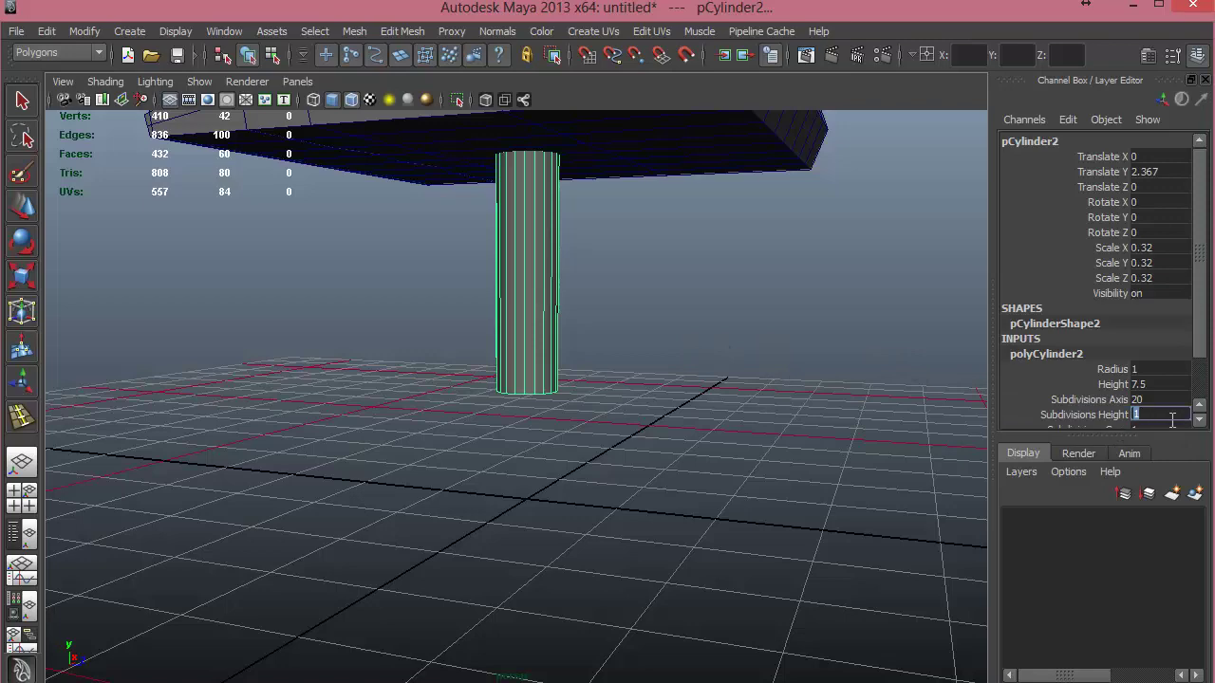
{"action": "type", "text": "5"}
{"action": "key", "text": "Return"}
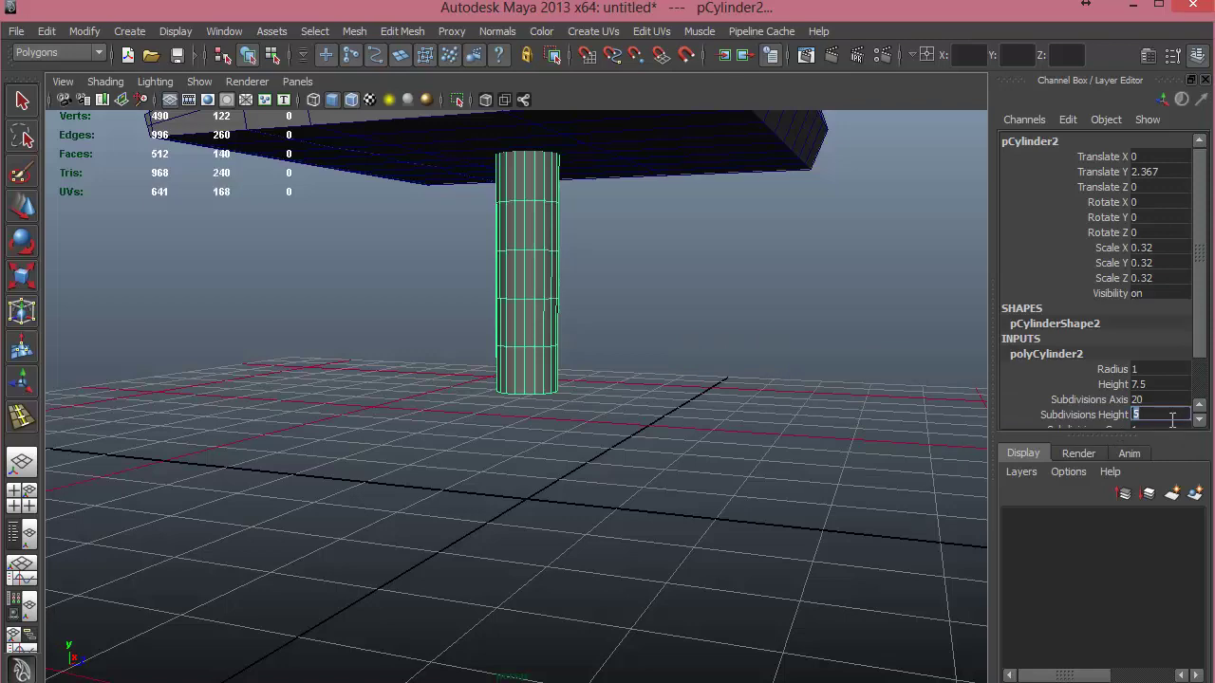
Set the cylinder's cap subdivisions to 0 so that its end becomes a single face.
{"action": "left_click_drag", "start_coordinate": [581, 391], "coordinate": [579, 363], "text": "alt"}
{"action": "right_click_drag", "start_coordinate": [580, 363], "coordinate": [700, 378], "text": "alt"}
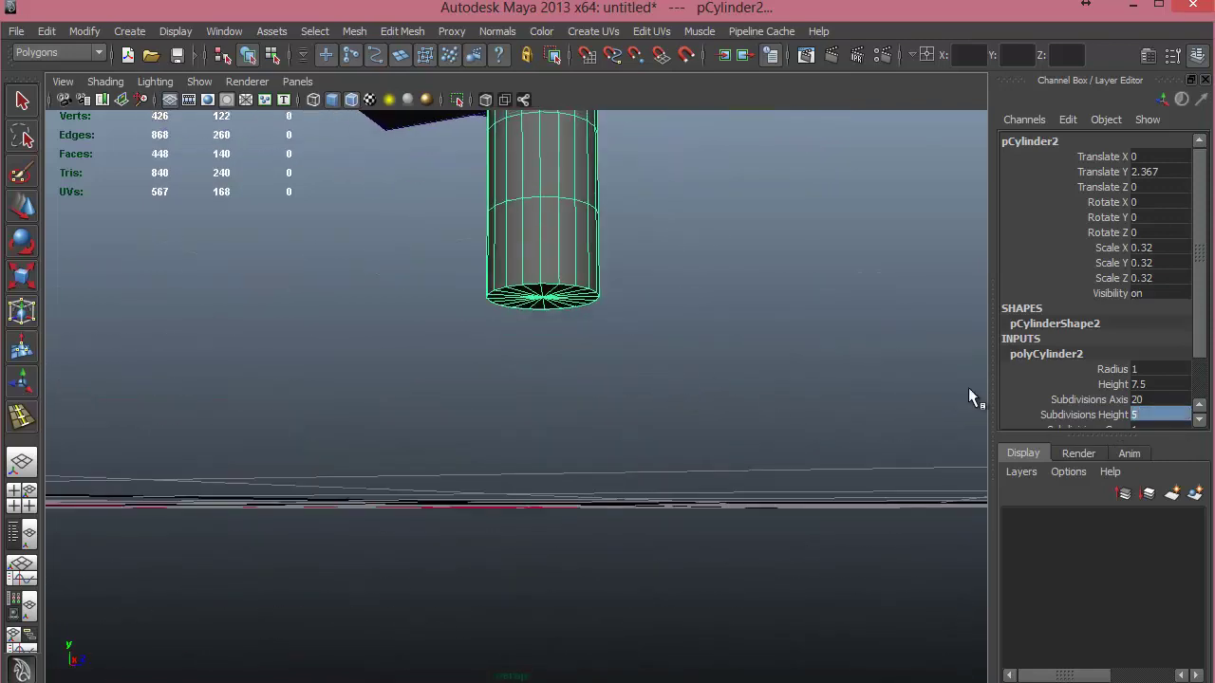
{"action": "left_click_drag", "start_coordinate": [601, 345], "coordinate": [582, 232], "text": "alt"}
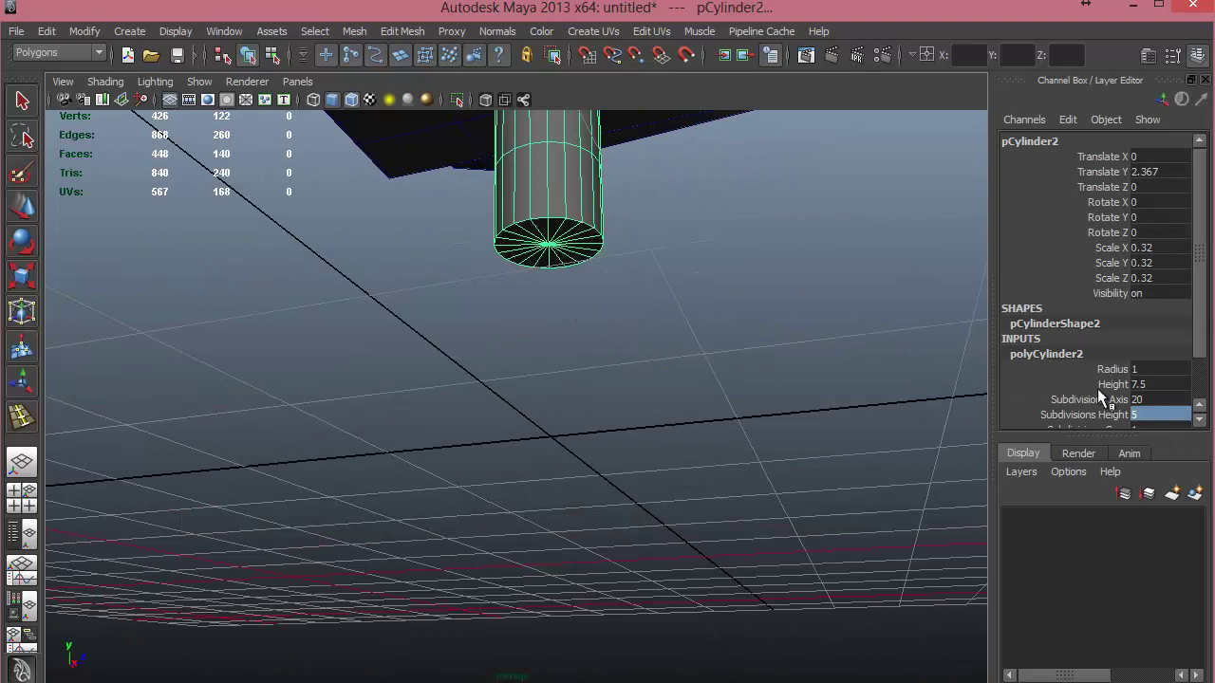
{"action": "scroll", "coordinate": [1110, 402], "scroll_direction": "down", "scroll_amount": 1}
{"action": "left_click", "coordinate": [1138, 389]}
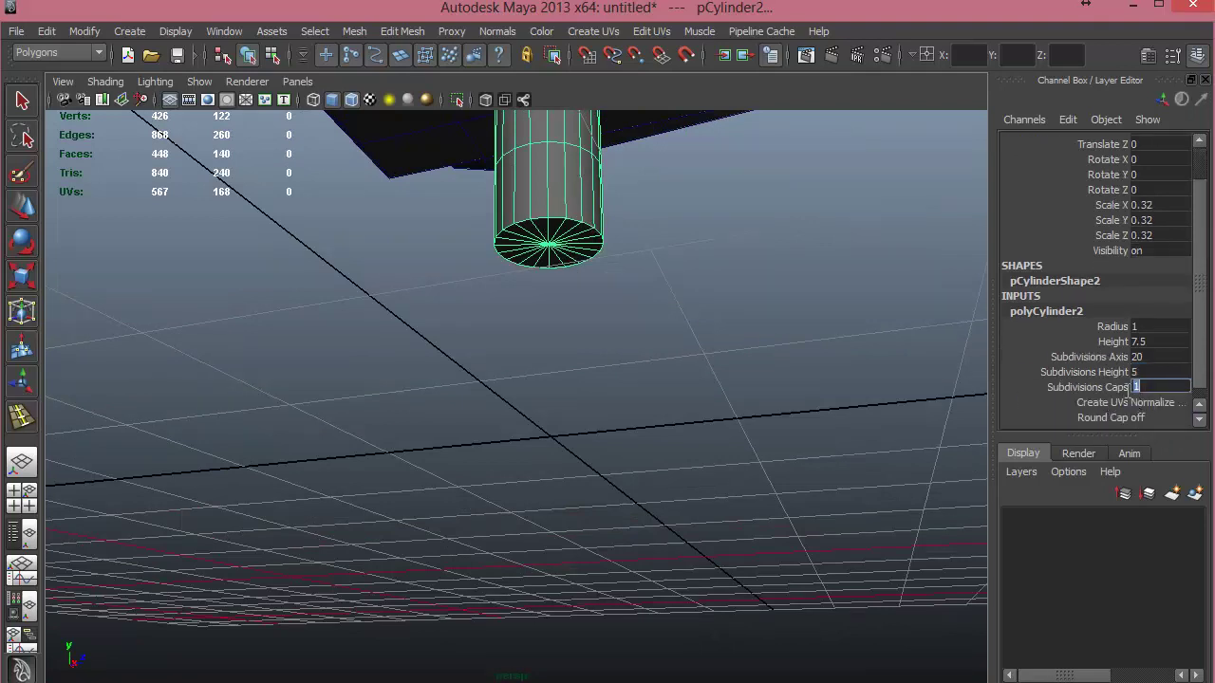
{"action": "type", "text": "0"}
{"action": "key", "text": "Return"}
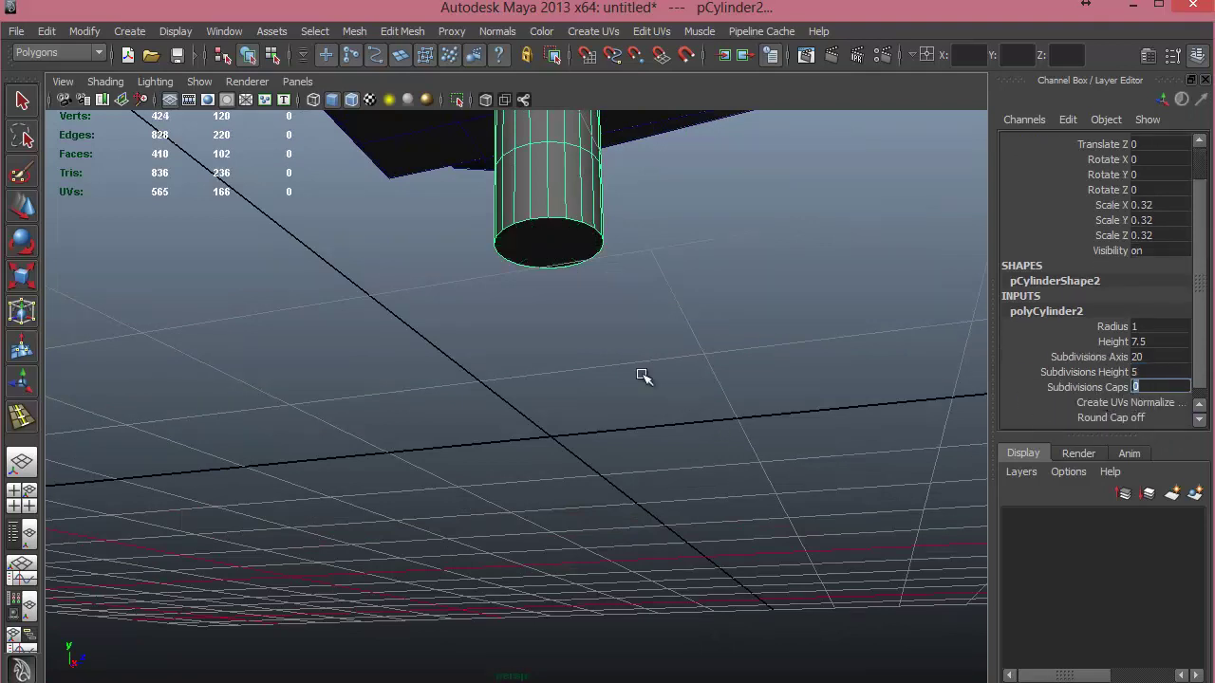
Extrude the cylinder's bottom face down about 0.091 and scale it outward into a flare.
{"action": "left_click_drag", "start_coordinate": [642, 371], "coordinate": [617, 311], "text": "alt"}
{"action": "right_click_drag", "start_coordinate": [610, 285], "coordinate": [611, 338]}
{"action": "left_click", "coordinate": [608, 285]}
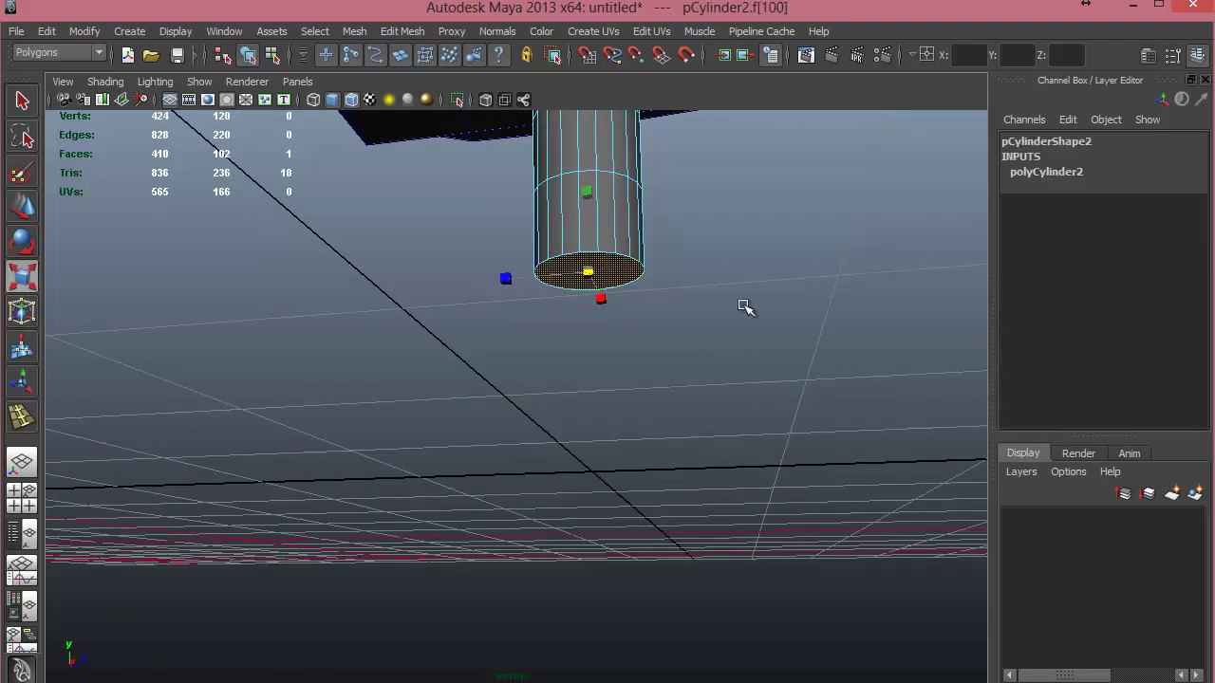
{"action": "right_click_drag", "start_coordinate": [752, 257], "coordinate": [755, 281], "text": "shift"}
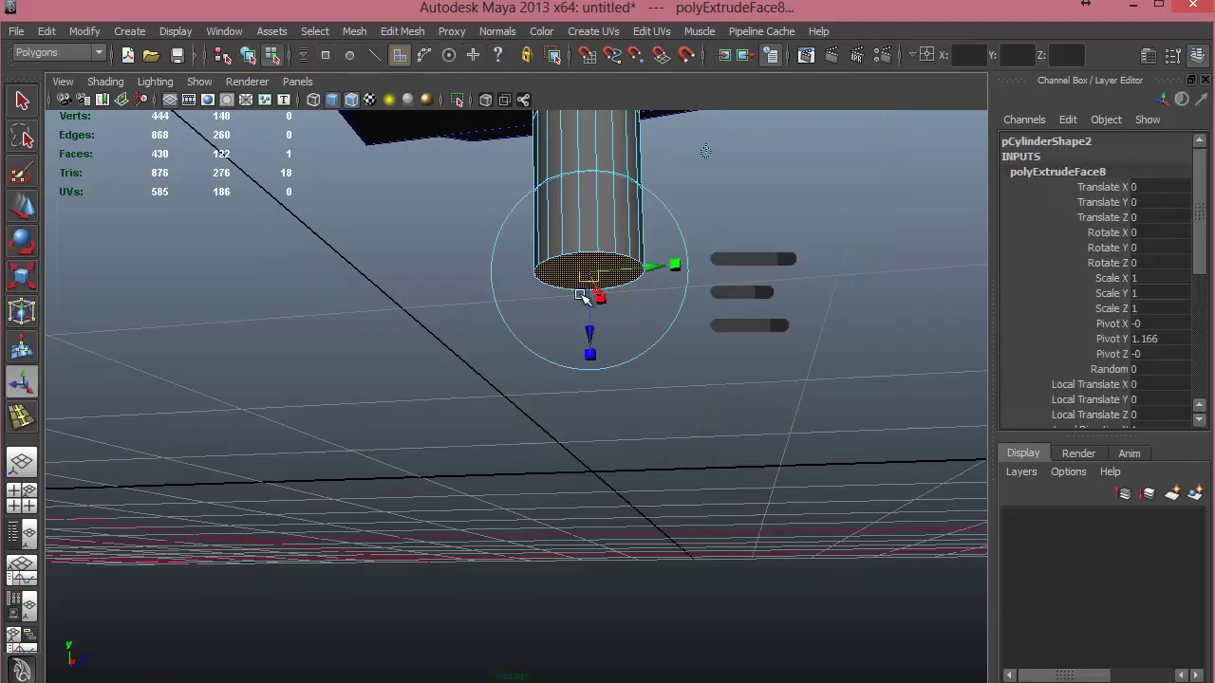
{"action": "left_click_drag", "start_coordinate": [590, 311], "coordinate": [592, 336]}
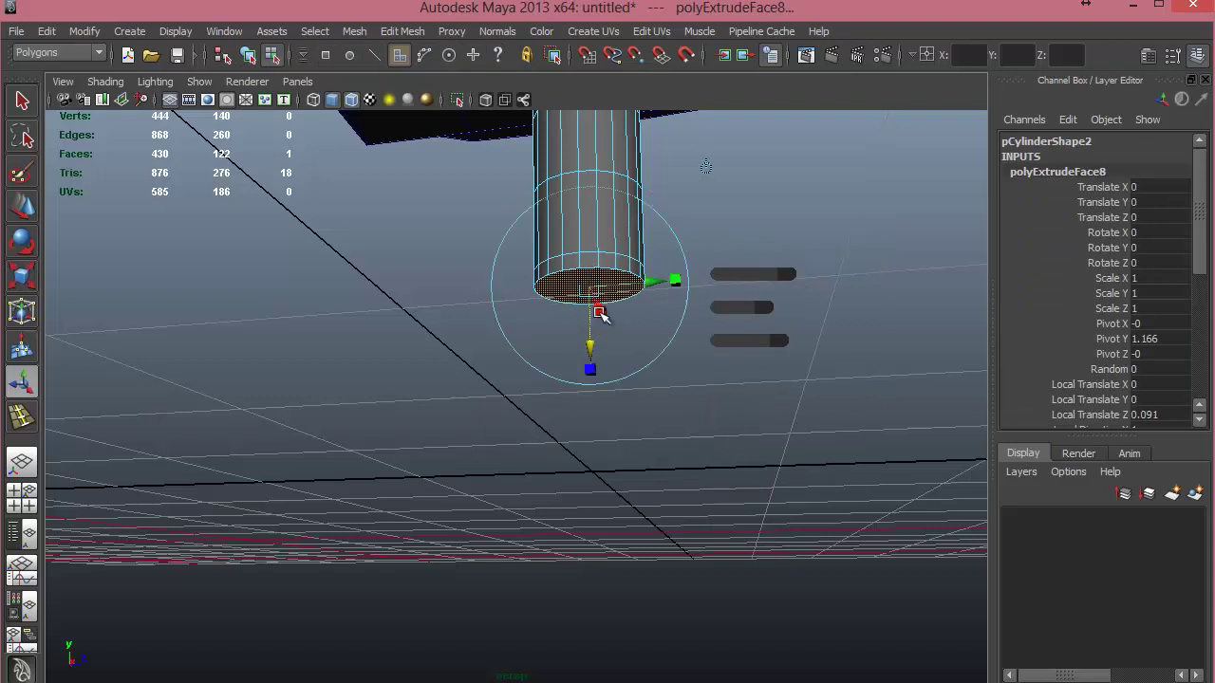
{"action": "key", "text": "r"}
{"action": "left_click_drag", "start_coordinate": [588, 288], "coordinate": [612, 291]}
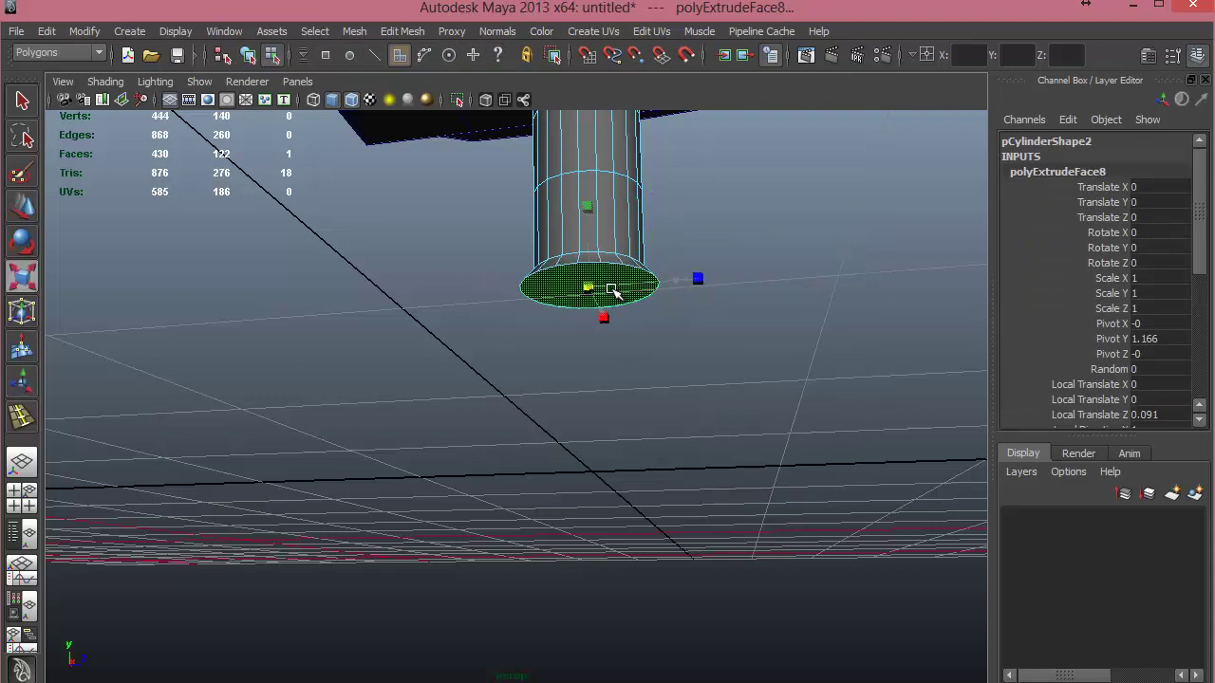
Extrude the flared bottom face straight down about 0.096 as a rim, and reselect the bottom face.
{"action": "right_click_drag", "start_coordinate": [678, 274], "coordinate": [678, 298], "text": "shift"}
{"action": "left_click_drag", "start_coordinate": [588, 327], "coordinate": [588, 344]}
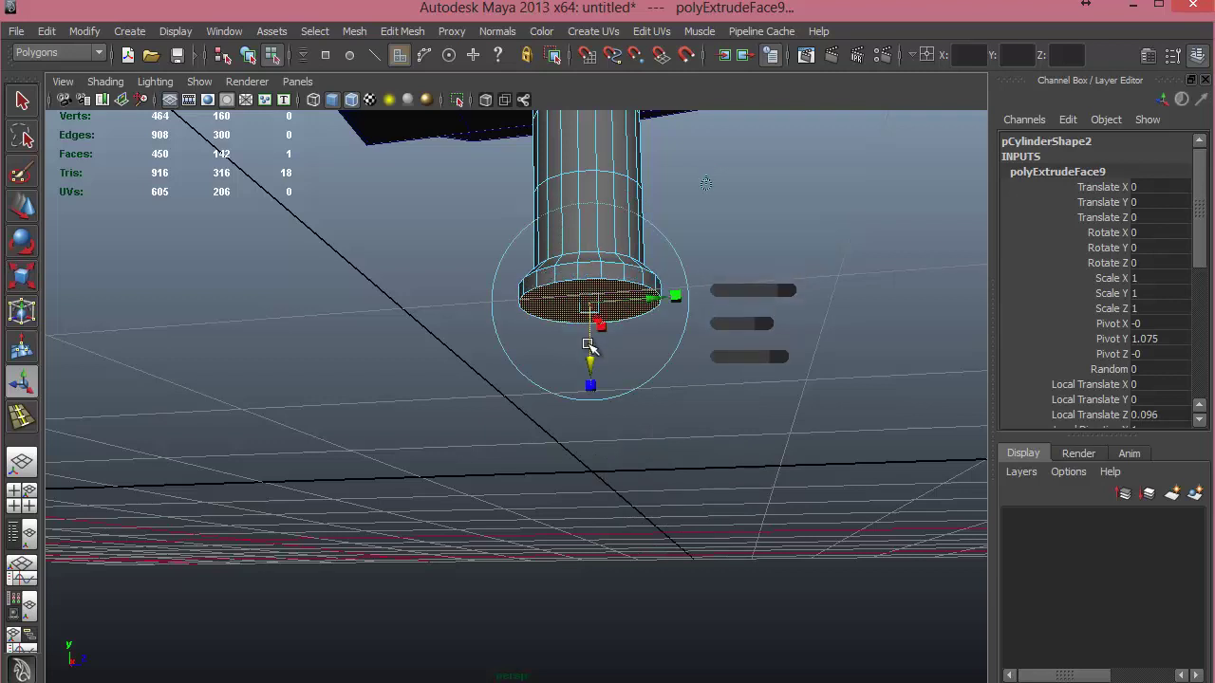
{"action": "key", "text": "e"}
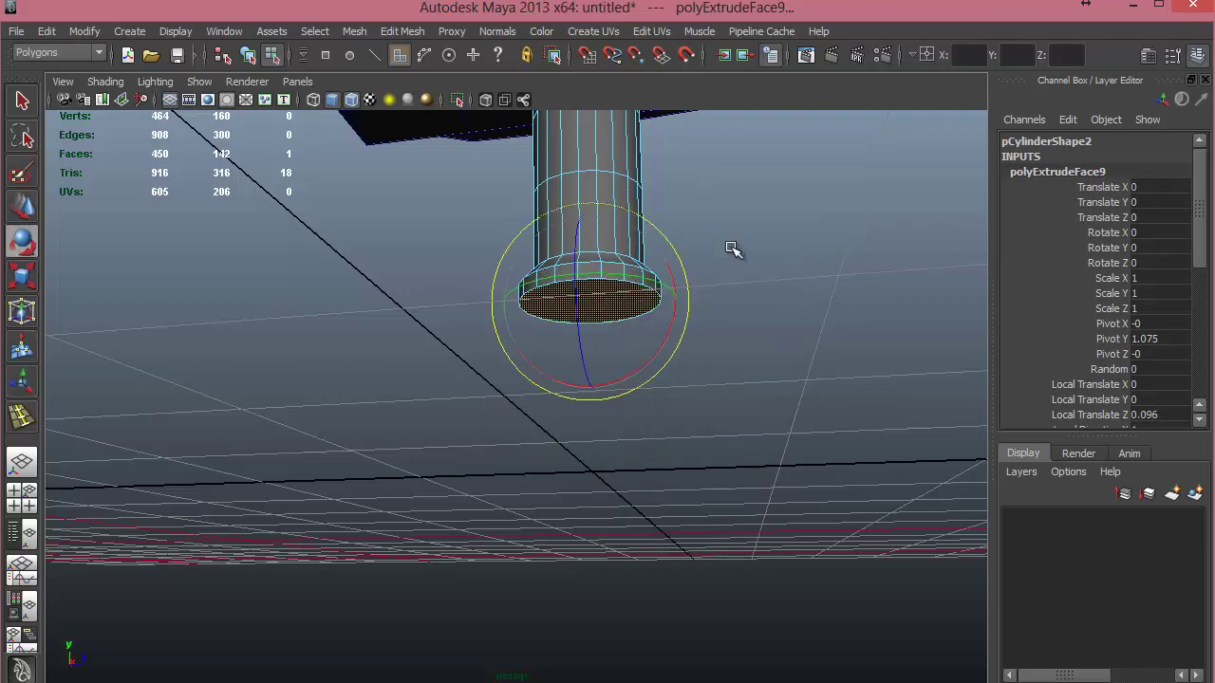
{"action": "right_click_drag", "start_coordinate": [732, 250], "coordinate": [727, 293]}
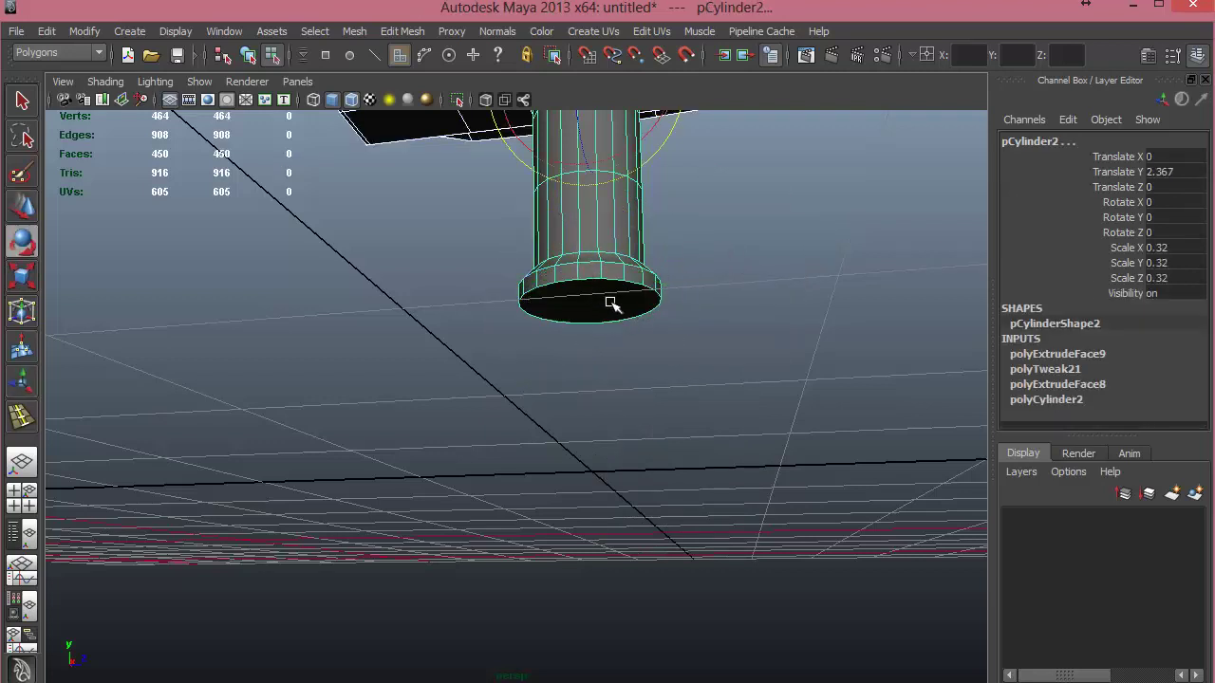
{"action": "right_click_drag", "start_coordinate": [637, 285], "coordinate": [639, 327]}
{"action": "left_click", "coordinate": [607, 303]}
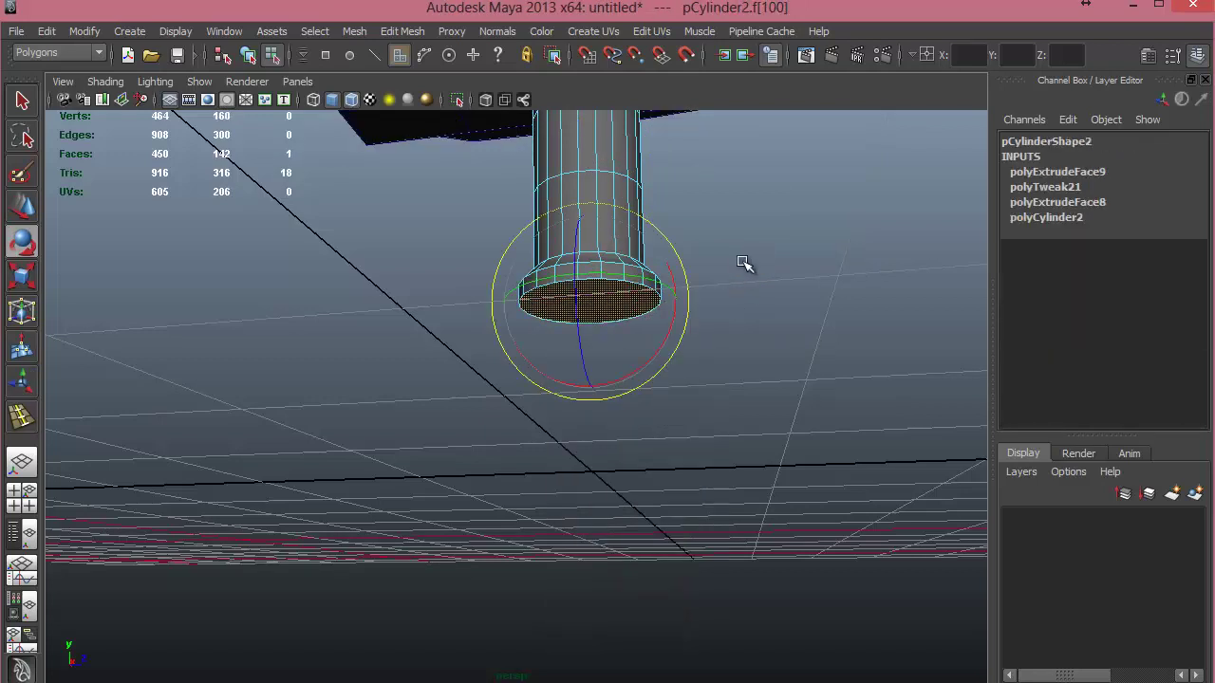
Extrude the column's bottom face down three more times, widening the first two extrusions and lowering the last about 0.306.
{"action": "right_click_drag", "start_coordinate": [745, 264], "coordinate": [749, 311], "text": "shift"}
{"action": "left_click_drag", "start_coordinate": [592, 342], "coordinate": [610, 322]}
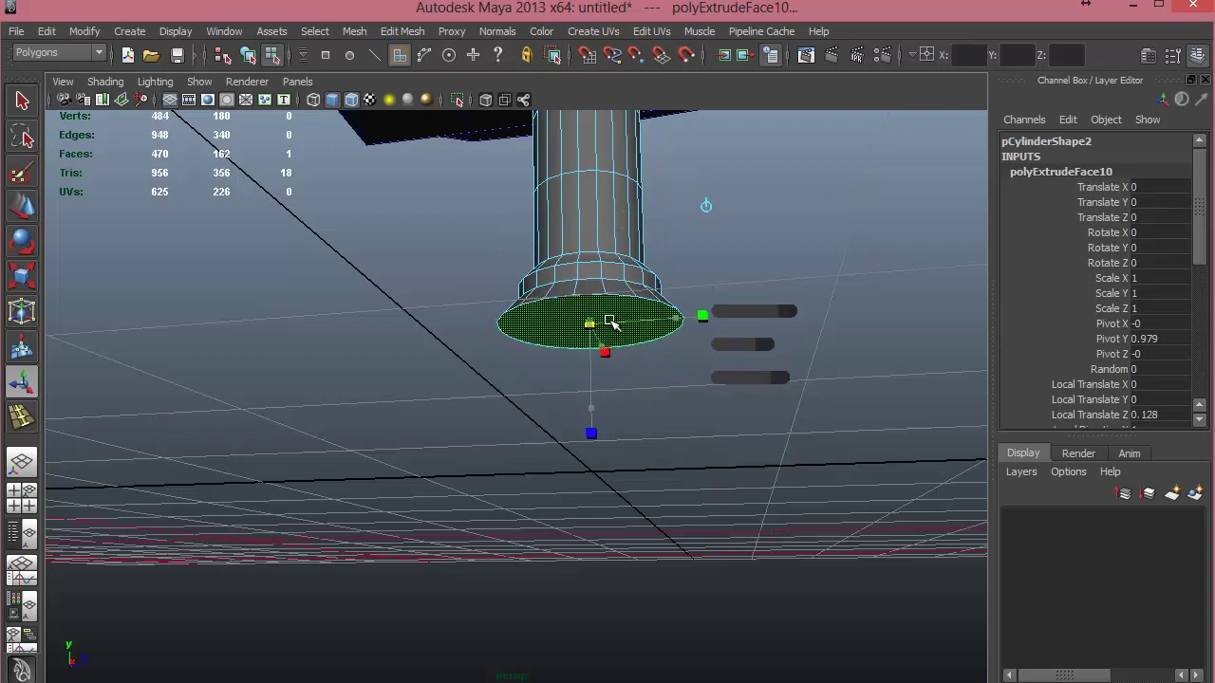
{"action": "right_click_drag", "start_coordinate": [719, 305], "coordinate": [718, 320], "text": "shift"}
{"action": "mouse_move", "coordinate": [592, 337]}
{"action": "left_mouse_down"}
{"action": "mouse_move", "coordinate": [595, 378]}
{"action": "mouse_move", "coordinate": [599, 339]}
{"action": "left_mouse_up"}
{"action": "mouse_move", "coordinate": [745, 255]}
{"action": "right_mouse_down", "text": "shift"}
{"action": "mouse_move", "coordinate": [735, 280]}
{"action": "mouse_move", "coordinate": [759, 267]}
{"action": "right_mouse_up", "text": "shift"}
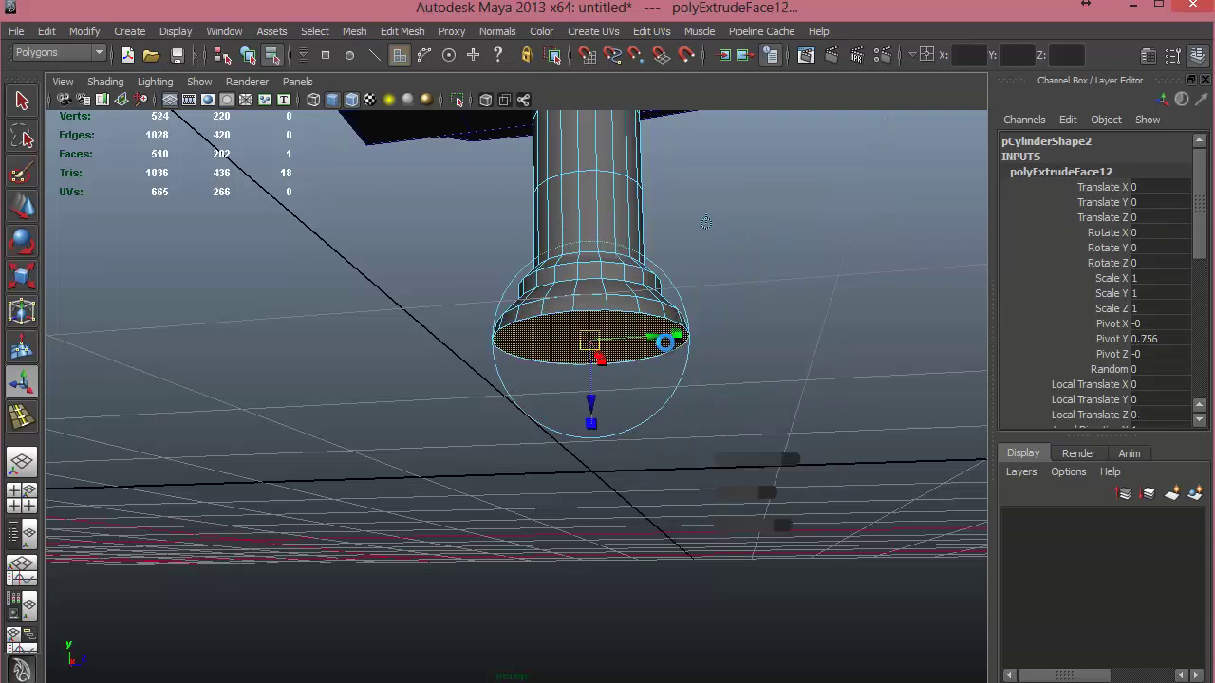
{"action": "left_click_drag", "start_coordinate": [589, 376], "coordinate": [606, 403]}
Extrude the bottom face down twice more, narrowing it each time to round the bulb, with the last extrusion about 0.145 deep.
{"action": "right_click_drag", "start_coordinate": [735, 364], "coordinate": [453, 322], "text": "alt"}
{"action": "left_click_drag", "start_coordinate": [453, 322], "coordinate": [535, 468], "text": "alt"}
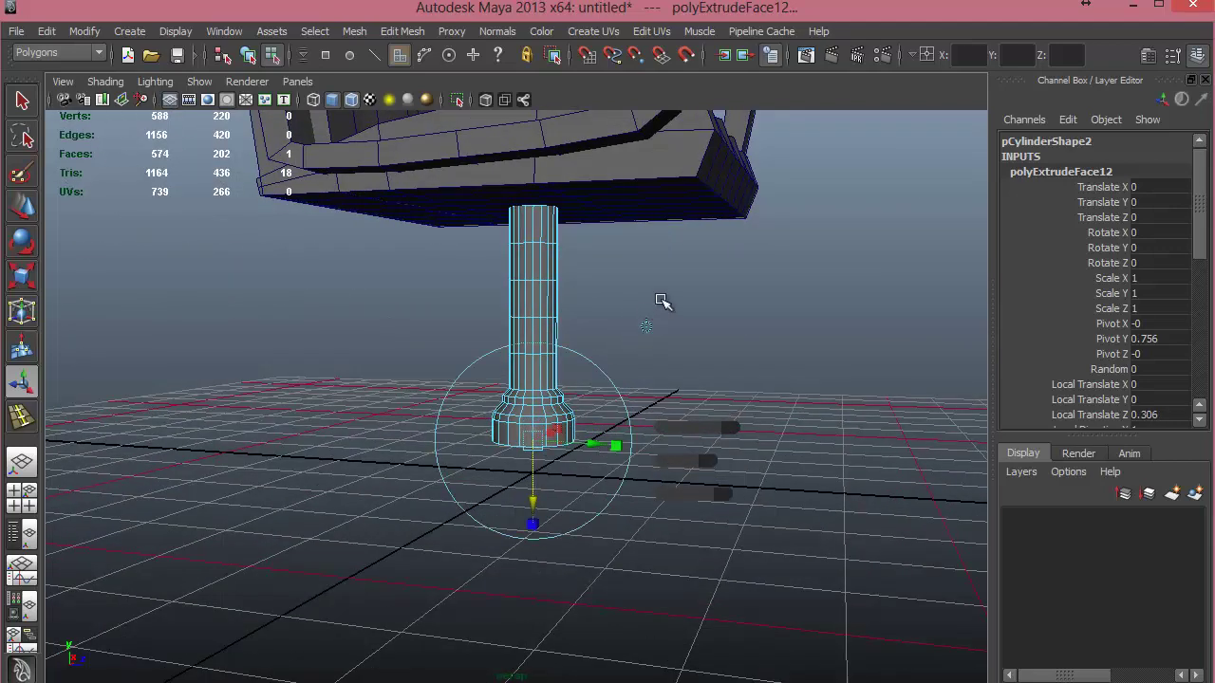
{"action": "right_click_drag", "start_coordinate": [664, 304], "coordinate": [664, 344], "text": "shift"}
{"action": "mouse_move", "coordinate": [535, 472]}
{"action": "left_mouse_down"}
{"action": "mouse_move", "coordinate": [534, 485]}
{"action": "mouse_move", "coordinate": [545, 481]}
{"action": "mouse_move", "coordinate": [525, 454]}
{"action": "left_mouse_up"}
{"action": "left_click", "coordinate": [616, 460]}
{"action": "right_click_drag", "start_coordinate": [654, 384], "coordinate": [655, 400], "text": "shift"}
{"action": "left_click_drag", "start_coordinate": [535, 483], "coordinate": [552, 484]}
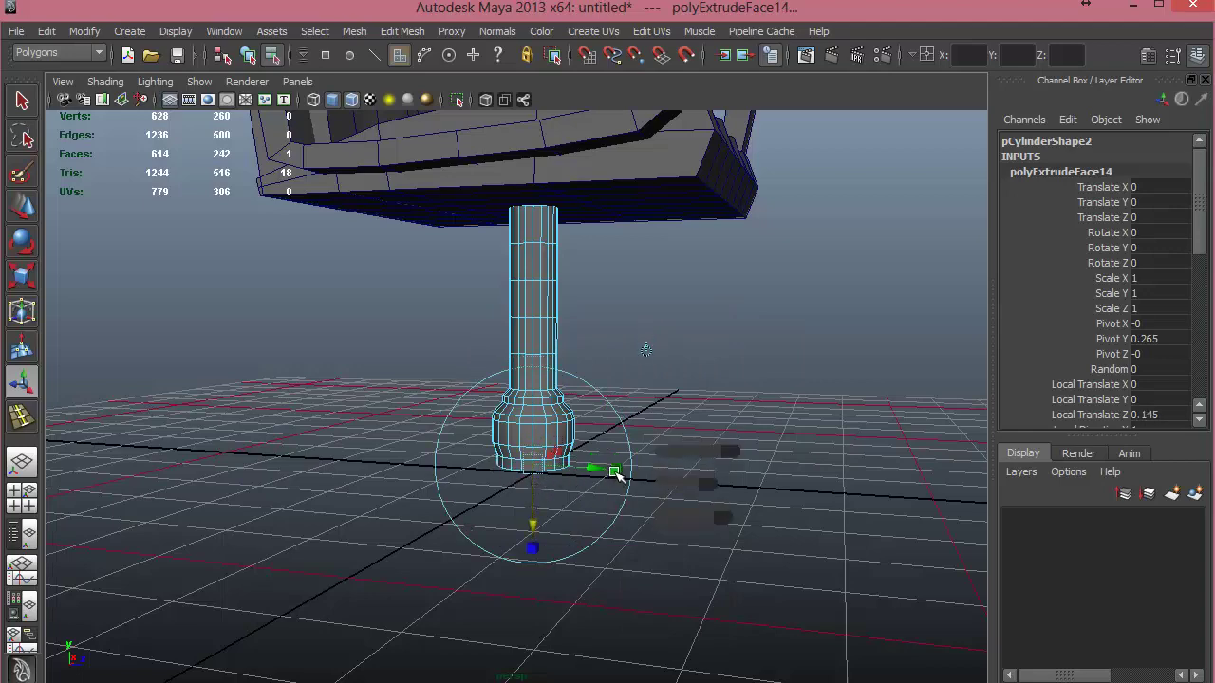
{"action": "left_click", "coordinate": [612, 472]}
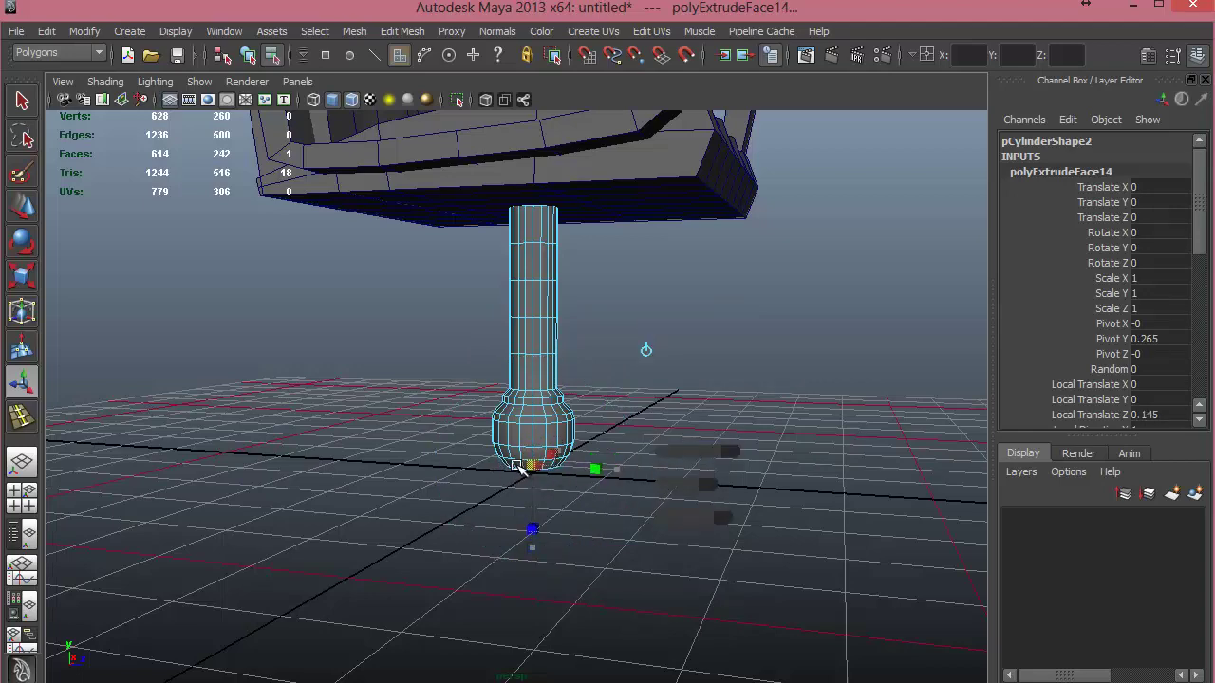
Extrude the bulb's remaining bottom face down, shrink it to close the tip, and return to object selection.
{"action": "left_click_drag", "start_coordinate": [533, 470], "coordinate": [733, 389], "text": "alt"}
{"action": "mouse_move", "coordinate": [753, 287]}
{"action": "left_mouse_down", "text": "alt"}
{"action": "mouse_move", "coordinate": [727, 367]}
{"action": "mouse_move", "coordinate": [765, 281]}
{"action": "left_mouse_up", "text": "alt"}
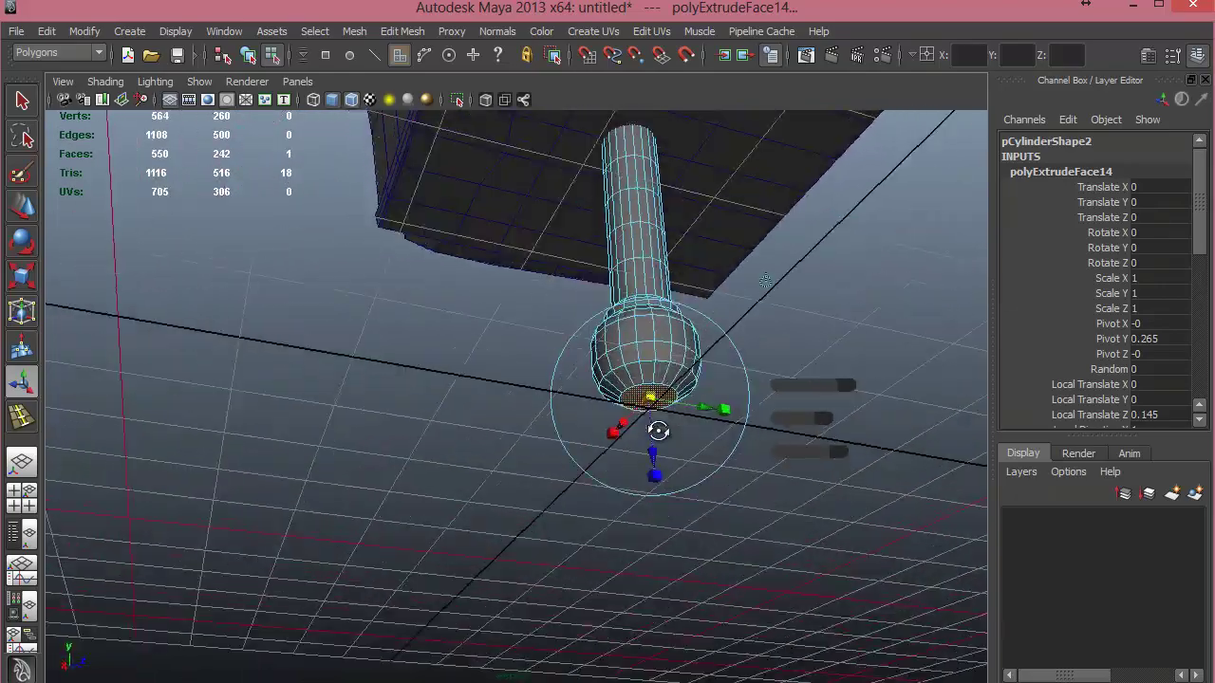
{"action": "right_click_drag", "start_coordinate": [746, 288], "coordinate": [732, 328], "text": "shift"}
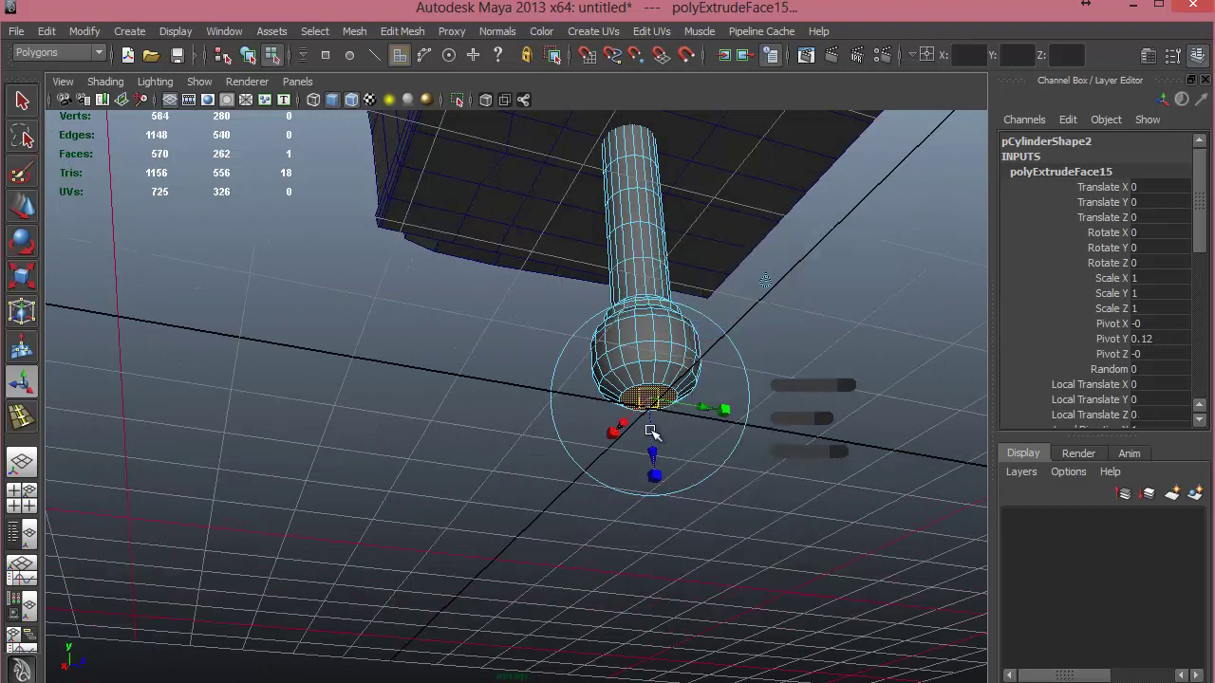
{"action": "mouse_move", "coordinate": [651, 434]}
{"action": "left_mouse_down"}
{"action": "mouse_move", "coordinate": [647, 406]}
{"action": "mouse_move", "coordinate": [616, 420]}
{"action": "mouse_move", "coordinate": [778, 475]}
{"action": "left_mouse_up"}
{"action": "left_click", "coordinate": [723, 417]}
{"action": "right_click_drag", "start_coordinate": [678, 306], "coordinate": [759, 236]}
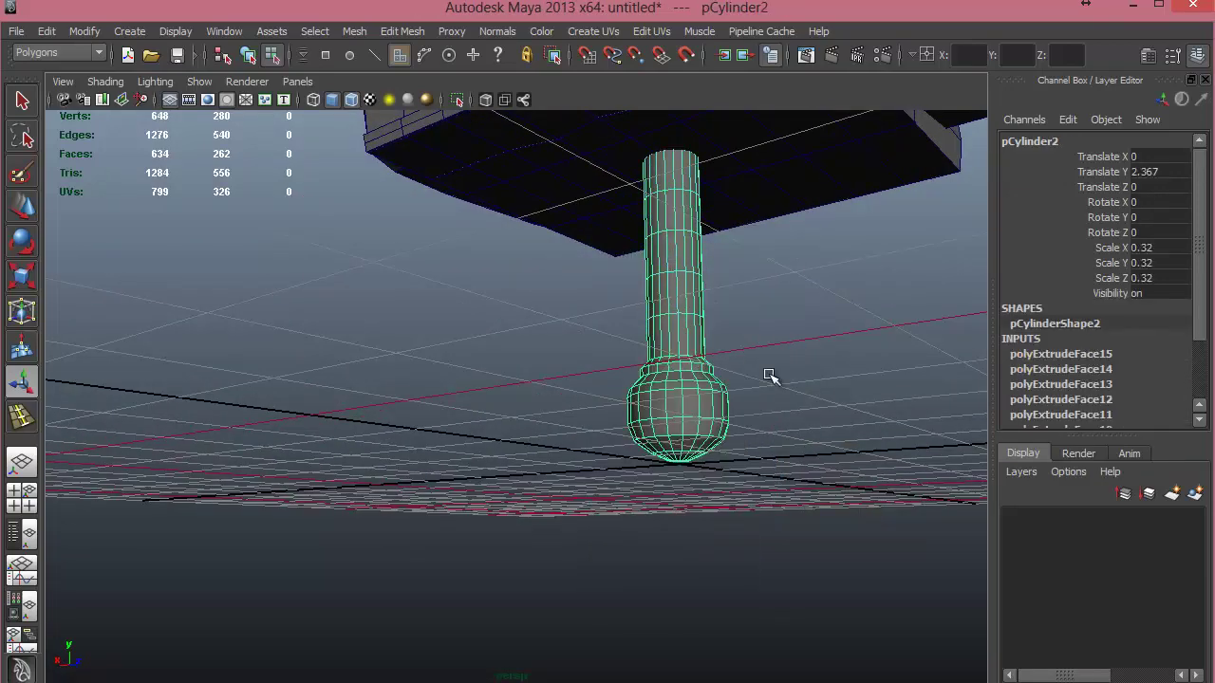
{"action": "left_click_drag", "start_coordinate": [775, 379], "coordinate": [721, 259], "text": "alt"}
{"action": "middle_click_drag", "start_coordinate": [721, 259], "coordinate": [631, 218], "text": "alt"}
{"action": "left_click_drag", "start_coordinate": [630, 217], "coordinate": [727, 314], "text": "alt"}
{"action": "right_click_drag", "start_coordinate": [727, 315], "coordinate": [550, 309], "text": "alt"}
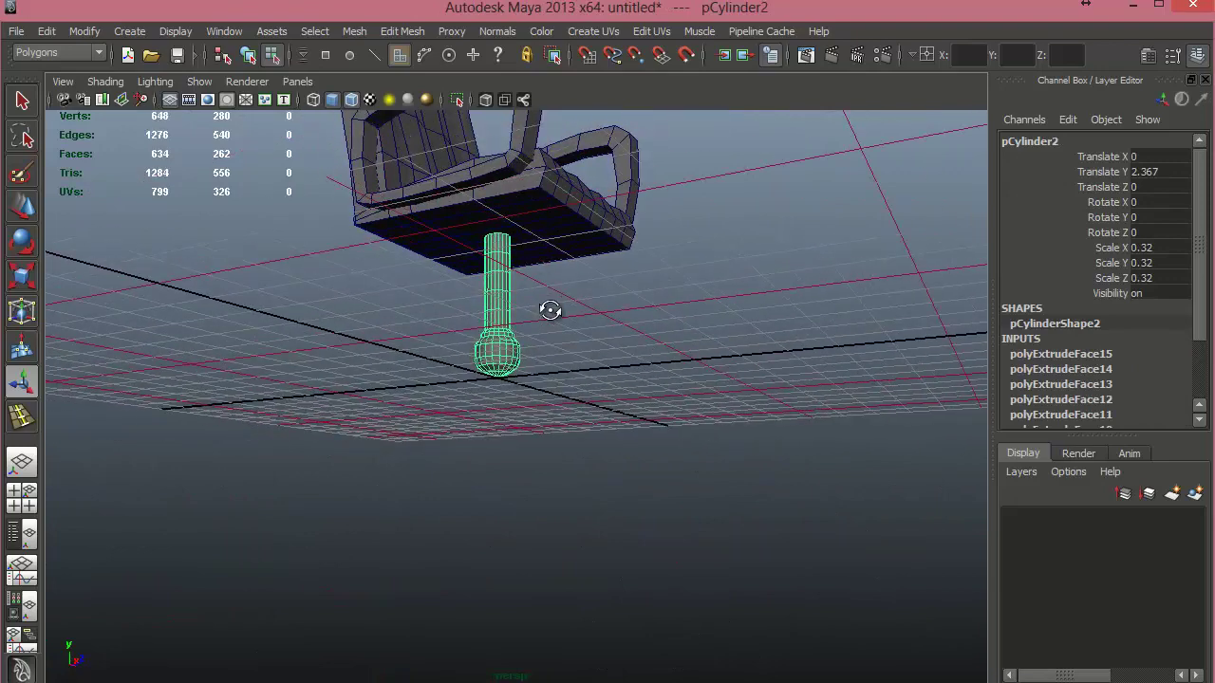
{"action": "left_click_drag", "start_coordinate": [551, 309], "coordinate": [537, 333], "text": "alt"}
In the side view, create a polygon cube at the base of the support column.
{"action": "key", "text": "space"}
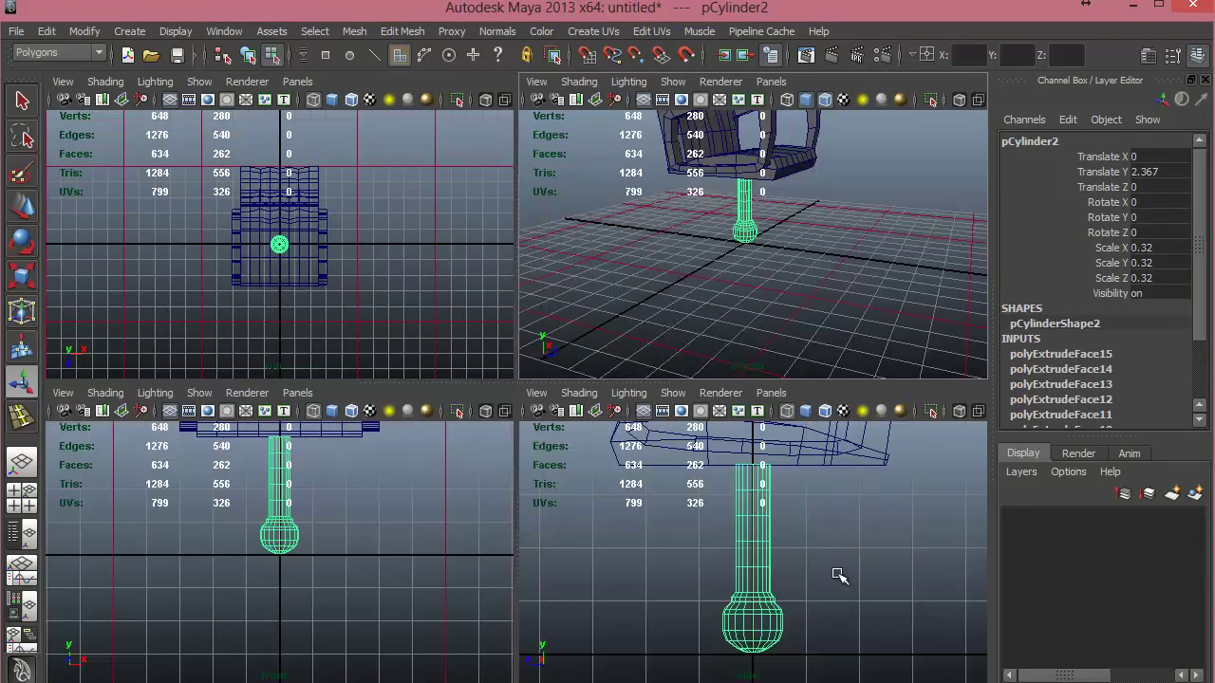
{"action": "key", "text": "space"}
{"action": "middle_click_drag", "start_coordinate": [797, 521], "coordinate": [765, 444], "text": "alt"}
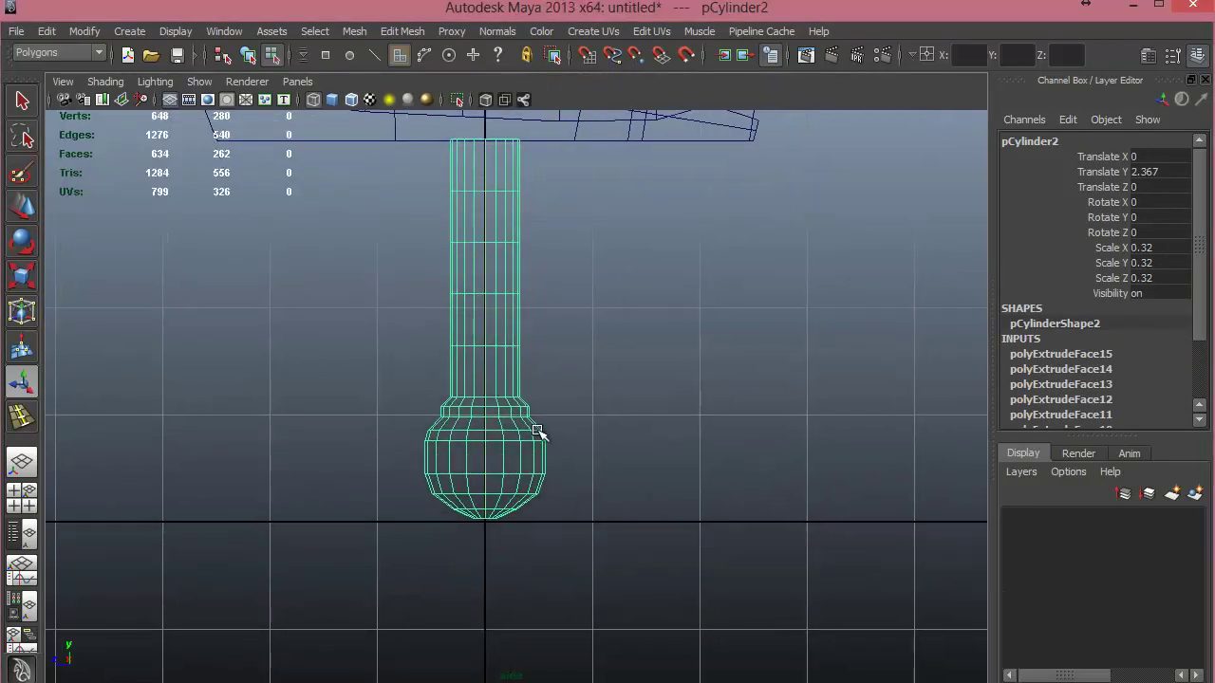
{"action": "left_click", "coordinate": [133, 31]}
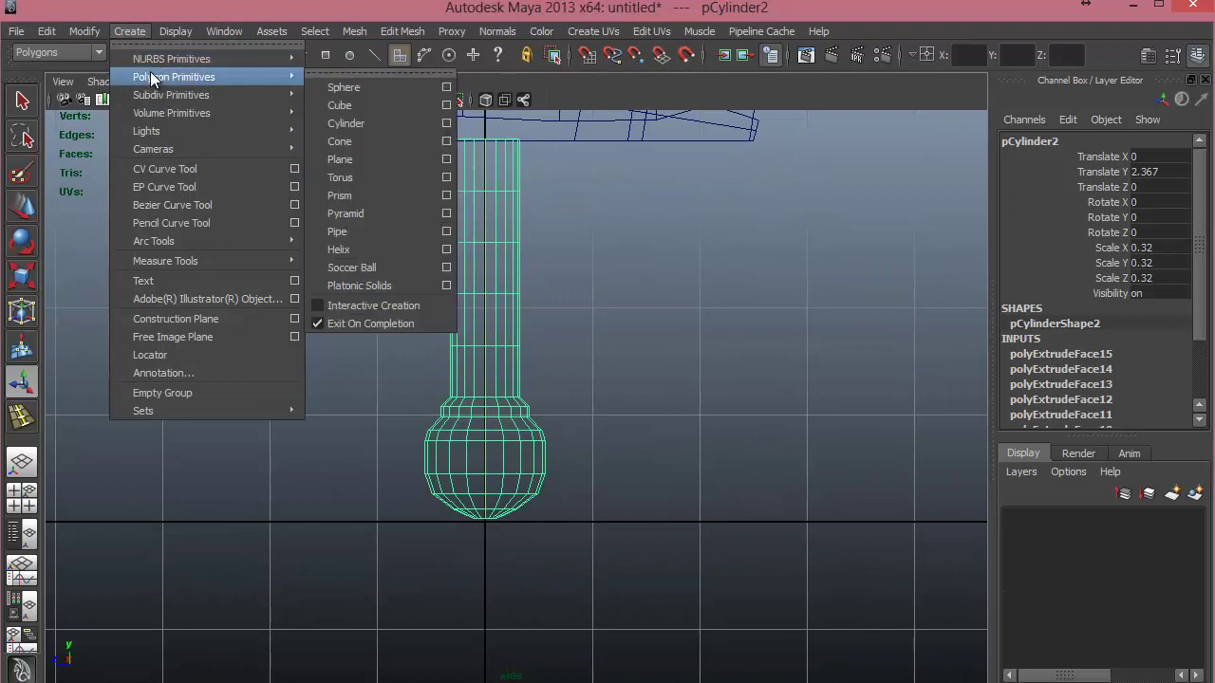
{"action": "mouse_move", "coordinate": [302, 94]}
{"action": "mouse_move", "coordinate": [237, 77]}
{"action": "left_click", "coordinate": [362, 103]}
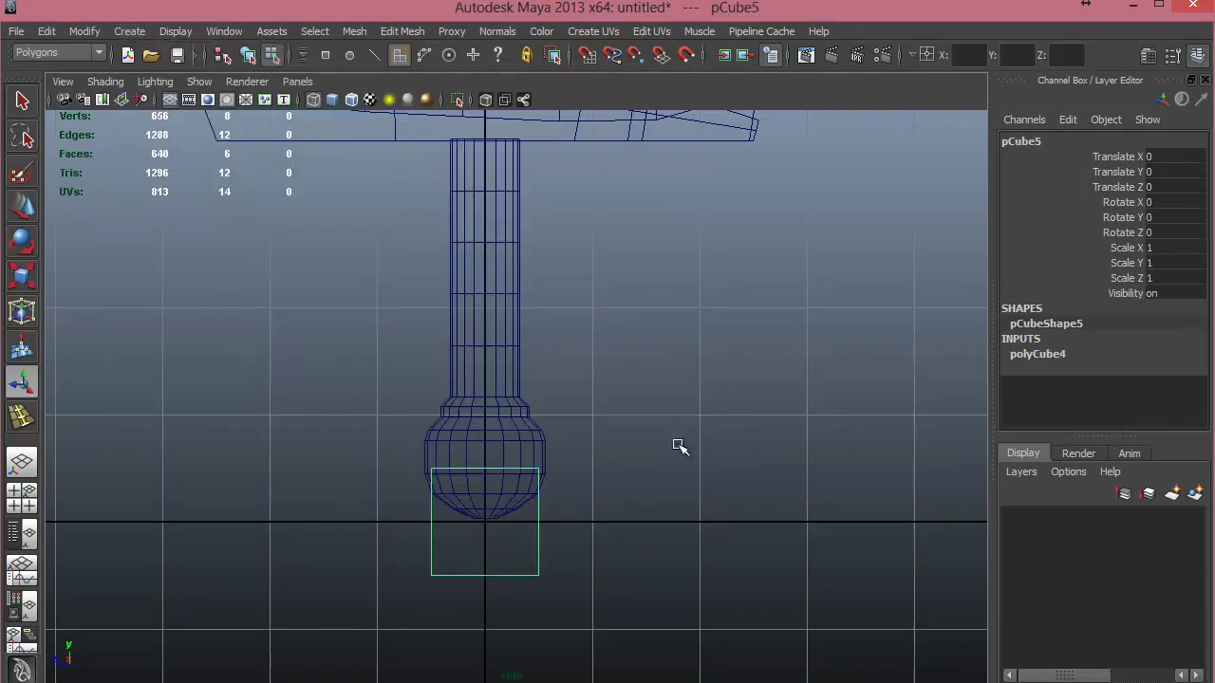
Scale the cube uniformly to about 0.489 and undo its trial move into the bulb.
{"action": "key", "text": "w"}
{"action": "key", "text": "r"}
{"action": "left_click_drag", "start_coordinate": [486, 524], "coordinate": [515, 458]}
{"action": "key", "text": "w"}
{"action": "middle_click_drag", "start_coordinate": [516, 458], "coordinate": [518, 454]}
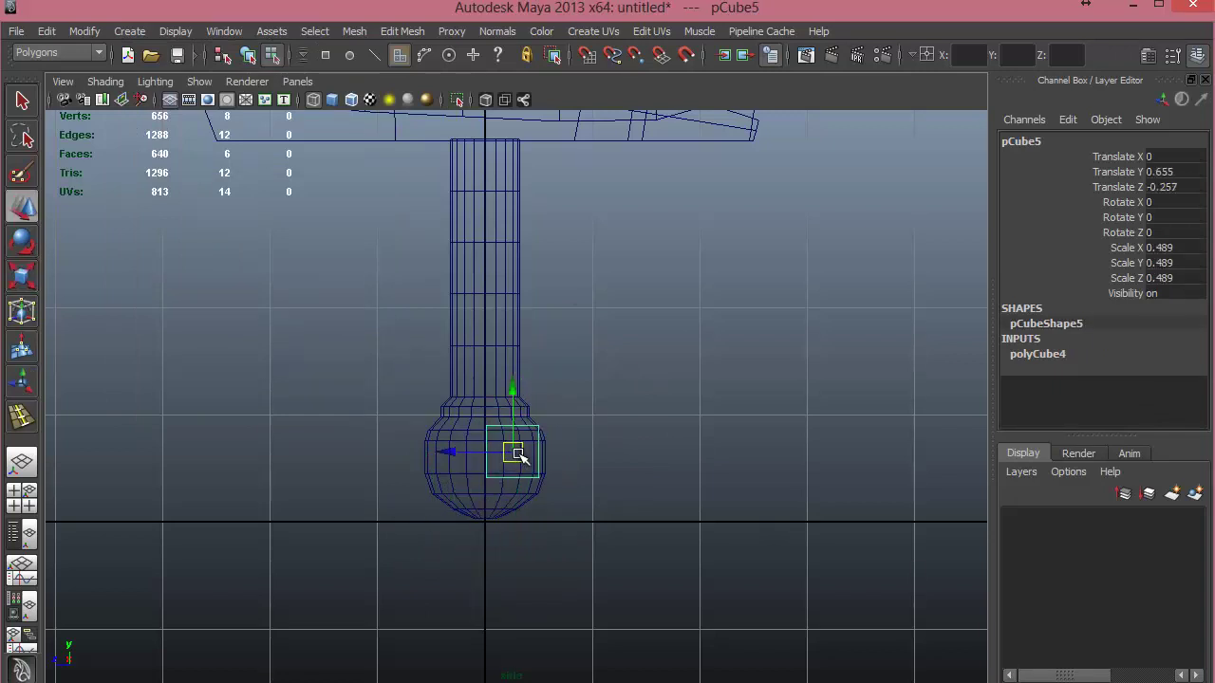
{"action": "key", "text": "ctrl+z"}
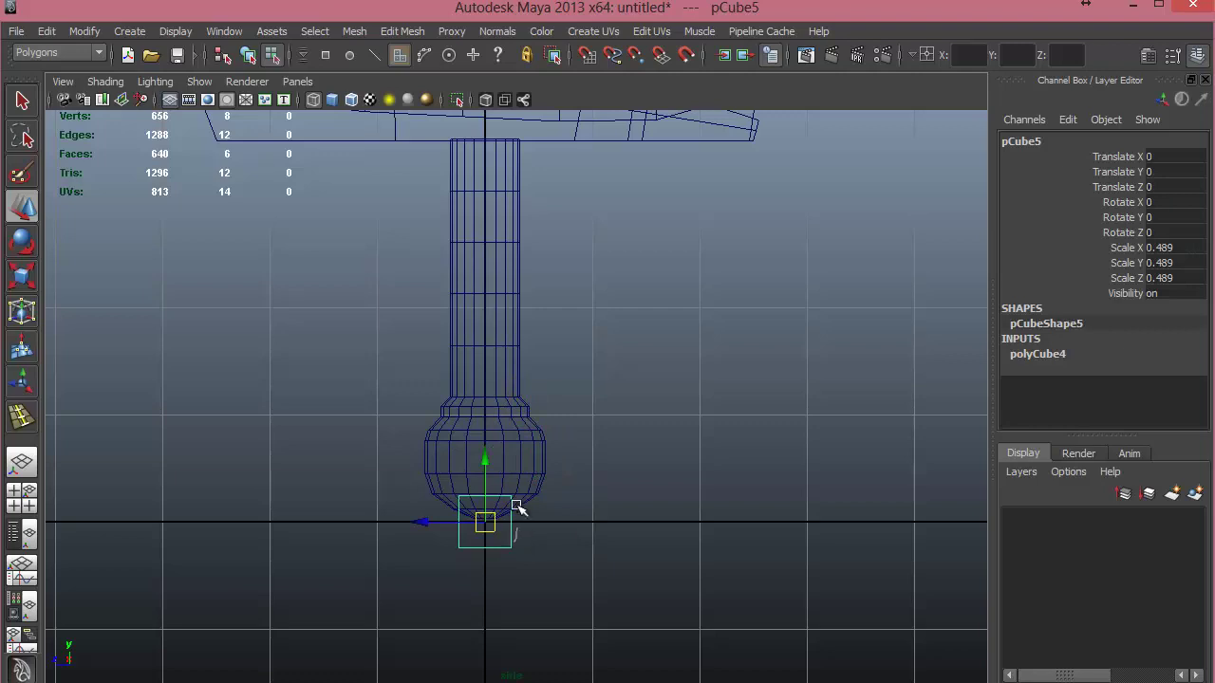
Select all the cube's vertices and move them up and outward against the side of the bulb.
{"action": "right_click_drag", "start_coordinate": [477, 486], "coordinate": [442, 358]}
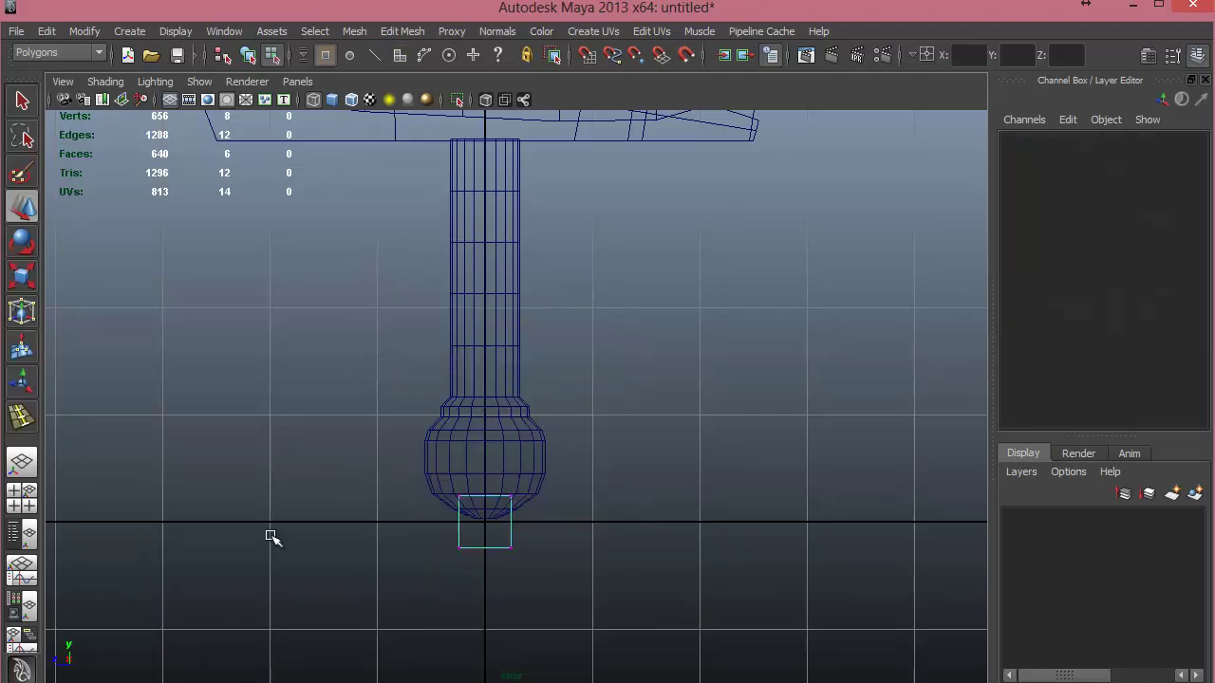
{"action": "left_click_drag", "start_coordinate": [429, 425], "coordinate": [560, 460]}
{"action": "right_click_drag", "start_coordinate": [585, 429], "coordinate": [537, 374]}
{"action": "middle_click_drag", "start_coordinate": [458, 462], "coordinate": [368, 390], "text": "alt"}
Scale down the cube's outer end vertices and pull them about two grid units outward to form a tapered leg.
{"action": "left_click_drag", "start_coordinate": [347, 367], "coordinate": [401, 480]}
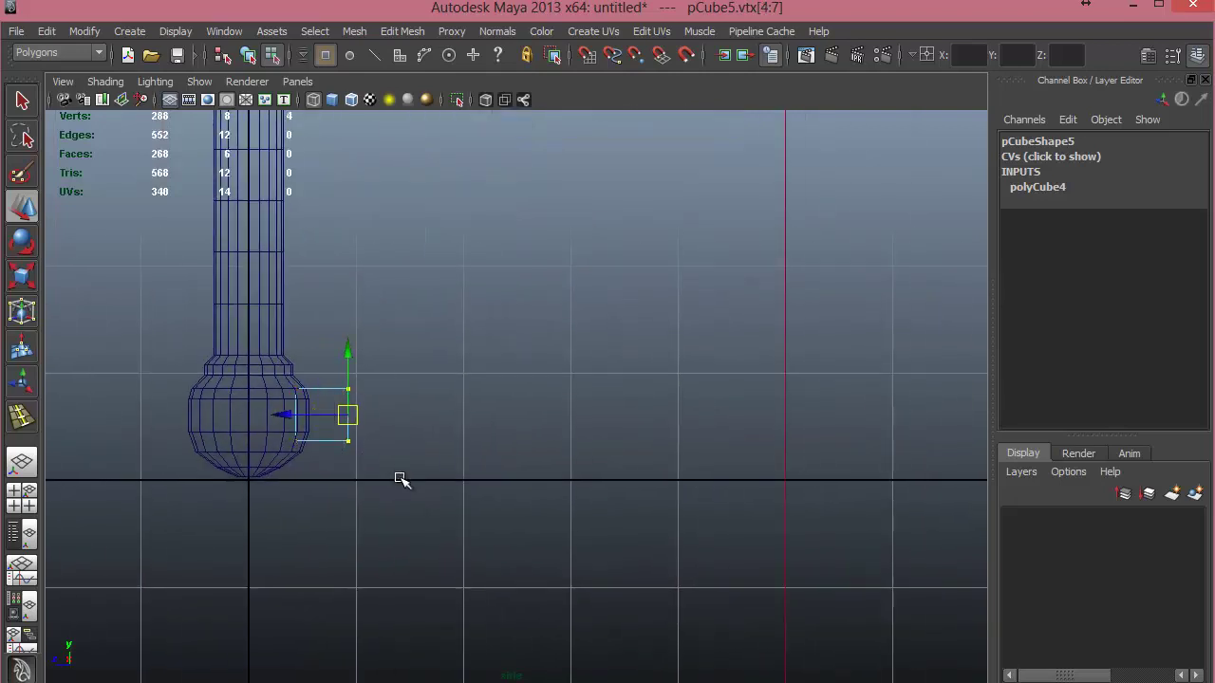
{"action": "key", "text": "r"}
{"action": "left_click_drag", "start_coordinate": [347, 412], "coordinate": [349, 429]}
{"action": "key", "text": "ctrl+z"}
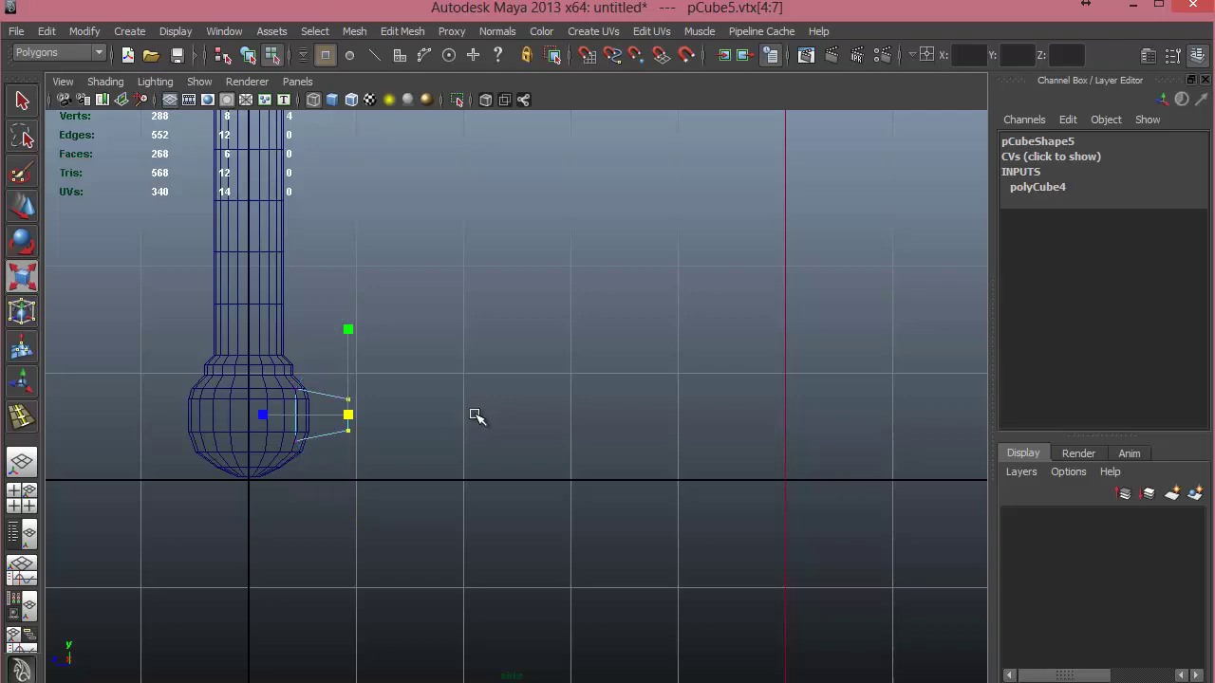
{"action": "key", "text": "e"}
{"action": "key", "text": "w"}
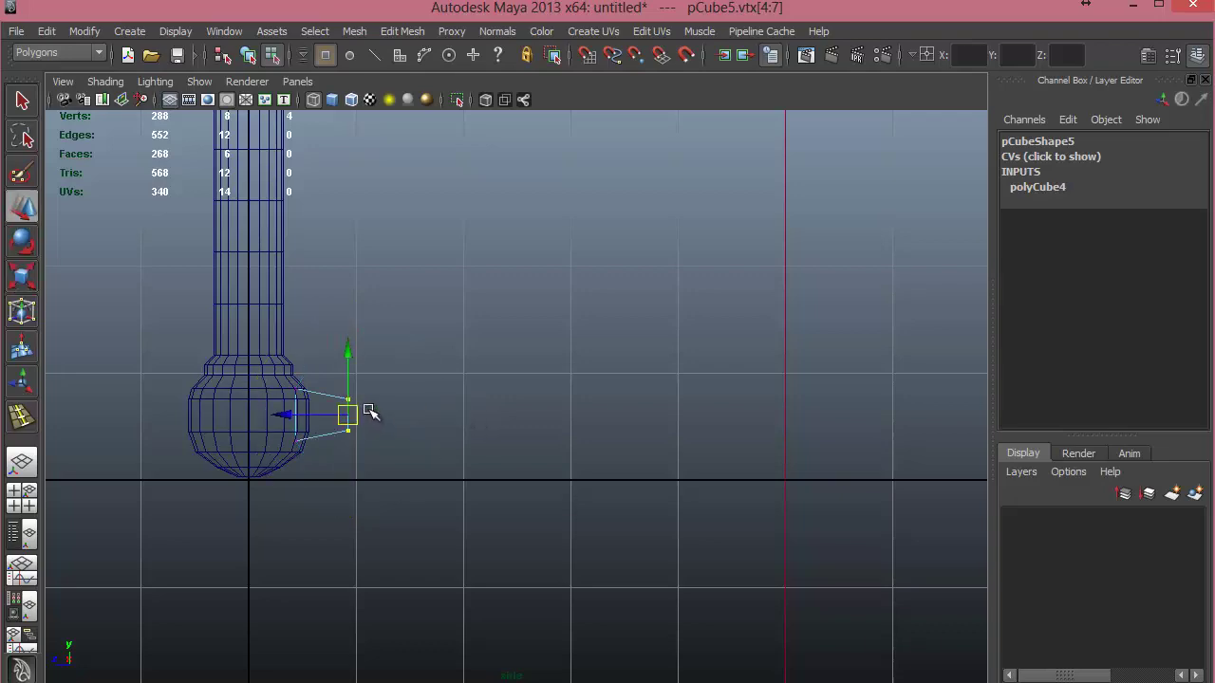
{"action": "left_click_drag", "start_coordinate": [302, 414], "coordinate": [515, 447]}
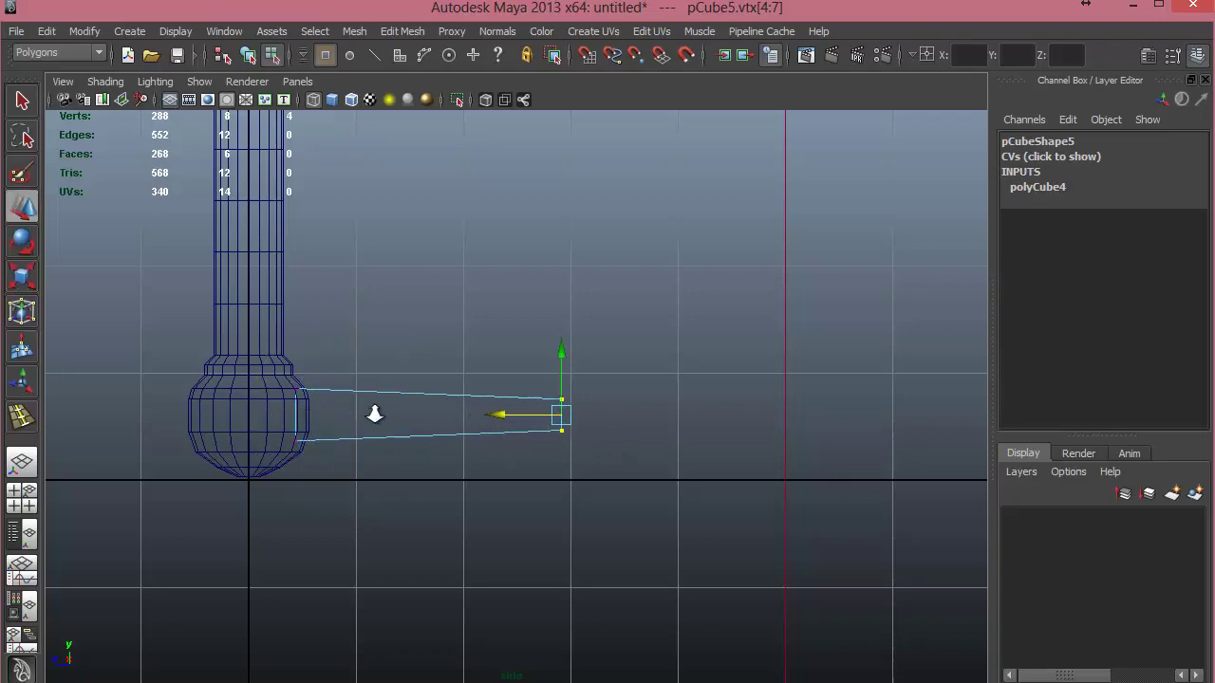
Shorten the leg by moving its outer end vertices about 0.4 grid units toward the support column.
{"action": "scroll", "coordinate": [372, 409], "scroll_direction": "down", "scroll_amount": 5}
{"action": "scroll", "coordinate": [371, 404], "scroll_direction": "up", "scroll_amount": 2}
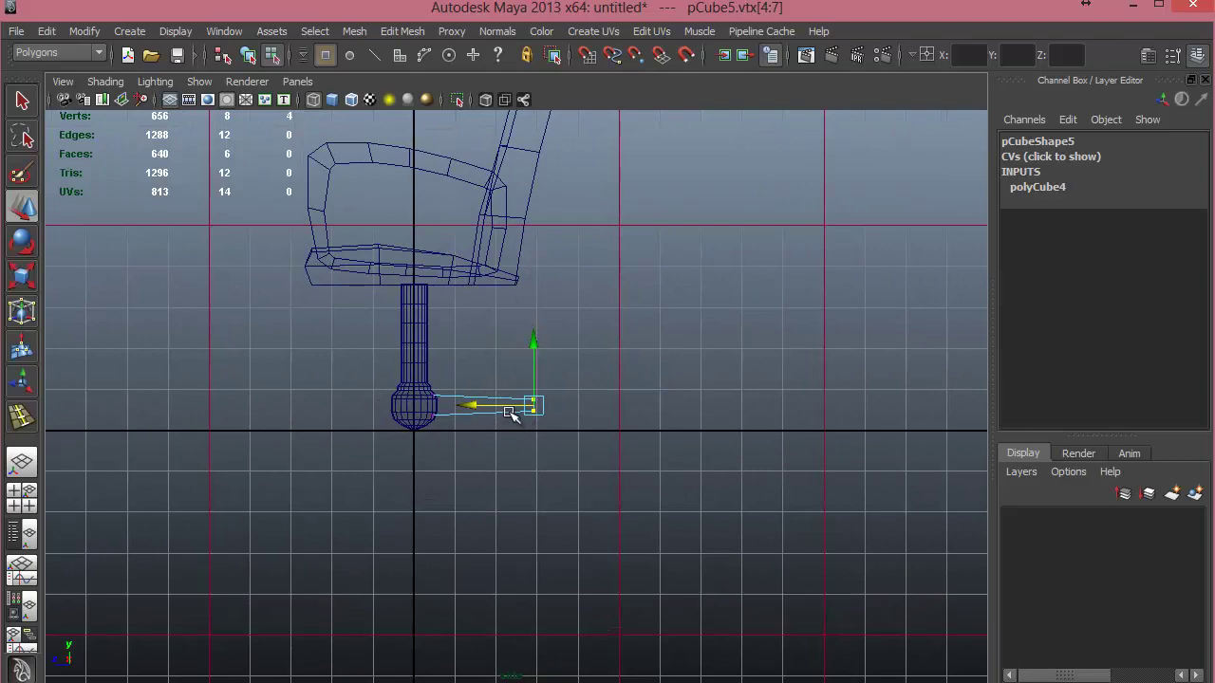
{"action": "left_click_drag", "start_coordinate": [510, 415], "coordinate": [484, 409]}
{"action": "scroll", "coordinate": [480, 423], "scroll_direction": "up", "scroll_amount": 6}
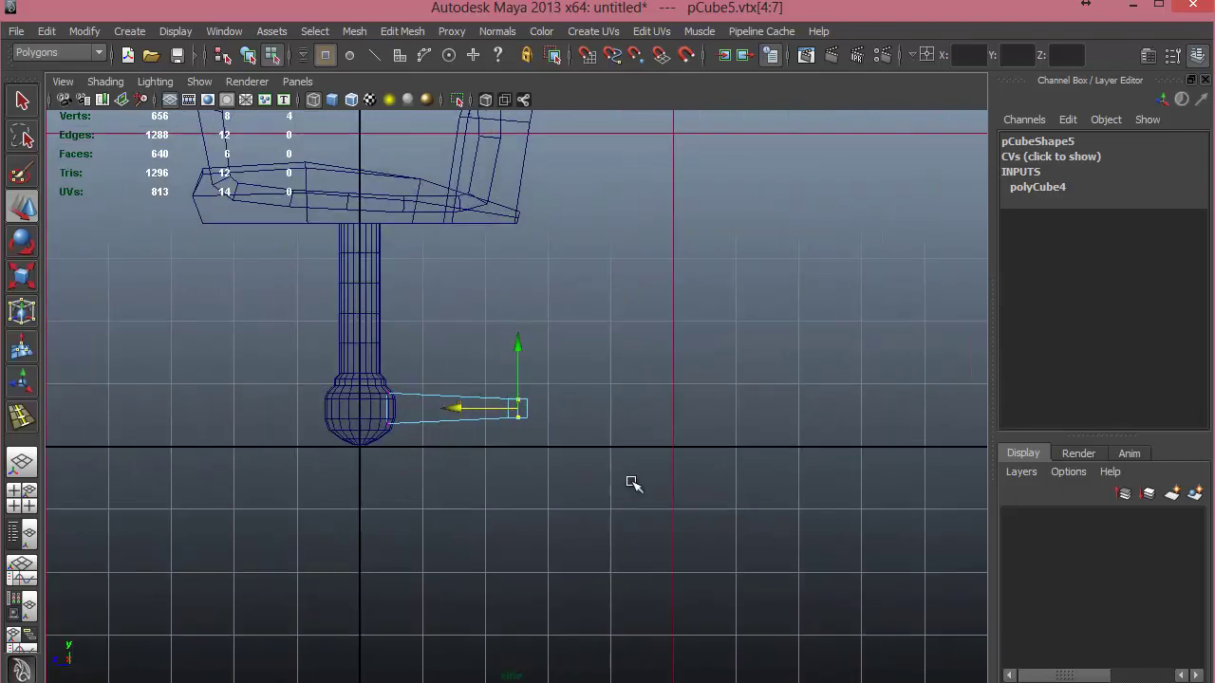
{"action": "scroll", "coordinate": [678, 379], "scroll_direction": "up", "scroll_amount": 2}
{"action": "middle_click_drag", "start_coordinate": [563, 398], "coordinate": [579, 495], "text": "alt"}
Extrude the leg's outer end face outward by about 0.2 units to add a short end segment.
{"action": "right_click_drag", "start_coordinate": [506, 368], "coordinate": [488, 401]}
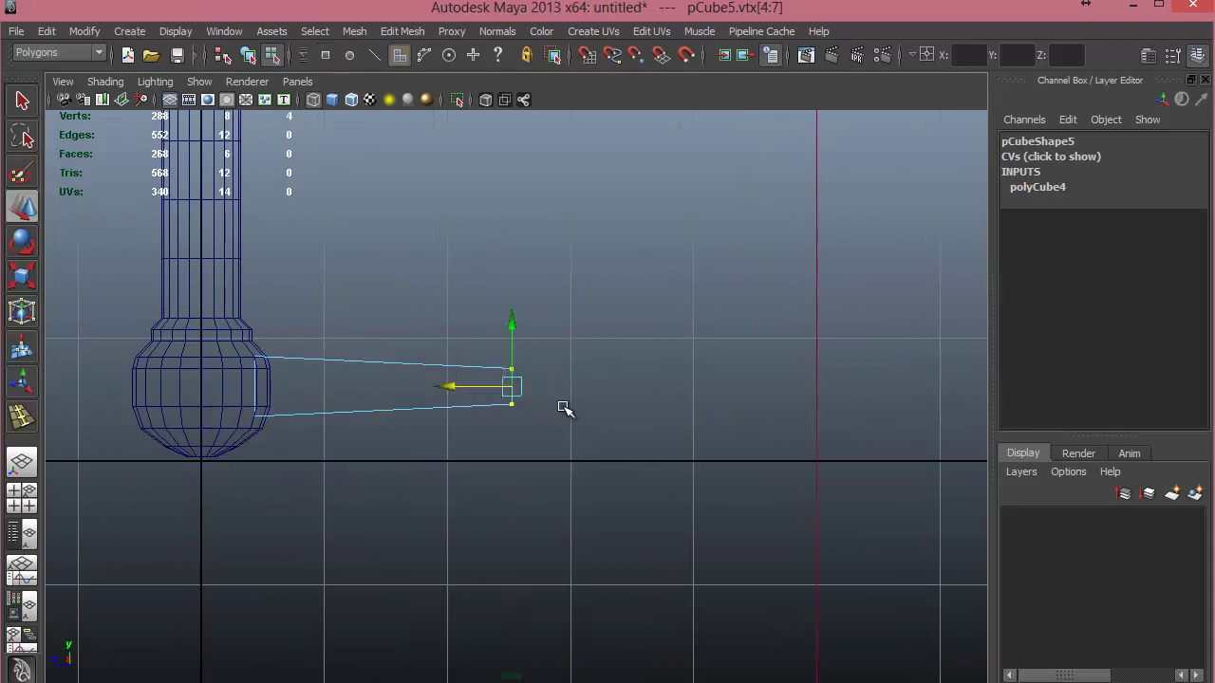
{"action": "left_click", "coordinate": [513, 383]}
{"action": "left_click", "coordinate": [523, 380]}
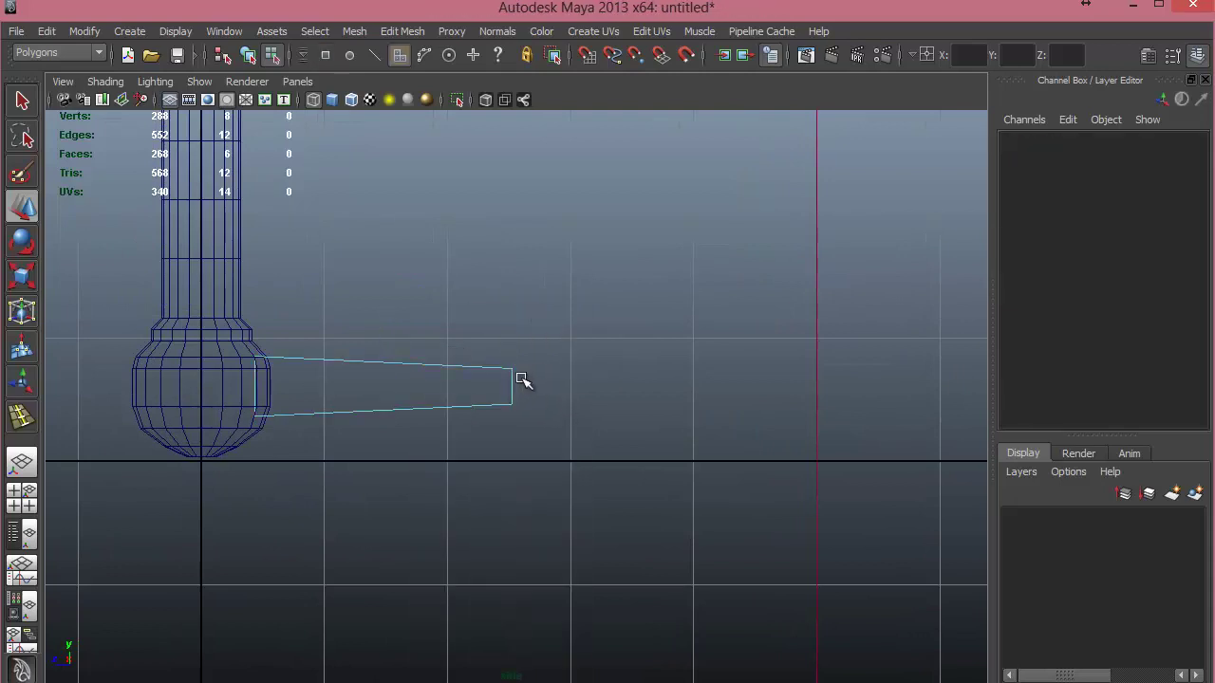
{"action": "key", "text": "space"}
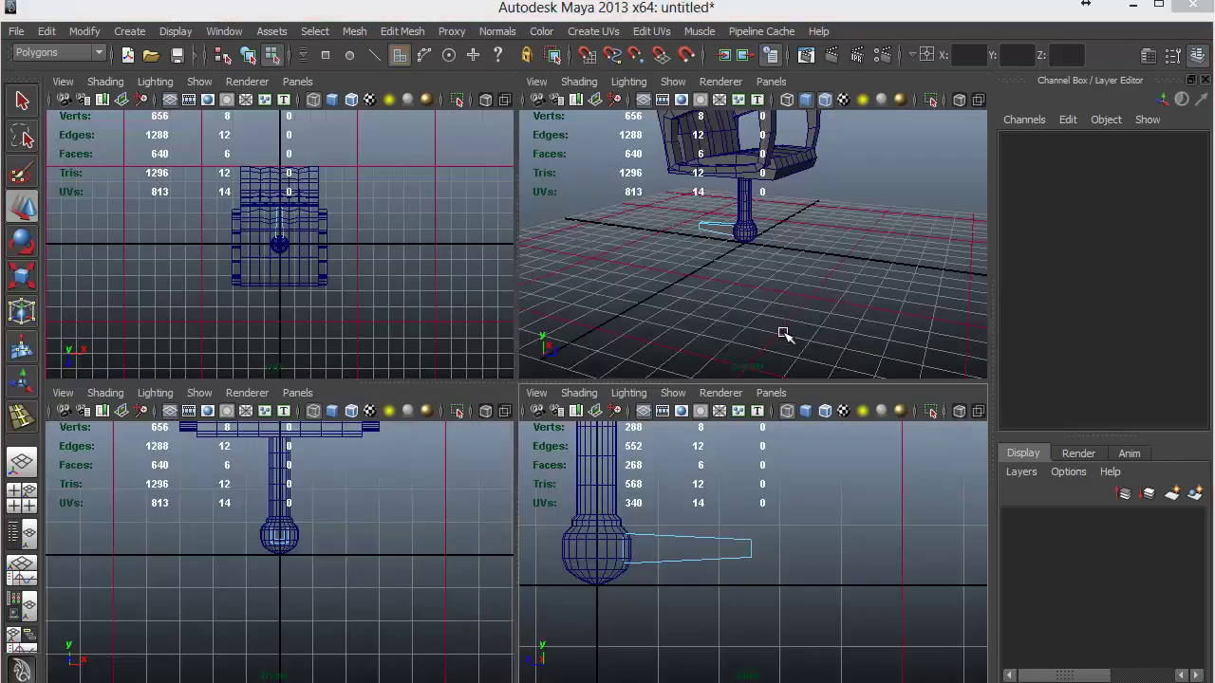
{"action": "key", "text": "space"}
{"action": "left_click_drag", "start_coordinate": [546, 365], "coordinate": [591, 414], "text": "alt"}
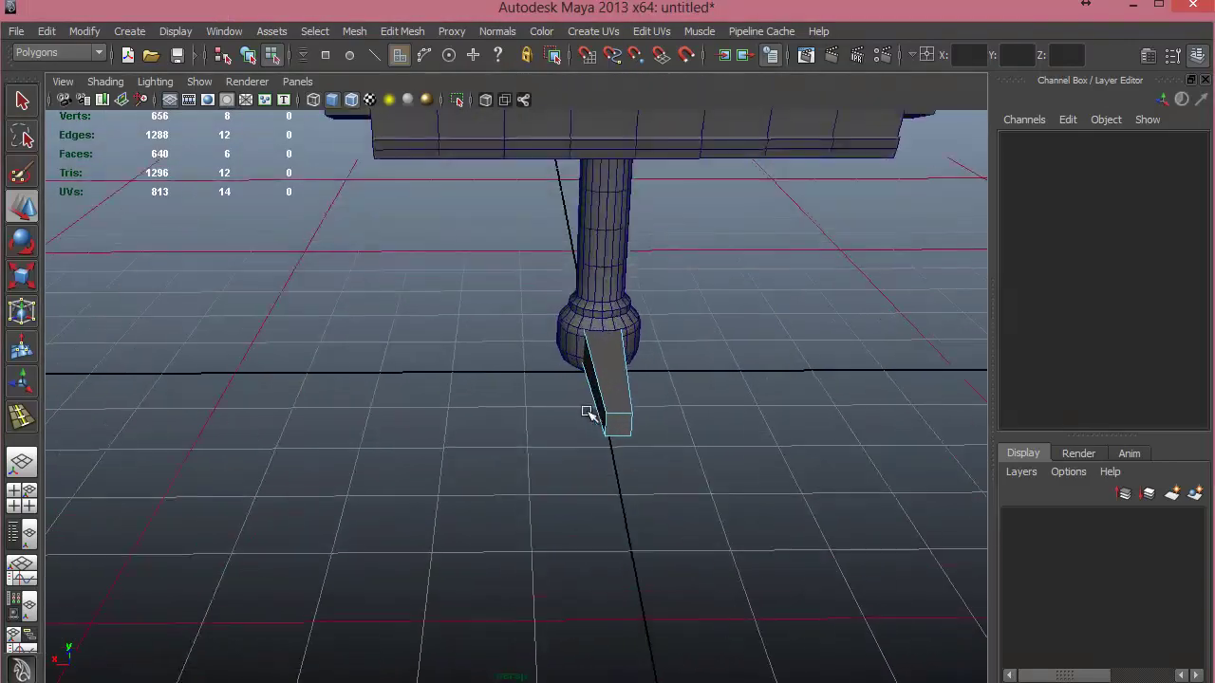
{"action": "left_click", "coordinate": [618, 424]}
{"action": "left_click_drag", "start_coordinate": [731, 466], "coordinate": [721, 380], "text": "alt"}
{"action": "right_click_drag", "start_coordinate": [658, 294], "coordinate": [658, 334], "text": "shift"}
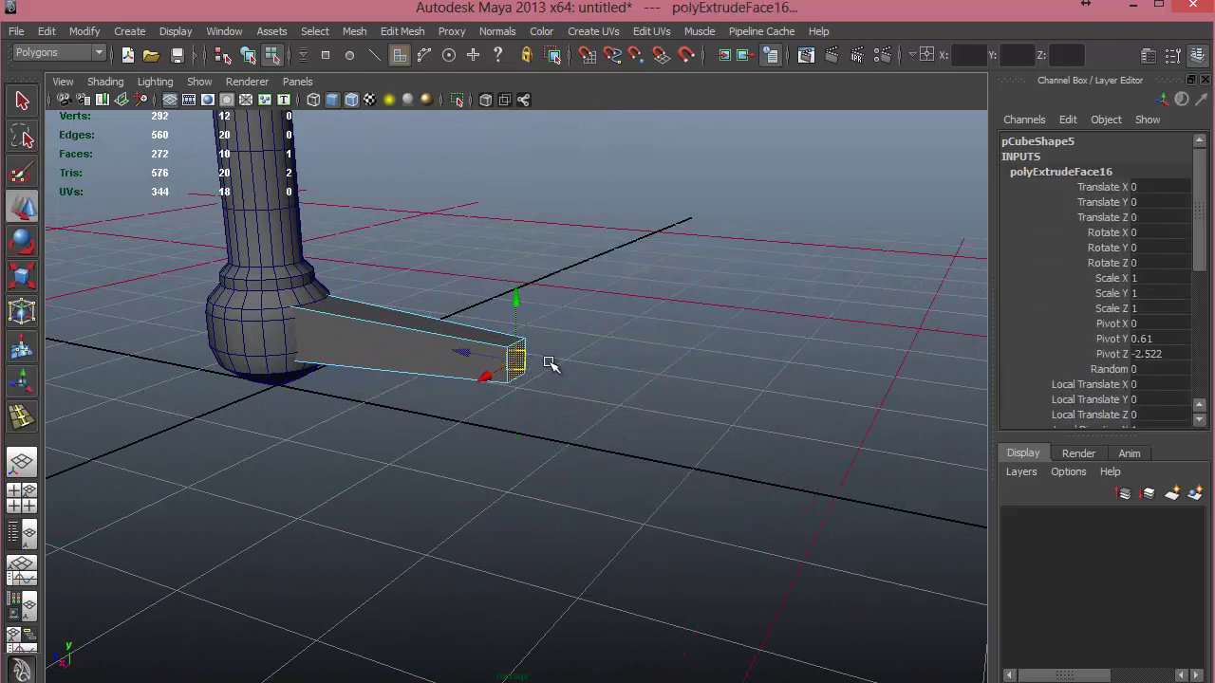
{"action": "middle_click_drag", "start_coordinate": [463, 349], "coordinate": [489, 363]}
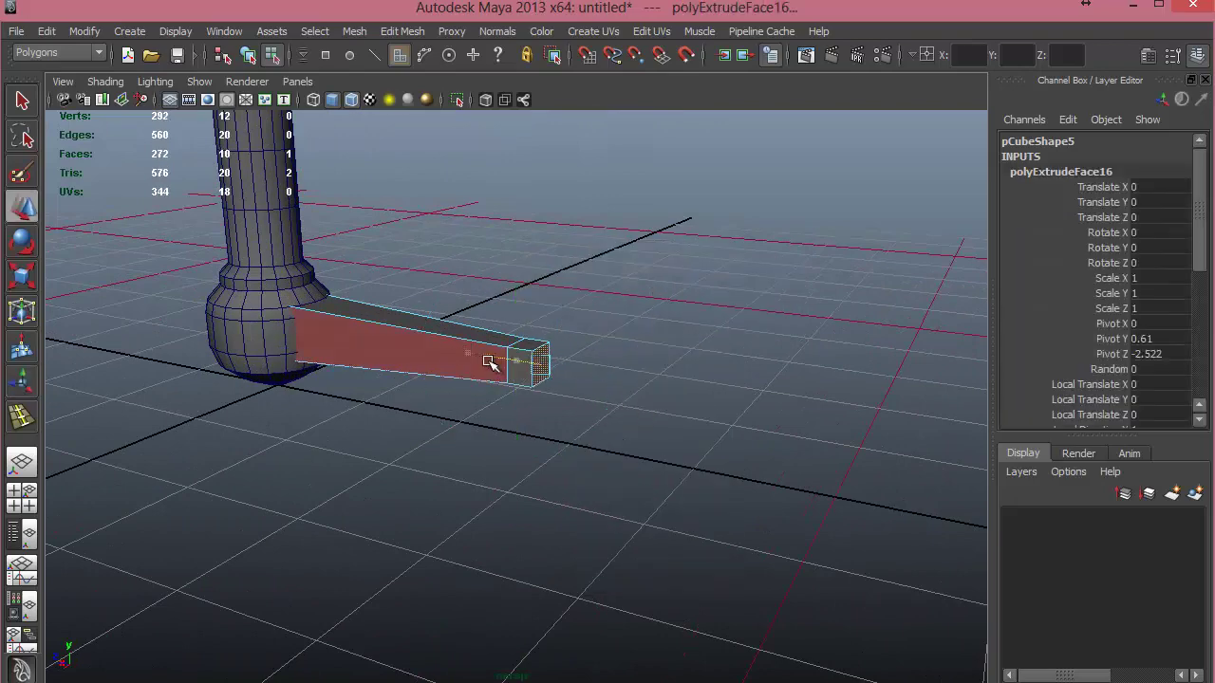
Extrude the underside face of the leg's end segment downward by about 0.22 units.
{"action": "left_click_drag", "start_coordinate": [489, 362], "coordinate": [418, 348], "text": "alt"}
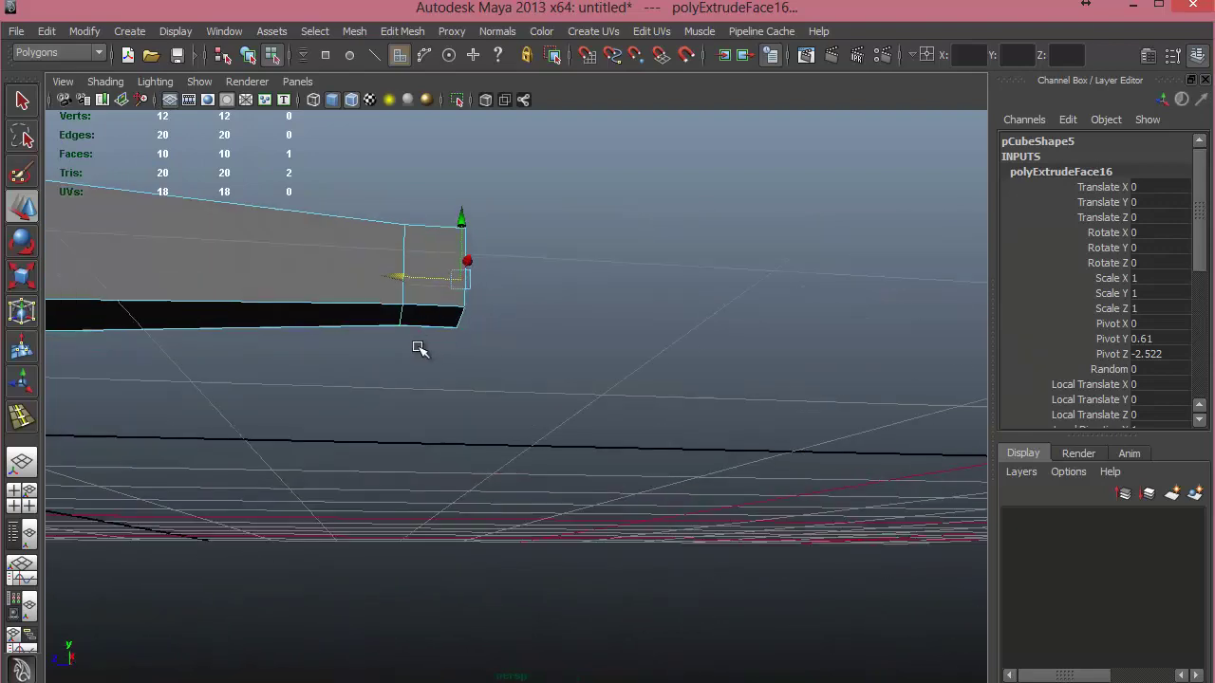
{"action": "left_click_drag", "start_coordinate": [453, 434], "coordinate": [449, 339], "text": "alt"}
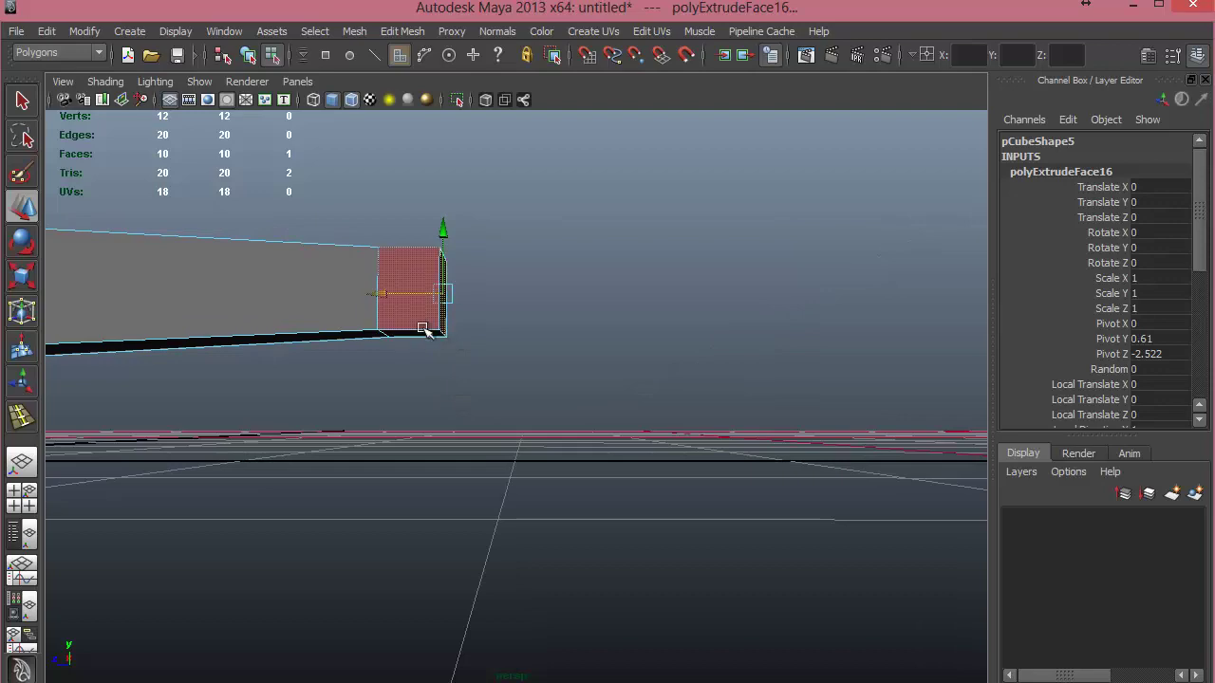
{"action": "mouse_move", "coordinate": [443, 367]}
{"action": "left_mouse_down", "text": "alt"}
{"action": "mouse_move", "coordinate": [469, 371]}
{"action": "mouse_move", "coordinate": [440, 344]}
{"action": "left_mouse_up", "text": "alt"}
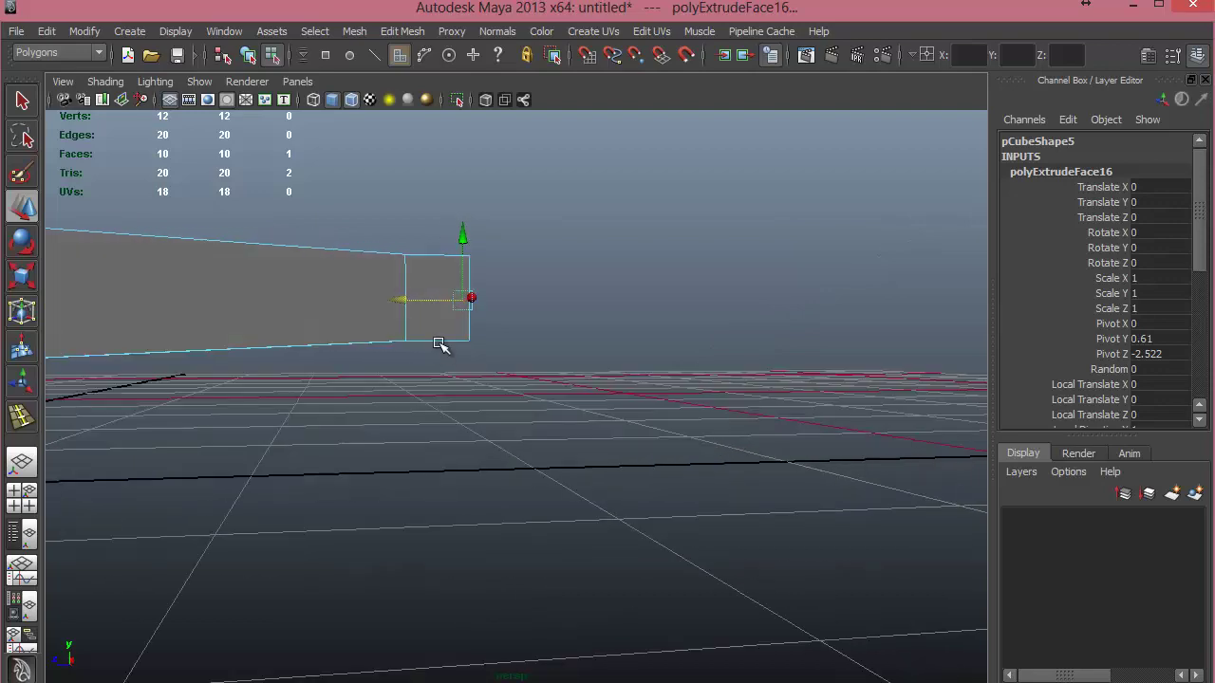
{"action": "right_click_drag", "start_coordinate": [439, 344], "coordinate": [445, 379]}
{"action": "left_click_drag", "start_coordinate": [445, 380], "coordinate": [434, 317], "text": "alt"}
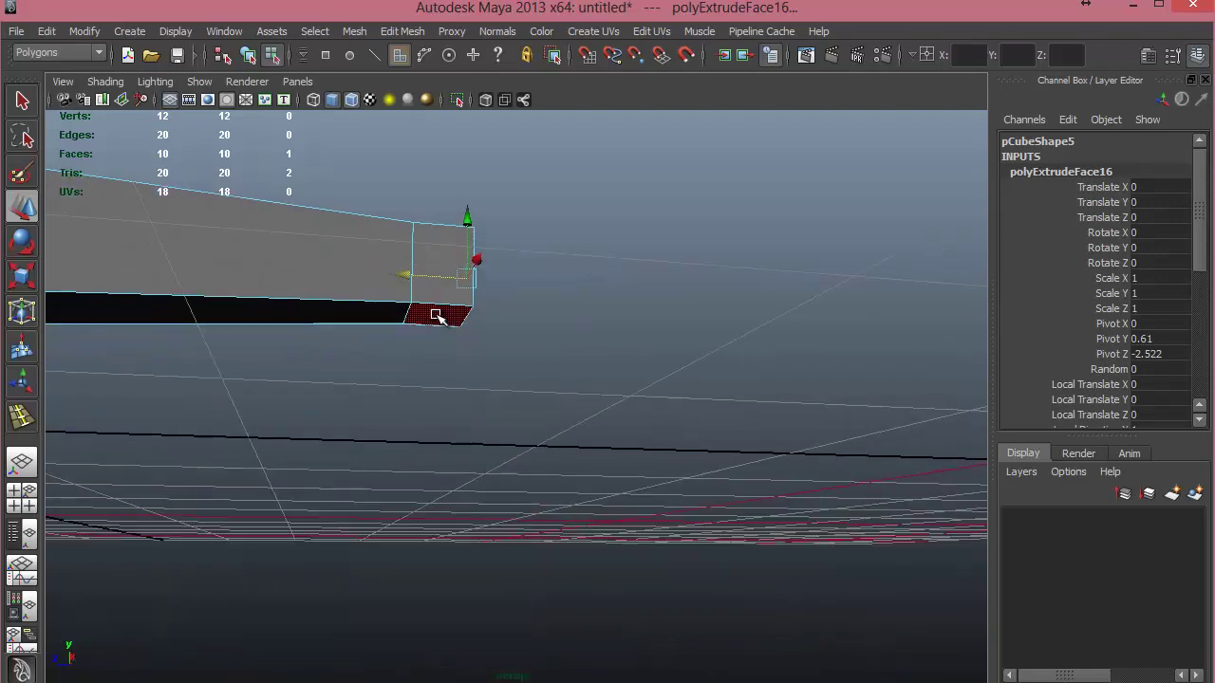
{"action": "left_click", "coordinate": [434, 317]}
{"action": "right_click_drag", "start_coordinate": [601, 320], "coordinate": [603, 348], "text": "shift"}
{"action": "left_click_drag", "start_coordinate": [413, 351], "coordinate": [427, 436], "text": "alt"}
{"action": "left_click_drag", "start_coordinate": [503, 398], "coordinate": [502, 353], "text": "alt"}
{"action": "key", "text": "space"}
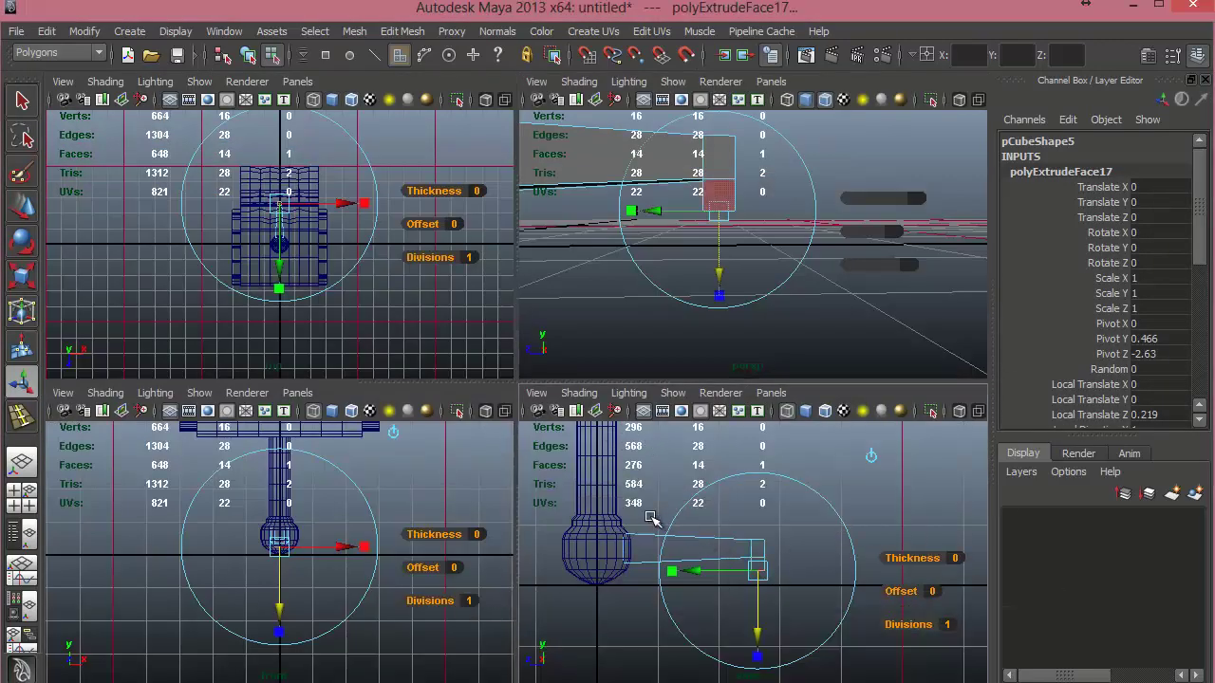
{"action": "key", "text": "space"}
{"action": "right_click_drag", "start_coordinate": [532, 382], "coordinate": [882, 450], "text": "alt"}
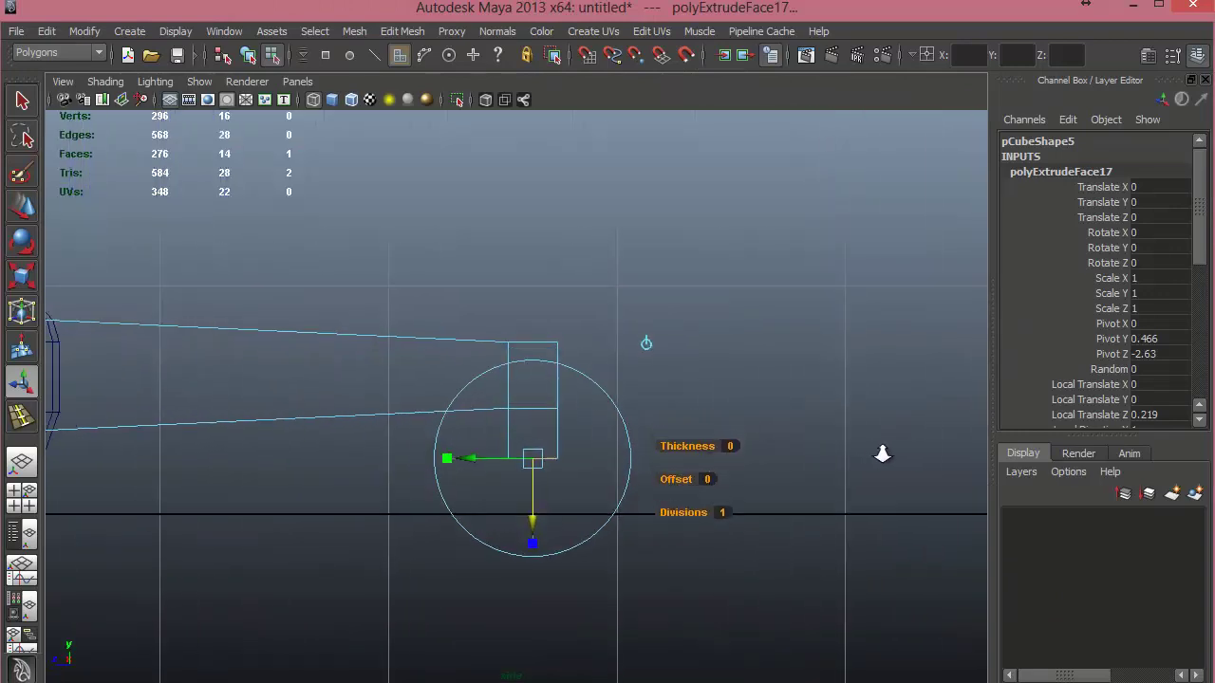
In the side view, move the bent tip's vertices to slope its outer corner and angle the foot.
{"action": "key", "text": "F9"}
{"action": "key", "text": "w"}
{"action": "left_click_drag", "start_coordinate": [540, 326], "coordinate": [543, 366]}
{"action": "left_click_drag", "start_coordinate": [573, 426], "coordinate": [550, 398]}
{"action": "left_click_drag", "start_coordinate": [561, 409], "coordinate": [523, 471]}
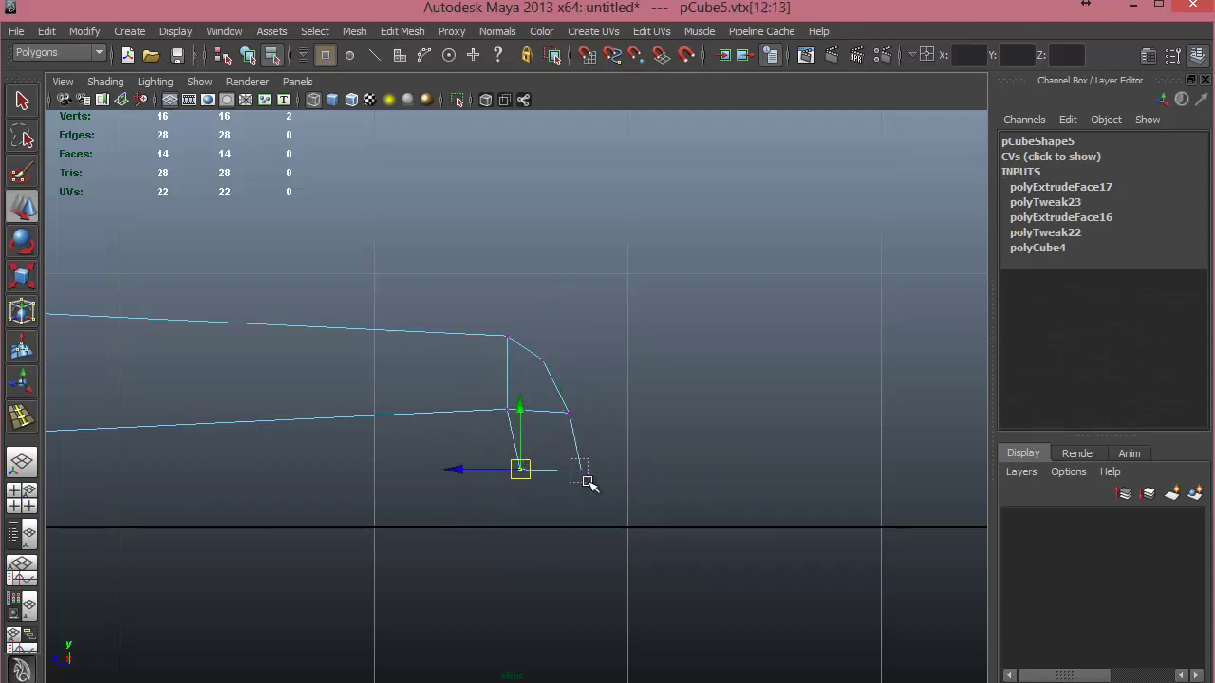
{"action": "middle_click_drag", "start_coordinate": [592, 441], "coordinate": [631, 442], "text": "alt"}
{"action": "mouse_move", "coordinate": [534, 402]}
{"action": "left_mouse_down"}
{"action": "mouse_move", "coordinate": [561, 427]}
{"action": "mouse_move", "coordinate": [540, 417]}
{"action": "left_mouse_up"}
{"action": "middle_click_drag", "start_coordinate": [632, 477], "coordinate": [668, 444], "text": "alt"}
{"action": "key", "text": "space"}
{"action": "key", "text": "space"}
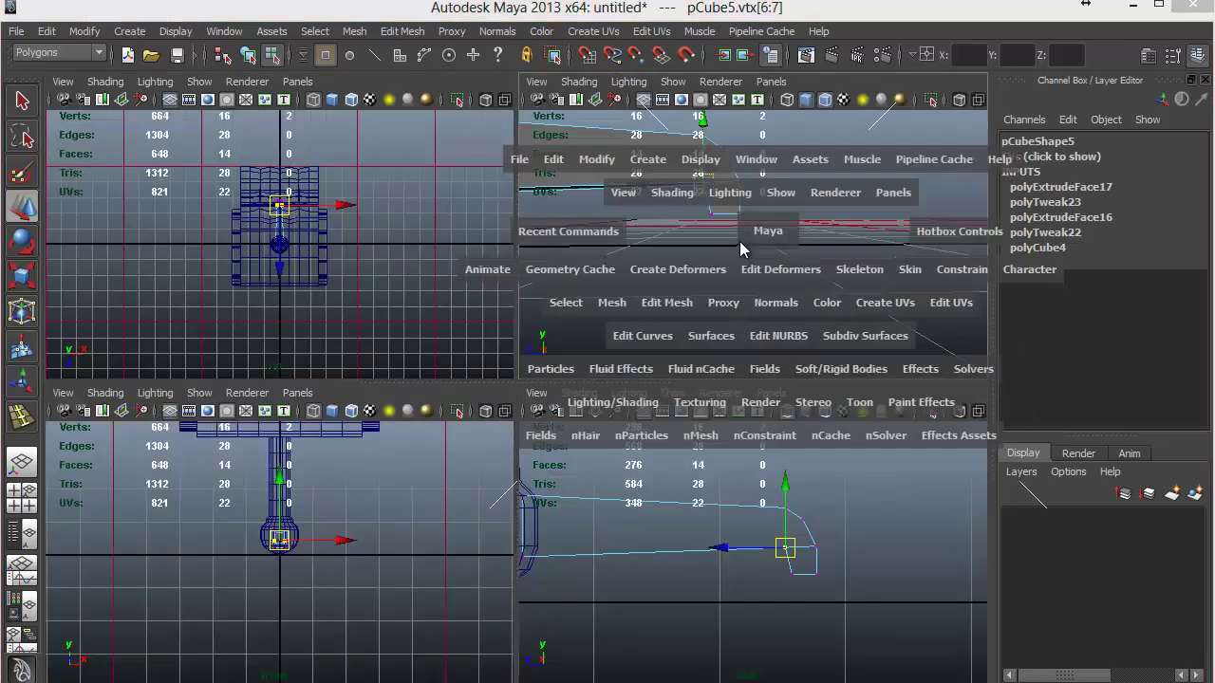
Undo the tip's vertex moves and the downward extrusion of the end segment's underside.
{"action": "left_click_drag", "start_coordinate": [577, 412], "coordinate": [689, 420], "text": "alt"}
{"action": "key", "text": "ctrl+z"}
{"action": "key", "text": "ctrl+z"}
{"action": "key", "text": "ctrl+z"}
{"action": "key", "text": "ctrl+z"}
{"action": "key", "text": "ctrl+z"}
{"action": "key", "text": "ctrl+z"}
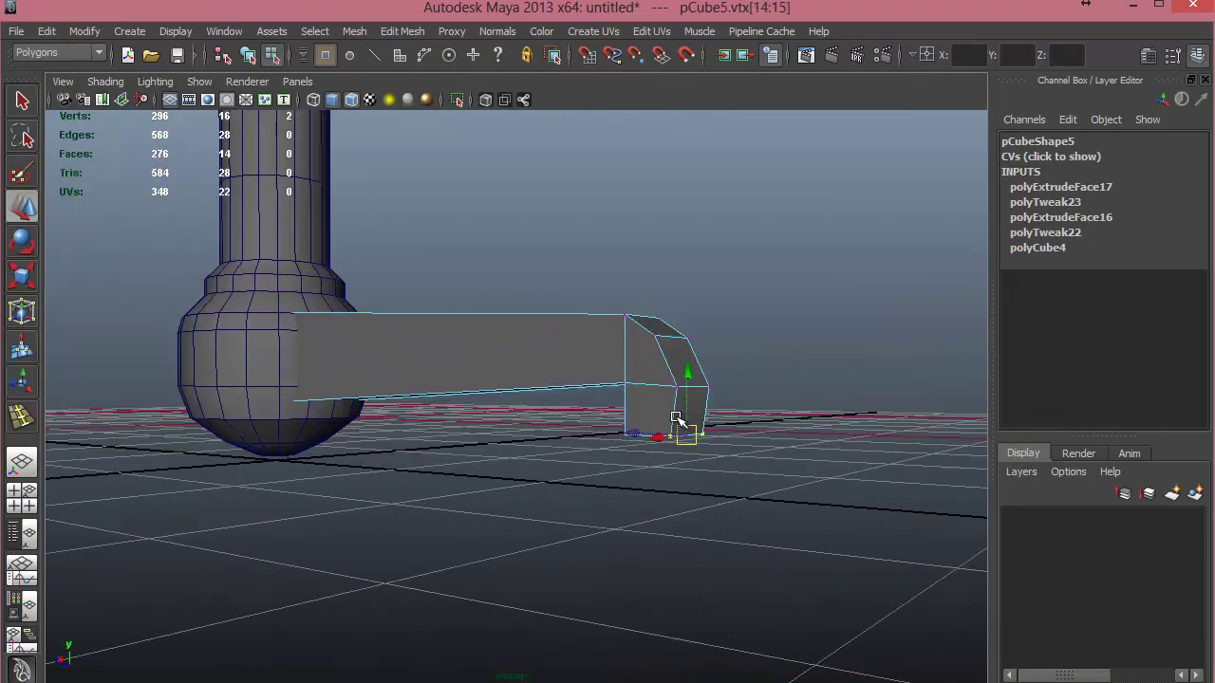
{"action": "key", "text": "ctrl+z"}
{"action": "key", "text": "ctrl+z"}
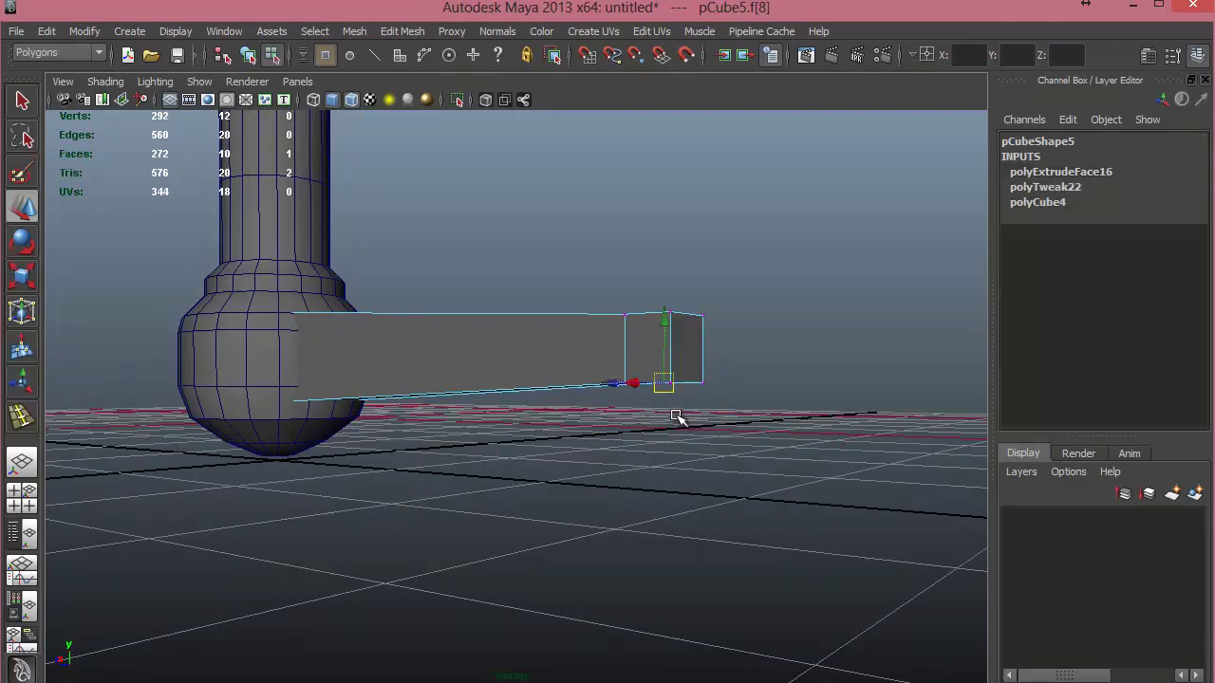
{"action": "key", "text": "ctrl+z"}
Reshape the end segment into an angled wedge by moving its outer lower vertices inward and its outer upper vertices down.
{"action": "left_click_drag", "start_coordinate": [637, 392], "coordinate": [670, 408], "text": "alt"}
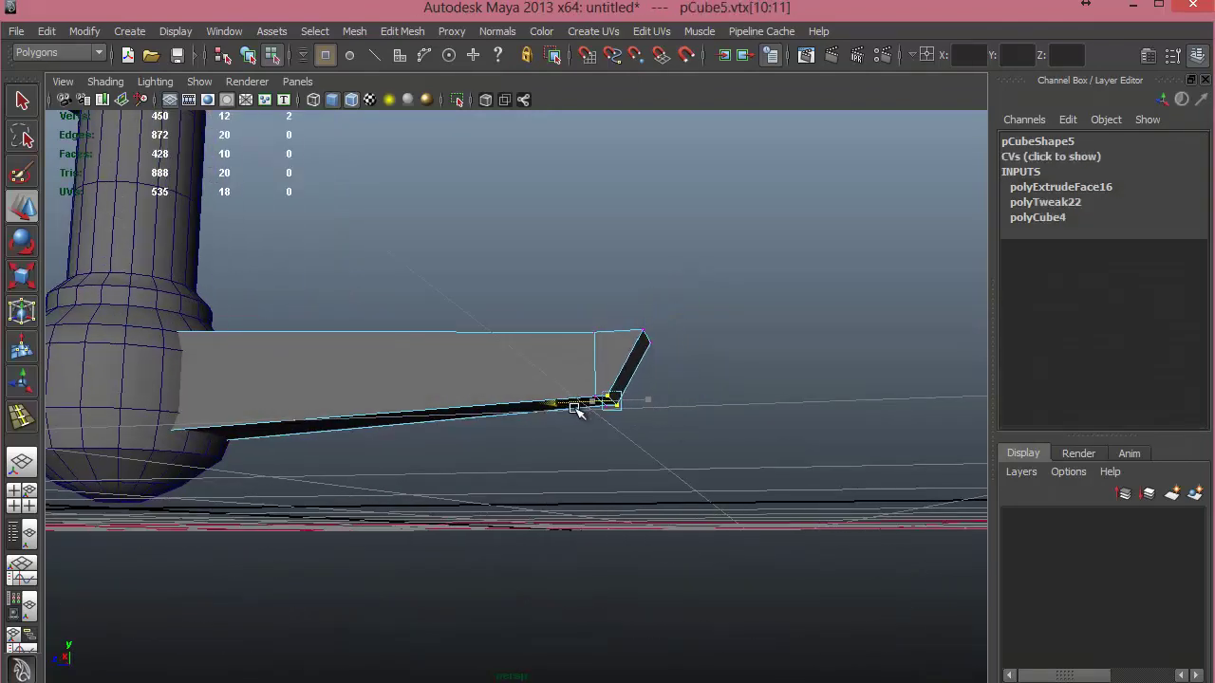
{"action": "left_click_drag", "start_coordinate": [676, 364], "coordinate": [677, 364]}
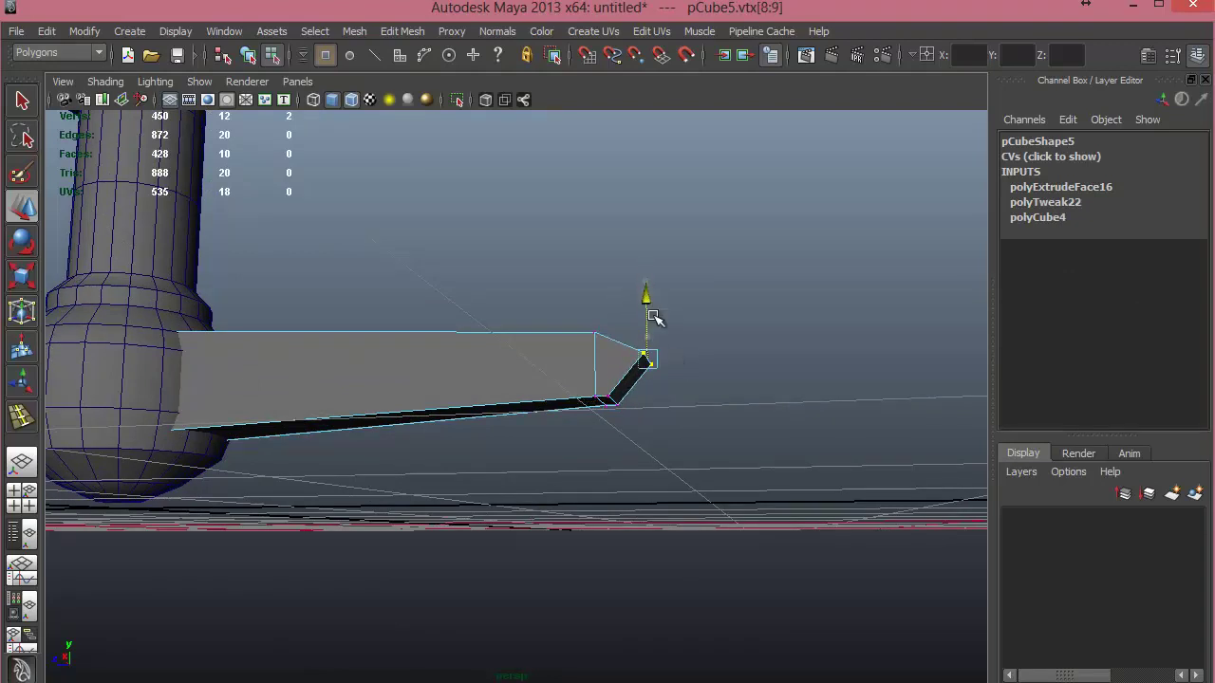
{"action": "left_click_drag", "start_coordinate": [615, 445], "coordinate": [648, 448], "text": "alt"}
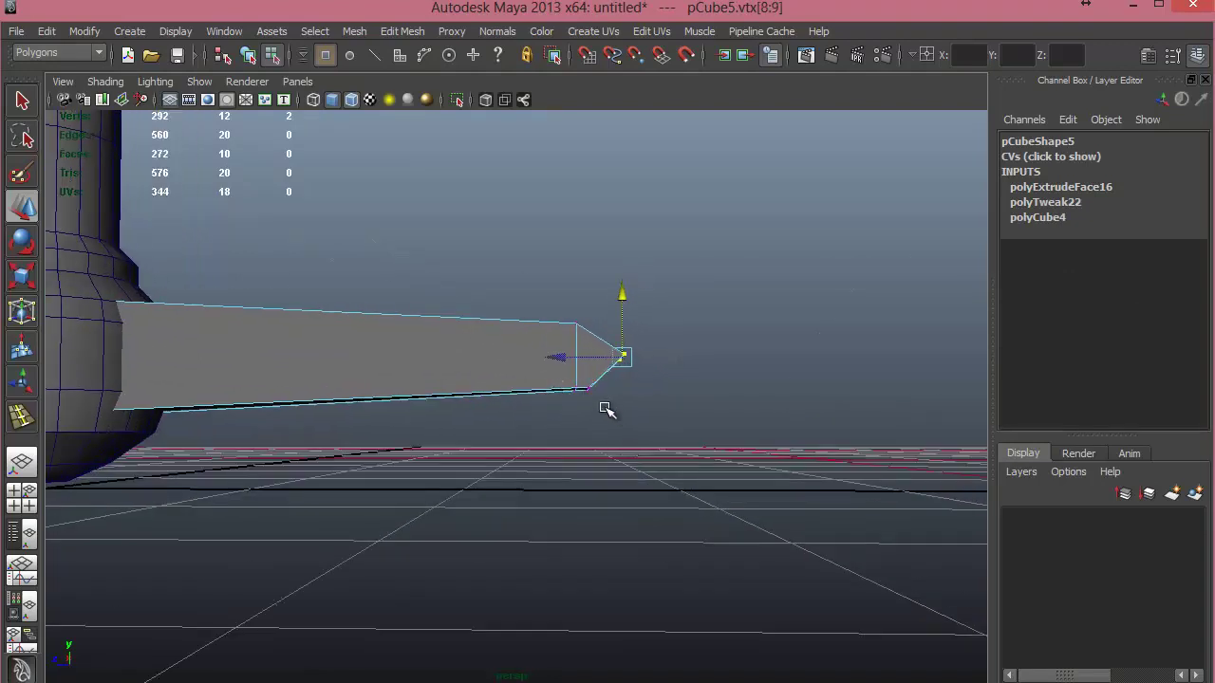
{"action": "left_click_drag", "start_coordinate": [604, 408], "coordinate": [527, 391]}
{"action": "left_click_drag", "start_coordinate": [606, 341], "coordinate": [649, 384]}
{"action": "left_click_drag", "start_coordinate": [620, 311], "coordinate": [586, 382]}
Extrude the wedge's underside face downward by about 0.24 units to form the foot.
{"action": "left_click_drag", "start_coordinate": [654, 427], "coordinate": [588, 410], "text": "alt"}
{"action": "right_click_drag", "start_coordinate": [631, 392], "coordinate": [626, 401]}
{"action": "left_click", "coordinate": [632, 387]}
{"action": "right_click_drag", "start_coordinate": [757, 361], "coordinate": [757, 393], "text": "shift"}
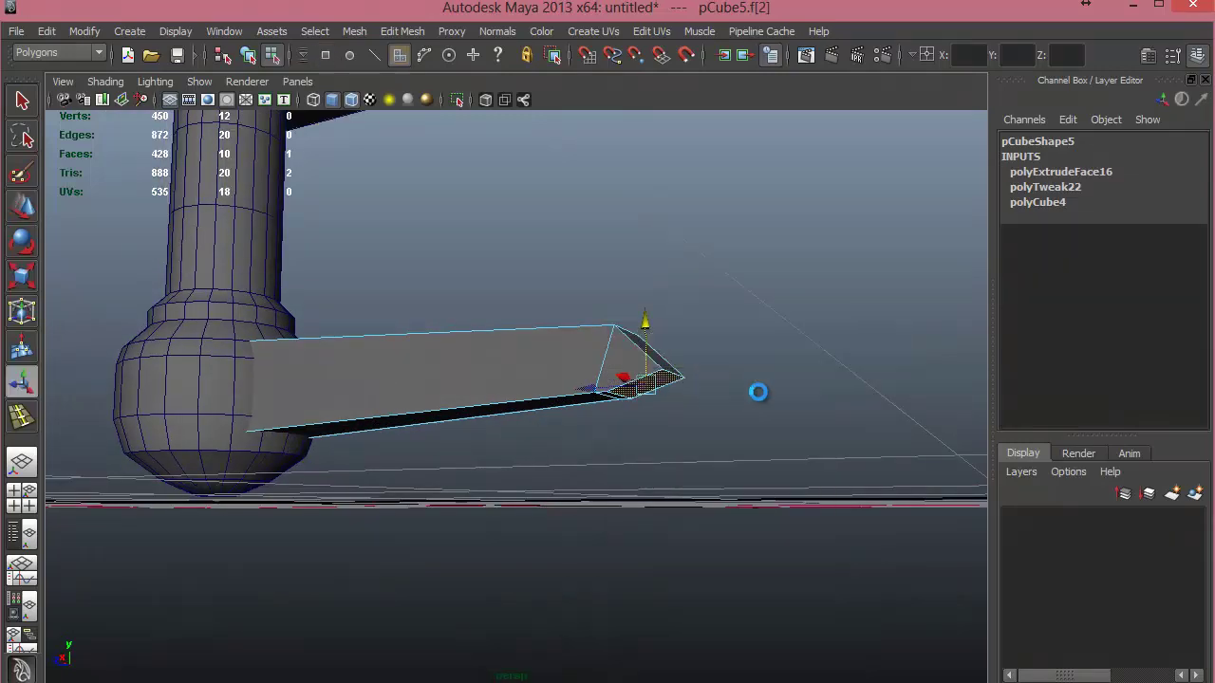
{"action": "left_click_drag", "start_coordinate": [757, 390], "coordinate": [657, 479], "text": "alt"}
{"action": "left_click_drag", "start_coordinate": [600, 406], "coordinate": [607, 448]}
In the side view, move the foot's bottom vertices inward and level them so the foot points nearly straight down.
{"action": "key", "text": "space"}
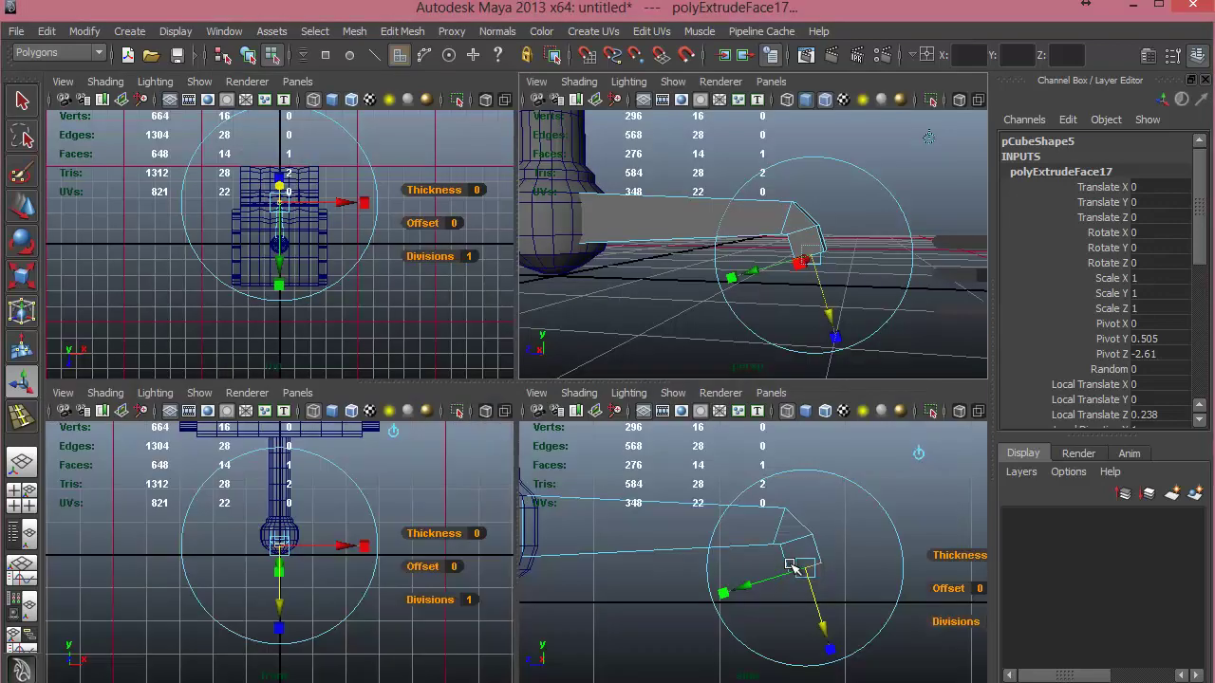
{"action": "key", "text": "space"}
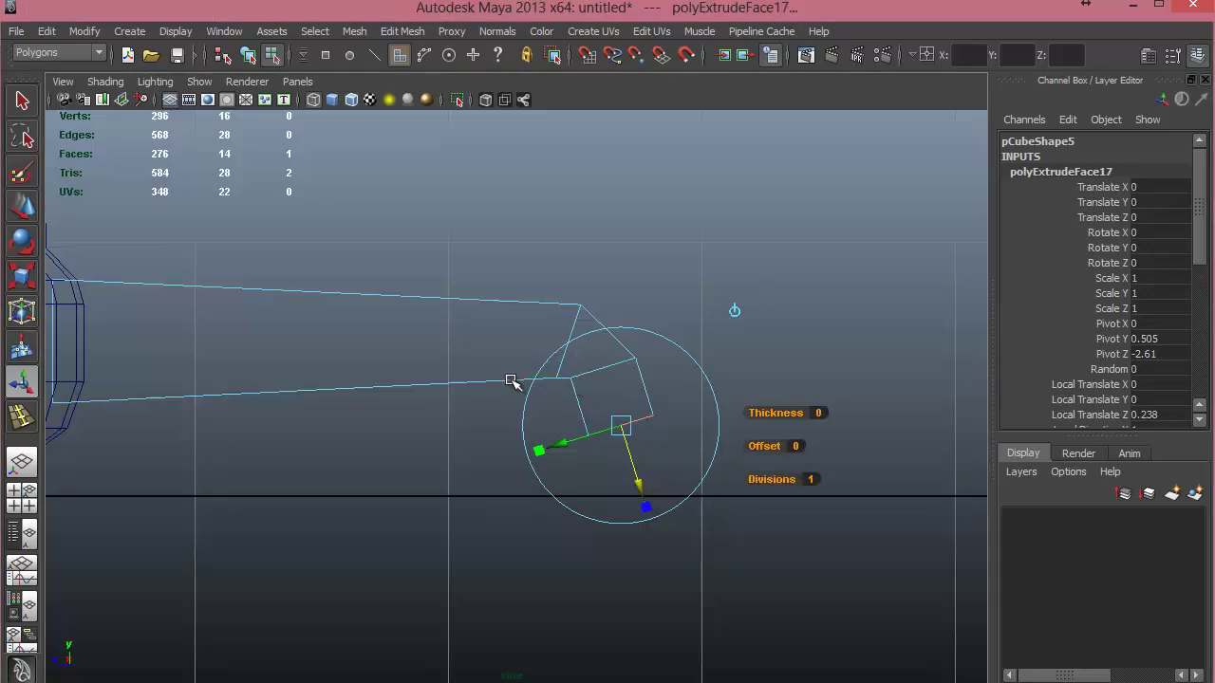
{"action": "right_click_drag", "start_coordinate": [509, 360], "coordinate": [432, 358]}
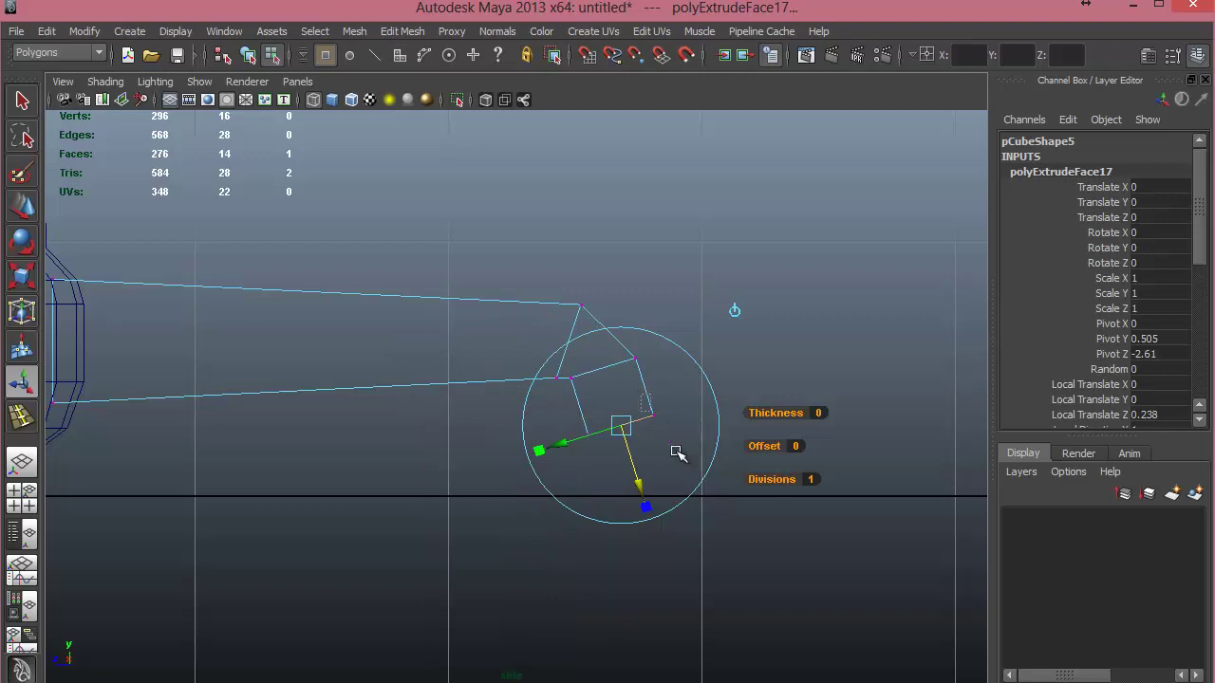
{"action": "left_click_drag", "start_coordinate": [676, 451], "coordinate": [677, 452]}
{"action": "key", "text": "w"}
{"action": "left_click", "coordinate": [654, 429]}
{"action": "mouse_move", "coordinate": [640, 405]}
{"action": "left_mouse_down"}
{"action": "mouse_move", "coordinate": [677, 439]}
{"action": "mouse_move", "coordinate": [653, 411]}
{"action": "left_mouse_up"}
{"action": "mouse_move", "coordinate": [575, 414]}
{"action": "left_mouse_down"}
{"action": "mouse_move", "coordinate": [693, 469]}
{"action": "mouse_move", "coordinate": [568, 429]}
{"action": "left_mouse_up"}
Move the inner bend's vertex pair nearest the column slightly up and the neighbouring pair slightly down.
{"action": "left_click", "coordinate": [557, 376]}
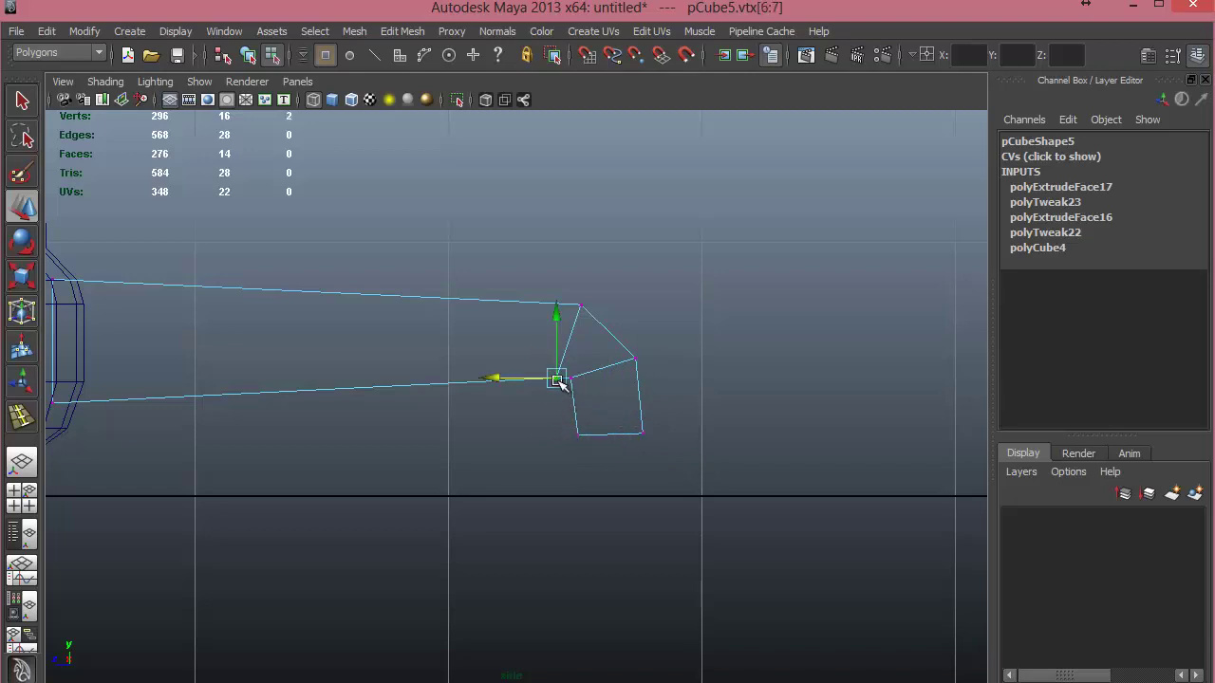
{"action": "left_click_drag", "start_coordinate": [556, 374], "coordinate": [559, 385]}
{"action": "left_click", "coordinate": [567, 401]}
{"action": "left_click_drag", "start_coordinate": [568, 381], "coordinate": [567, 387]}
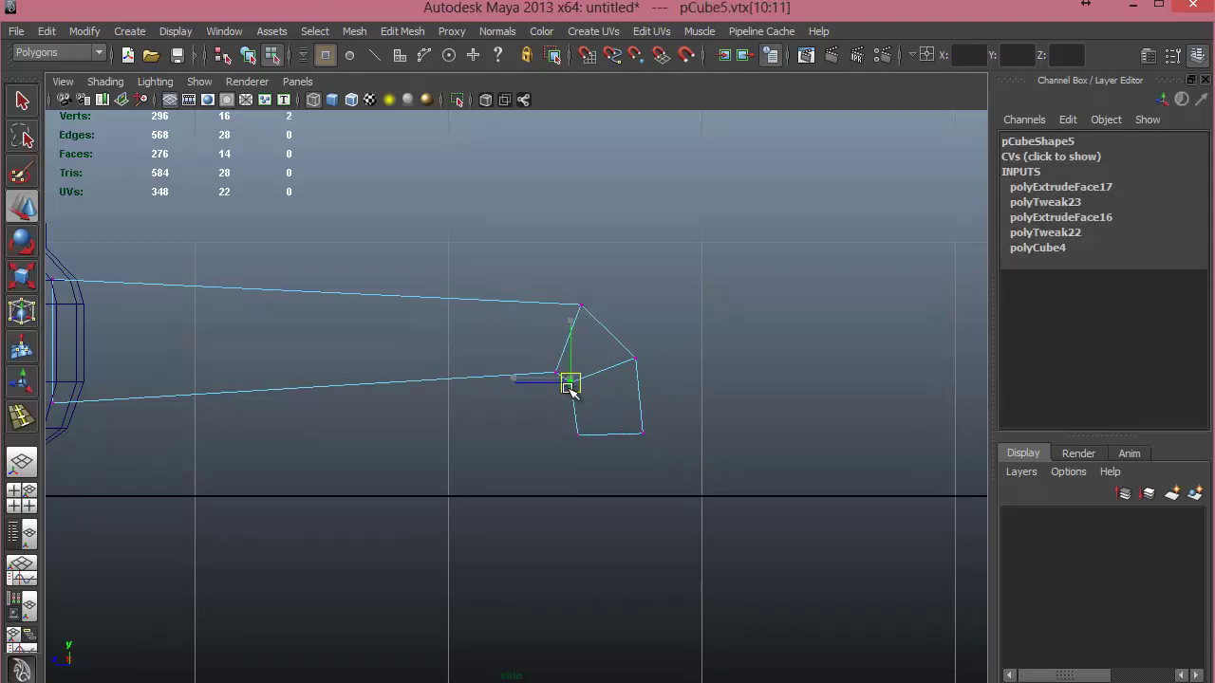
{"action": "left_click", "coordinate": [666, 412]}
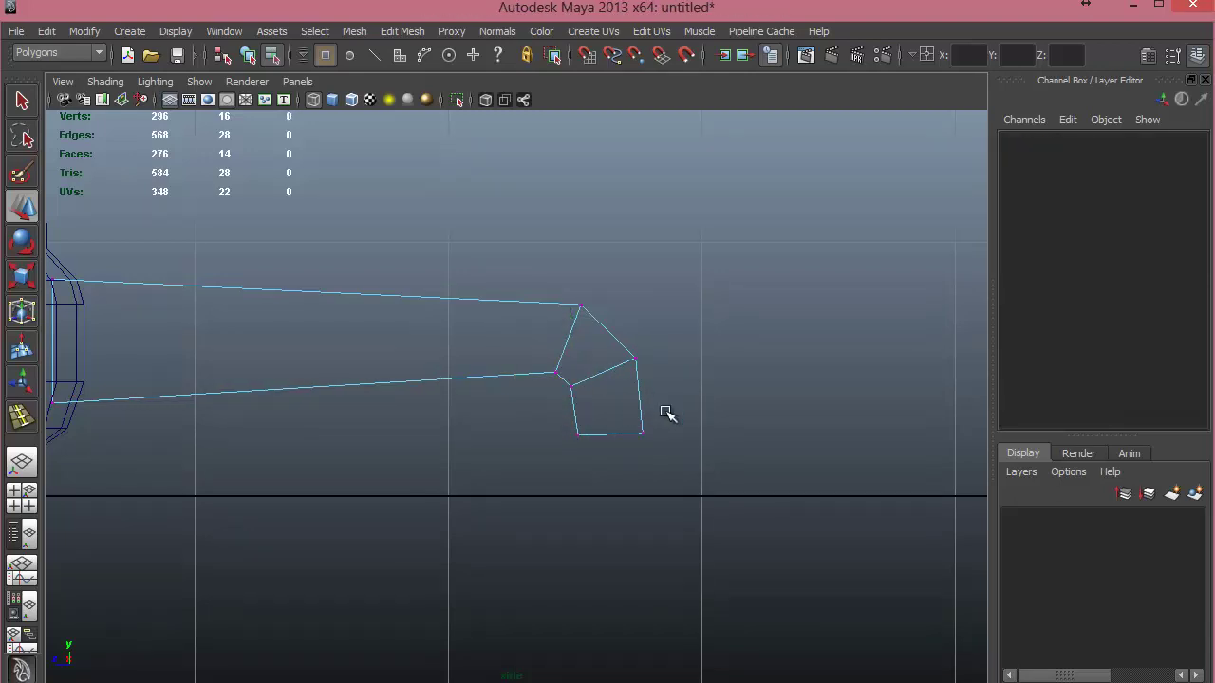
Insert an edge loop across the middle of the bend and adjust its vertices, pushing the outer ones outward to round the elbow.
{"action": "right_click_drag", "start_coordinate": [608, 328], "coordinate": [608, 283]}
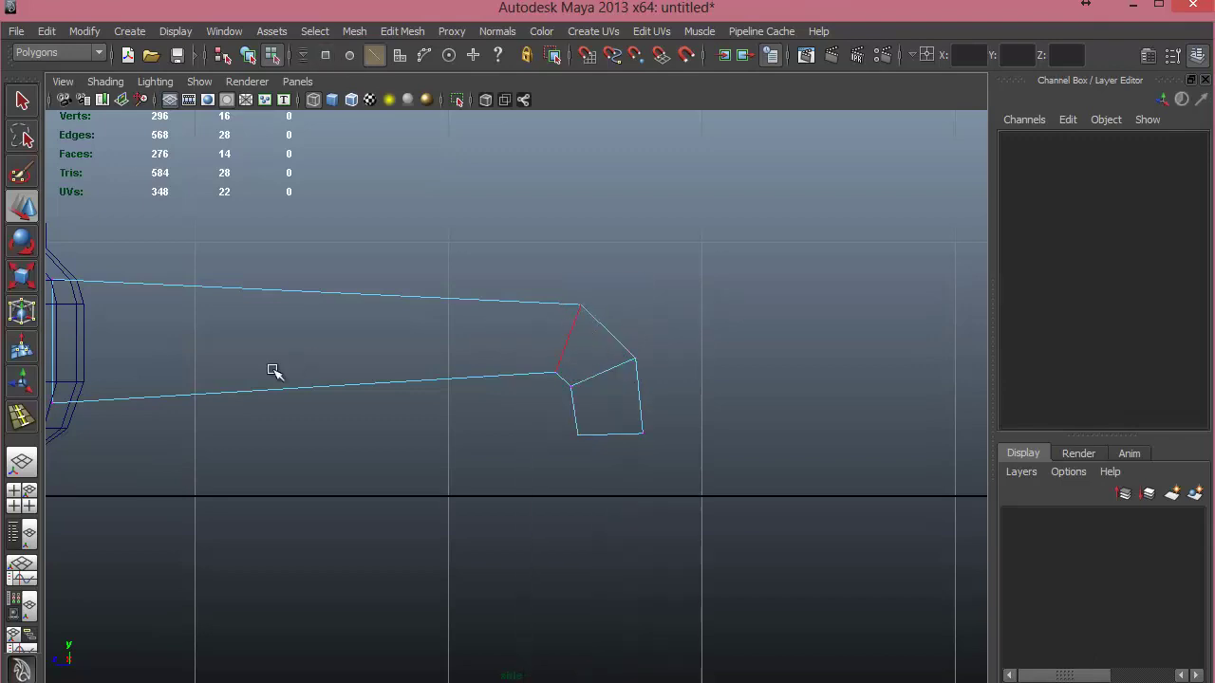
{"action": "left_click", "coordinate": [21, 416]}
{"action": "left_click", "coordinate": [569, 380]}
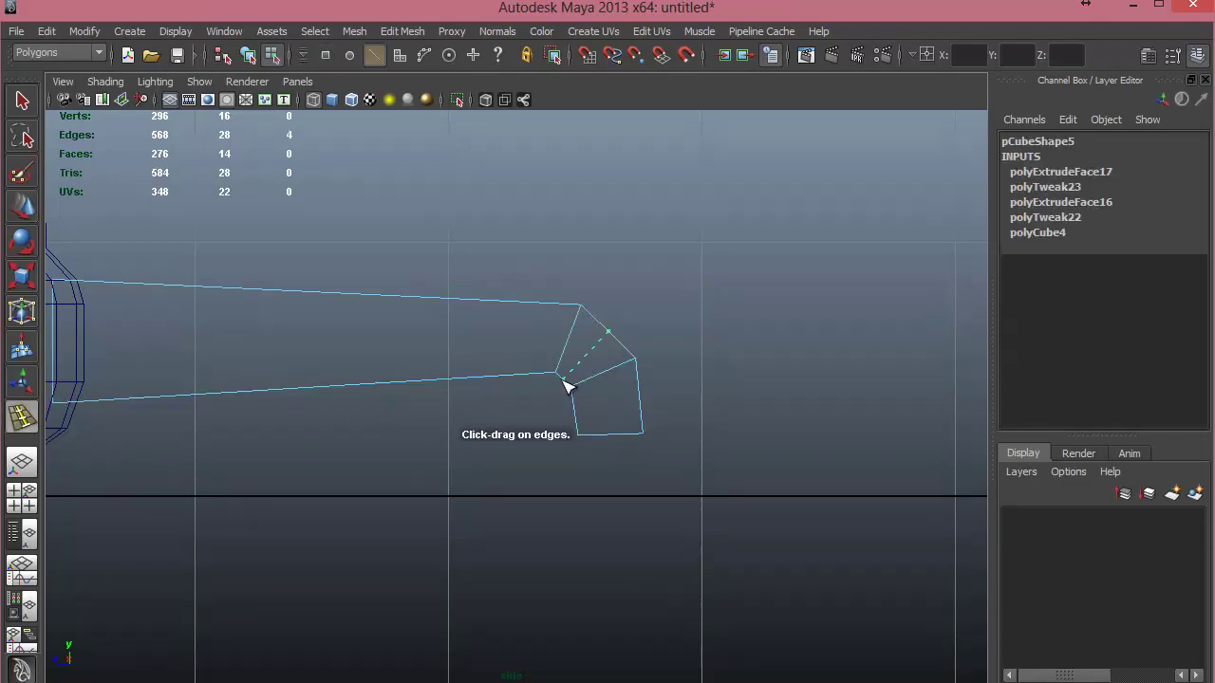
{"action": "key", "text": "w"}
{"action": "left_click_drag", "start_coordinate": [585, 354], "coordinate": [629, 334]}
{"action": "key", "text": "F9"}
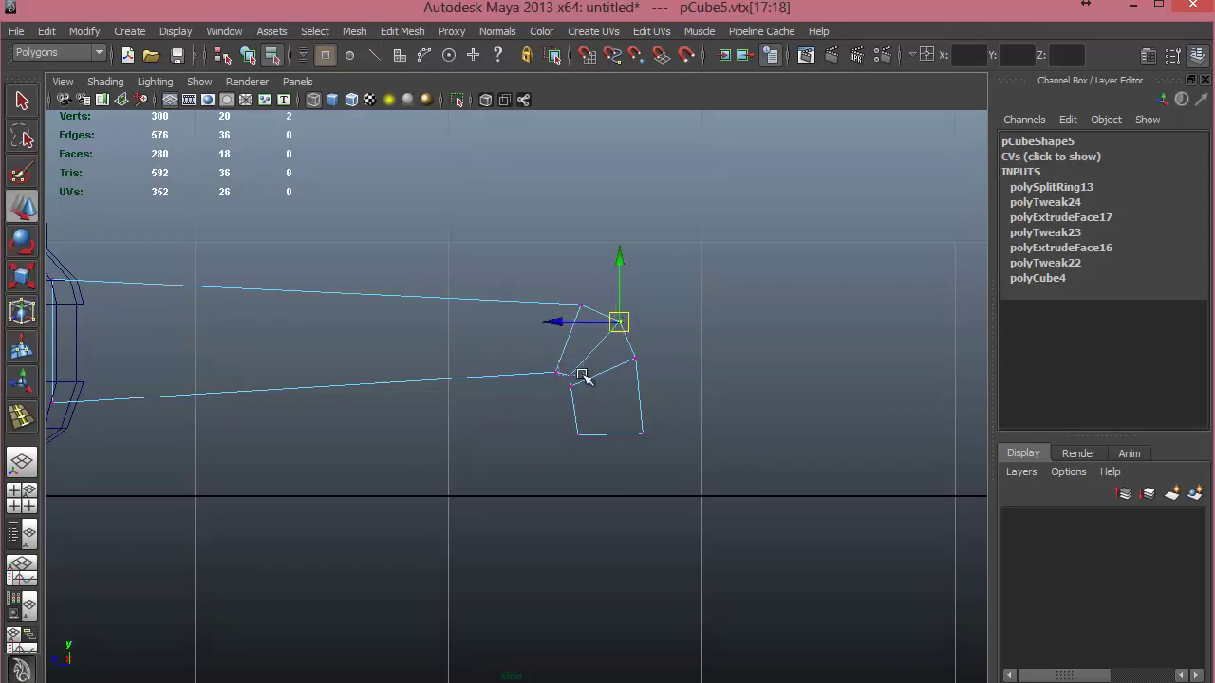
{"action": "left_click_drag", "start_coordinate": [583, 374], "coordinate": [569, 382]}
Insert an edge loop near the middle of the leg's straight section and raise it slightly.
{"action": "middle_click_drag", "start_coordinate": [635, 432], "coordinate": [756, 433], "text": "alt"}
{"action": "right_click_drag", "start_coordinate": [756, 433], "coordinate": [106, 375], "text": "alt"}
{"action": "left_click", "coordinate": [22, 419]}
{"action": "left_click", "coordinate": [477, 353]}
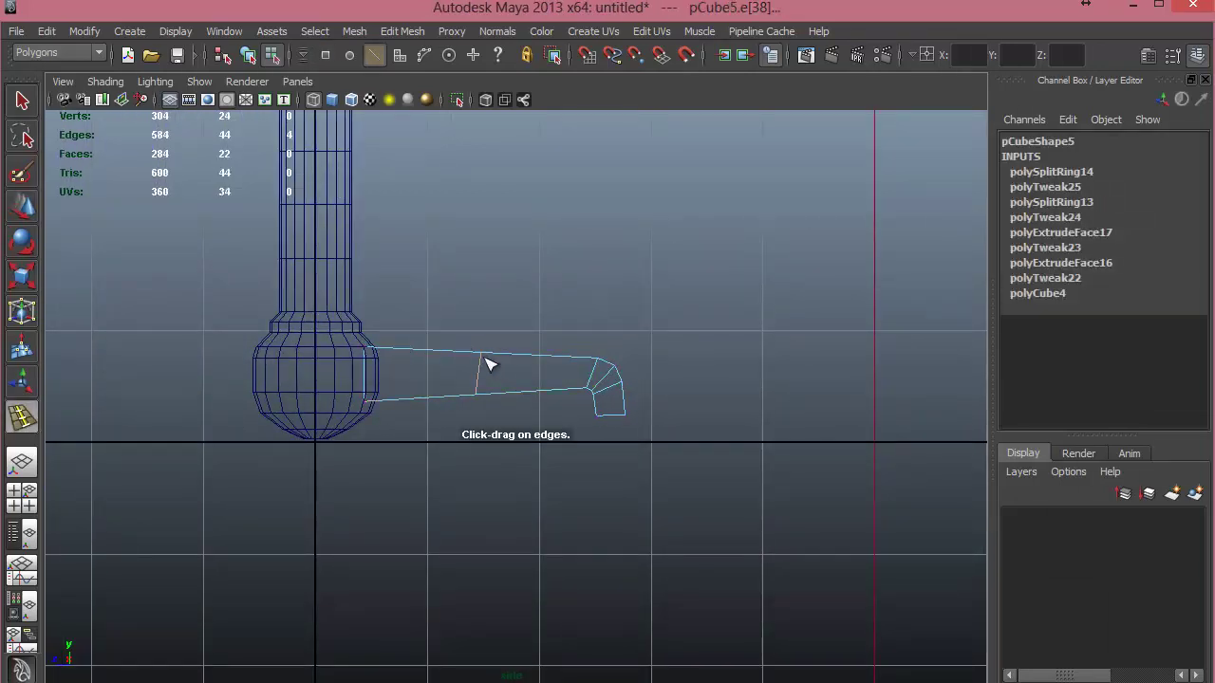
{"action": "key", "text": "w"}
{"action": "left_click_drag", "start_coordinate": [478, 328], "coordinate": [478, 326]}
{"action": "left_click", "coordinate": [530, 438]}
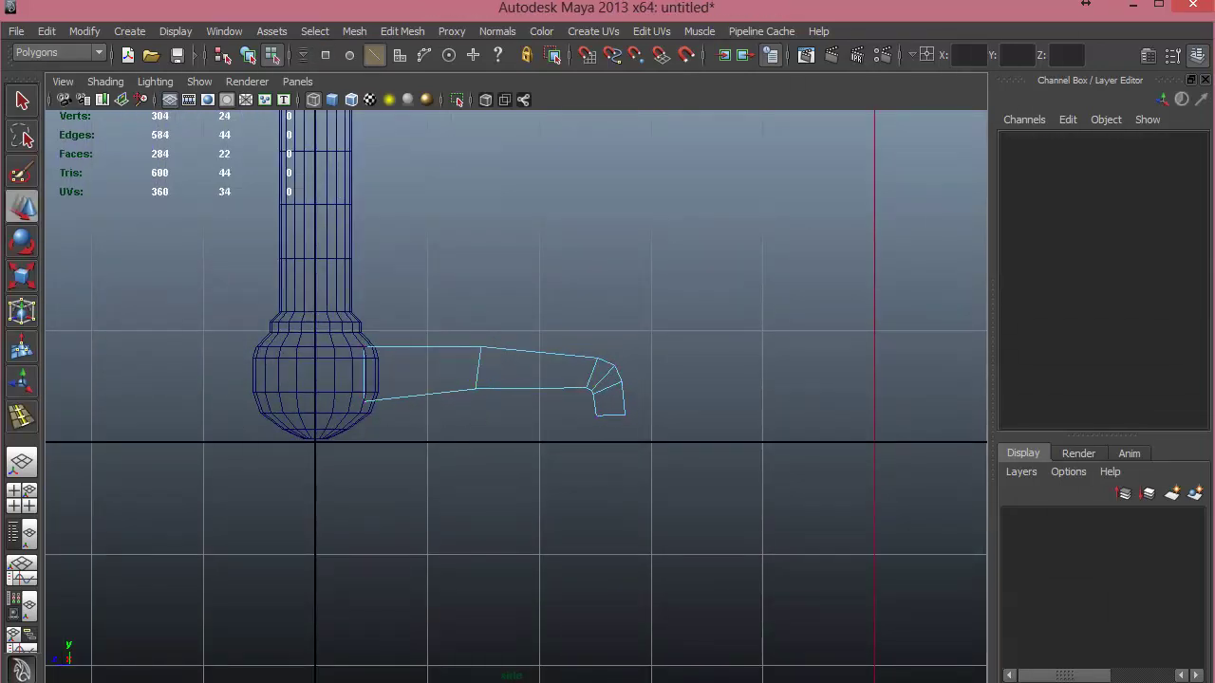
Insert an edge loop halfway between the leg's middle loop and the bend, and raise it slightly into a curve.
{"action": "left_click", "coordinate": [21, 418]}
{"action": "left_click", "coordinate": [560, 363]}
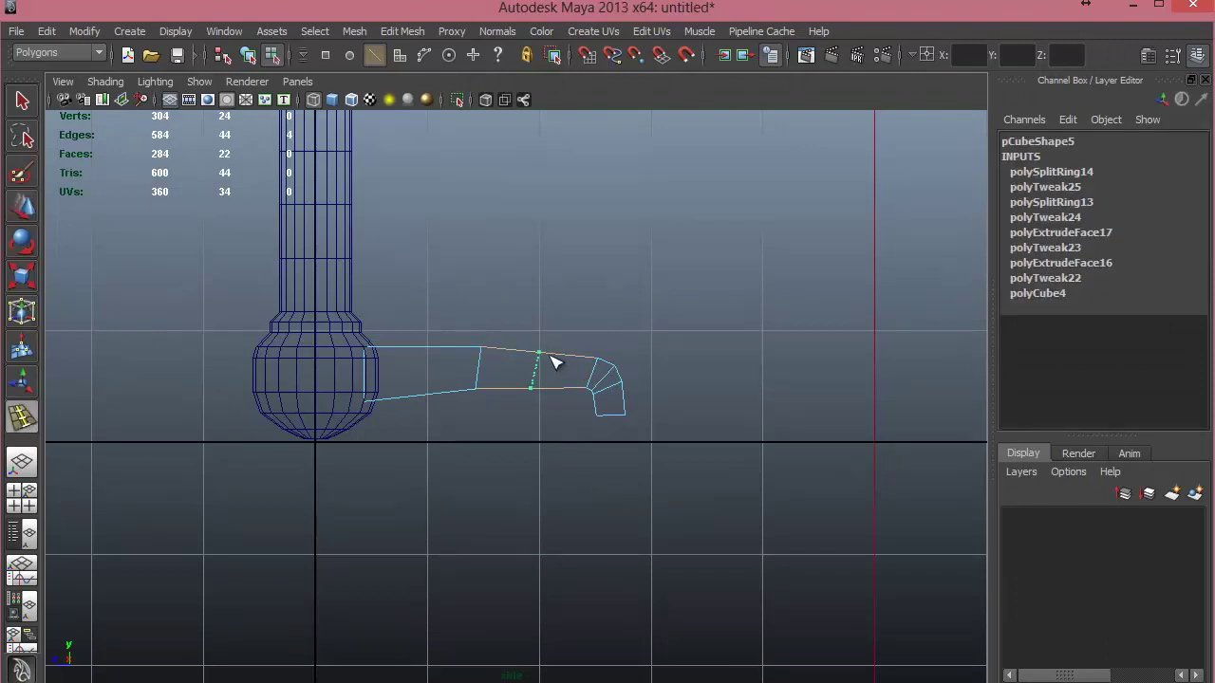
{"action": "key", "text": "w"}
{"action": "left_click_drag", "start_coordinate": [533, 311], "coordinate": [533, 316]}
{"action": "left_click", "coordinate": [21, 423]}
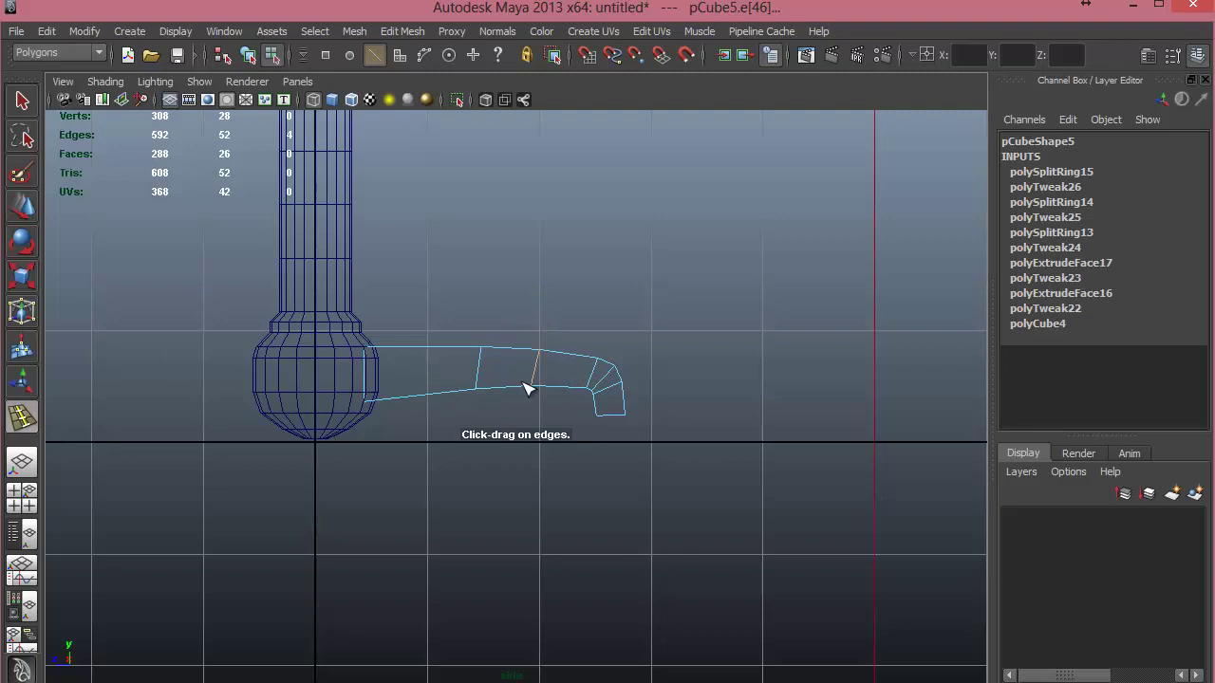
Insert an edge loop halfway between the column and the leg's middle loop, and raise it slightly to continue the curve.
{"action": "left_click", "coordinate": [426, 351]}
{"action": "key", "text": "w"}
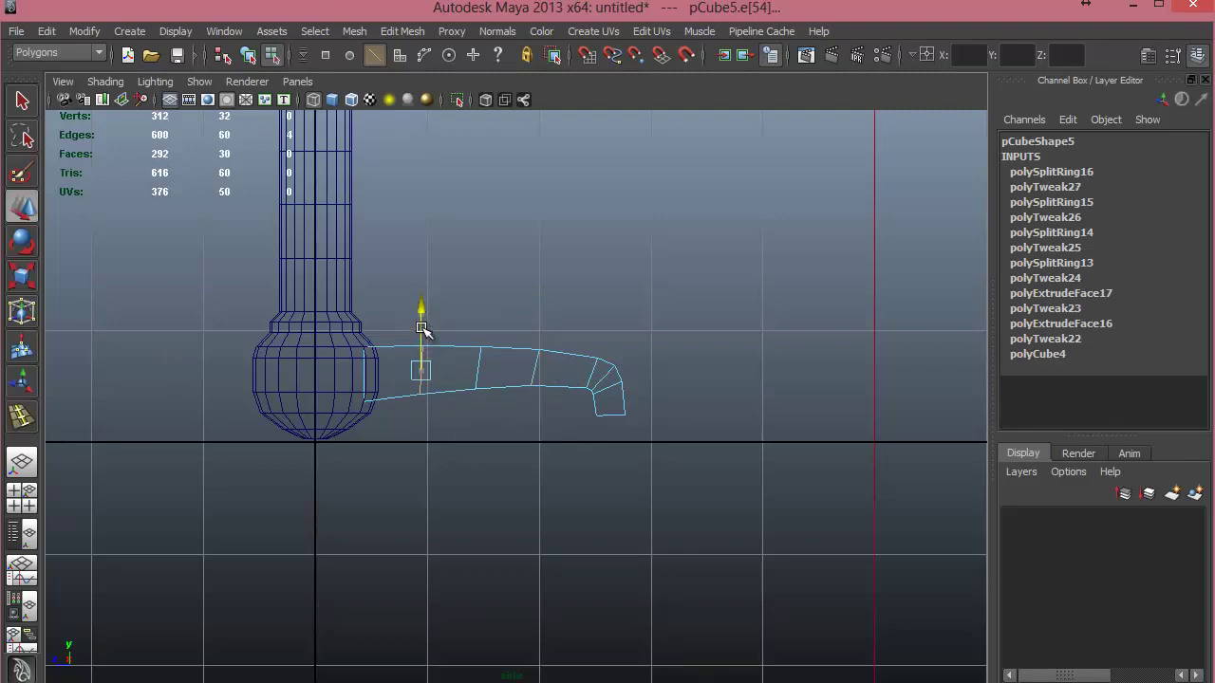
{"action": "middle_click_drag", "start_coordinate": [636, 449], "coordinate": [547, 430], "text": "alt"}
{"action": "right_click_drag", "start_coordinate": [718, 492], "coordinate": [845, 513], "text": "alt"}
{"action": "key", "text": "space"}
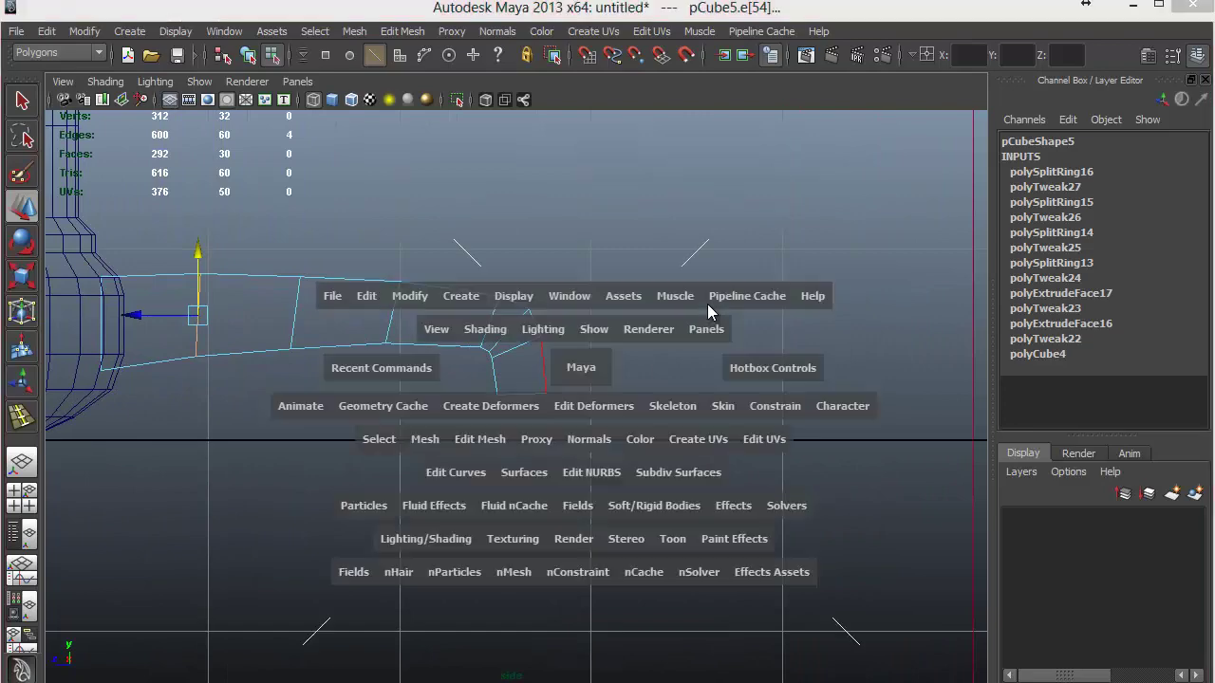
{"action": "key", "text": "space"}
{"action": "key", "text": "space"}
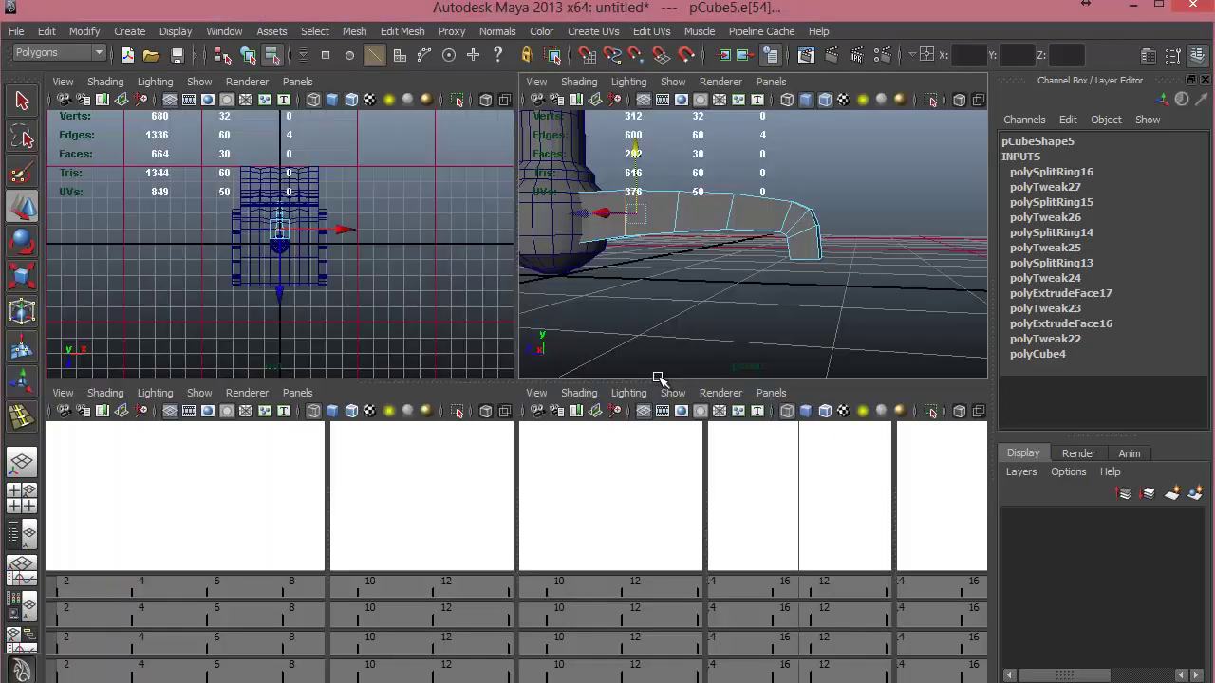
{"action": "key", "text": "space"}
{"action": "left_click_drag", "start_coordinate": [651, 348], "coordinate": [583, 383], "text": "alt"}
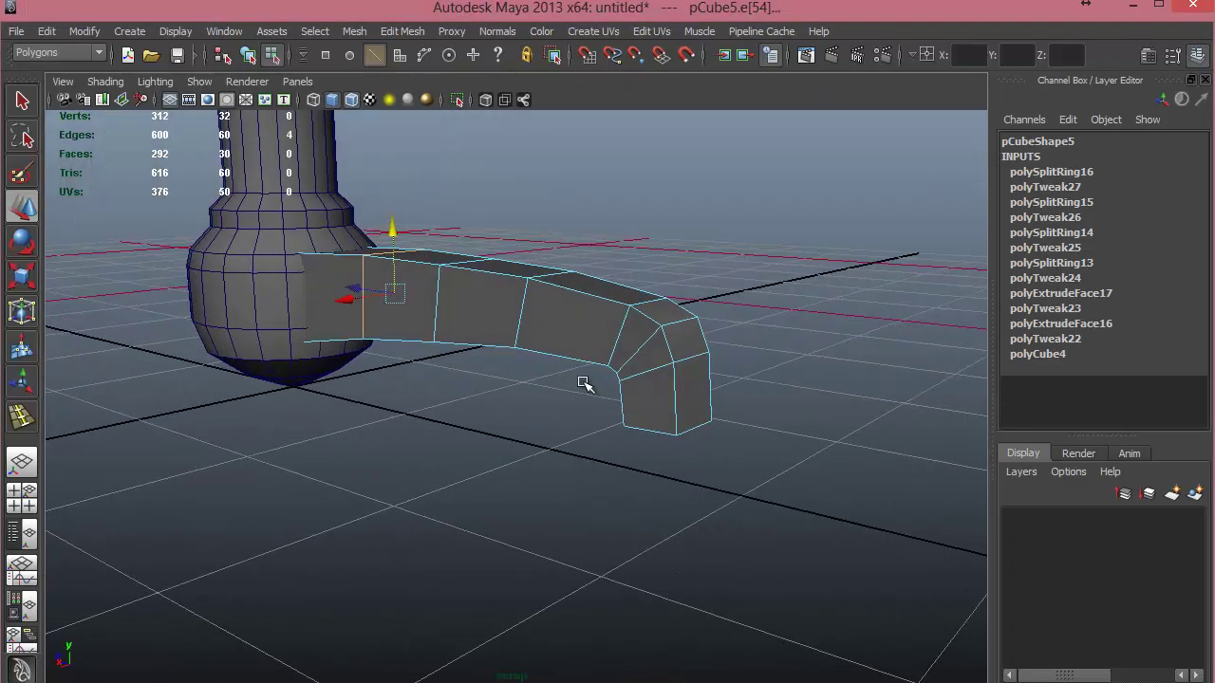
{"action": "left_click_drag", "start_coordinate": [525, 330], "coordinate": [401, 306], "text": "alt"}
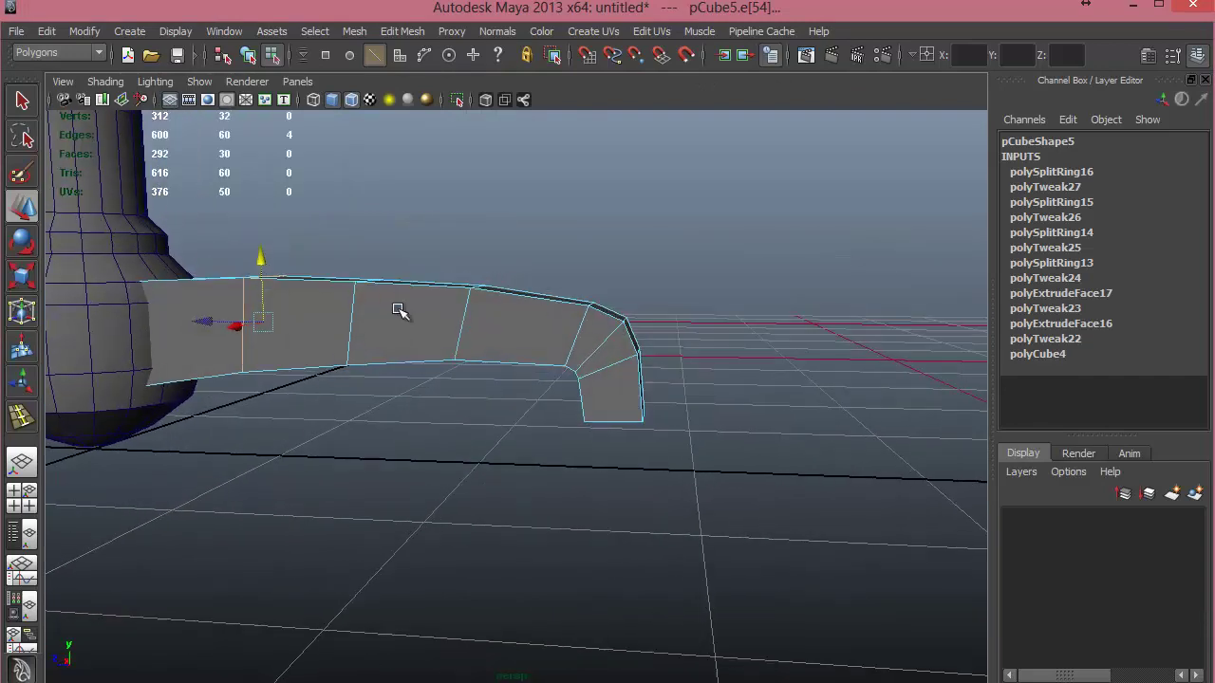
Switch the Insert Edge Loop Tool from multiple edge loops to relative distance from edge.
{"action": "left_click", "coordinate": [22, 419]}
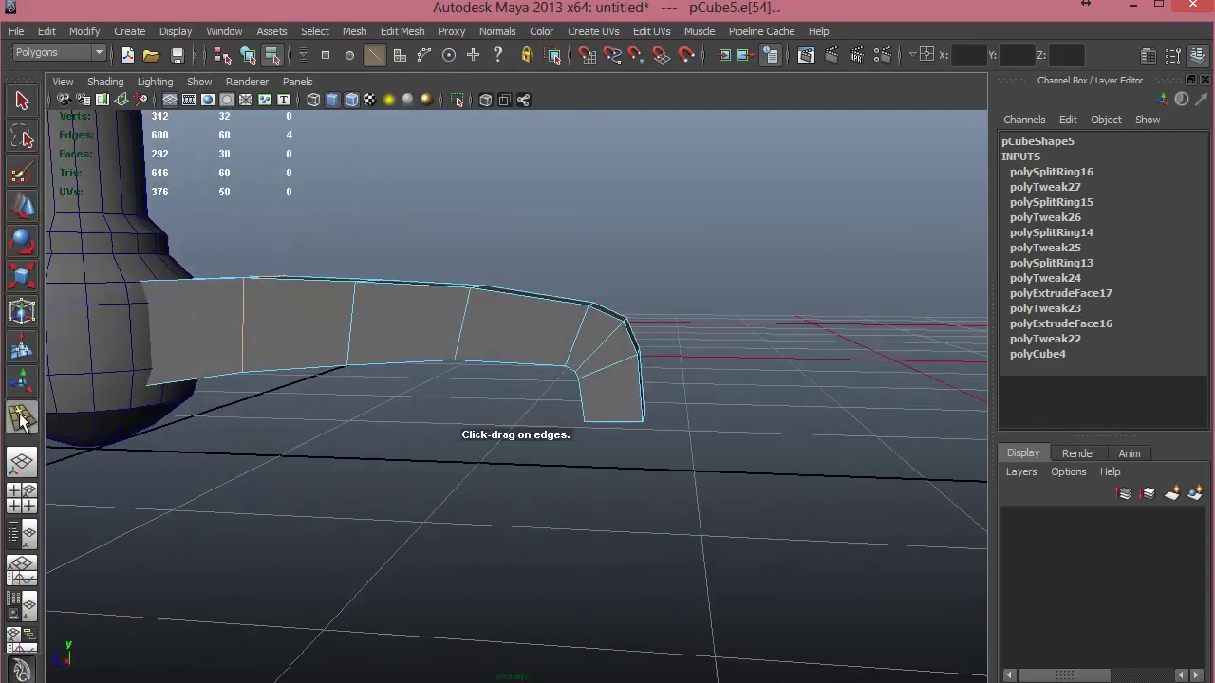
{"action": "double_click", "coordinate": [23, 418]}
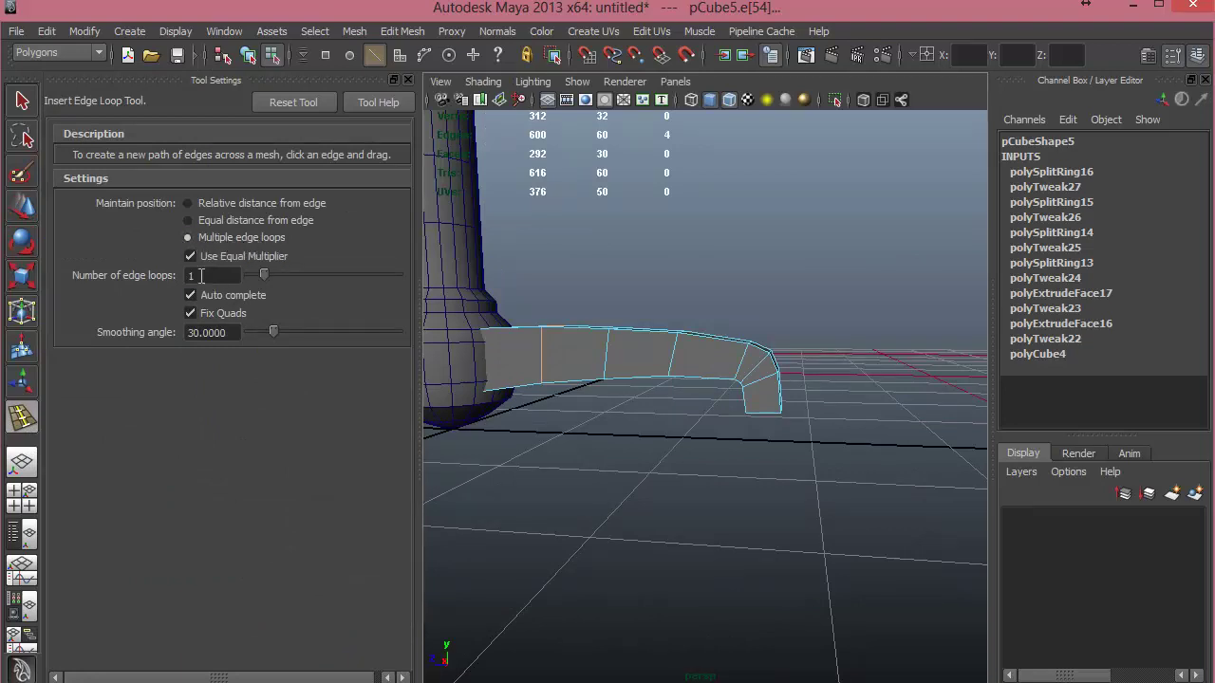
{"action": "left_click", "coordinate": [188, 203]}
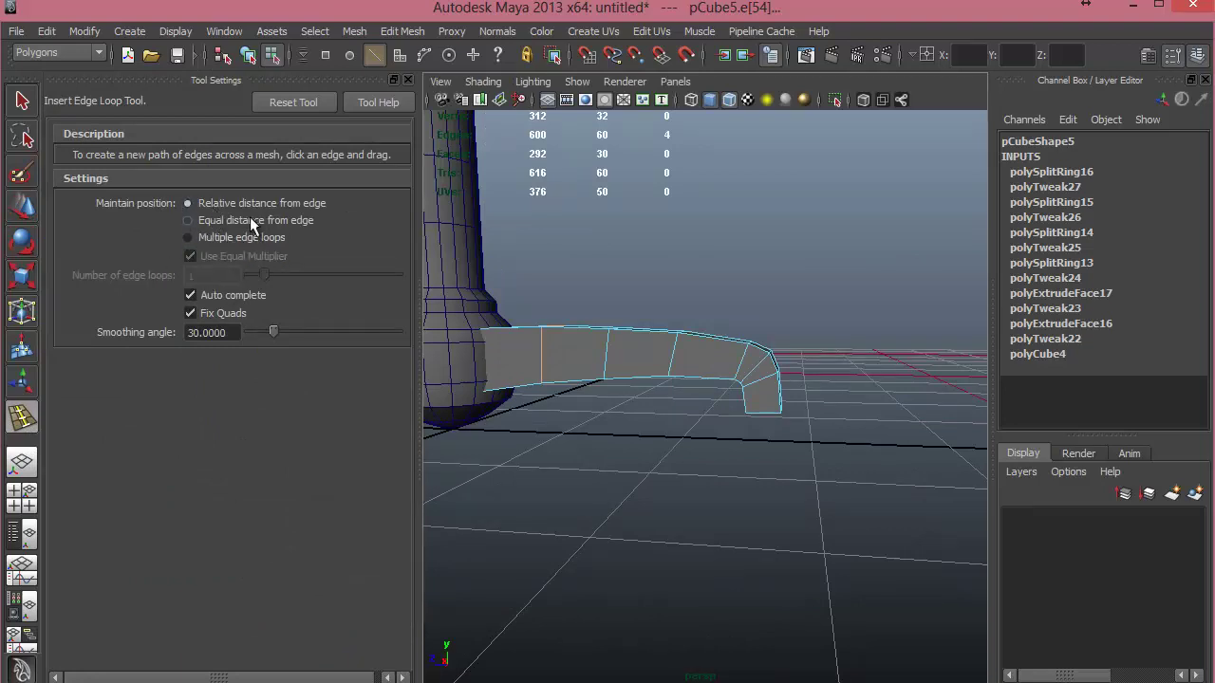
{"action": "left_click", "coordinate": [408, 80]}
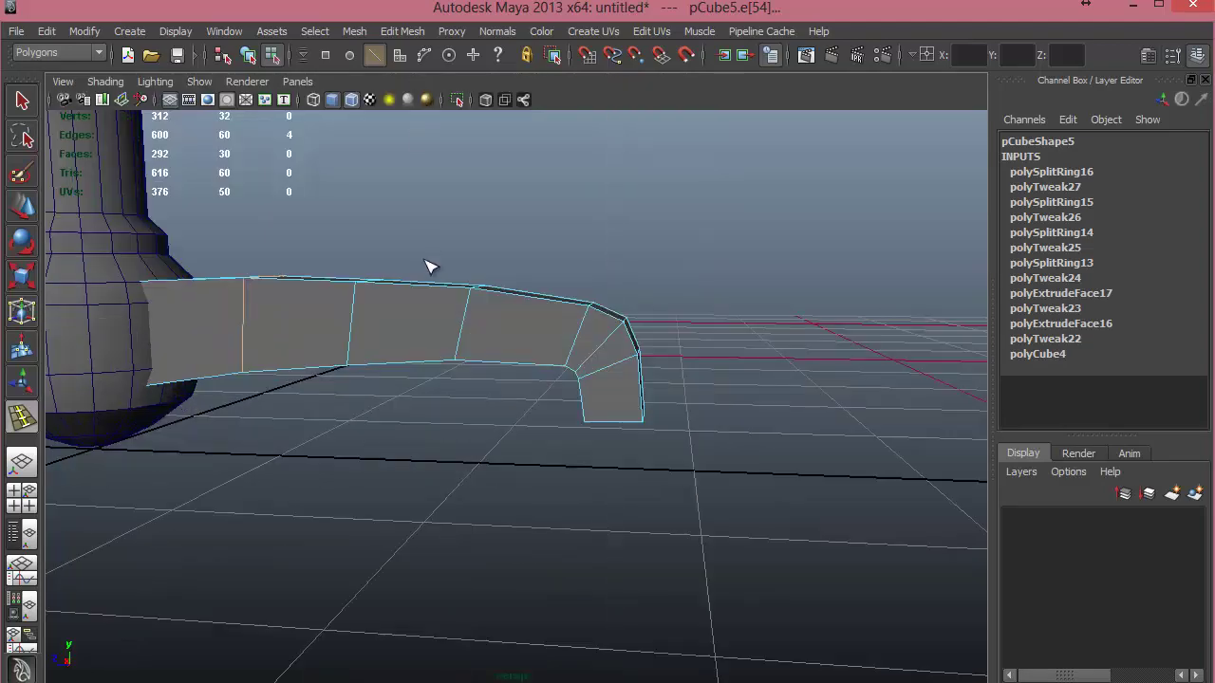
Insert an edge loop close to the lower end of the down-turned foot, and return to object mode with nothing selected.
{"action": "left_click_drag", "start_coordinate": [431, 357], "coordinate": [410, 283], "text": "alt"}
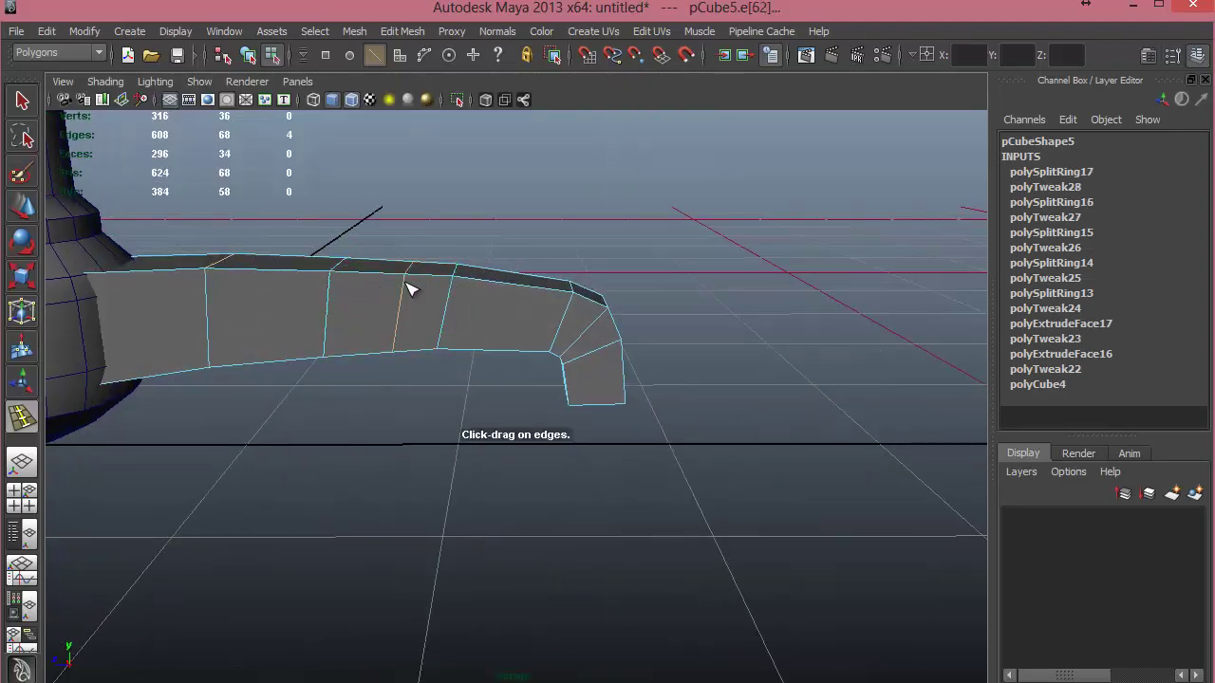
{"action": "left_click", "coordinate": [410, 287]}
{"action": "left_click_drag", "start_coordinate": [420, 304], "coordinate": [677, 436], "text": "alt"}
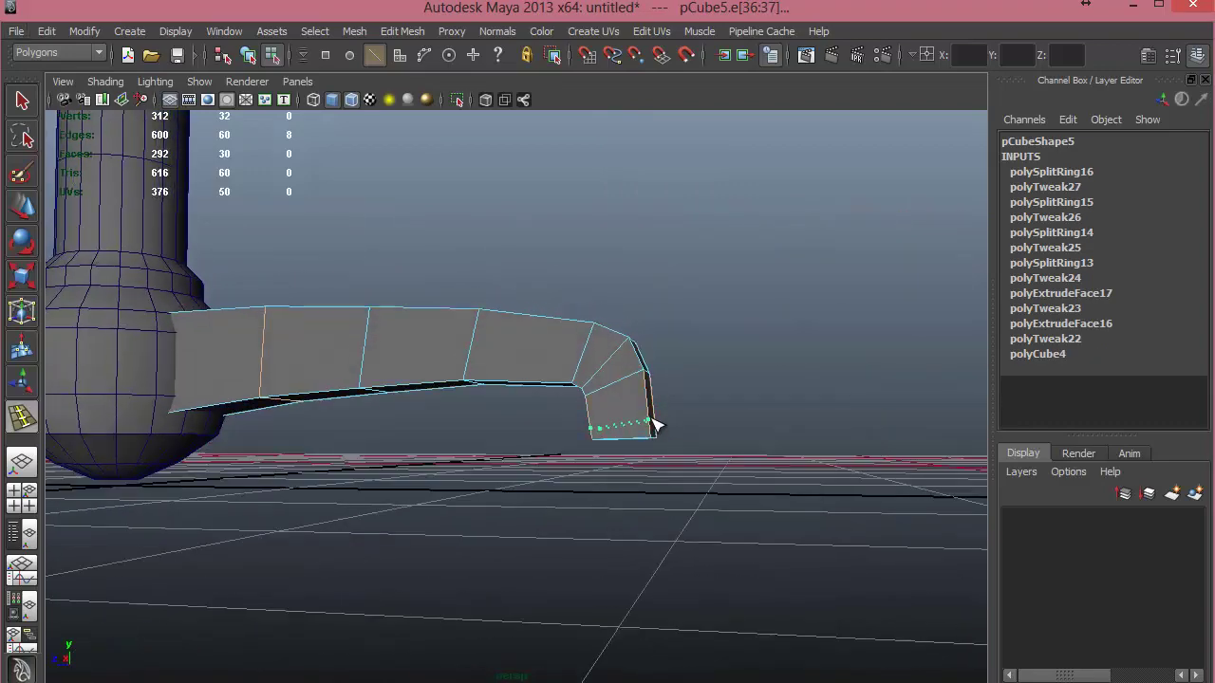
{"action": "left_click", "coordinate": [644, 437]}
{"action": "left_click_drag", "start_coordinate": [645, 438], "coordinate": [519, 443], "text": "alt"}
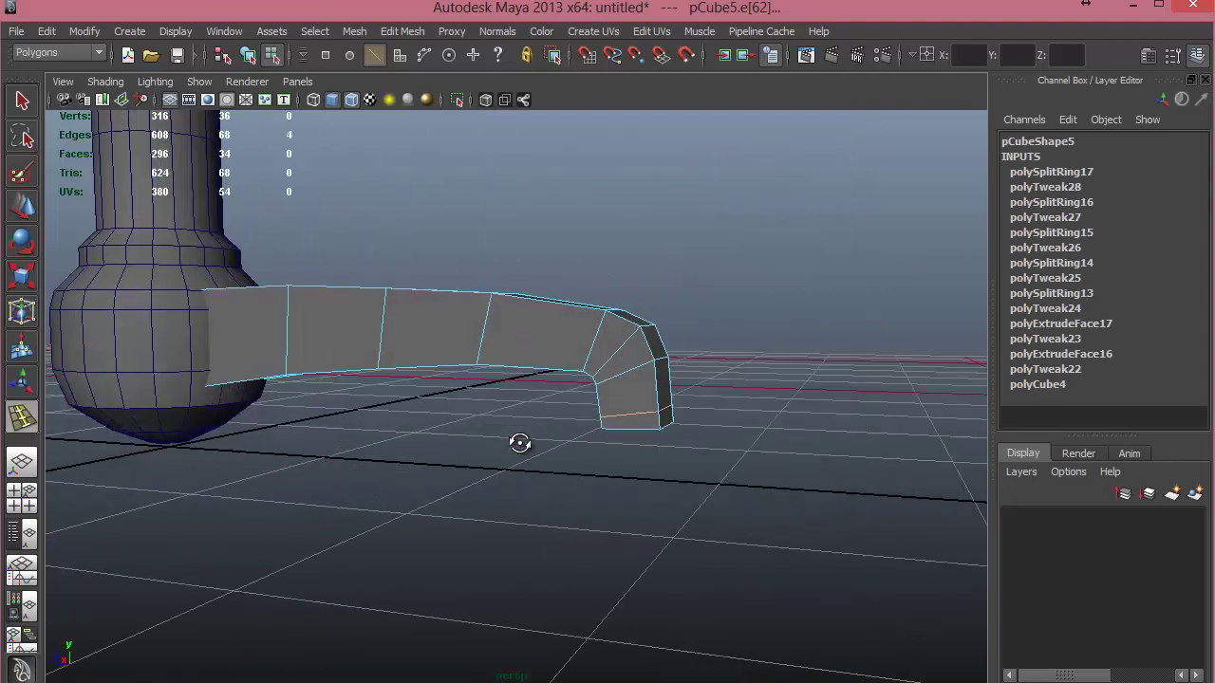
{"action": "right_click_drag", "start_coordinate": [577, 364], "coordinate": [536, 455]}
{"action": "left_click_drag", "start_coordinate": [536, 456], "coordinate": [503, 426], "text": "alt"}
{"action": "left_click_drag", "start_coordinate": [601, 462], "coordinate": [517, 463], "text": "alt"}
{"action": "left_click", "coordinate": [513, 461]}
Create a polygon cylinder at the origin and flatten it vertically to a Scale Y of about 0.218.
{"action": "left_click", "coordinate": [130, 30]}
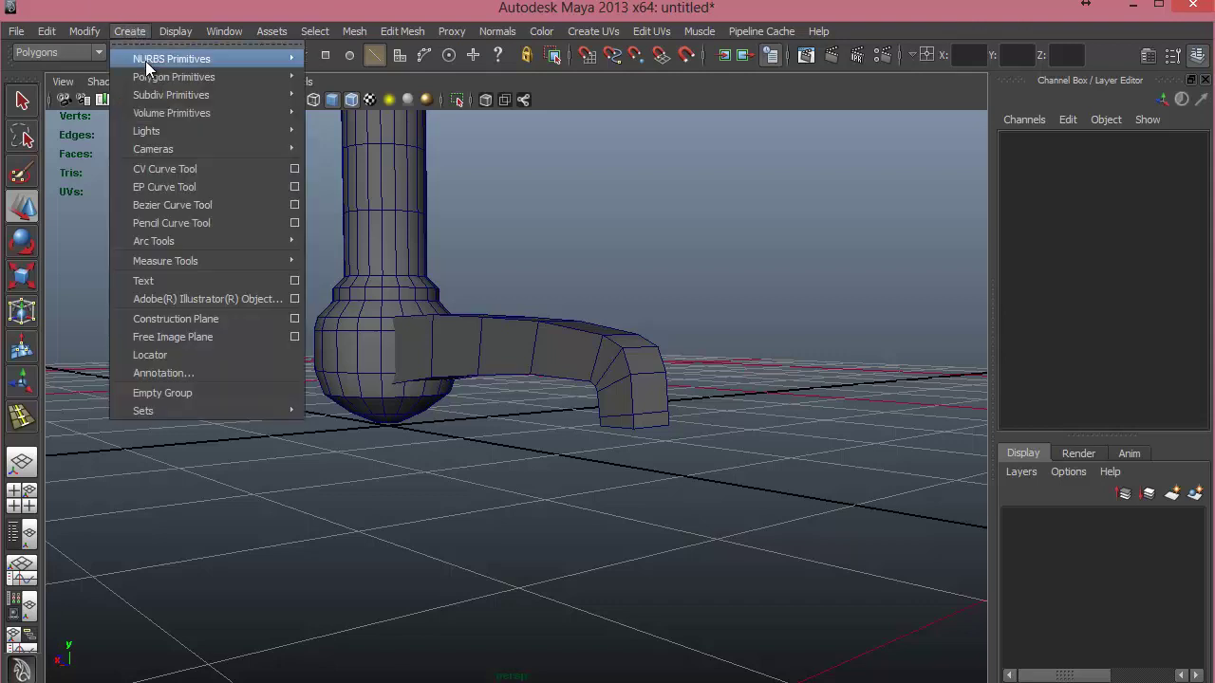
{"action": "mouse_move", "coordinate": [146, 66]}
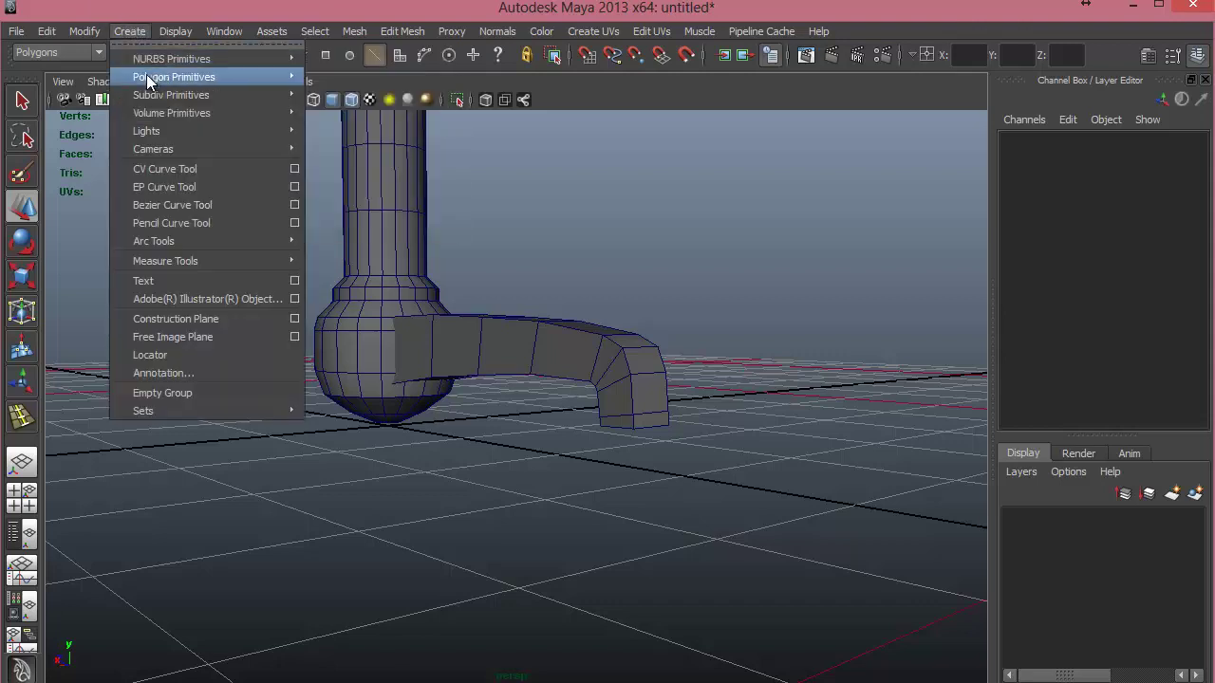
{"action": "left_click", "coordinate": [369, 122]}
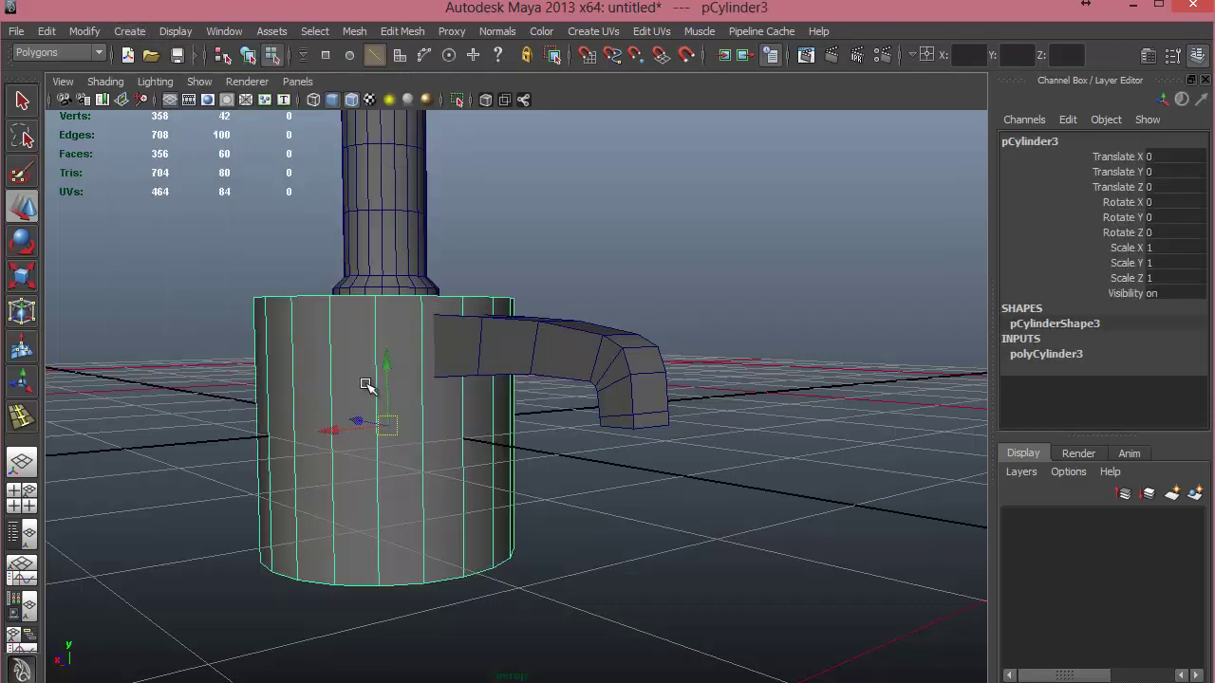
{"action": "key", "text": "e"}
{"action": "key", "text": "r"}
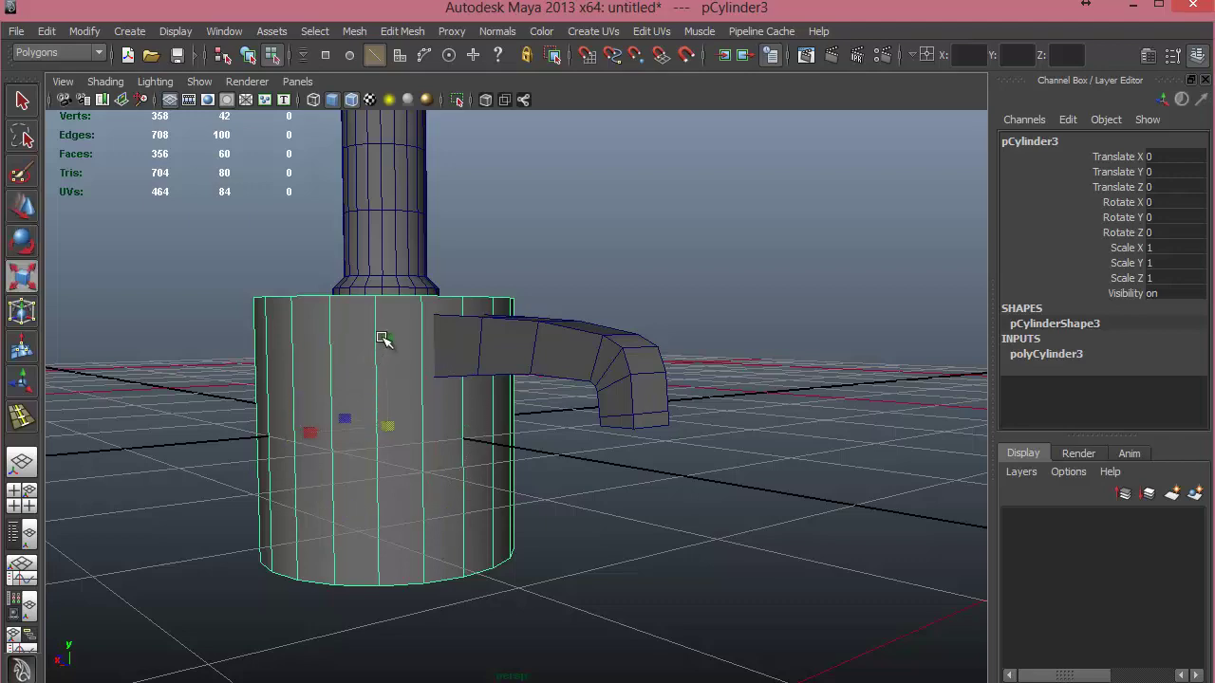
{"action": "left_click_drag", "start_coordinate": [386, 339], "coordinate": [404, 408]}
Rotate the flattened cylinder upright like a wheel, with Rotate Z set to 90.
{"action": "key", "text": "e"}
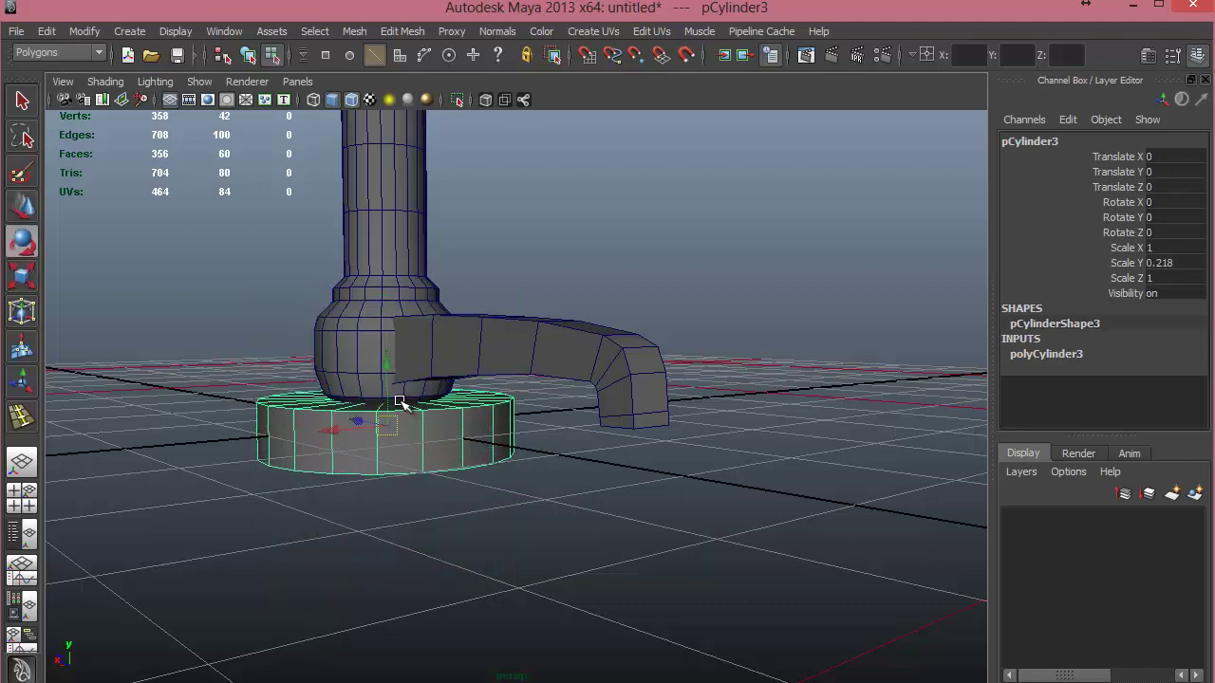
{"action": "left_click_drag", "start_coordinate": [352, 352], "coordinate": [332, 494]}
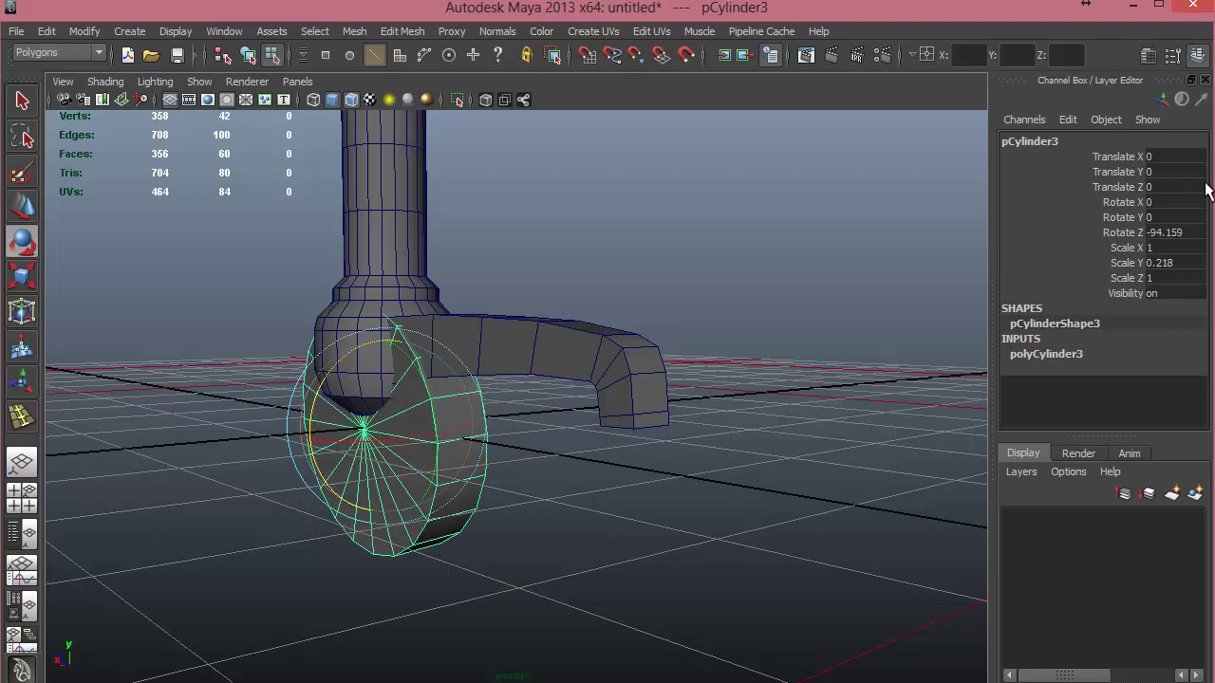
{"action": "left_click", "coordinate": [1192, 233]}
{"action": "key", "text": "Return"}
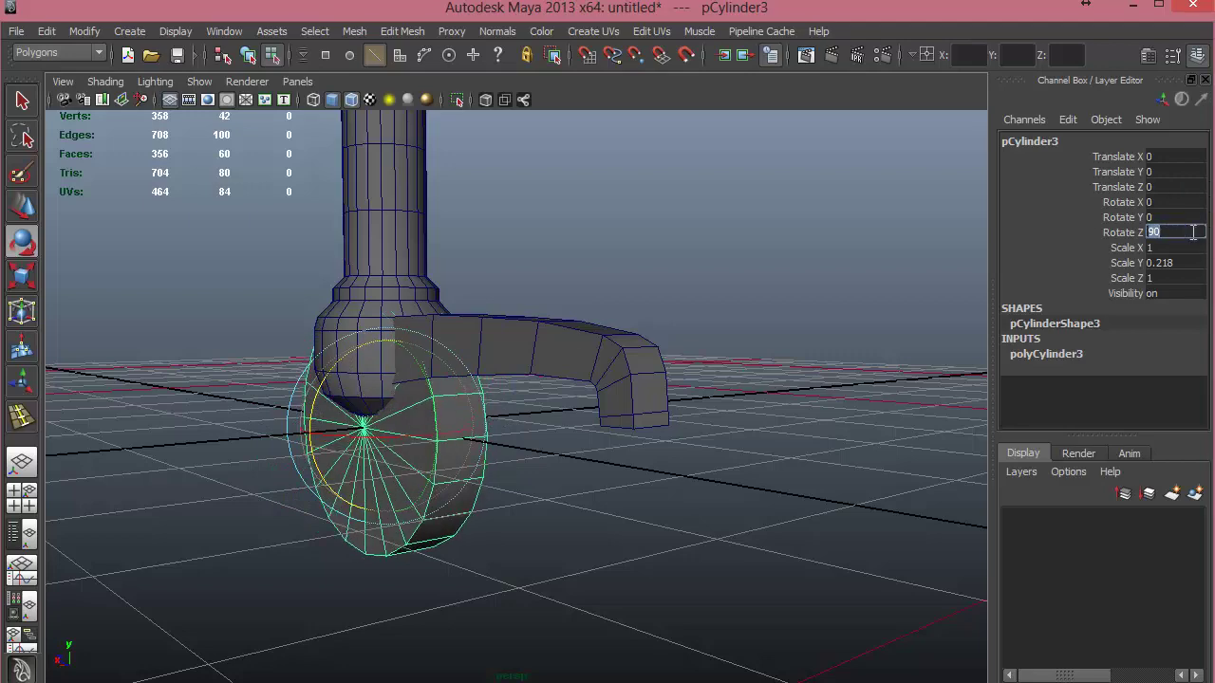
{"action": "scroll", "coordinate": [721, 420], "scroll_direction": "up", "scroll_amount": 3}
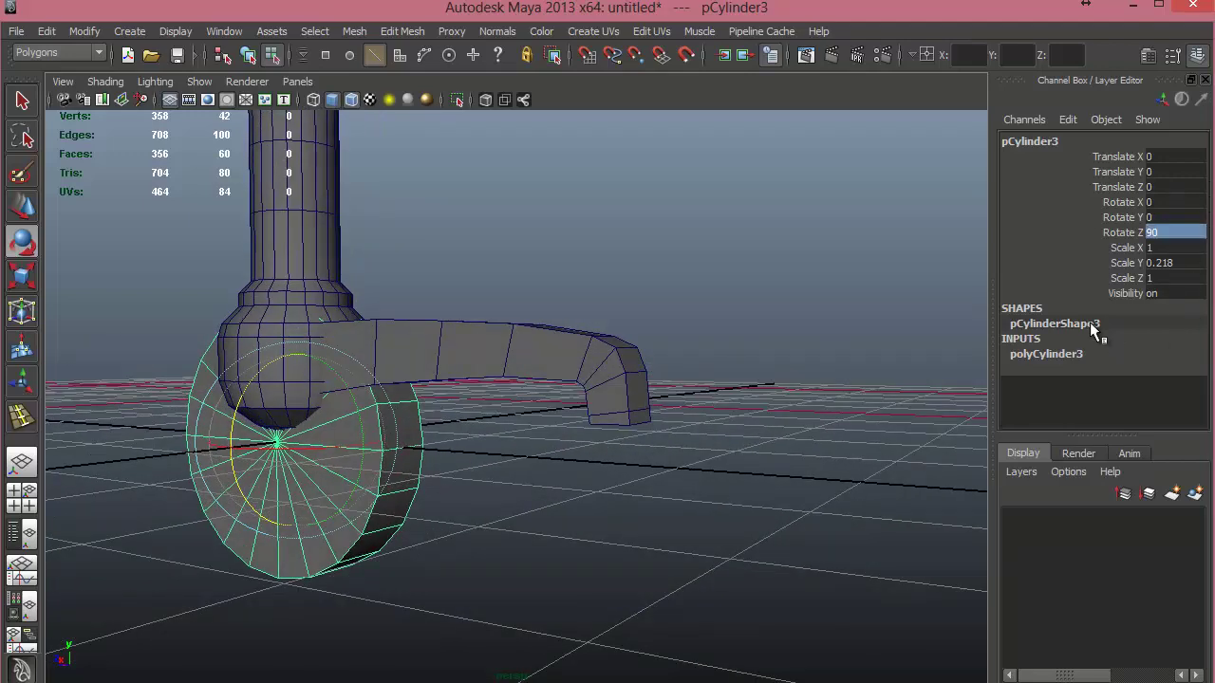
Set the cylinder's radius to 0.3 and move it beneath the leg's foot, to a Translate Z of about -2.658.
{"action": "left_click", "coordinate": [1068, 357]}
{"action": "left_click", "coordinate": [1147, 370]}
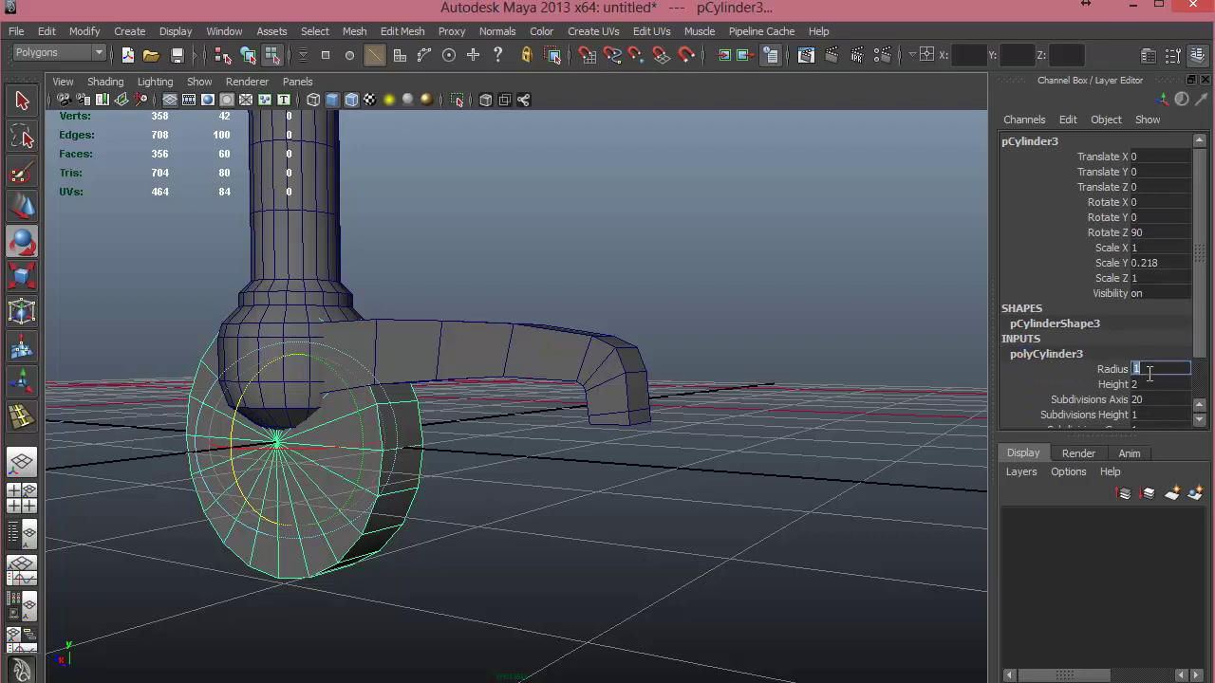
{"action": "type", "text": "0.1"}
{"action": "key", "text": "Return"}
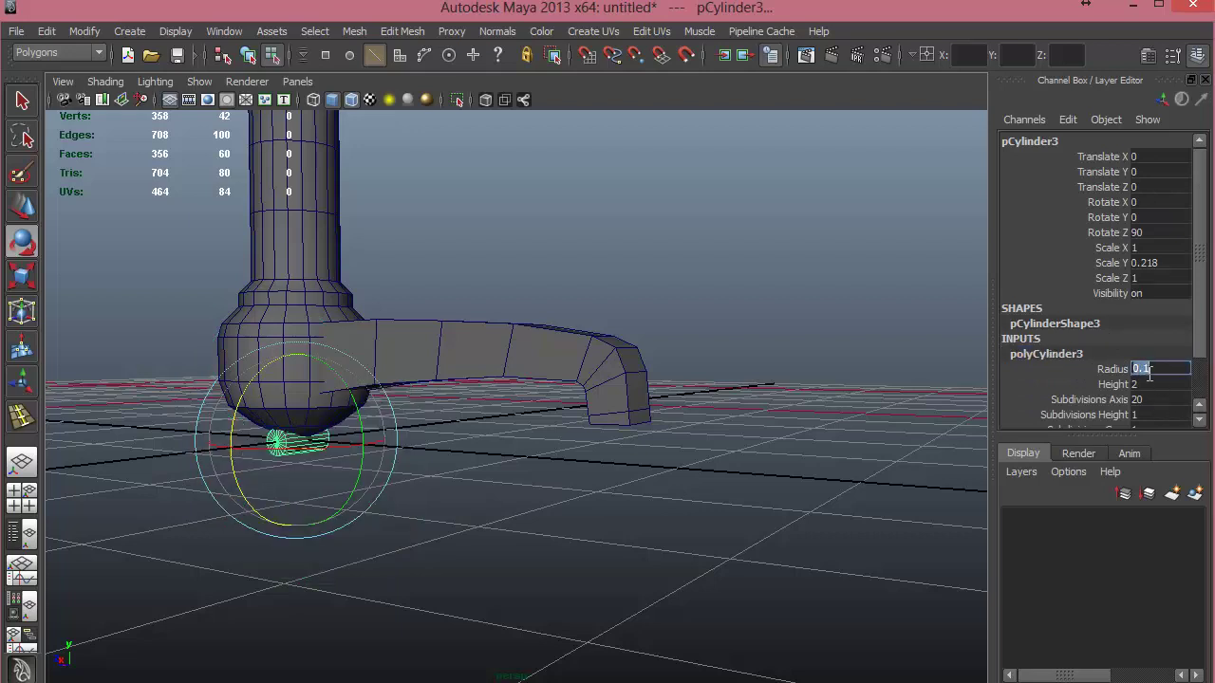
{"action": "type", "text": "5"}
{"action": "key", "text": "Return"}
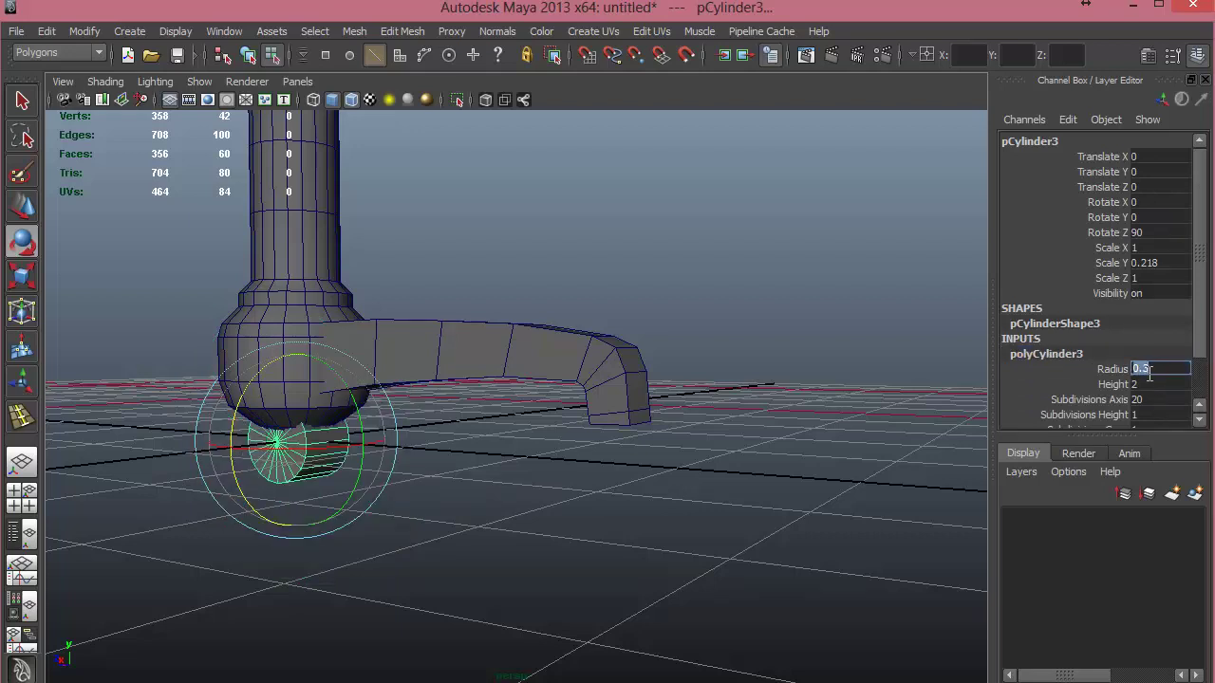
{"action": "left_click", "coordinate": [23, 207]}
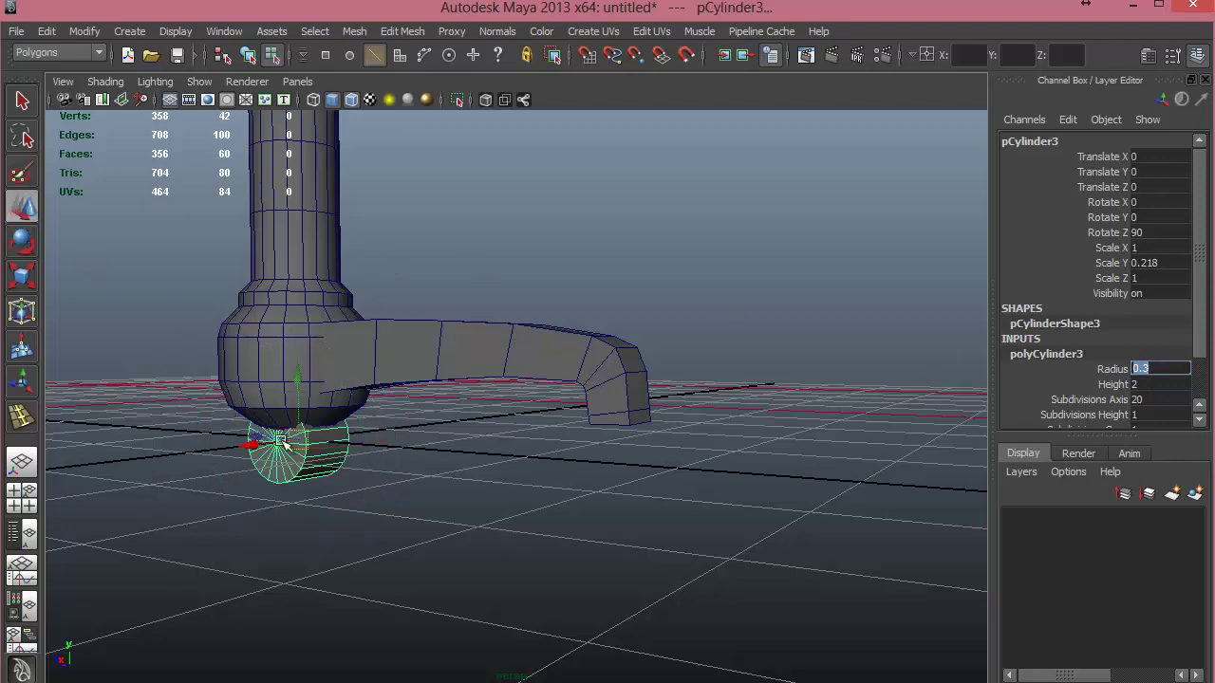
{"action": "left_click_drag", "start_coordinate": [280, 439], "coordinate": [333, 463], "text": "alt"}
{"action": "left_click_drag", "start_coordinate": [142, 417], "coordinate": [708, 488]}
Reduce the wheel cylinder's radius to 0.2.
{"action": "double_click", "coordinate": [1148, 369]}
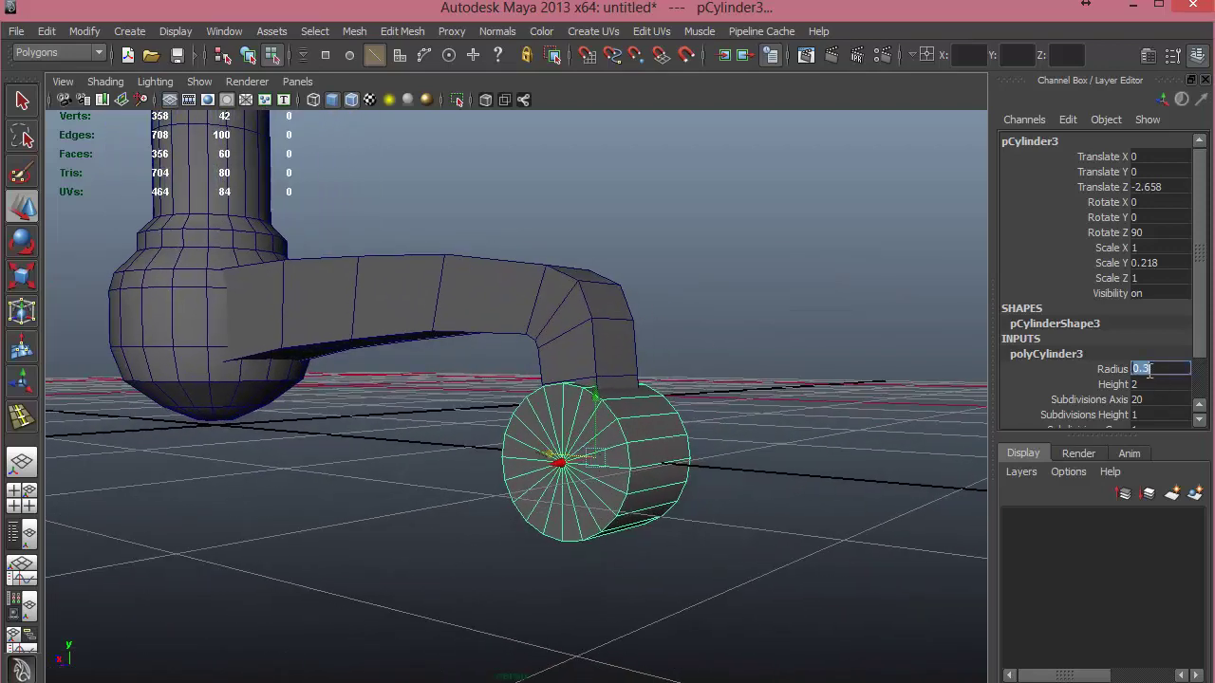
{"action": "type", "text": "0.25"}
{"action": "key", "text": "Return"}
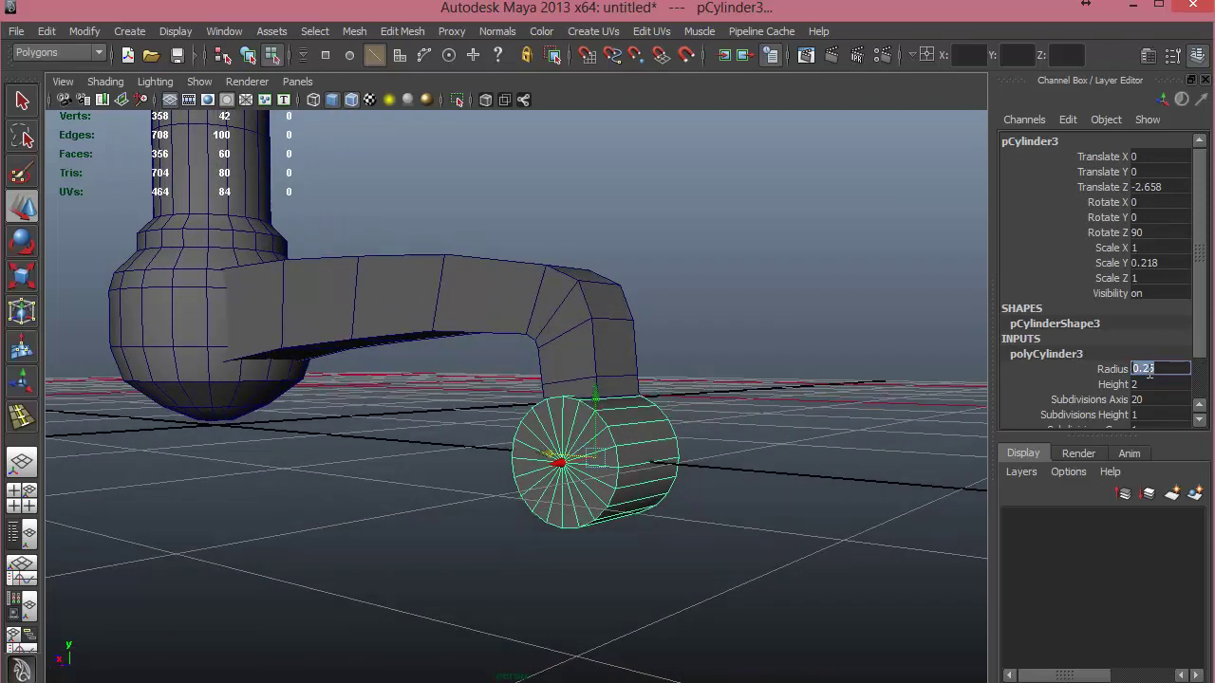
{"action": "type", "text": "0.2"}
{"action": "key", "text": "Return"}
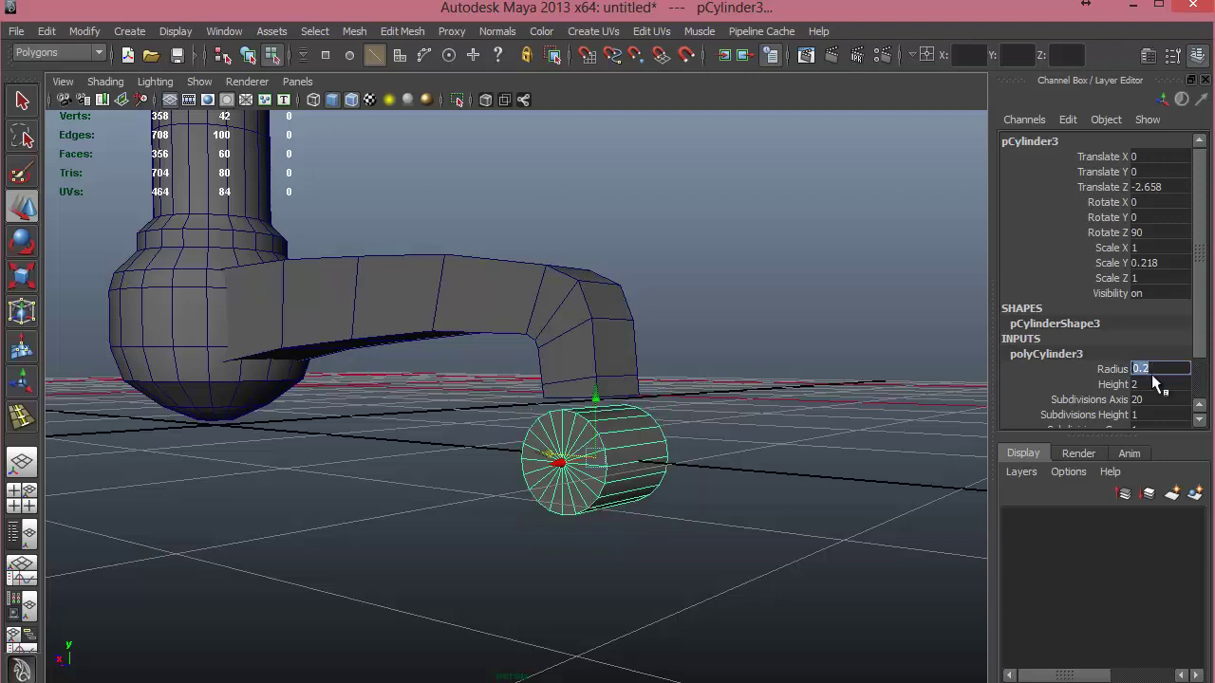
Scale the wheel cylinder narrower along its axis to a Scale Y of about 0.1.
{"action": "left_click_drag", "start_coordinate": [662, 572], "coordinate": [557, 505], "text": "alt"}
{"action": "key", "text": "e"}
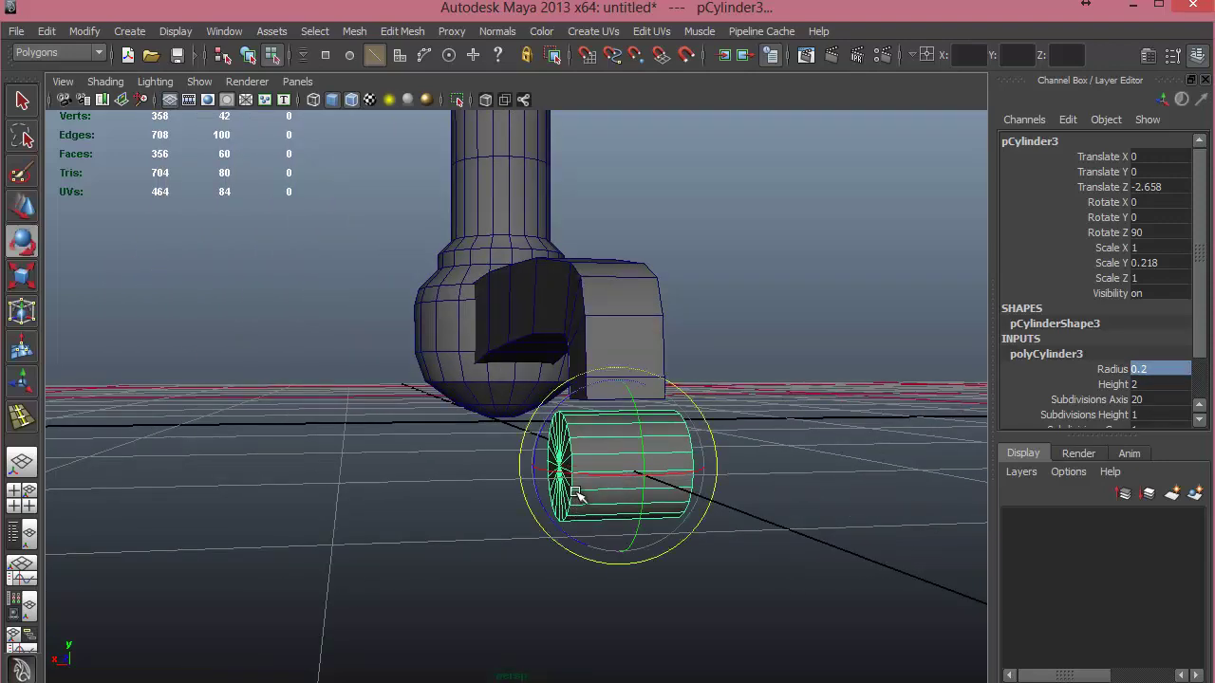
{"action": "key", "text": "r"}
{"action": "left_click_drag", "start_coordinate": [702, 466], "coordinate": [667, 466]}
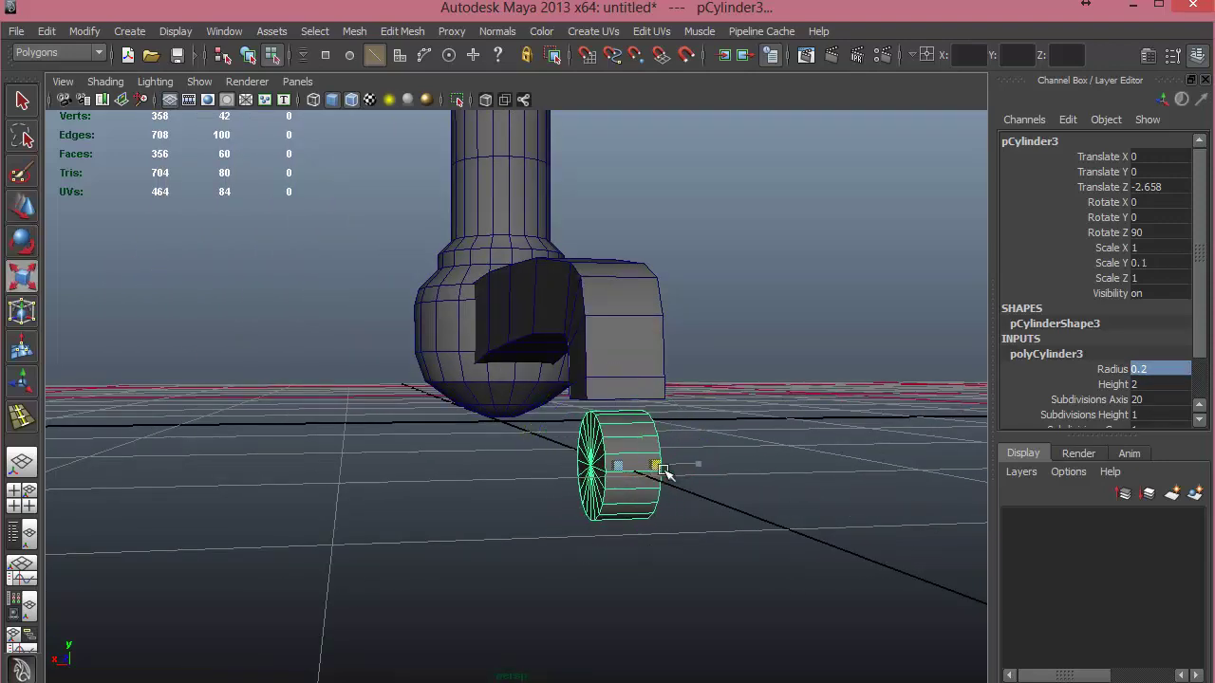
Set the wheel cylinder's cap subdivisions to 0.
{"action": "scroll", "coordinate": [1118, 385], "scroll_direction": "down", "scroll_amount": 2}
{"action": "left_click", "coordinate": [1106, 376]}
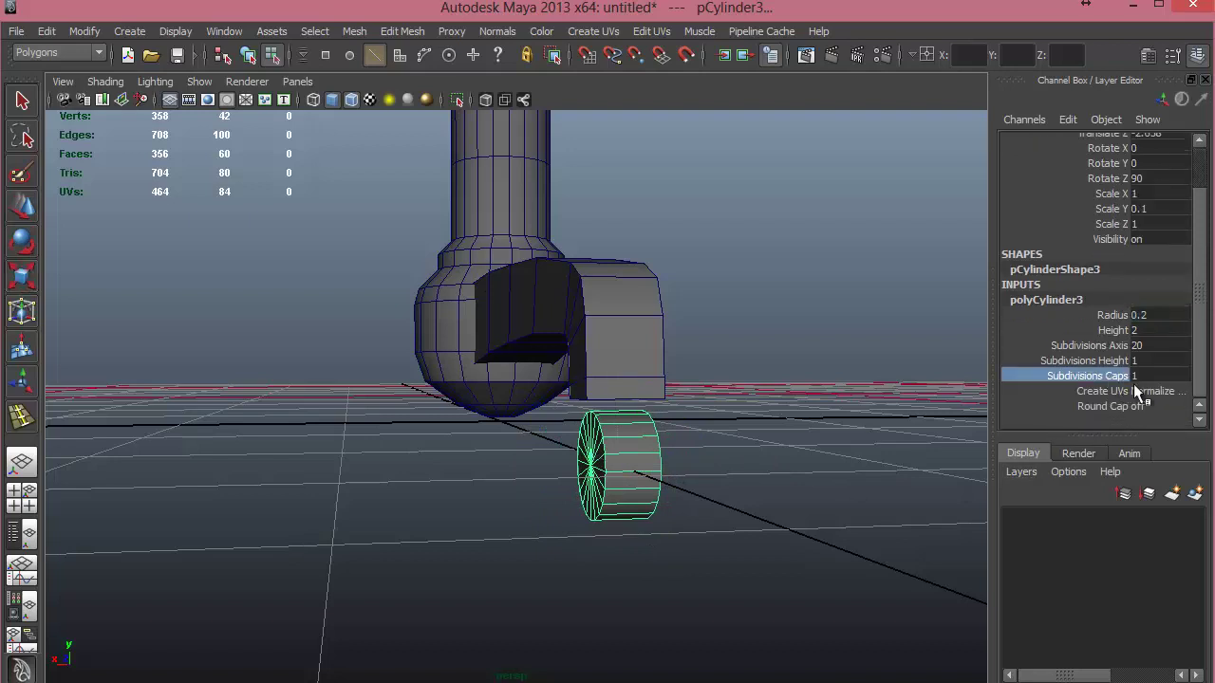
{"action": "left_click", "coordinate": [1139, 377]}
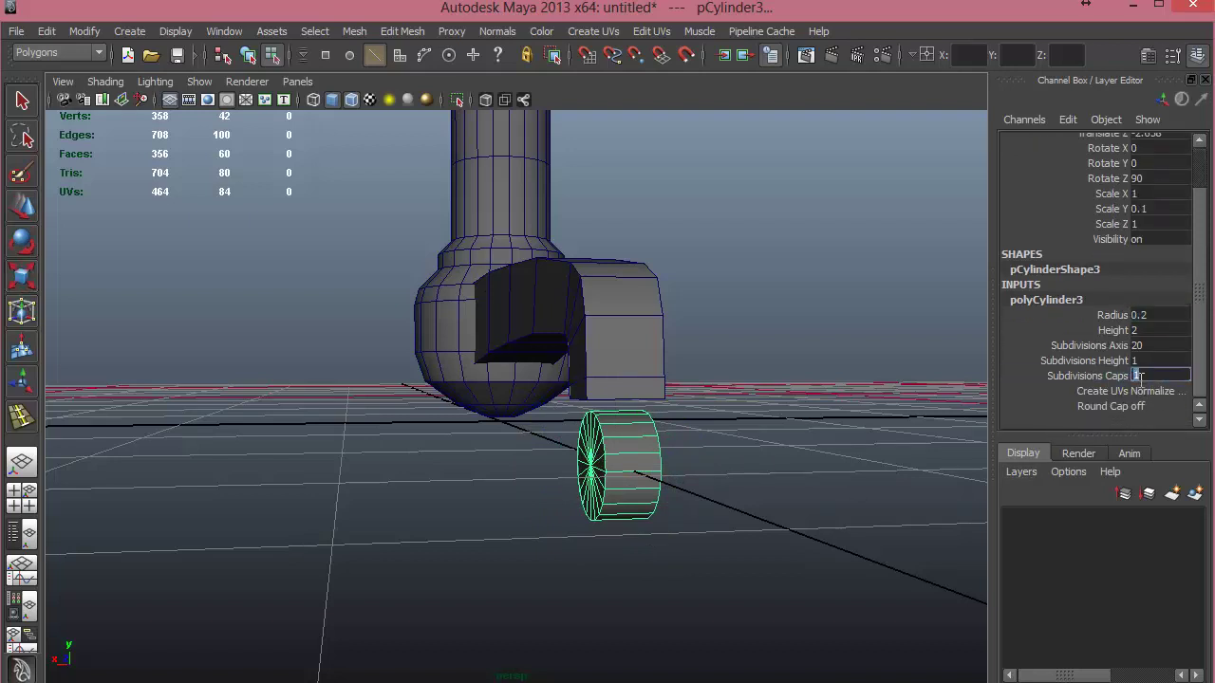
{"action": "type", "text": "0"}
{"action": "key", "text": "Return"}
Scale the wheel along its axis again to turn it into a thin disc.
{"action": "mouse_move", "coordinate": [594, 457]}
{"action": "left_mouse_down", "text": "alt"}
{"action": "mouse_move", "coordinate": [618, 461]}
{"action": "mouse_move", "coordinate": [580, 461]}
{"action": "left_mouse_up", "text": "alt"}
{"action": "key", "text": "w"}
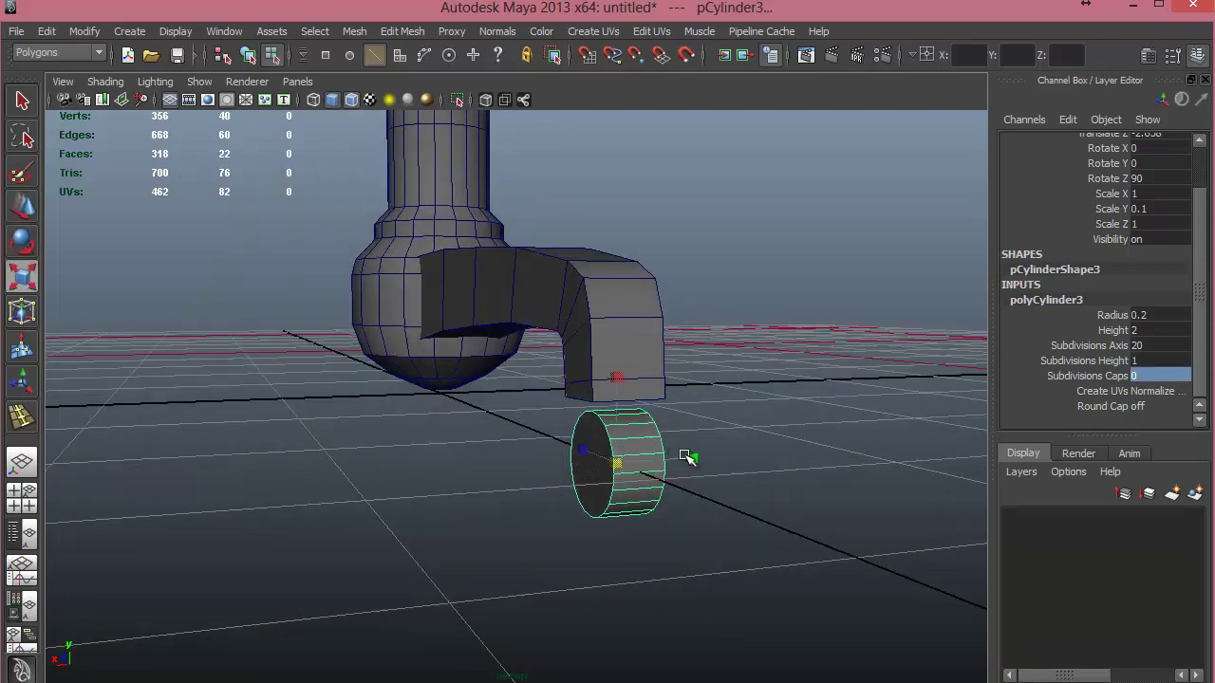
{"action": "left_click_drag", "start_coordinate": [687, 458], "coordinate": [592, 424]}
Extrude both flat side faces of the wheel outward by about 0.028 and scale them slightly smaller.
{"action": "right_click_drag", "start_coordinate": [563, 446], "coordinate": [570, 410]}
{"action": "left_click_drag", "start_coordinate": [570, 432], "coordinate": [605, 461], "text": "alt"}
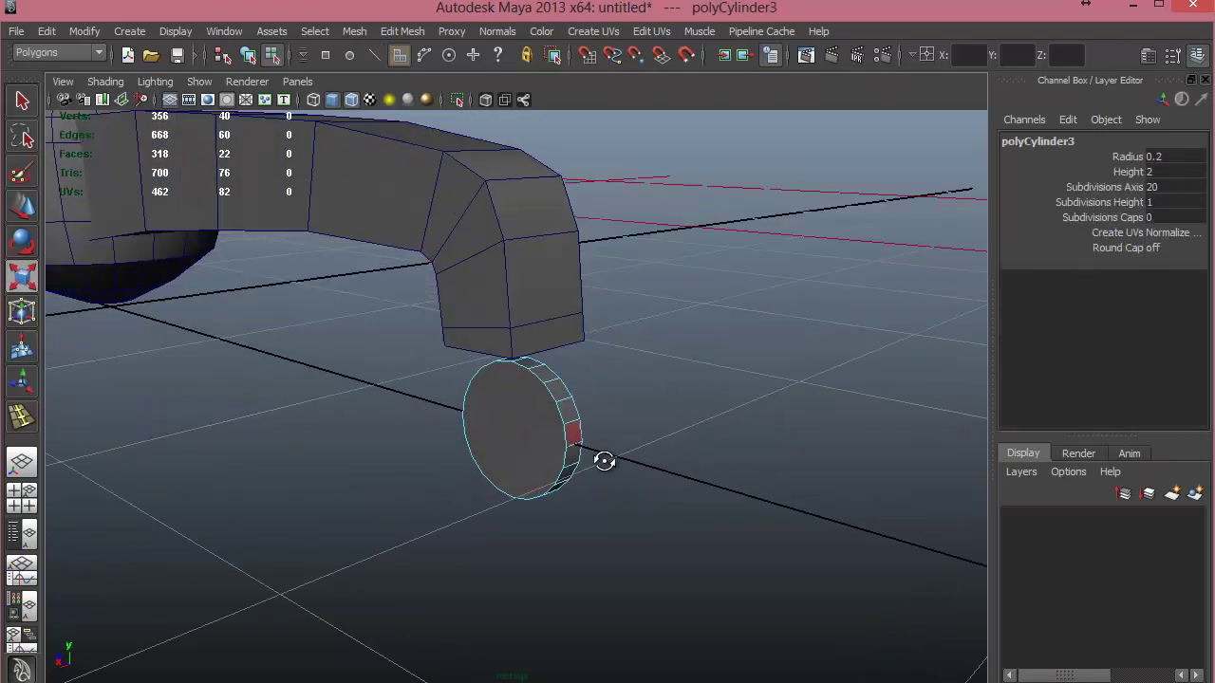
{"action": "left_click", "coordinate": [523, 437]}
{"action": "left_click_drag", "start_coordinate": [504, 483], "coordinate": [395, 469], "text": "alt"}
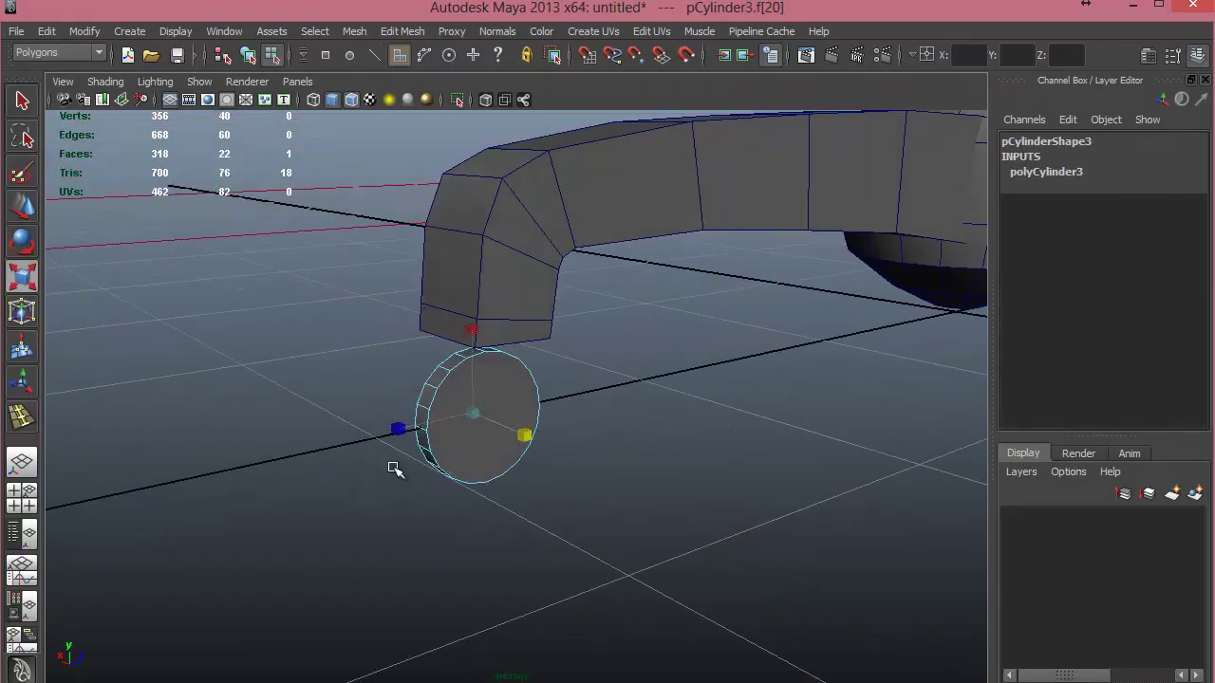
{"action": "left_click", "coordinate": [509, 397], "text": "shift"}
{"action": "left_click_drag", "start_coordinate": [526, 464], "coordinate": [620, 393], "text": "alt"}
{"action": "right_click_drag", "start_coordinate": [621, 393], "coordinate": [617, 436], "text": "shift"}
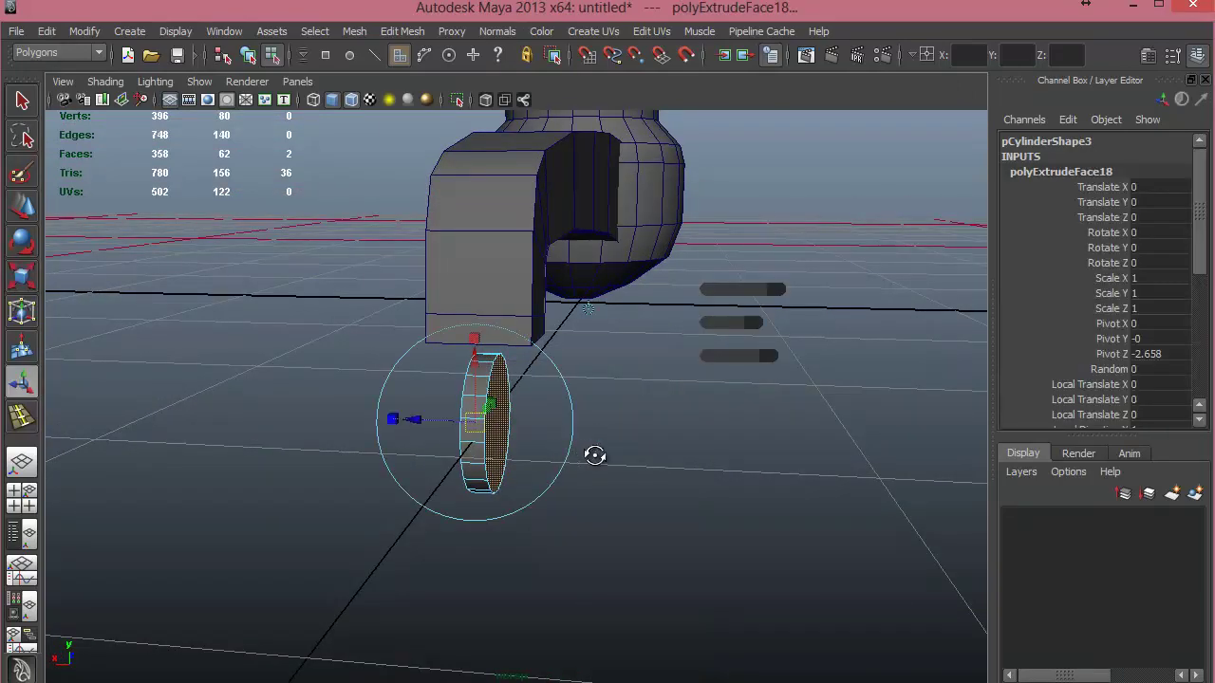
{"action": "left_click_drag", "start_coordinate": [594, 456], "coordinate": [571, 452], "text": "alt"}
{"action": "left_click_drag", "start_coordinate": [443, 428], "coordinate": [422, 429]}
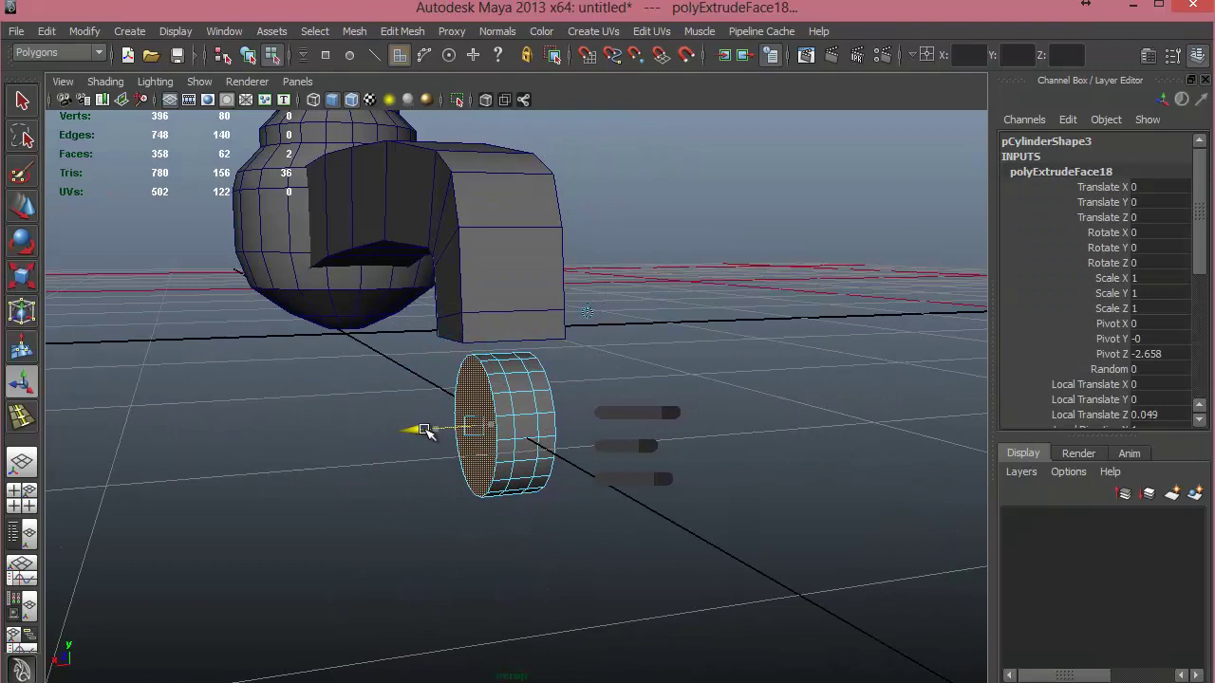
{"action": "left_click", "coordinate": [475, 341]}
{"action": "left_click_drag", "start_coordinate": [473, 426], "coordinate": [501, 418]}
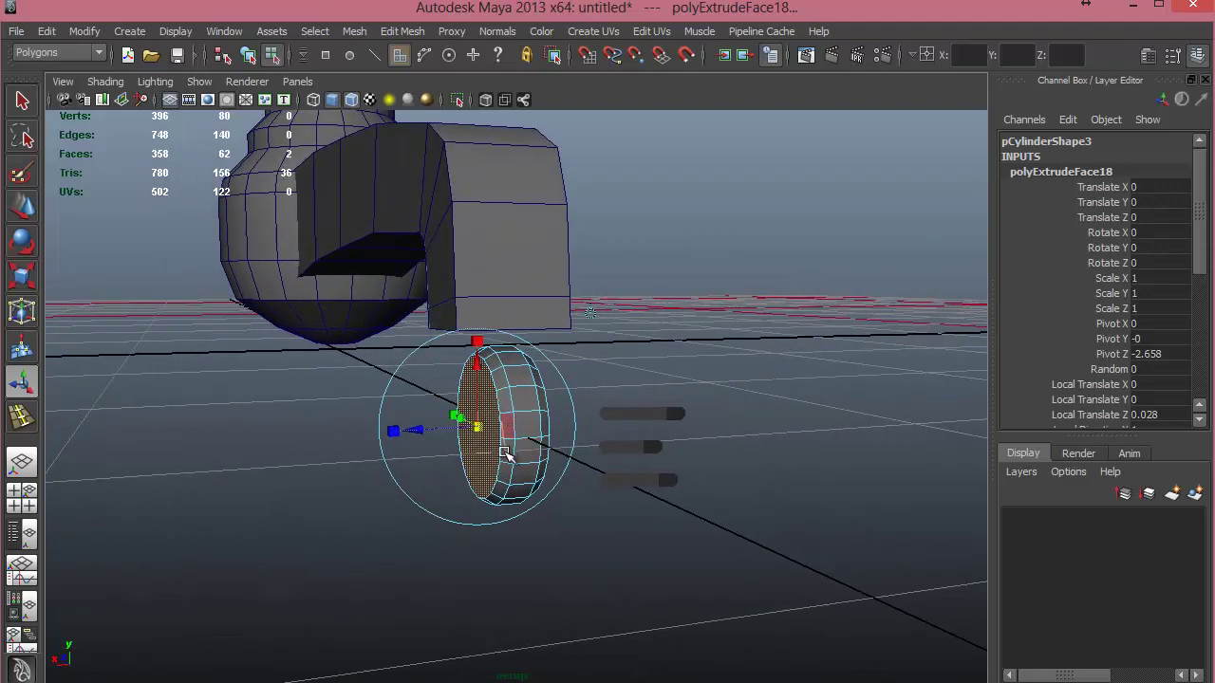
Extrude both wheel side faces outward about 0.019 with a smaller scale, and inset them again with another extrusion to form a small hub circle.
{"action": "right_click_drag", "start_coordinate": [506, 456], "coordinate": [444, 433], "text": "shift"}
{"action": "left_click_drag", "start_coordinate": [425, 432], "coordinate": [464, 434]}
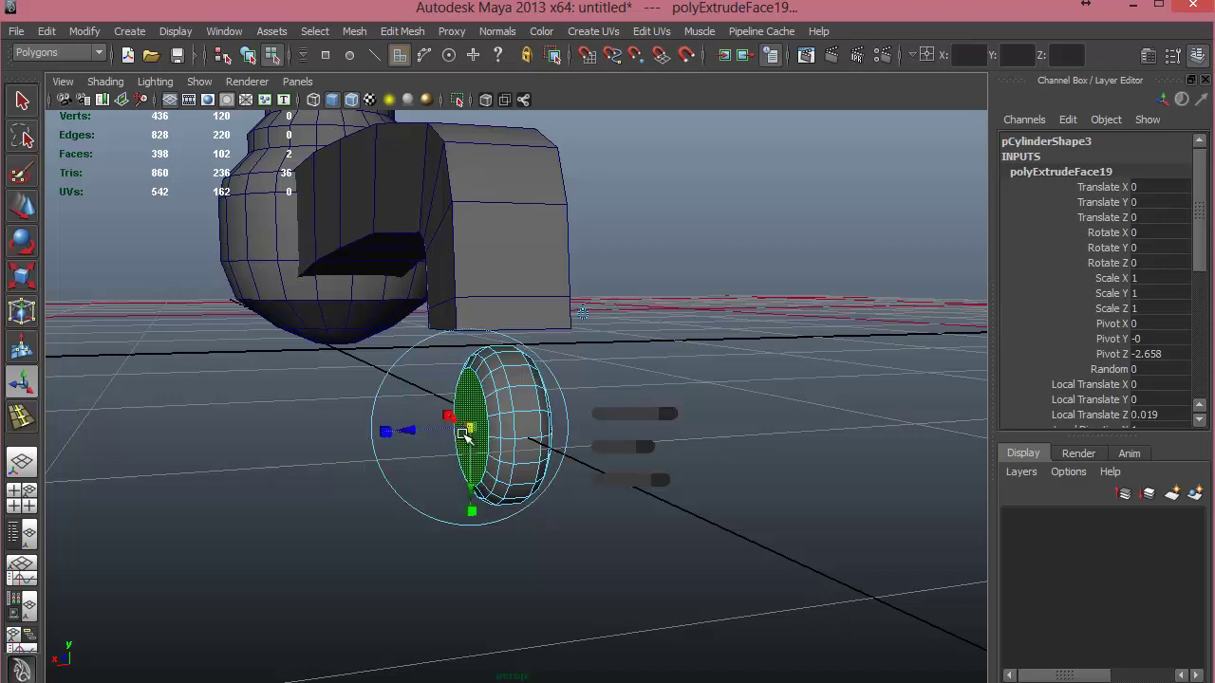
{"action": "right_click_drag", "start_coordinate": [492, 417], "coordinate": [477, 445], "text": "shift"}
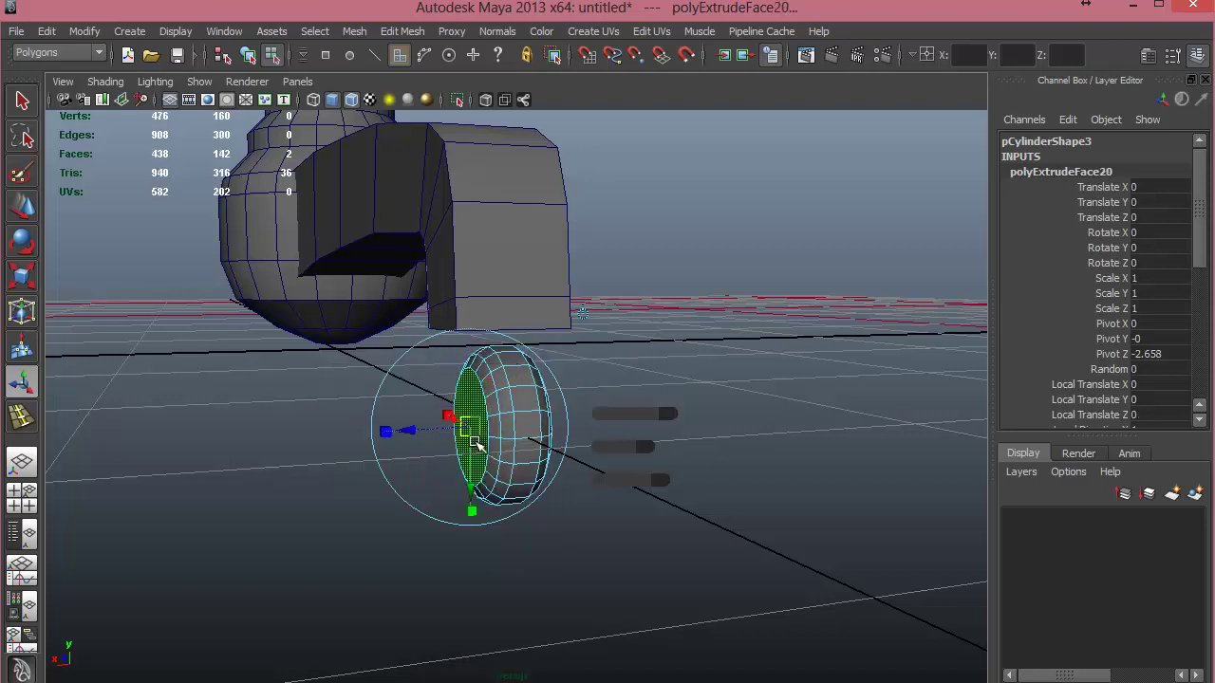
{"action": "left_click_drag", "start_coordinate": [472, 430], "coordinate": [576, 461]}
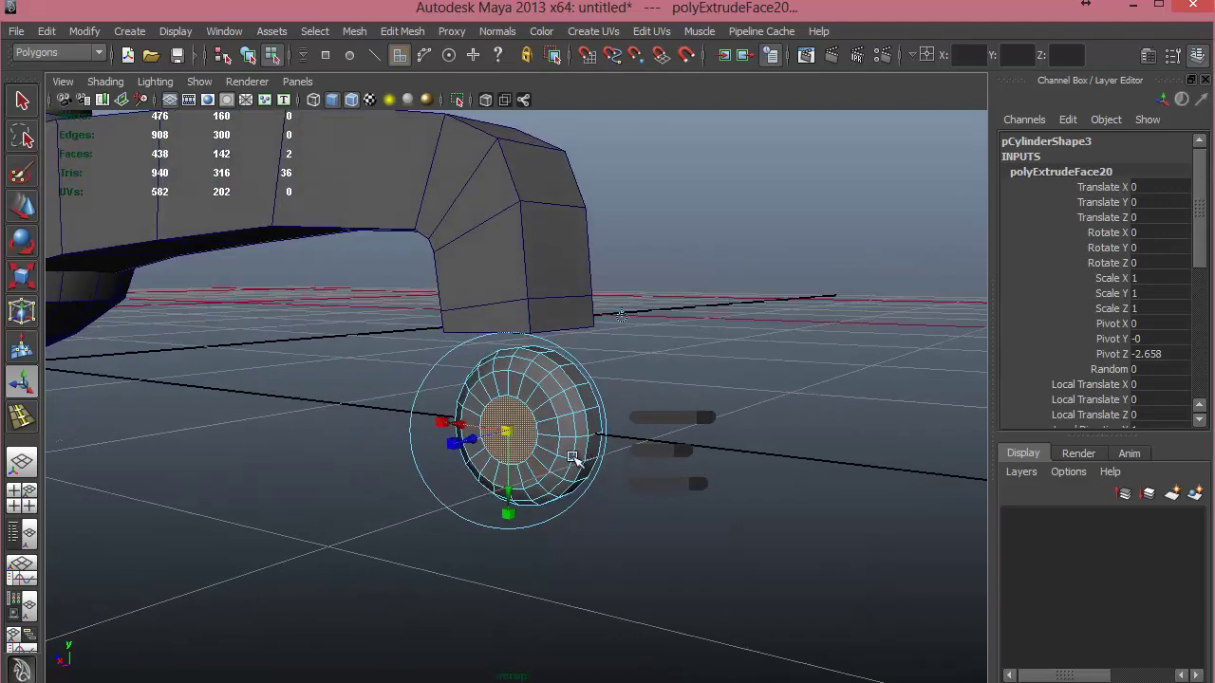
Extrude the small hub faces on both sides of the wheel inward by about 0.028 to form recesses.
{"action": "right_click_drag", "start_coordinate": [523, 414], "coordinate": [523, 453], "text": "shift"}
{"action": "left_click_drag", "start_coordinate": [558, 470], "coordinate": [460, 425], "text": "alt"}
{"action": "left_click", "coordinate": [470, 507]}
{"action": "key", "text": "w"}
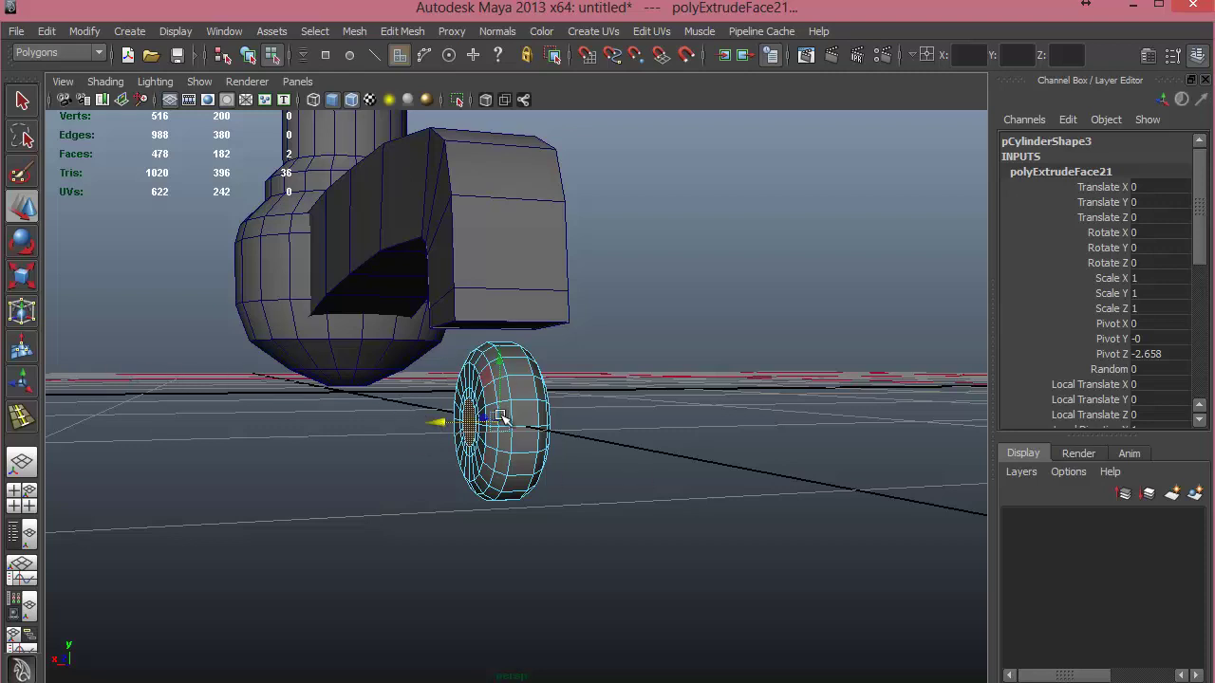
{"action": "left_click", "coordinate": [24, 384]}
{"action": "left_click_drag", "start_coordinate": [407, 490], "coordinate": [468, 488], "text": "alt"}
{"action": "right_click_drag", "start_coordinate": [469, 488], "coordinate": [678, 506], "text": "alt"}
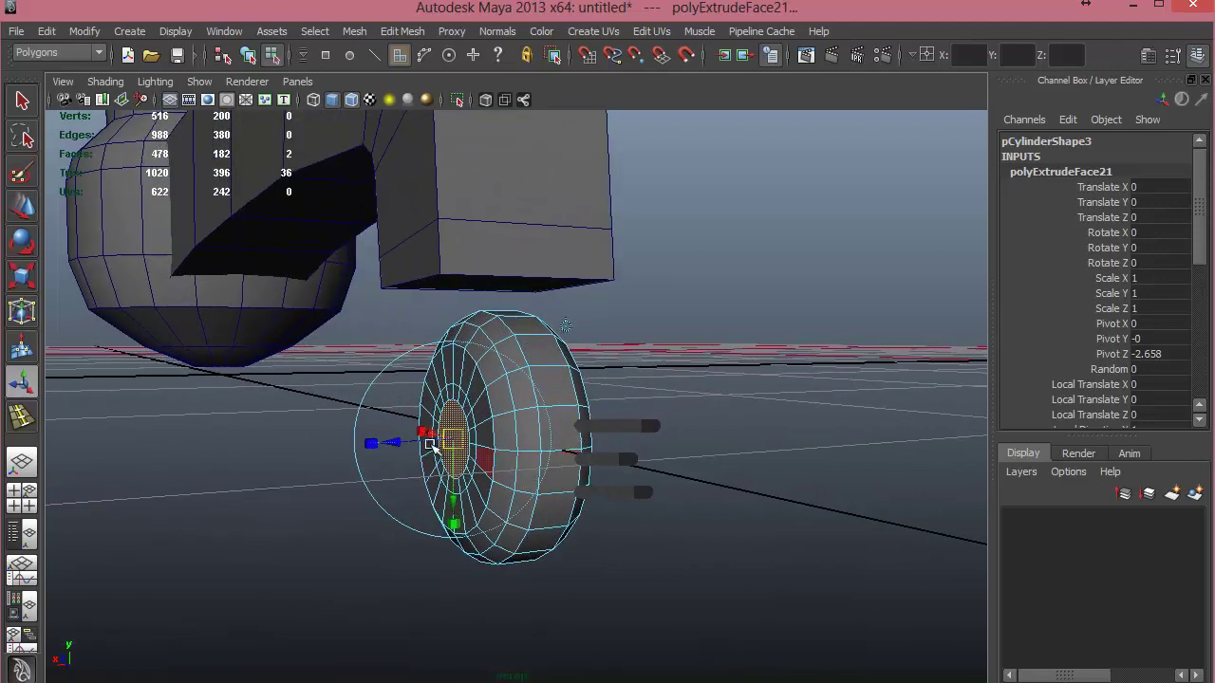
{"action": "left_click_drag", "start_coordinate": [426, 453], "coordinate": [478, 471], "text": "alt"}
{"action": "left_click_drag", "start_coordinate": [396, 459], "coordinate": [440, 448], "text": "alt"}
{"action": "left_click_drag", "start_coordinate": [542, 496], "coordinate": [532, 458], "text": "alt"}
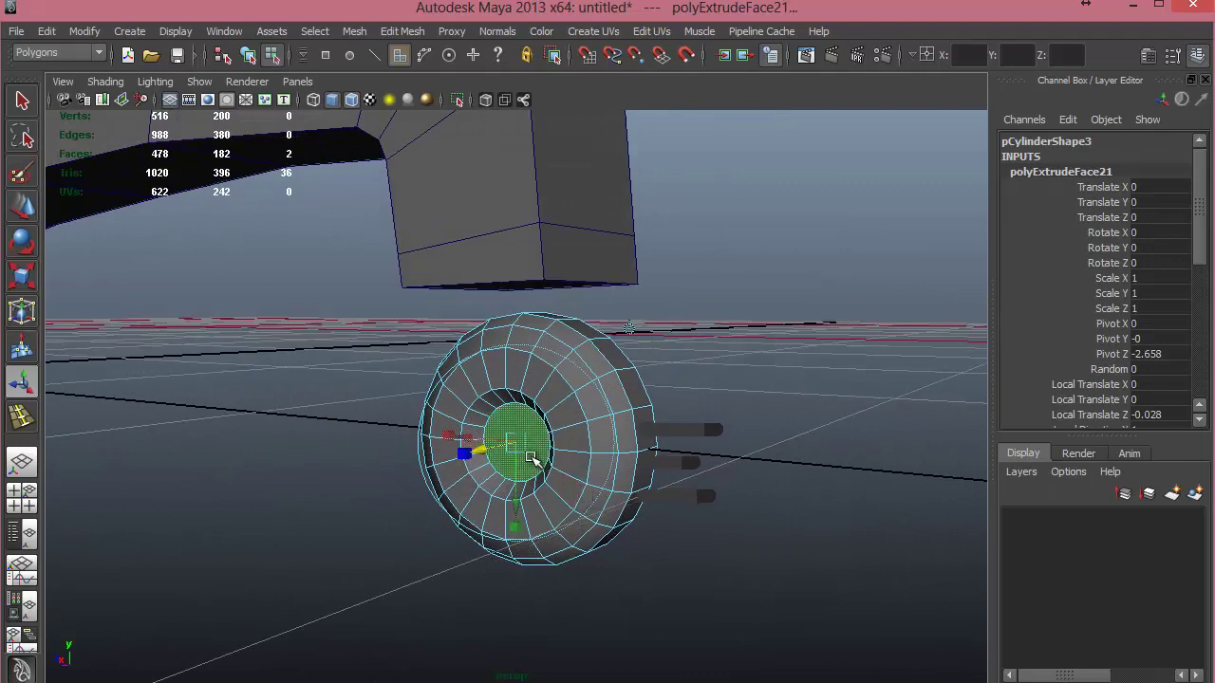
Inset the recessed hub faces with an extrusion and extrude the smaller faces outward about 0.027 as axle stubs.
{"action": "key", "text": "ctrl+e"}
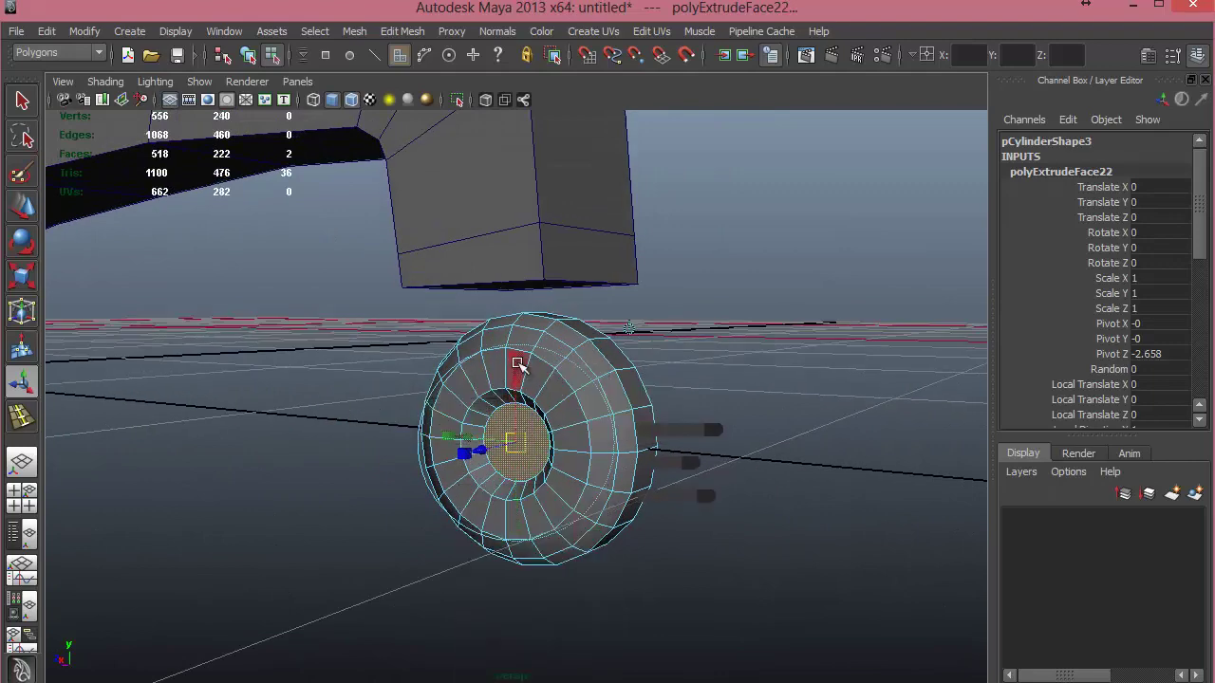
{"action": "left_click_drag", "start_coordinate": [514, 443], "coordinate": [513, 484]}
{"action": "mouse_move", "coordinate": [507, 452]}
{"action": "right_mouse_down", "text": "shift"}
{"action": "mouse_move", "coordinate": [509, 475]}
{"action": "mouse_move", "coordinate": [508, 460]}
{"action": "right_mouse_up", "text": "shift"}
{"action": "left_click_drag", "start_coordinate": [455, 450], "coordinate": [439, 452]}
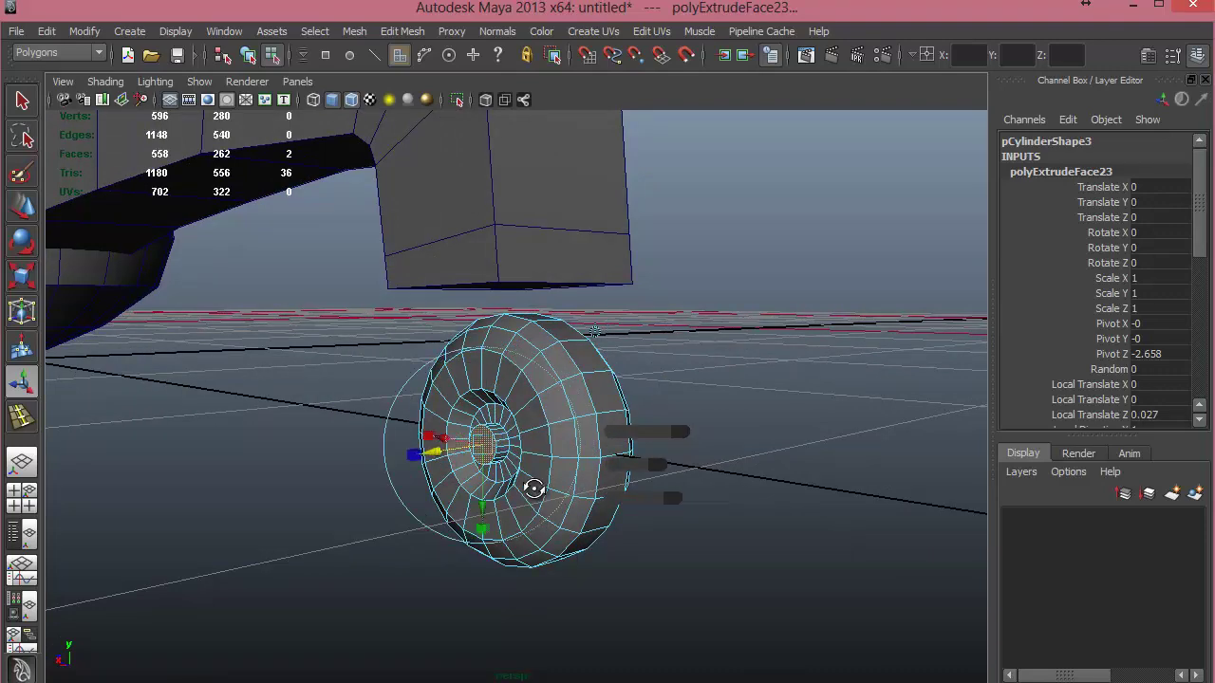
{"action": "left_click_drag", "start_coordinate": [534, 488], "coordinate": [659, 462], "text": "alt"}
{"action": "right_click_drag", "start_coordinate": [657, 503], "coordinate": [683, 488]}
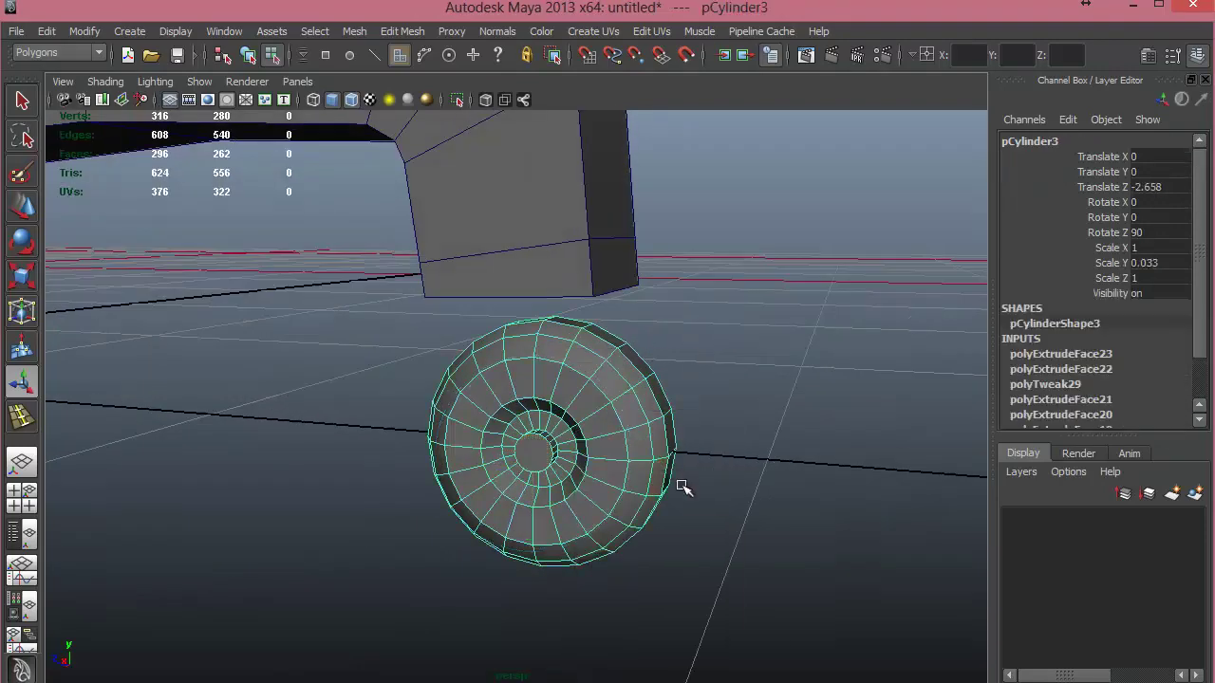
{"action": "left_click_drag", "start_coordinate": [683, 487], "coordinate": [587, 517], "text": "alt"}
{"action": "left_click", "coordinate": [556, 510]}
{"action": "left_click", "coordinate": [21, 419]}
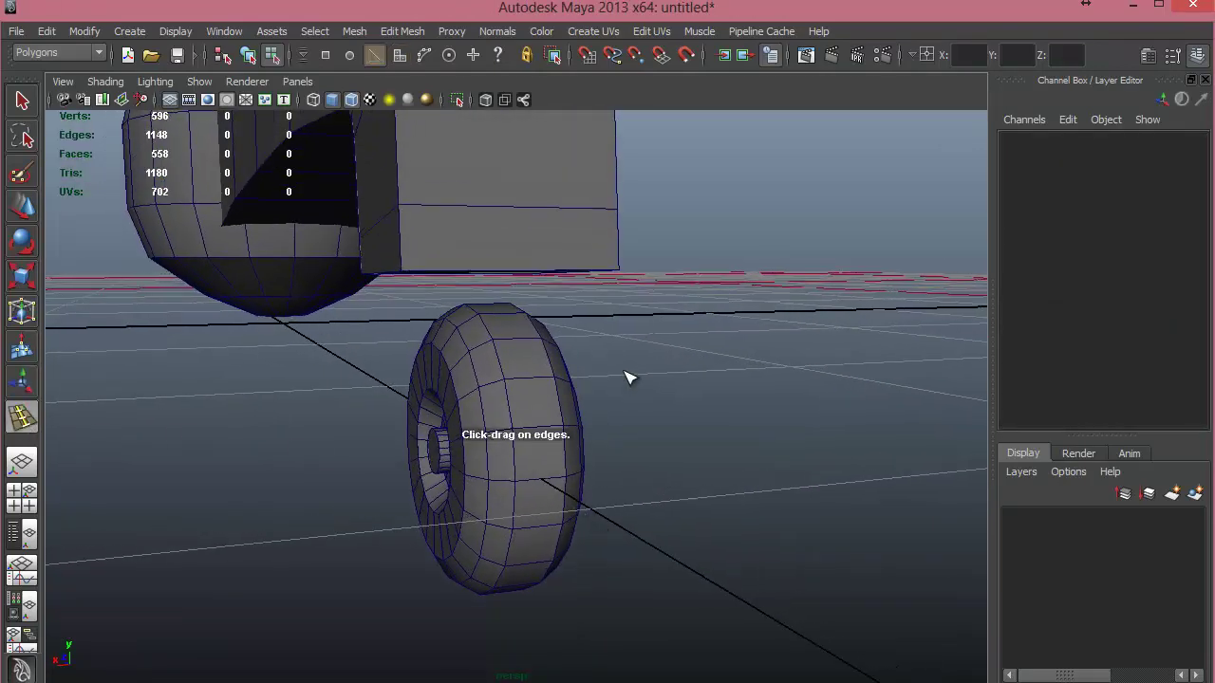
{"action": "left_click", "coordinate": [534, 348]}
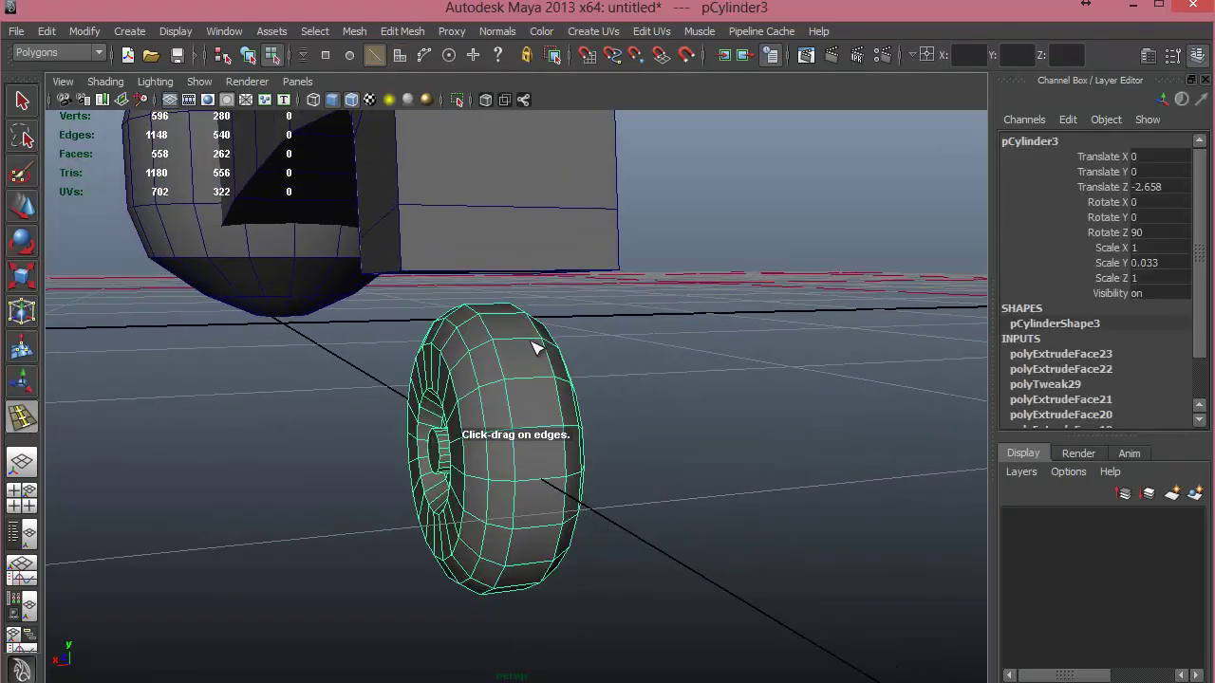
{"action": "left_click", "coordinate": [21, 211]}
Select the ring of edges across the wheel's tread and connect them to add a central edge loop.
{"action": "right_click_drag", "start_coordinate": [541, 375], "coordinate": [546, 321]}
{"action": "left_click", "coordinate": [531, 378]}
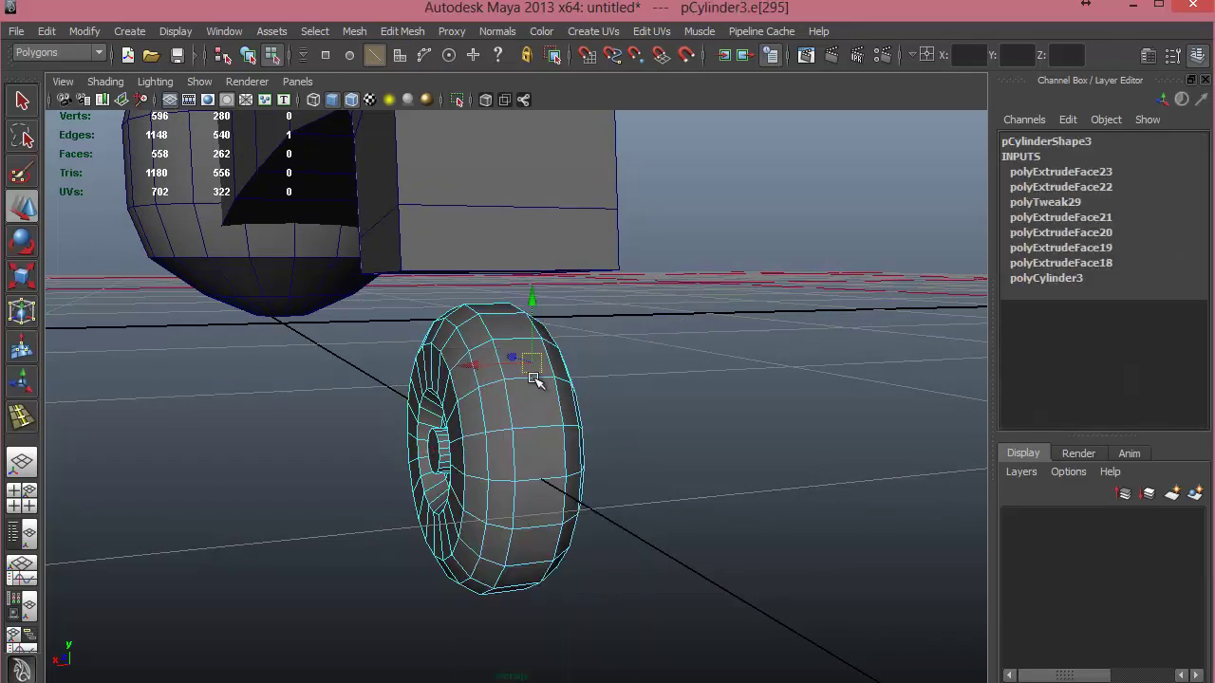
{"action": "left_click", "coordinate": [533, 378]}
{"action": "key", "text": "g"}
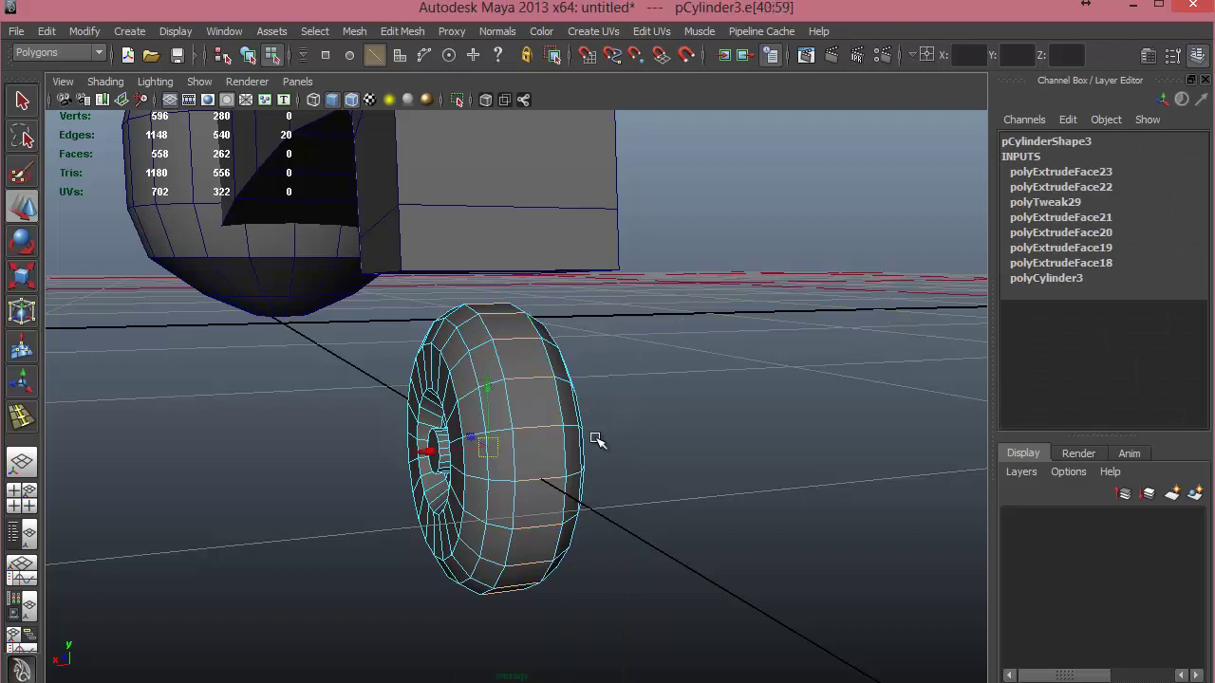
{"action": "left_click", "coordinate": [406, 32]}
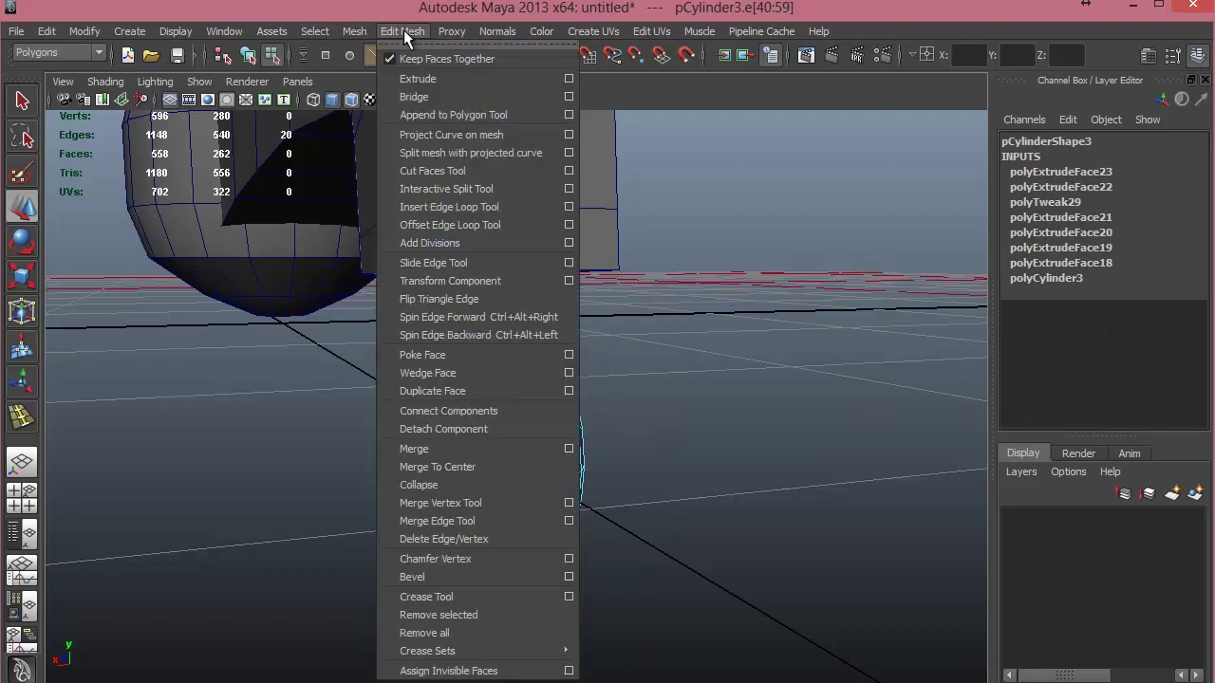
{"action": "left_click", "coordinate": [437, 411]}
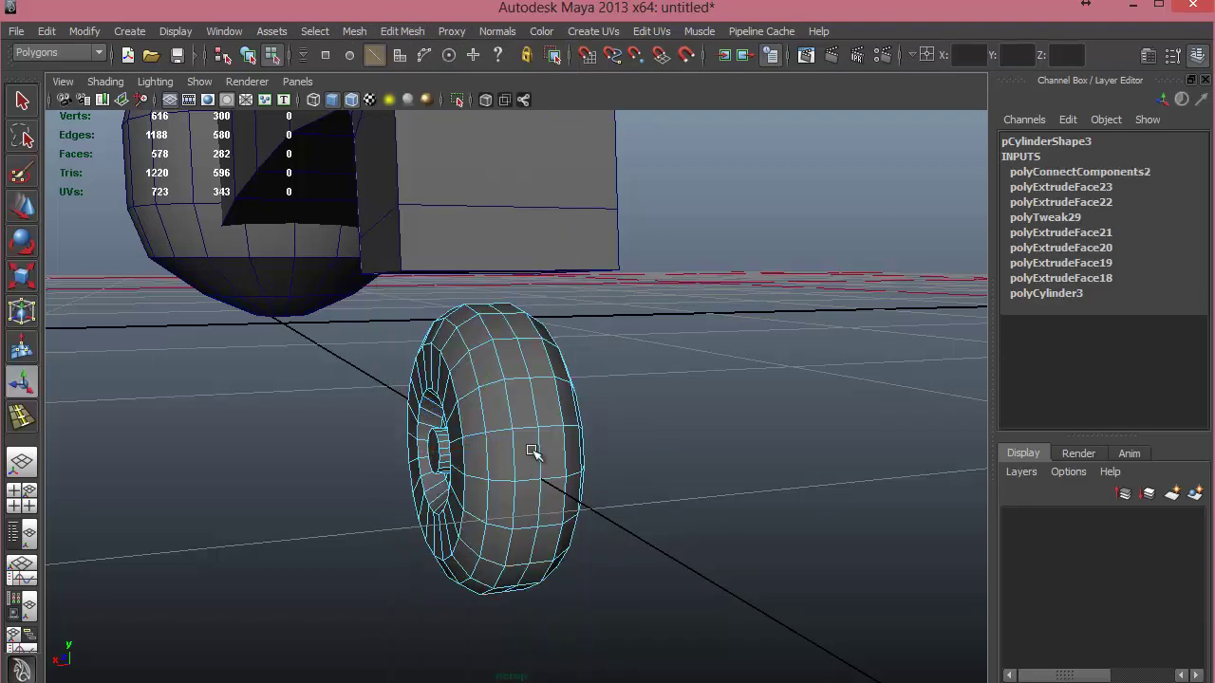
Select the new central edge loop on the tread and scale it outward to round the tyre.
{"action": "left_click", "coordinate": [534, 396]}
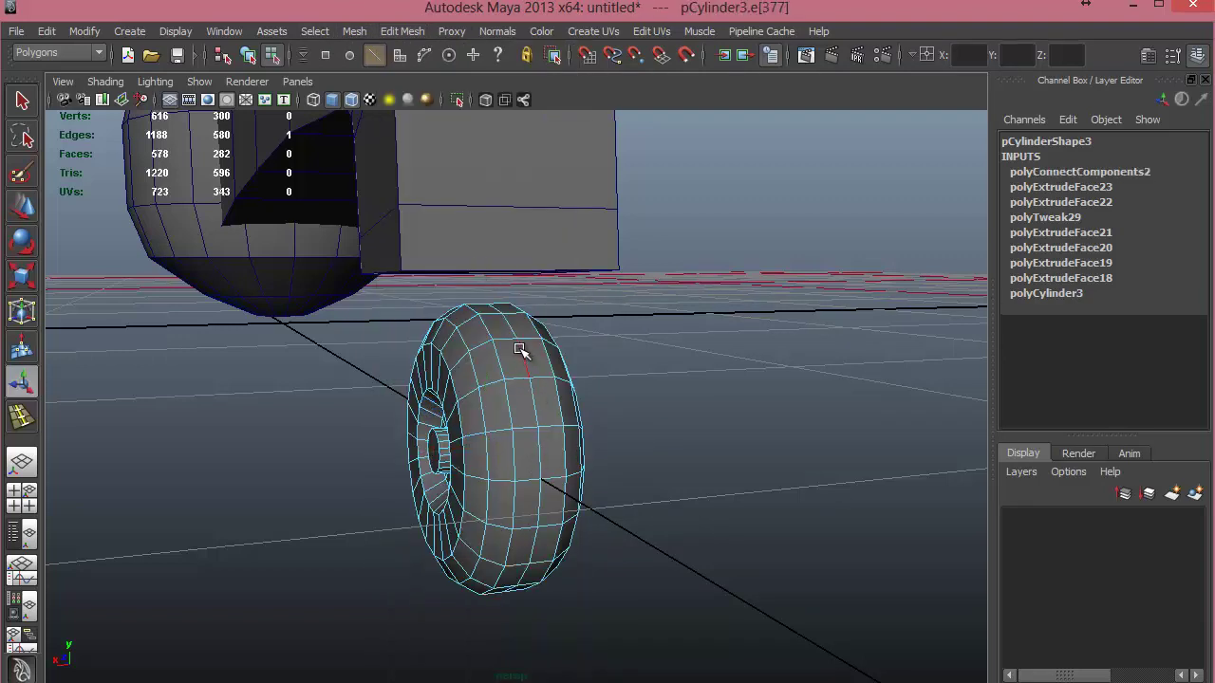
{"action": "double_click", "coordinate": [521, 352]}
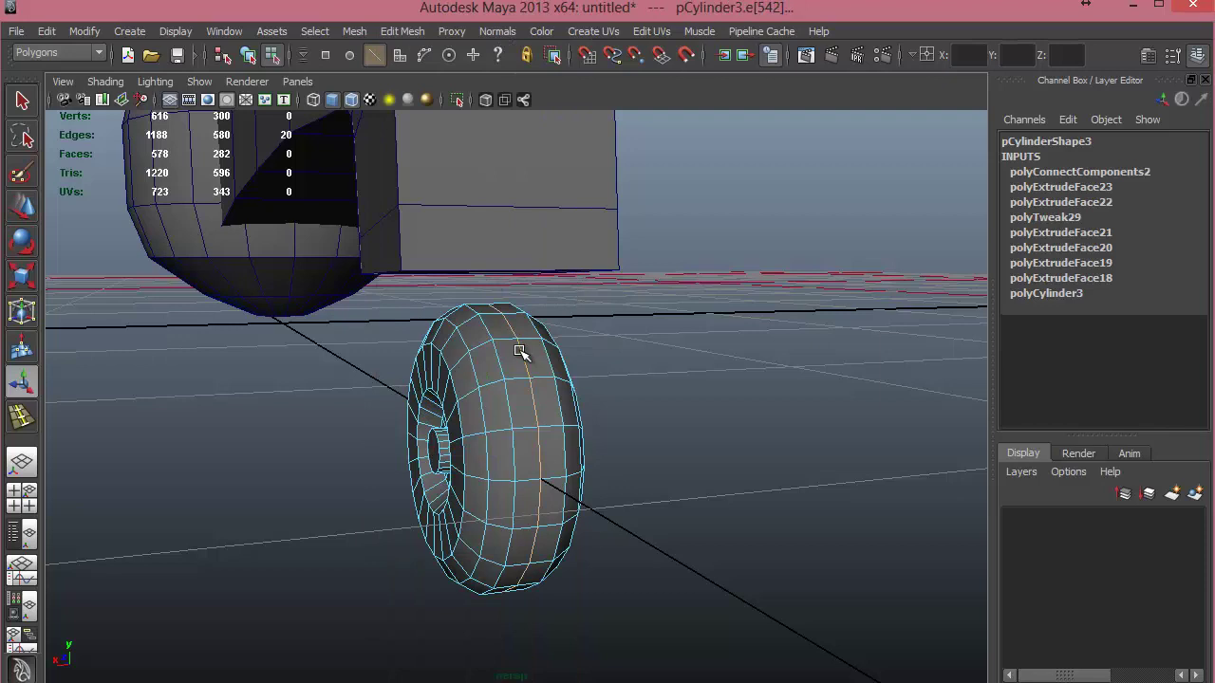
{"action": "key", "text": "w"}
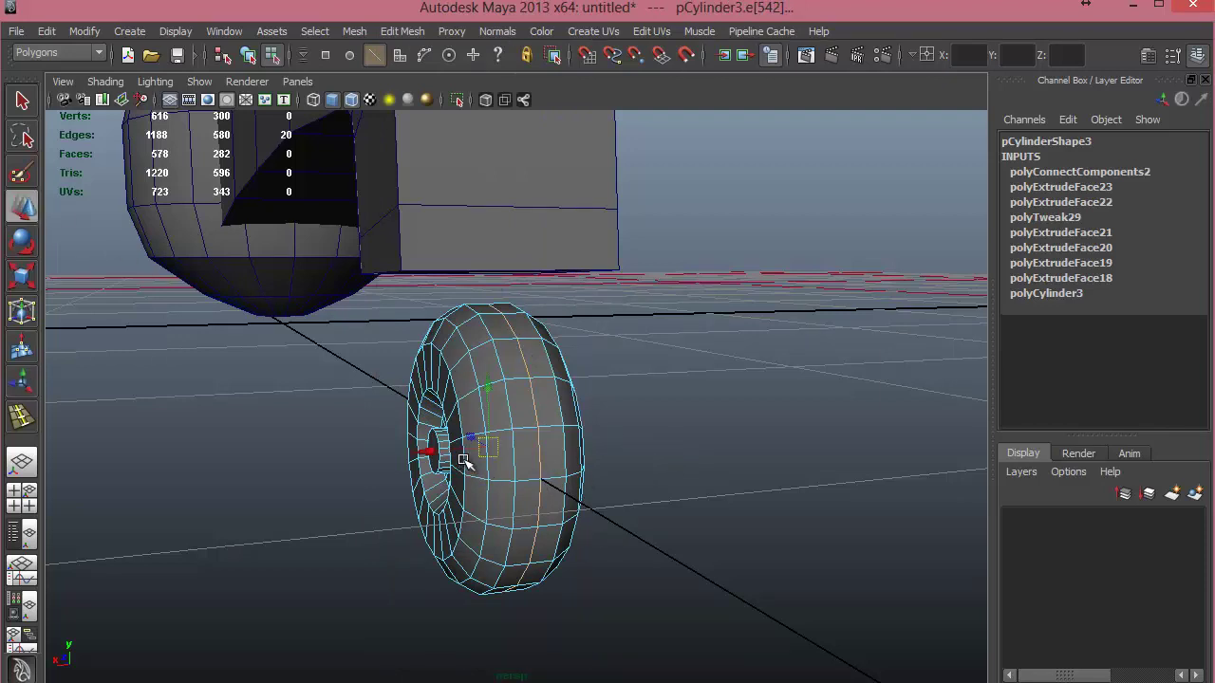
{"action": "key", "text": "r"}
{"action": "left_click_drag", "start_coordinate": [490, 446], "coordinate": [561, 492]}
{"action": "right_click_drag", "start_coordinate": [499, 431], "coordinate": [490, 464]}
Move the whole wheel sideways to a Translate X of about 0.091.
{"action": "key", "text": "w"}
{"action": "left_click_drag", "start_coordinate": [490, 473], "coordinate": [555, 462], "text": "alt"}
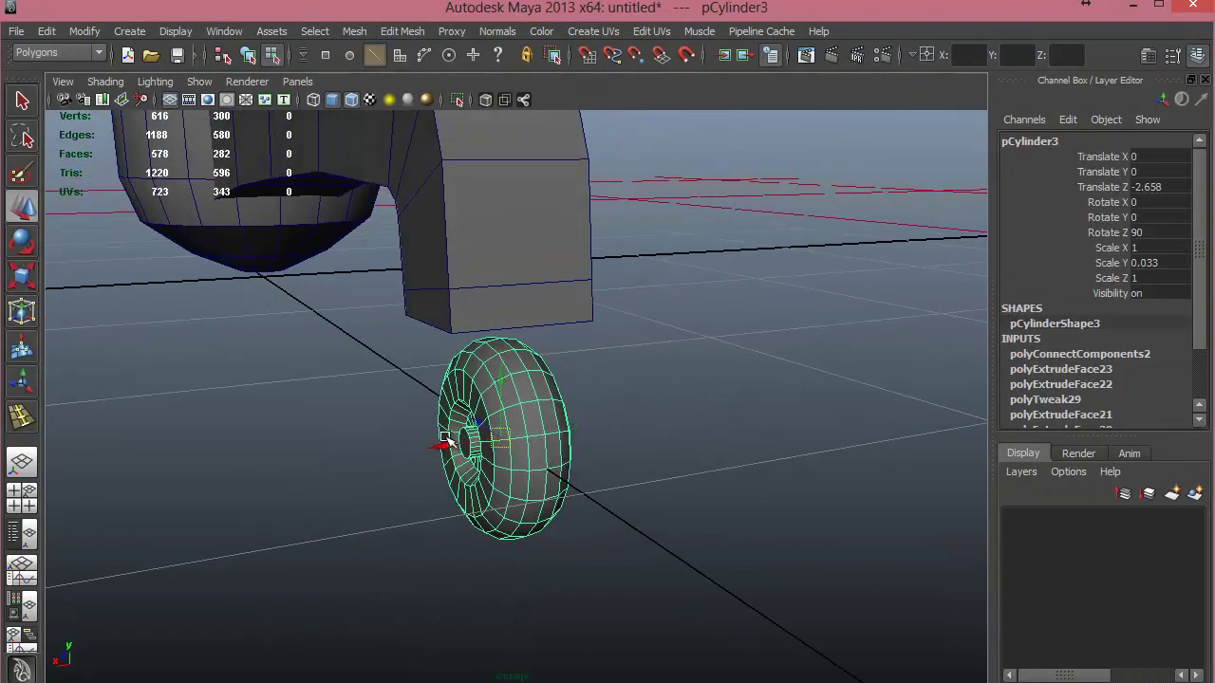
{"action": "left_click_drag", "start_coordinate": [442, 444], "coordinate": [399, 451]}
{"action": "left_click_drag", "start_coordinate": [482, 487], "coordinate": [456, 494], "text": "alt"}
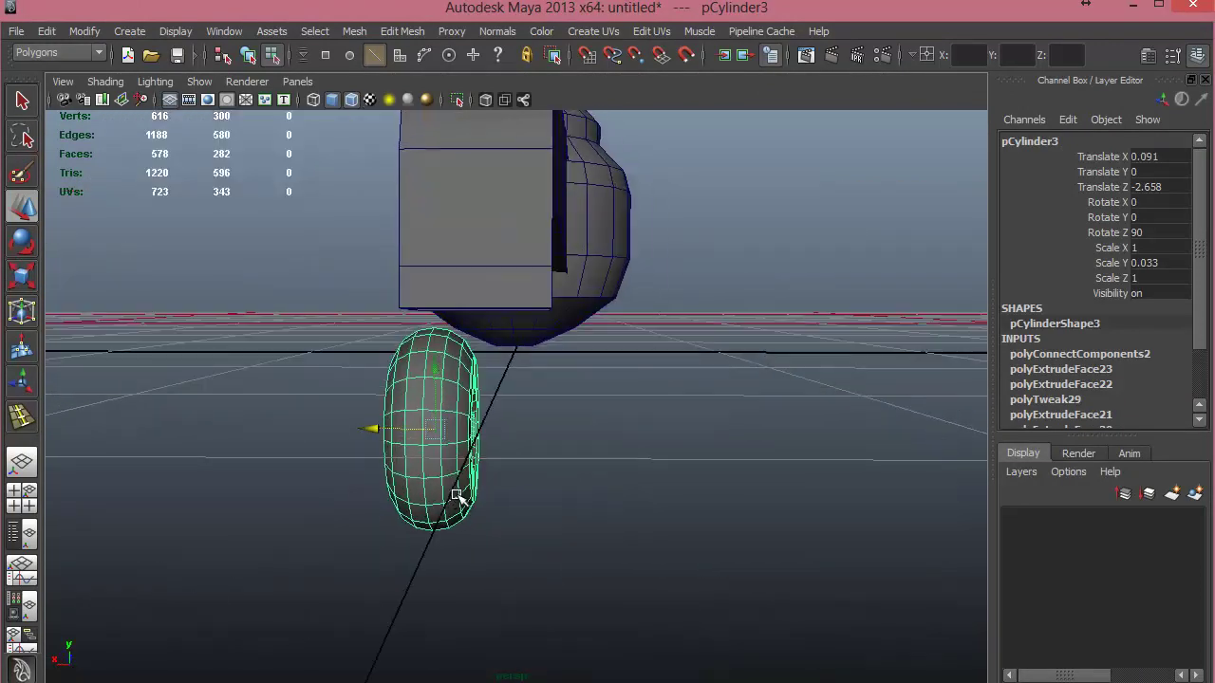
Duplicate the wheel and place the copy beside it at a Translate X of about -0.103.
{"action": "left_click_drag", "start_coordinate": [389, 433], "coordinate": [571, 471]}
{"action": "key", "text": "ctrl+d"}
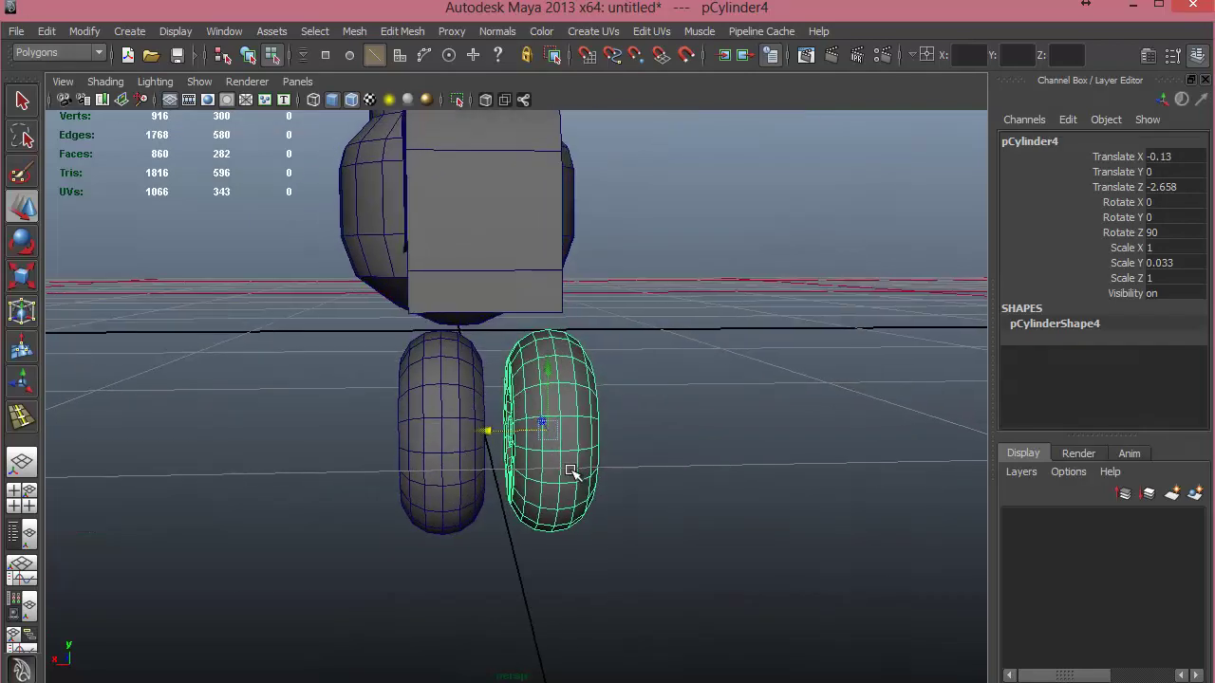
{"action": "left_click", "coordinate": [460, 441], "text": "shift"}
{"action": "left_click_drag", "start_coordinate": [495, 439], "coordinate": [488, 435]}
{"action": "right_click_drag", "start_coordinate": [532, 486], "coordinate": [537, 457]}
In the front view, move the original wheel to a Translate X of about 0.101 to balance the pair around the centre line.
{"action": "key", "text": "space"}
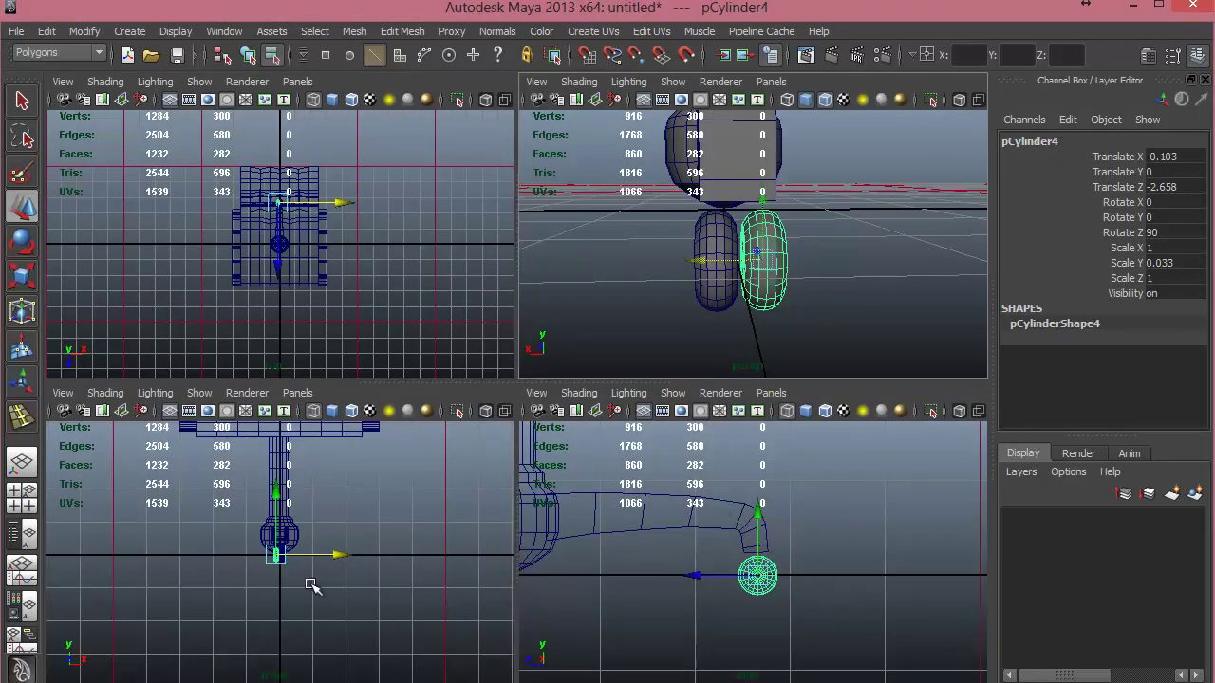
{"action": "key", "text": "space"}
{"action": "right_click_drag", "start_coordinate": [529, 384], "coordinate": [564, 417], "text": "alt"}
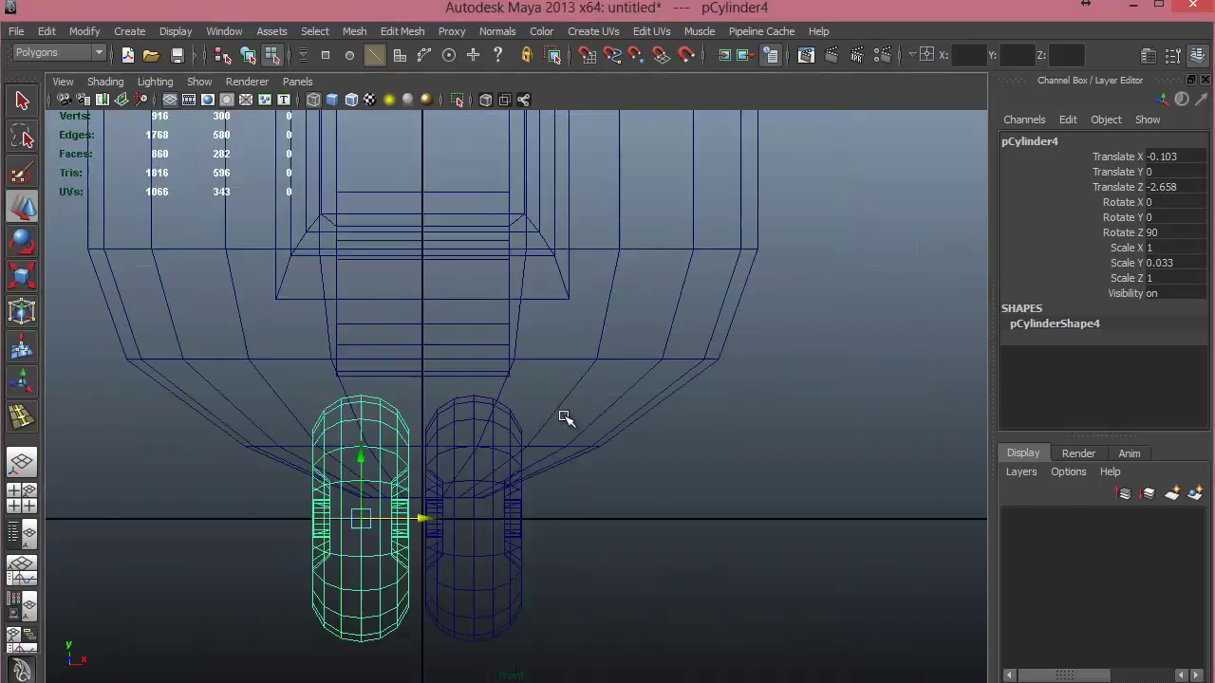
{"action": "left_click", "coordinate": [486, 558], "text": "shift"}
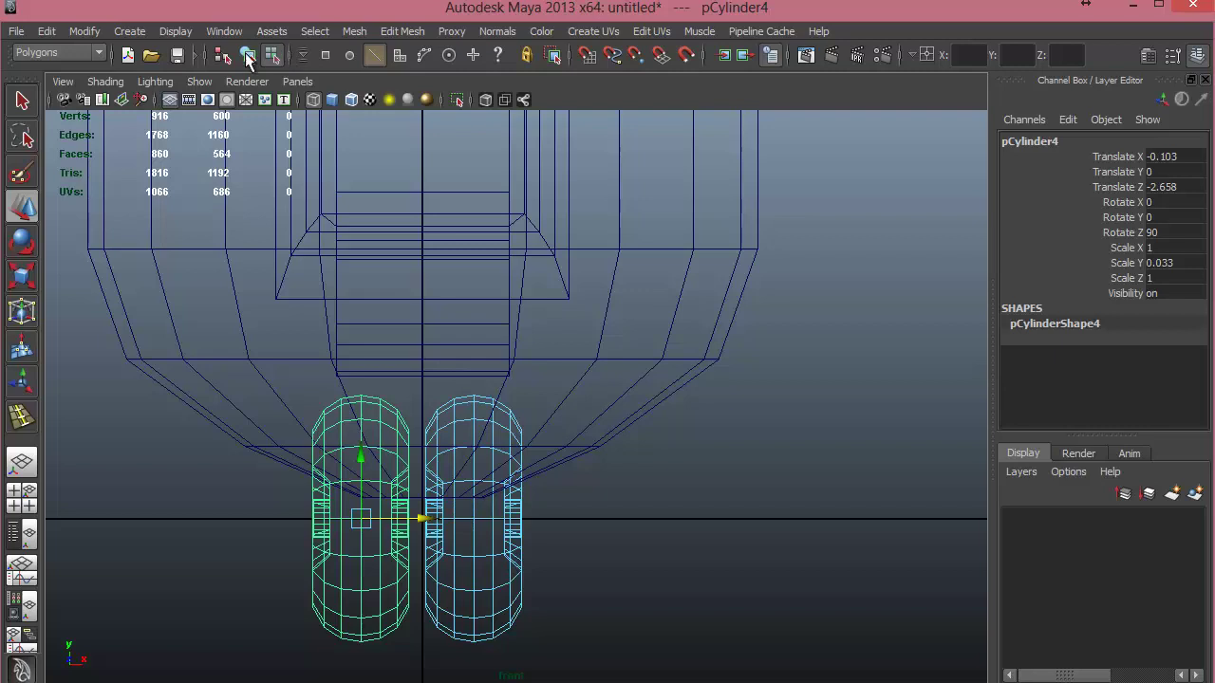
{"action": "left_click", "coordinate": [459, 551]}
{"action": "left_click_drag", "start_coordinate": [522, 522], "coordinate": [539, 520]}
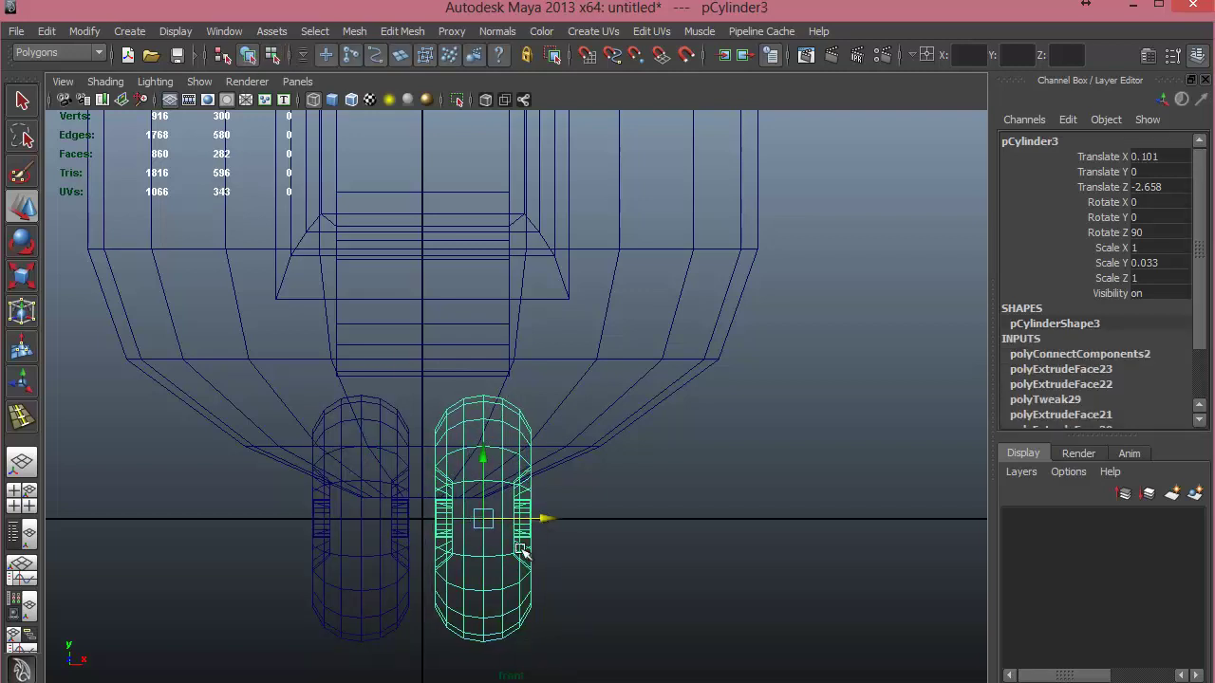
{"action": "key", "text": "space"}
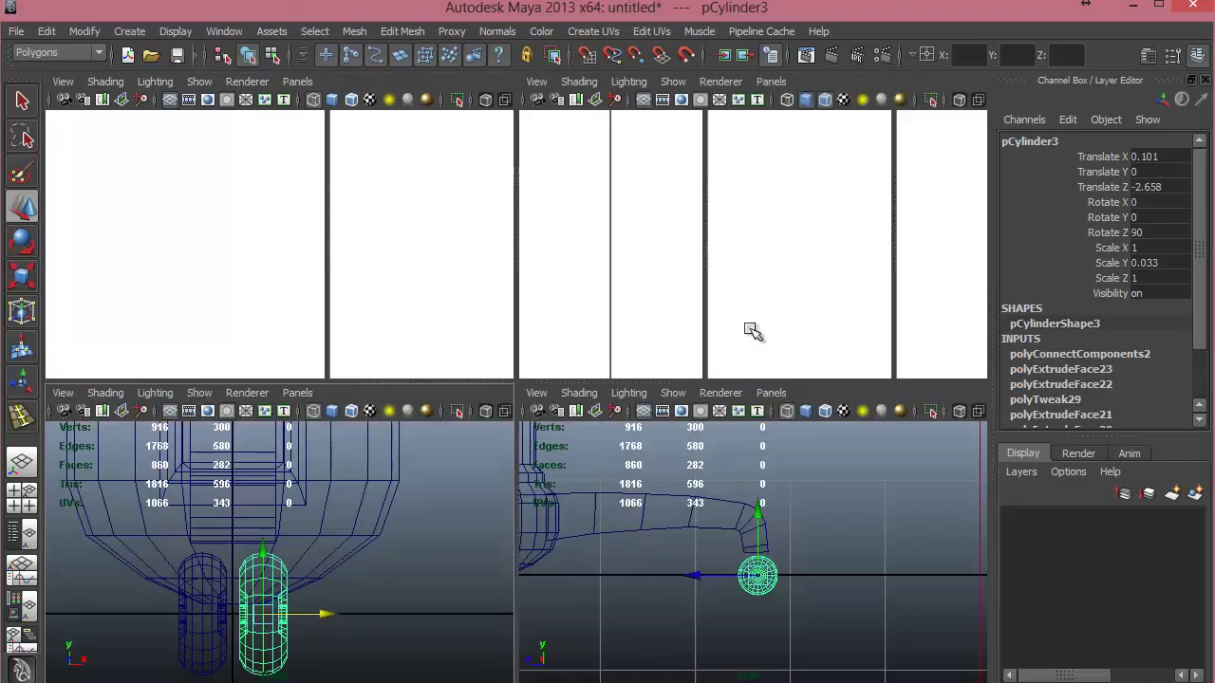
{"action": "key", "text": "space"}
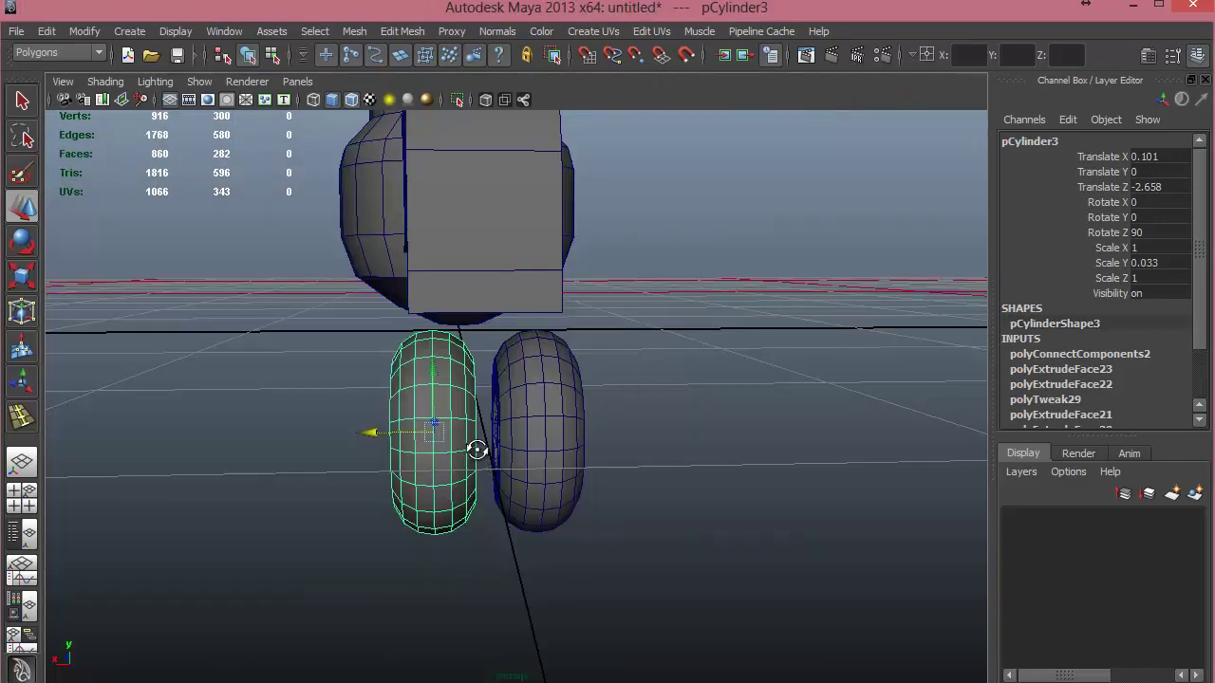
Create a new polygon cube to serve as the connecting post between the caster wheels and the leg.
{"action": "left_click_drag", "start_coordinate": [475, 447], "coordinate": [429, 372], "text": "alt"}
{"action": "left_click", "coordinate": [196, 460]}
{"action": "left_click", "coordinate": [129, 32]}
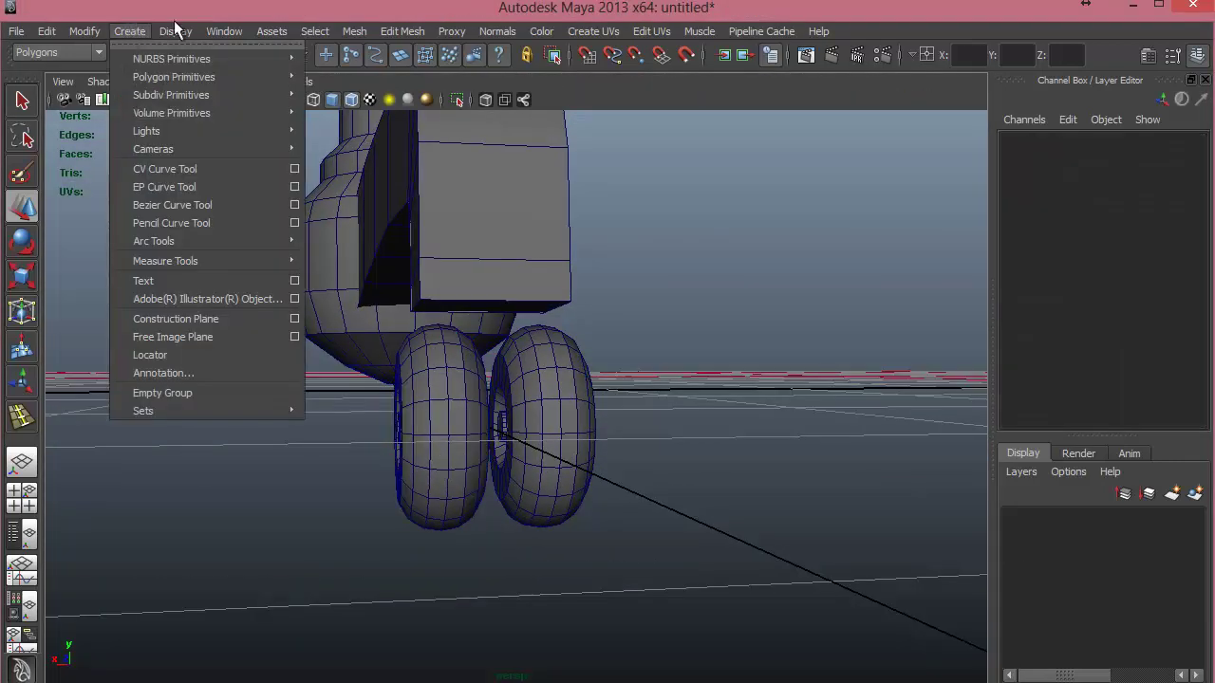
{"action": "left_click", "coordinate": [629, 283]}
{"action": "left_click", "coordinate": [501, 317]}
{"action": "left_click_drag", "start_coordinate": [501, 317], "coordinate": [537, 294], "text": "alt"}
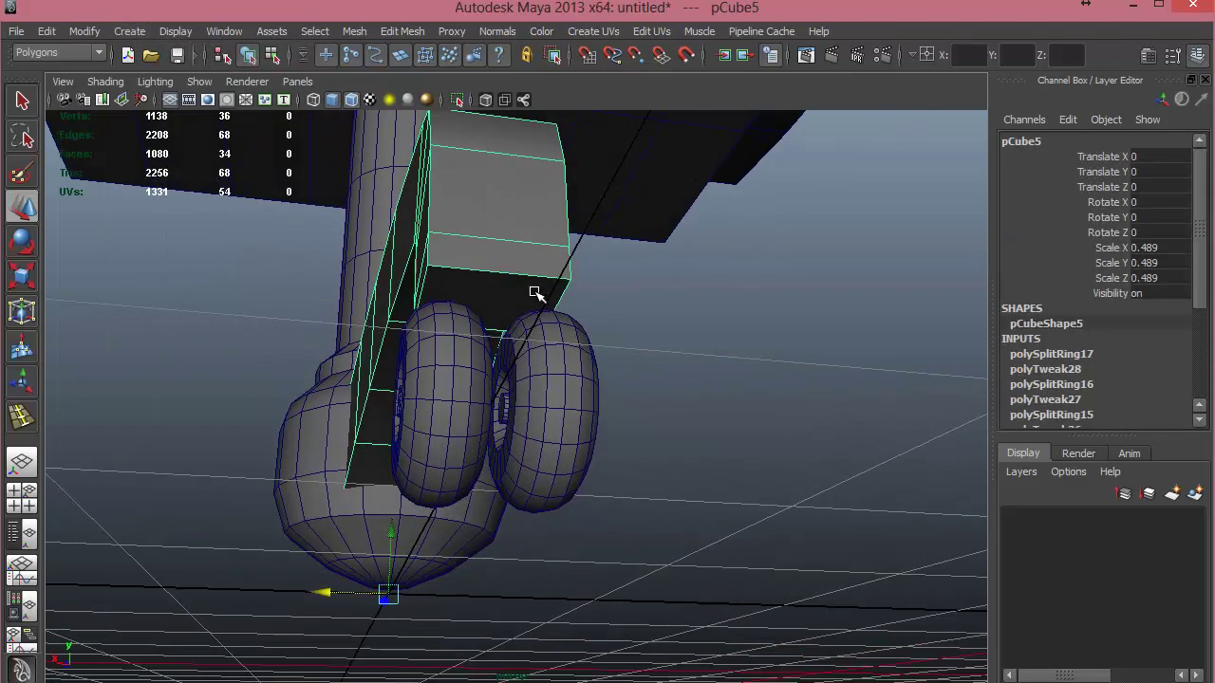
{"action": "right_click_drag", "start_coordinate": [537, 294], "coordinate": [537, 294]}
{"action": "left_click", "coordinate": [129, 31]}
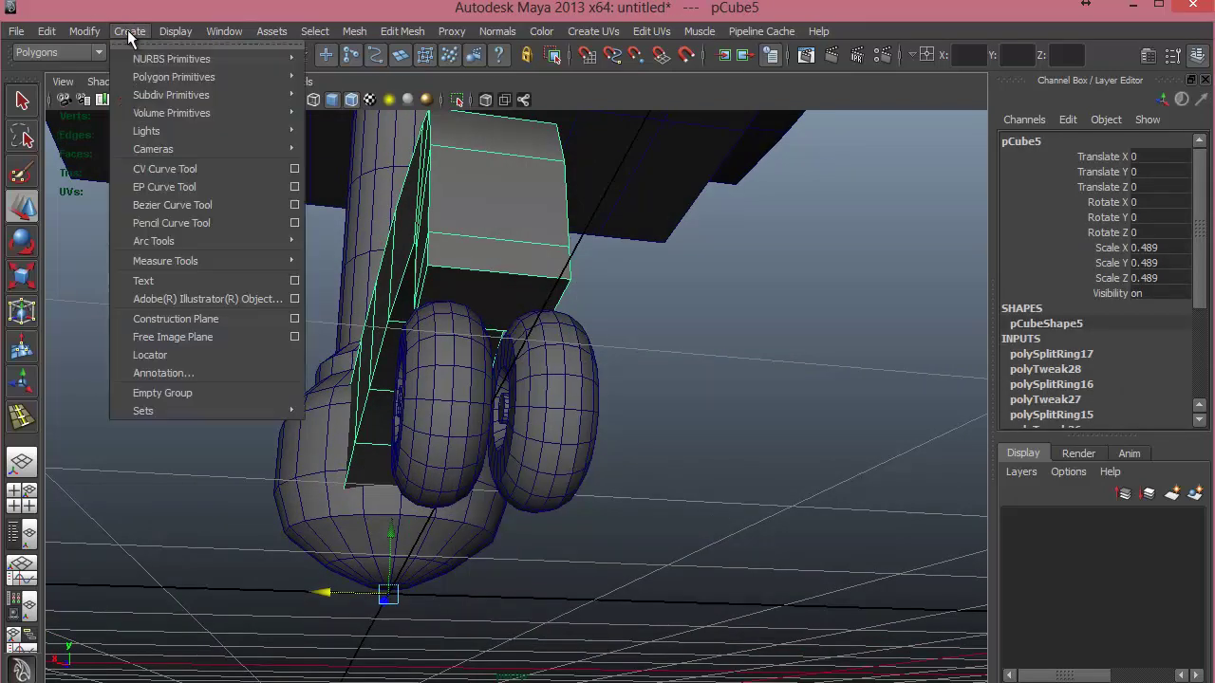
{"action": "mouse_move", "coordinate": [161, 76]}
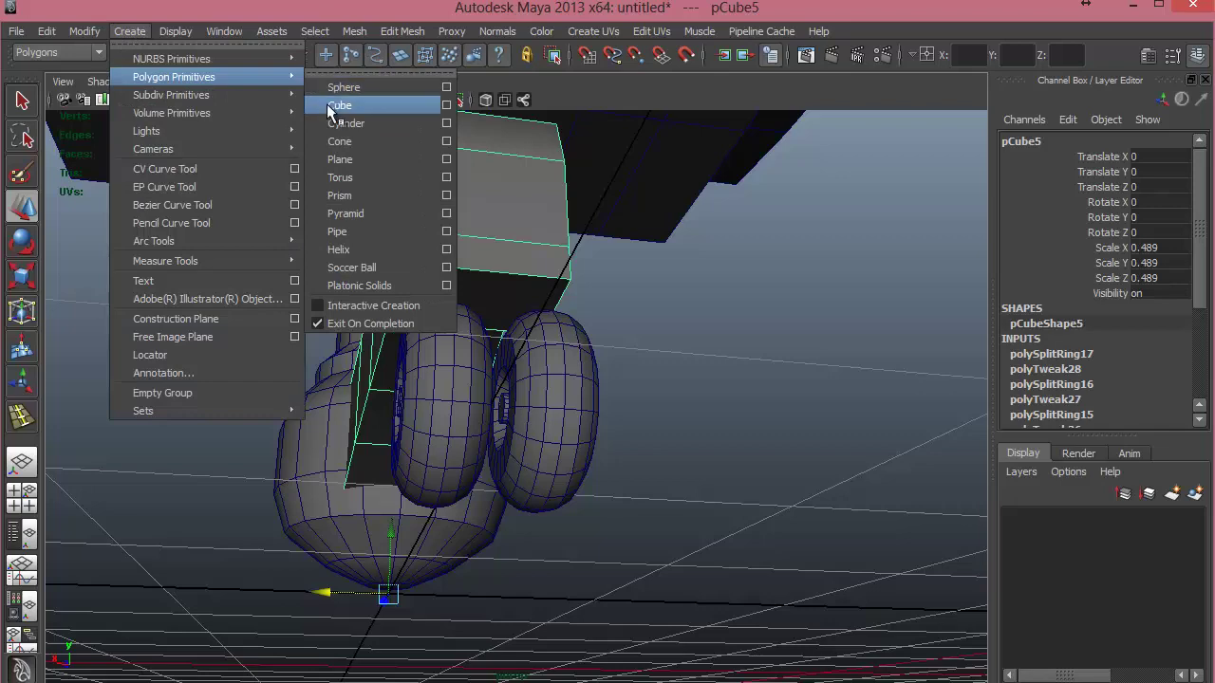
{"action": "left_click", "coordinate": [328, 104]}
Scale the cube uniformly to about 0.092 and move it between the two wheels at a Translate Z of about -2.71.
{"action": "key", "text": "super"}
{"action": "right_click_drag", "start_coordinate": [596, 402], "coordinate": [412, 385], "text": "alt"}
{"action": "left_click_drag", "start_coordinate": [412, 385], "coordinate": [499, 461], "text": "alt"}
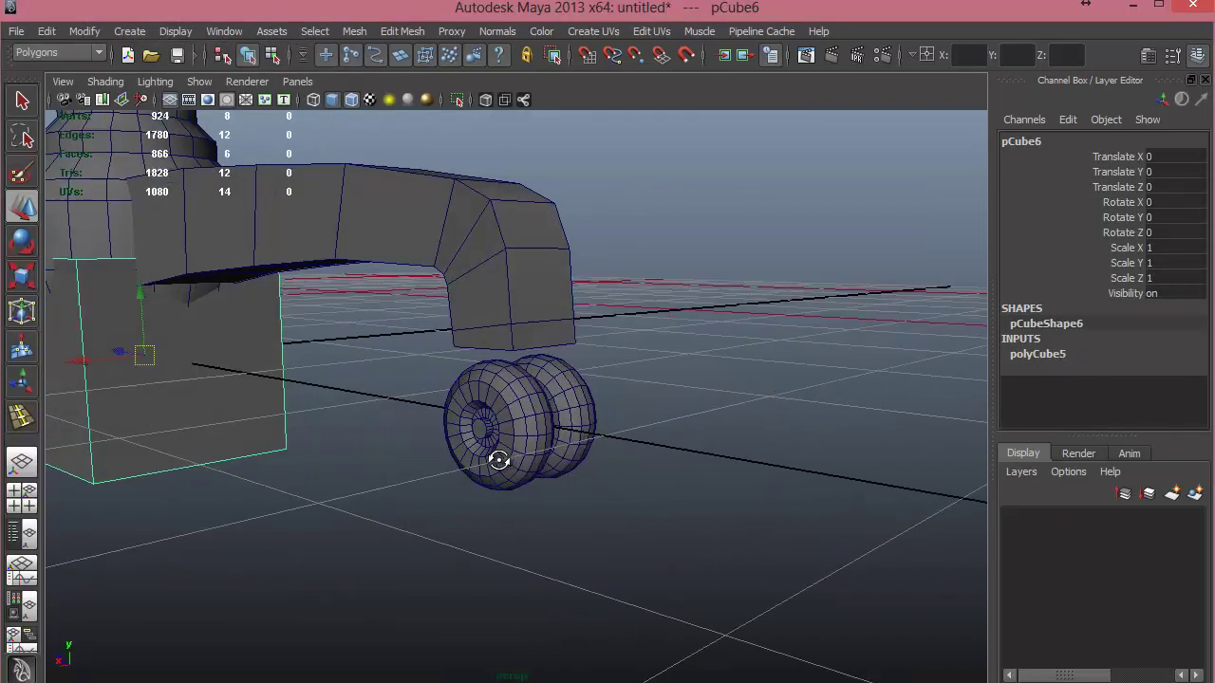
{"action": "right_click_drag", "start_coordinate": [500, 461], "coordinate": [95, 353], "text": "alt"}
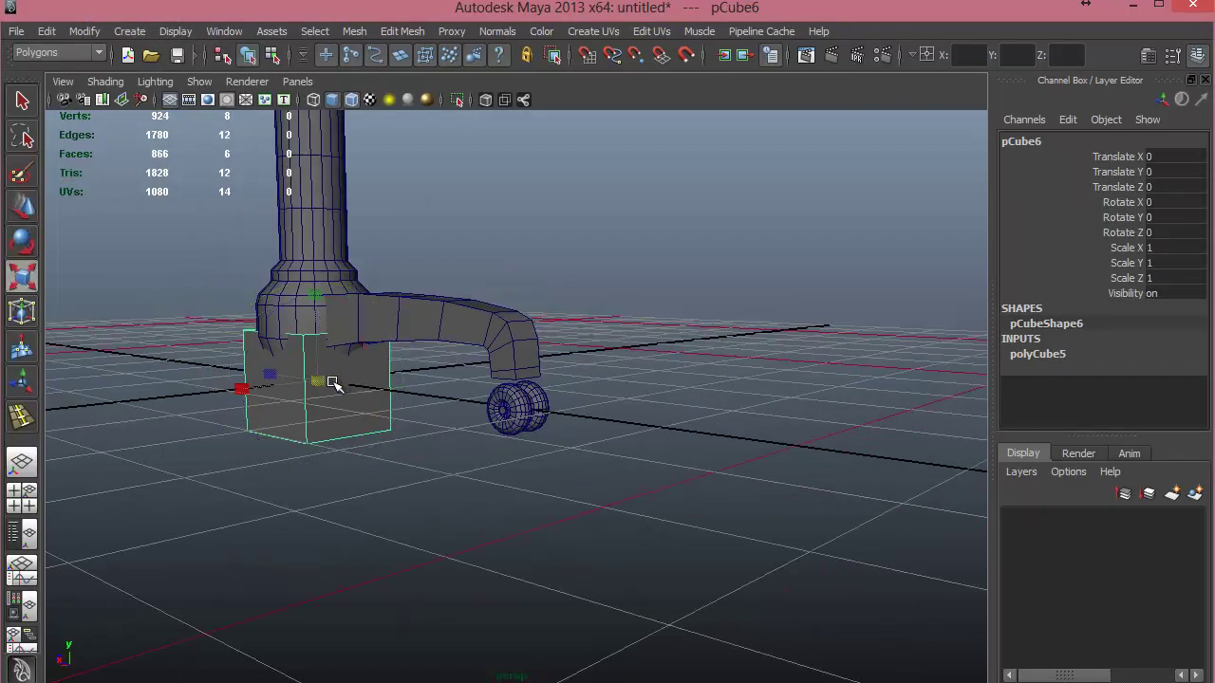
{"action": "key", "text": "r"}
{"action": "left_click_drag", "start_coordinate": [320, 379], "coordinate": [473, 424]}
{"action": "key", "text": "w"}
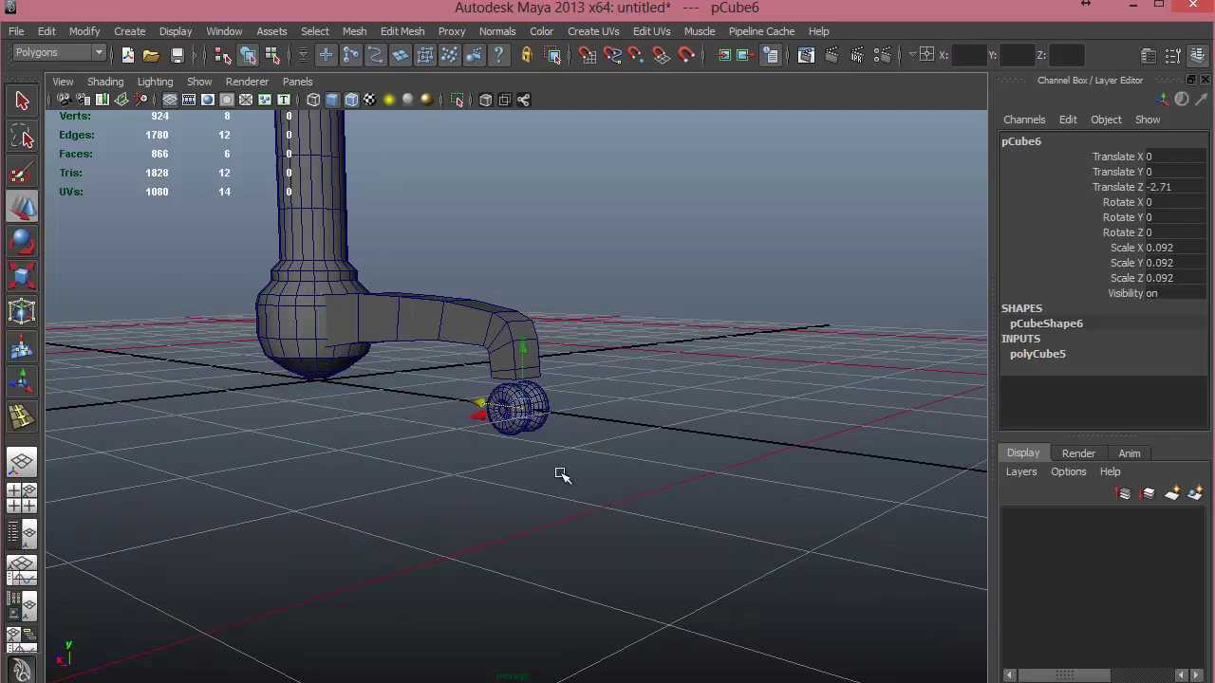
Shrink the cube uniformly to about 0.053 and stretch it vertically to a Scale Y of about 0.373.
{"action": "left_click_drag", "start_coordinate": [561, 475], "coordinate": [450, 464], "text": "alt"}
{"action": "right_click_drag", "start_coordinate": [450, 464], "coordinate": [987, 582], "text": "alt"}
{"action": "left_click_drag", "start_coordinate": [645, 533], "coordinate": [619, 533], "text": "alt"}
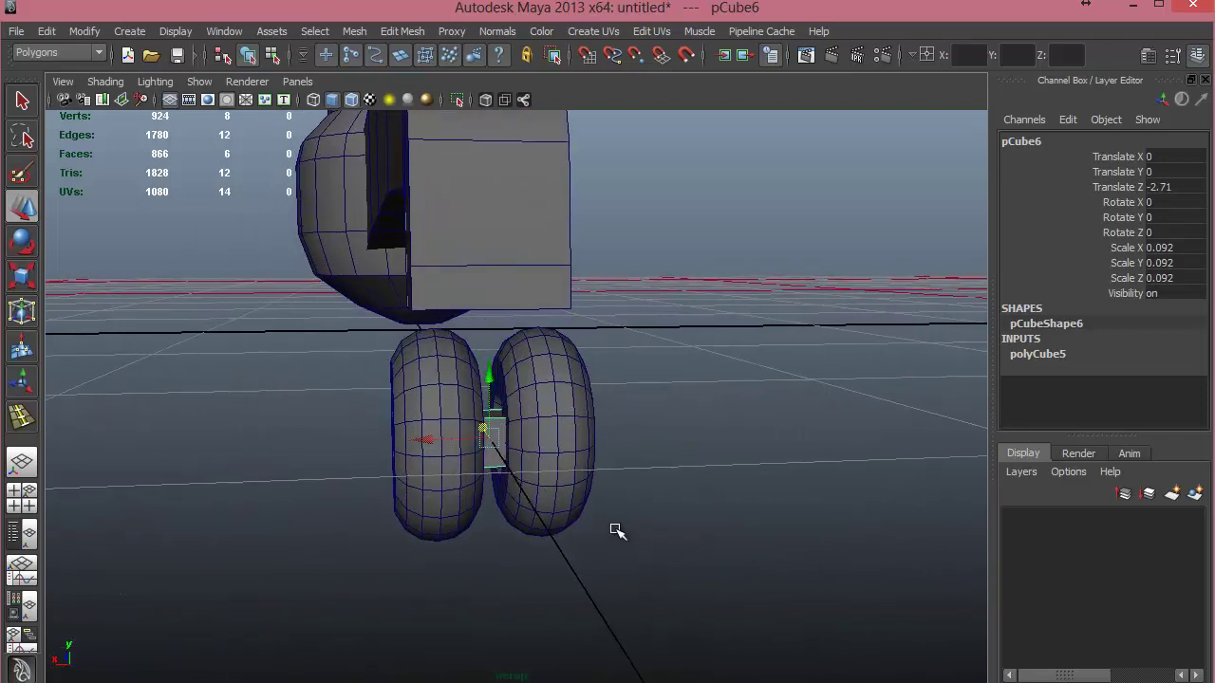
{"action": "key", "text": "e"}
{"action": "key", "text": "r"}
{"action": "left_click_drag", "start_coordinate": [490, 439], "coordinate": [500, 402]}
{"action": "left_click_drag", "start_coordinate": [487, 351], "coordinate": [521, 199]}
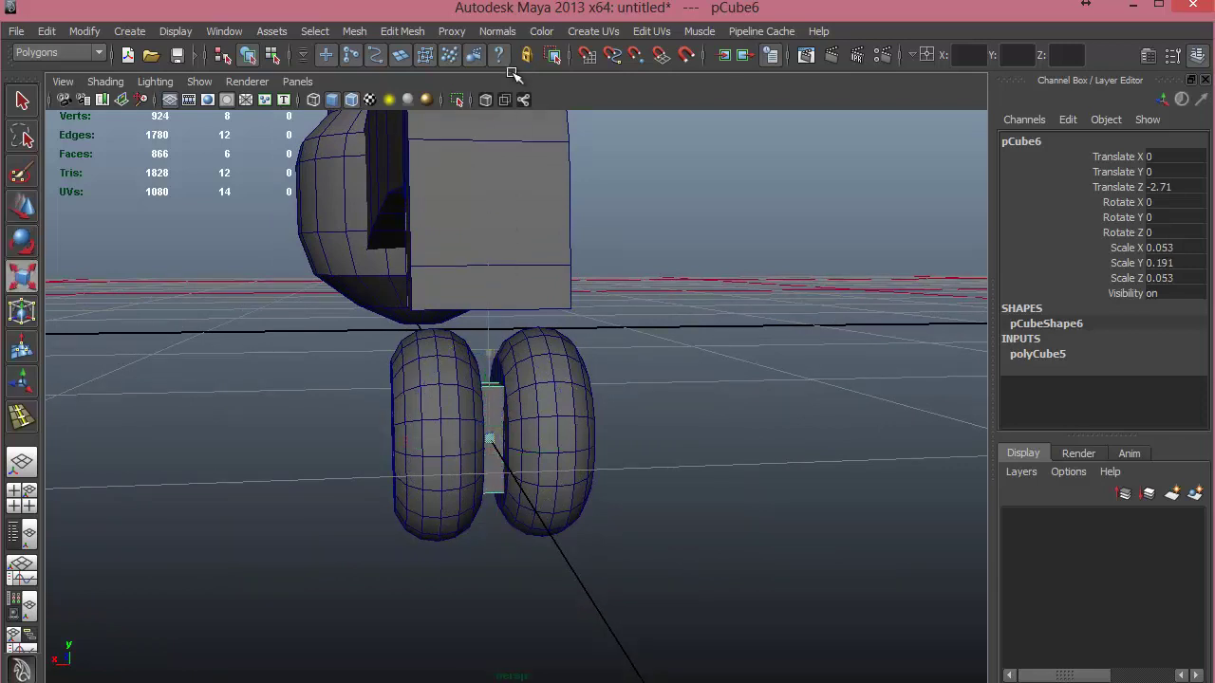
Raise the post into the foot at a Translate Y of about 0.134 and centre it on the wheels at a Translate Z of about -2.657.
{"action": "key", "text": "w"}
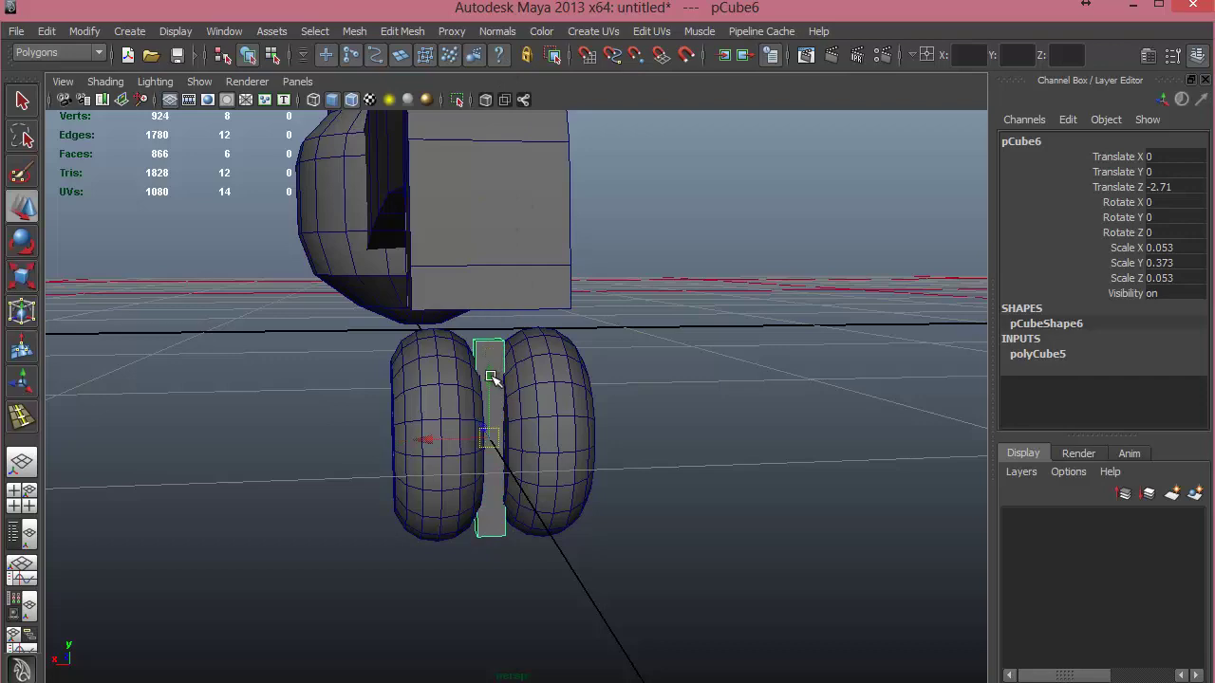
{"action": "mouse_move", "coordinate": [491, 374]}
{"action": "left_mouse_down"}
{"action": "mouse_move", "coordinate": [491, 307]}
{"action": "mouse_move", "coordinate": [572, 471]}
{"action": "mouse_move", "coordinate": [727, 466]}
{"action": "mouse_move", "coordinate": [727, 477]}
{"action": "mouse_move", "coordinate": [496, 360]}
{"action": "left_mouse_up"}
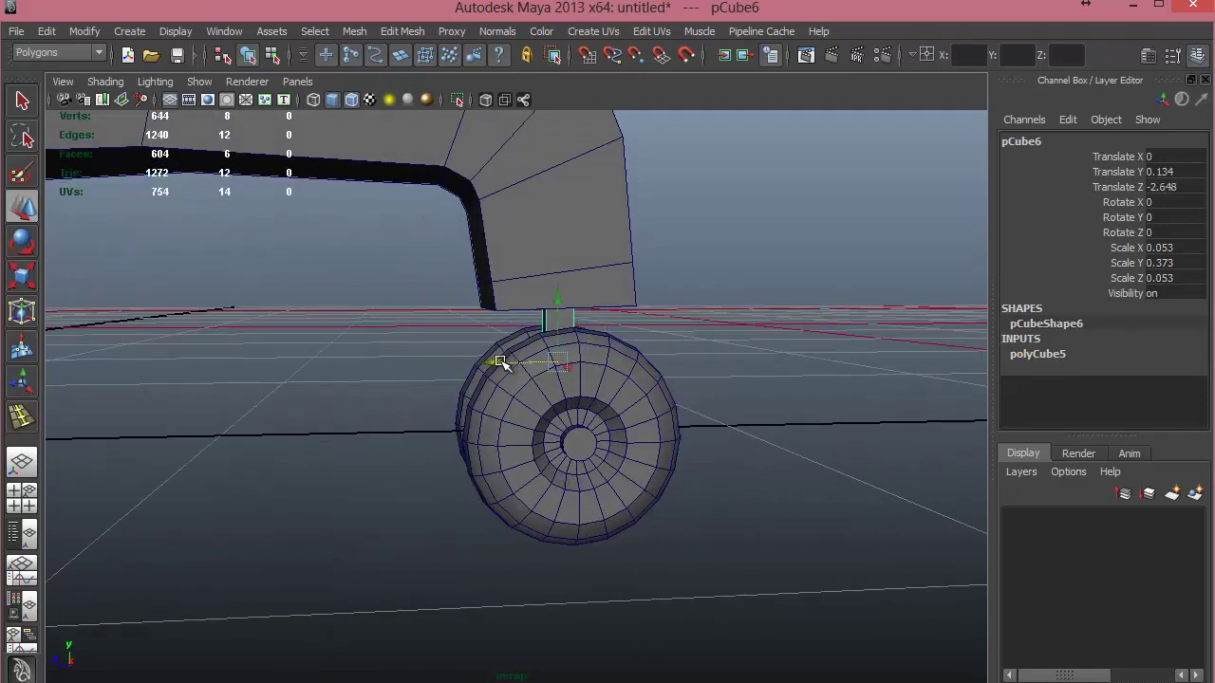
{"action": "key", "text": "space"}
{"action": "key", "text": "space"}
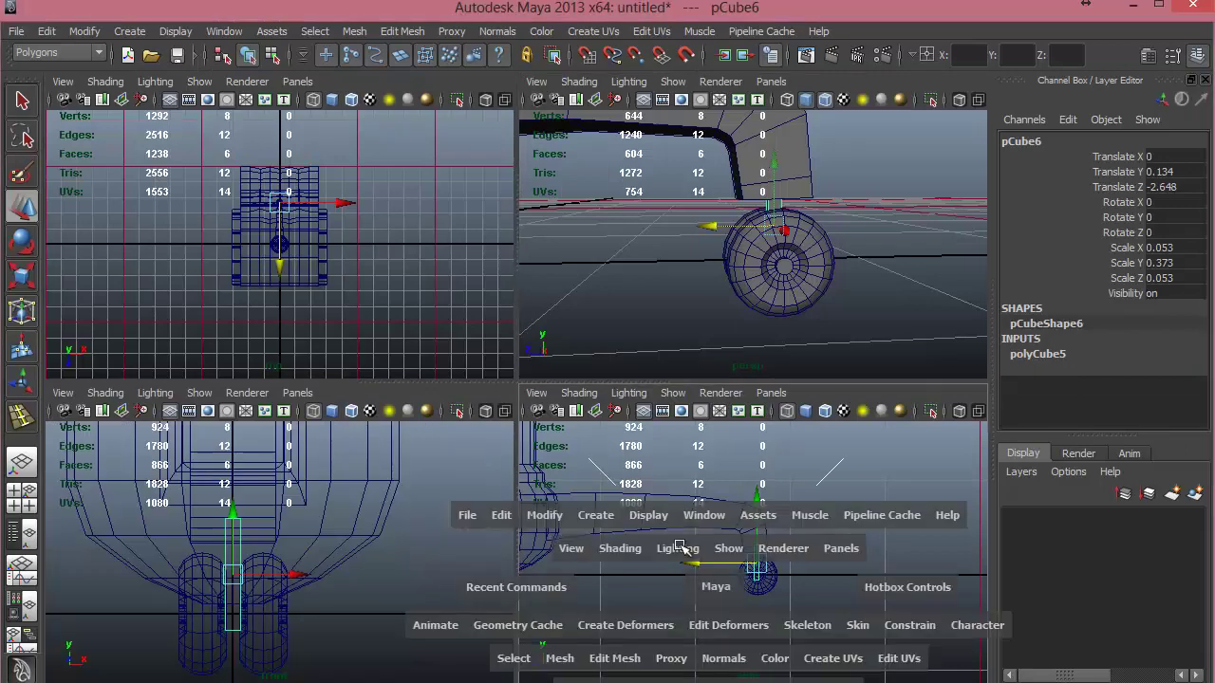
{"action": "right_click_drag", "start_coordinate": [569, 421], "coordinate": [1187, 551], "text": "alt"}
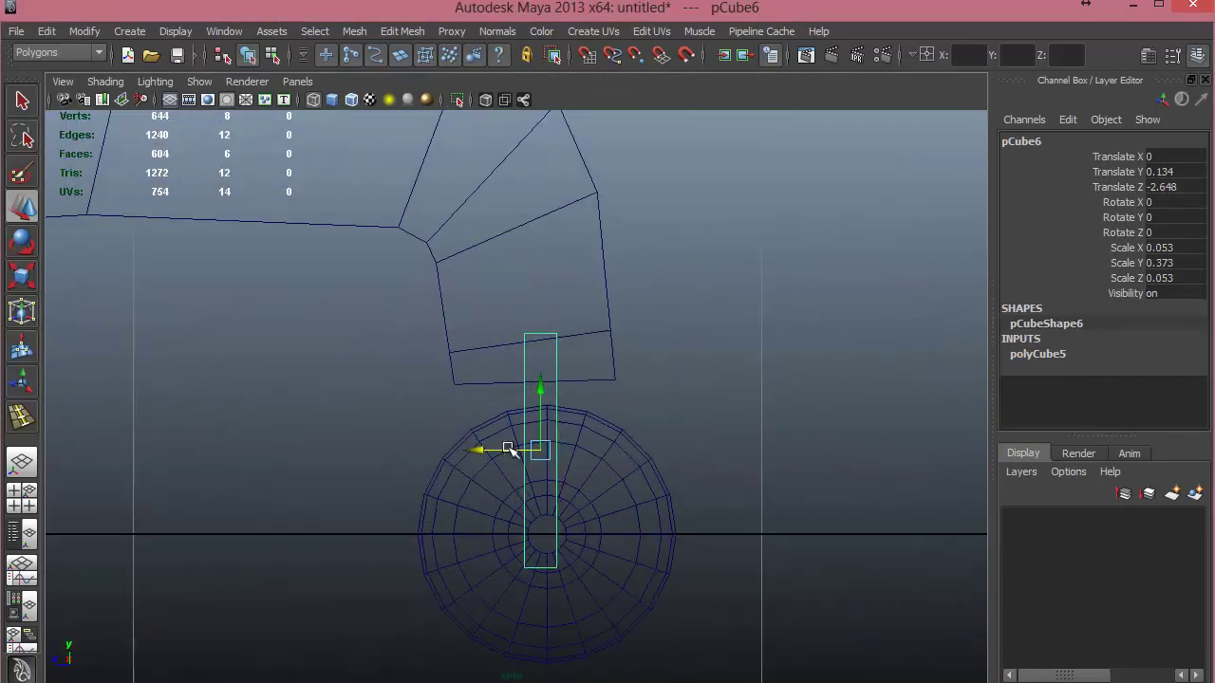
{"action": "left_click_drag", "start_coordinate": [502, 447], "coordinate": [509, 449]}
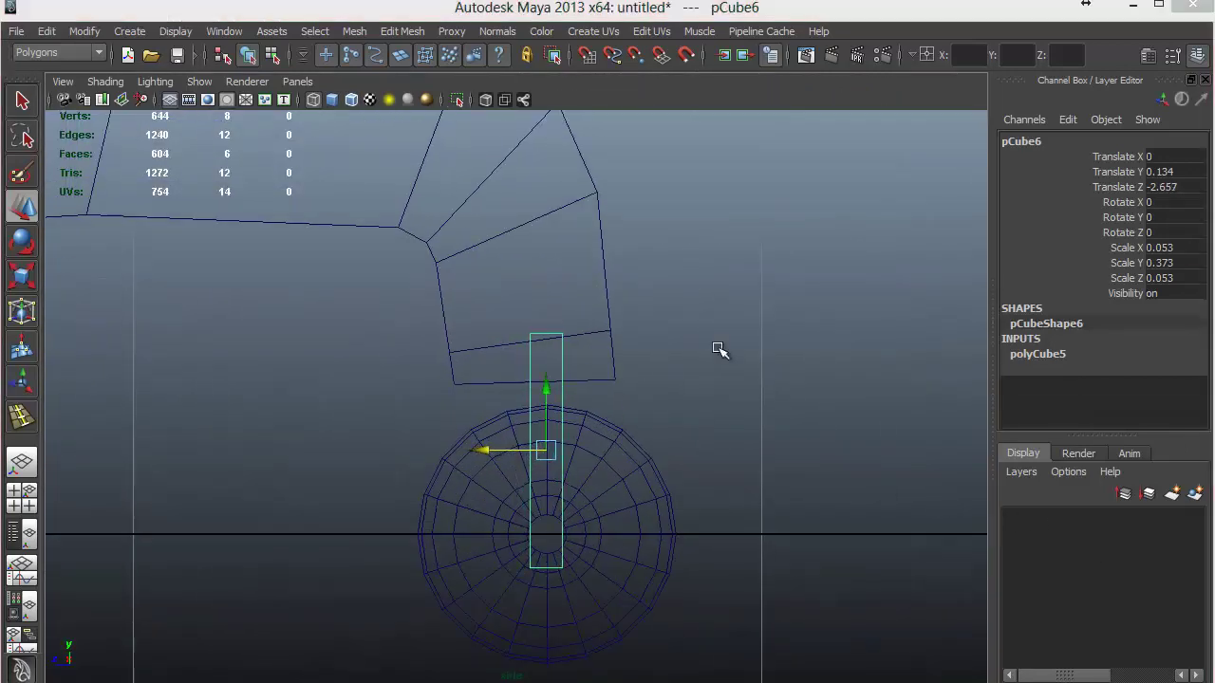
Narrow the post to a Scale X of about 0.037 so it fits between the wheels, and deselect it.
{"action": "key", "text": "space"}
{"action": "key", "text": "space"}
{"action": "left_click_drag", "start_coordinate": [767, 339], "coordinate": [624, 361], "text": "alt"}
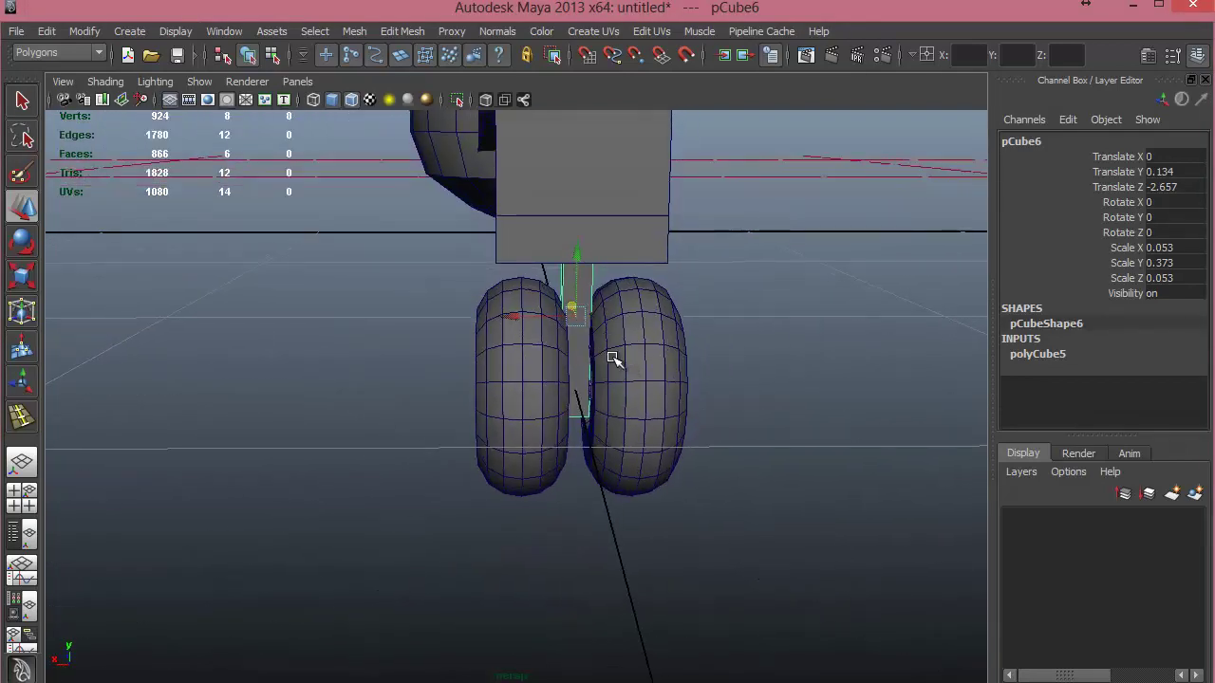
{"action": "key", "text": "r"}
{"action": "left_click_drag", "start_coordinate": [487, 313], "coordinate": [517, 323]}
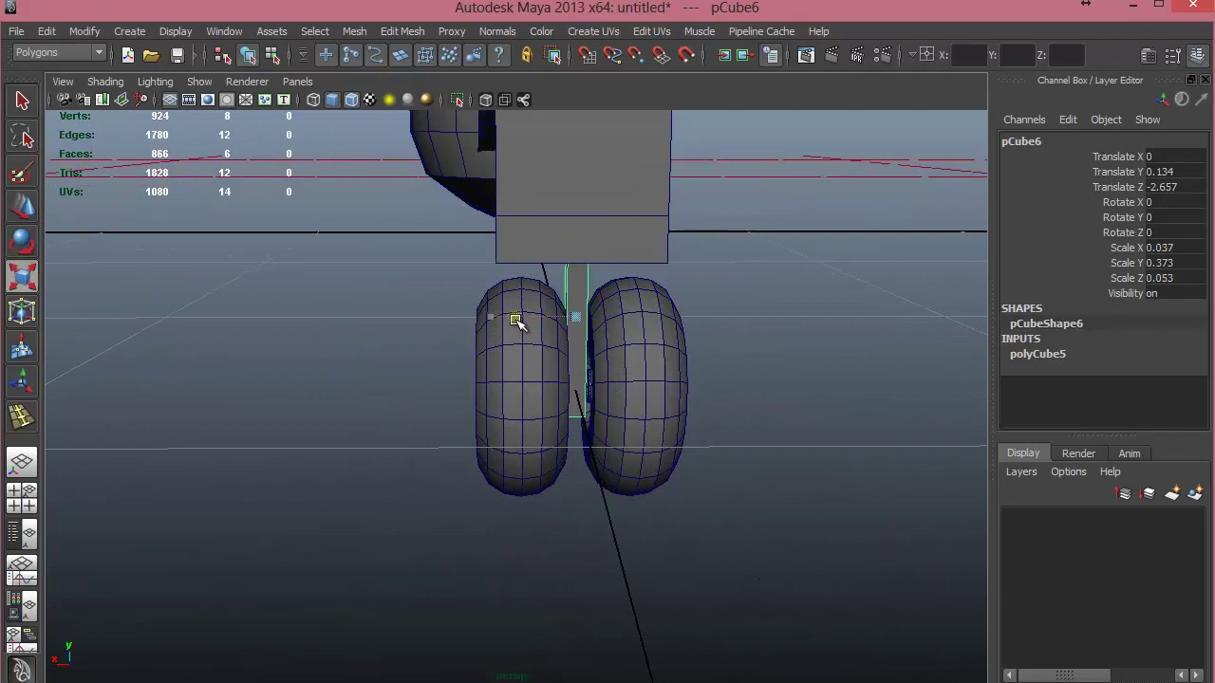
{"action": "left_click_drag", "start_coordinate": [664, 393], "coordinate": [657, 368], "text": "alt"}
{"action": "left_click", "coordinate": [703, 372]}
Select the base leg together with its post and both caster wheels and group them.
{"action": "right_click_drag", "start_coordinate": [360, 304], "coordinate": [190, 301], "text": "alt"}
{"action": "left_click_drag", "start_coordinate": [341, 304], "coordinate": [440, 313], "text": "alt"}
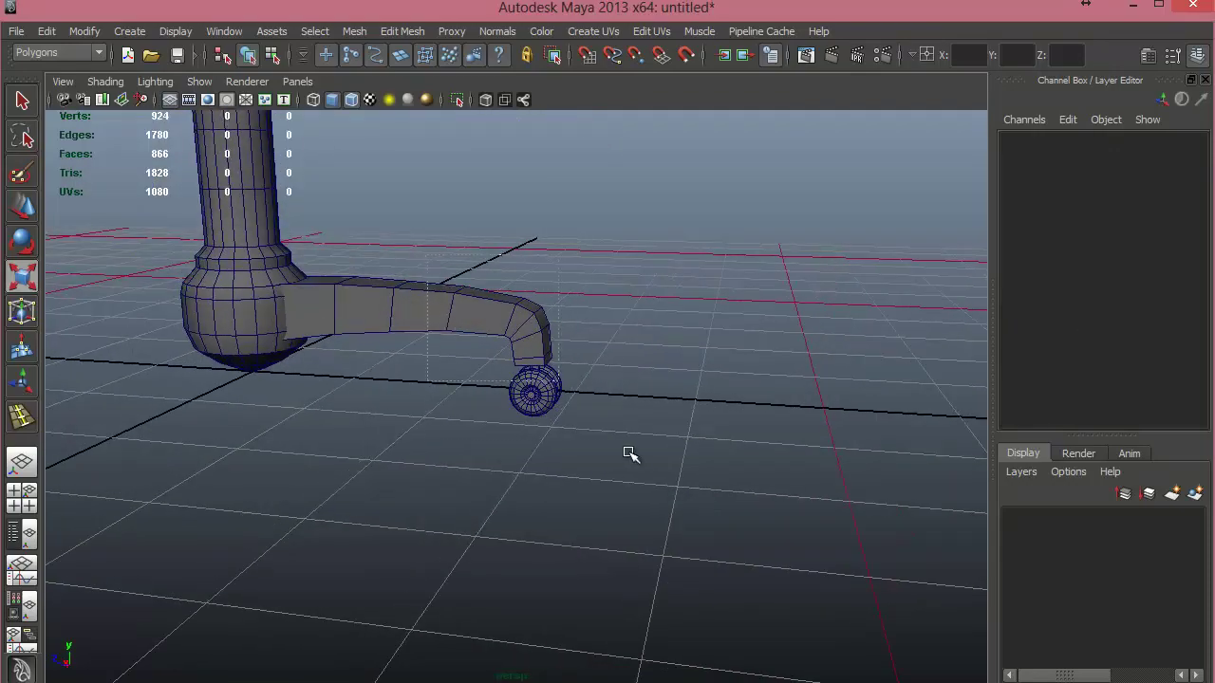
{"action": "left_click_drag", "start_coordinate": [629, 453], "coordinate": [474, 294]}
{"action": "left_click_drag", "start_coordinate": [579, 413], "coordinate": [445, 436], "text": "alt"}
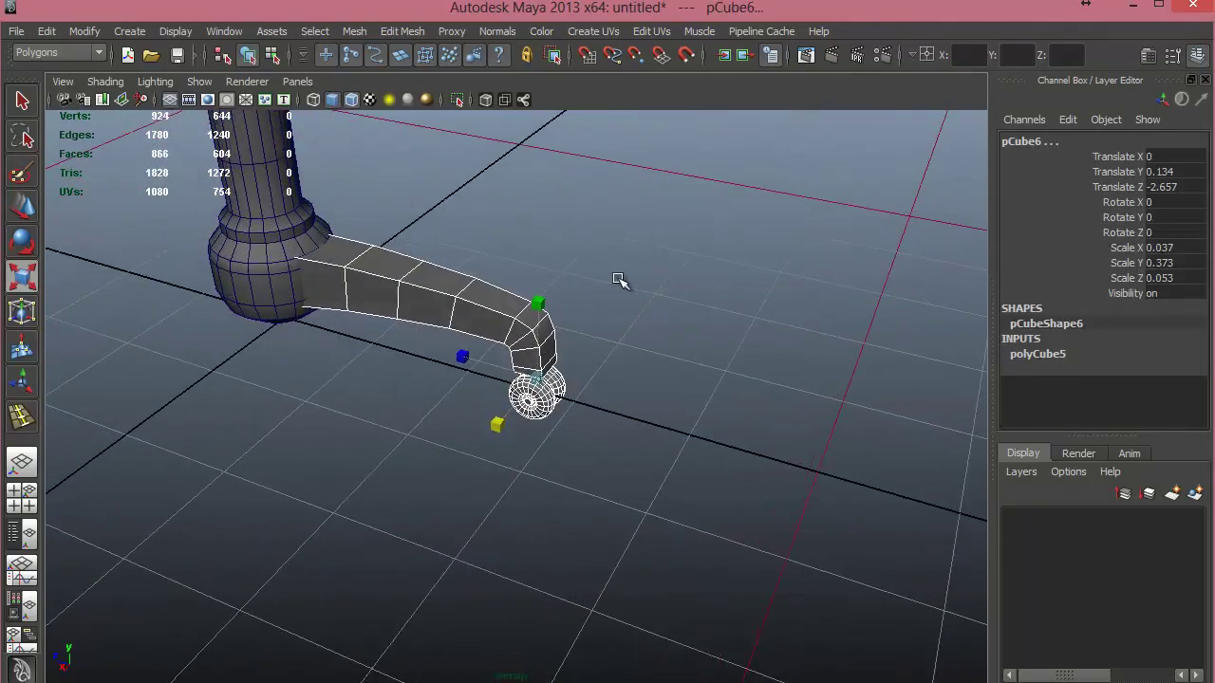
{"action": "left_click_drag", "start_coordinate": [618, 281], "coordinate": [657, 263], "text": "alt"}
{"action": "left_click_drag", "start_coordinate": [664, 377], "coordinate": [554, 391], "text": "alt"}
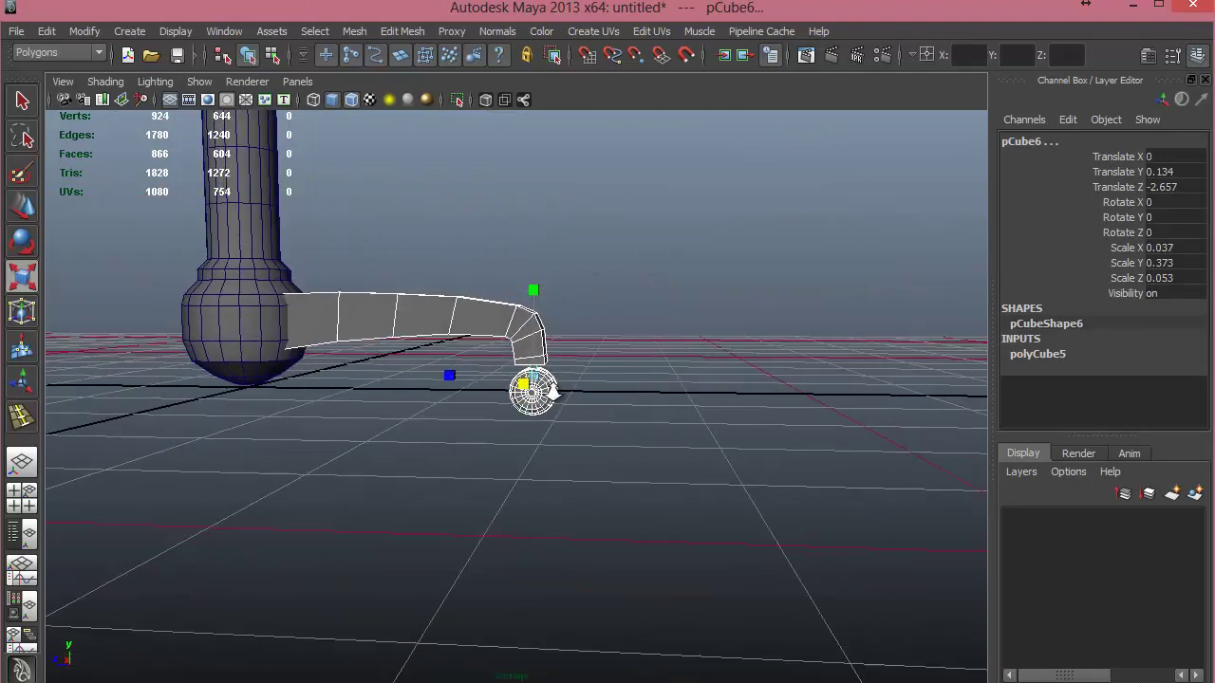
{"action": "scroll", "coordinate": [624, 408], "scroll_direction": "down", "scroll_amount": 2}
{"action": "middle_click_drag", "start_coordinate": [623, 408], "coordinate": [666, 443], "text": "alt"}
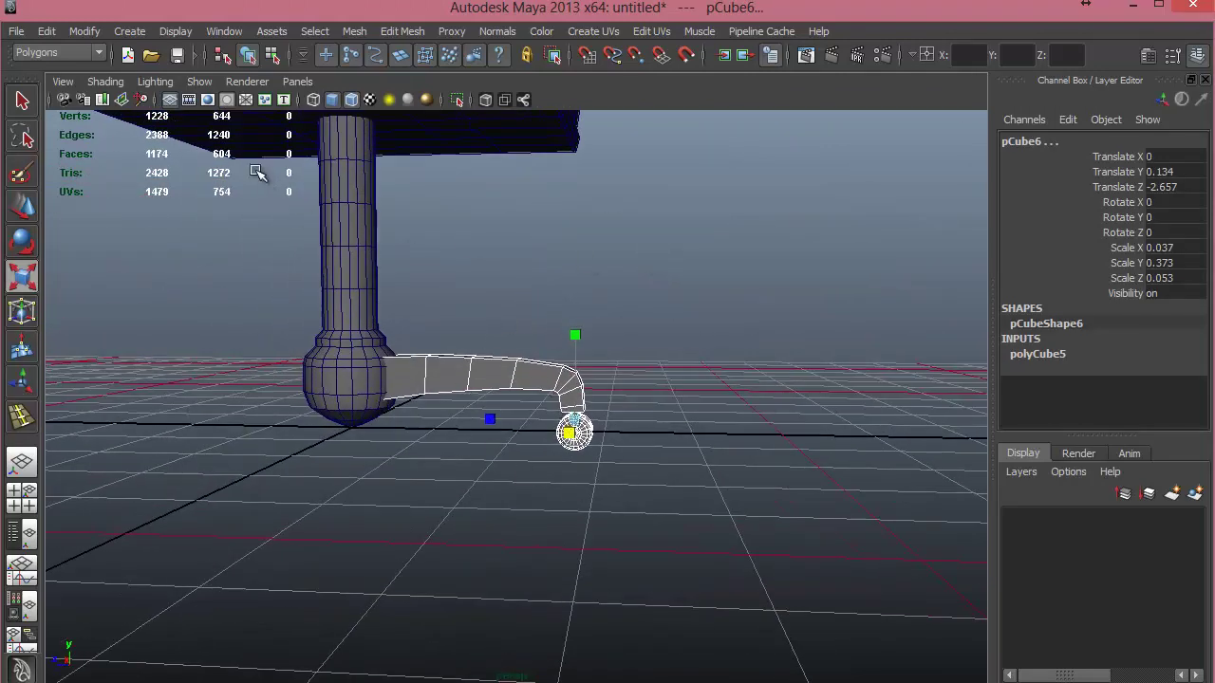
{"action": "left_click", "coordinate": [82, 31]}
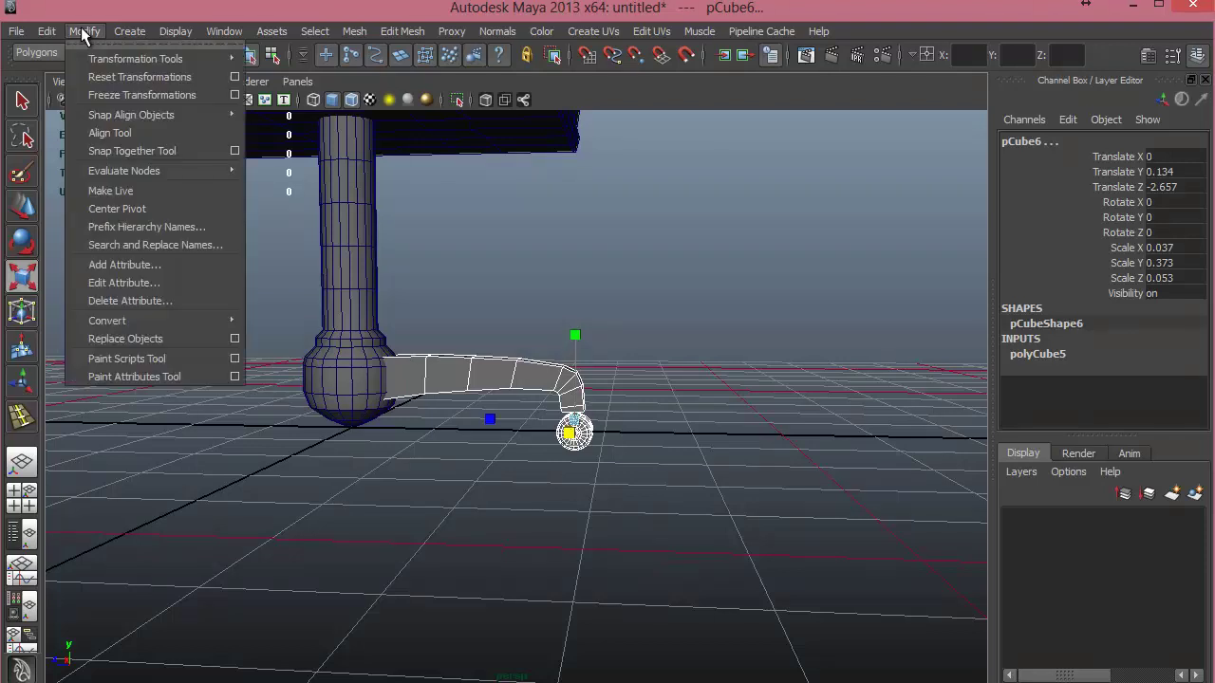
{"action": "mouse_move", "coordinate": [48, 31]}
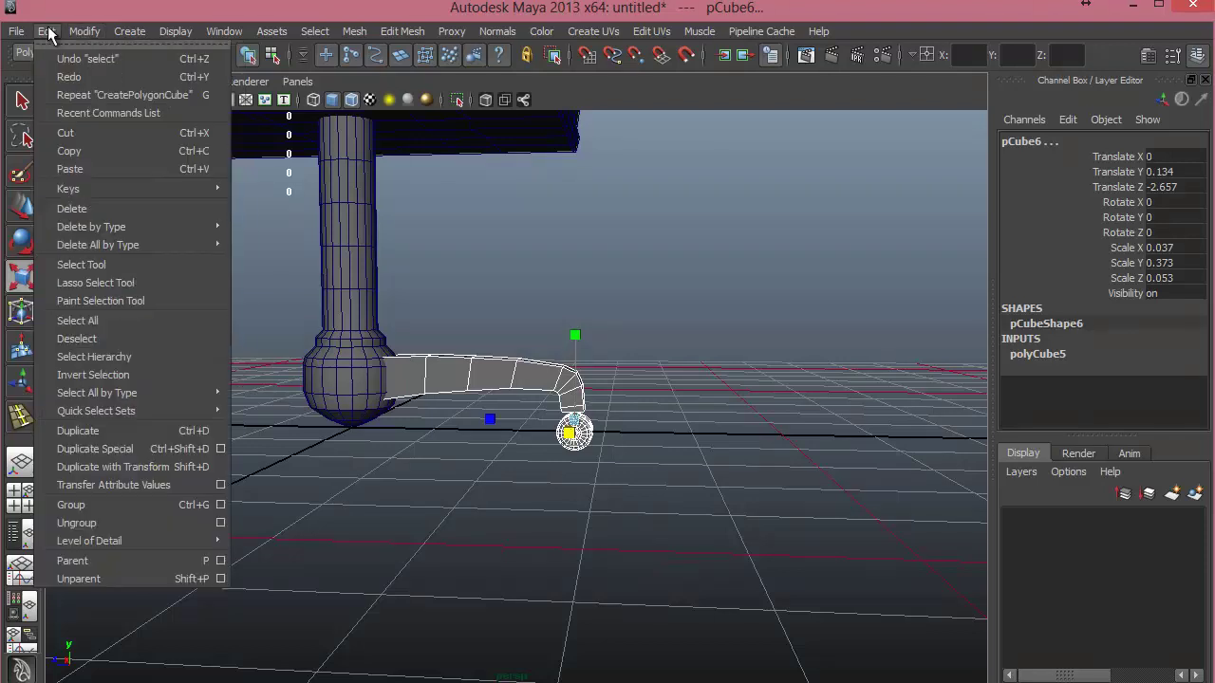
{"action": "left_click", "coordinate": [109, 508]}
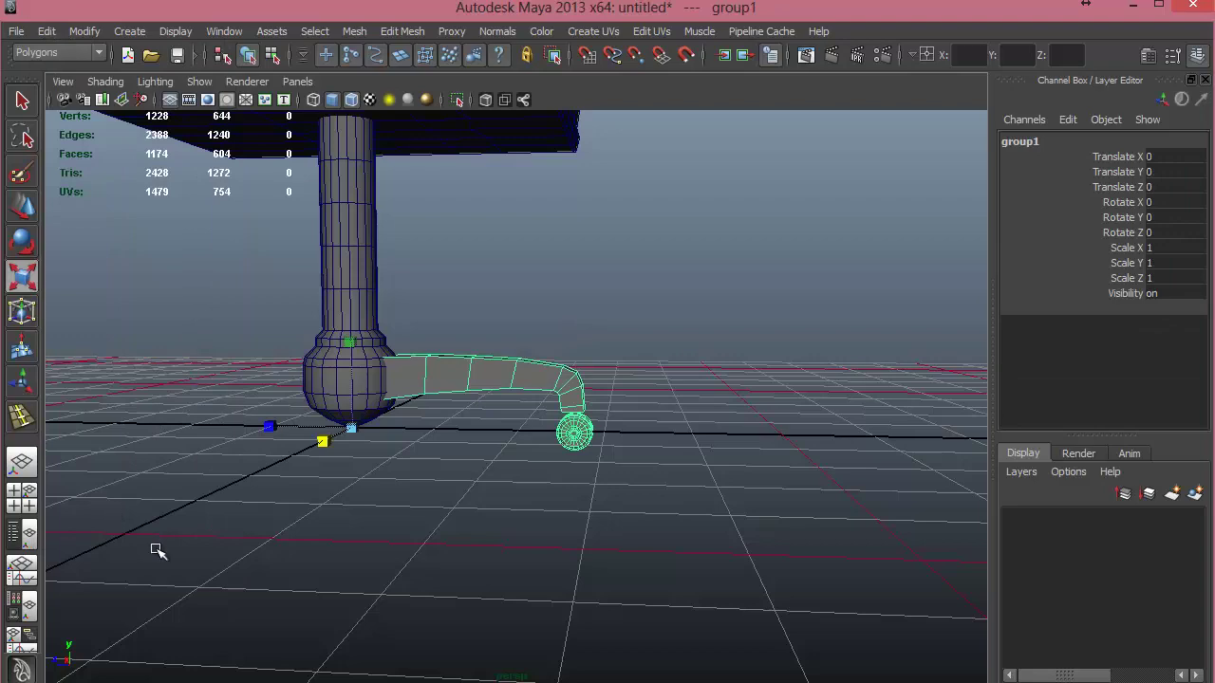
Open the Duplicate Special options for the leg group and reset the settings to their defaults.
{"action": "left_click_drag", "start_coordinate": [493, 460], "coordinate": [347, 440], "text": "alt"}
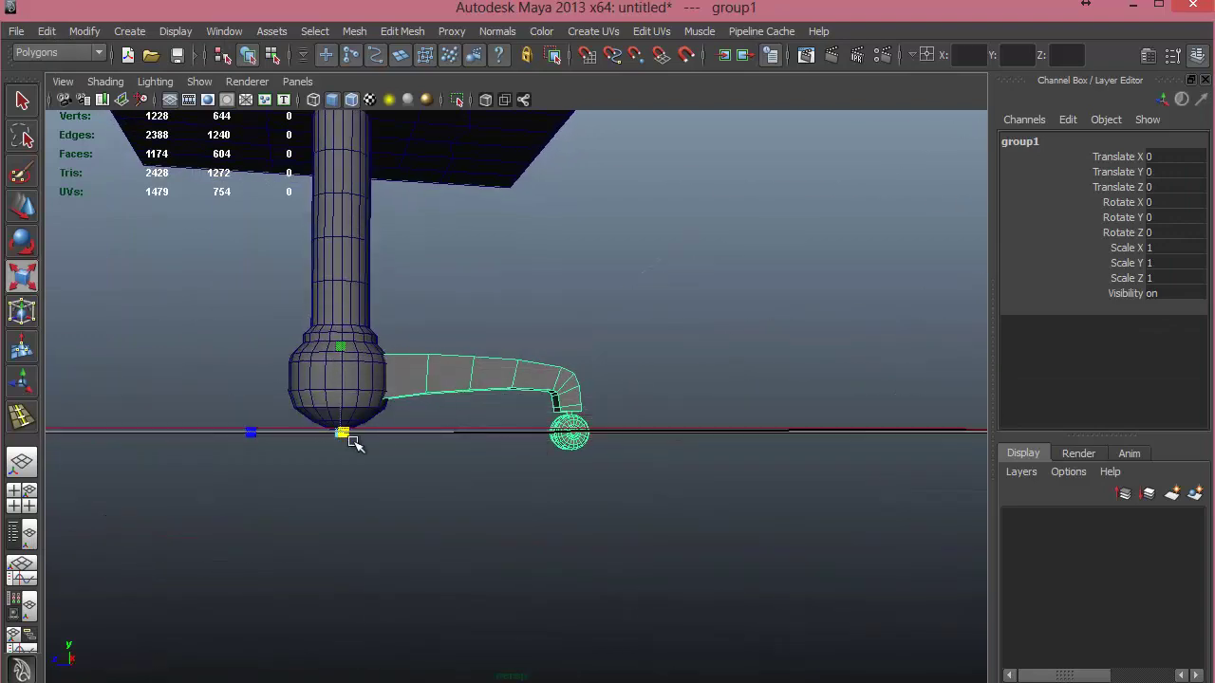
{"action": "left_click_drag", "start_coordinate": [461, 469], "coordinate": [347, 430], "text": "alt"}
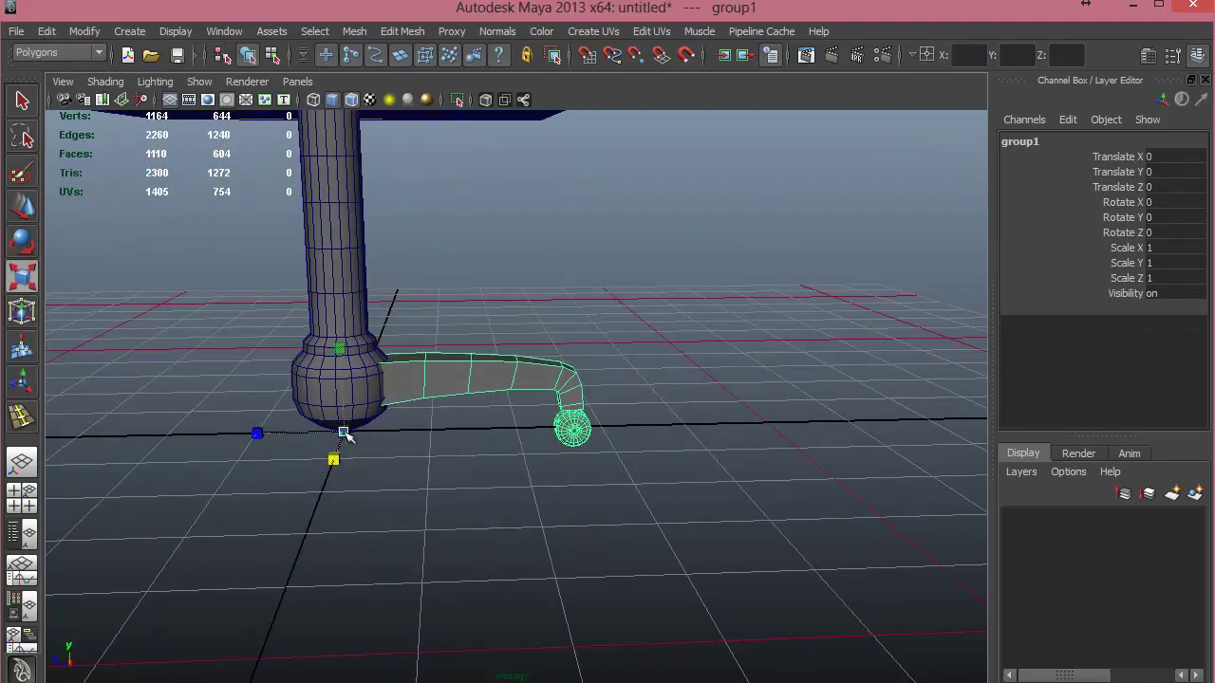
{"action": "left_click_drag", "start_coordinate": [420, 448], "coordinate": [376, 483], "text": "alt"}
{"action": "key", "text": "e"}
{"action": "left_click_drag", "start_coordinate": [502, 490], "coordinate": [447, 266], "text": "alt"}
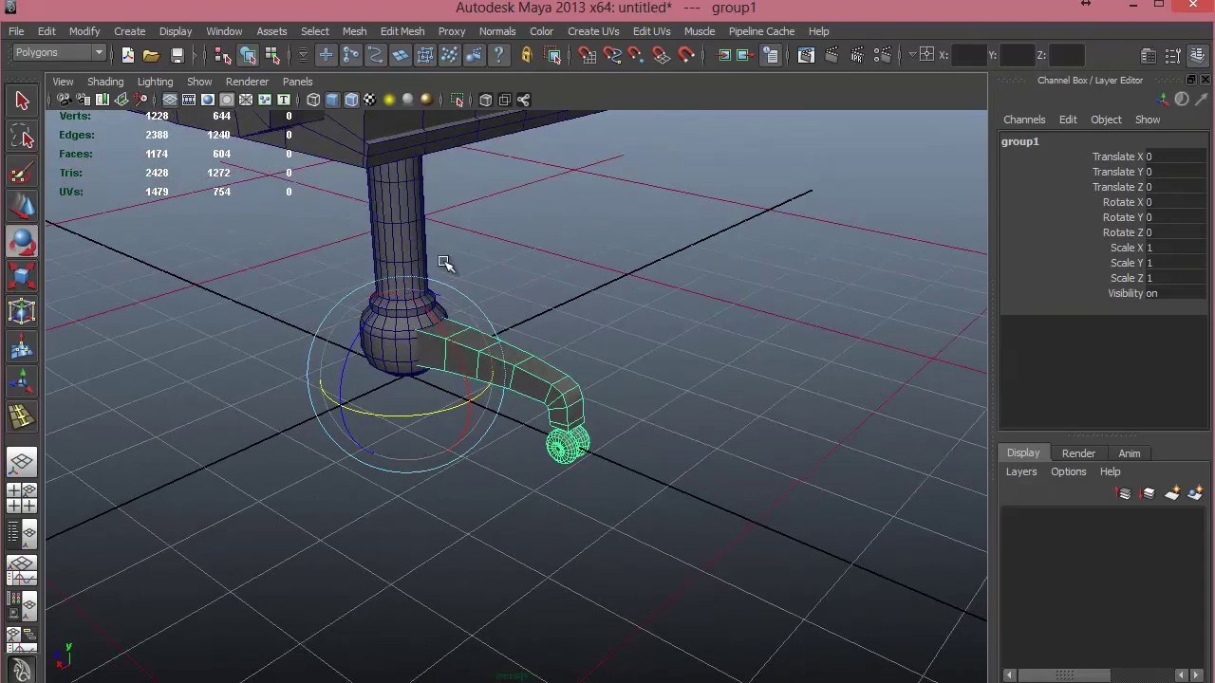
{"action": "left_click", "coordinate": [45, 32]}
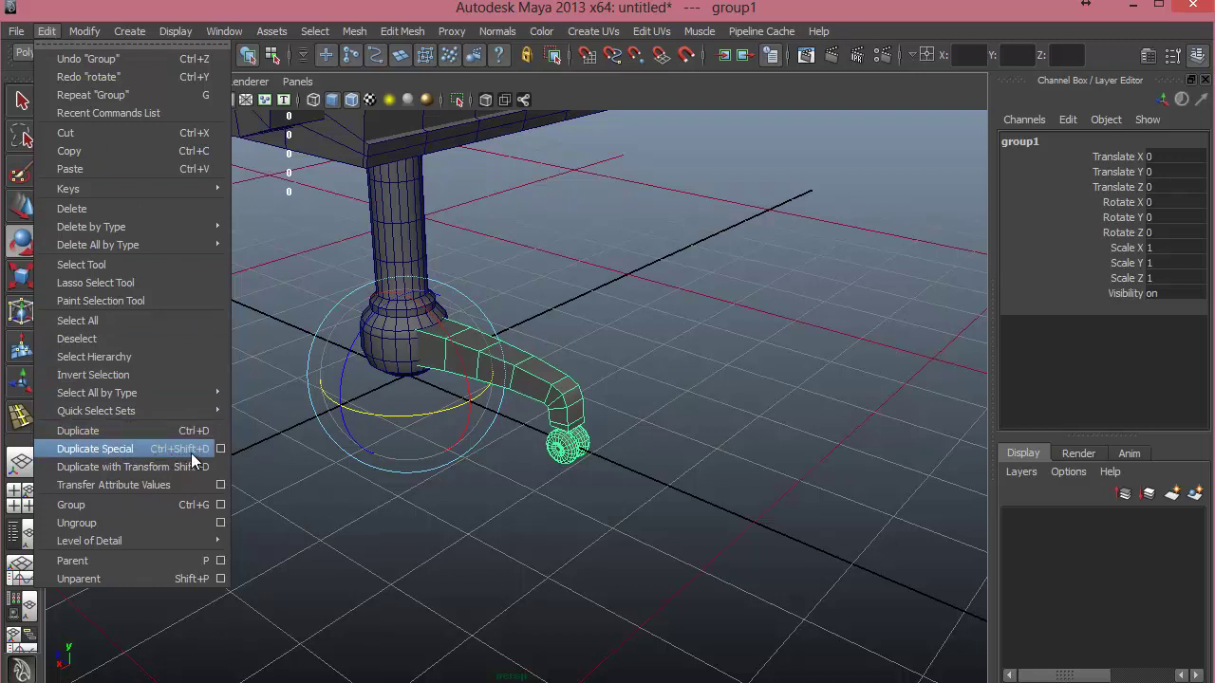
{"action": "left_click", "coordinate": [220, 449]}
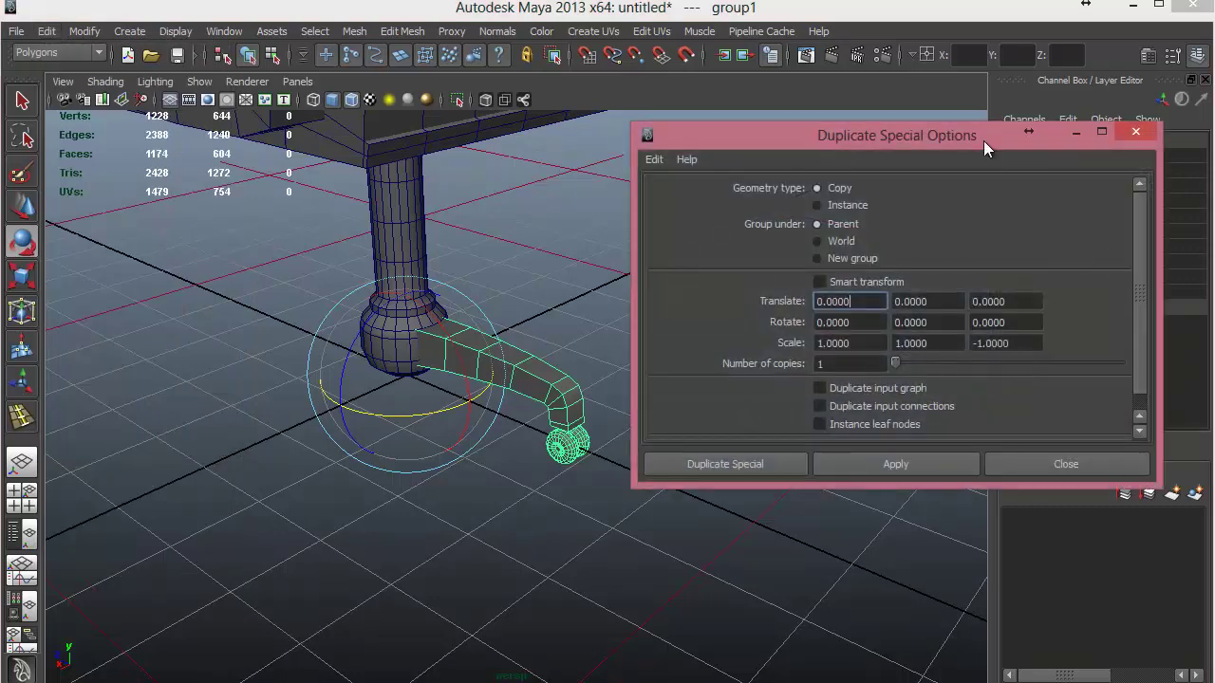
{"action": "left_click_drag", "start_coordinate": [957, 135], "coordinate": [993, 86]}
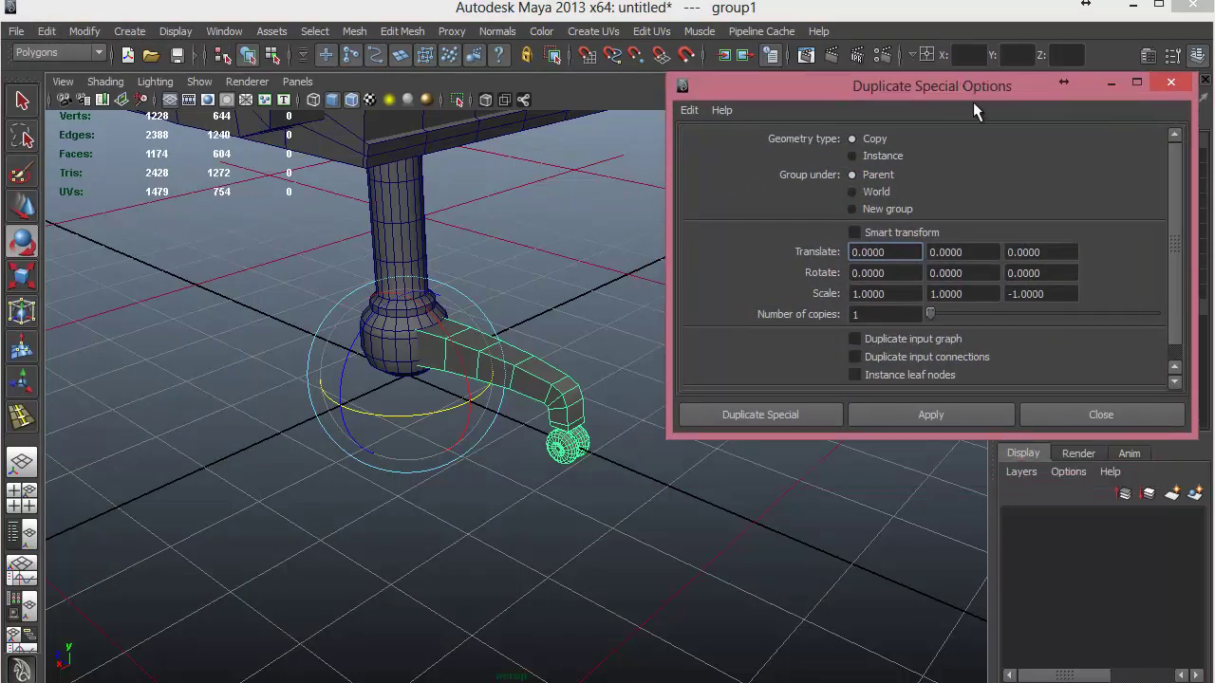
{"action": "left_click", "coordinate": [685, 109]}
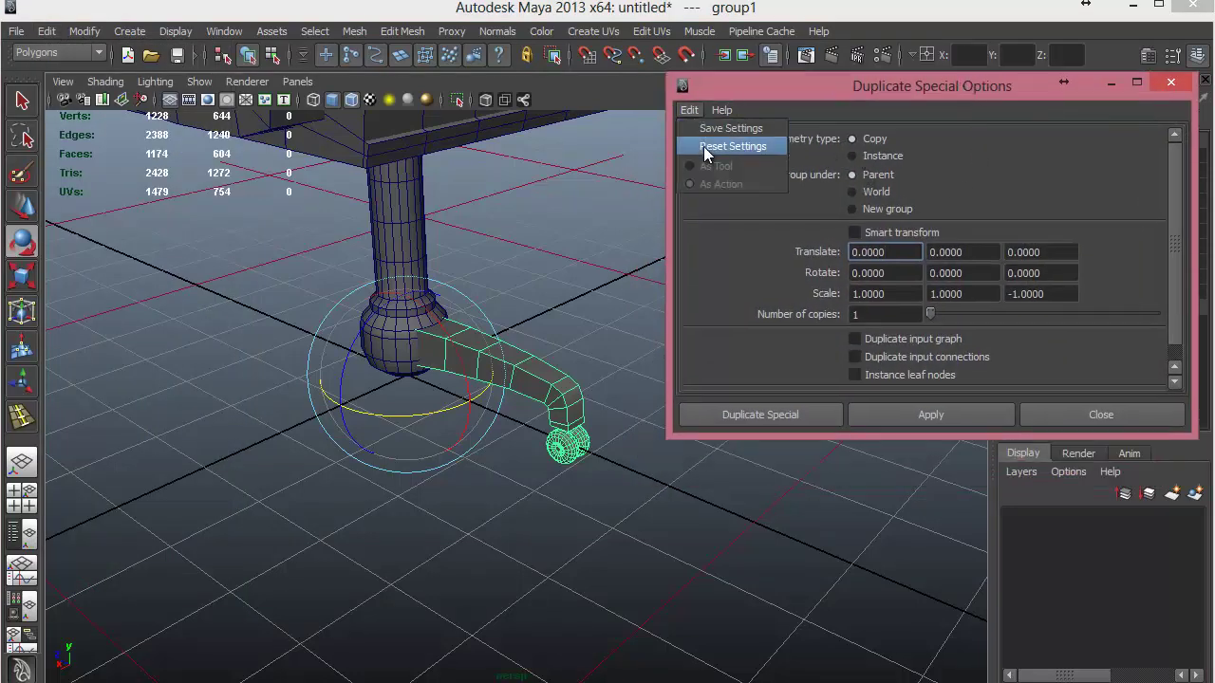
{"action": "left_click", "coordinate": [704, 146]}
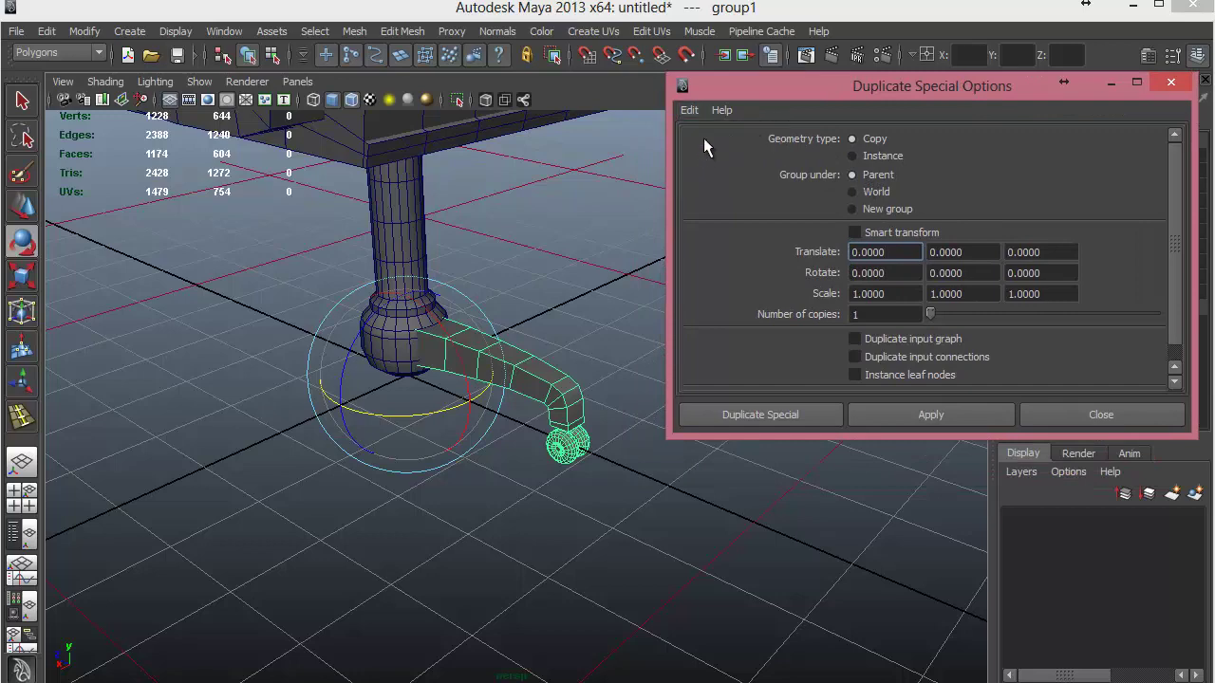
Duplicate the leg group around the column with a Y rotation of 72 degrees and 4 copies.
{"action": "middle_click_drag", "start_coordinate": [458, 359], "coordinate": [439, 409], "text": "alt"}
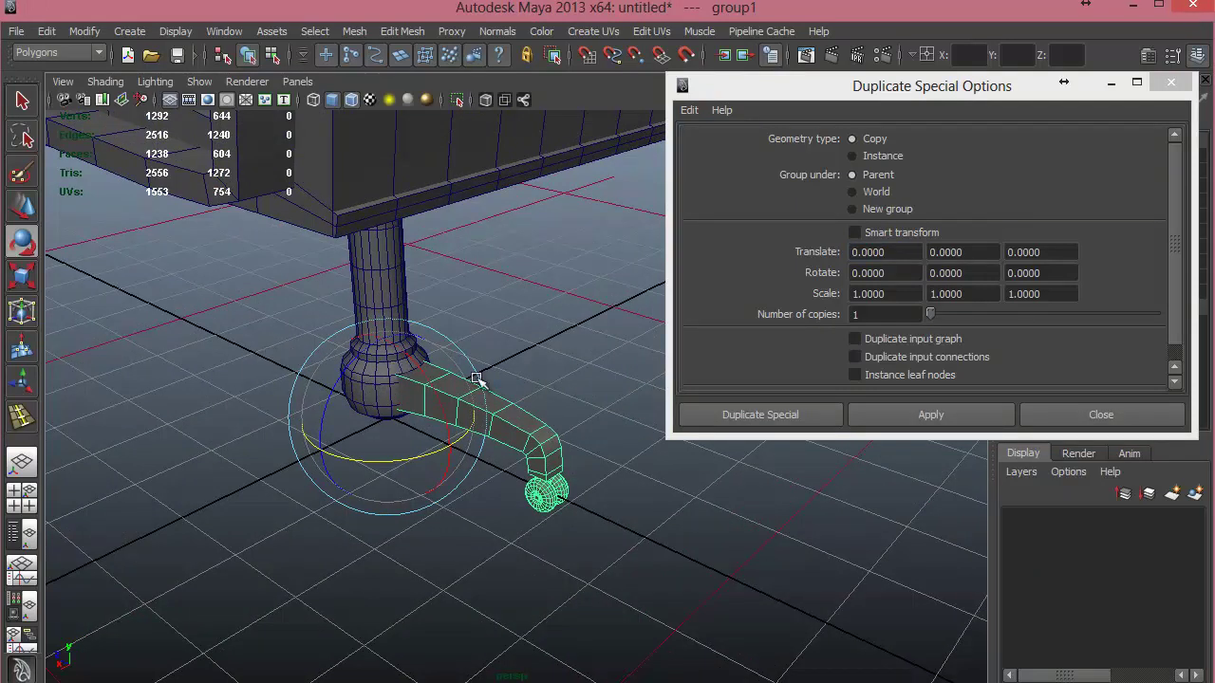
{"action": "left_click", "coordinate": [967, 274]}
{"action": "left_click", "coordinate": [967, 275]}
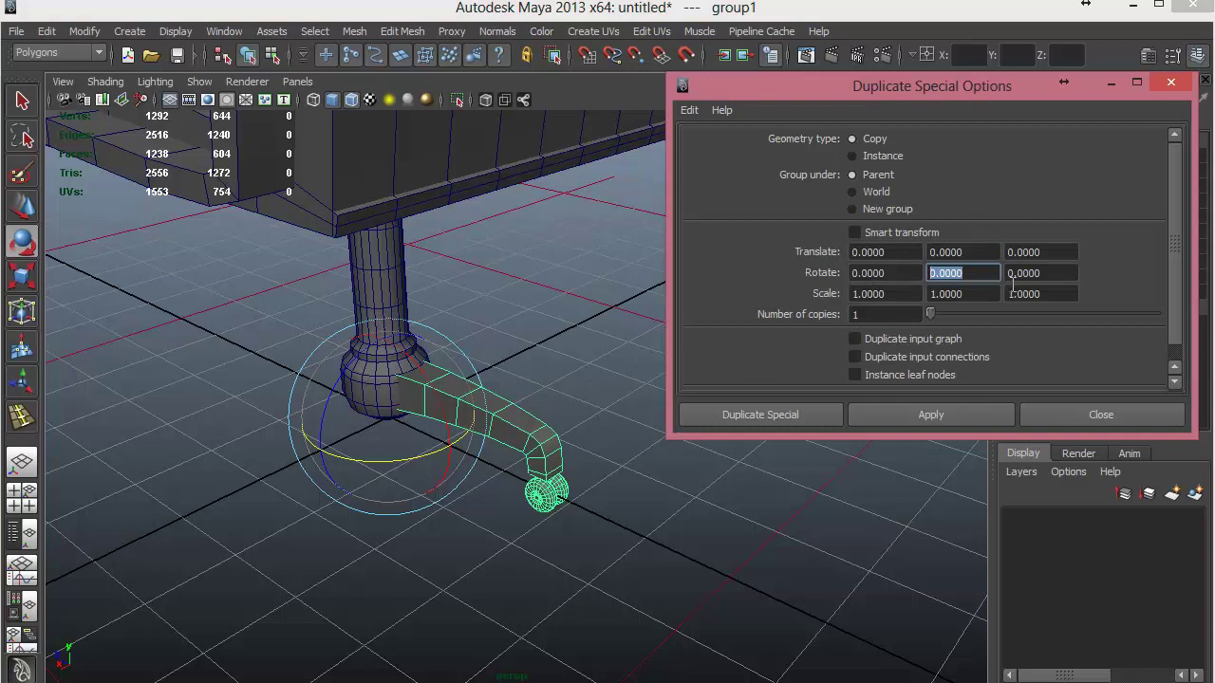
{"action": "type", "text": "72"}
{"action": "left_click", "coordinate": [878, 315]}
{"action": "double_click", "coordinate": [886, 314]}
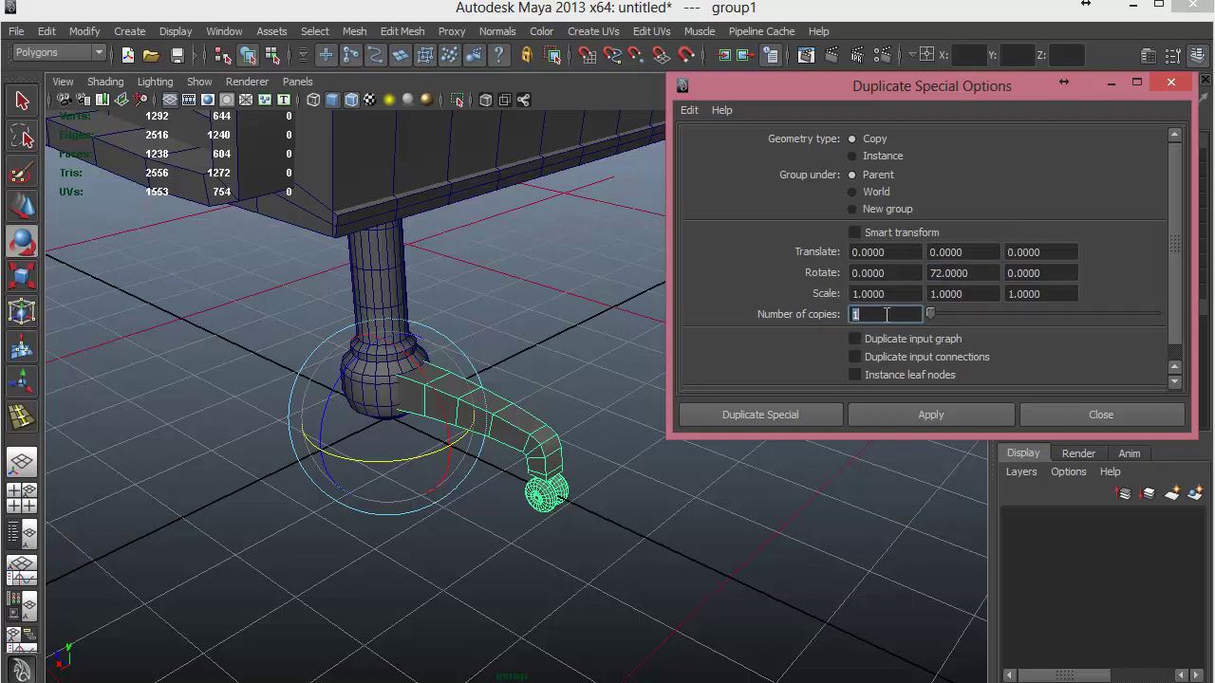
{"action": "type", "text": "4"}
{"action": "left_click", "coordinate": [765, 417]}
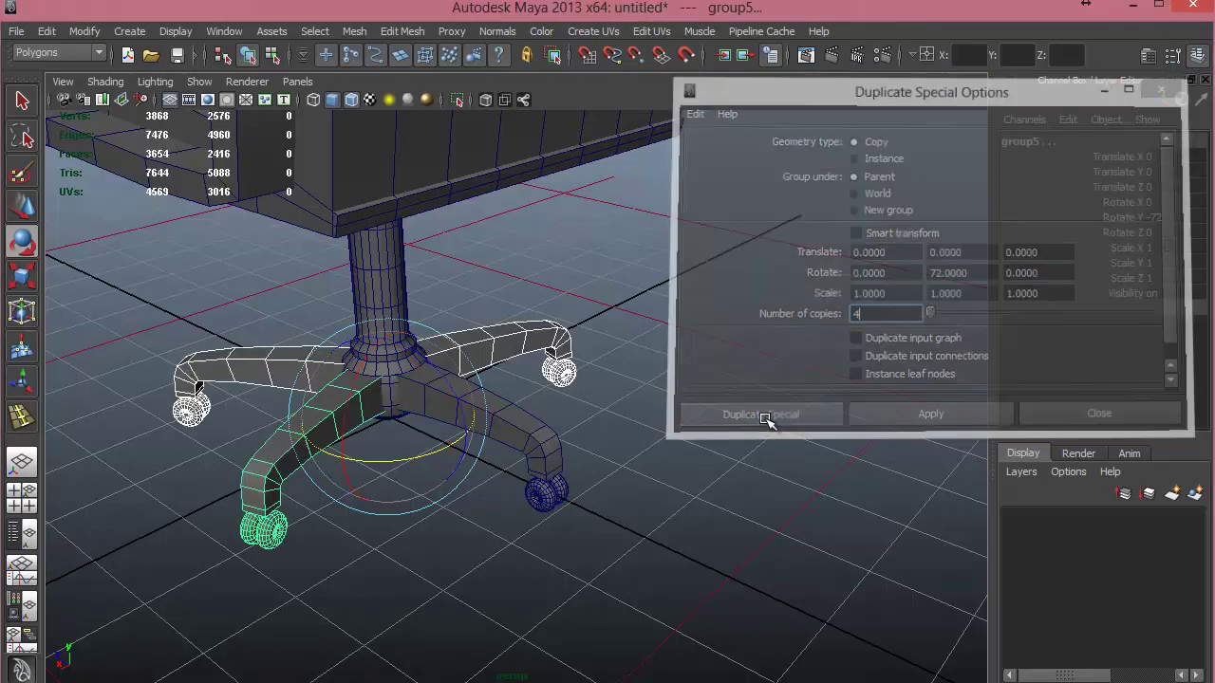
{"action": "left_click", "coordinate": [764, 420]}
{"action": "left_click_drag", "start_coordinate": [427, 434], "coordinate": [558, 429], "text": "alt"}
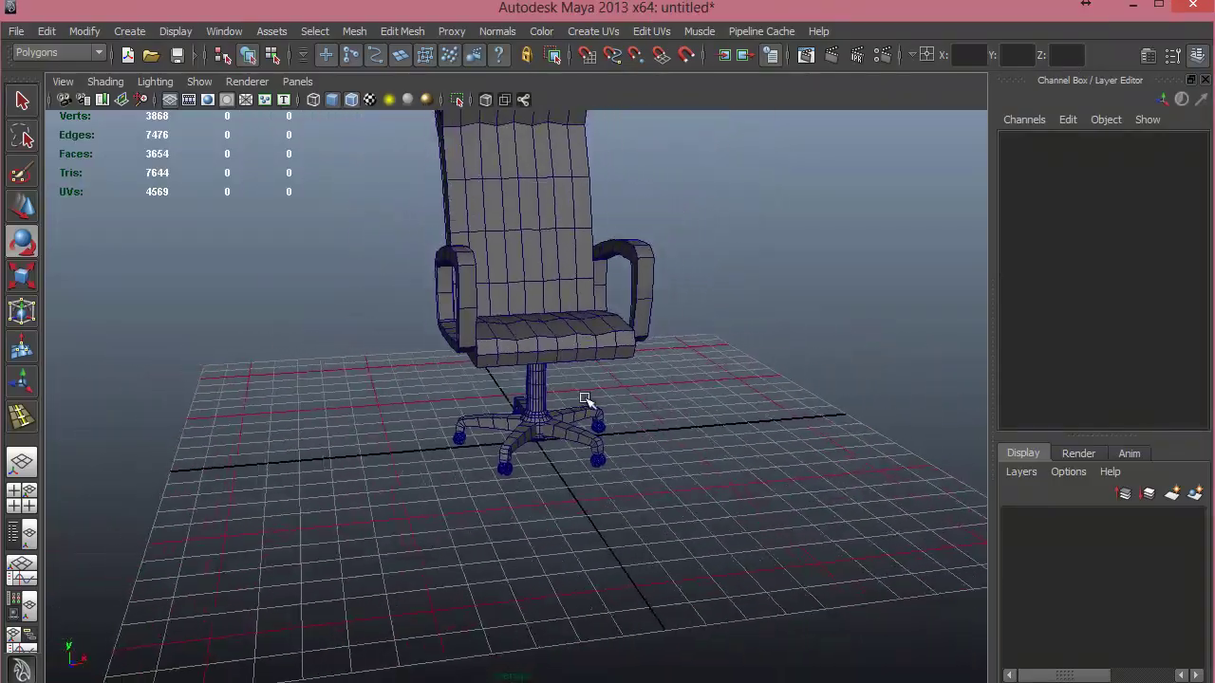